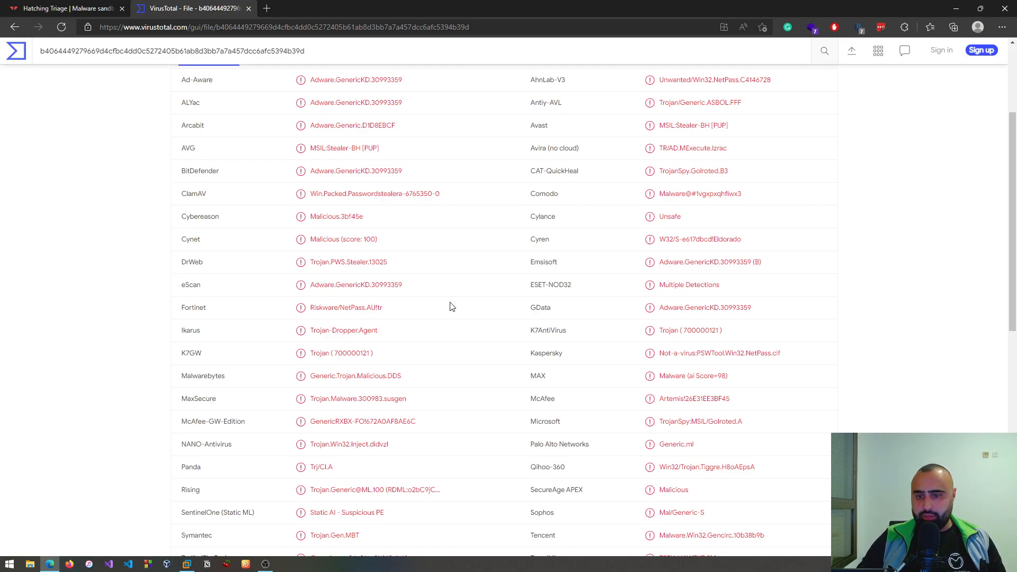
- Review the list of antivirus vendor detections for the sample from top to bottom
scroll(447, 313, "down", 3)
scroll(444, 311, "up", 6)
scroll(444, 311, "down", 7)
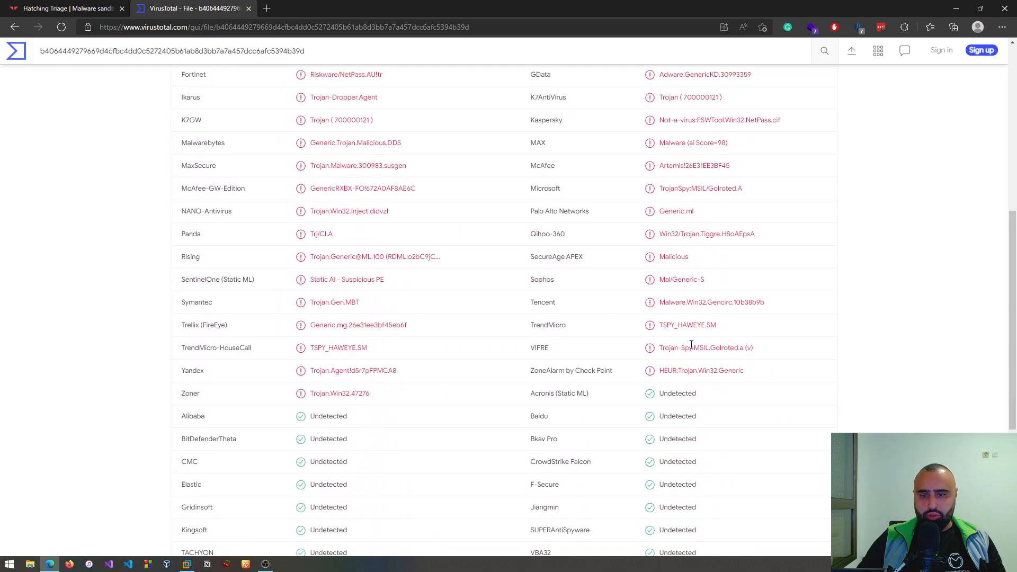
scroll(475, 320, "up", 7)
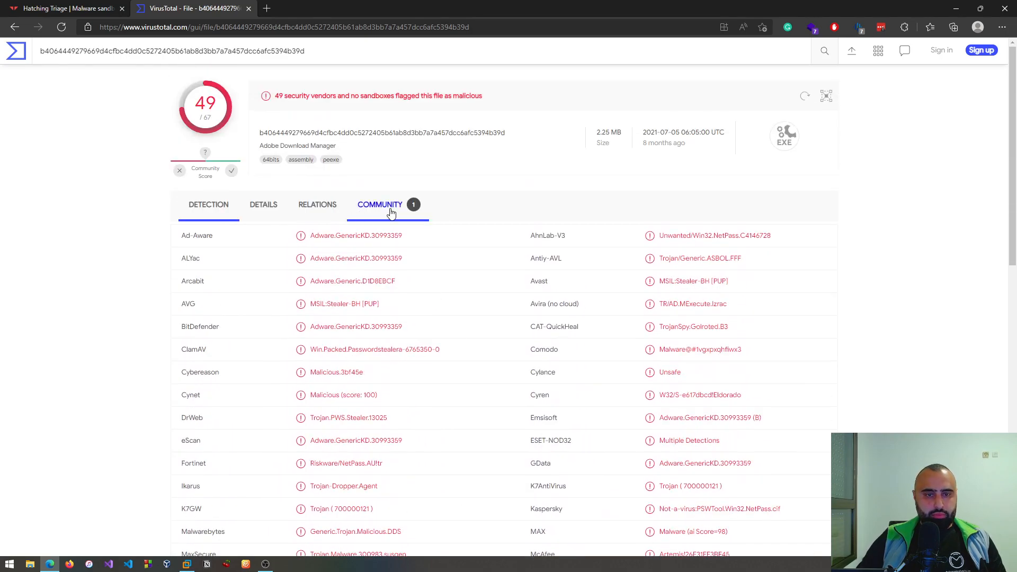
- Check the sample's bundled files under Relations and its hashes and basic properties under Details
left_click(316, 217)
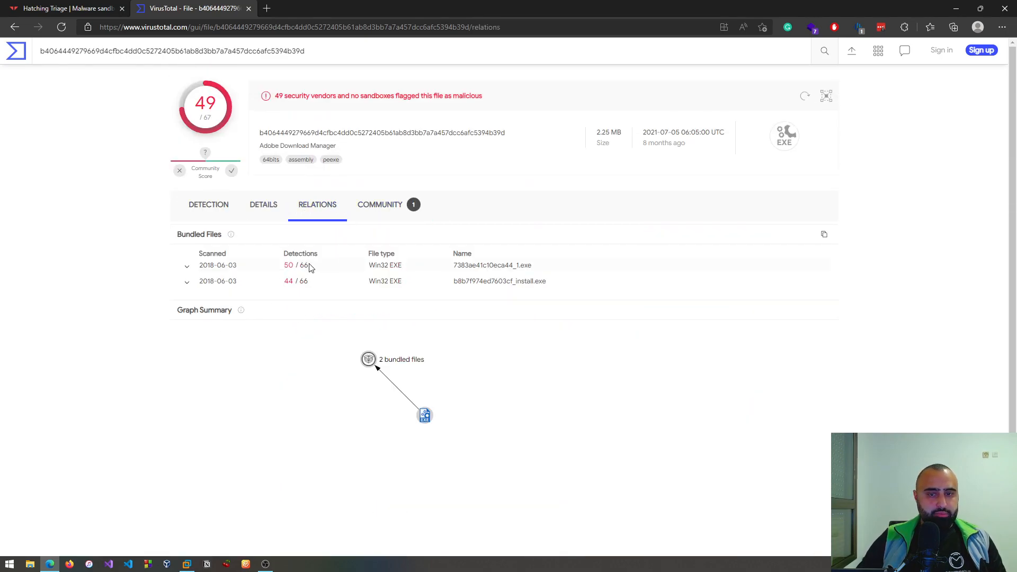
left_click(281, 218)
scroll(261, 291, "down", 10)
scroll(300, 293, "up", 5)
scroll(300, 293, "up", 6)
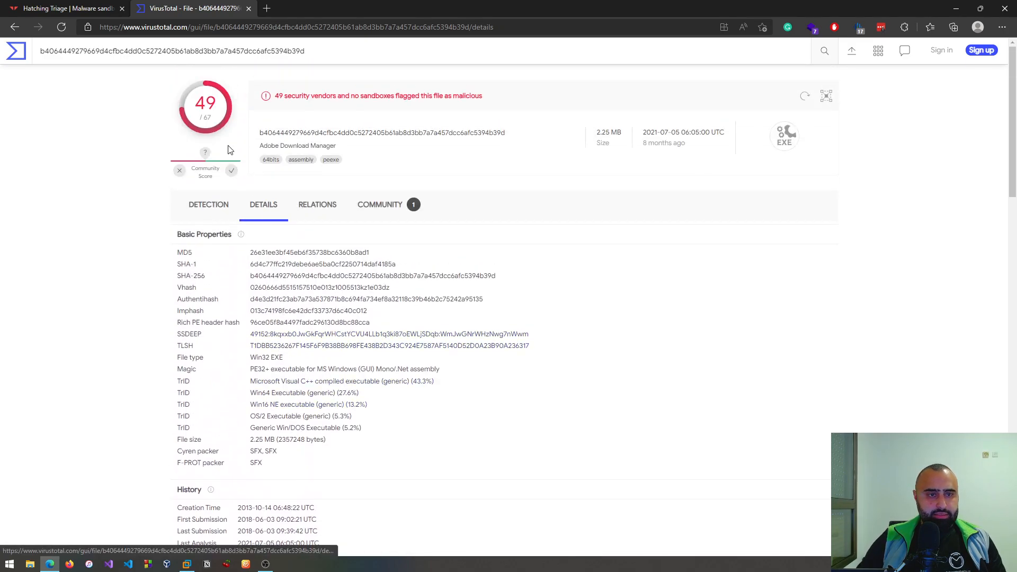
- Switch to the Triage report and examine the SMTP credentials extracted in the Malware Config section
left_click(74, 12)
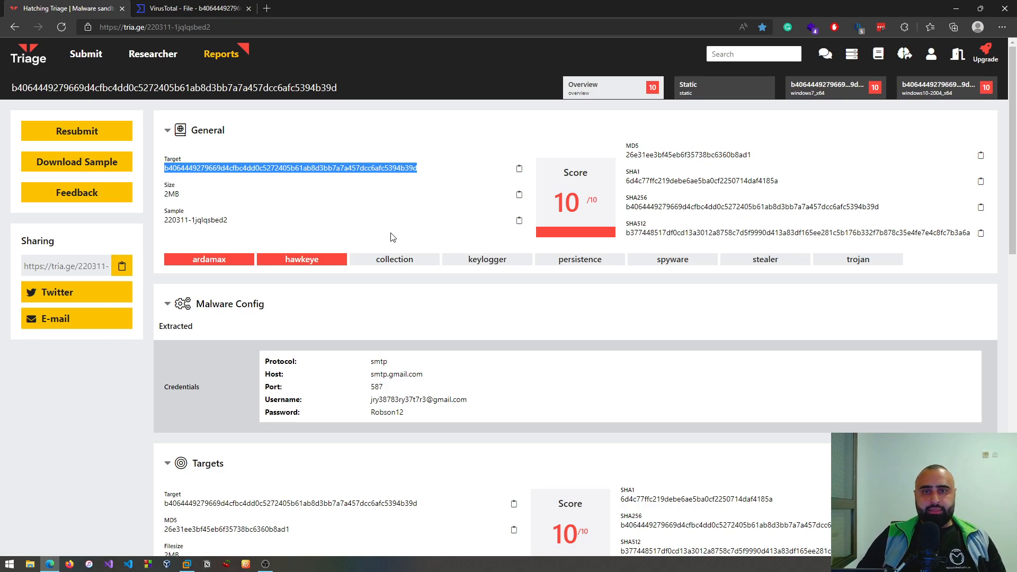
scroll(416, 363, "down", 2)
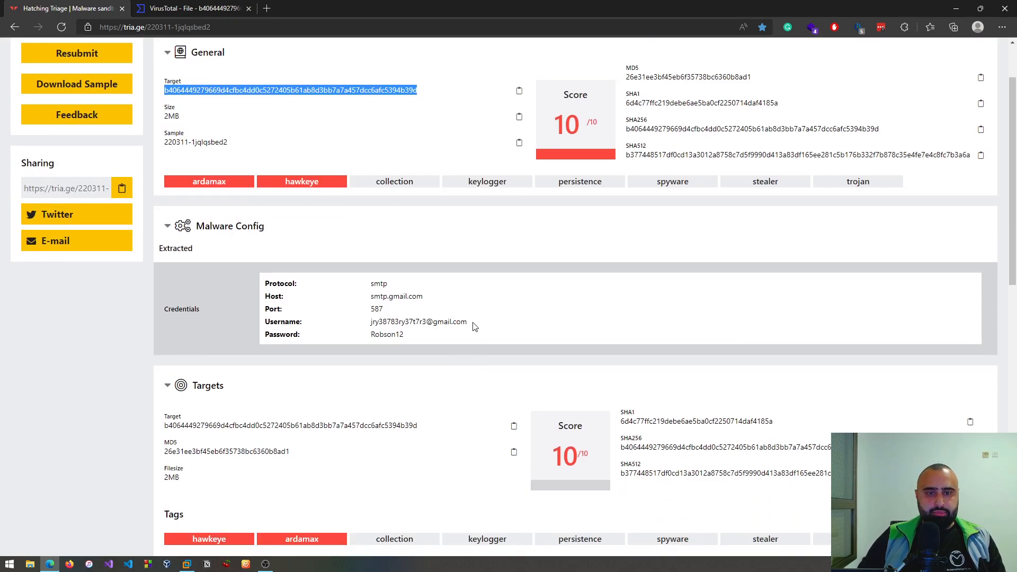
left_click_drag(474, 323, 370, 322)
left_click(487, 326)
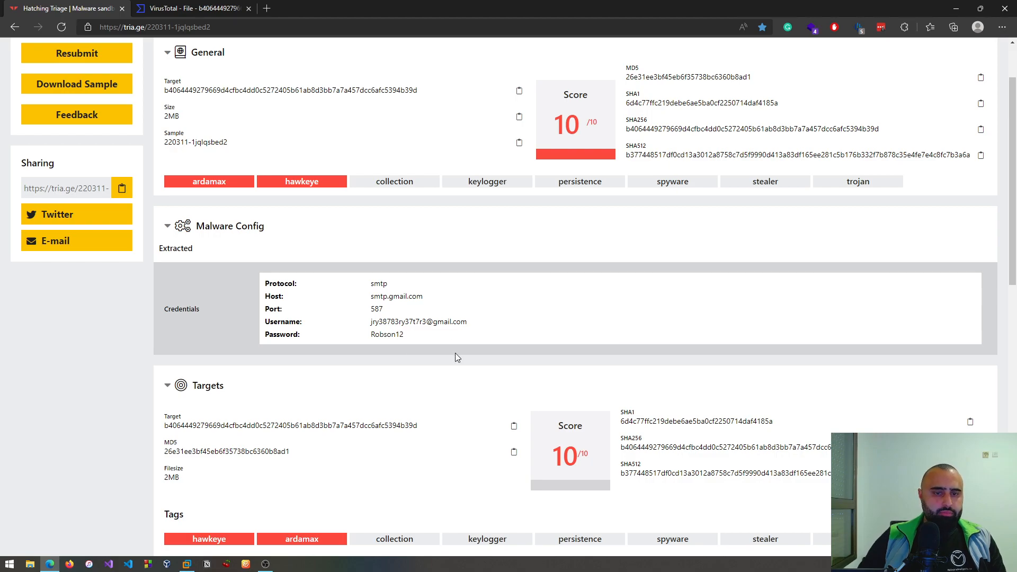
- Review the report's tags and behavioral signatures, and return to the general overview
scroll(532, 317, "down", 7)
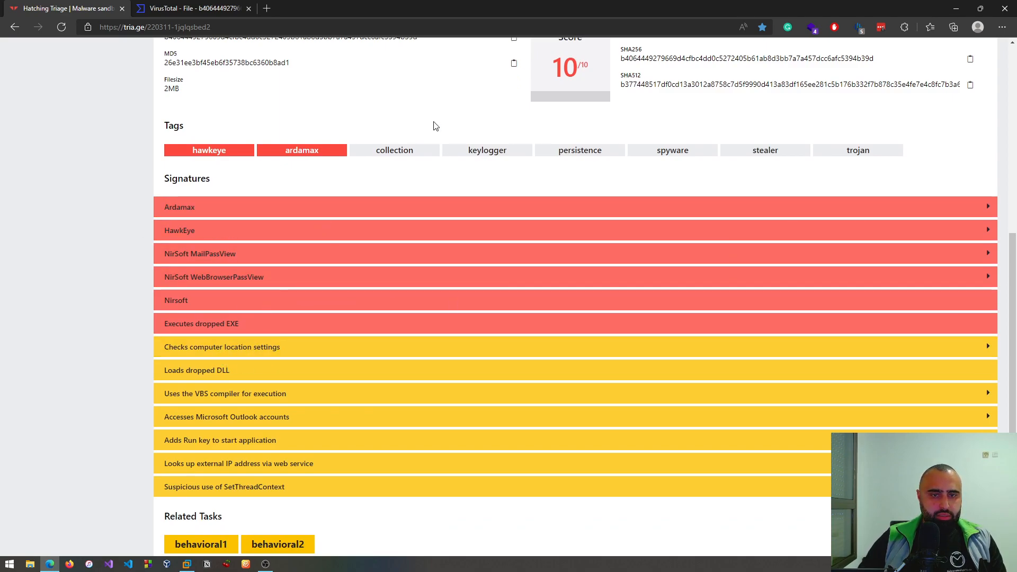
scroll(132, 270, "up", 8)
scroll(335, 265, "down", 8)
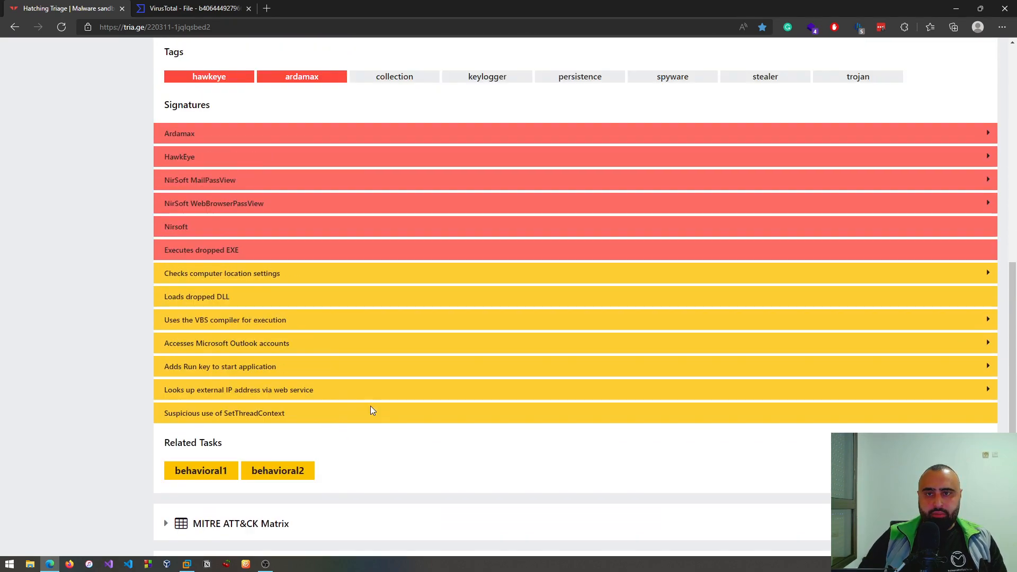
scroll(370, 408, "up", 8)
scroll(343, 368, "up", 3)
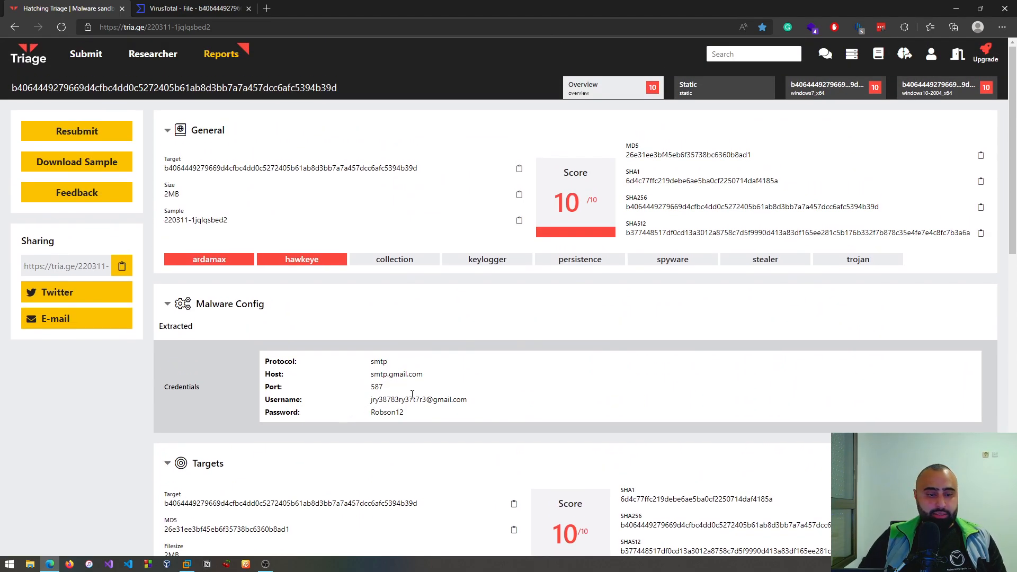
- Switch to the analysis virtual machine, start Resource Hacker and load ardamax.ex from the desktop into it
left_click(189, 565)
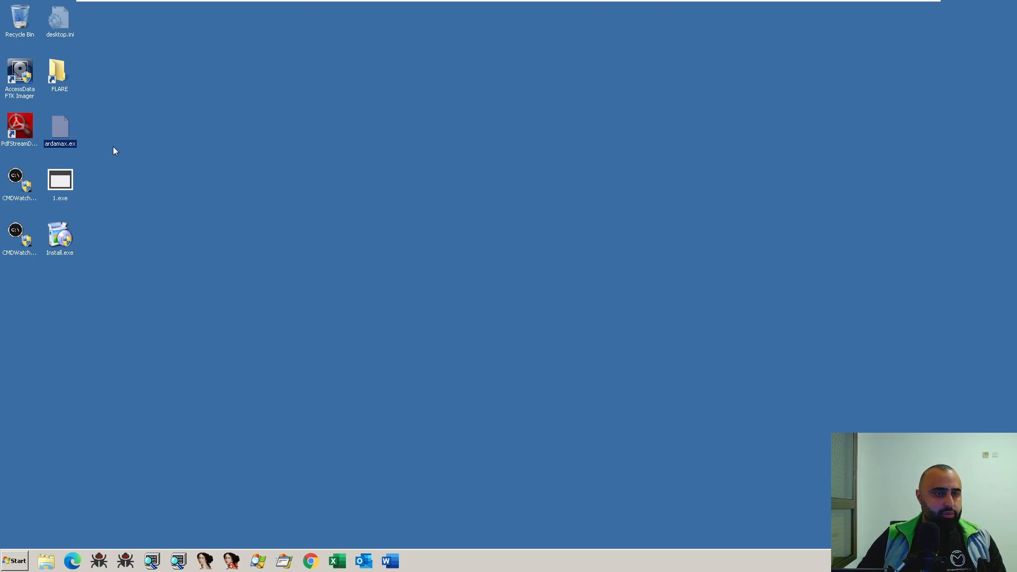
key("super")
type("resou")
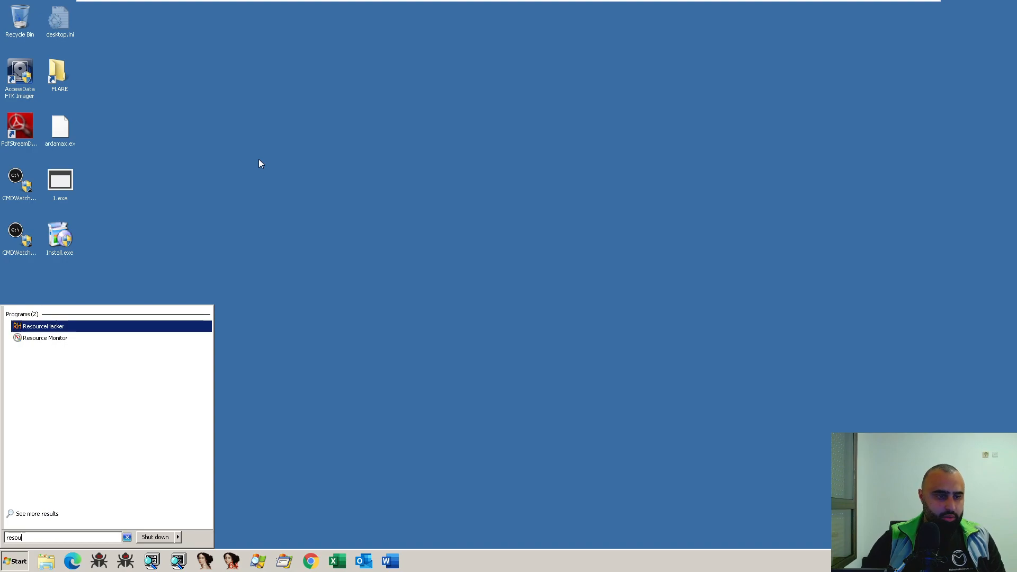
key("Return")
left_click_drag(54, 144, 340, 221)
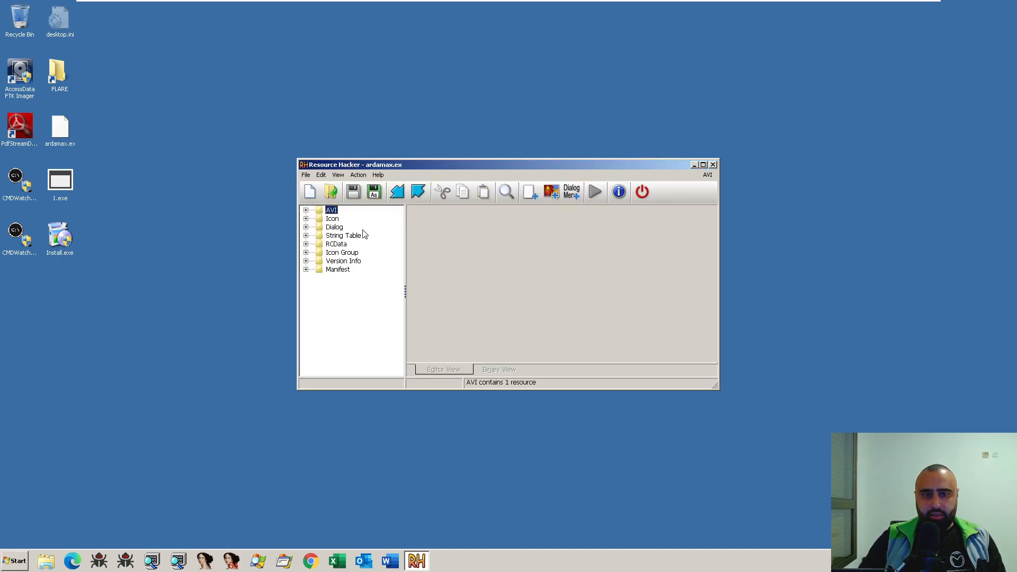
- Inspect the AVI resource 3001 and the 1046 and 1033 language versions of dialog 2004
double_click(331, 210)
left_click(353, 218)
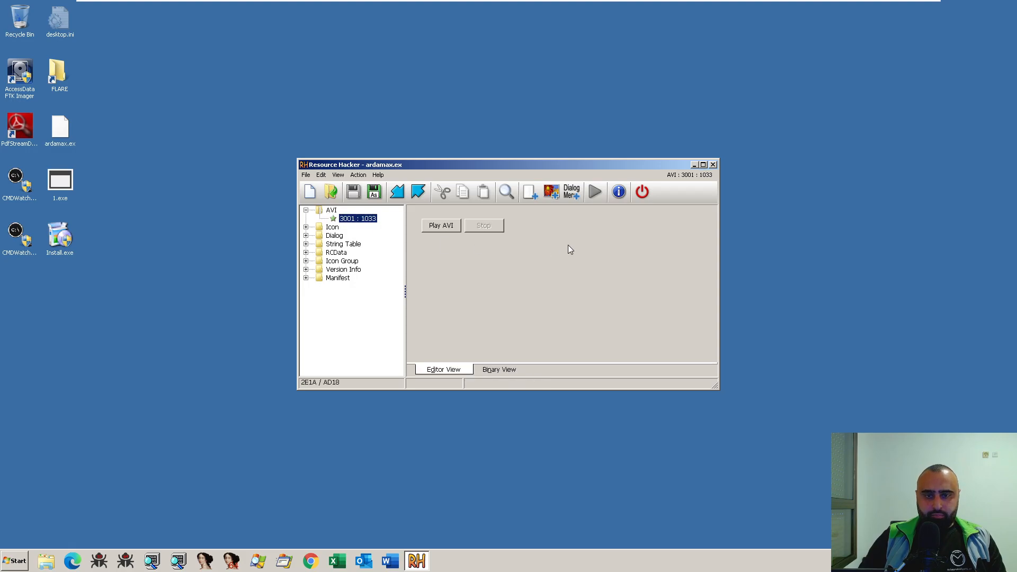
left_click(333, 231)
double_click(335, 237)
left_click(347, 253)
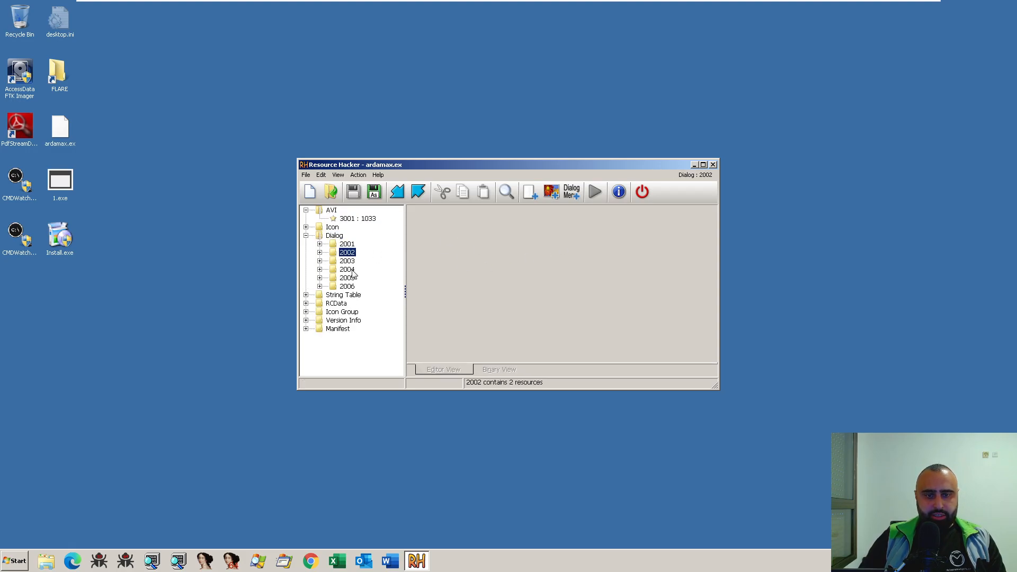
double_click(347, 269)
left_click(363, 287)
left_click(365, 279)
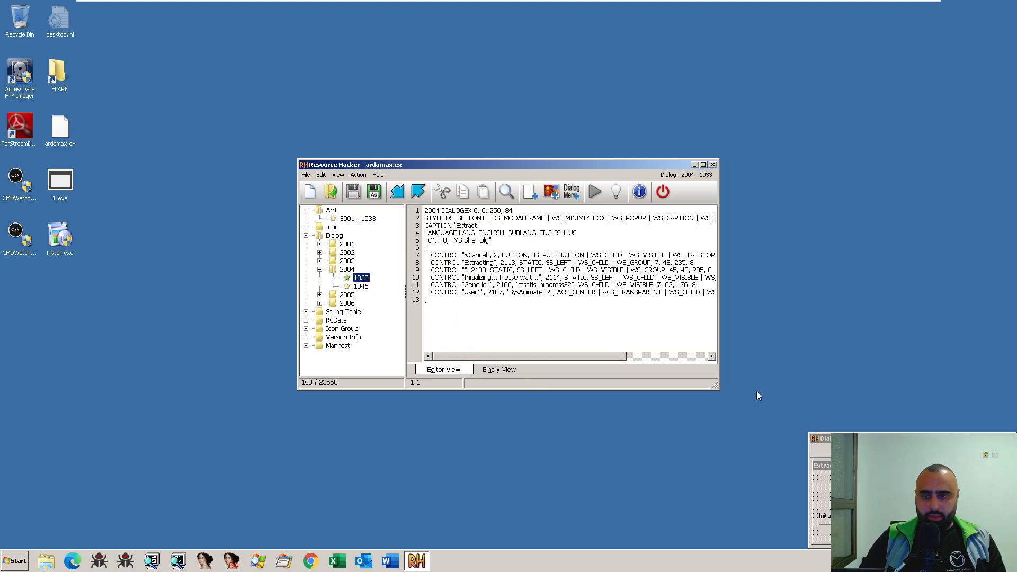
- Collapse dialog 2004 and look through the String Table group, including entry 63
left_click(320, 270)
left_click(347, 287)
double_click(344, 295)
left_click(344, 304)
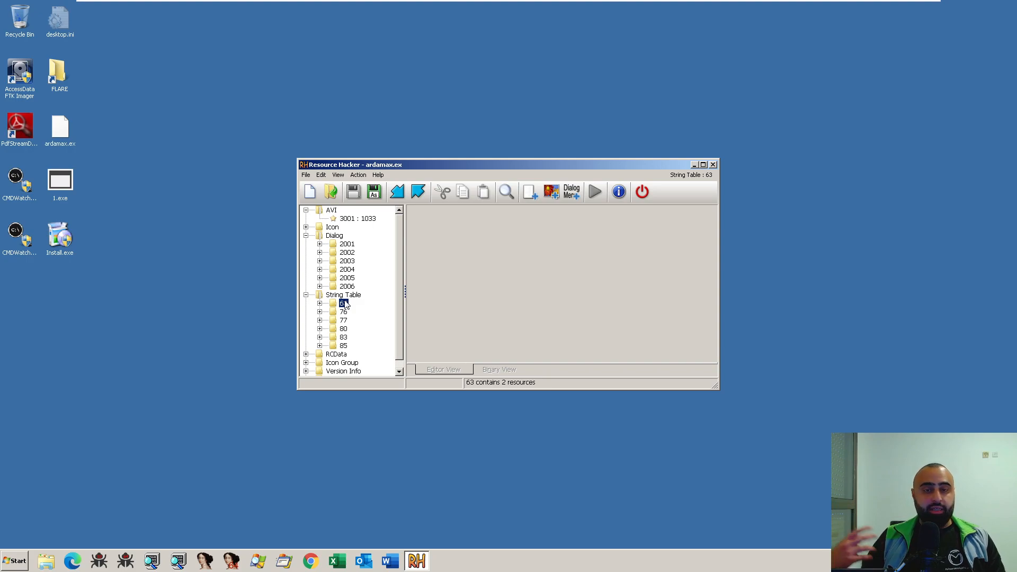
left_click(306, 295)
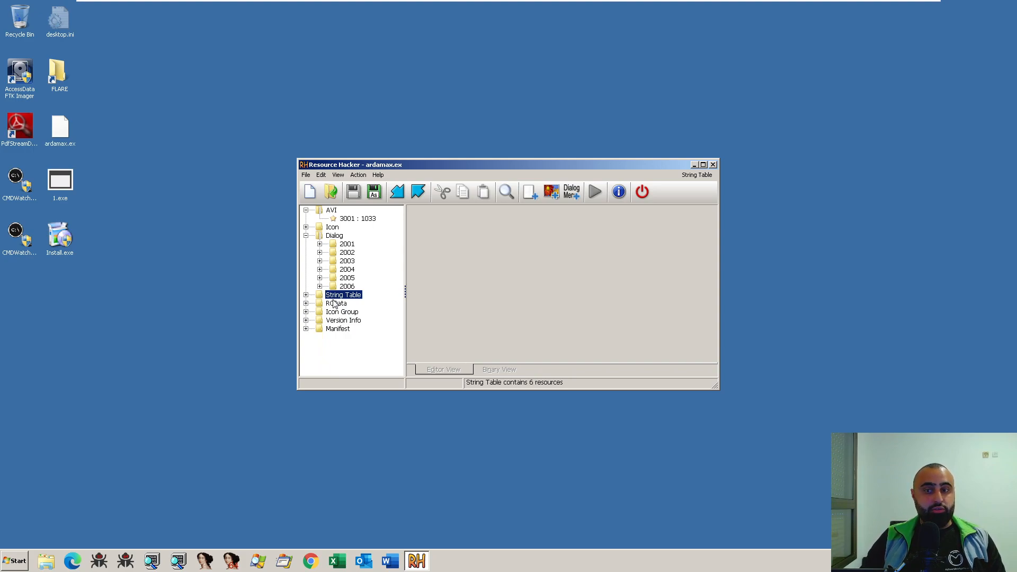
- Inspect the 1033 language versions of dialogs 2006 and 2003
left_click(347, 269)
double_click(347, 286)
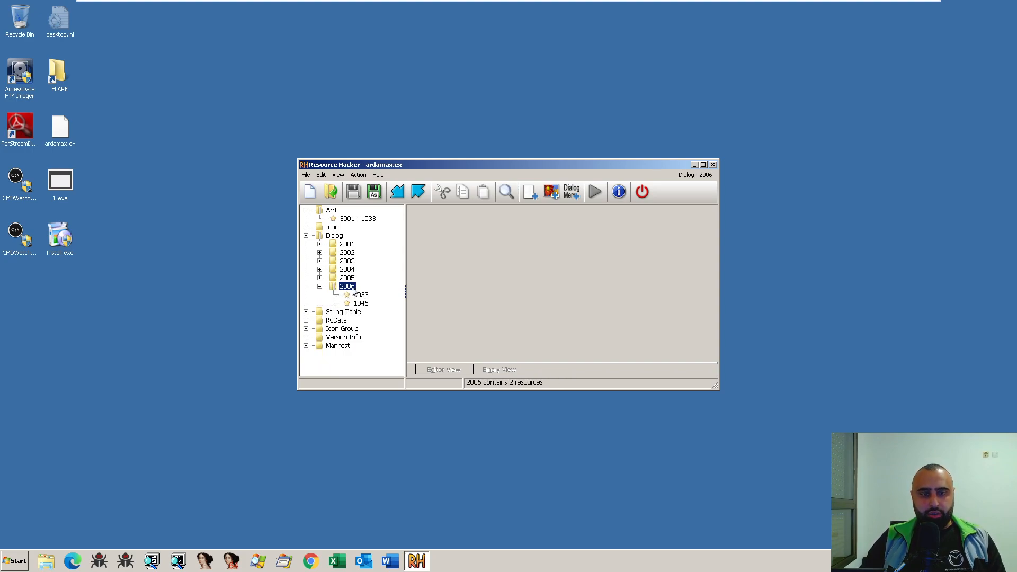
left_click(360, 296)
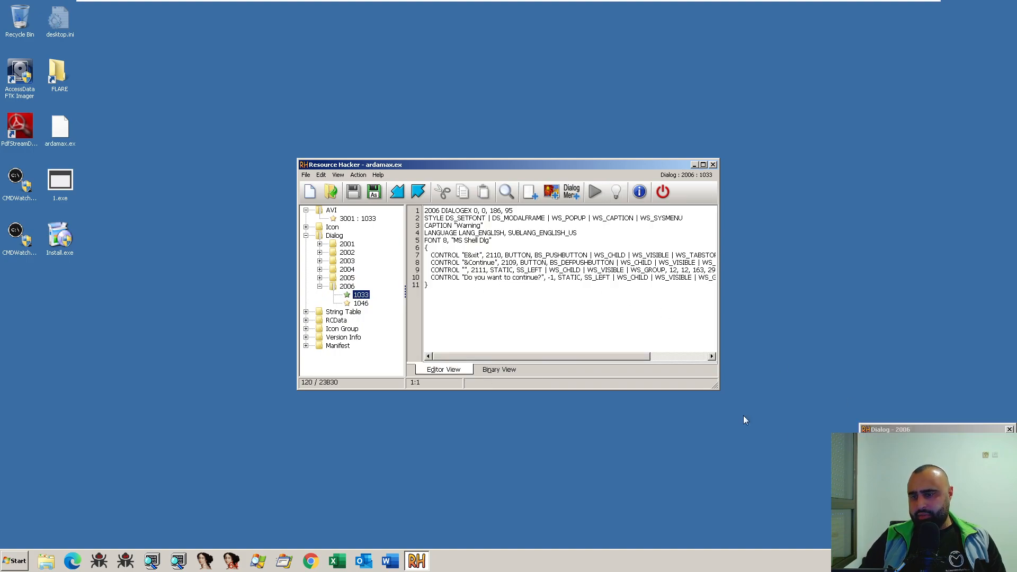
double_click(348, 261)
left_click(361, 269)
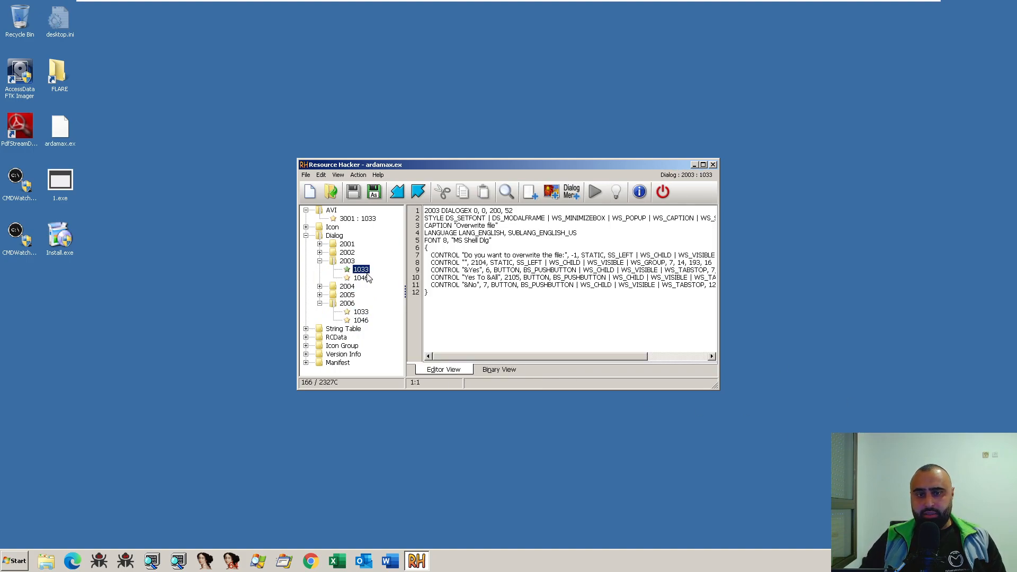
- Expand the String Table group again and check the Icon Group resource
double_click(343, 329)
left_click(343, 331)
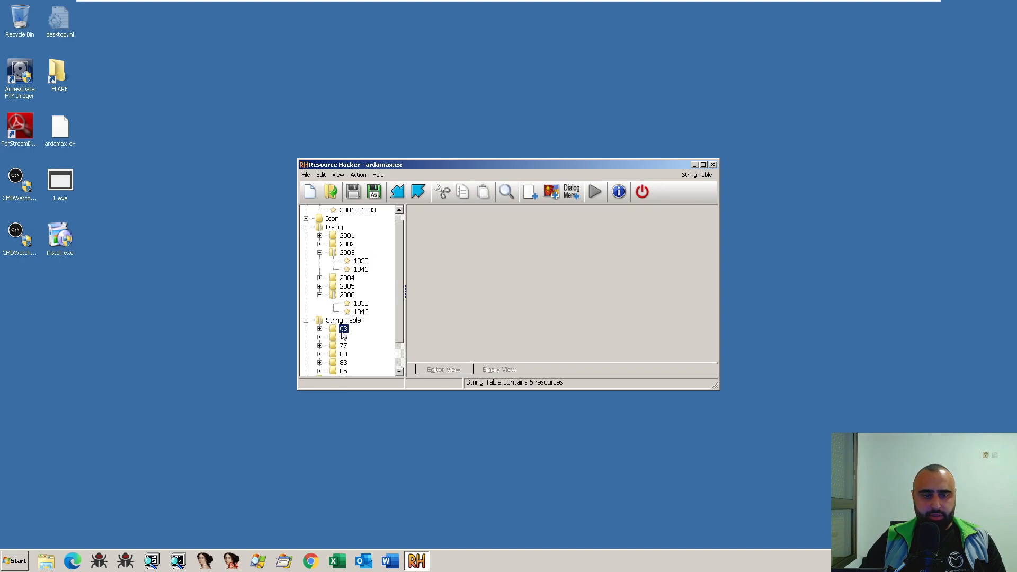
scroll(344, 336, "down", 1)
left_click(345, 355)
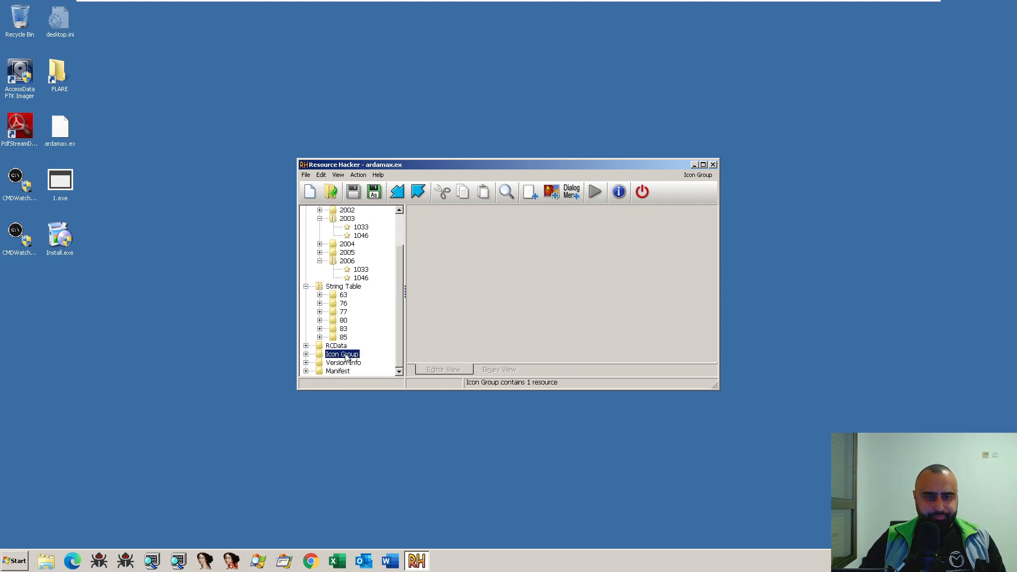
- Examine the RCData resources and highlight the MSCF signature bytes 4D 53 43 46 at the start of CABINET
double_click(337, 345)
left_click(364, 337)
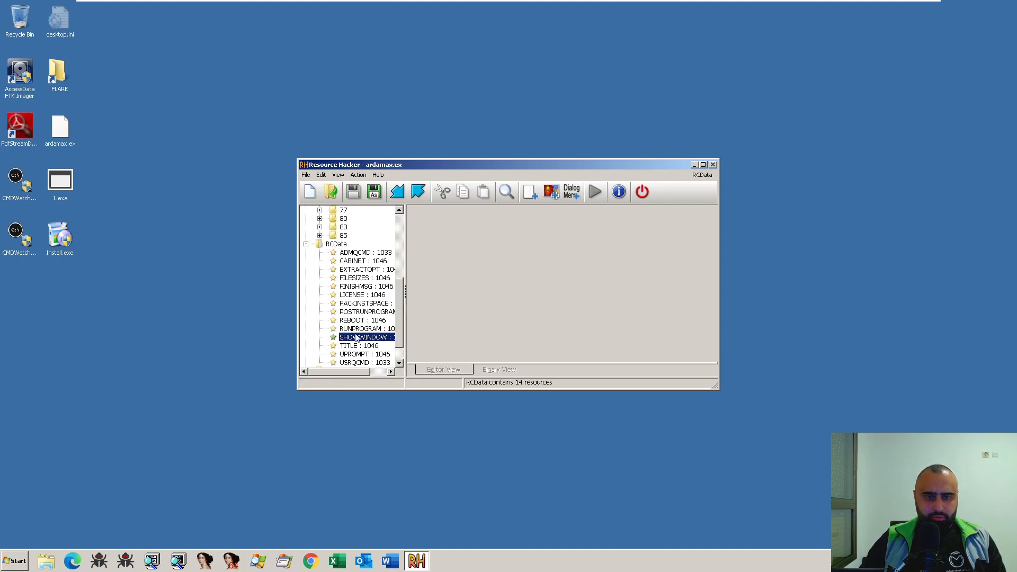
left_click(355, 253)
left_click(355, 260)
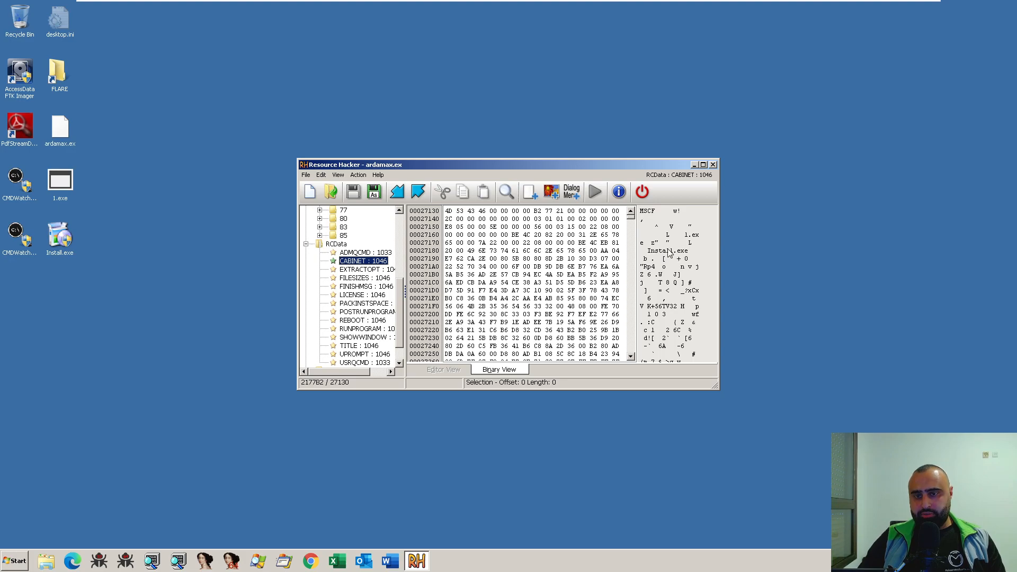
scroll(681, 317, "down", 1)
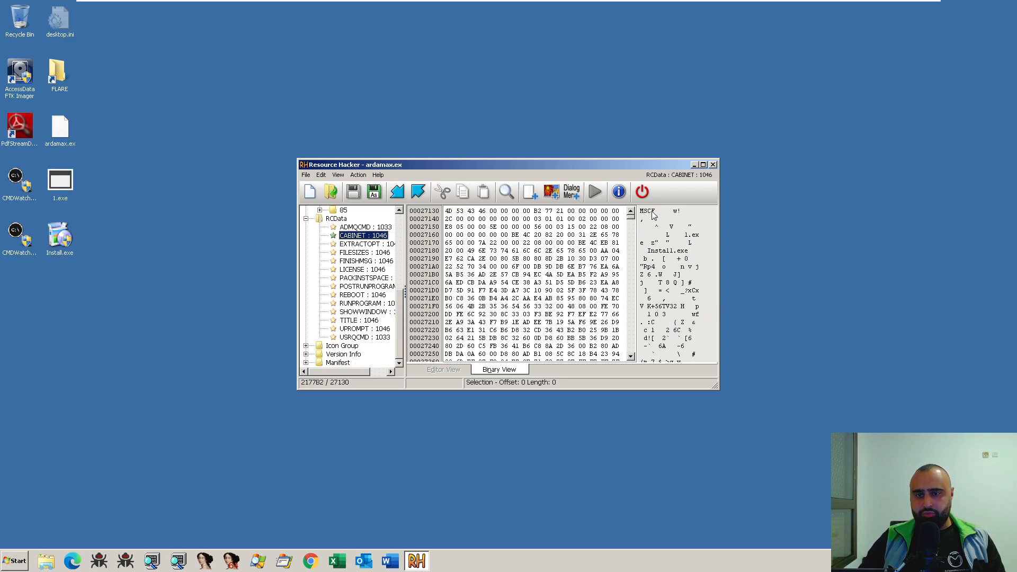
left_click_drag(447, 211, 485, 213)
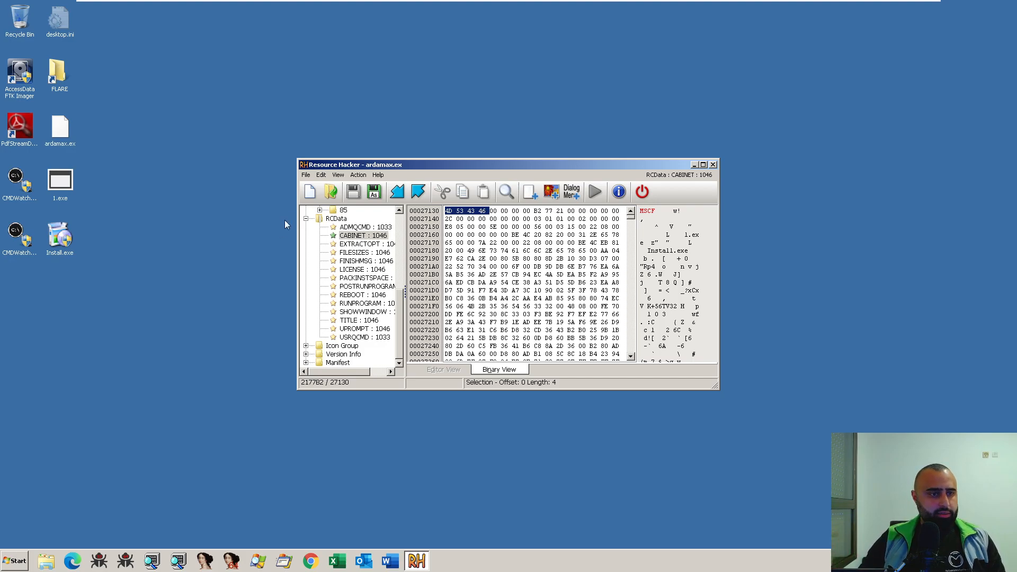
left_click(178, 211)
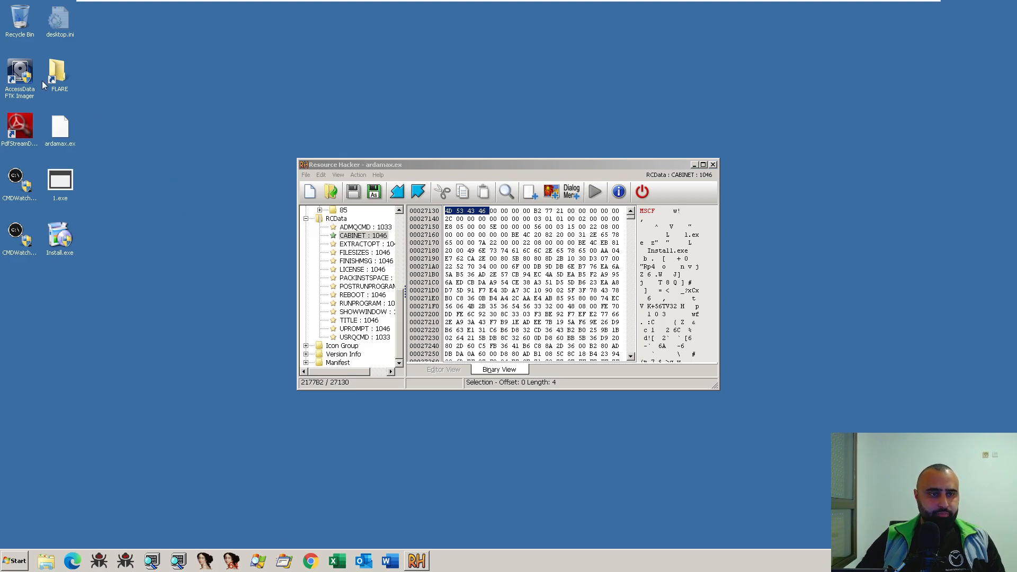
right_click(374, 236)
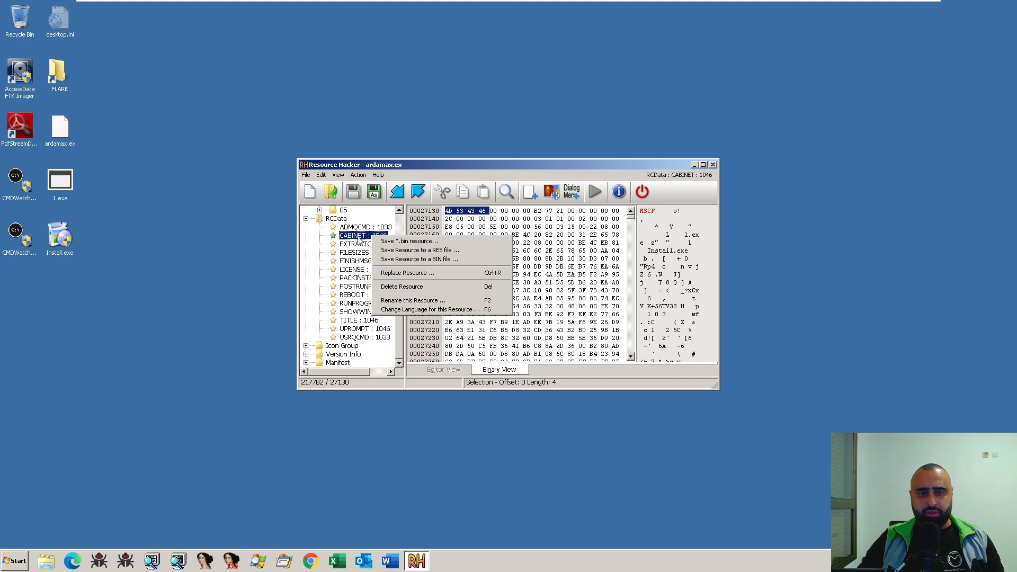
left_click(357, 237)
left_click_drag(92, 207, 85, 279)
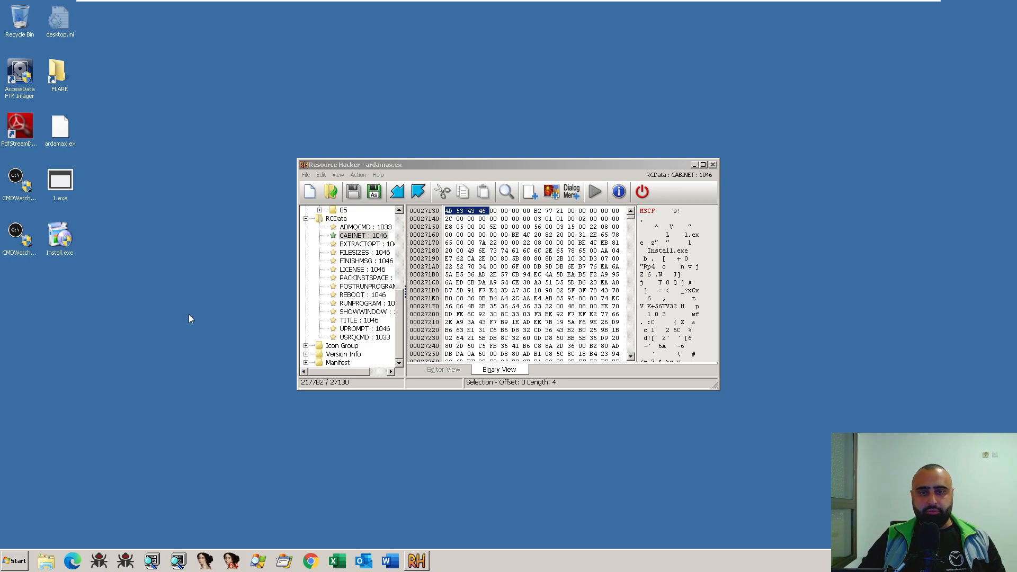
left_click_drag(665, 165, 671, 162)
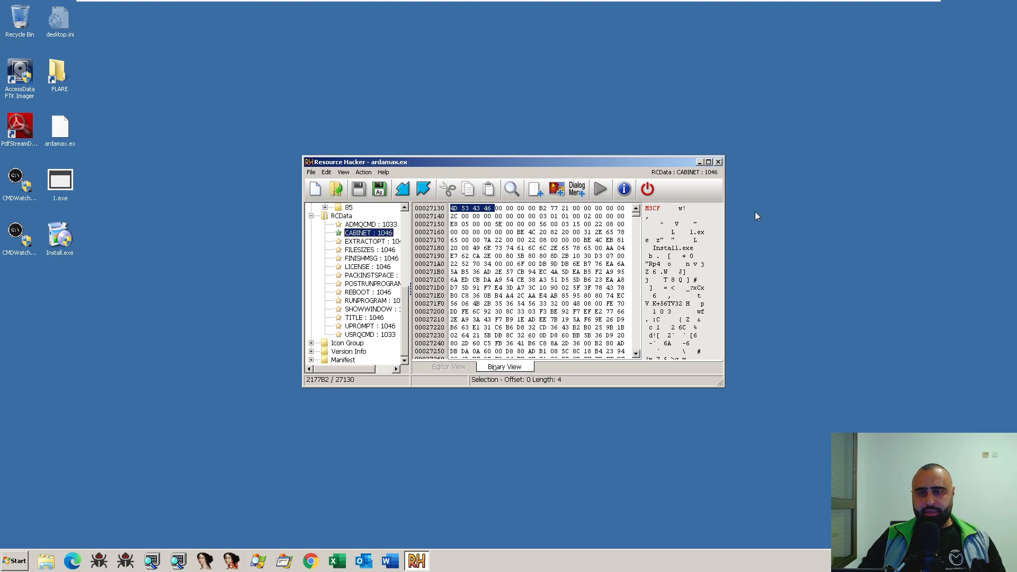
mouse_move(637, 215)
left_mouse_down()
mouse_move(643, 260)
mouse_move(637, 208)
left_mouse_up()
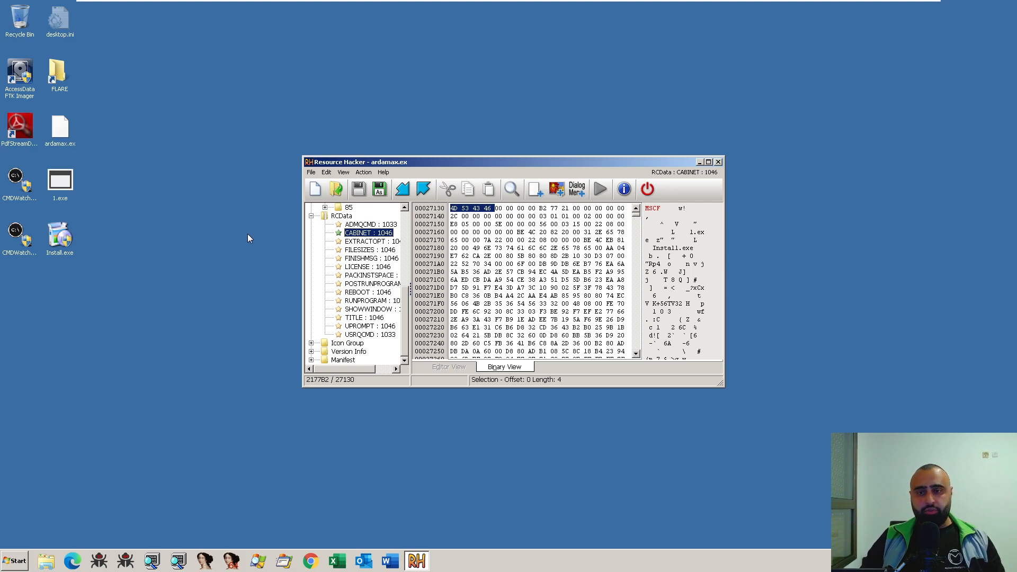
- Close Resource Hacker, start CFF Explorer and load ardamax.ex from the desktop into it
left_click(718, 161)
key("super")
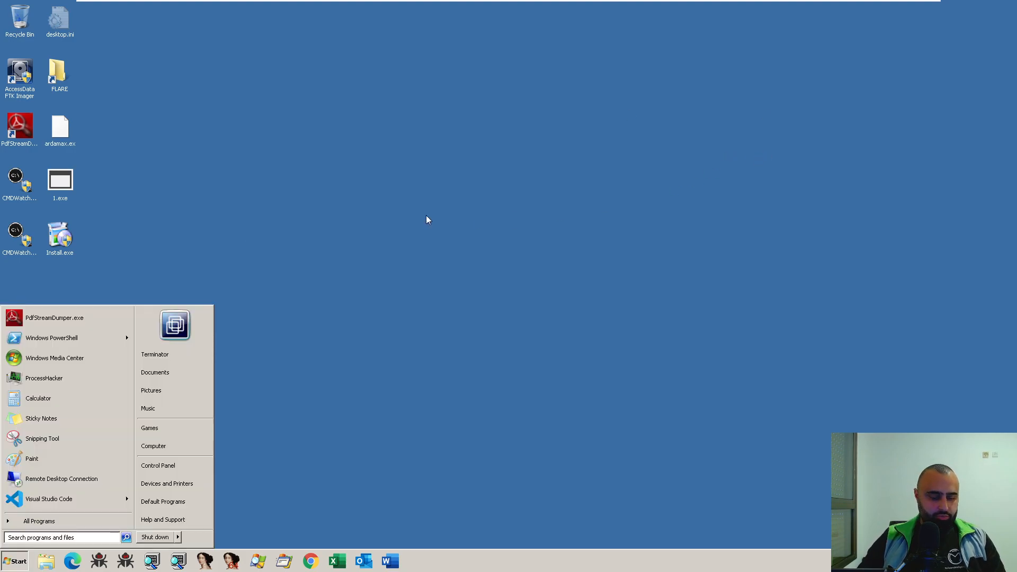
type("cff")
key("Return")
left_click_drag(60, 128, 434, 287)
- Check the File Type and File Info properties of ardamax.ex
left_click(465, 228)
left_click(474, 240)
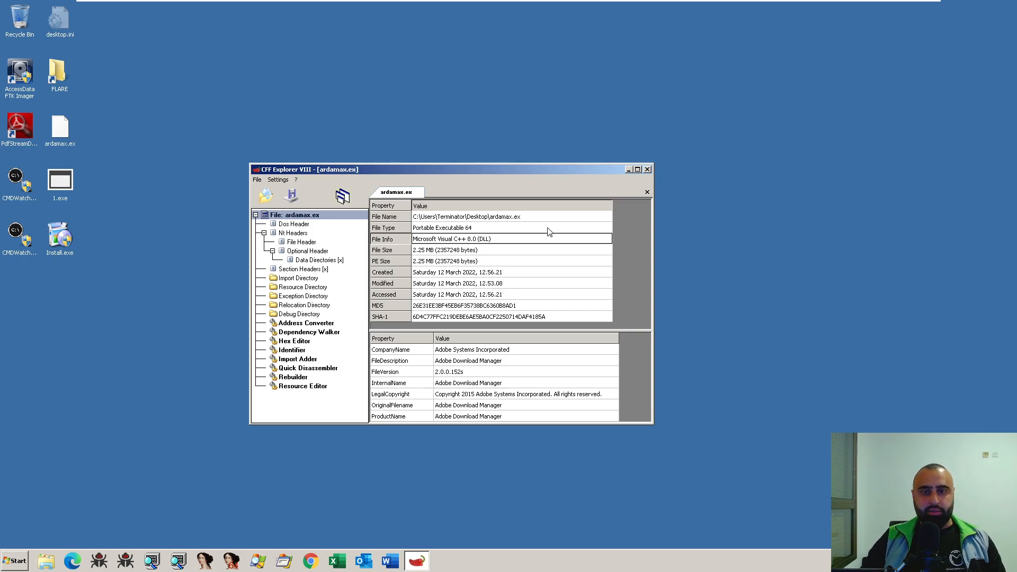
left_click(442, 231)
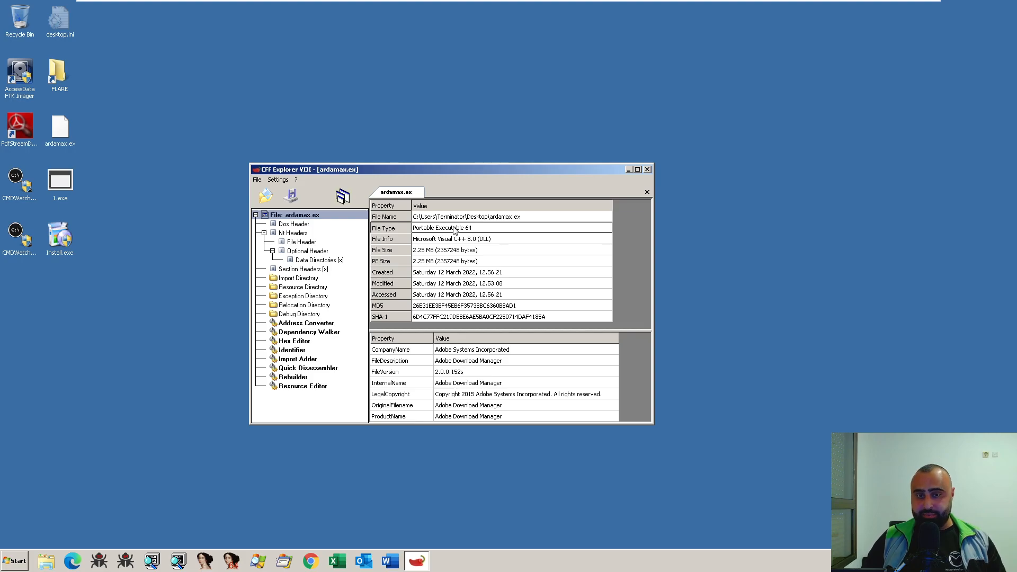
- Check the File Info value of ardamax.ex once more and close CFF Explorer
left_click(468, 242)
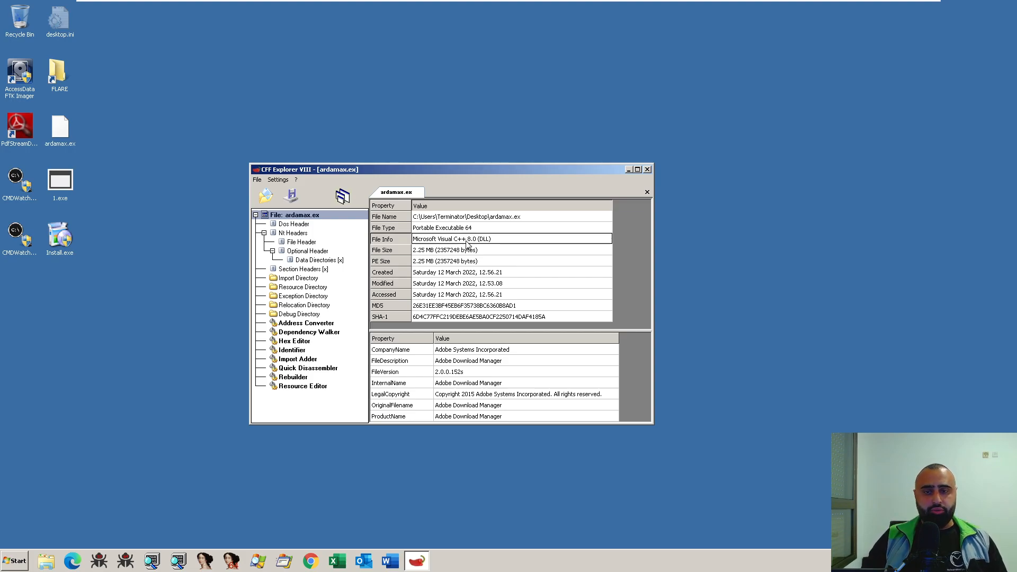
left_click(648, 169)
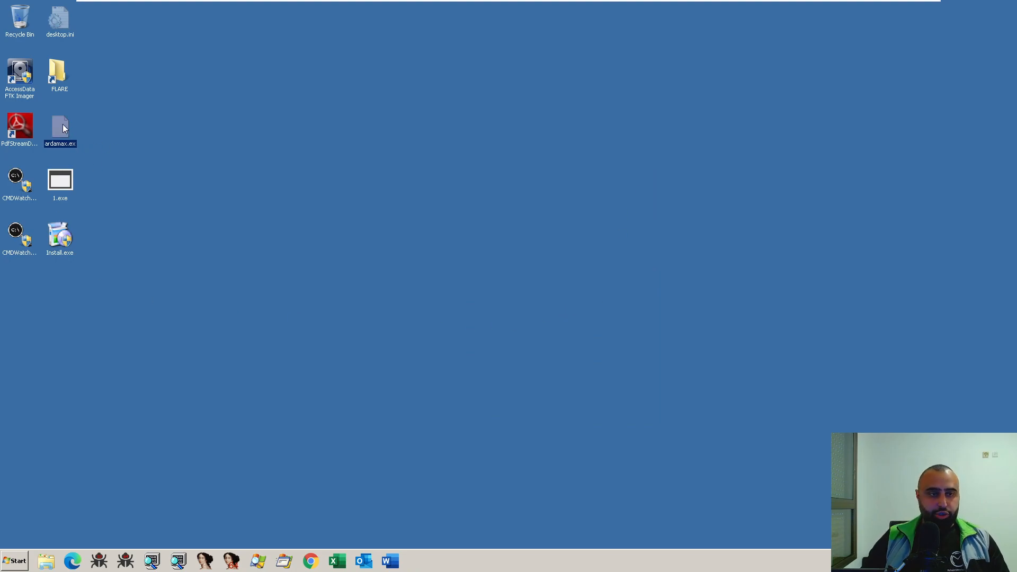
left_click(214, 191)
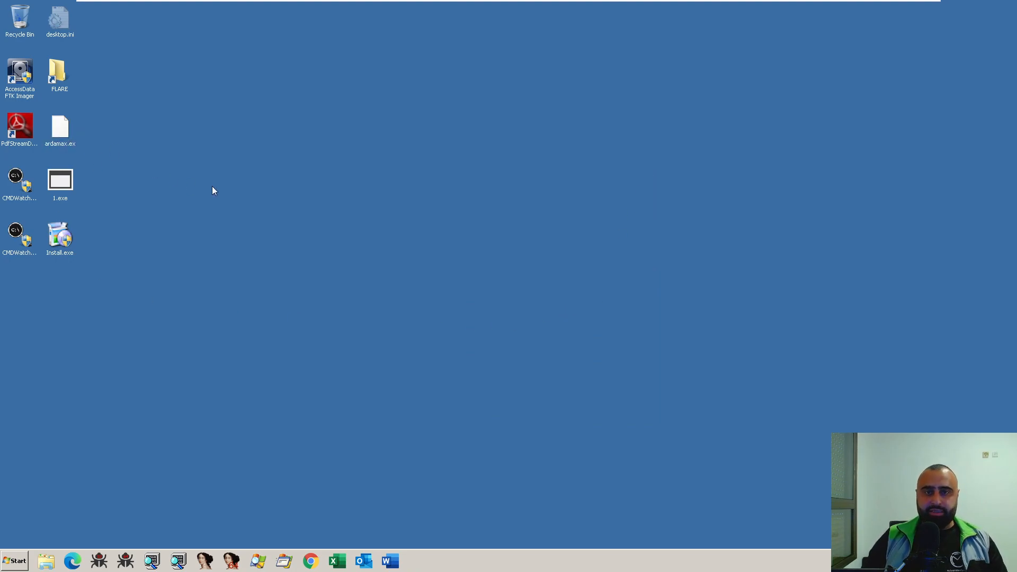
- Switch to 64-bit IDA and open ardamax.ex from the desktop as a new file
left_click(239, 564)
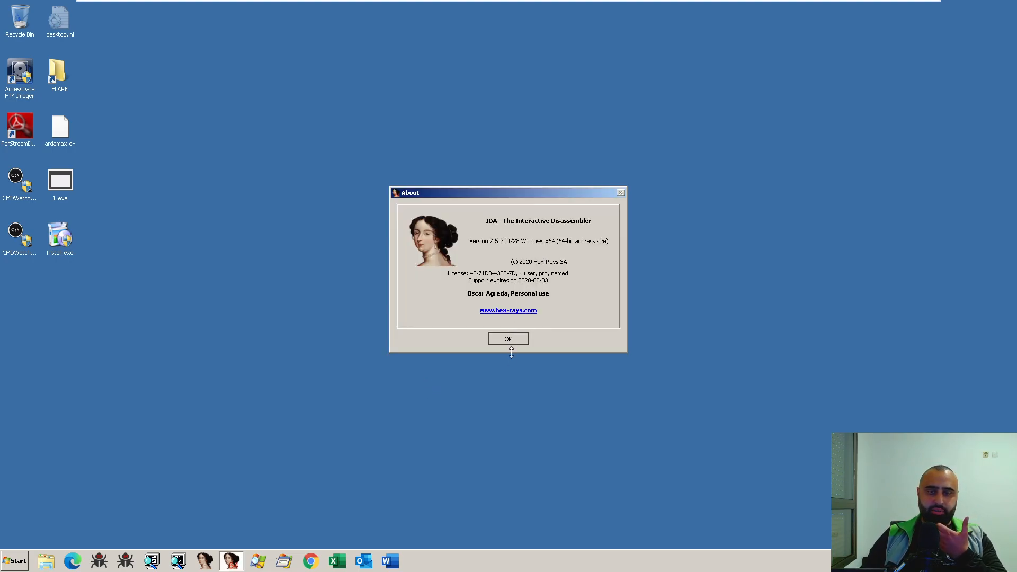
left_click(514, 344)
left_click_drag(493, 5, 553, 68)
left_click_drag(60, 130, 634, 348)
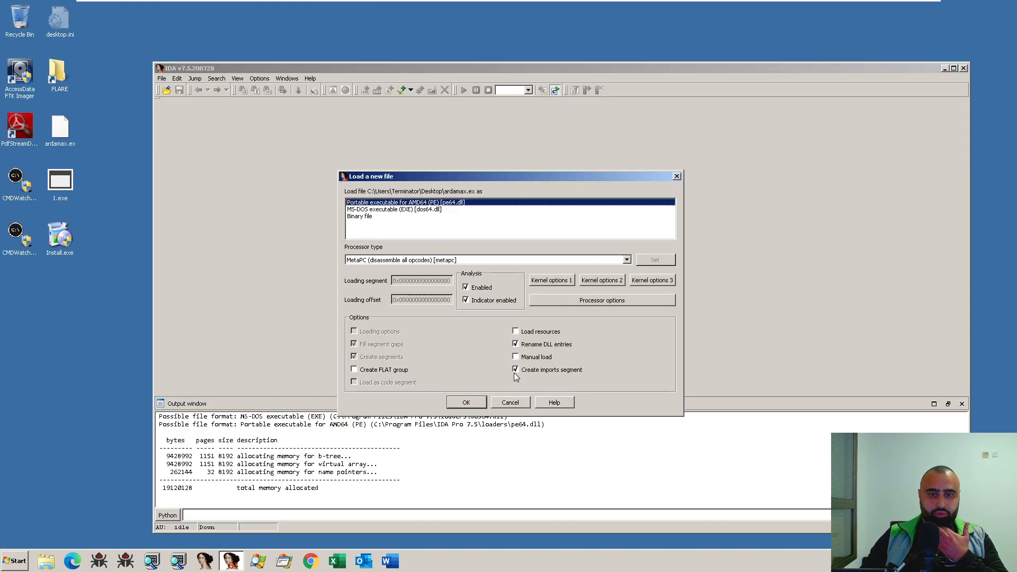
- Load ardamax.ex as a Portable executable for AMD64 with Load resources enabled, and decline the wextract.pdb symbol lookup
left_click(515, 331)
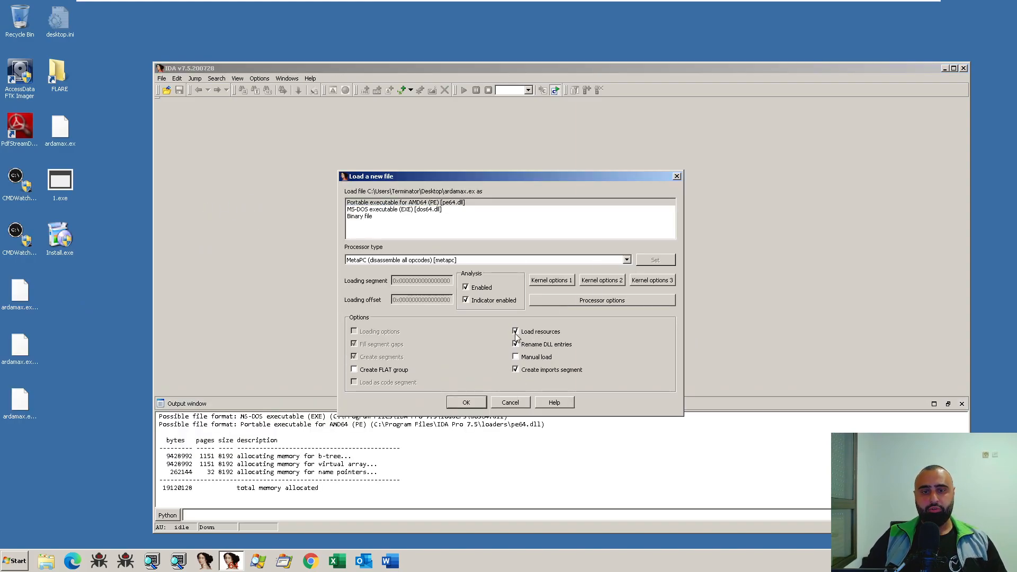
left_click(459, 404)
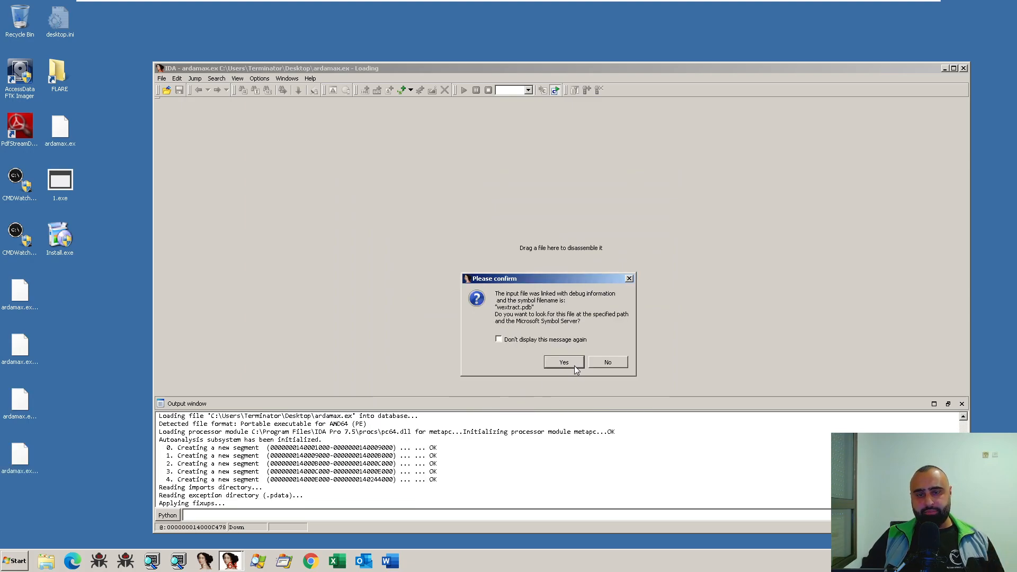
left_click(607, 363)
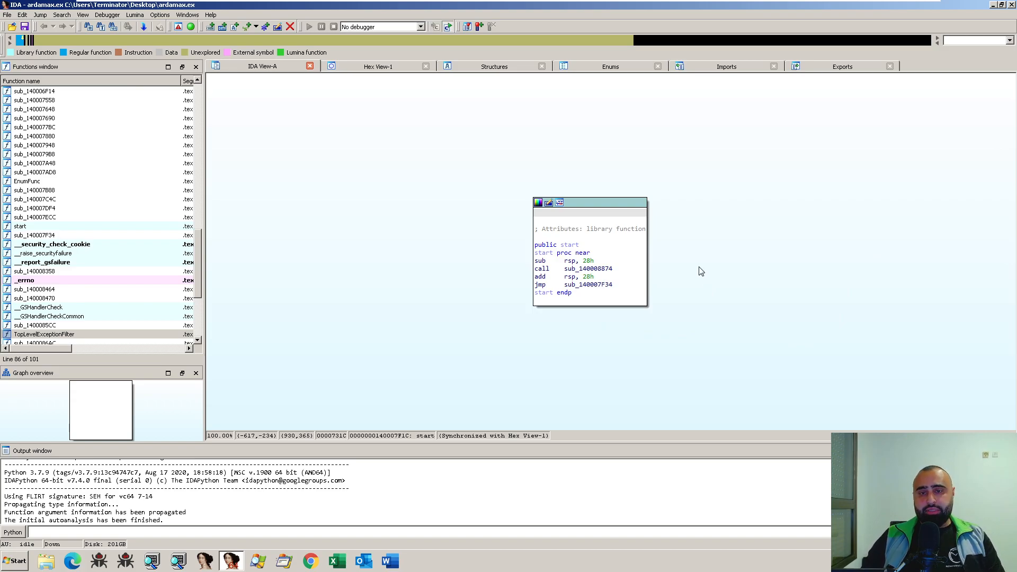
- Check the list of entry points and go into sub_140008874, the first subroutine called by start
key("ctrl+e")
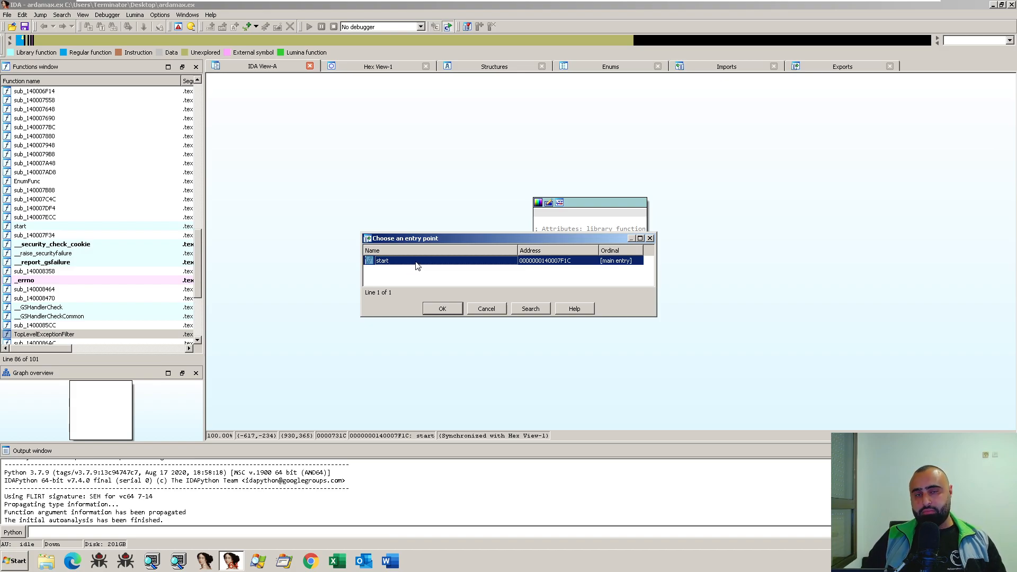
left_click(652, 239)
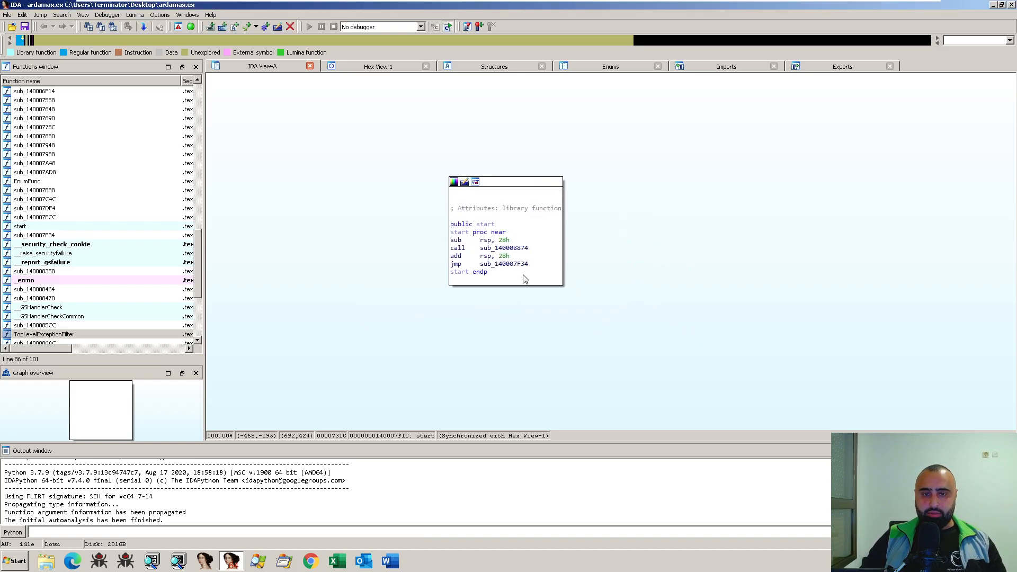
double_click(504, 250)
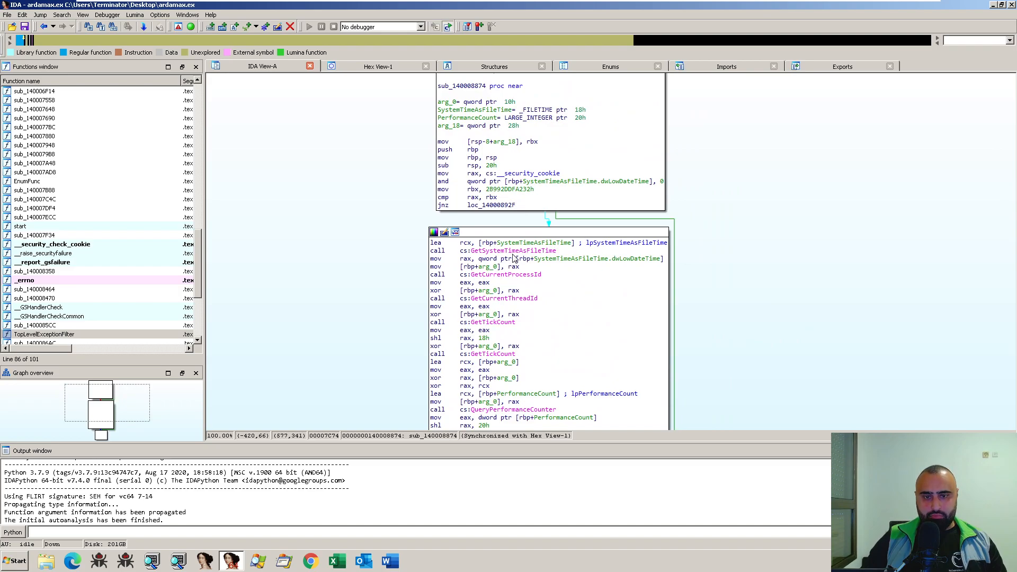
- Examine the GetCurrentThreadId, GetCurrentProcessId and GetSystemTimeAsFileTime calls in sub_140008874
left_click_drag(776, 313, 765, 284)
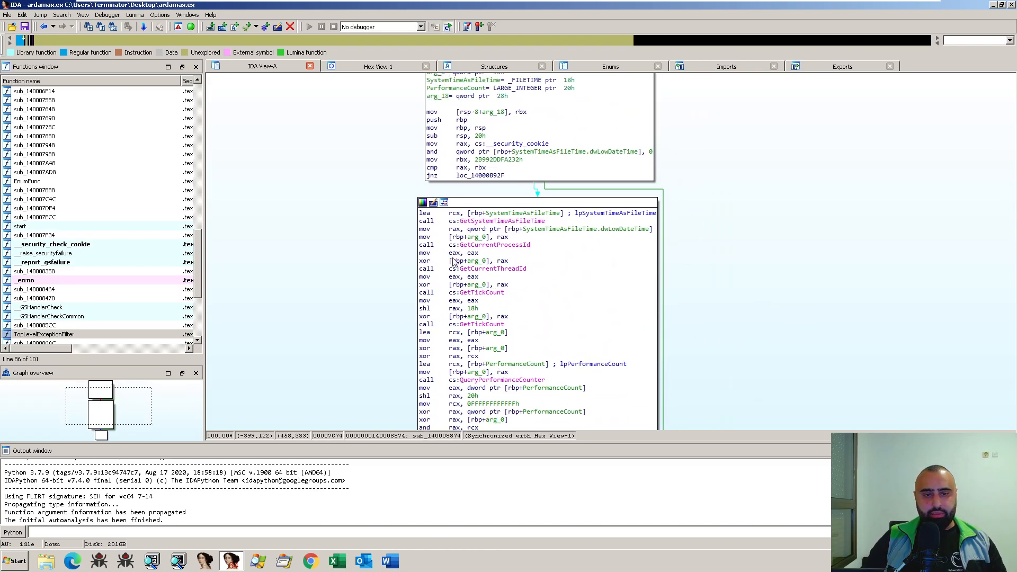
left_click(501, 269)
left_click(491, 245)
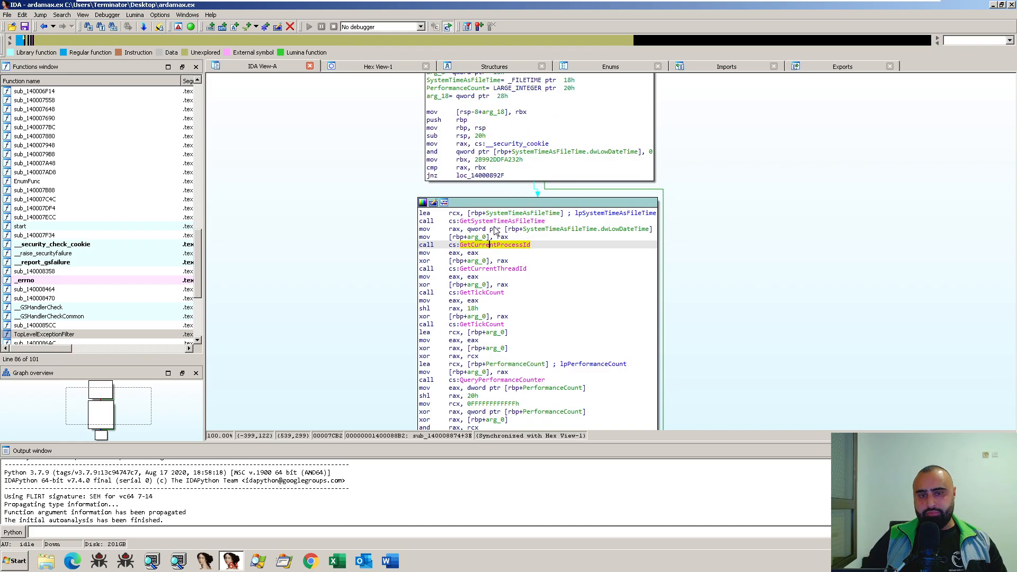
left_click(496, 221)
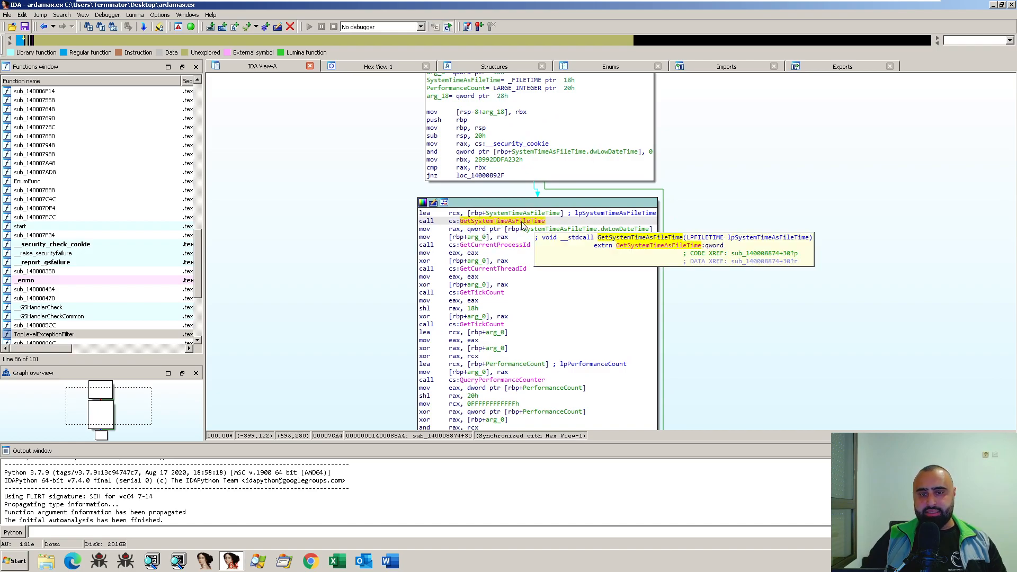
- Examine the GetTickCount and QueryPerformanceCounter calls further down in sub_140008874
scroll(724, 308, "down", 3)
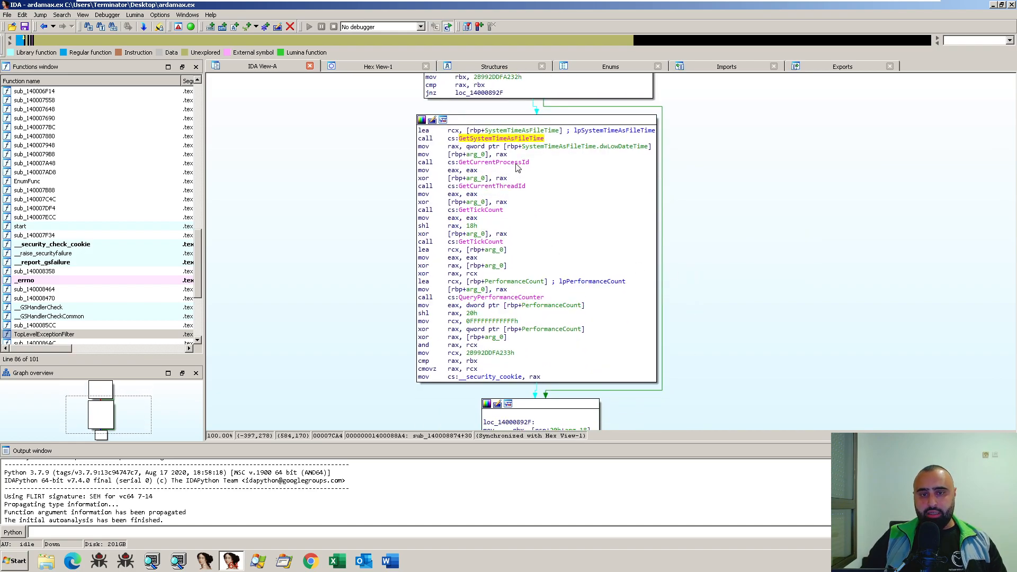
scroll(768, 250, "down", 2)
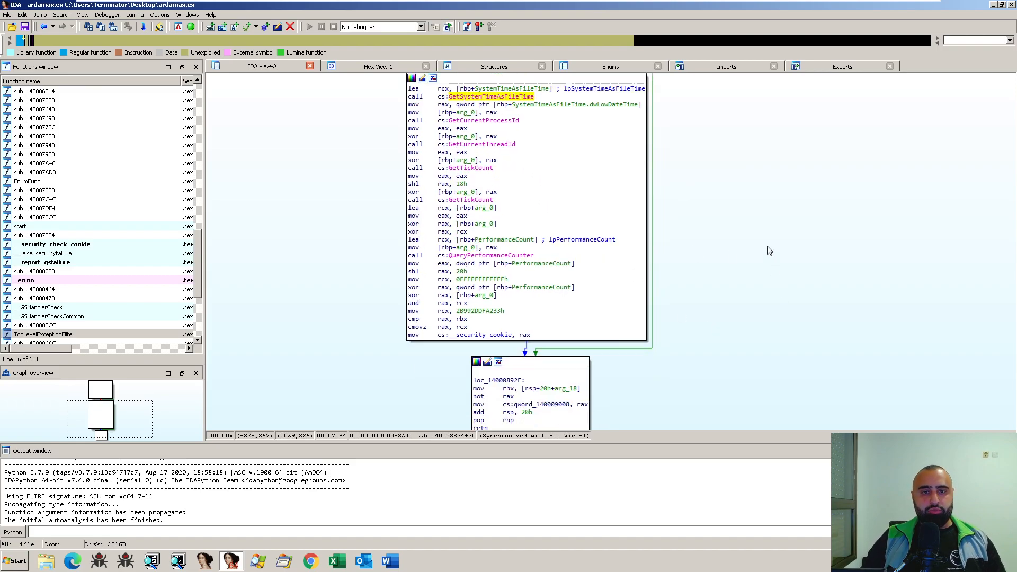
left_click(479, 200)
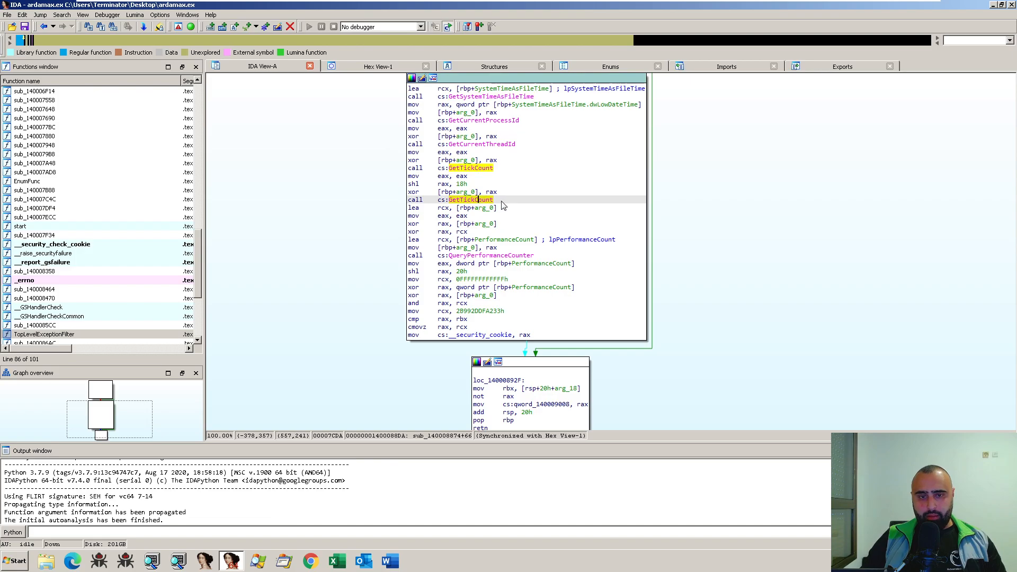
mouse_move(479, 205)
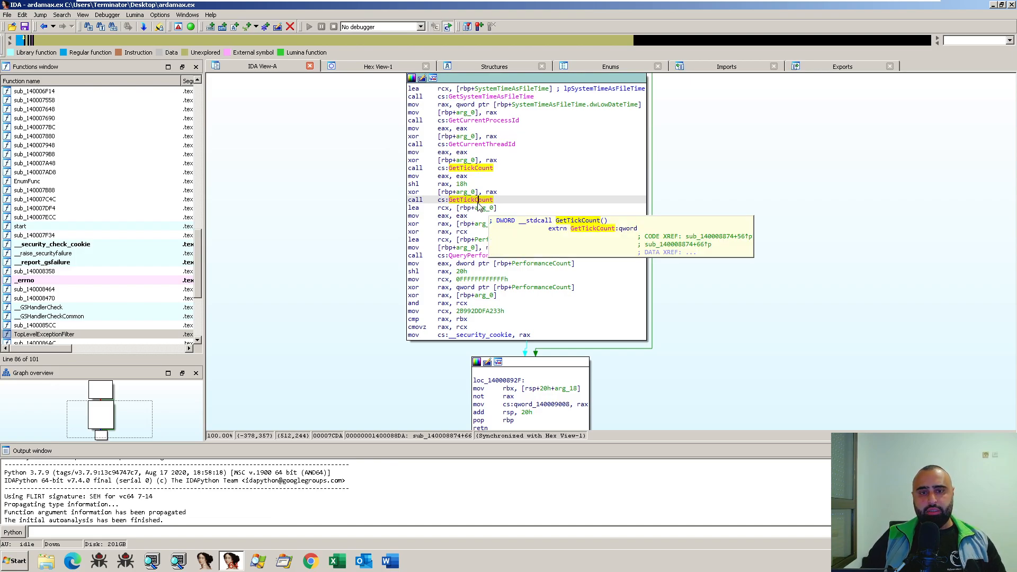
scroll(749, 300, "down", 2)
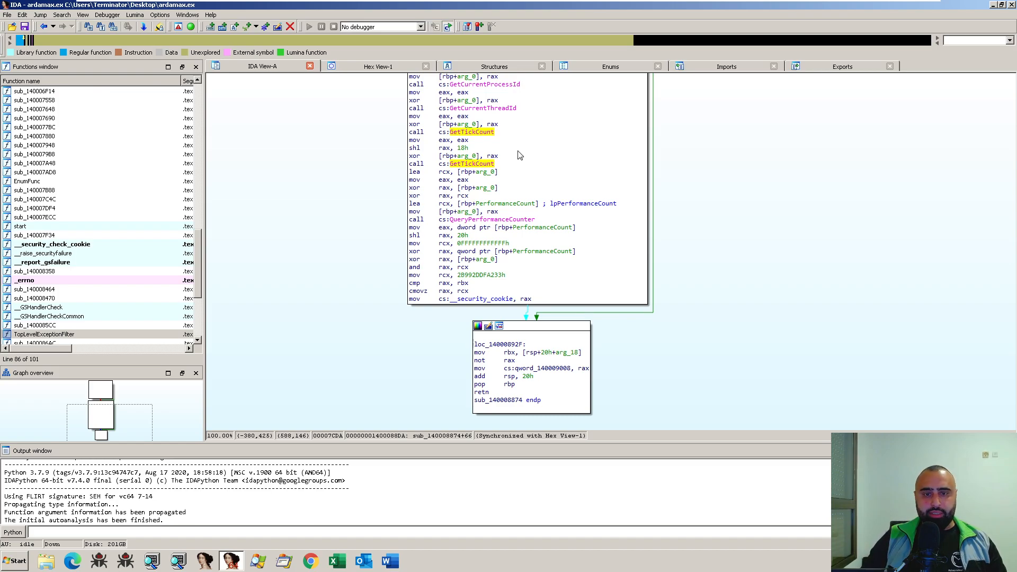
left_click(501, 220)
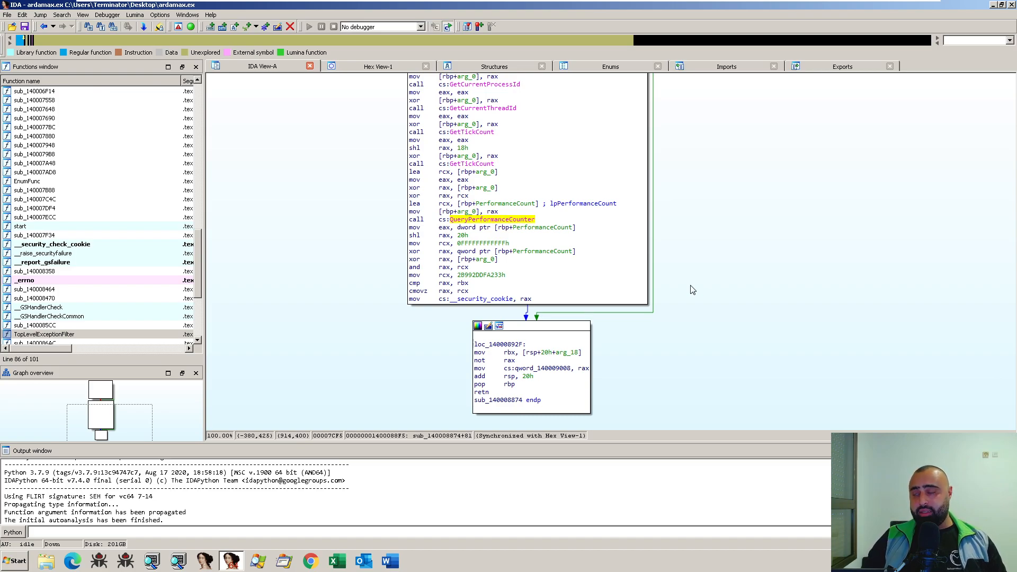
- Return to the start function, highlight the operands of add rsp, 28h and preview the called sub_140008874
key("Escape")
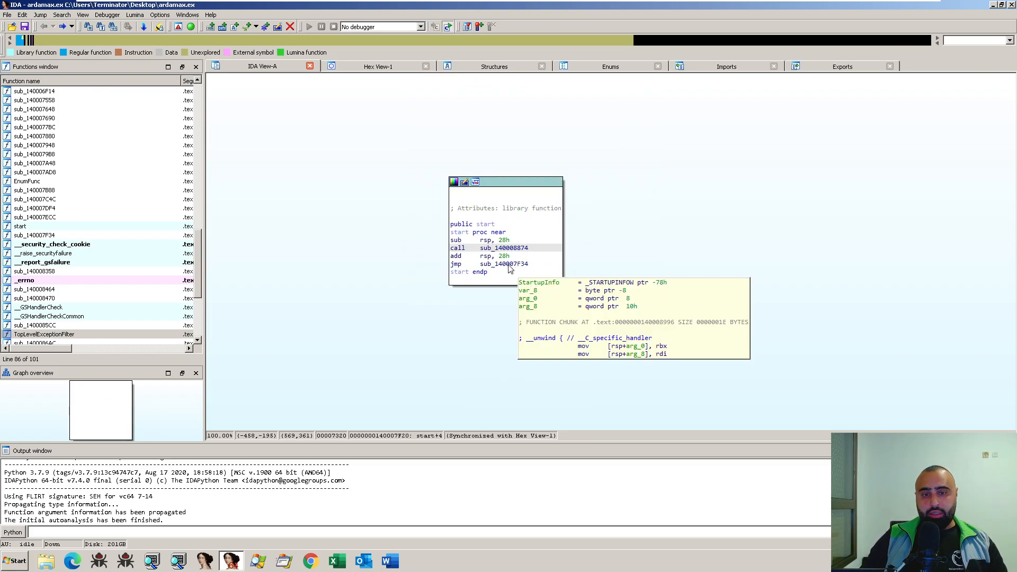
key("Down")
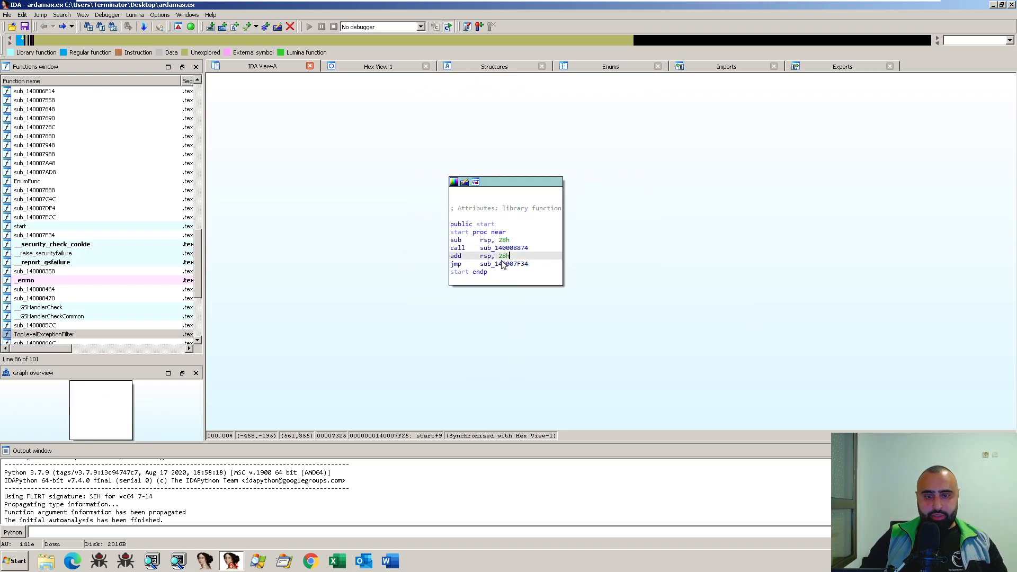
left_click_drag(511, 256, 481, 259)
mouse_move(509, 250)
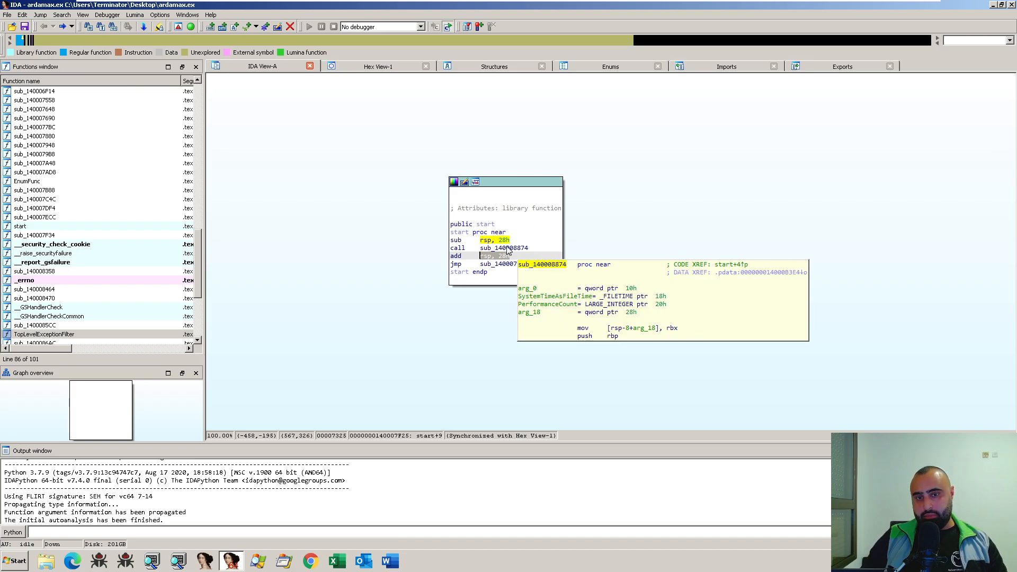
- Examine the sub rsp, 28h instruction in start and check which number formats are offered for 28h
left_click(455, 241)
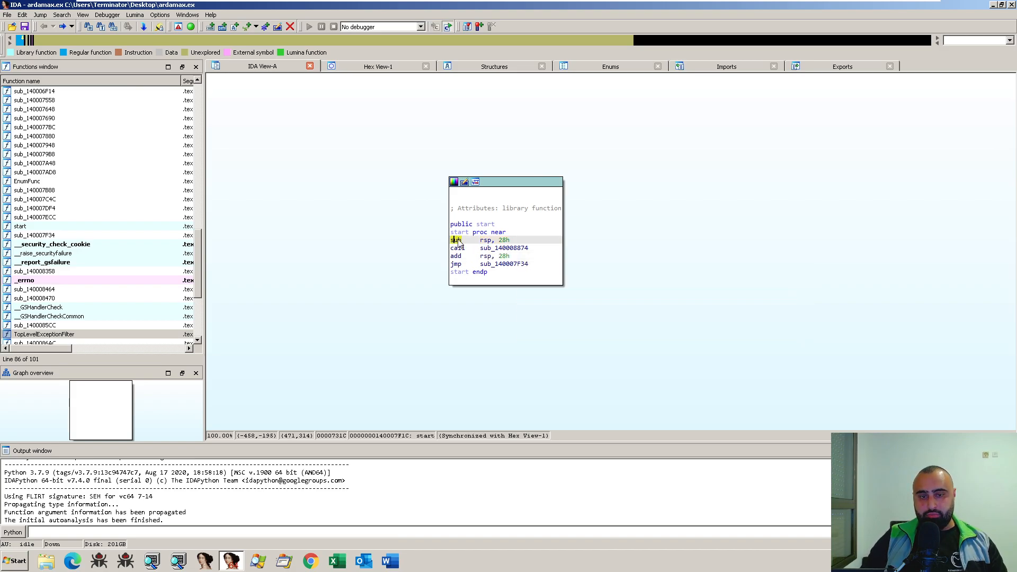
left_click(505, 241)
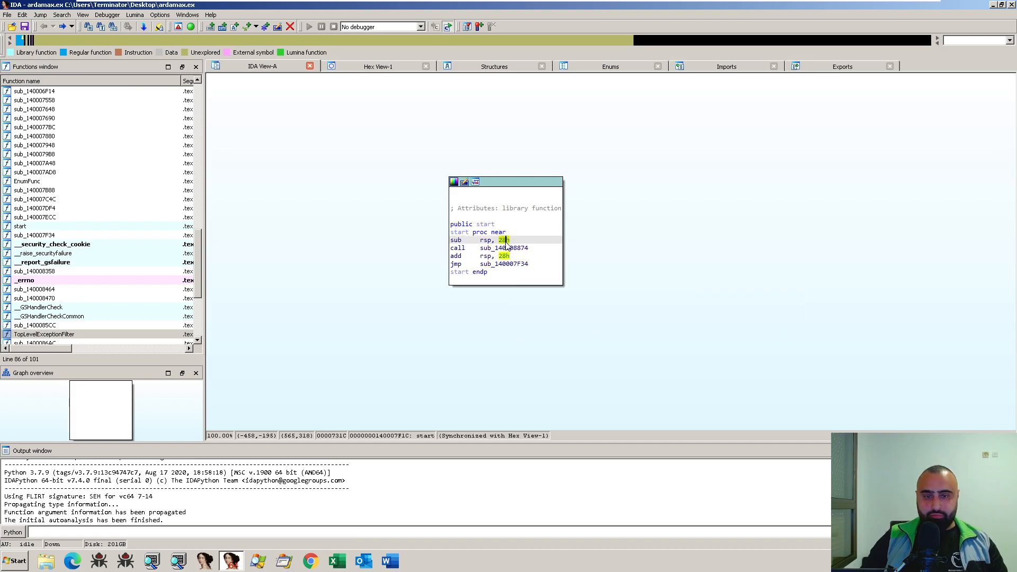
right_click(506, 240)
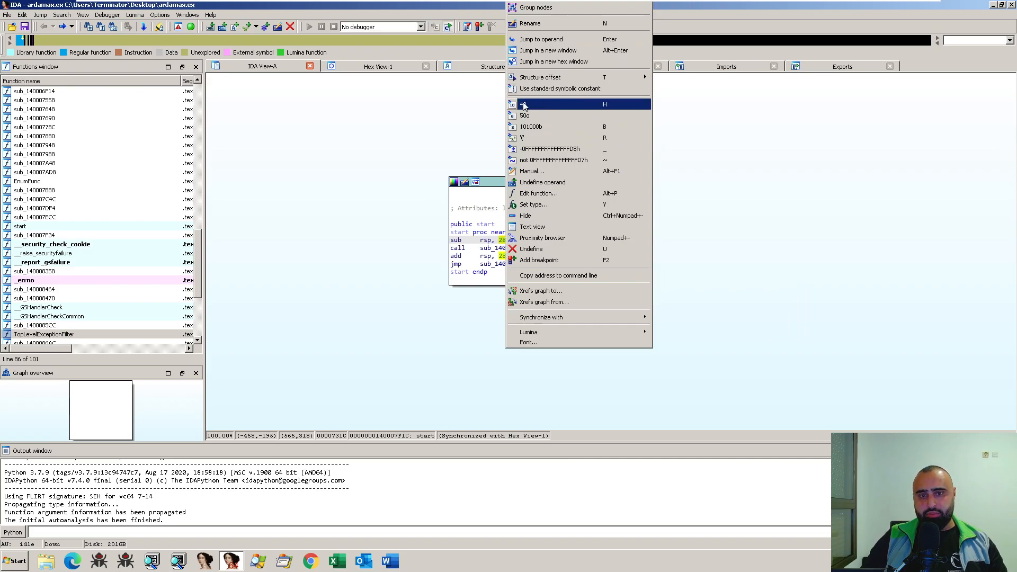
left_click(740, 210)
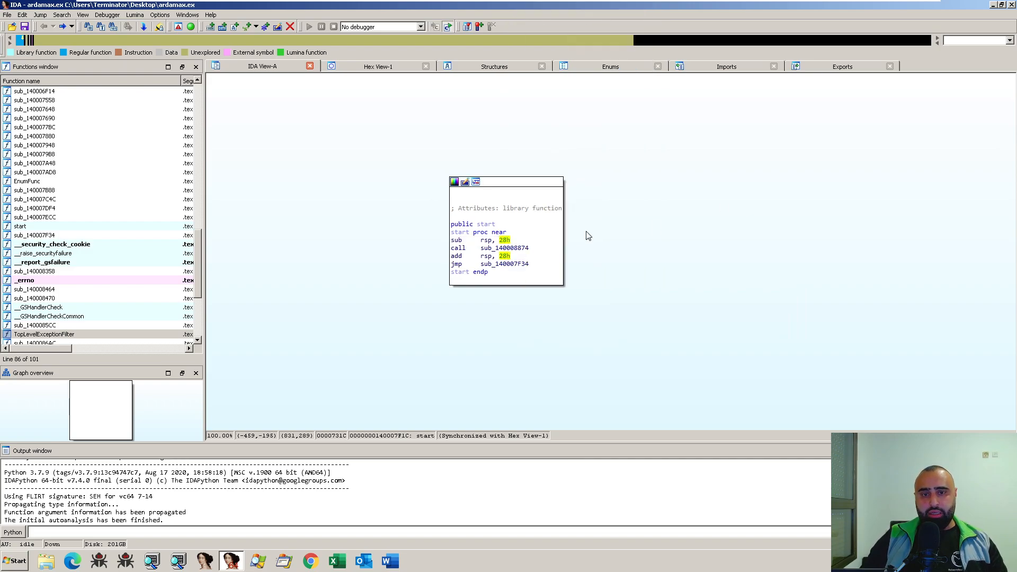
- Highlight the operands of sub rsp, 28h and the call target sub_140008874 in the start function
left_click(504, 240)
left_click_drag(504, 242, 479, 241)
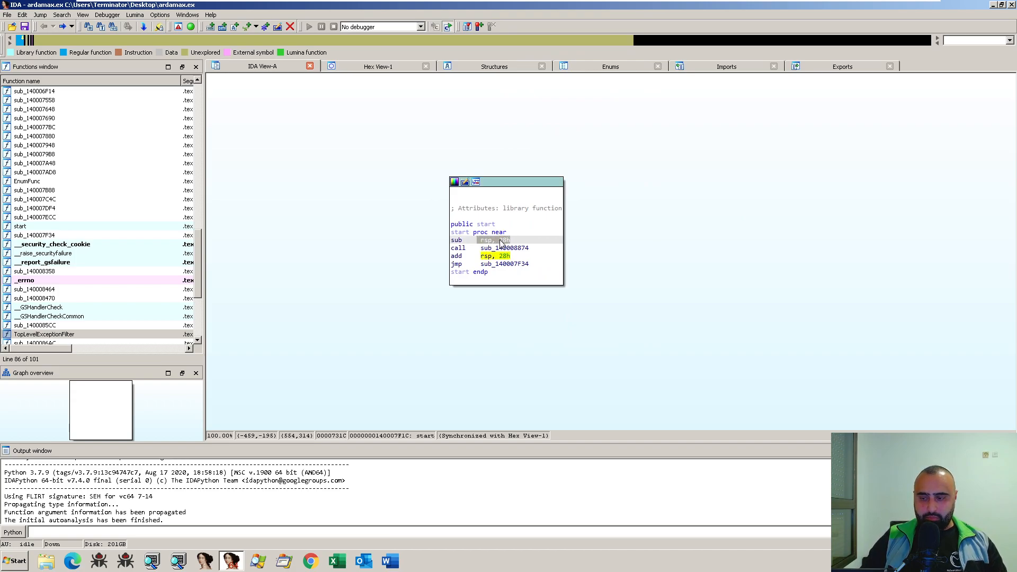
left_click(458, 242)
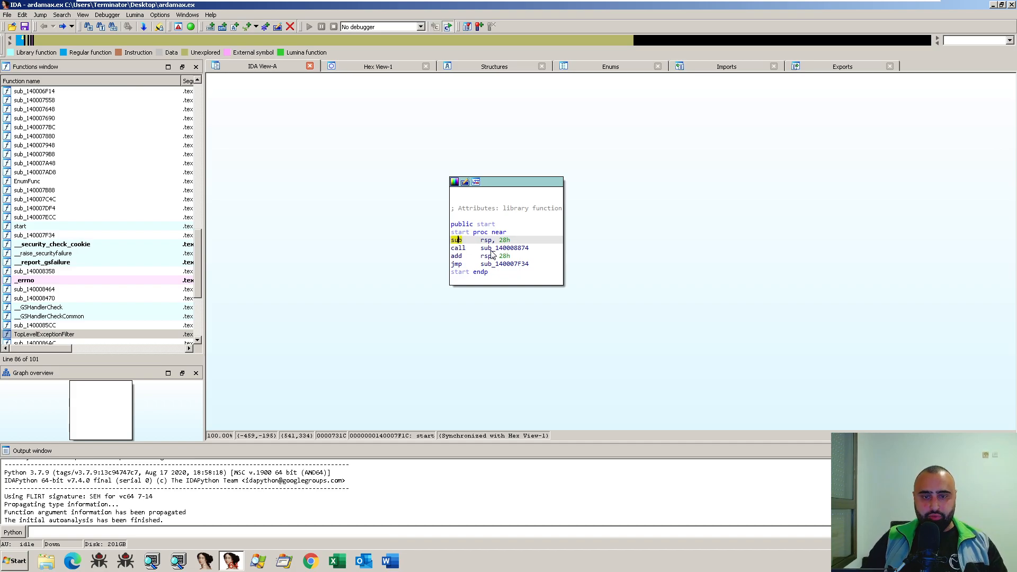
left_click_drag(481, 249, 529, 249)
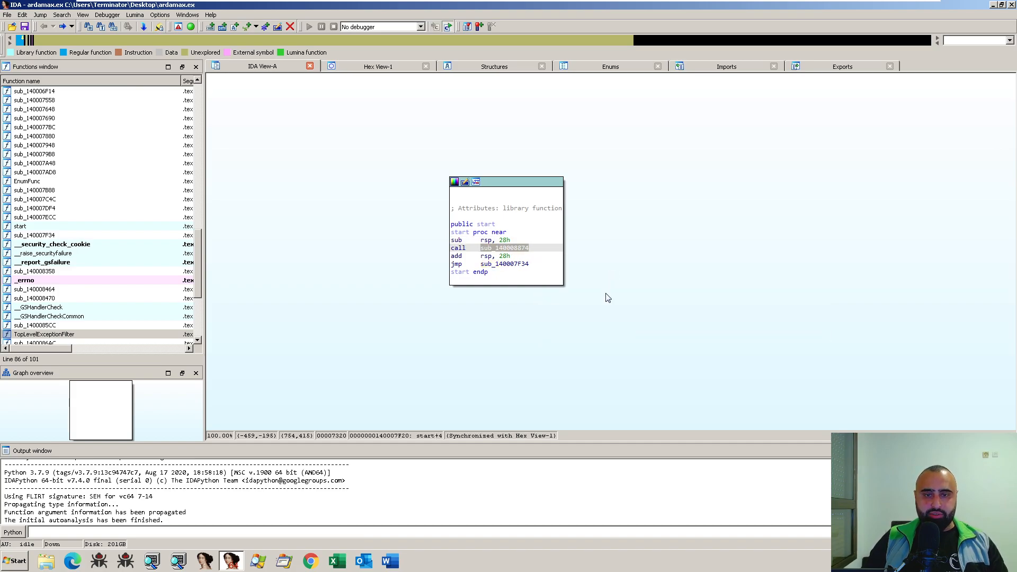
mouse_move(511, 247)
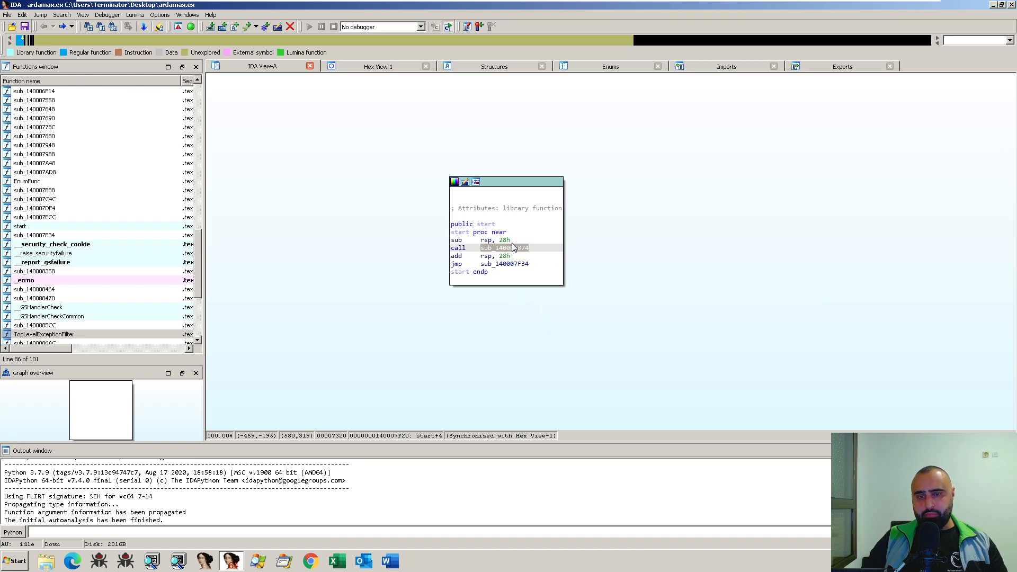
- Open sub_140008874 again and examine the pop rbp and retn instructions in its final block
double_click(505, 249)
scroll(734, 278, "down", 3)
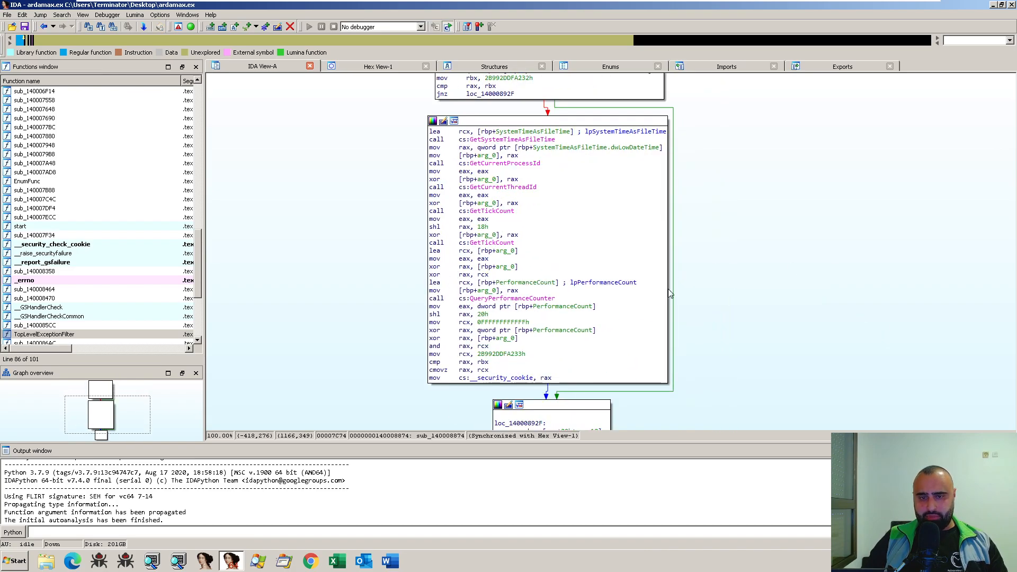
scroll(708, 265, "down", 5)
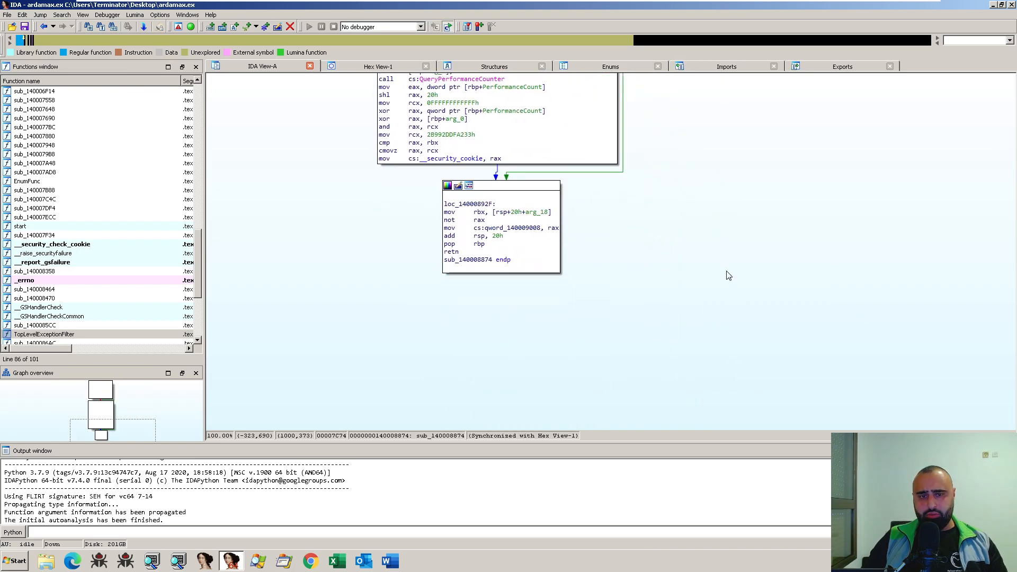
left_click(459, 251)
left_click(479, 244)
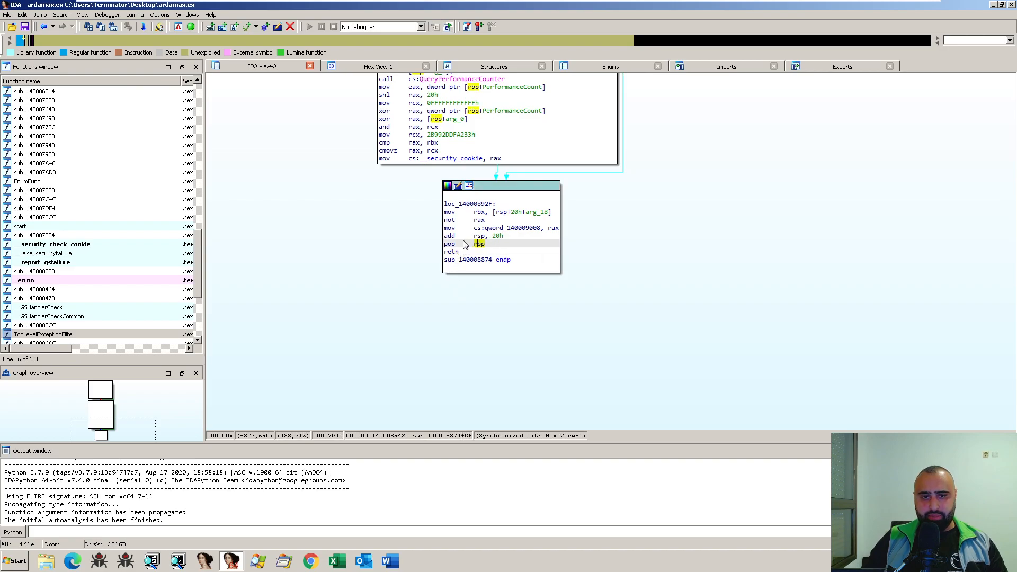
mouse_move(483, 229)
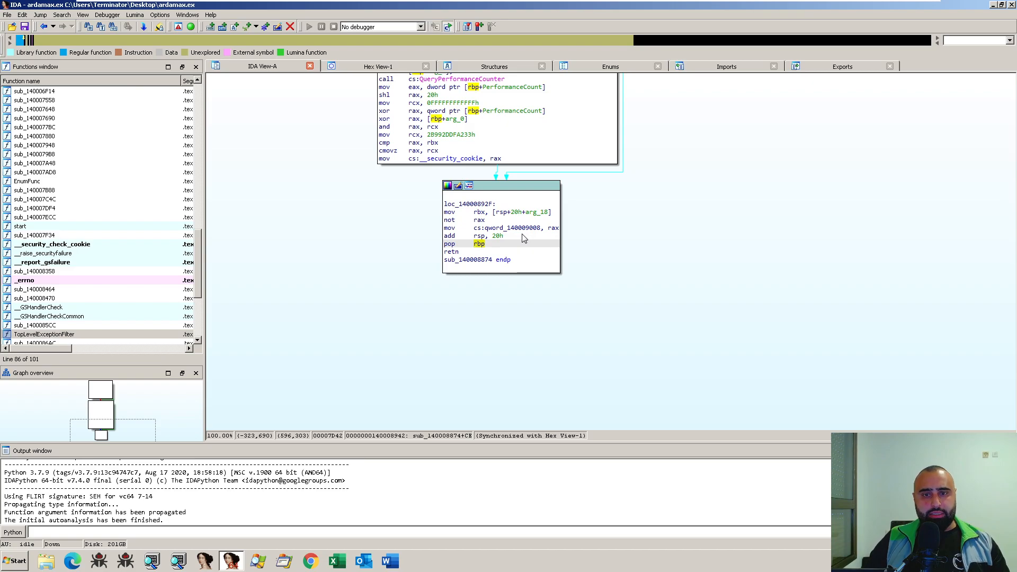
- Return to the start function and highlight the mnemonic and operands of add rsp, 28h
left_click(458, 252)
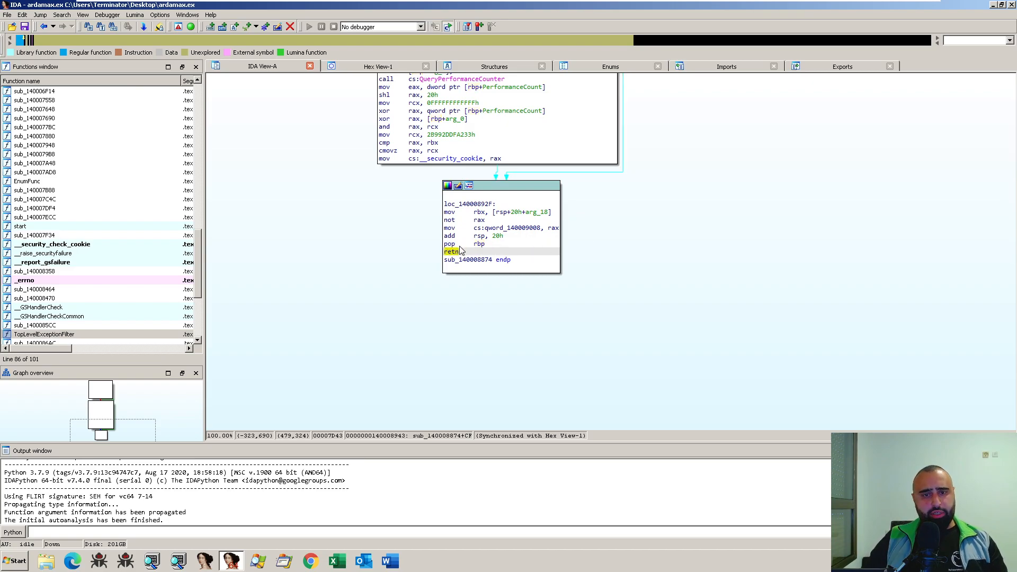
key("Up")
key("Escape")
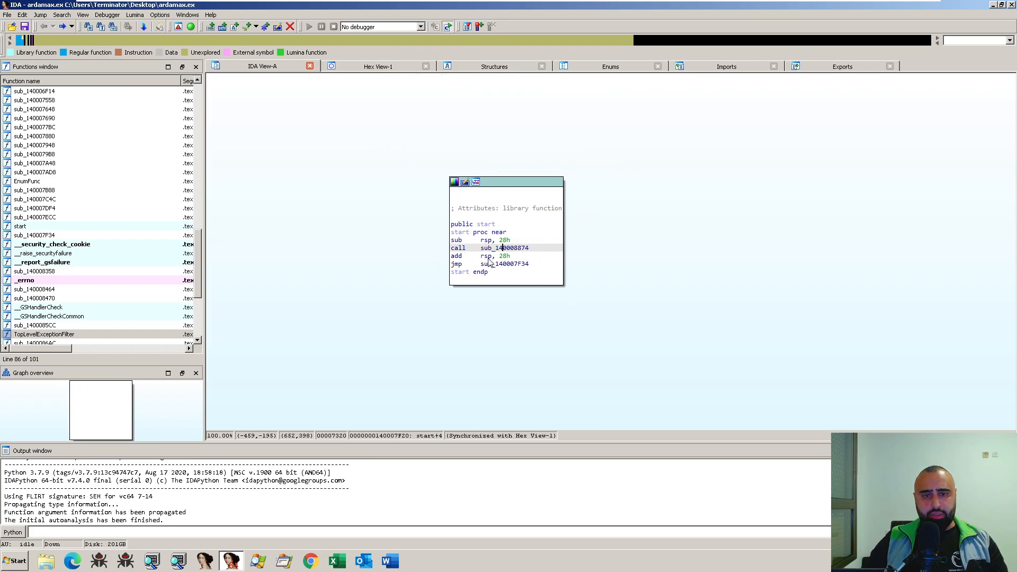
left_click(486, 257)
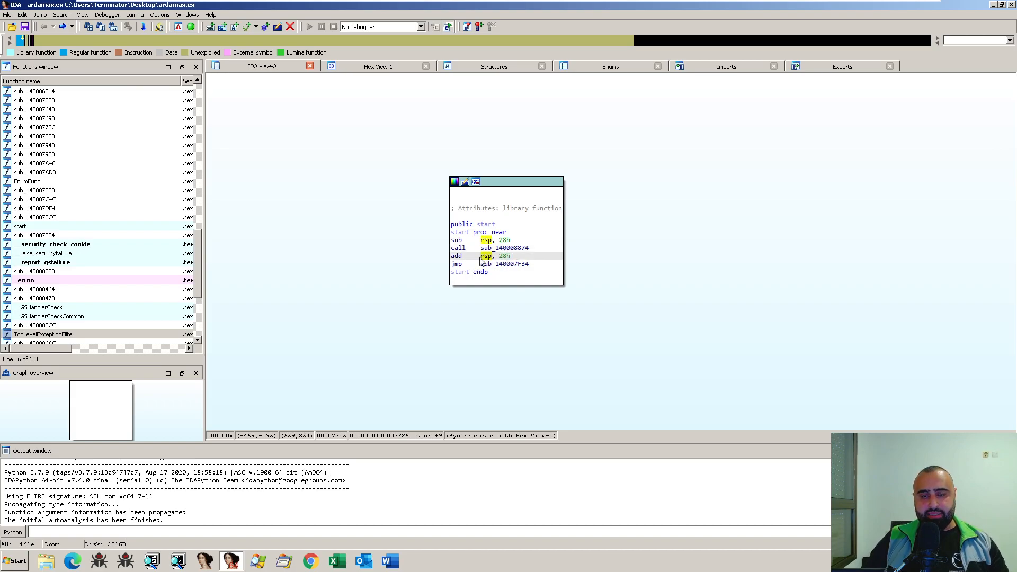
left_click(456, 257)
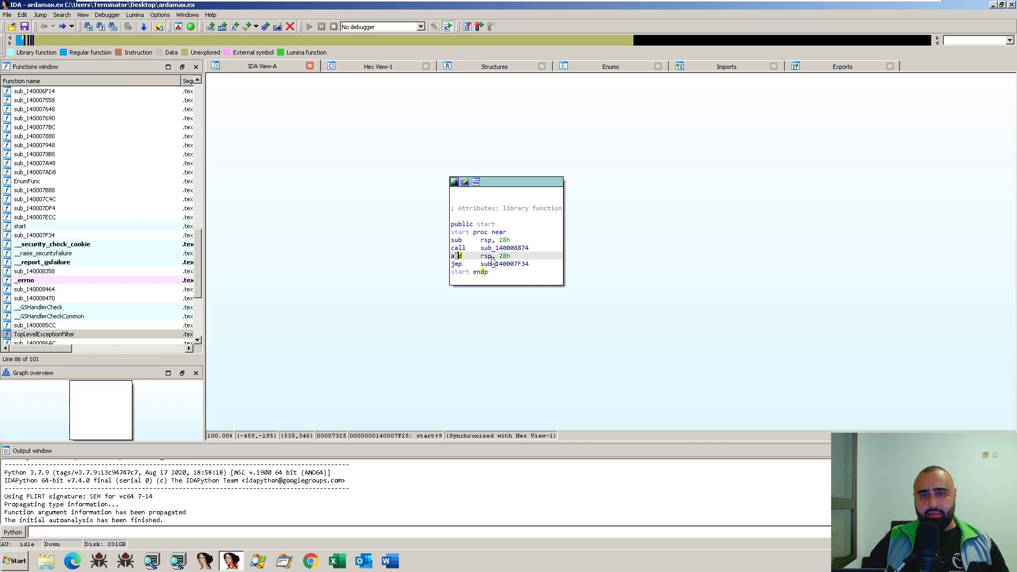
left_click(504, 256)
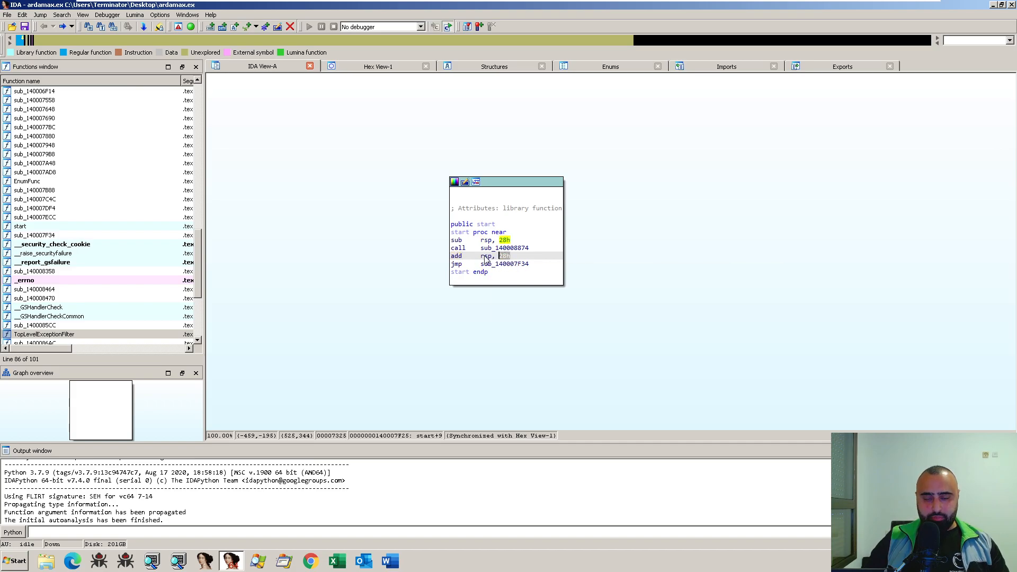
left_click(485, 256)
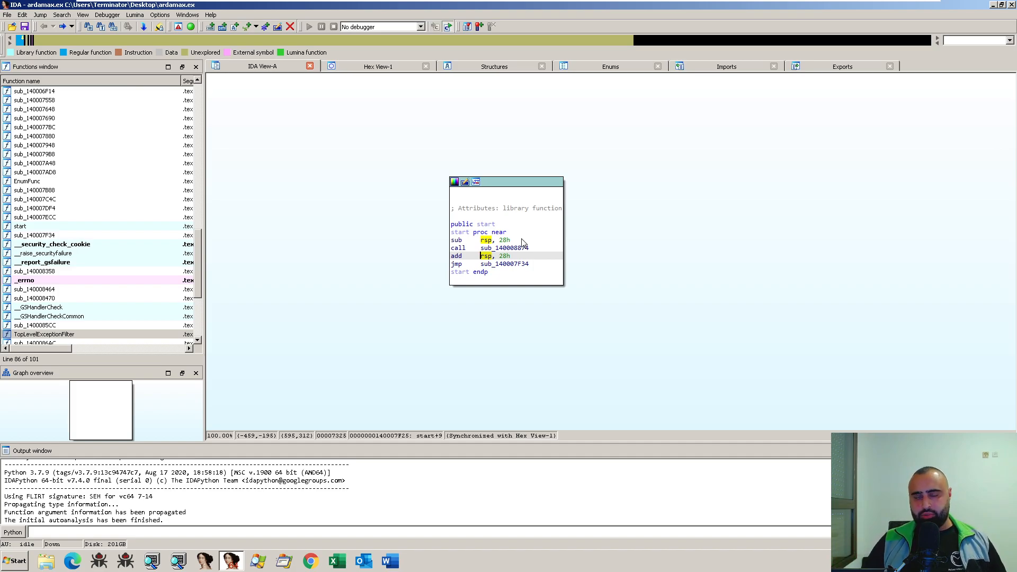
mouse_move(559, 5)
left_click(694, 138)
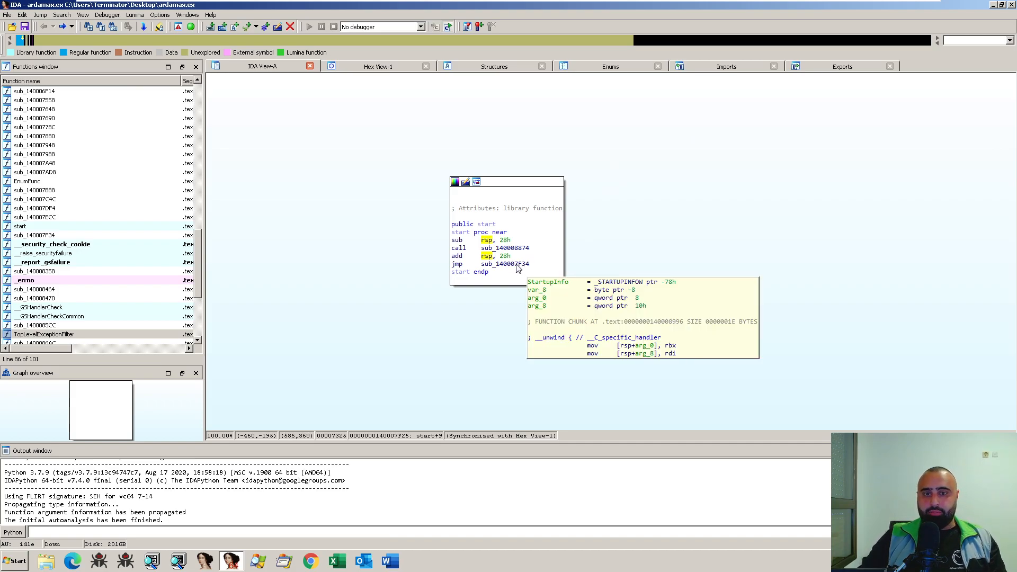
- Highlight the call and jump targets in start and open the jump target sub_140007F34
left_click(507, 264)
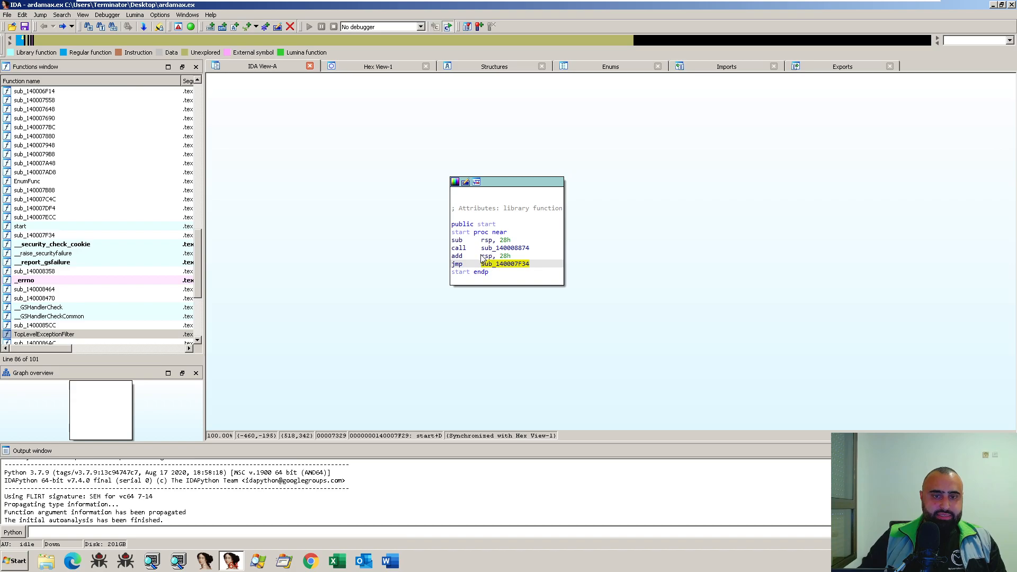
left_click(498, 248)
left_click_drag(482, 256, 504, 256)
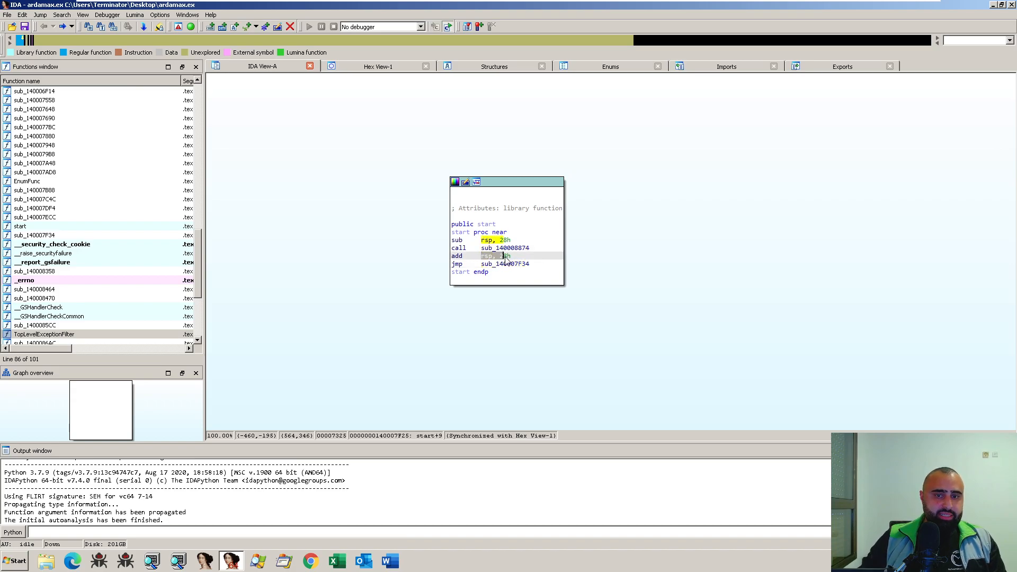
double_click(501, 265)
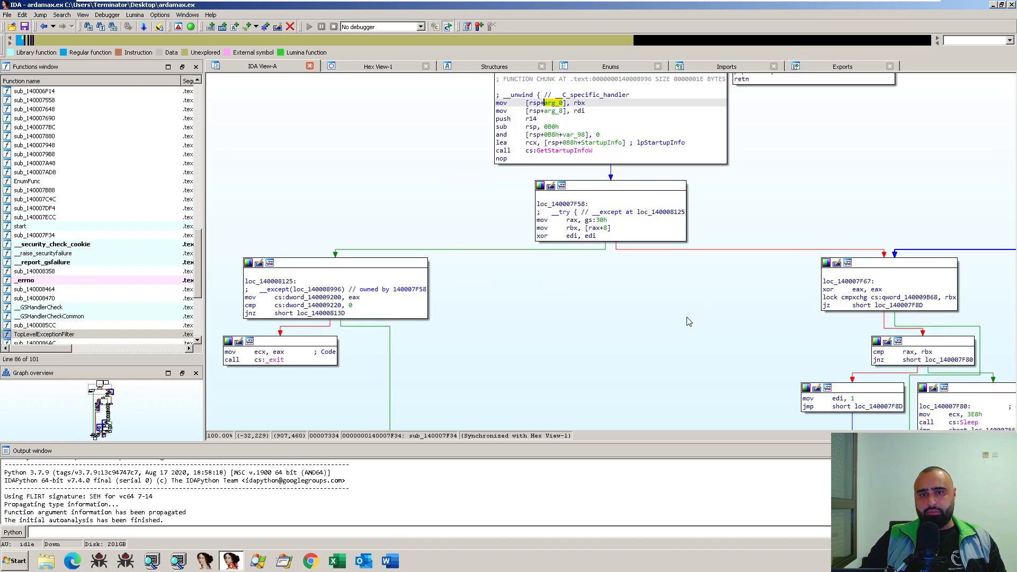
- Examine the sub_140007F34 graph from the GetStartupInfoW call down to the blocks around the _initterm call
left_click_drag(689, 308, 491, 223)
left_click(549, 166)
left_click_drag(576, 308, 580, 165)
left_click_drag(818, 260, 758, 162)
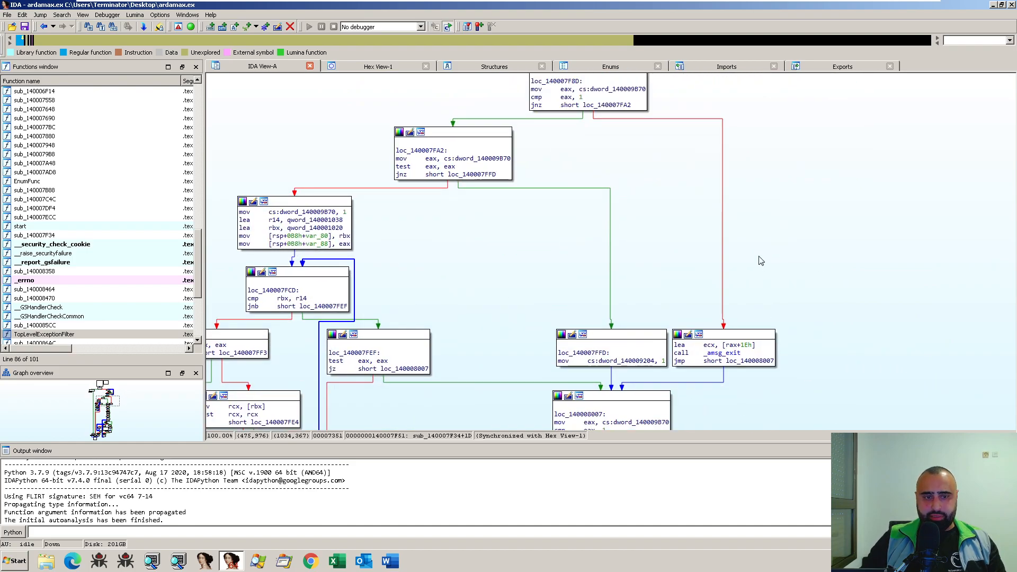
left_click_drag(760, 269, 772, 167)
left_click_drag(824, 319, 836, 212)
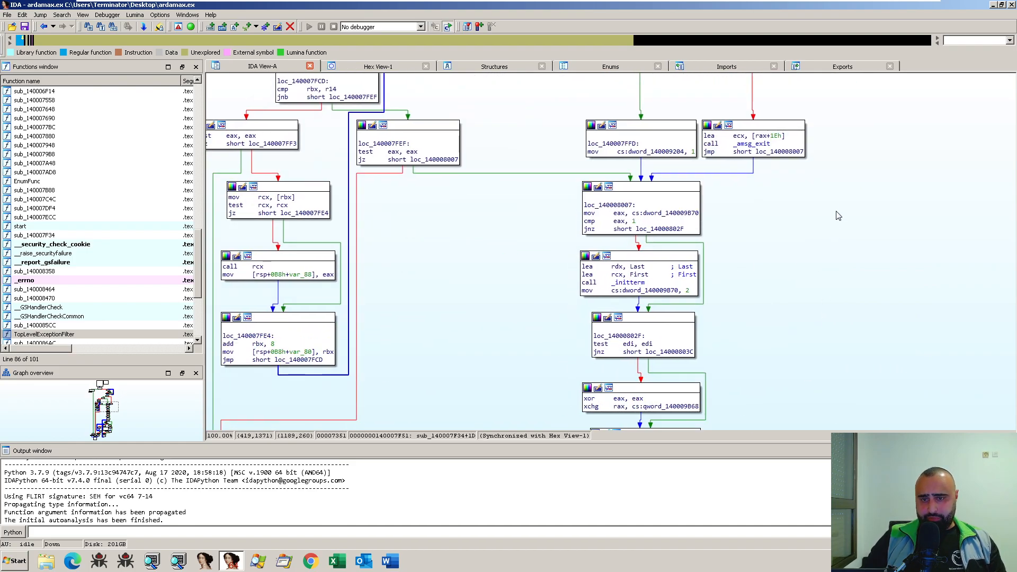
scroll(817, 277, "down", 2, "ctrl")
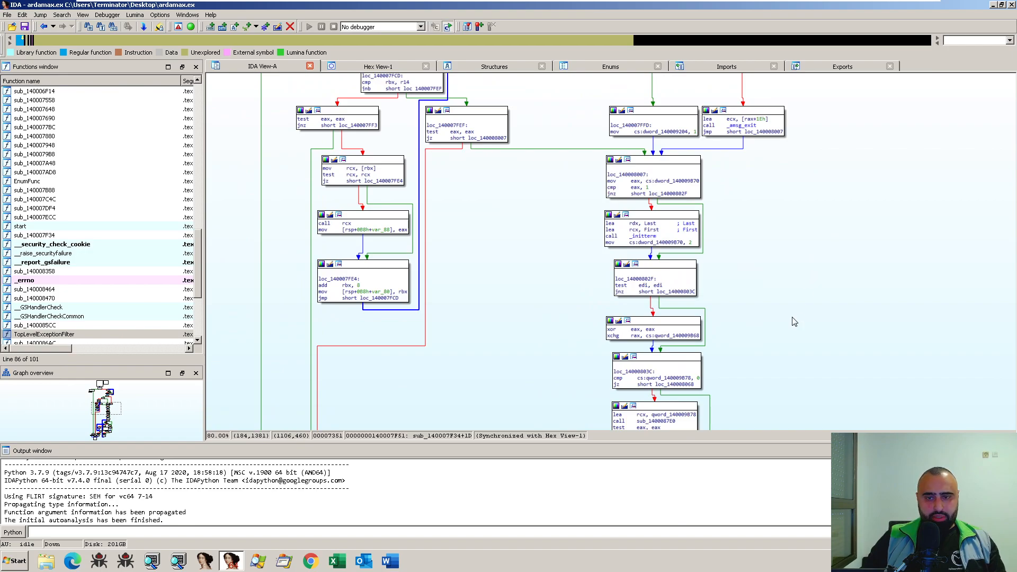
scroll(793, 322, "up", 2, "ctrl")
- Switch sub_140007F34 to the text listing and highlight the called sub_140002ED4 at 1400080BE
key("space")
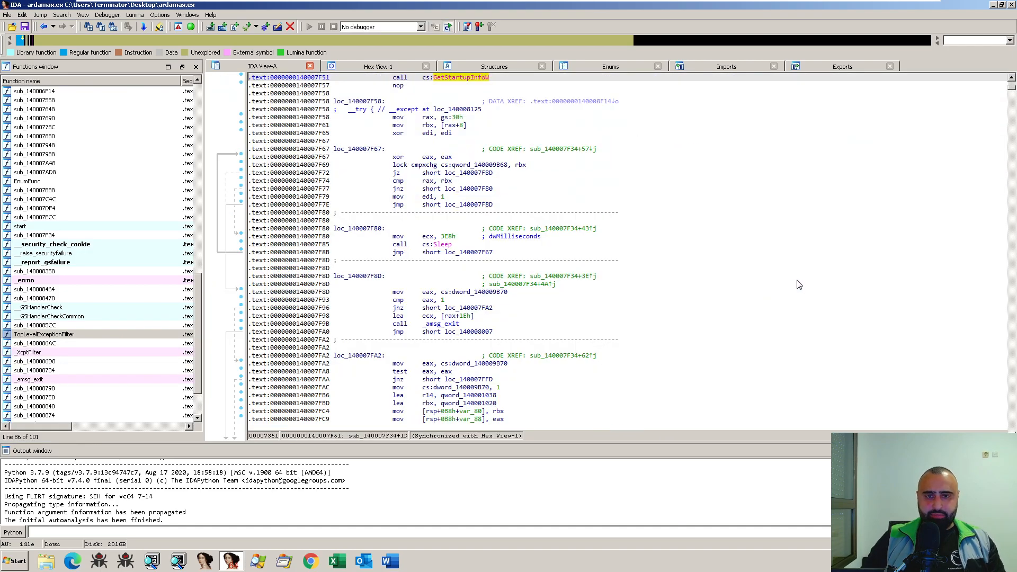
scroll(670, 260, "up", 11)
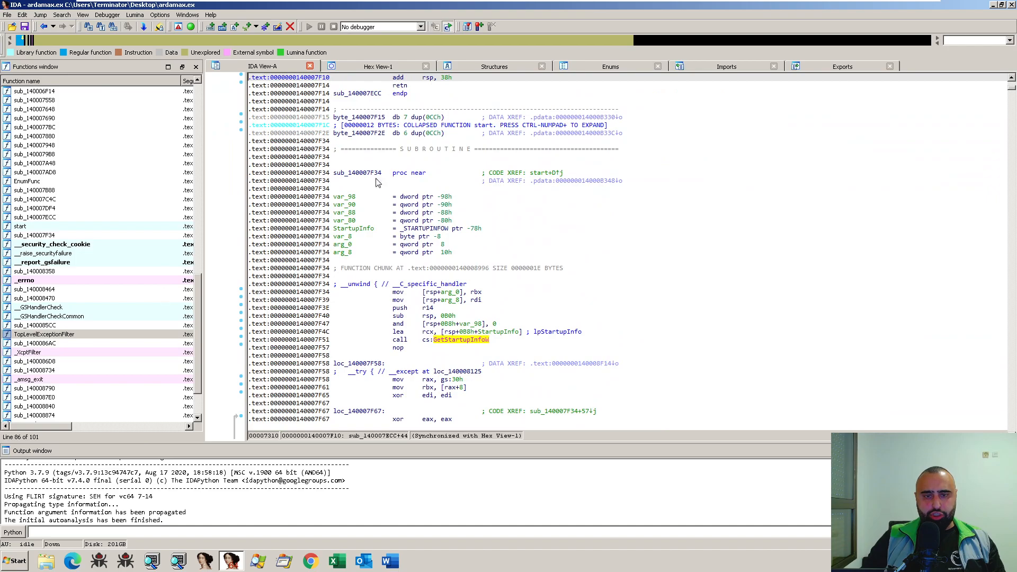
scroll(462, 295, "down", 20)
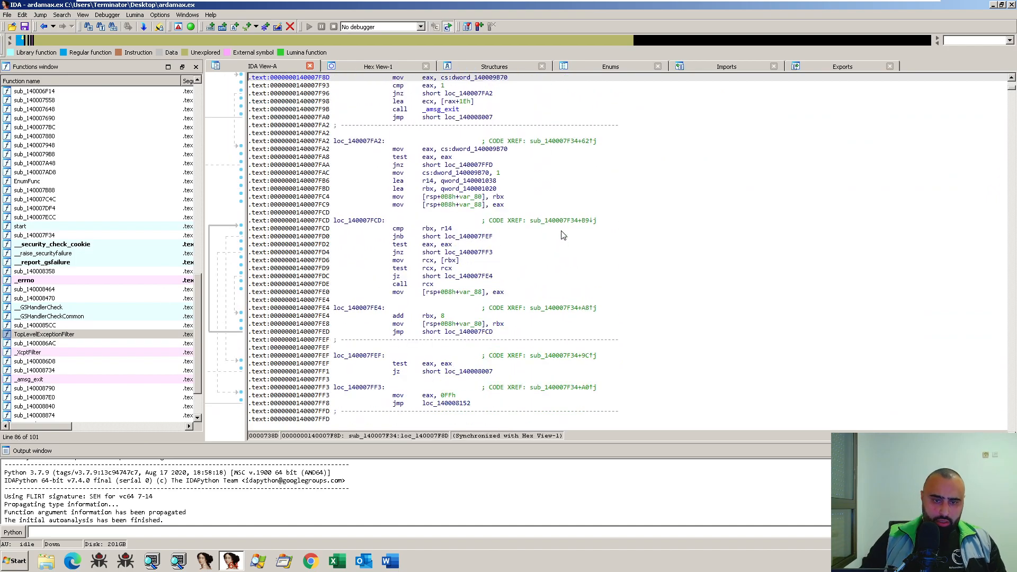
scroll(563, 235, "down", 20)
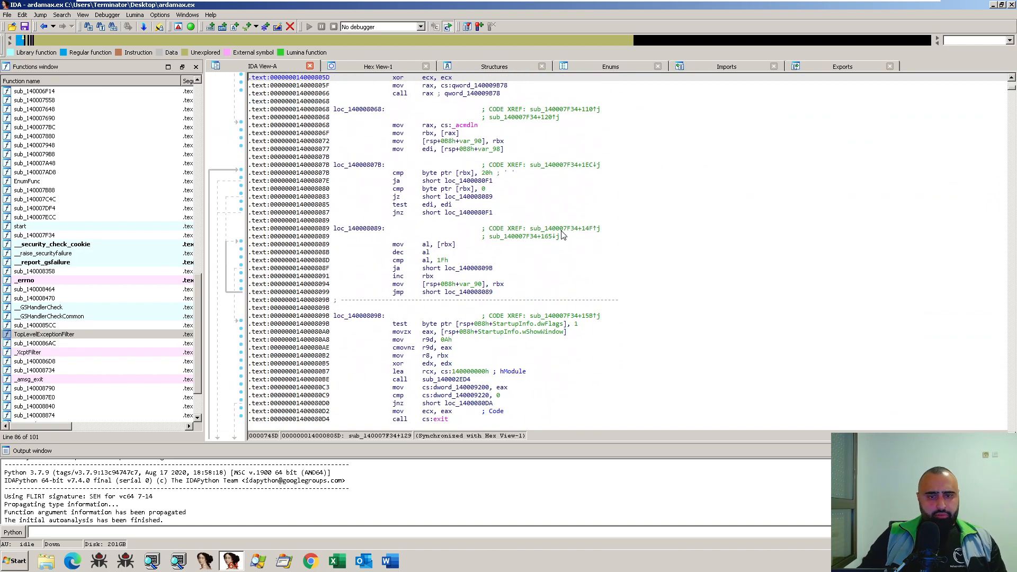
scroll(565, 218, "down", 3)
left_click(440, 212)
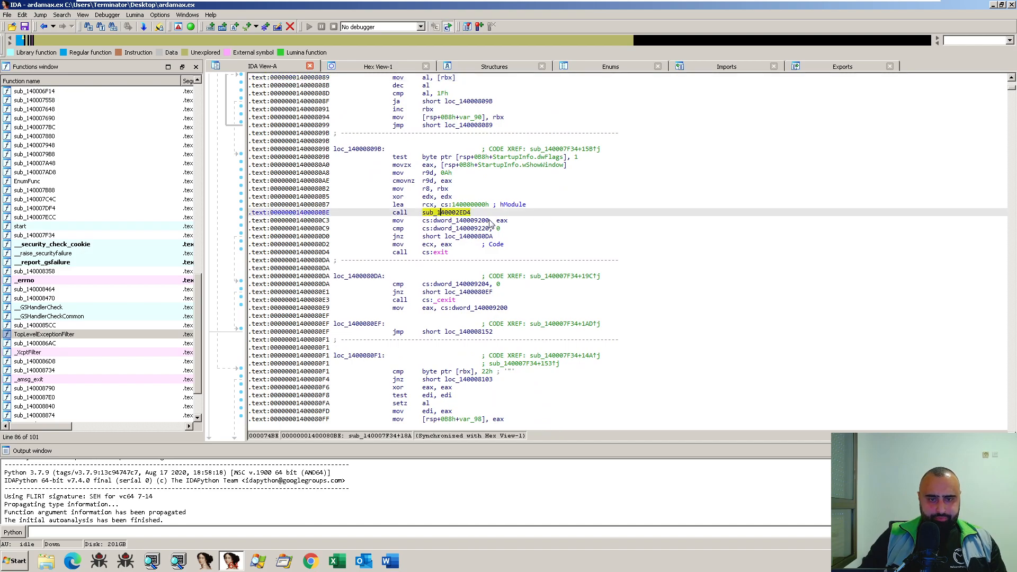
- Highlight the _exit call at 140008136 in the exception handler block loc_140008125
scroll(513, 273, "down", 6)
scroll(490, 273, "down", 2)
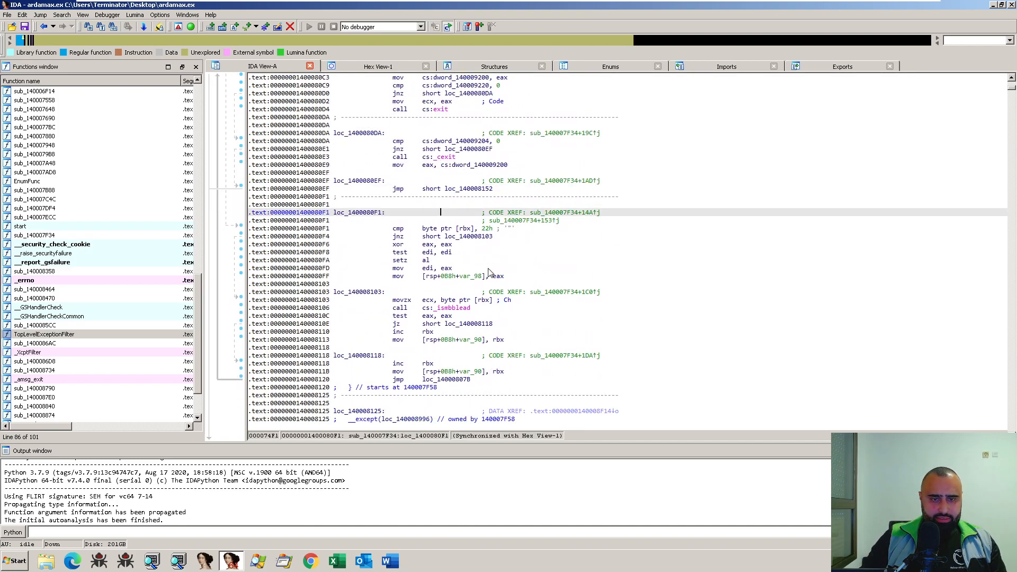
left_click(456, 268)
scroll(474, 281, "down", 8)
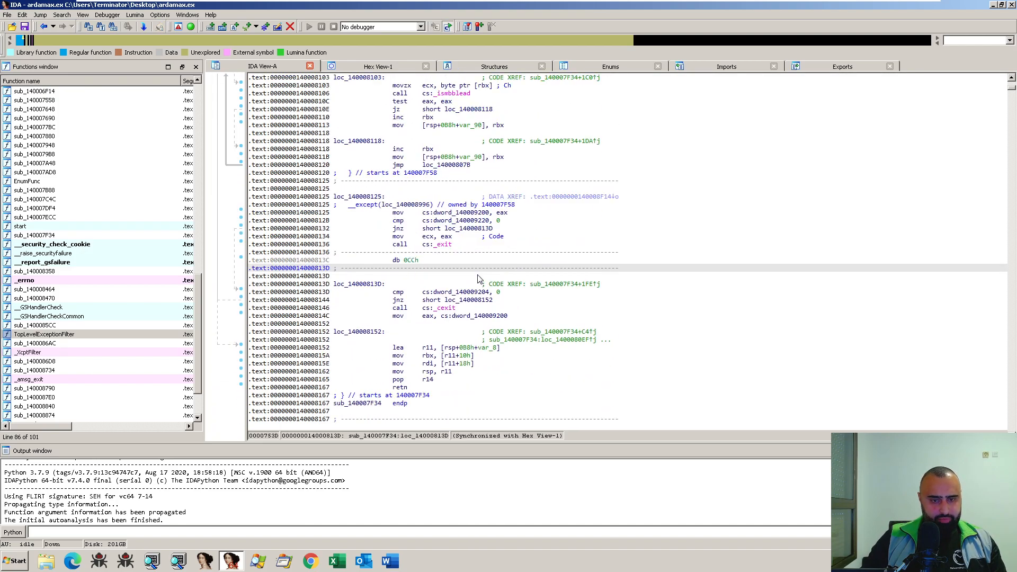
left_click(450, 221)
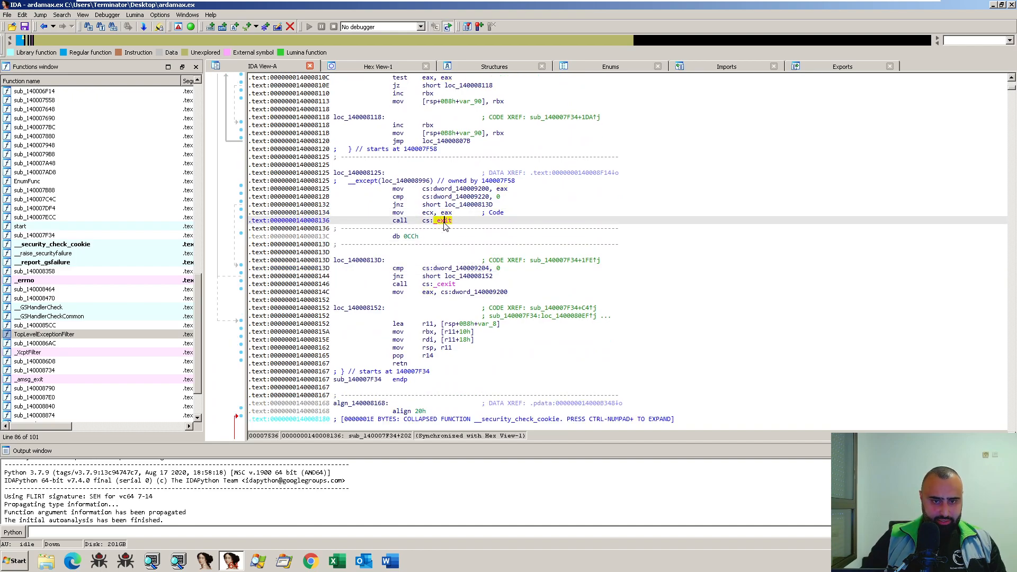
- Examine the listing beyond the end of sub_140007F34, through sub_140008358, and return to loc_14000813D
scroll(623, 271, "down", 9)
scroll(622, 274, "down", 6)
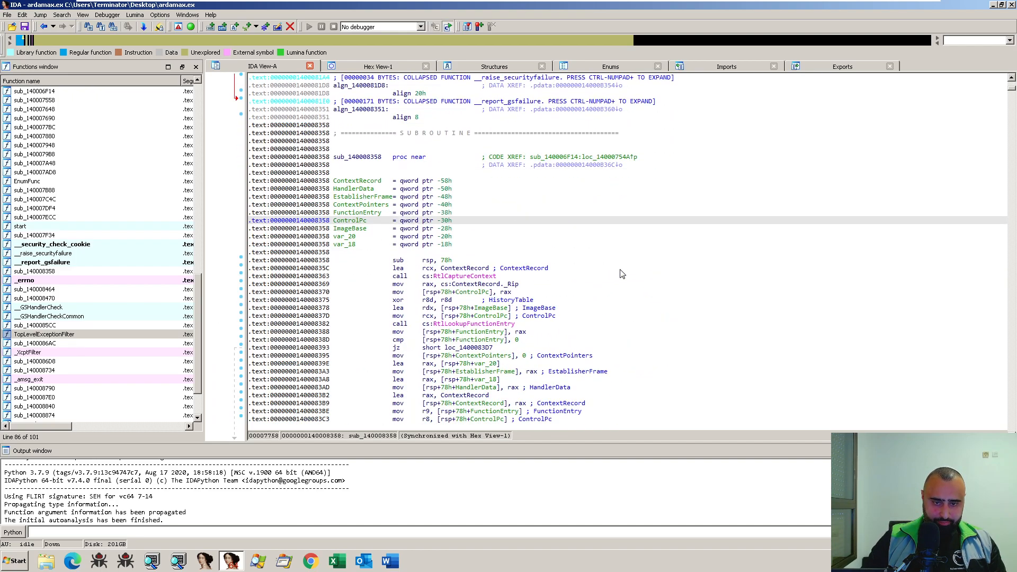
scroll(583, 275, "down", 20)
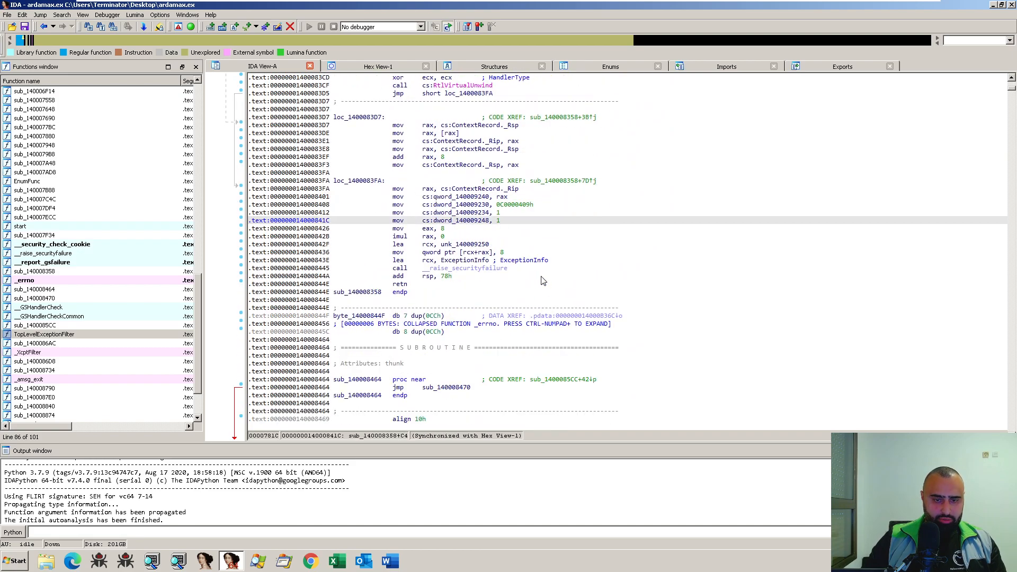
scroll(547, 279, "up", 20)
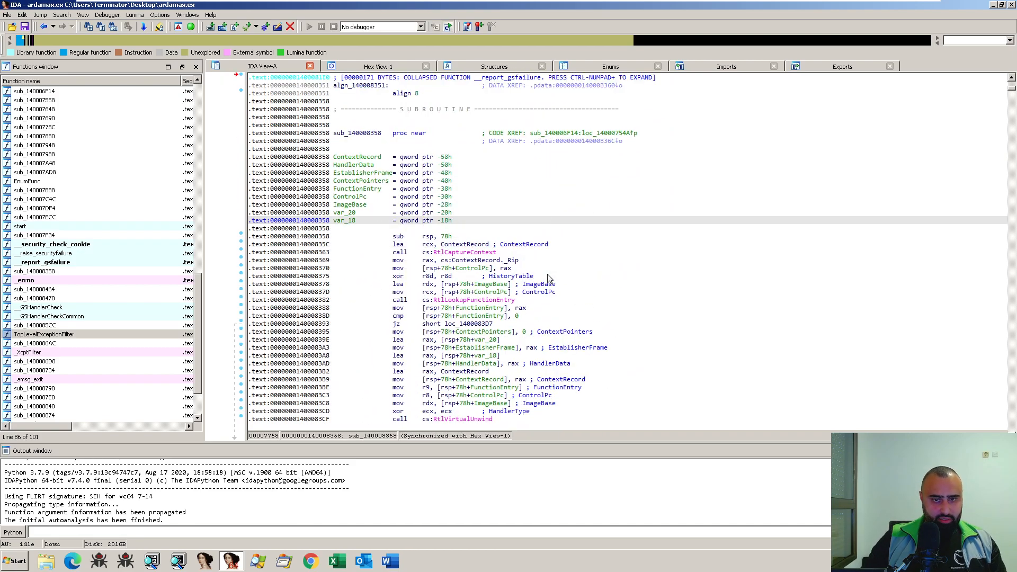
scroll(551, 279, "up", 11)
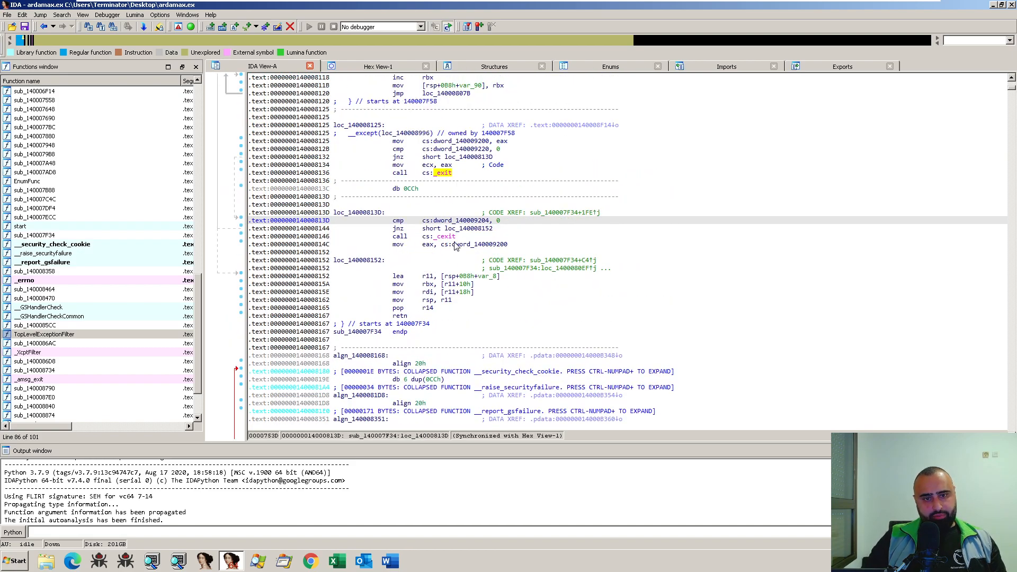
- Set breakpoints on the call cs:_cexit at 140008146 and the call cs:_exit at 140008136
left_click(454, 239)
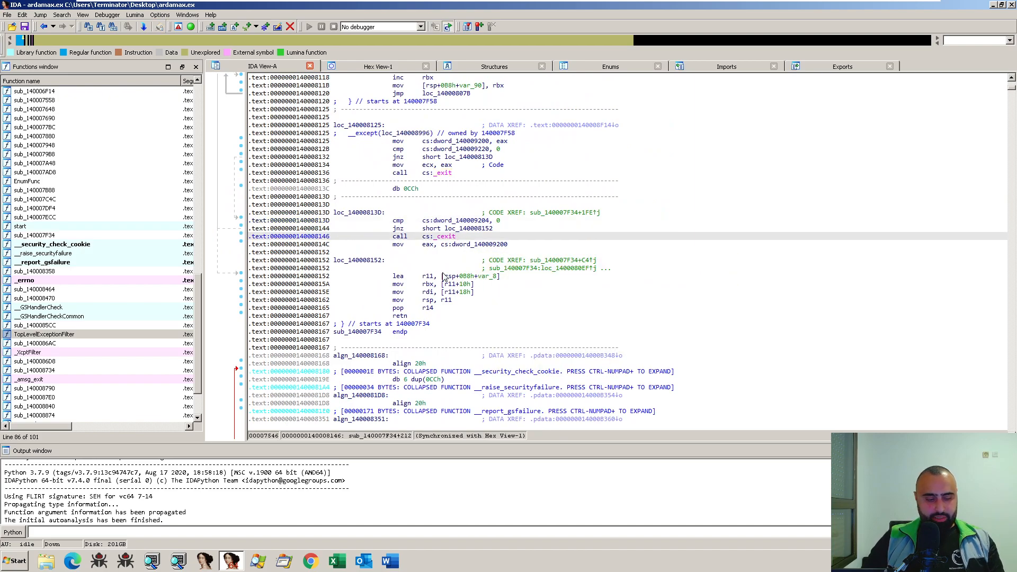
key("F2")
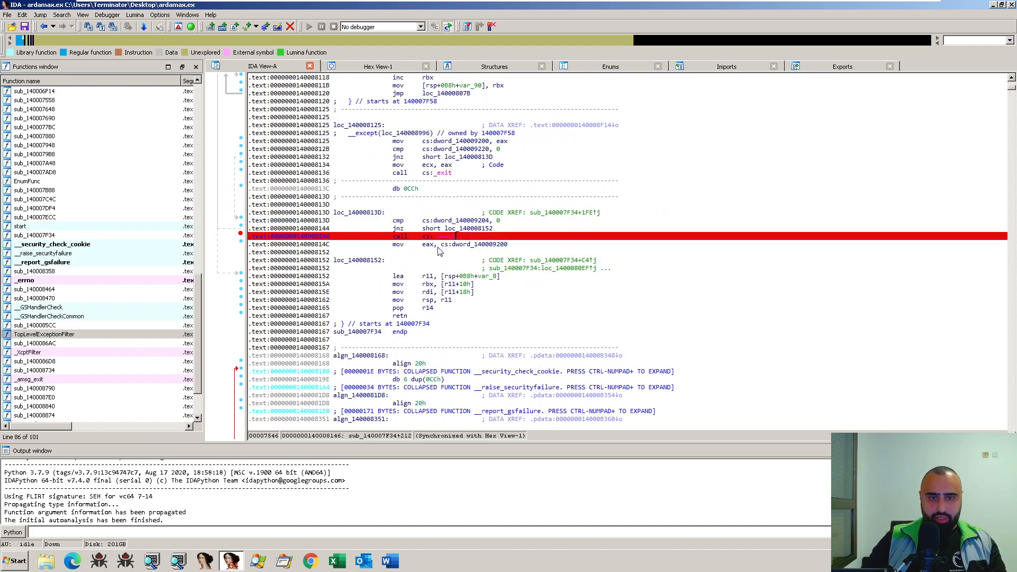
key("F2")
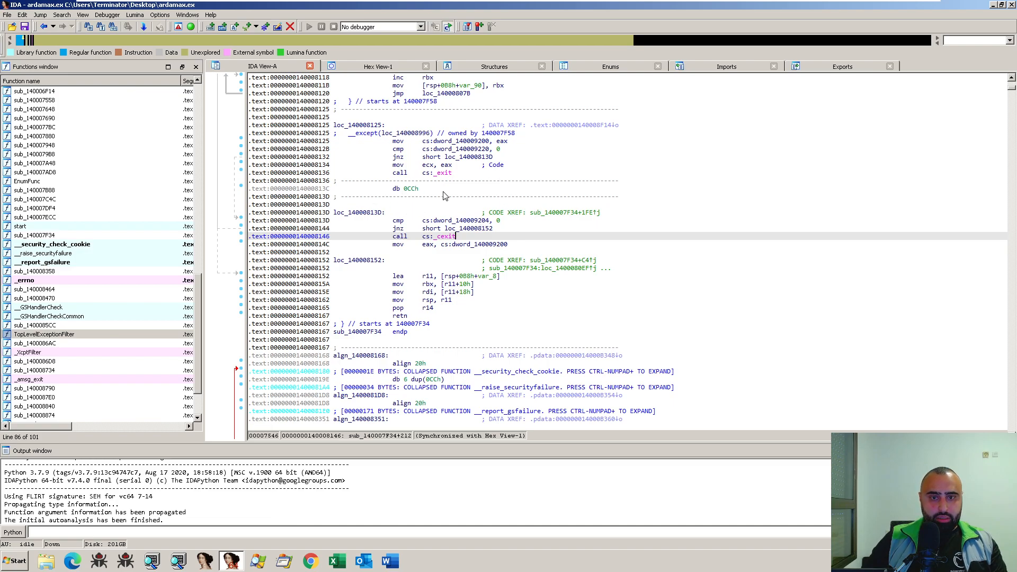
key("F2")
key("Up")
key("Up")
key("Up")
key("Up")
key("Up")
key("Up")
key("Up")
key("Up")
key("F2")
- Set breakpoints on the call cs:_cexit at 1400080E3 and the call cs:exit at 1400080D4
scroll(583, 280, "up", 4)
scroll(584, 281, "up", 10)
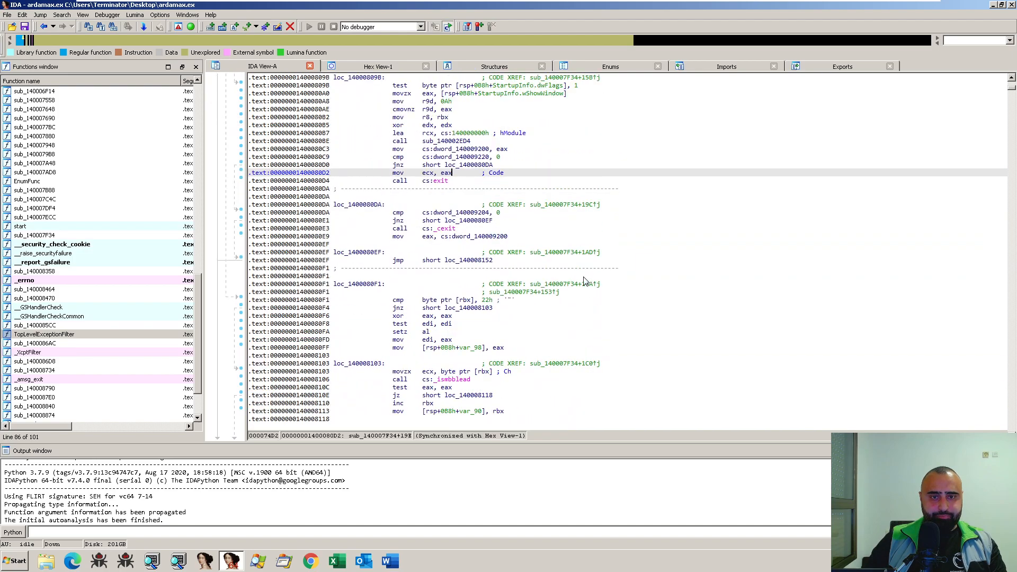
left_click(444, 206)
key("F2")
left_click(449, 157)
key("F2")
- Check the rest of the listing around sub_140007F34 and sub_140008358 for further exit calls
scroll(598, 284, "down", 15)
scroll(598, 284, "down", 8)
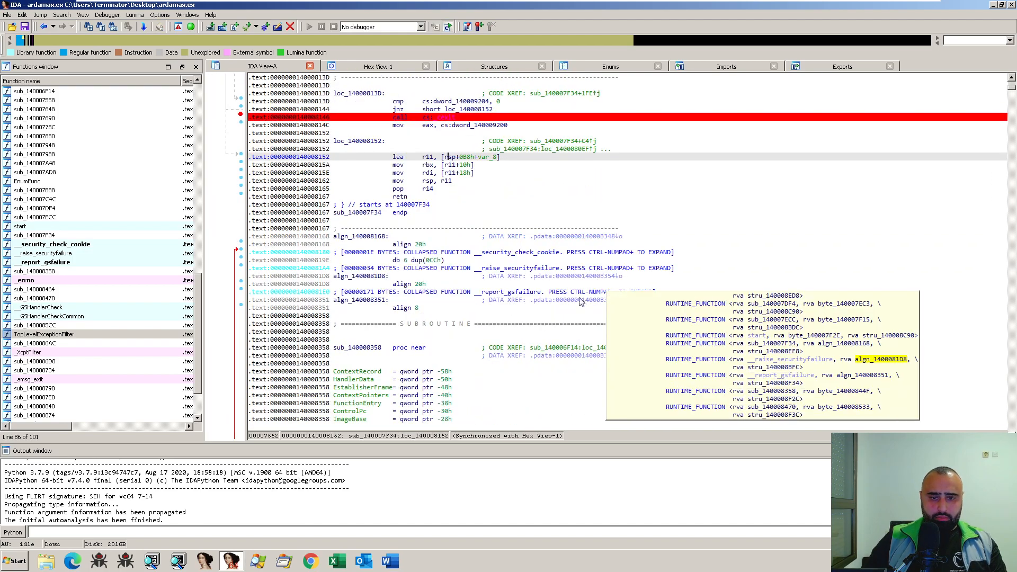
scroll(615, 307, "down", 15)
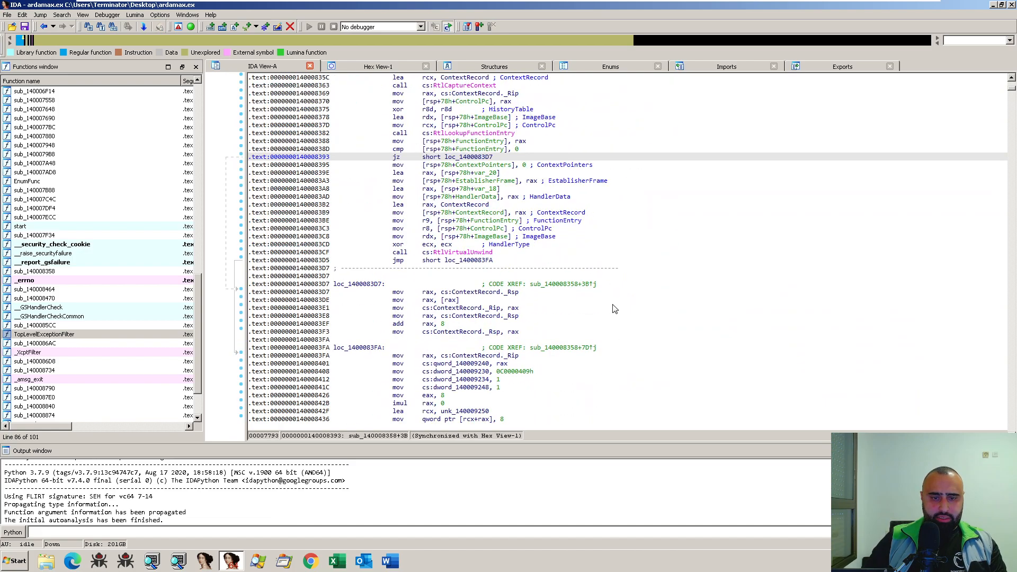
scroll(620, 308, "up", 11)
scroll(622, 308, "up", 20)
scroll(622, 308, "down", 5)
scroll(622, 307, "up", 5)
scroll(622, 307, "up", 20)
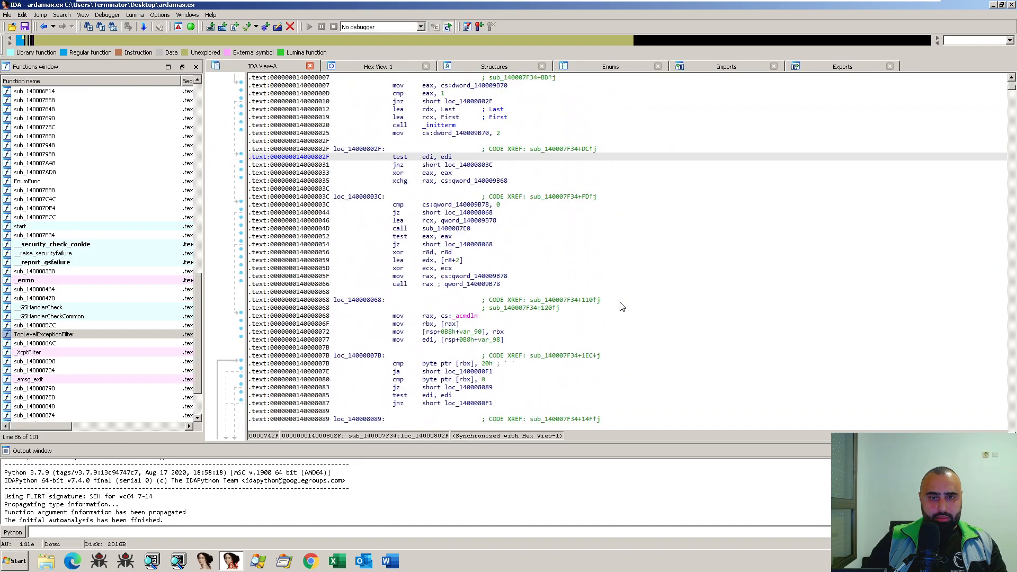
- Switch back to the graph of sub_140007F34 and examine its overall block layout with the breakpoints
key("space")
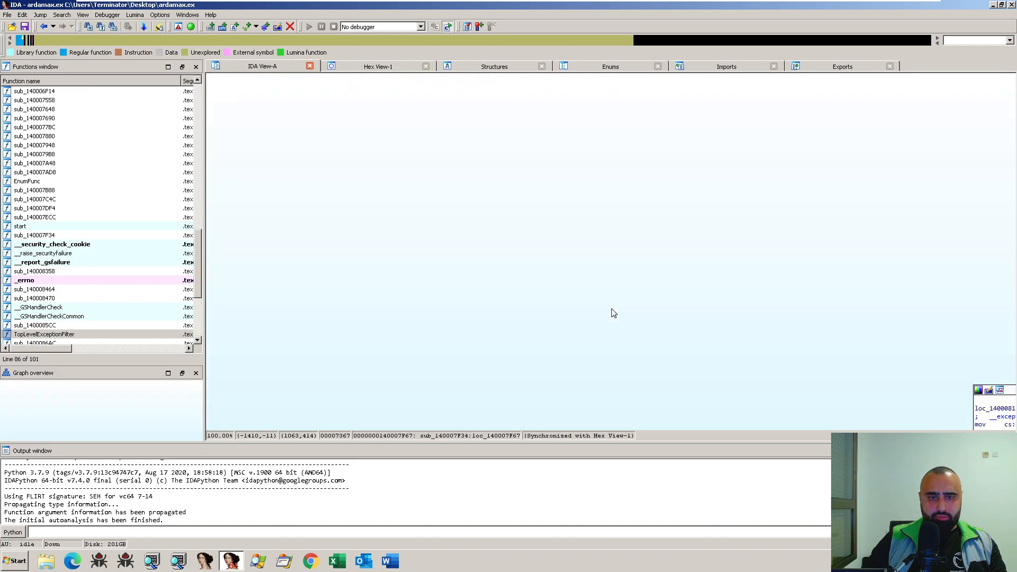
scroll(611, 312, "down", 5)
scroll(766, 153, "down", 3)
scroll(728, 266, "down", 5)
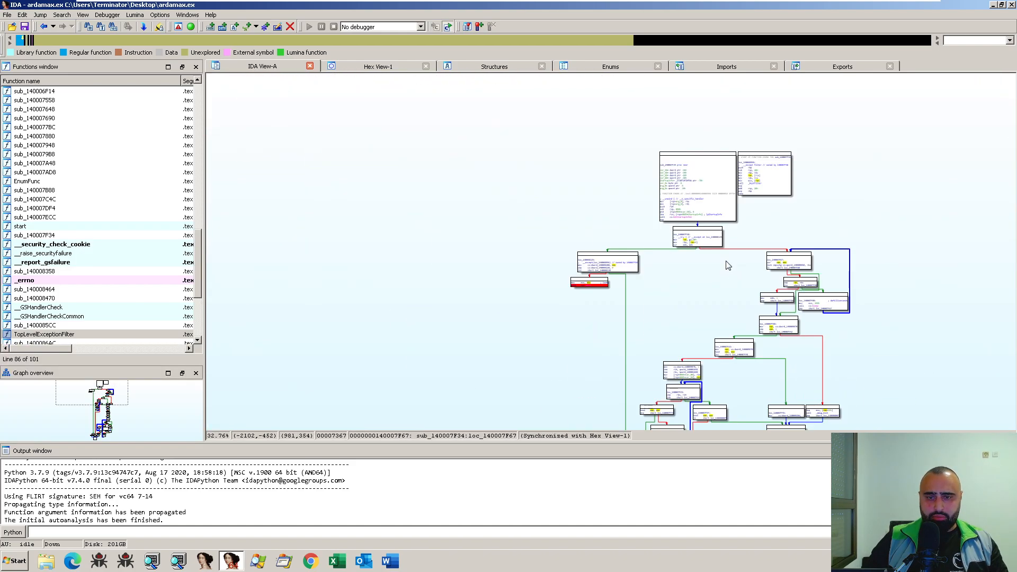
scroll(703, 308, "up", 3)
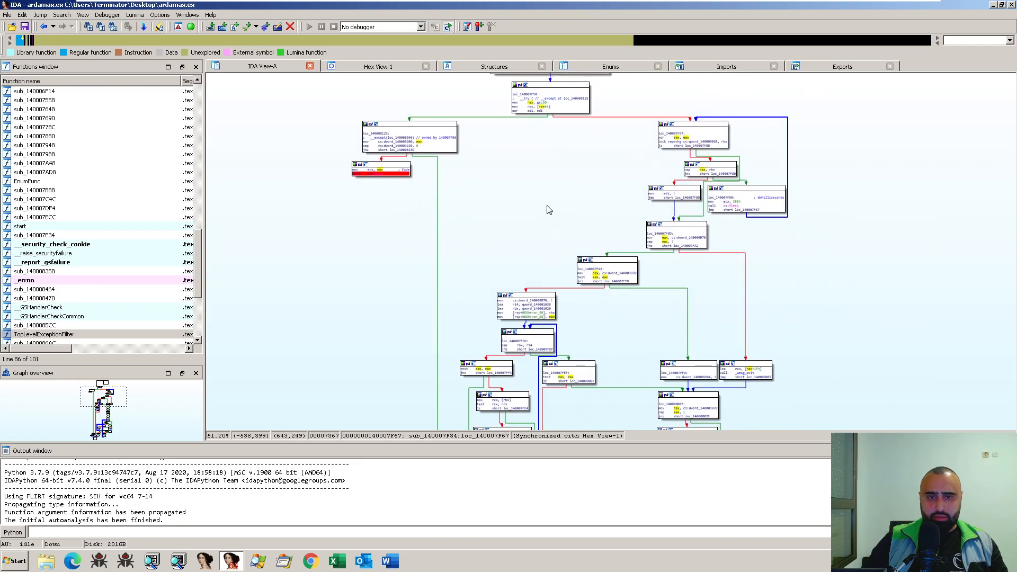
- Examine the remaining blocks of the sub_140007F34 graph down to its return block loc_140008152
scroll(592, 254, "down", 10)
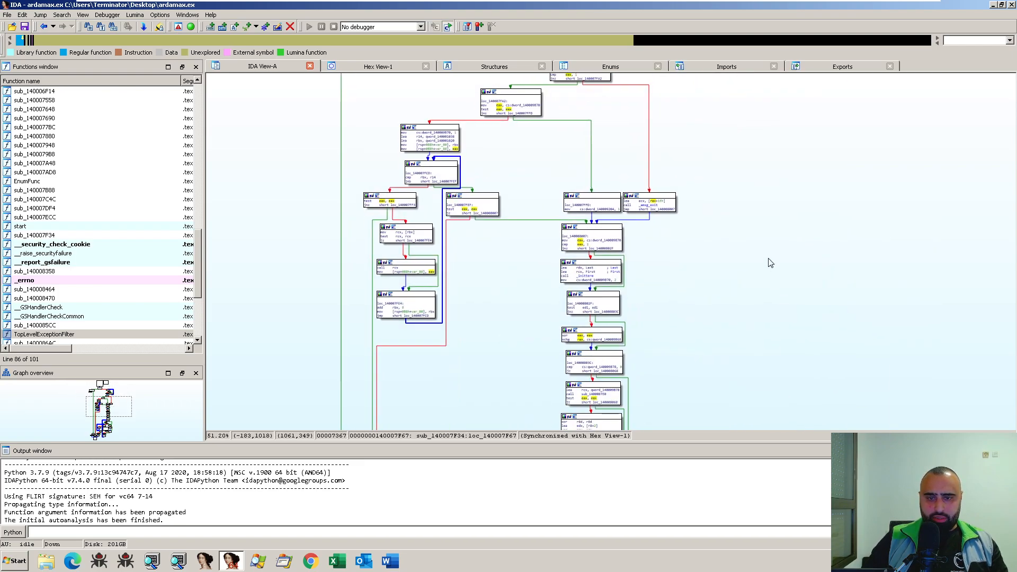
scroll(738, 130, "down", 2)
scroll(723, 163, "up", 3)
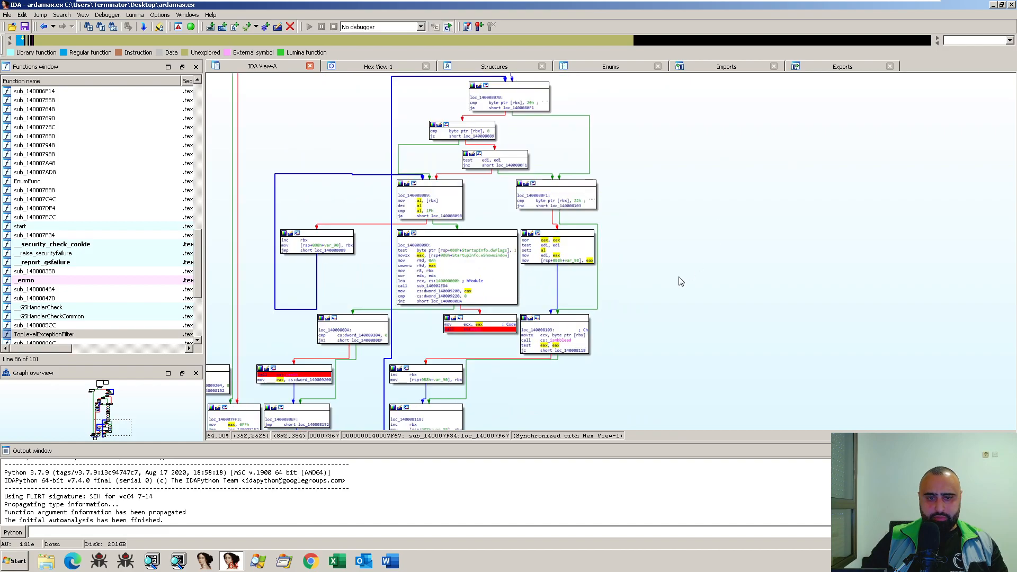
scroll(668, 300, "up", 2)
scroll(722, 352, "down", 1)
left_click_drag(715, 349, 794, 236)
left_click_drag(671, 354, 805, 266)
left_click_drag(541, 320, 554, 367)
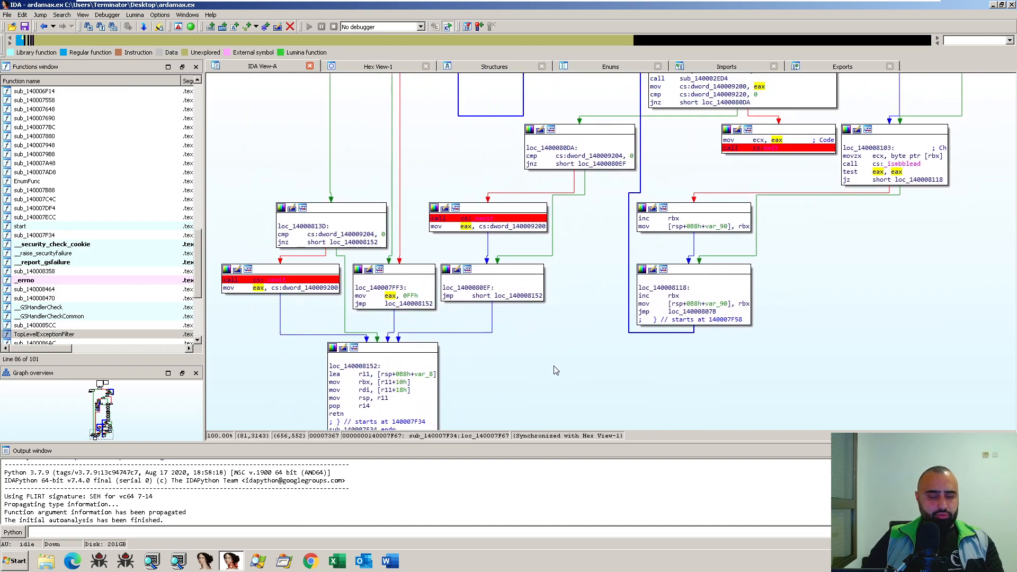
- Decompile sub_140007F34 and dock Pseudocode-A beside the graph, giving the graph the wider share of the workspace
key("F5")
left_click(610, 343)
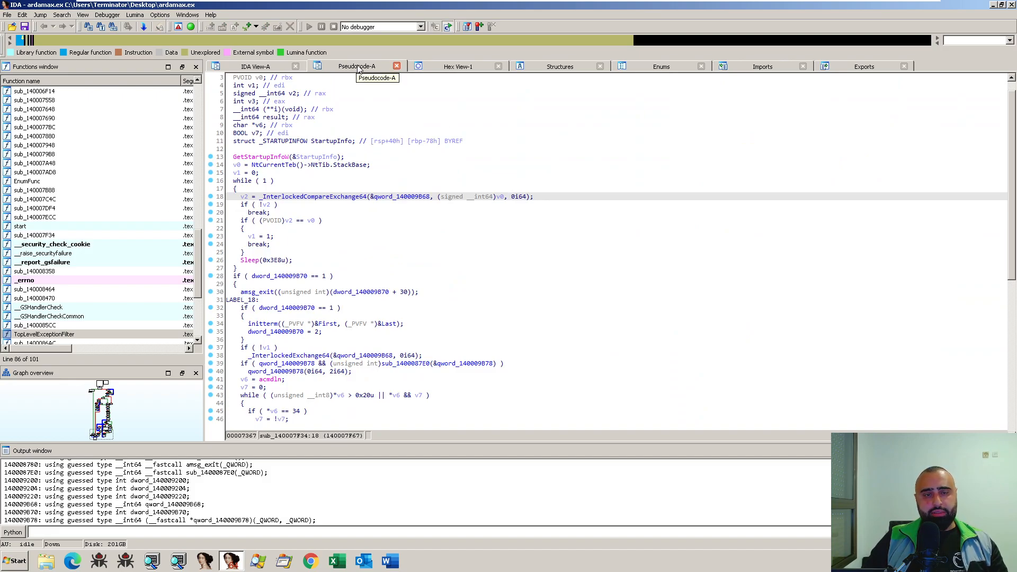
mouse_move(358, 69)
left_mouse_down()
mouse_move(490, 186)
mouse_move(673, 389)
mouse_move(863, 317)
mouse_move(1012, 303)
left_mouse_up()
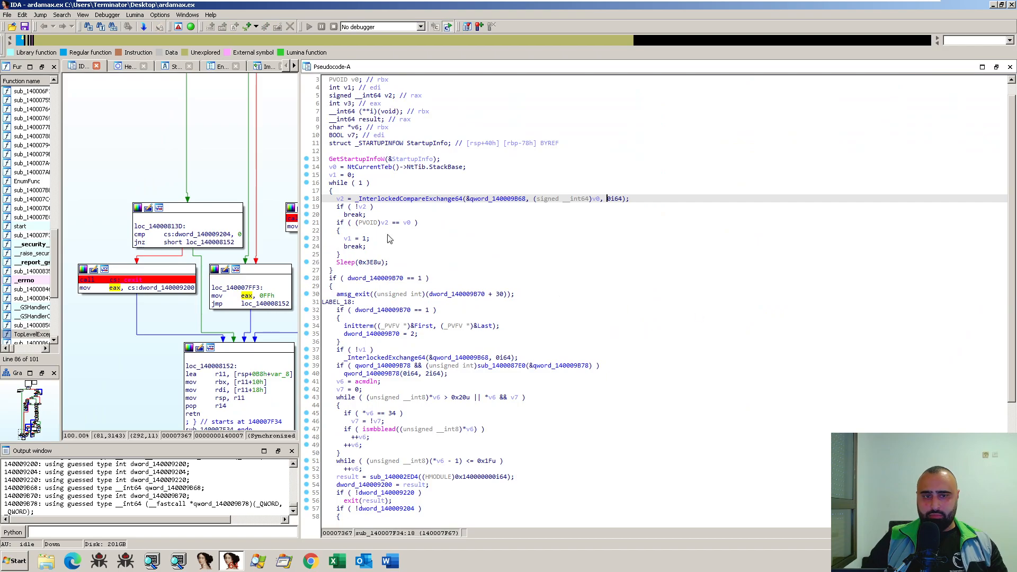
left_click_drag(300, 140, 658, 155)
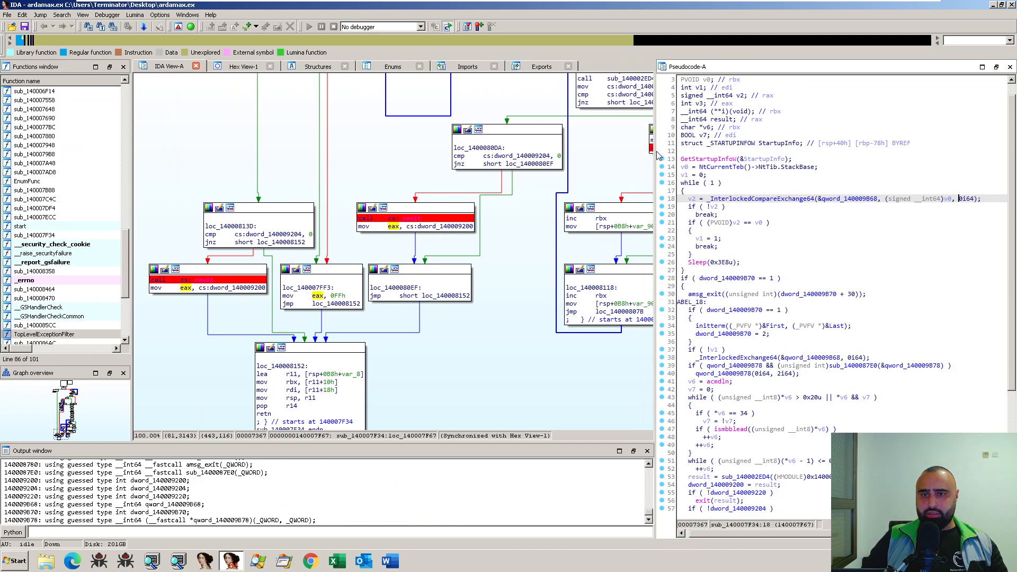
left_click_drag(516, 253, 472, 283)
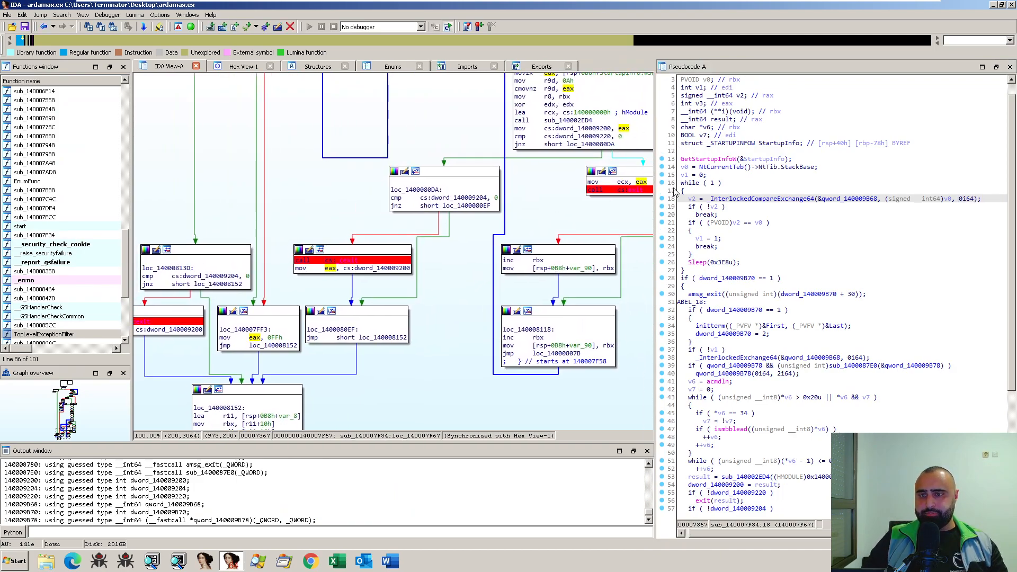
- Synchronize Pseudocode-A with IDA View-A and check which pseudocode lines match blocks loc_1400080EF and loc_140008118
right_click(729, 163)
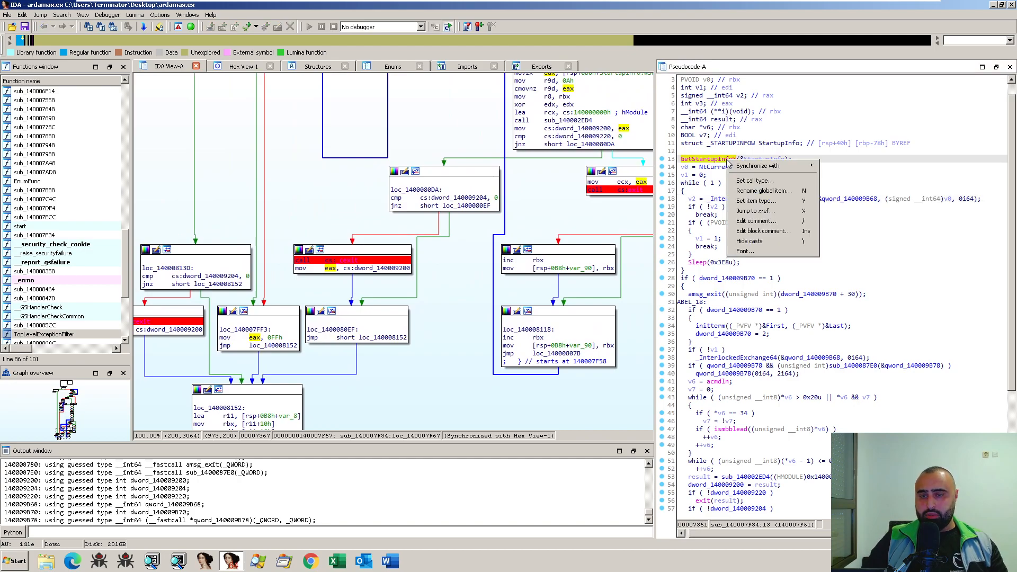
mouse_move(752, 164)
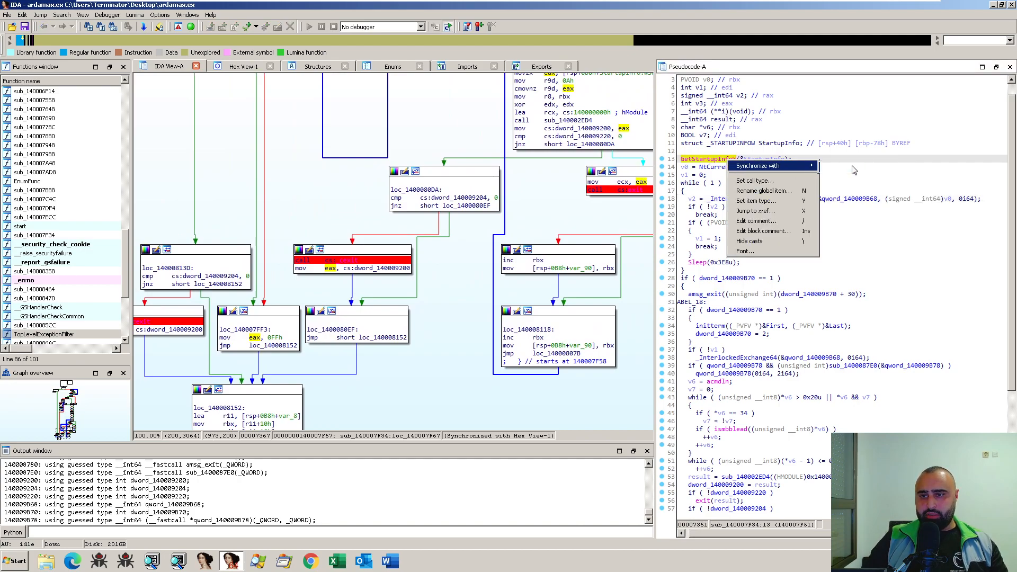
left_click(851, 170)
left_click(362, 339)
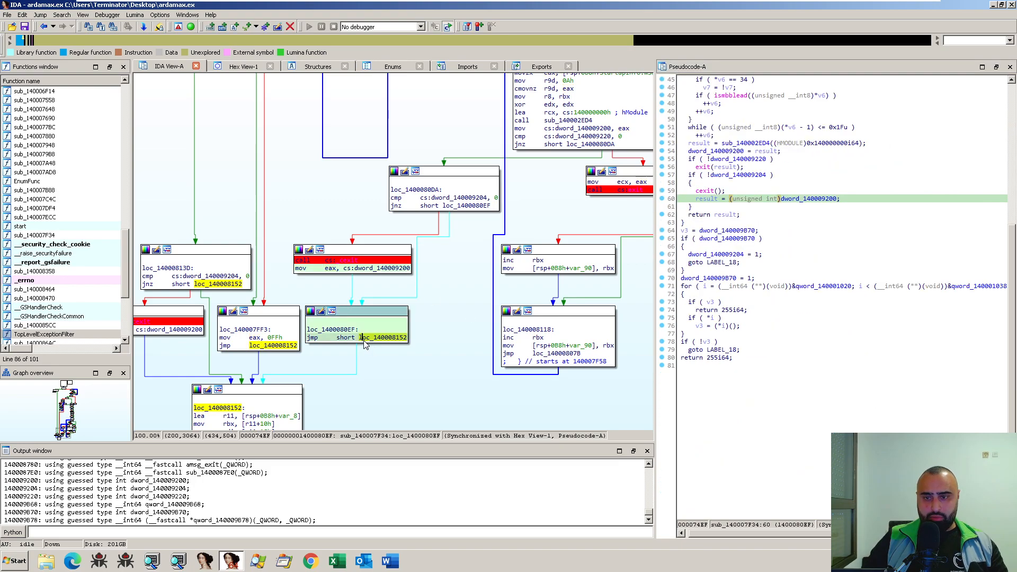
left_click(567, 339)
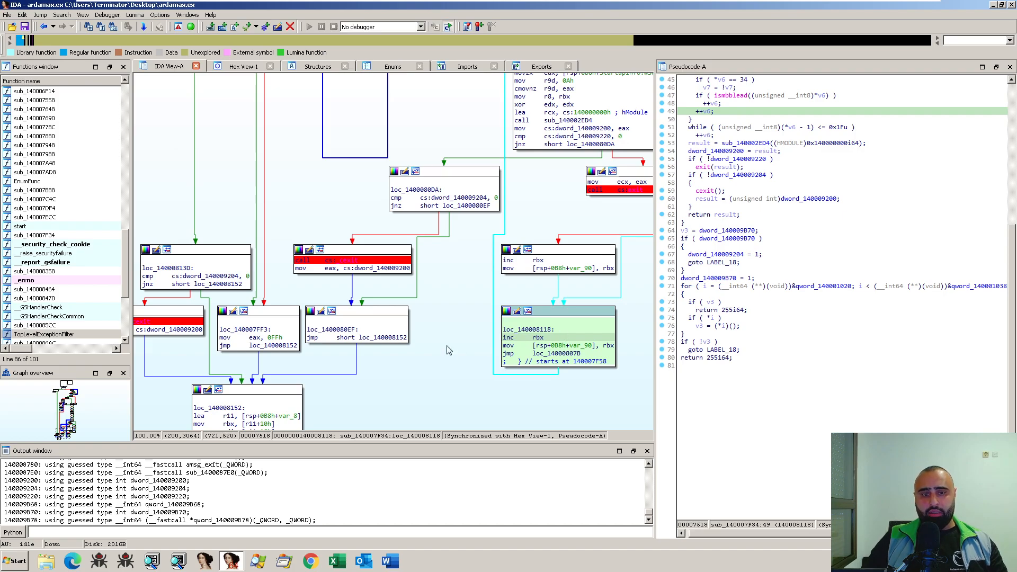
left_click(365, 338)
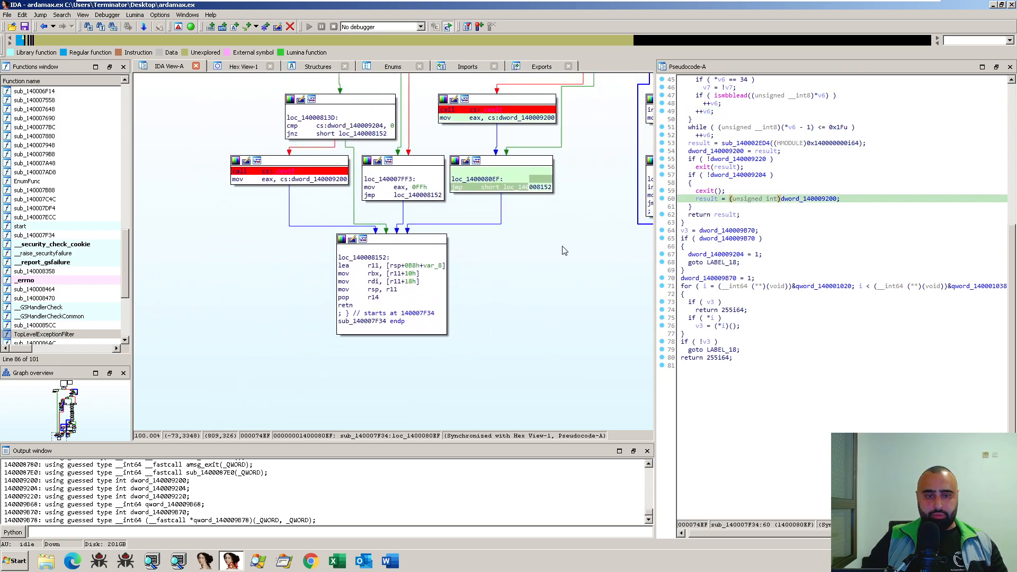
- Review the blocks leading to the function's end and follow the jump in loc_140008118 to loc_14000807B
left_click_drag(577, 226, 355, 362)
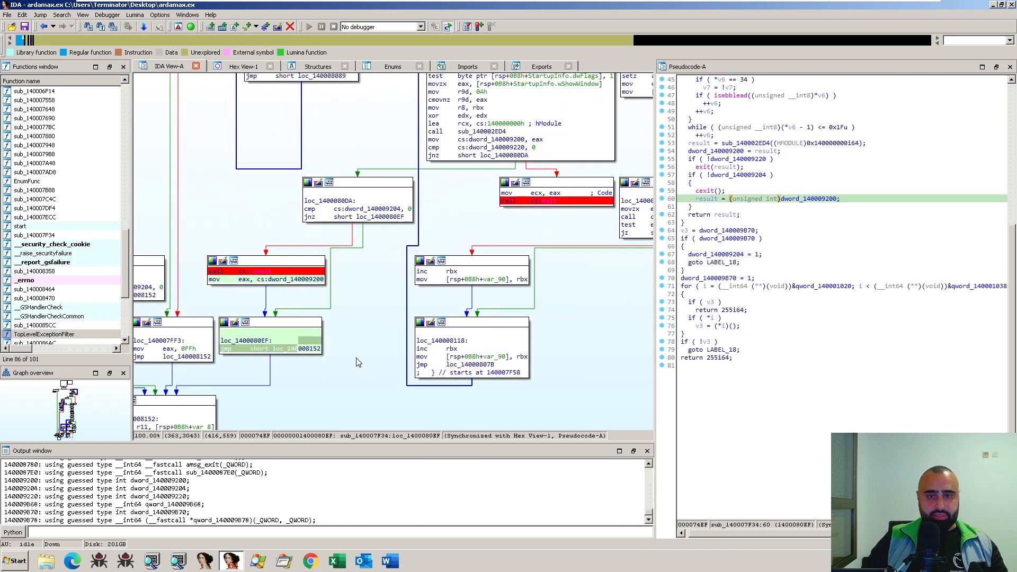
left_click_drag(613, 274, 586, 187)
left_click_drag(402, 353, 520, 298)
left_click_drag(432, 324, 519, 309)
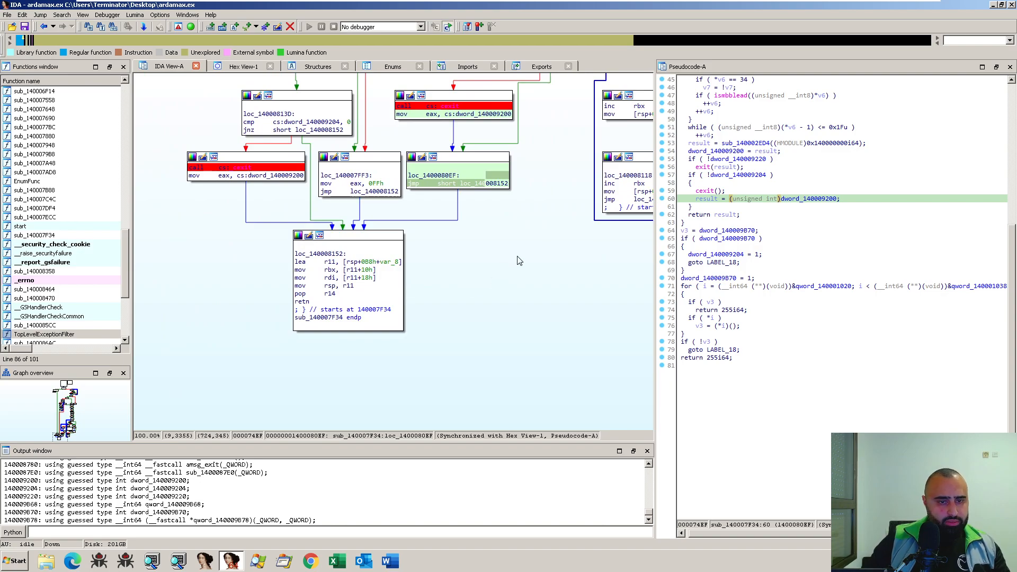
left_click_drag(545, 268, 397, 302)
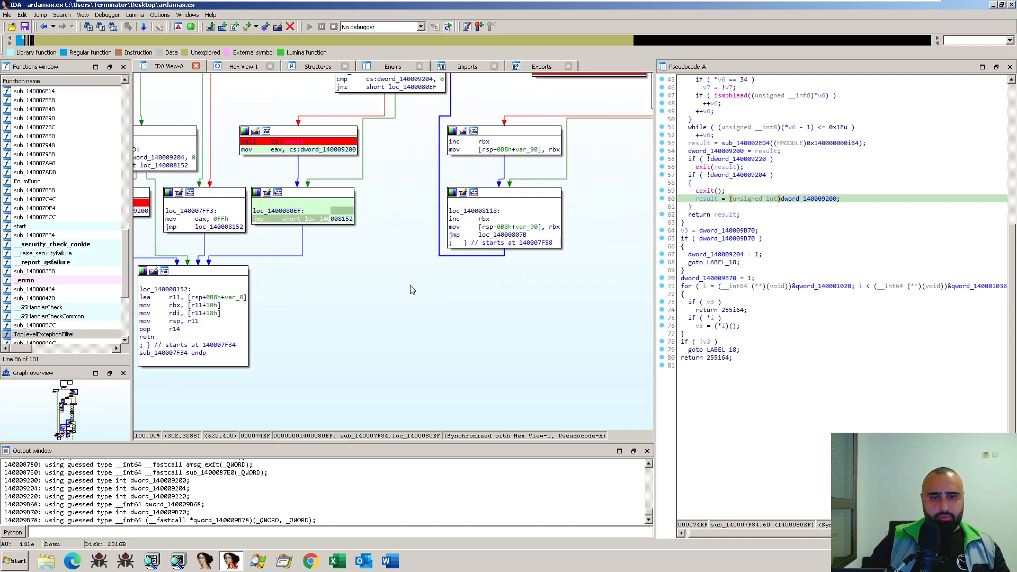
left_click_drag(477, 266, 342, 333)
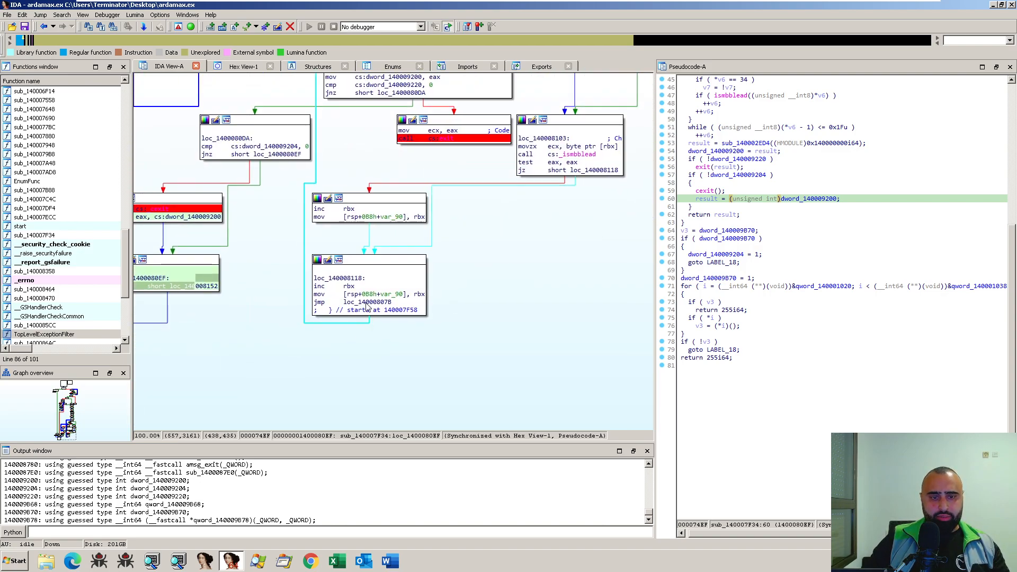
double_click(366, 303)
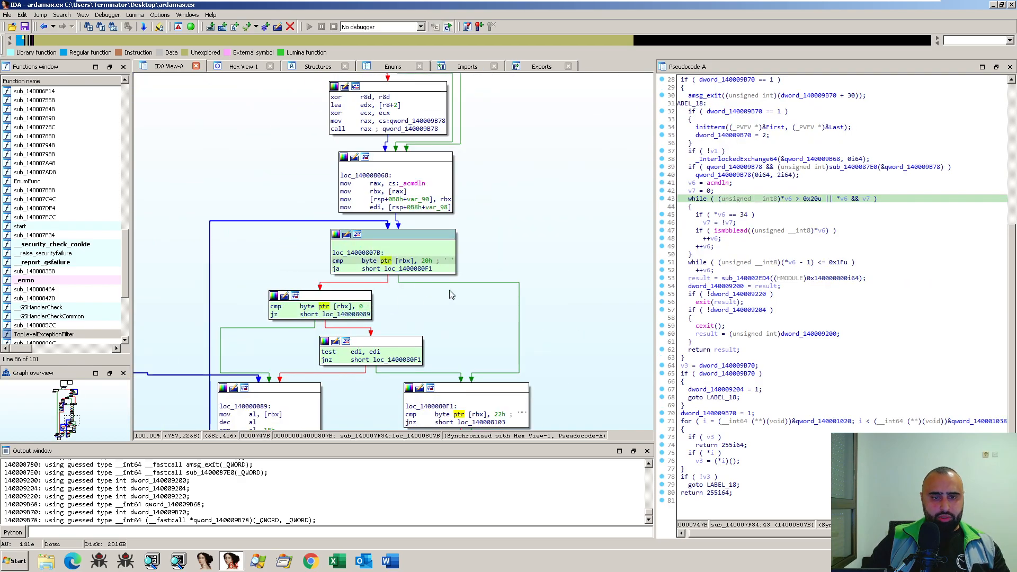
- Trace the branches below loc_14000807B to loc_14000809B and open the called function sub_140002ED4
left_click_drag(520, 211, 542, 168)
scroll(543, 168, "down", 2)
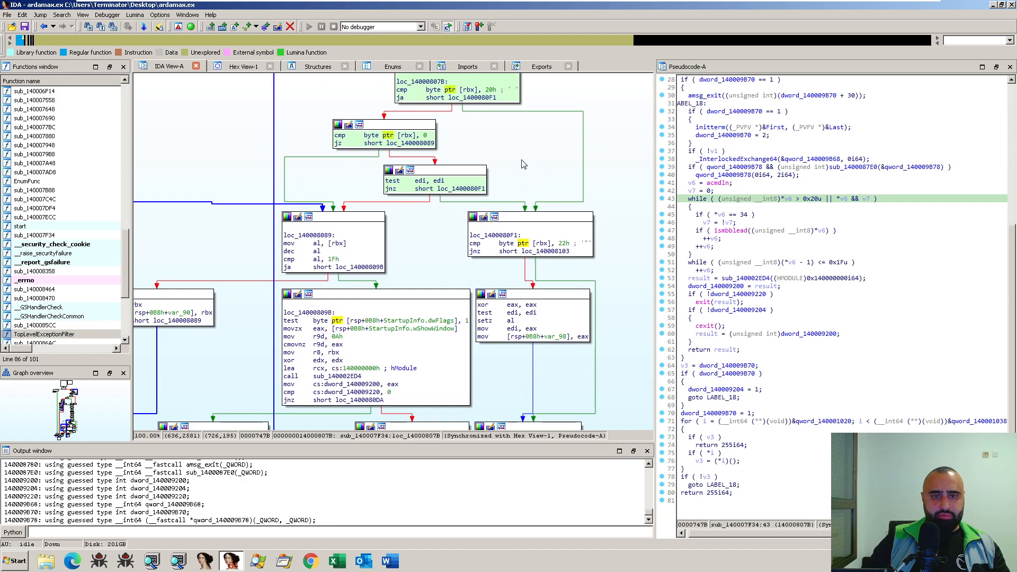
scroll(510, 254, "down", 1)
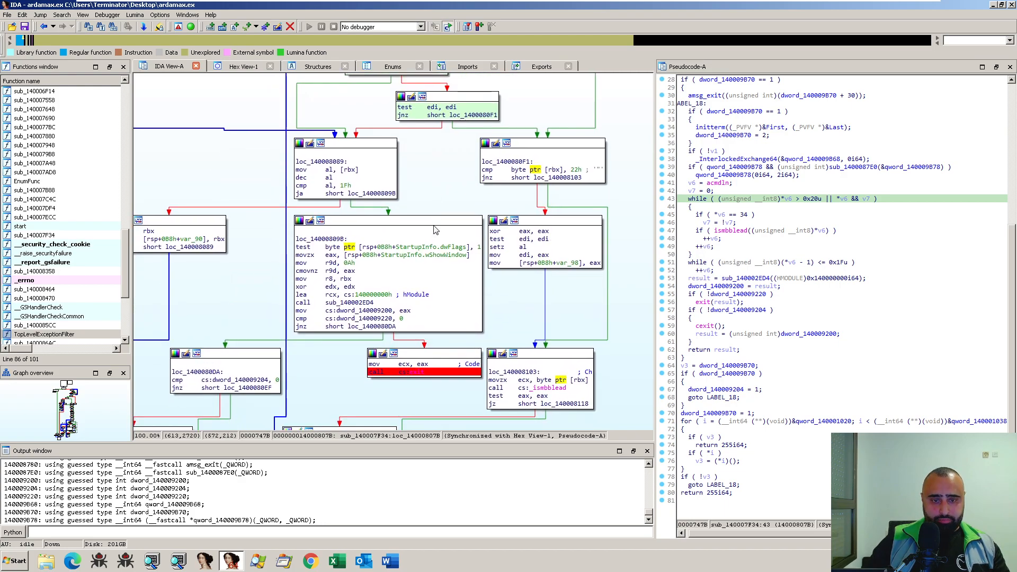
left_click_drag(530, 312, 619, 220)
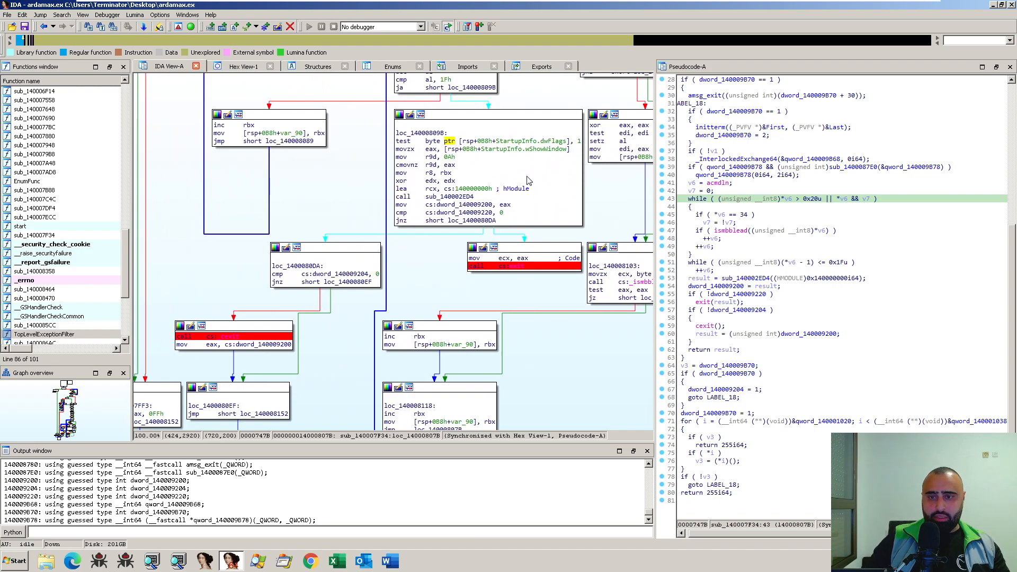
double_click(450, 196)
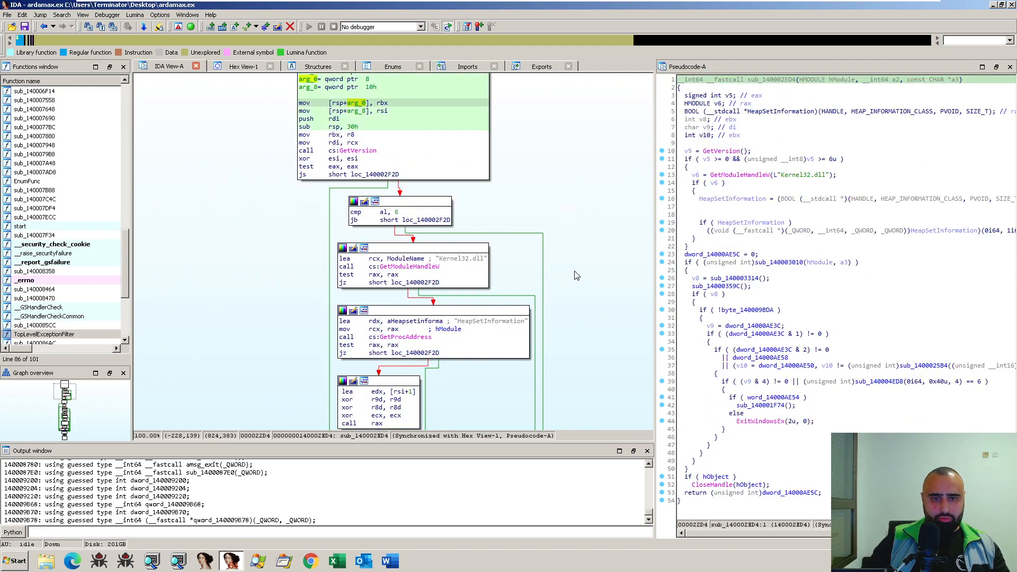
- Return to the call in loc_14000809B and check the cross-references to sub_140002ED4
left_click_drag(566, 270, 561, 231)
left_click(407, 235)
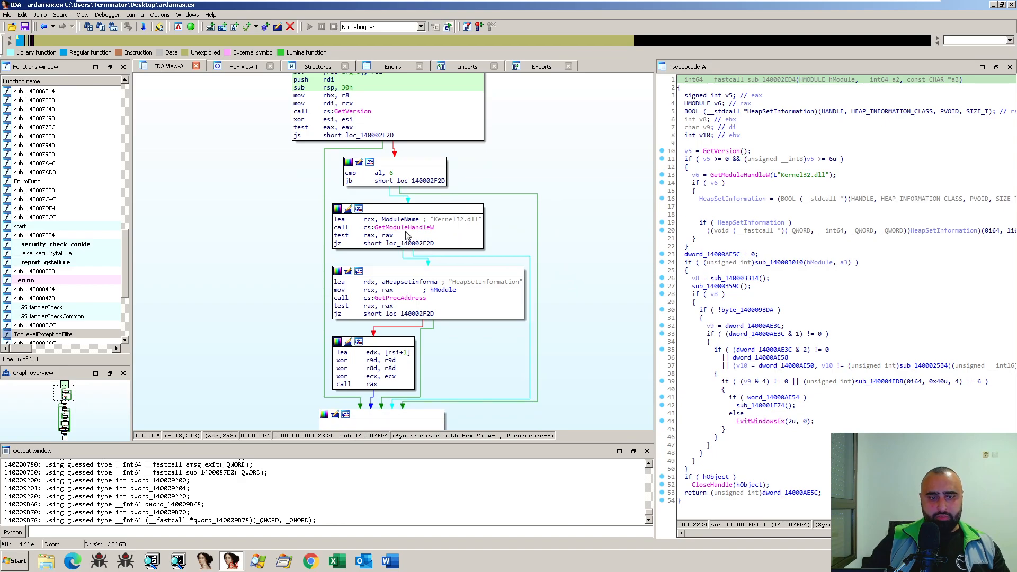
key("Escape")
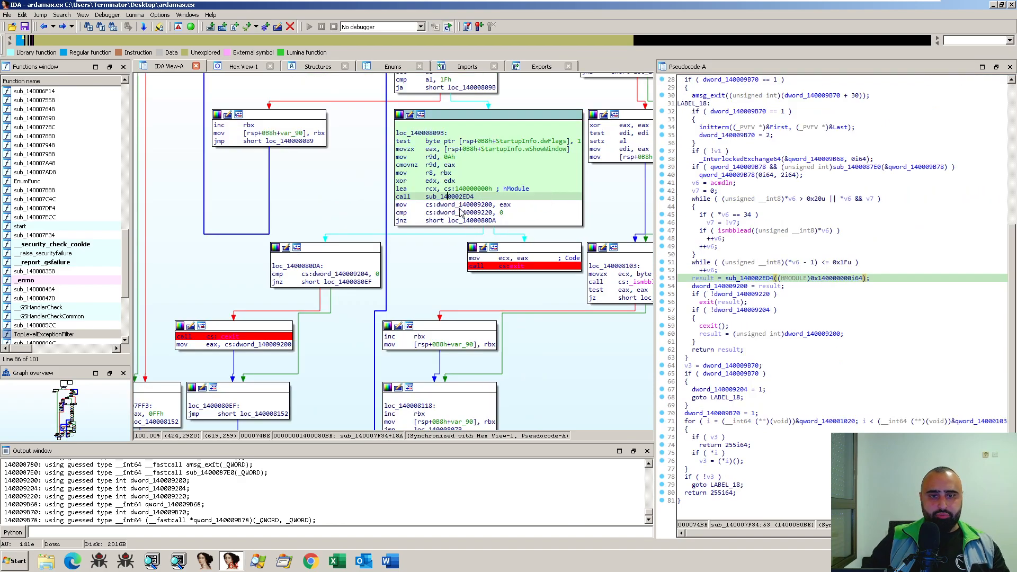
mouse_move(465, 201)
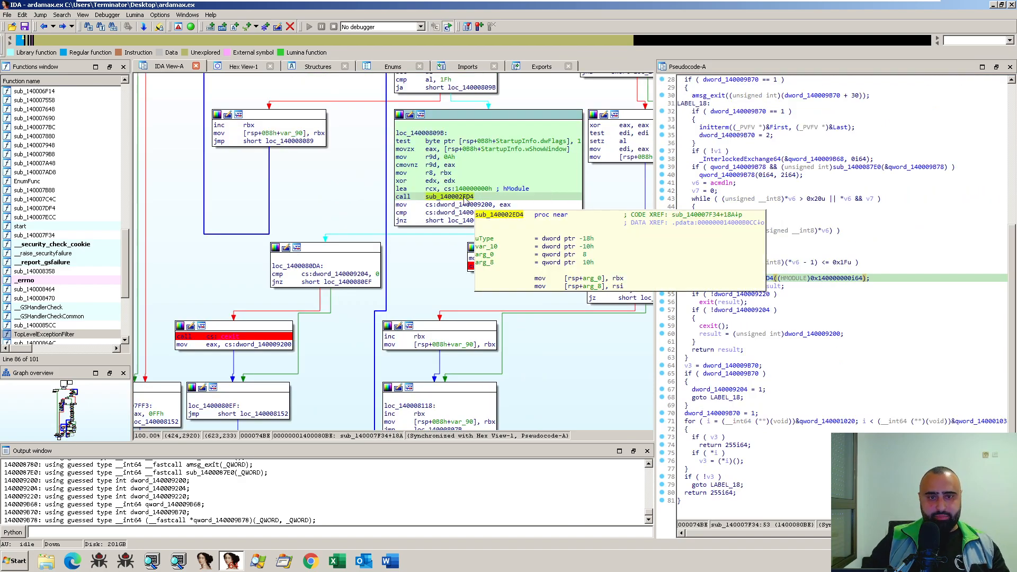
key("x")
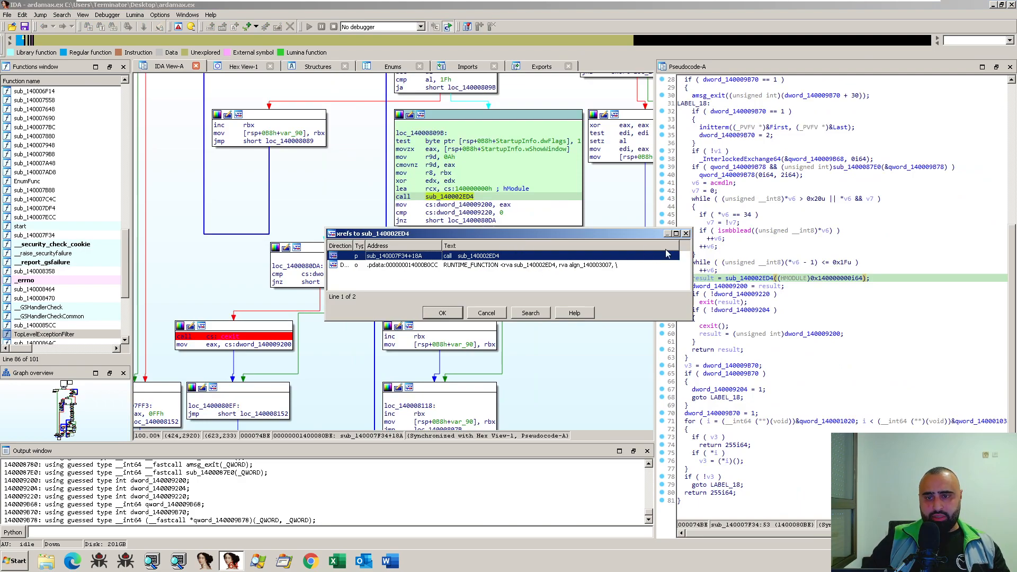
left_click(686, 234)
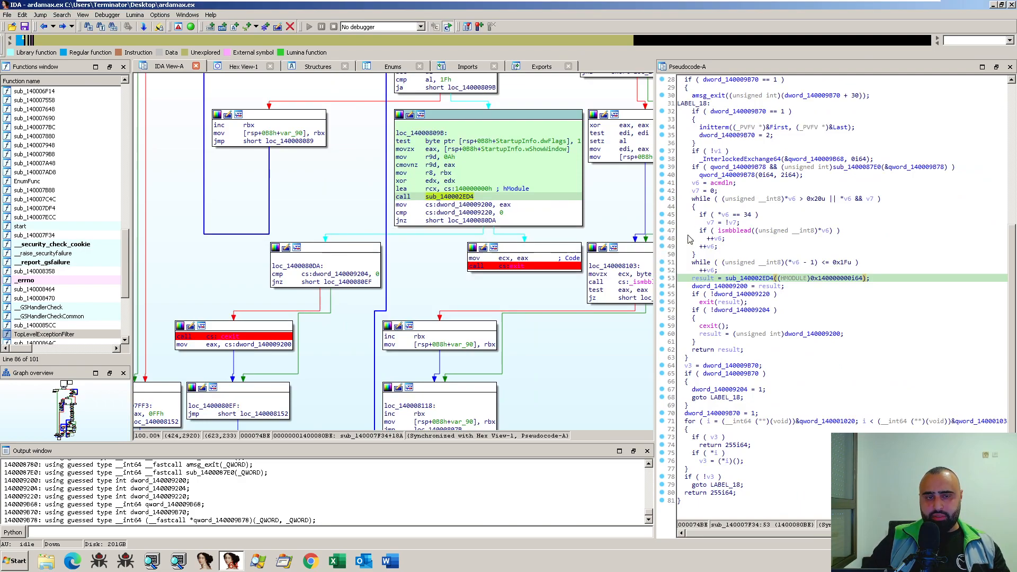
- Reopen sub_140002ED4 and inspect its GetVersion call and the "Kernel32.dll" string passed to GetModuleHandleW
double_click(460, 200)
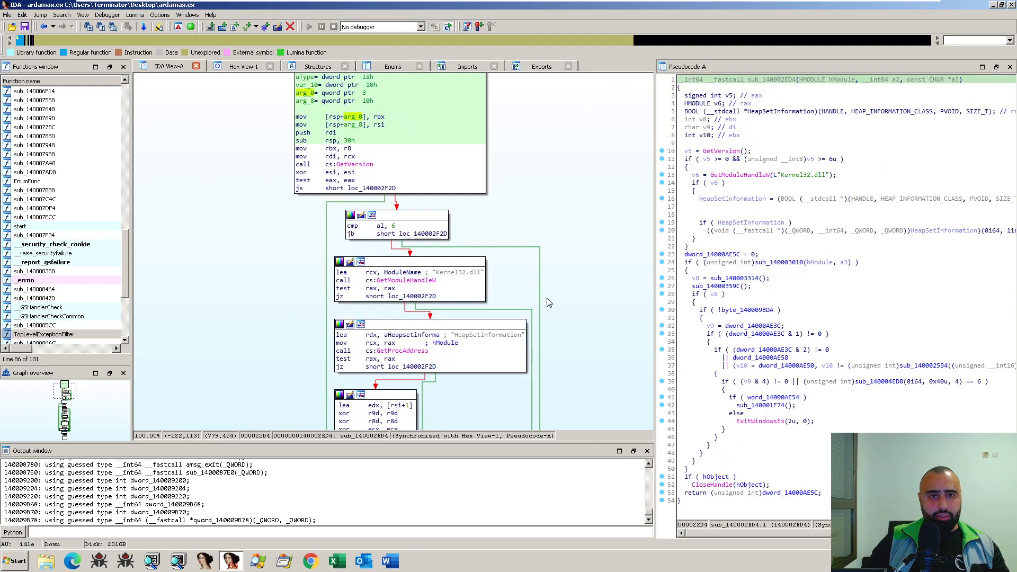
left_click(350, 169)
scroll(351, 169, "down", 3)
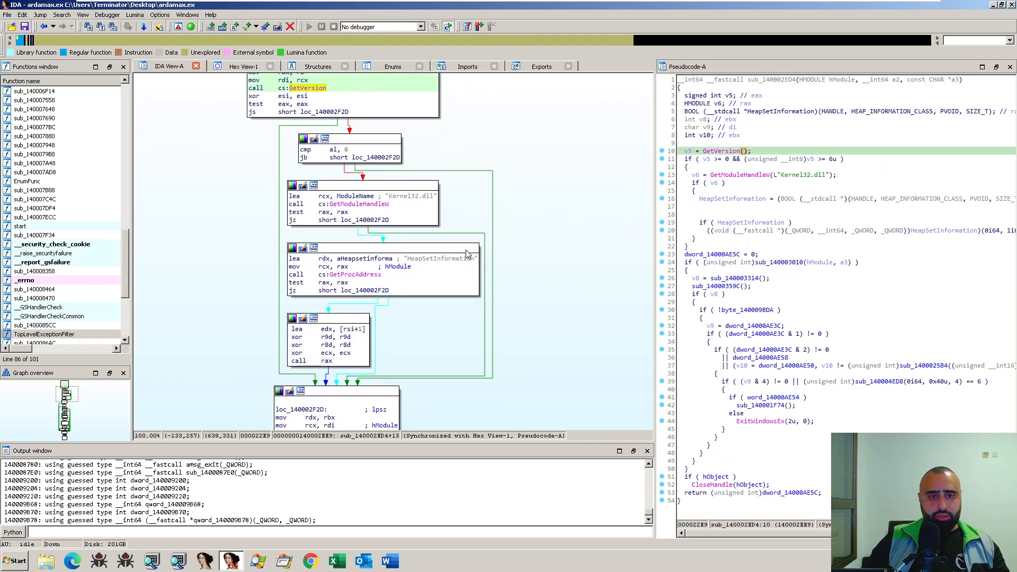
left_click(411, 196)
mouse_move(451, 220)
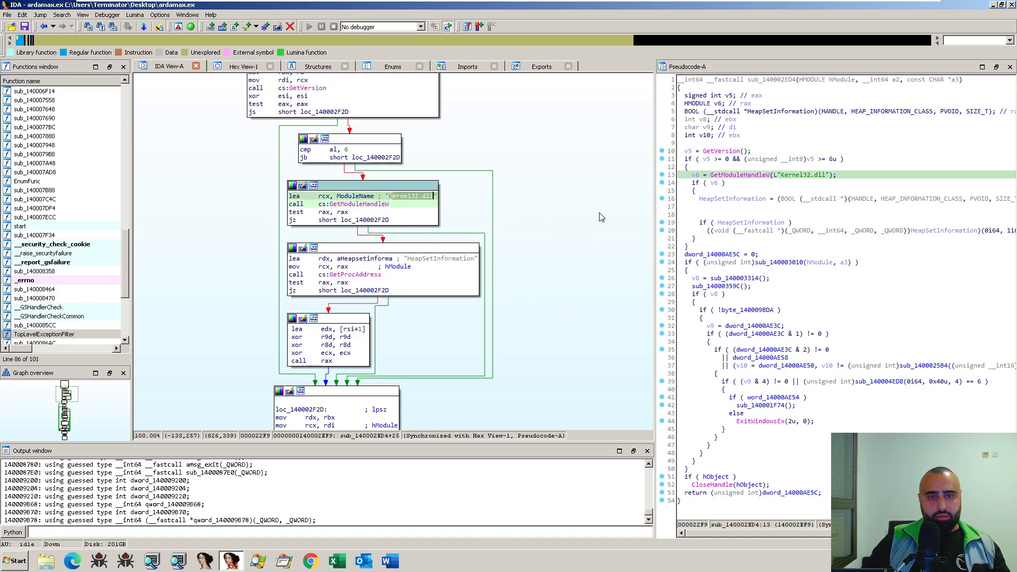
- Examine the rest of the sub_140002ED4 graph, from the HeapSetInformation lookup down to the ExitWindowsEx and CloseHandle blocks
scroll(595, 221, "down", 2)
scroll(503, 259, "down", 2)
mouse_move(524, 264)
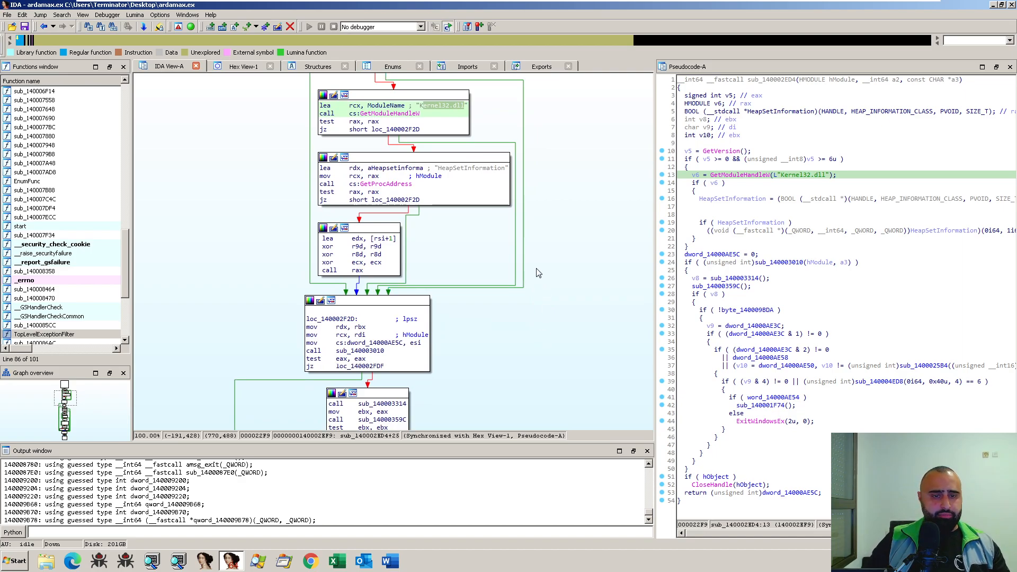
scroll(524, 276, "down", 2)
scroll(530, 239, "down", 6)
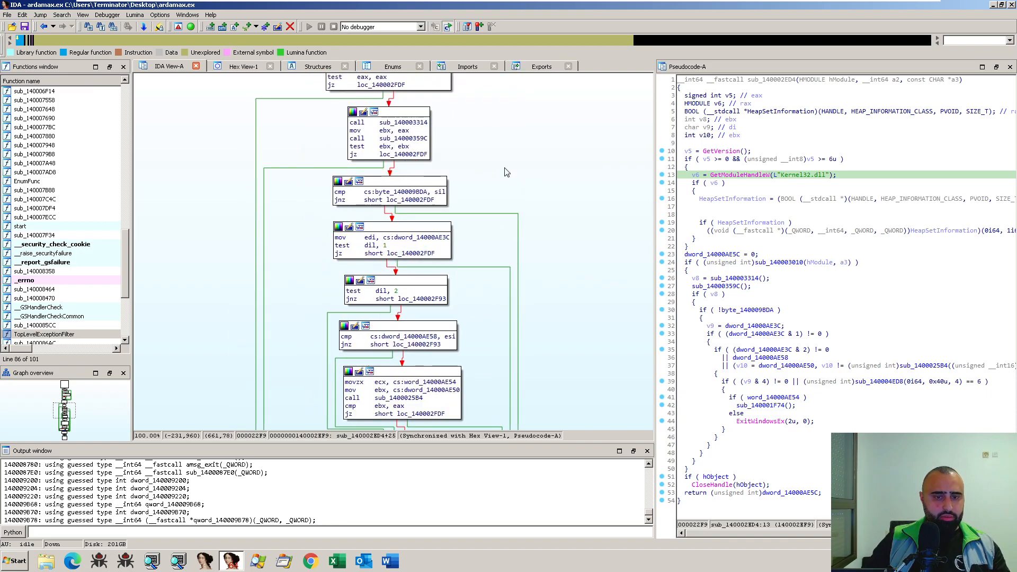
scroll(556, 264, "down", 4)
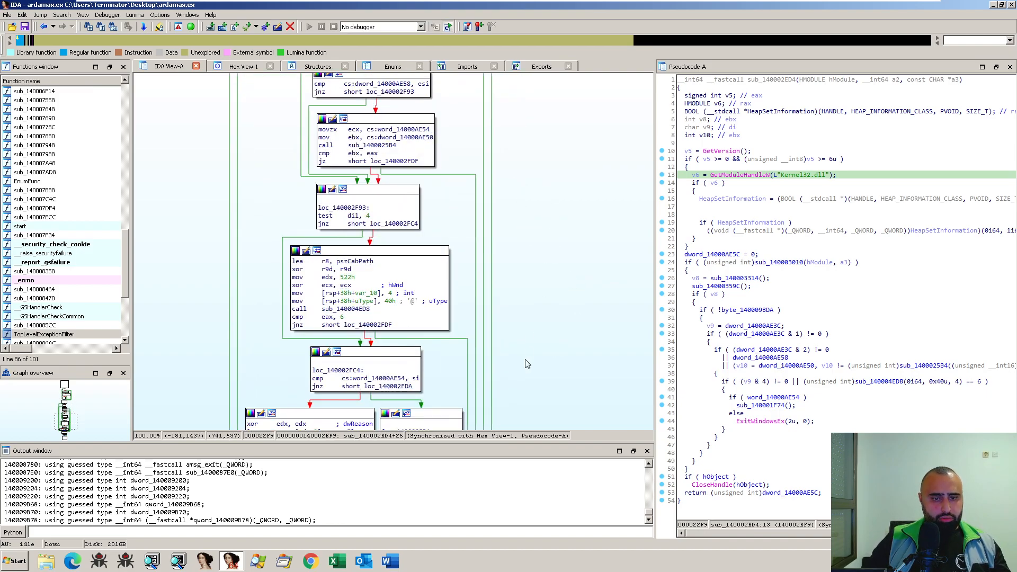
left_click_drag(527, 364, 535, 205)
scroll(522, 246, "up", 10)
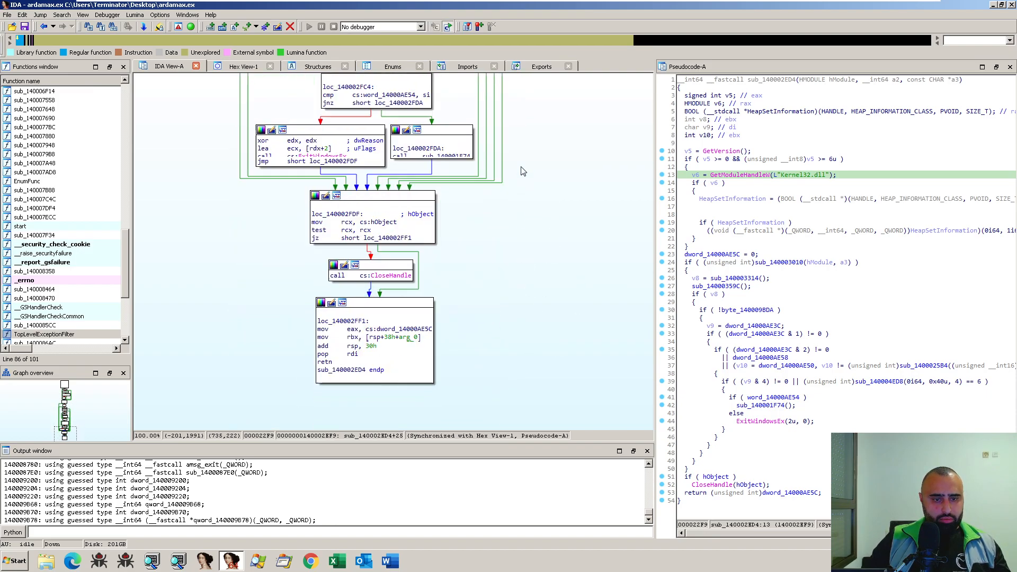
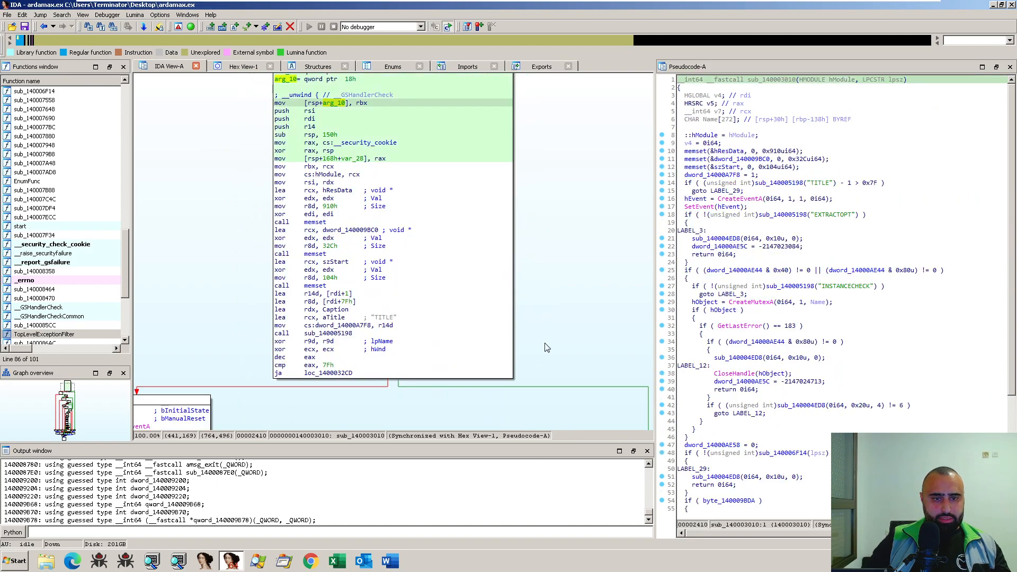
- Inspect the "TITLE" and "EXTRACTOPT" strings passed to sub_140005198 in the opening blocks of sub_140003010
left_click_drag(544, 342, 552, 228)
left_click(385, 203)
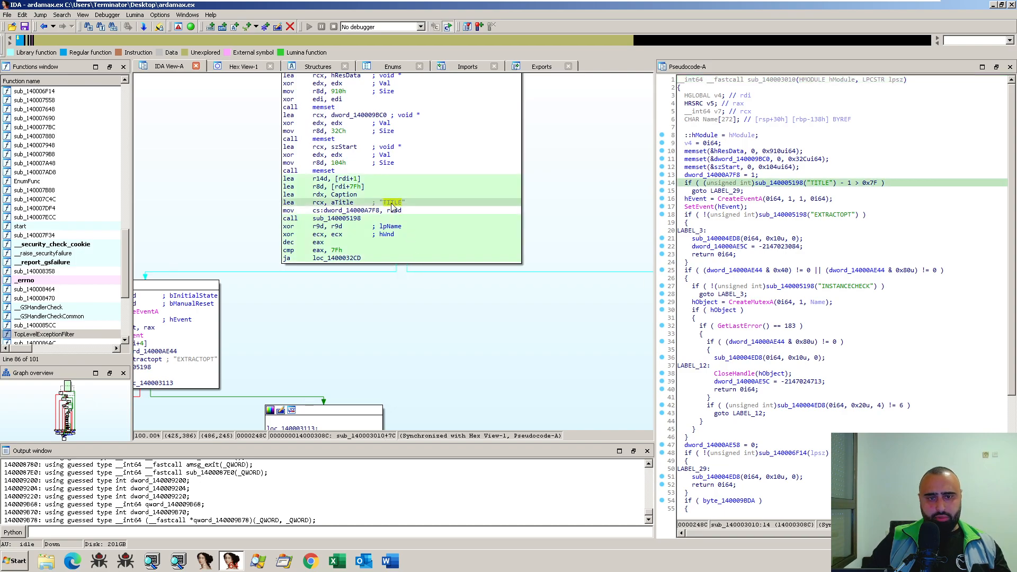
mouse_move(392, 207)
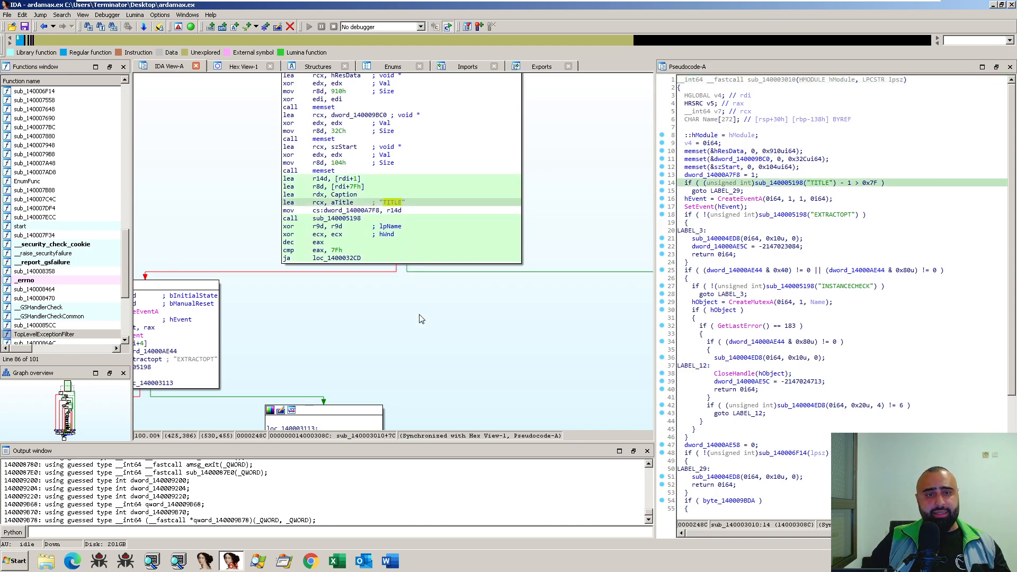
left_click_drag(416, 318, 537, 246)
left_click(316, 288)
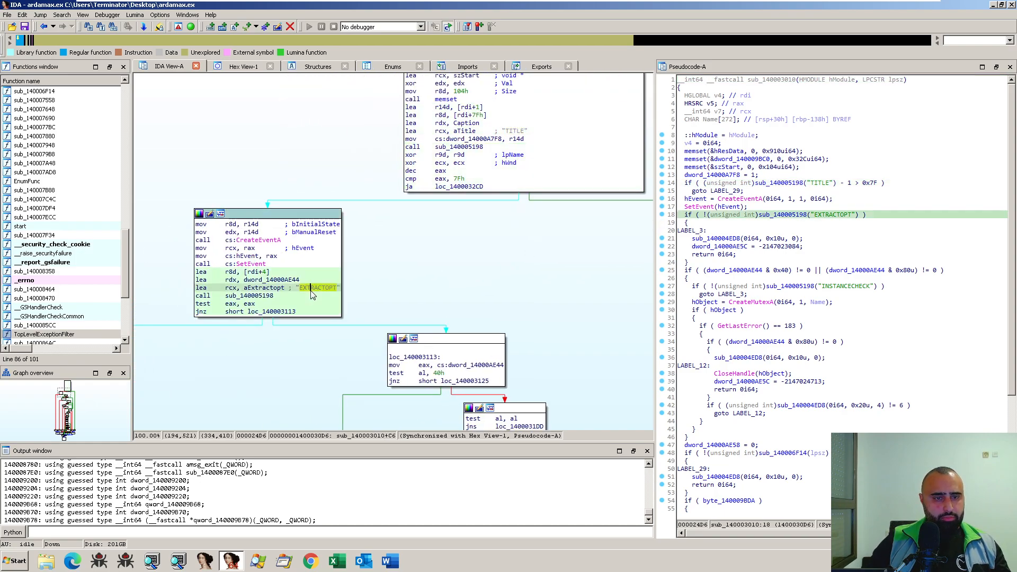
- Examine the rest of the sub_140003010 graph, from loc_140003113 through the "VERCHECK" resource lookup to the final return blocks
left_click_drag(423, 291, 344, 196)
left_click_drag(561, 329, 512, 238)
left_click_drag(525, 303, 504, 229)
left_click_drag(486, 356, 500, 199)
left_click_drag(515, 337, 502, 234)
scroll(502, 233, "down", 1)
scroll(561, 249, "down", 3)
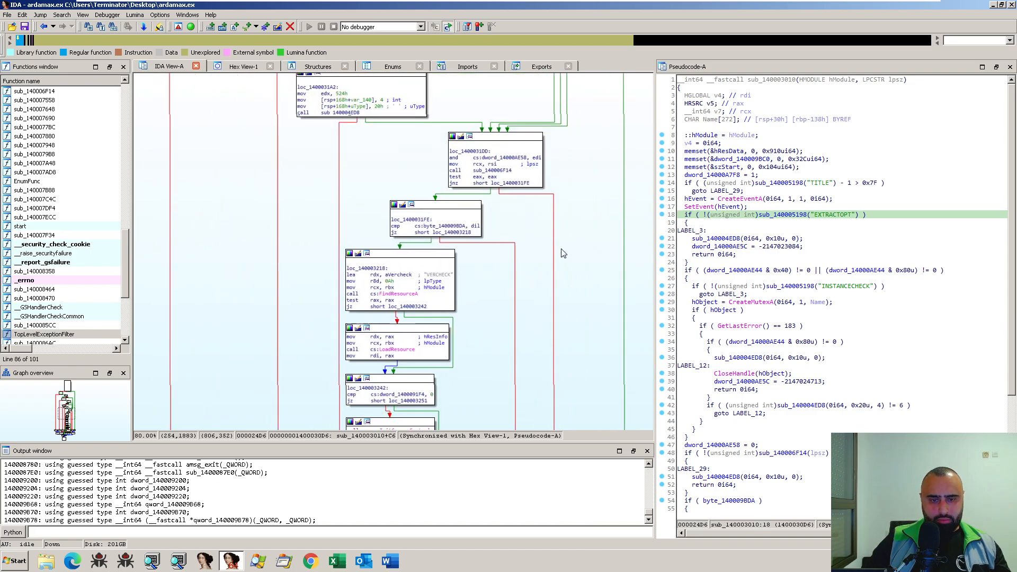
scroll(484, 276, "down", 10)
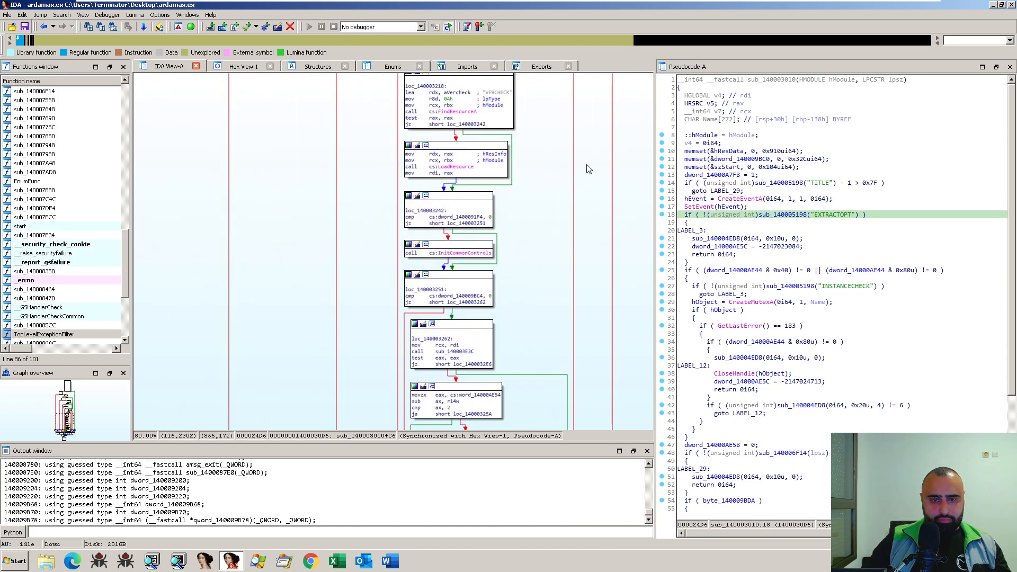
scroll(489, 219, "down", 8)
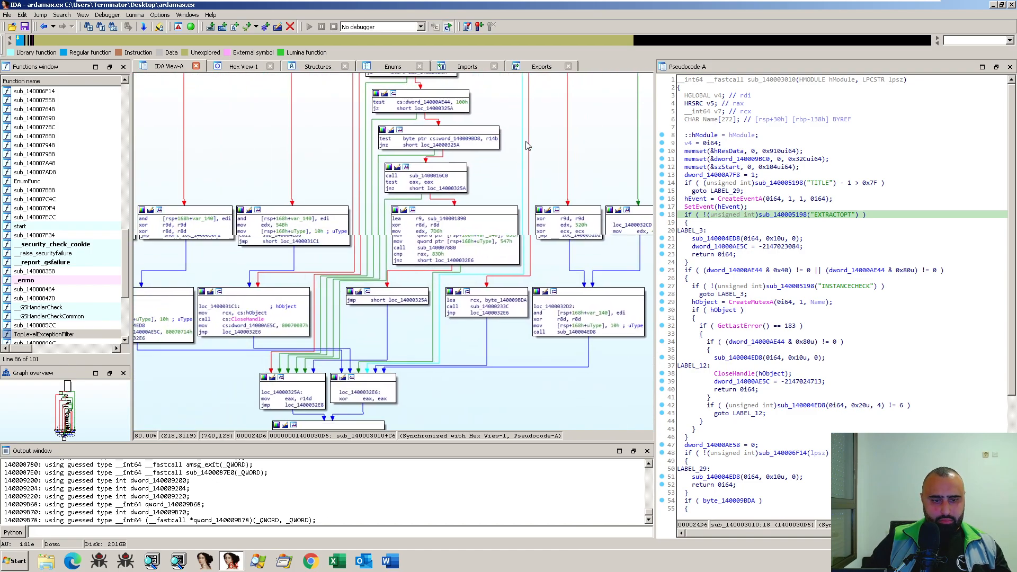
scroll(347, 352, "up", 20)
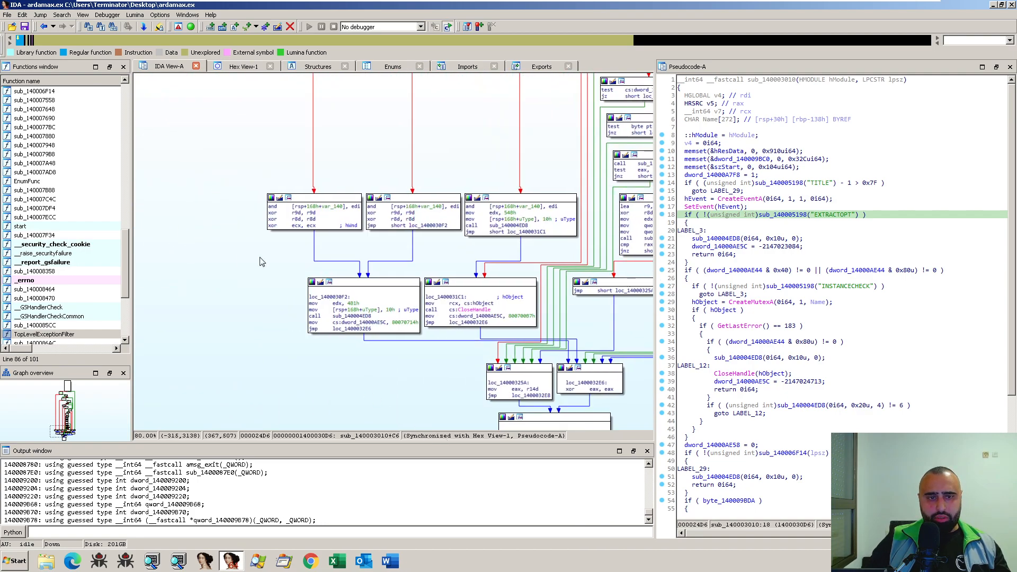
- Go back up the sub_140003010 graph to loc_14000314E and locate its CreateMutexA call in the pseudocode
scroll(314, 285, "up", 2)
left_click_drag(377, 260, 303, 374)
left_click_drag(365, 282, 292, 358)
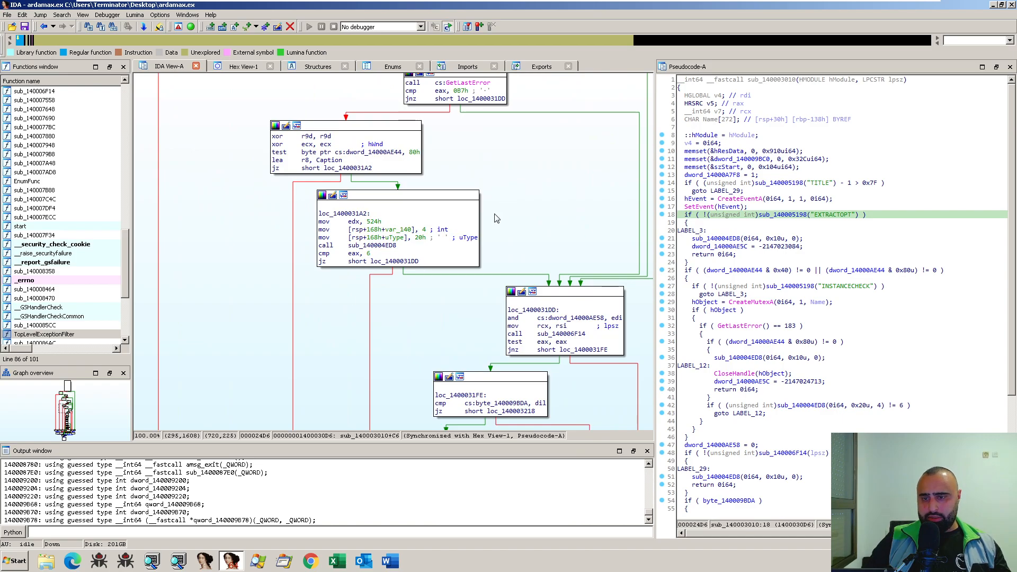
left_click_drag(506, 201, 395, 305)
left_click_drag(421, 174, 460, 340)
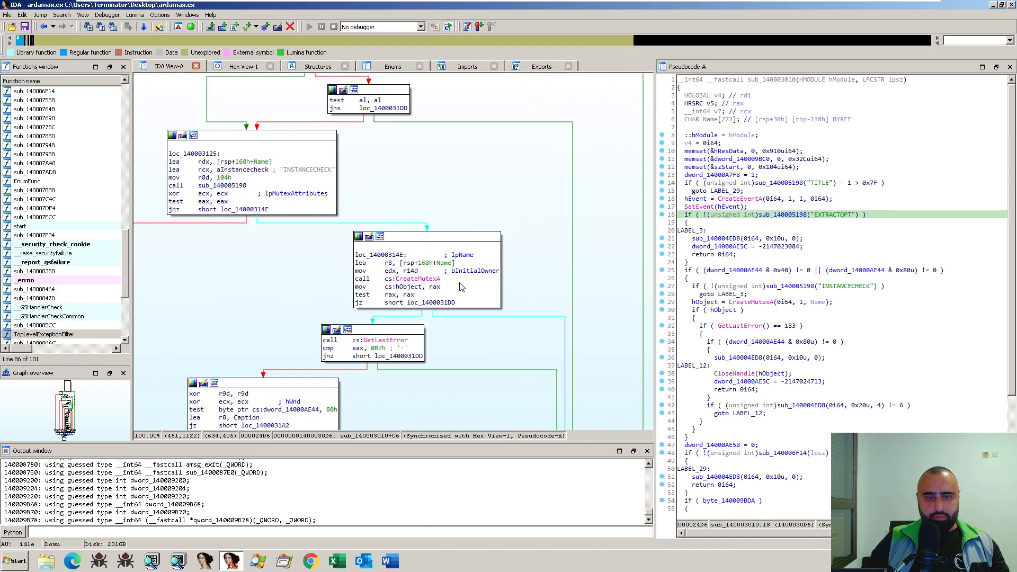
left_click(433, 280)
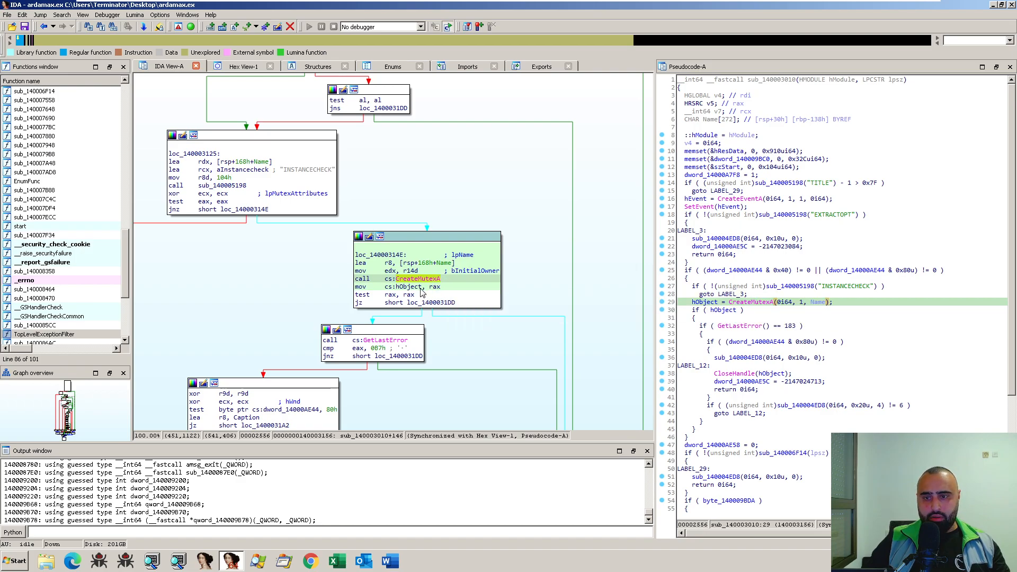
- Inspect the "INSTANCECHECK" condition before the CreateMutexA call and open its called function sub_140005198
left_click(846, 286)
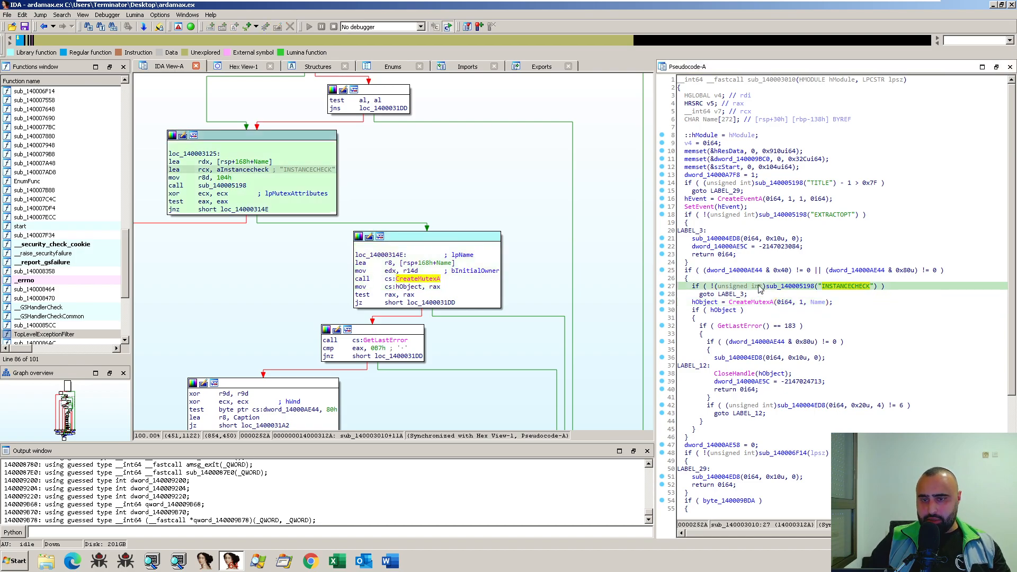
left_click(802, 286)
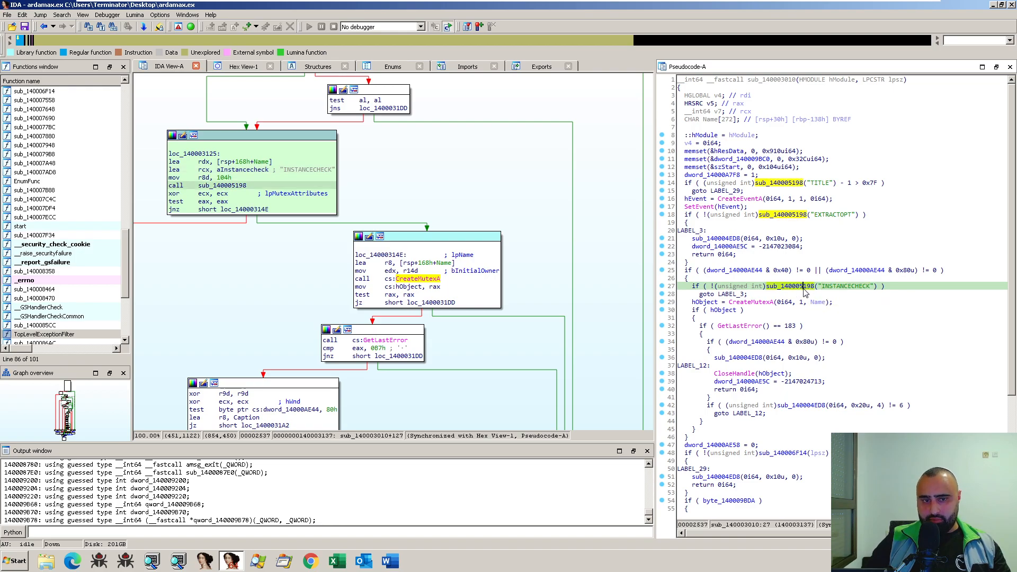
double_click(234, 186)
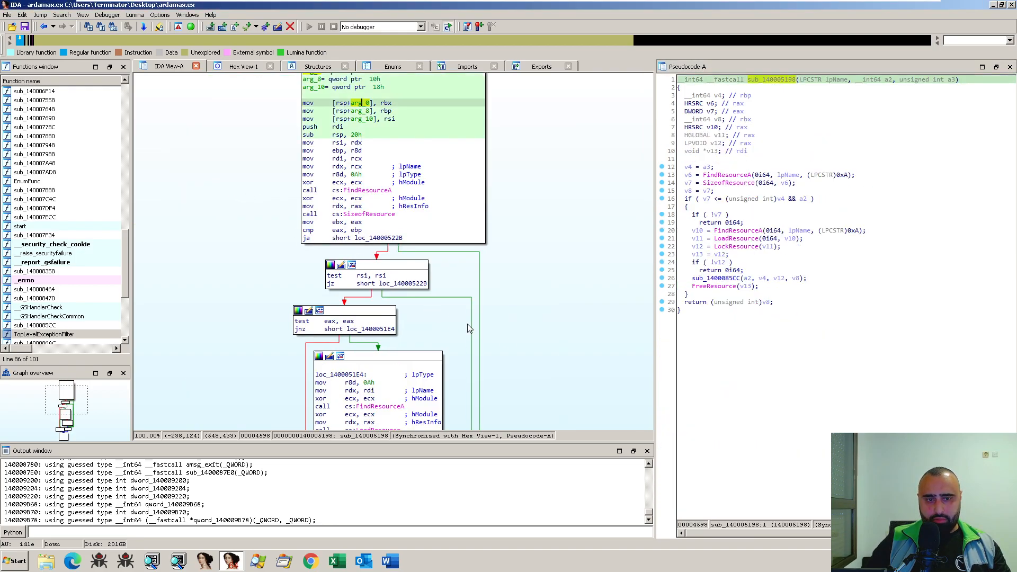
- Trace the FindResourceA, SizeofResource, LoadResource, LockResource and FreeResource calls in sub_140005198 through the graph and pseudocode
scroll(495, 295, "down", 2)
left_click(367, 151)
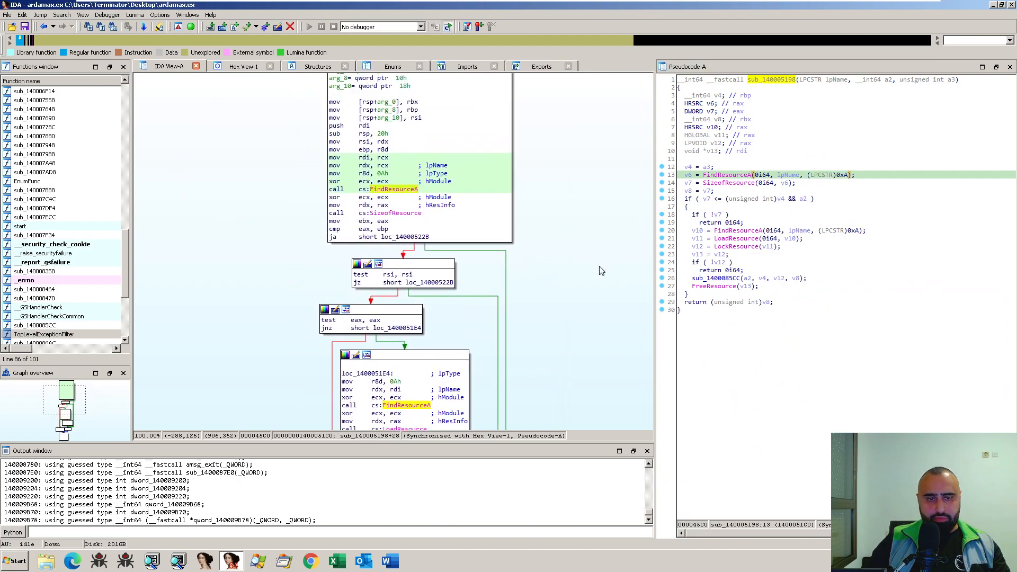
scroll(567, 279, "down", 2)
left_click_drag(587, 282, 563, 258)
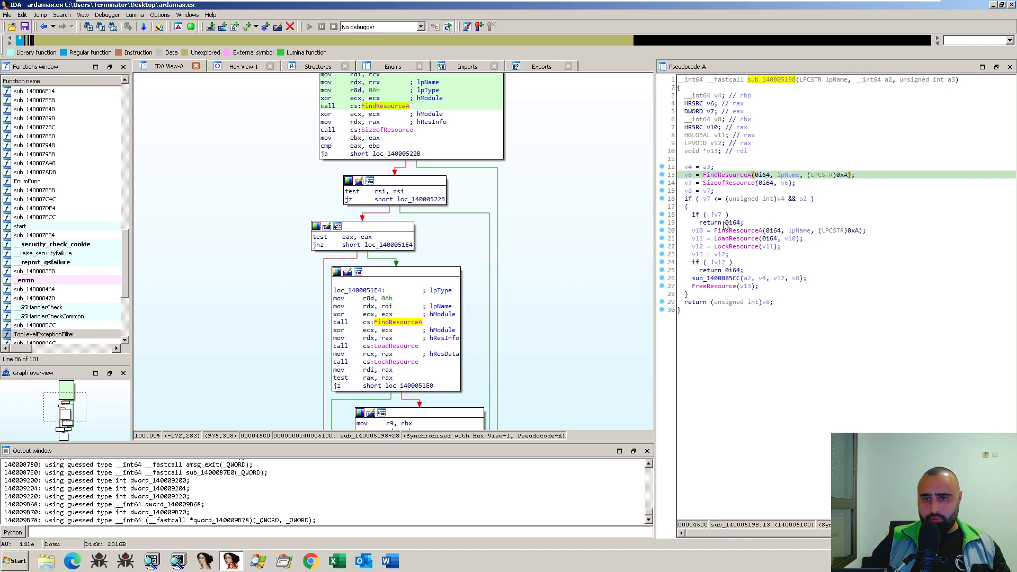
left_click(714, 175)
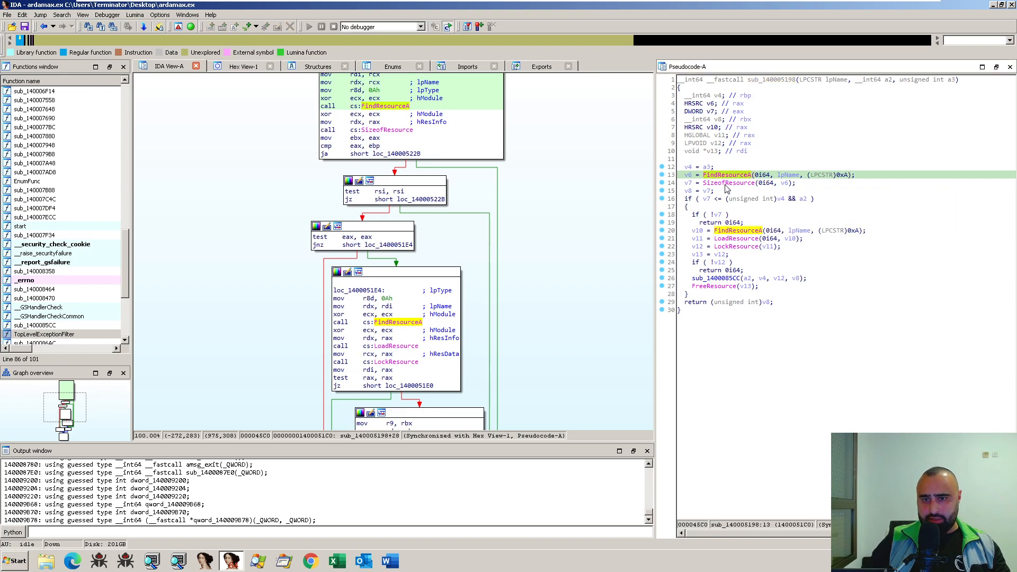
left_click(728, 184)
left_click(735, 239)
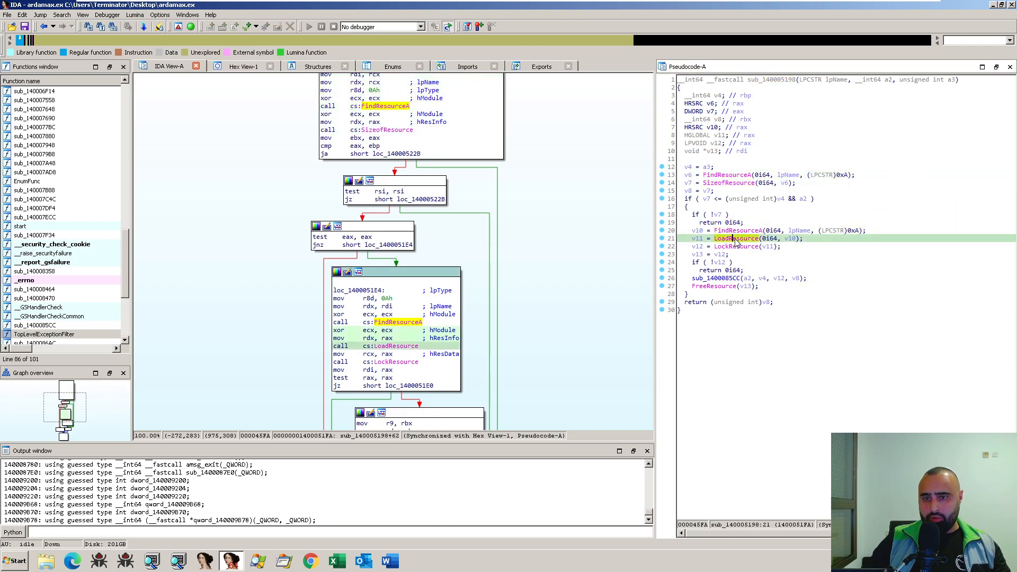
left_click(740, 248)
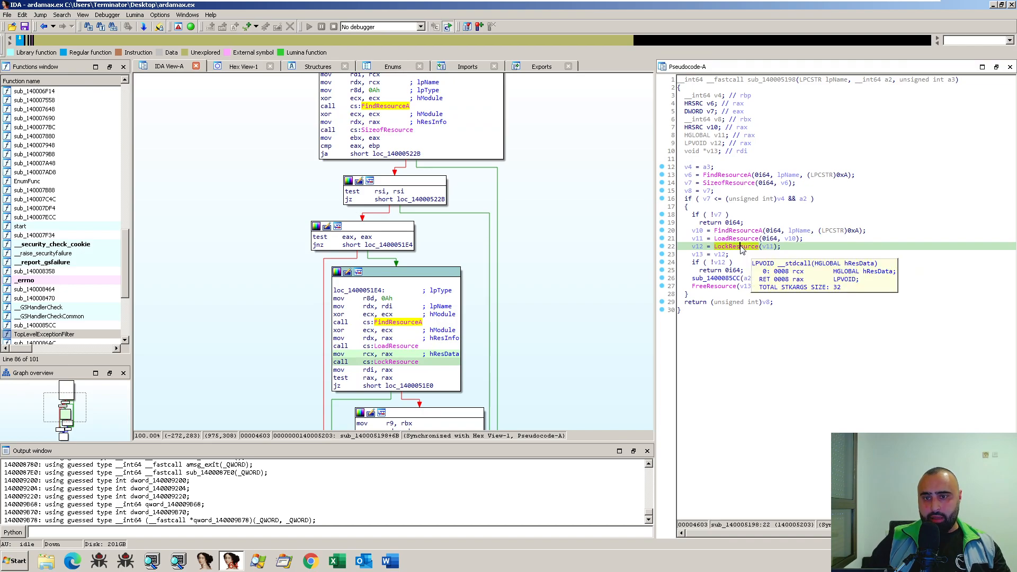
left_click(720, 287)
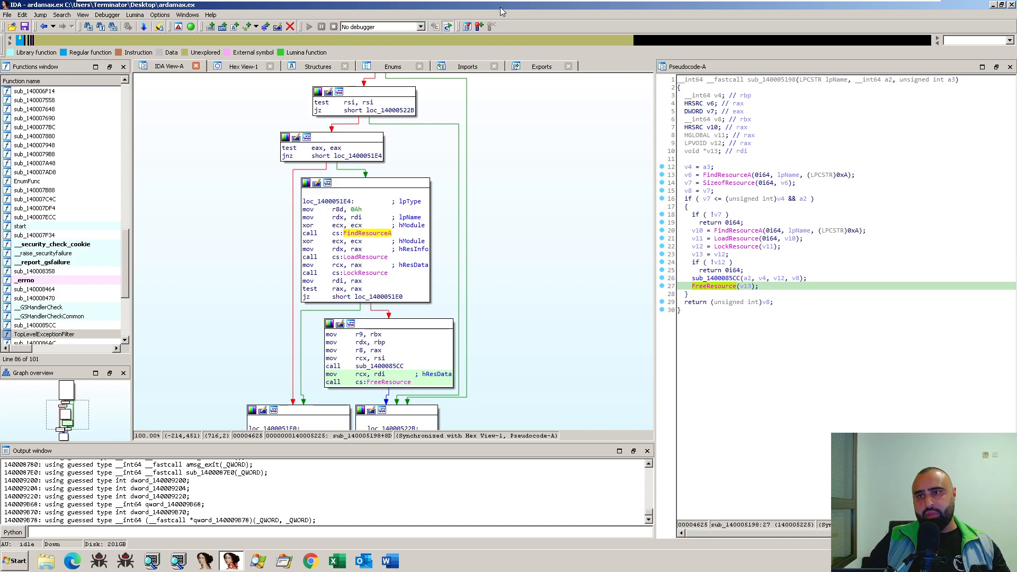
- Move the disassembler window aside to view the desktop files, and maximize it again
left_click_drag(501, 8, 781, 119)
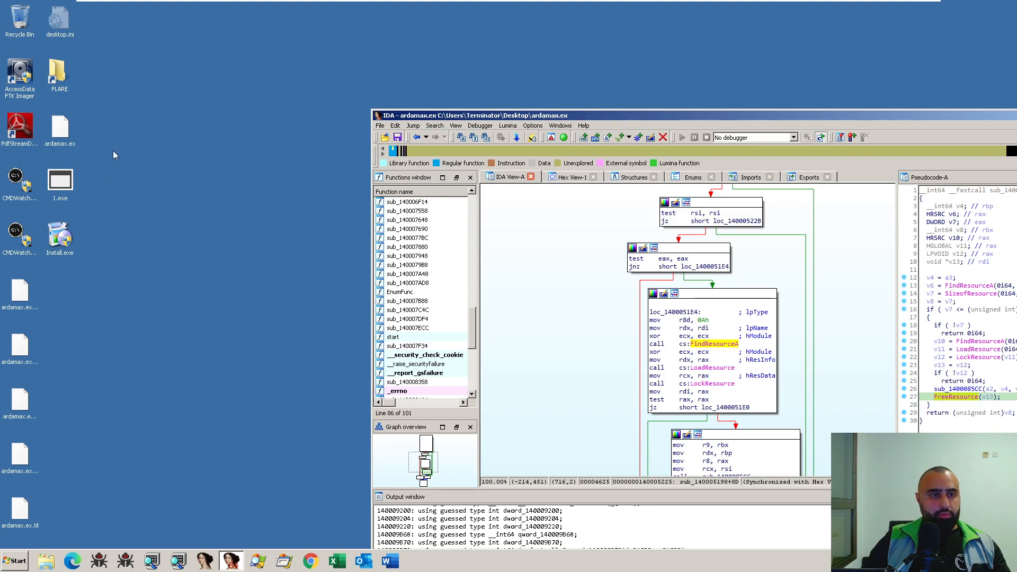
left_click_drag(102, 178, 54, 285)
left_click(93, 254)
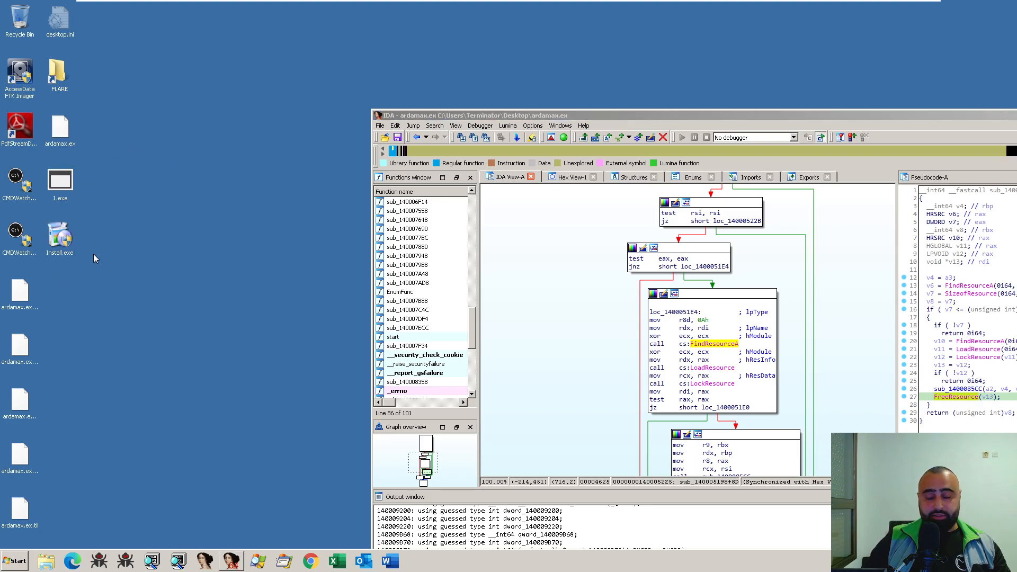
double_click(660, 123)
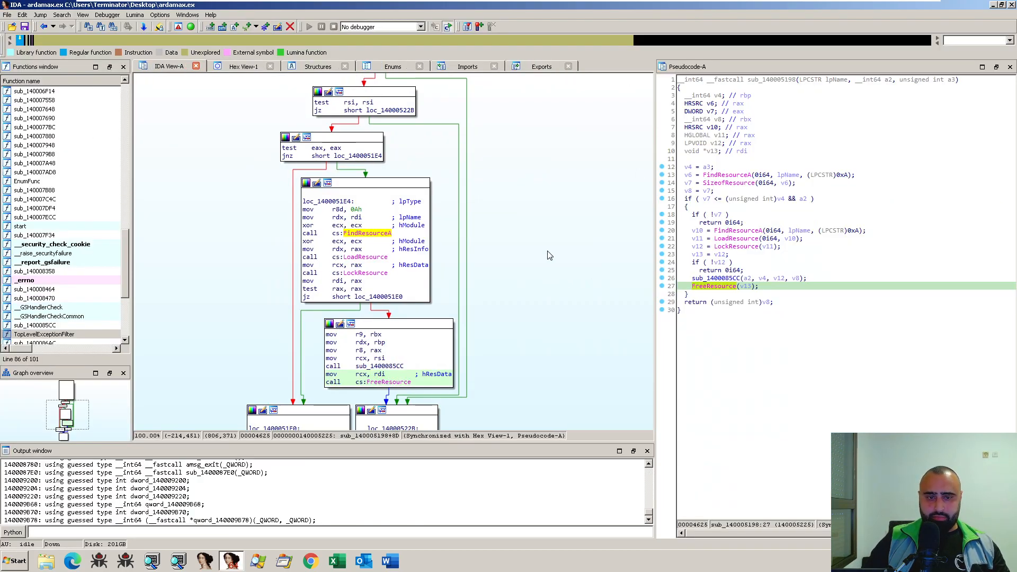
- Set a breakpoint on the first instruction of sub_140005198
scroll(510, 234, "up", 5)
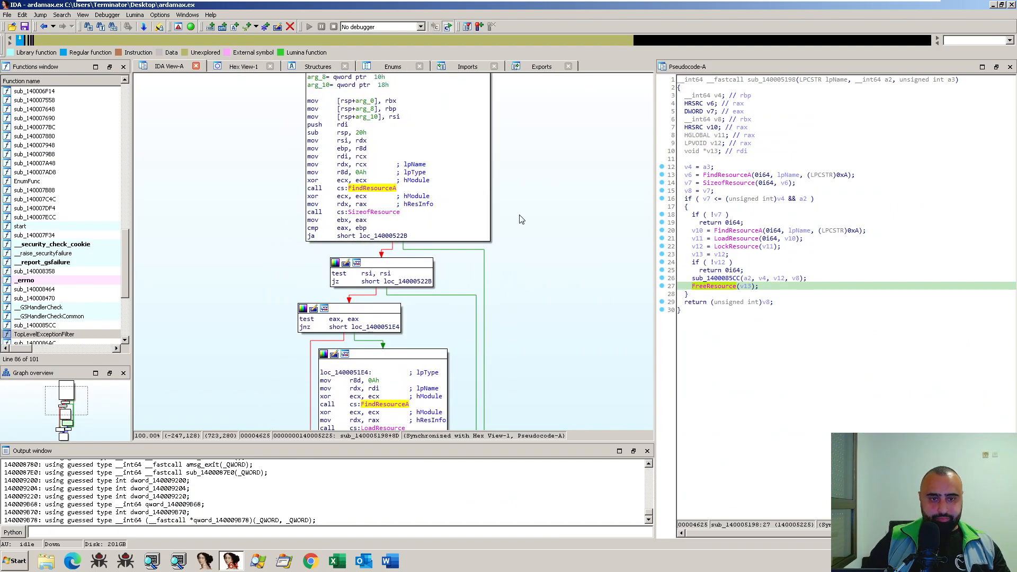
scroll(612, 227, "up", 2)
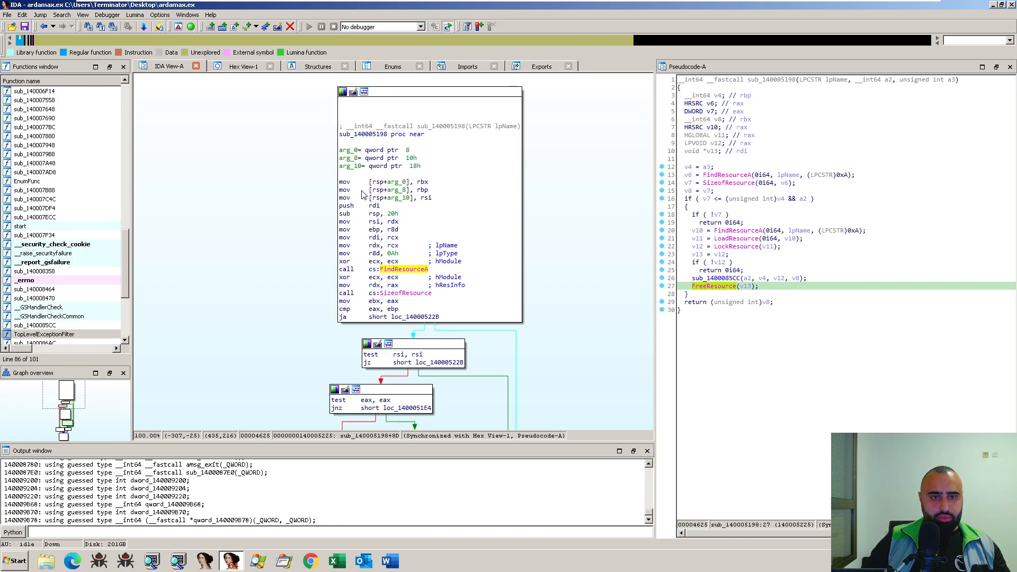
left_click(370, 182)
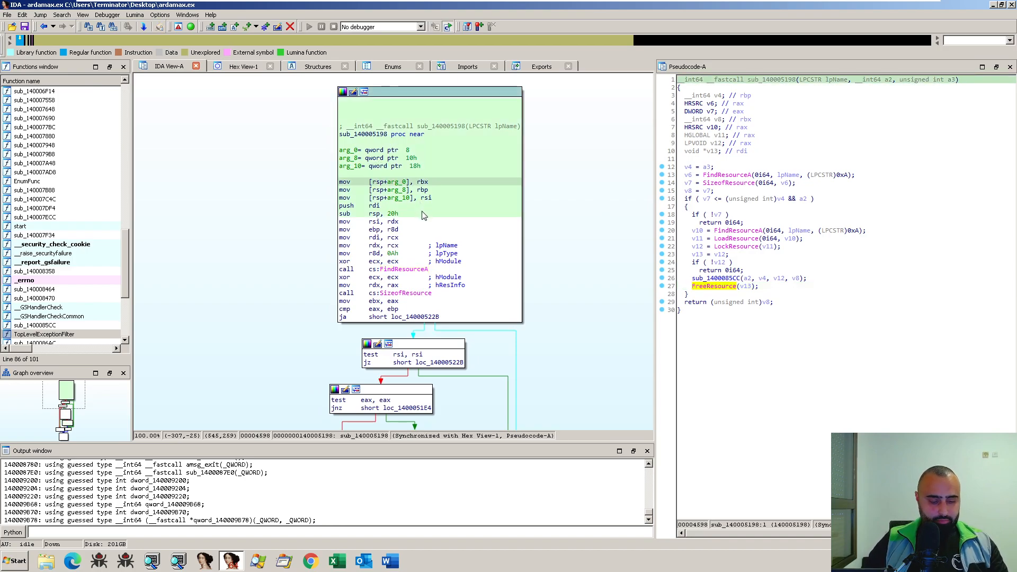
key("F2")
- Inspect the hModule, lpName and 0xA type arguments of the first FindResourceA call and review the remaining sub_140005198 blocks
left_click_drag(559, 243, 525, 195)
left_click(733, 176)
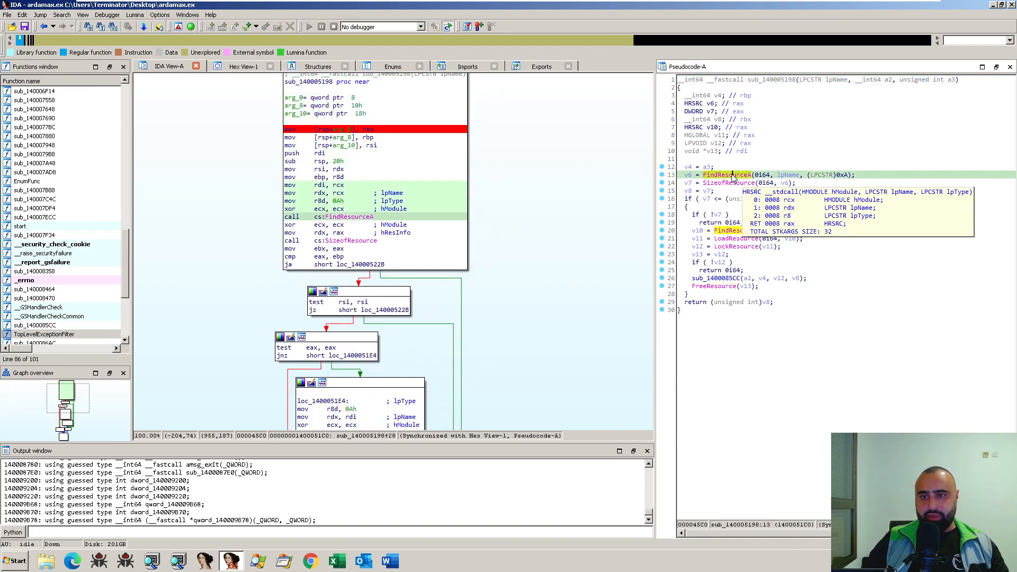
left_click(783, 176)
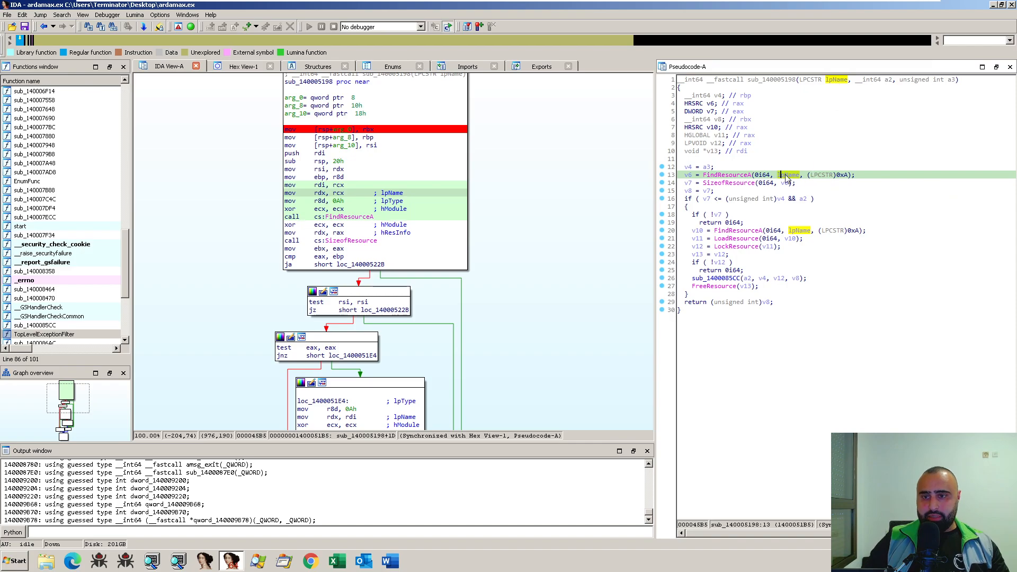
mouse_move(783, 175)
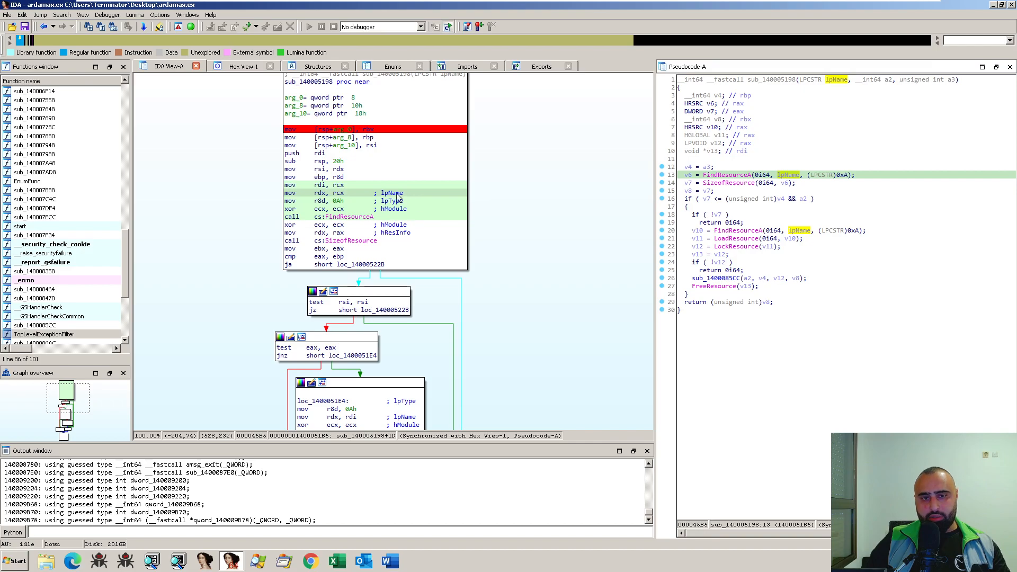
left_click(767, 178)
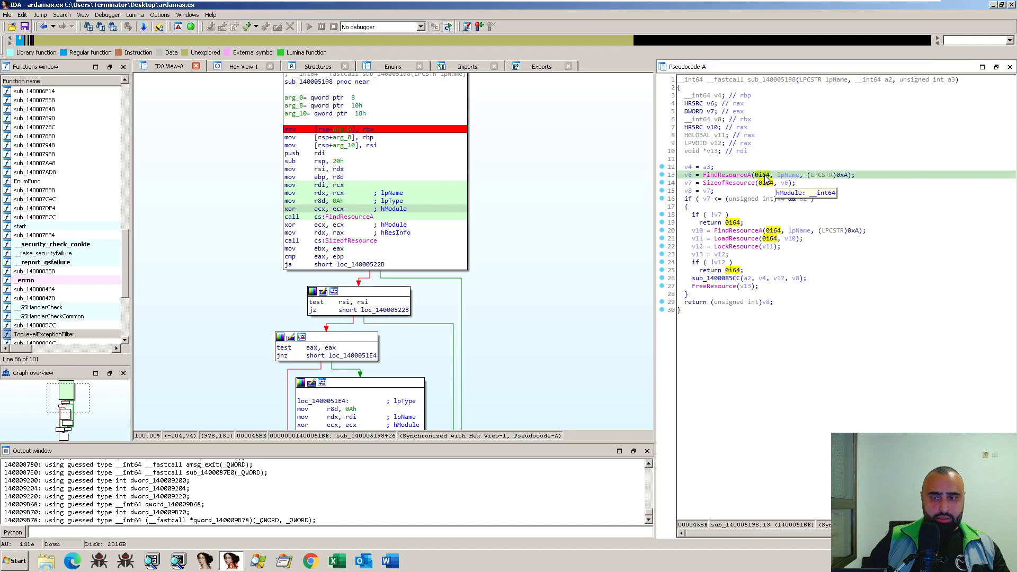
left_click(837, 177)
scroll(601, 265, "down", 5)
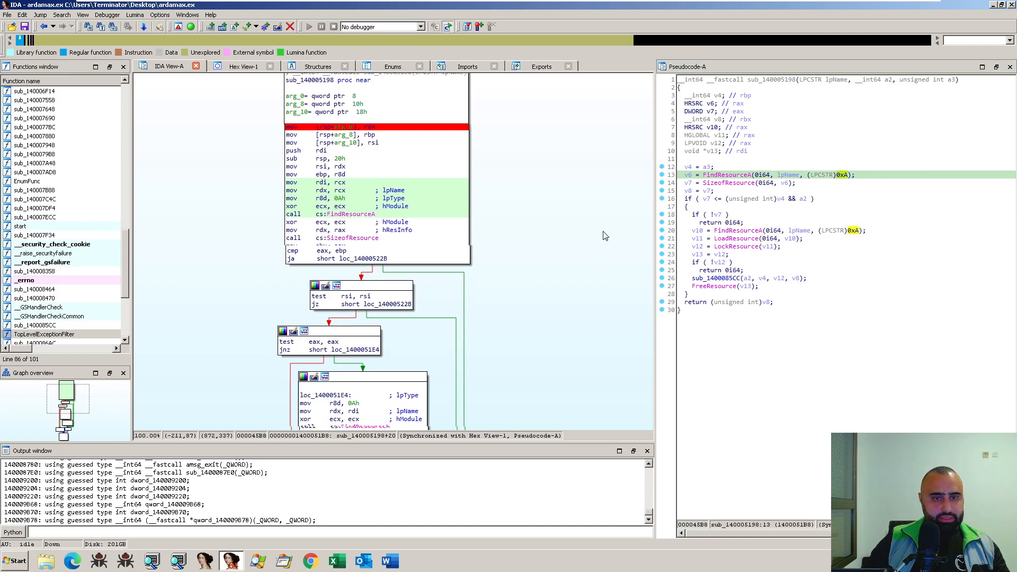
scroll(543, 320, "down", 7)
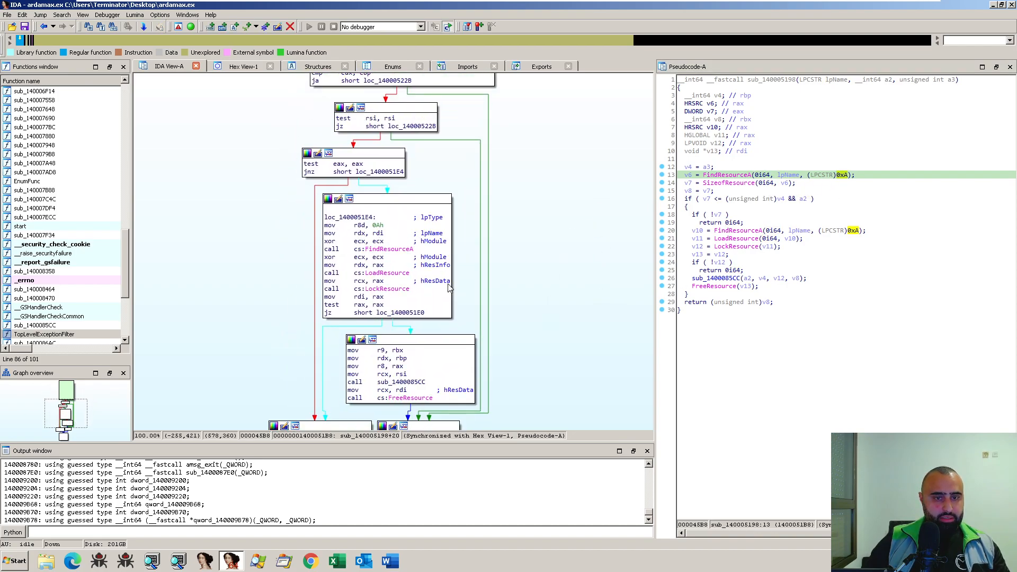
scroll(514, 364, "up", 15)
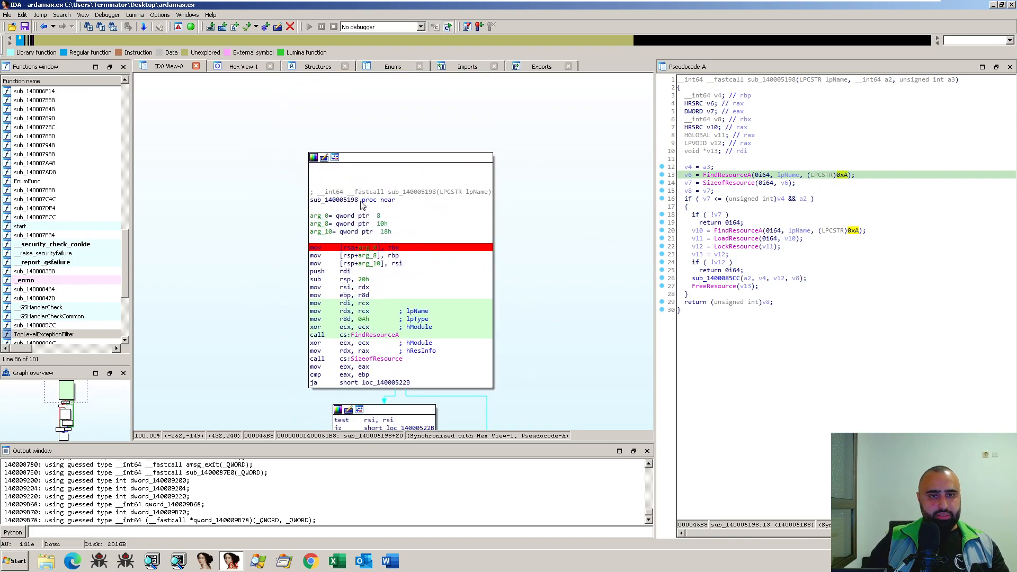
- Return to loc_140003125 in sub_140003010 and compare its eax test with the "INSTANCECHECK" condition in the pseudocode
key("Escape")
left_click_drag(309, 264, 473, 271)
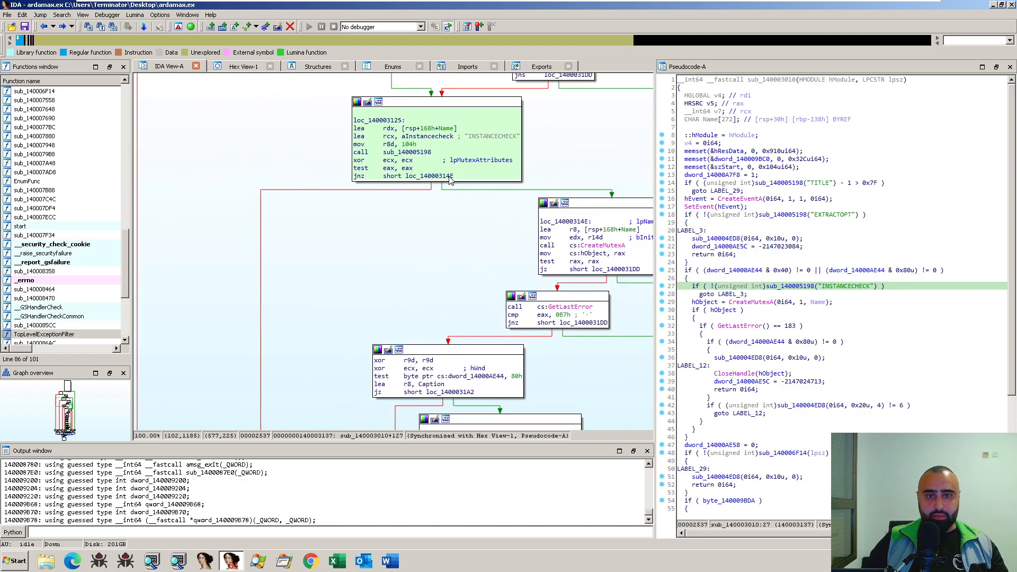
left_click(385, 169)
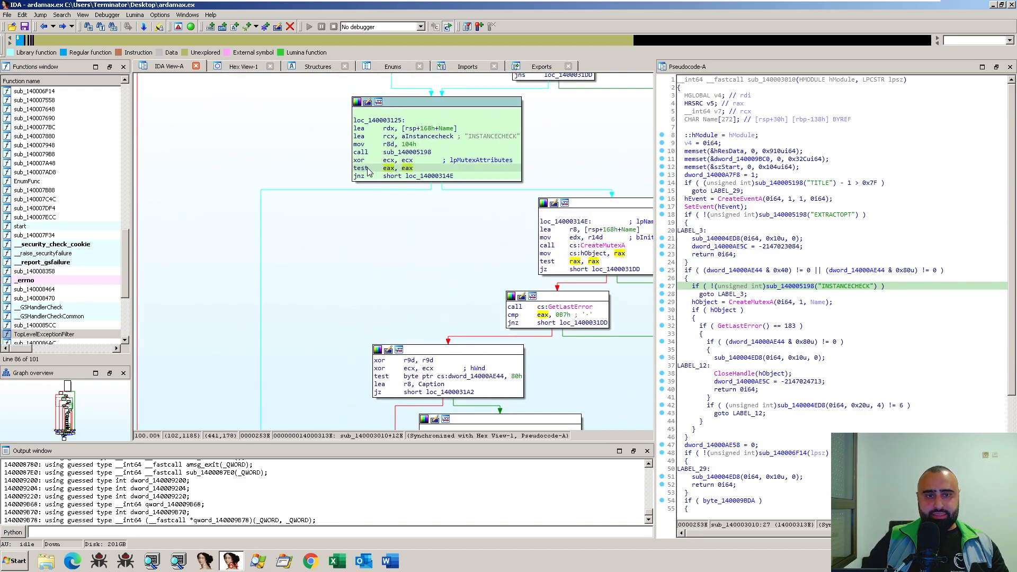
left_click(697, 294)
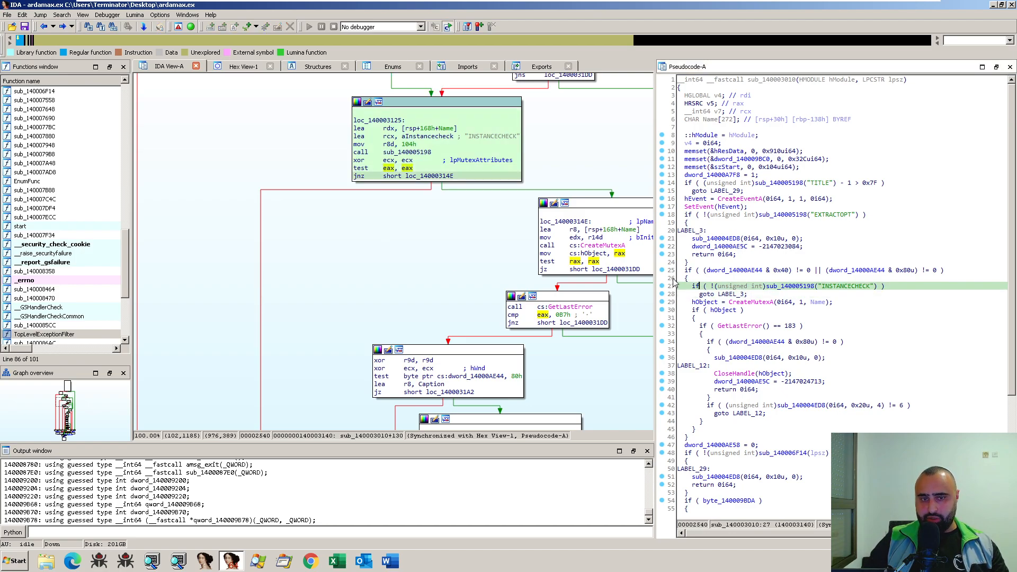
- Examine the test and jnz instructions and the "INSTANCECHECK" string argument in loc_140003125
left_click(356, 168)
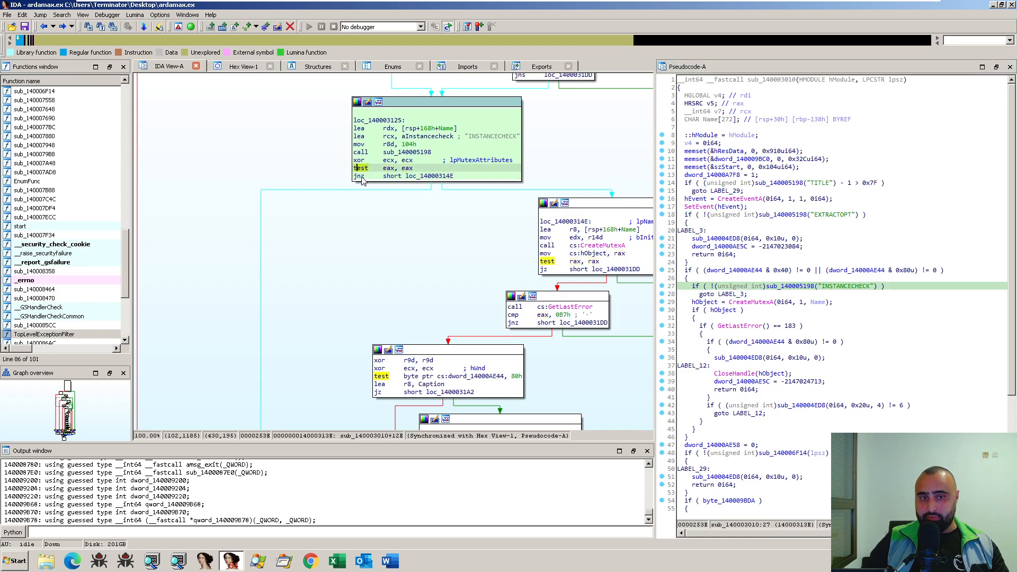
left_click(360, 177)
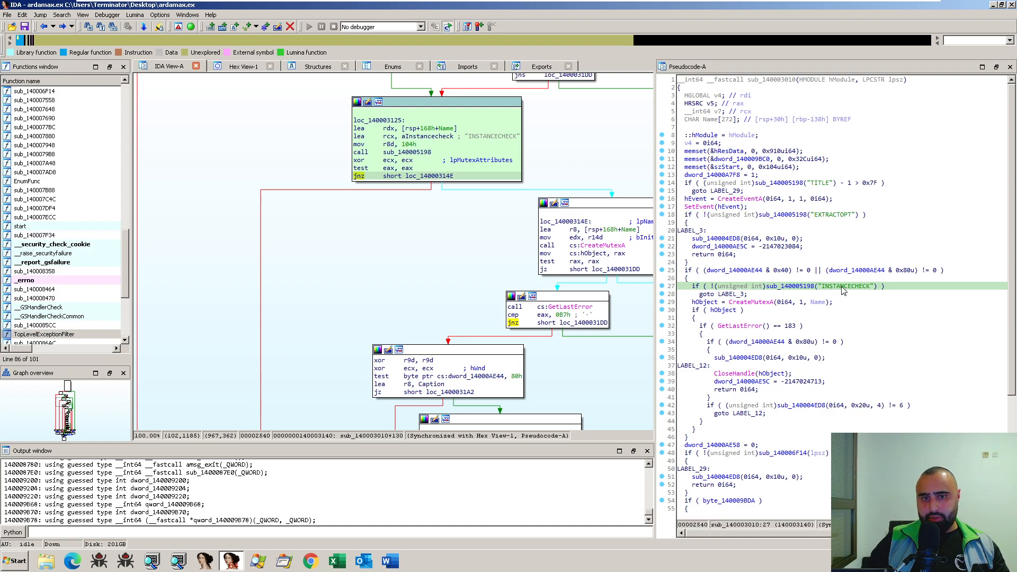
left_click(483, 136)
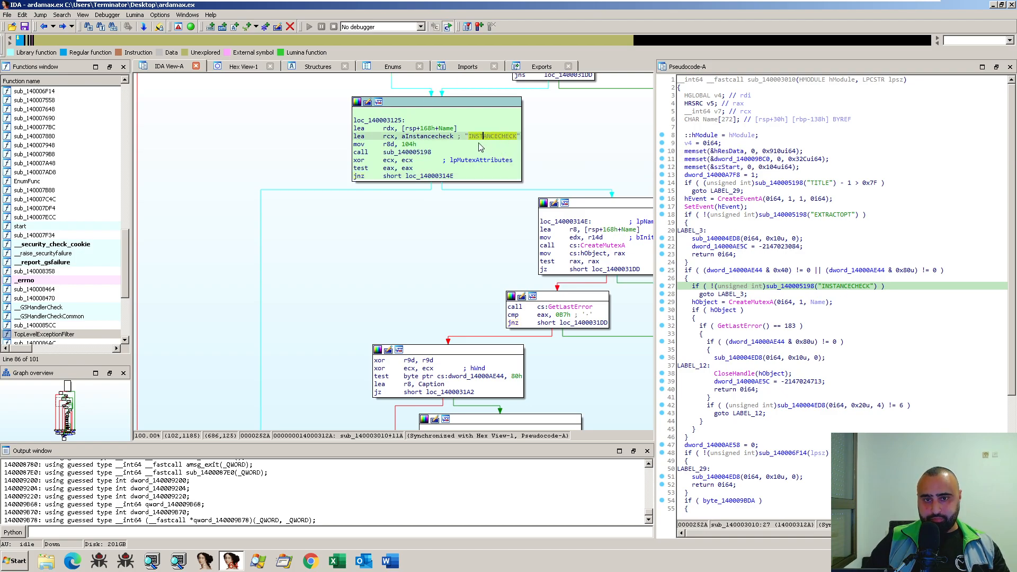
mouse_move(505, 138)
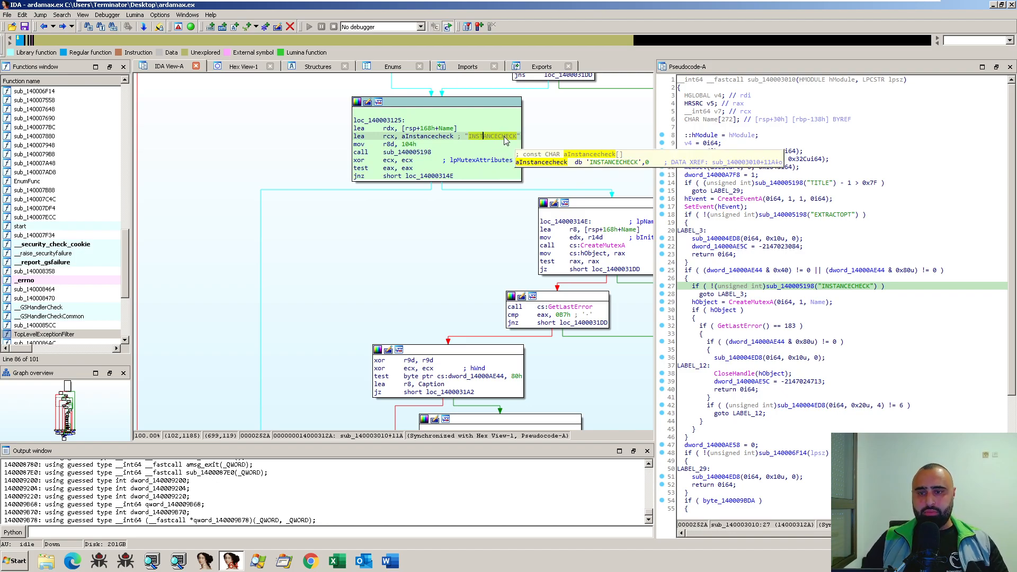
- Follow the jnz branch from loc_140003125 to loc_14000314E and locate its CreateMutexA call in the synchronized pseudocode
left_click_drag(496, 249, 454, 235)
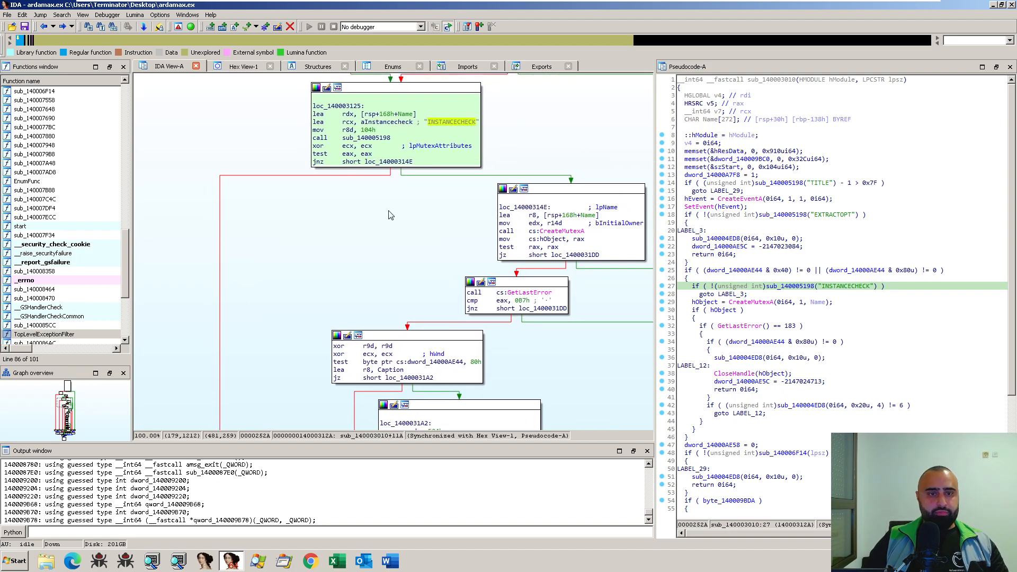
left_click_drag(392, 284, 445, 209)
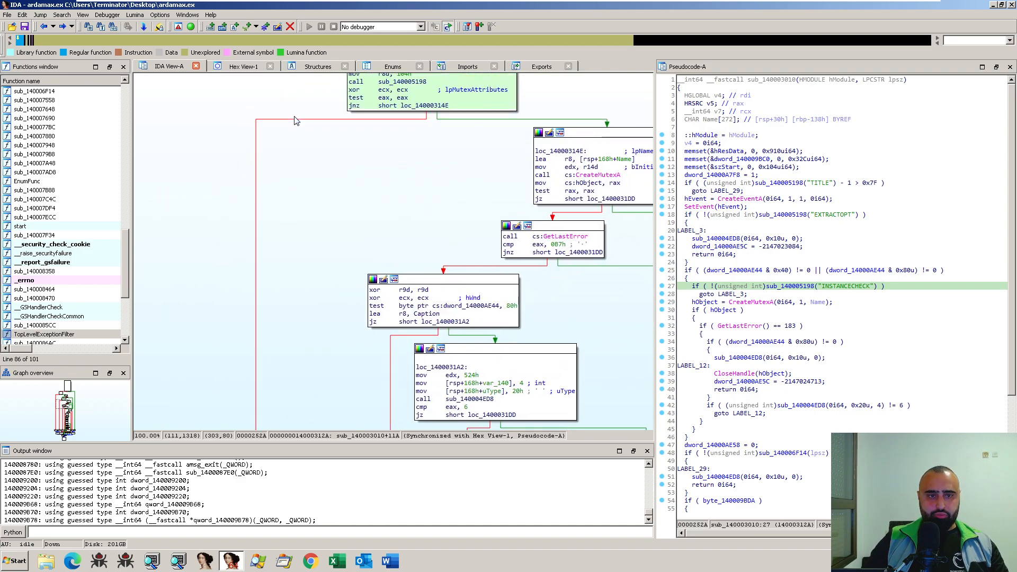
left_click_drag(450, 166, 415, 264)
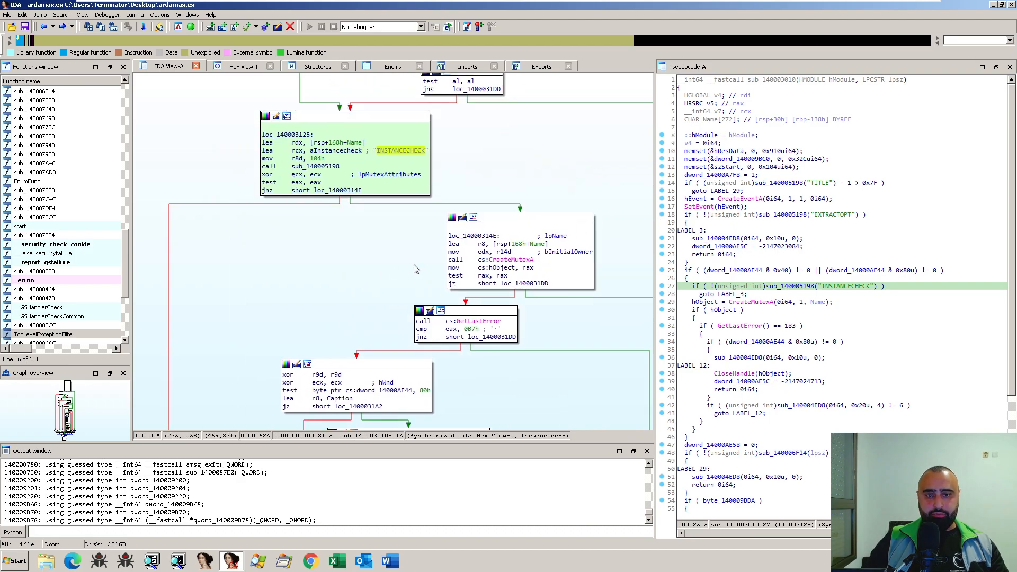
left_click(515, 261)
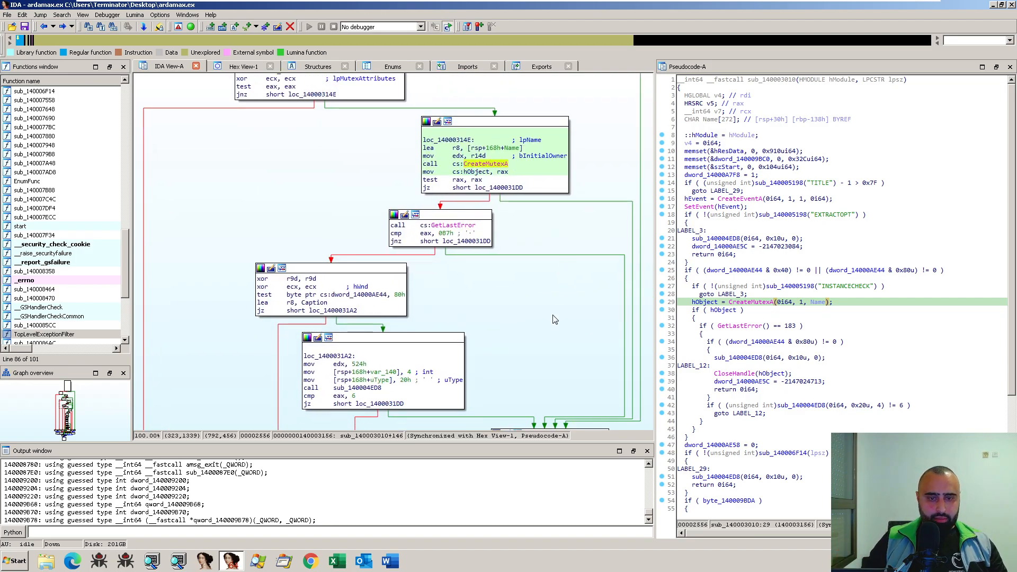
- Trace the other branch out of loc_140003125 down to the block that jumps to loc_1400030F2
left_click_drag(553, 320, 695, 197)
left_click_drag(363, 346, 346, 392)
left_click_drag(354, 111, 347, 425)
left_click_drag(351, 385, 340, 269)
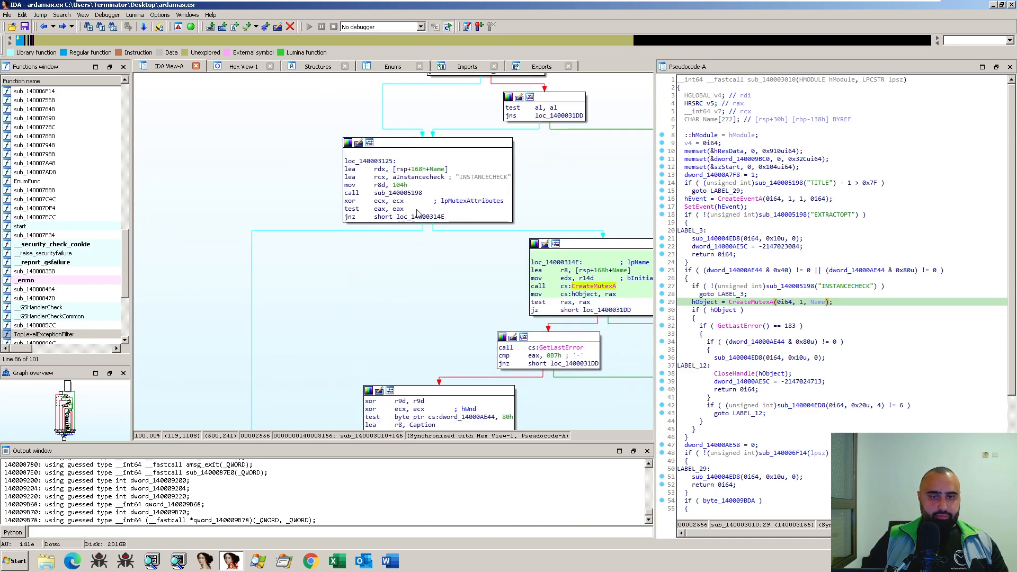
left_click_drag(367, 342, 392, 79)
left_click(503, 118)
scroll(396, 319, "down", 7)
scroll(395, 319, "up", 1)
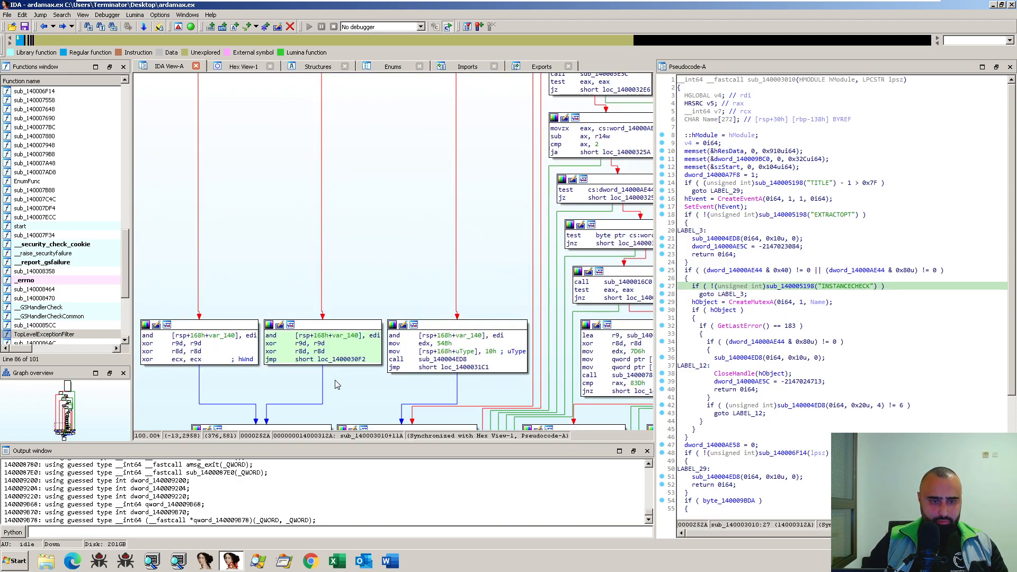
left_click_drag(333, 381, 364, 337)
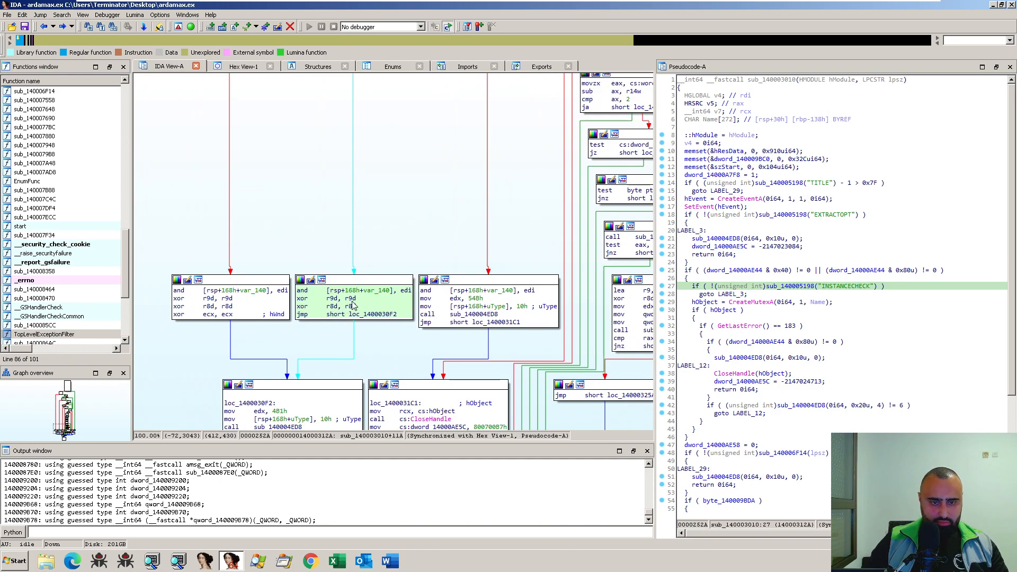
- Inspect the r9d and r8d xor instructions, check the definition of dword_14000AE5C from loc_1400030F2, and return to the graph
left_click(351, 300)
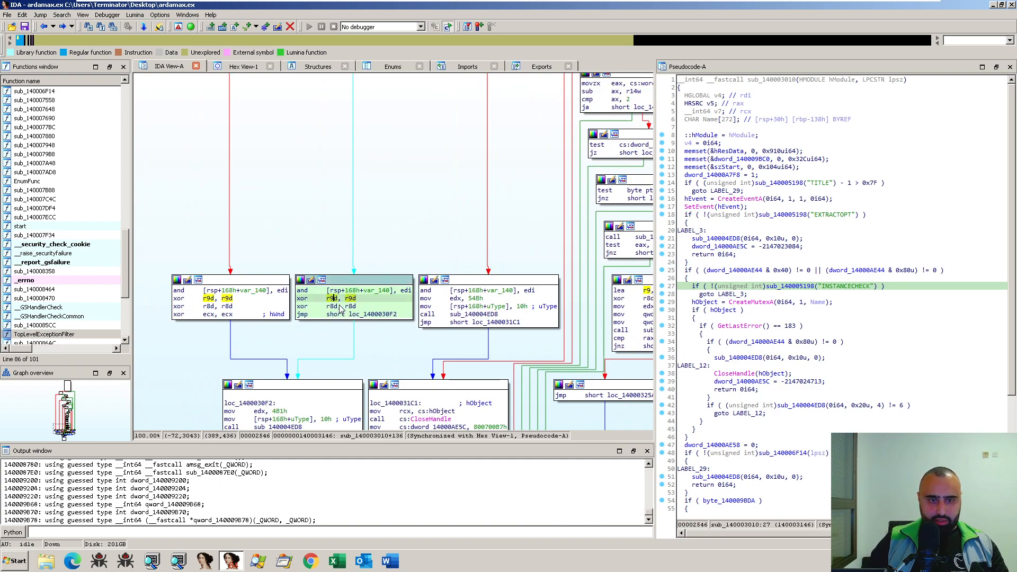
left_click(338, 307)
scroll(389, 370, "down", 1)
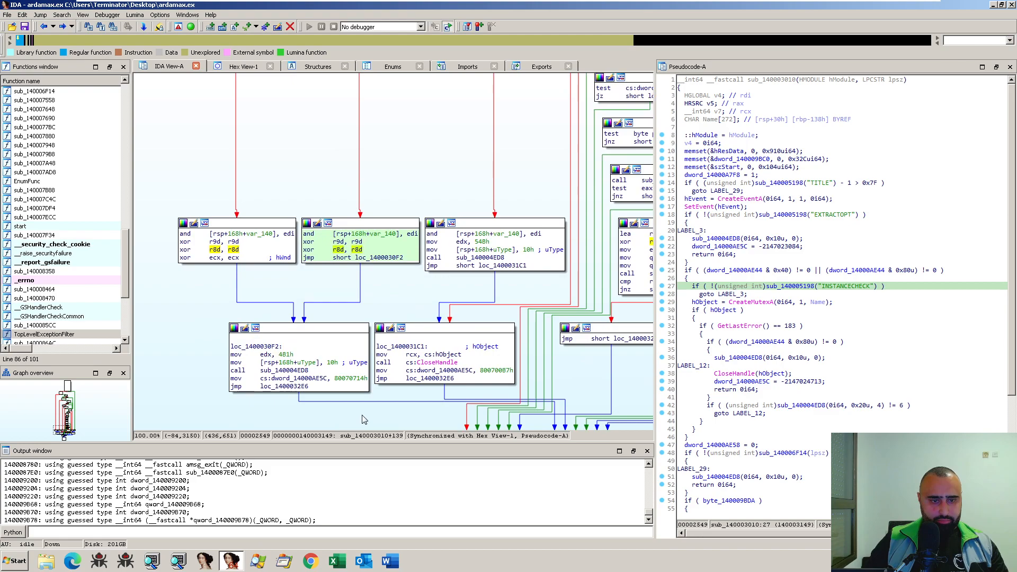
scroll(362, 416, "down", 1)
double_click(286, 323)
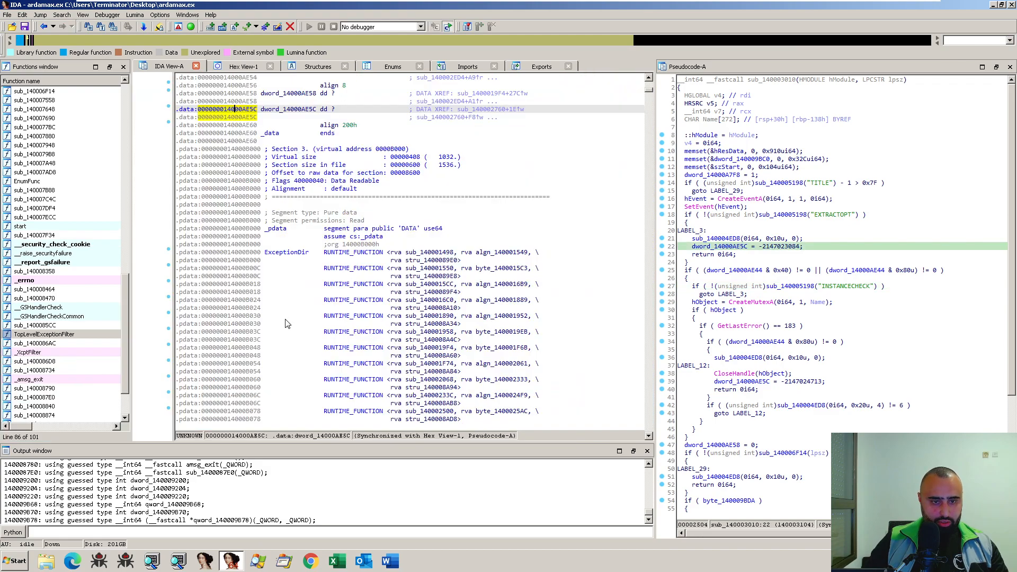
key("Escape")
- Open sub_140004ED8, dismiss the decompiler notice, and review its pseudocode through the final MessageBoxA call
left_click(290, 314)
double_click(289, 316)
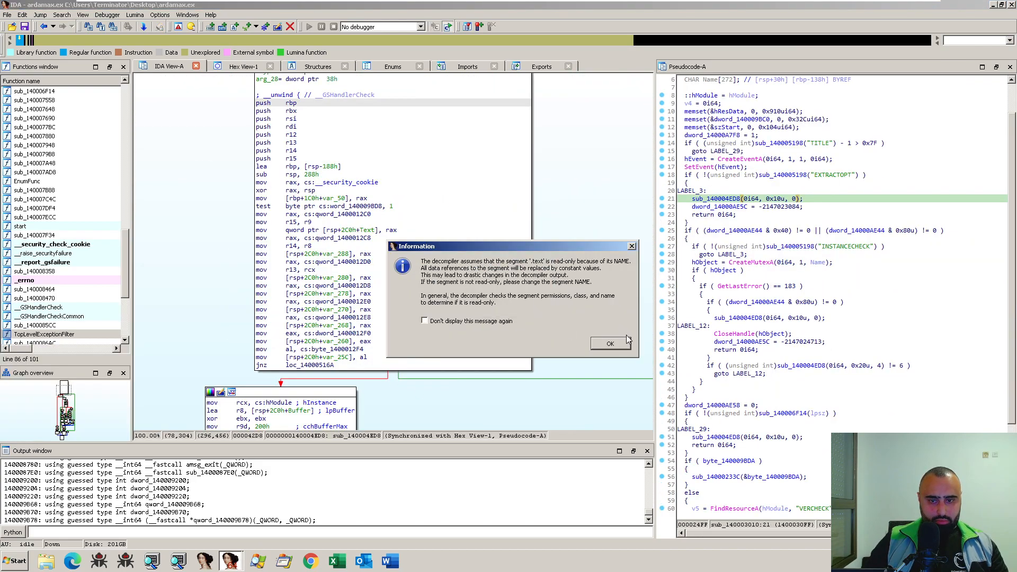
left_click(611, 343)
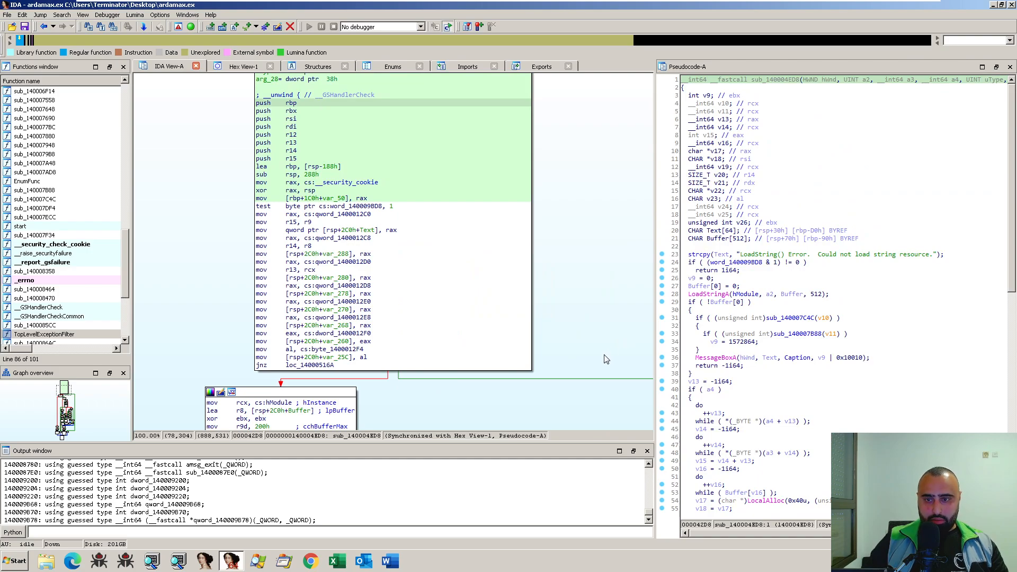
scroll(759, 439, "down", 3)
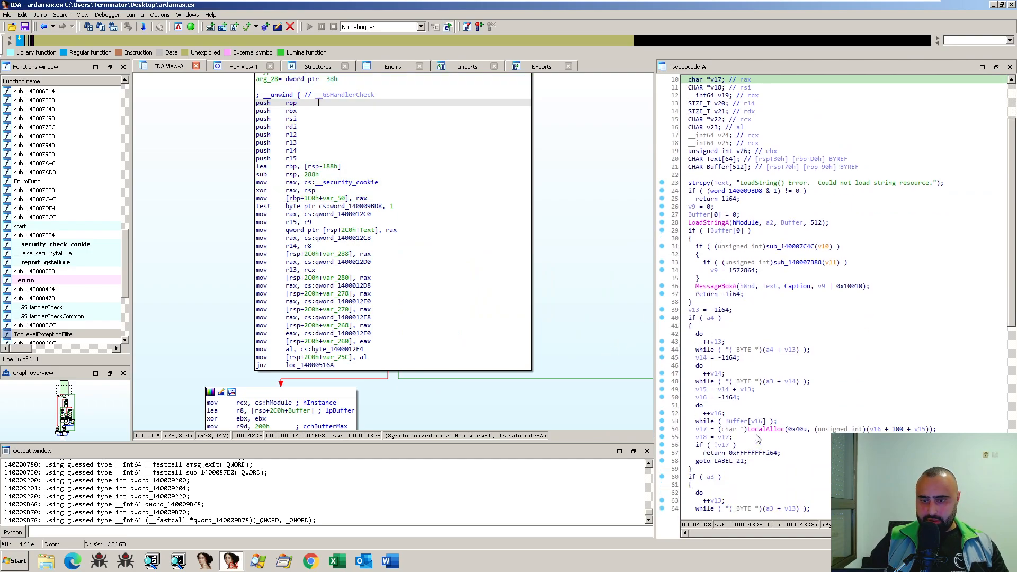
scroll(759, 438, "down", 8)
scroll(759, 439, "down", 9)
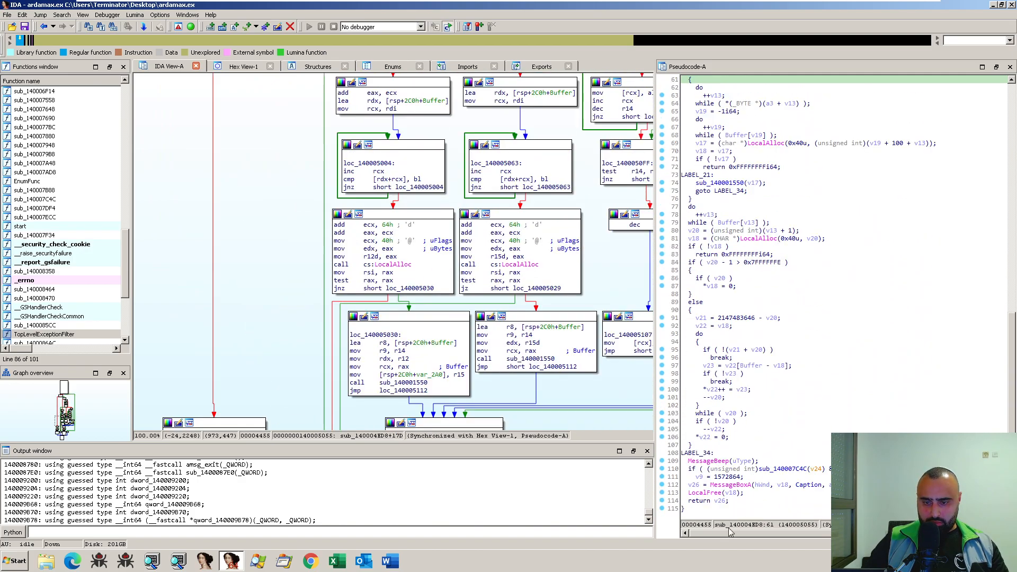
scroll(756, 472, "up", 5)
scroll(755, 471, "up", 2)
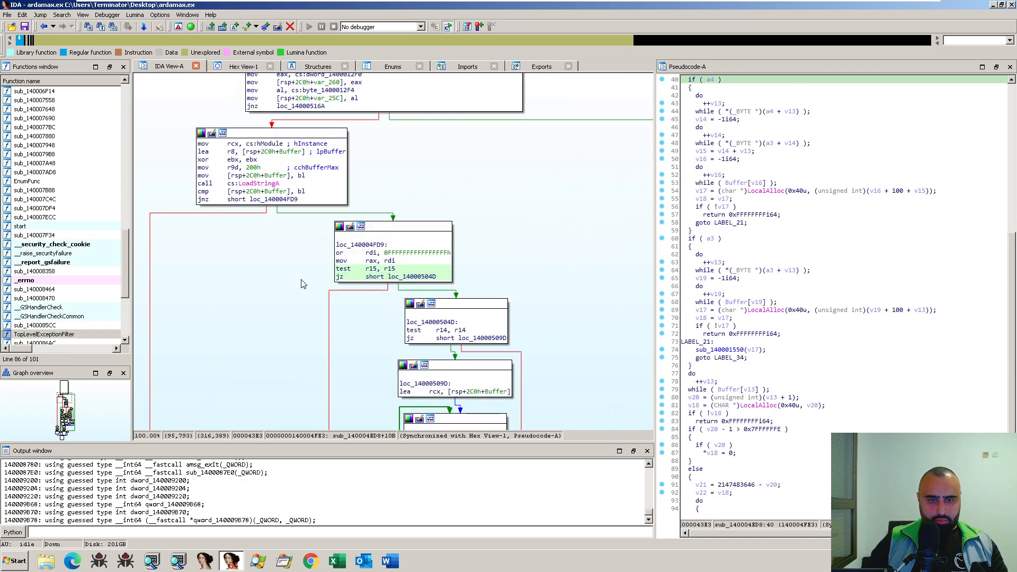
- Return to sub_140003010 and go back up its graph to the INSTANCECHECK and CreateMutexA blocks
key("Escape")
scroll(424, 241, "up", 5)
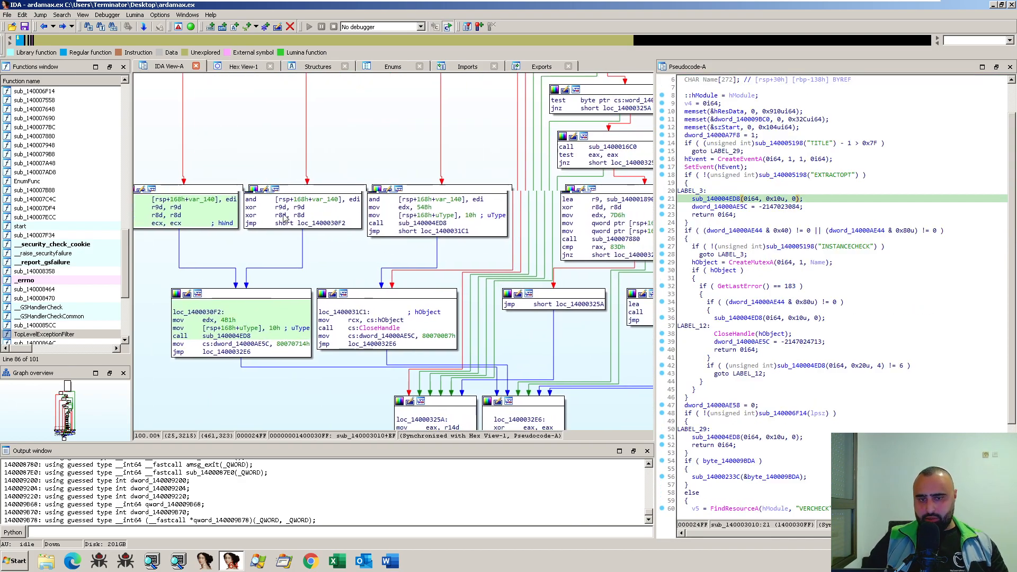
scroll(358, 189, "up", 10)
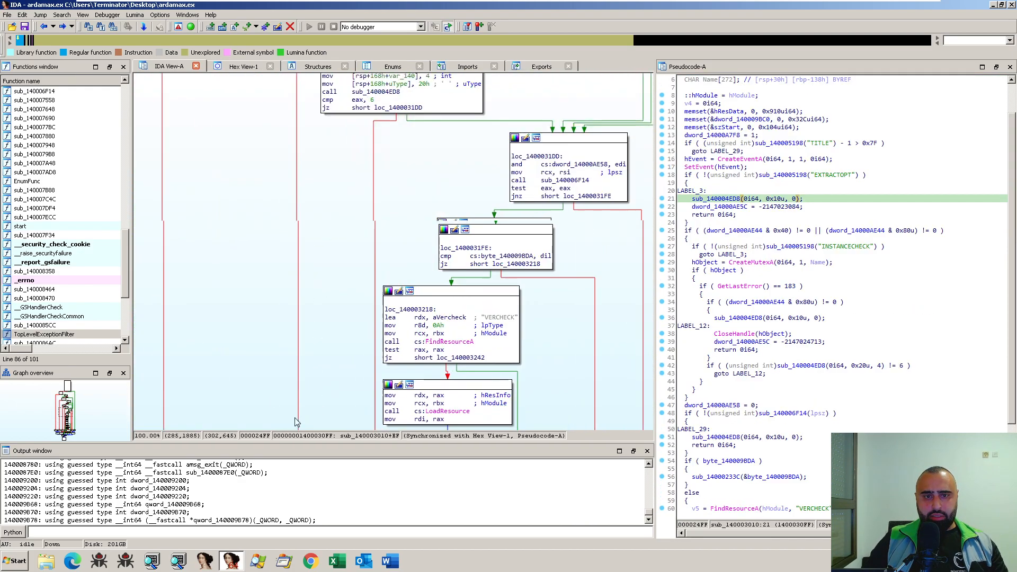
left_click_drag(534, 340, 506, 324)
left_click_drag(497, 275, 525, 218)
scroll(448, 364, "up", 10)
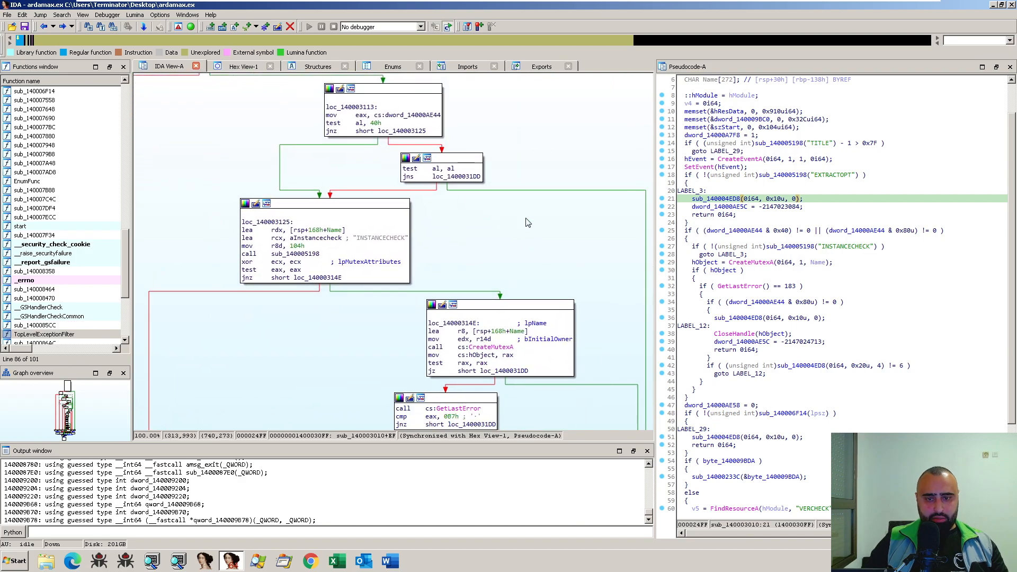
- Trace the graph from CreateMutexA and GetLastError to loc_1400031DD, and review the pseudocode to the end of sub_140003010
left_click_drag(545, 253, 532, 166)
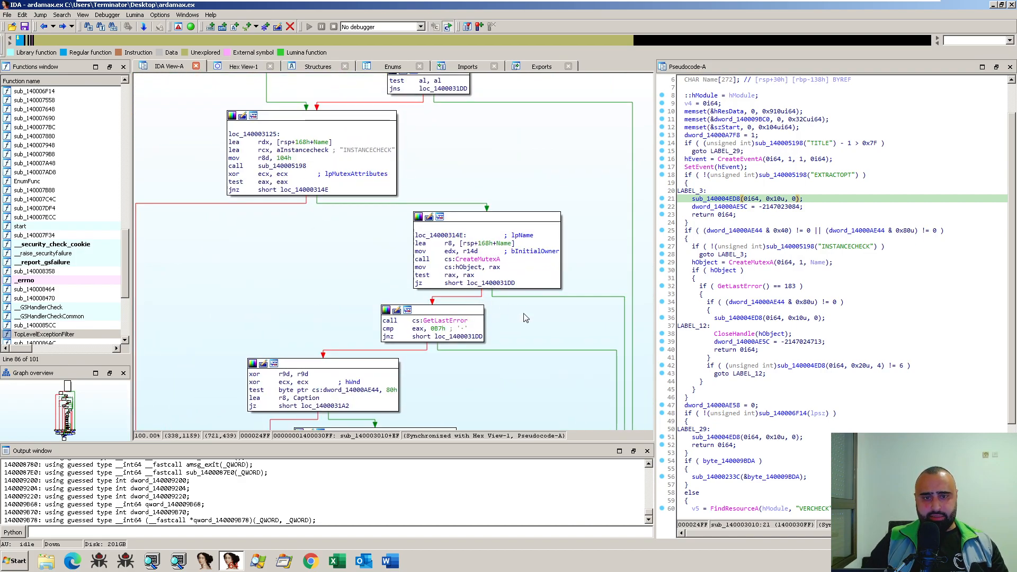
left_click_drag(524, 314, 503, 277)
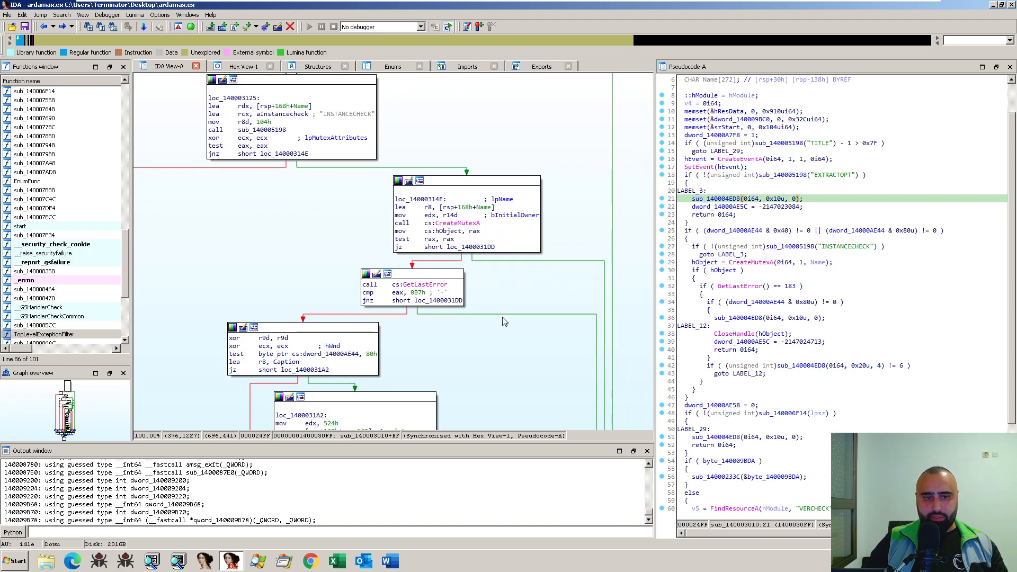
left_click_drag(505, 381, 540, 257)
left_click_drag(552, 311, 529, 245)
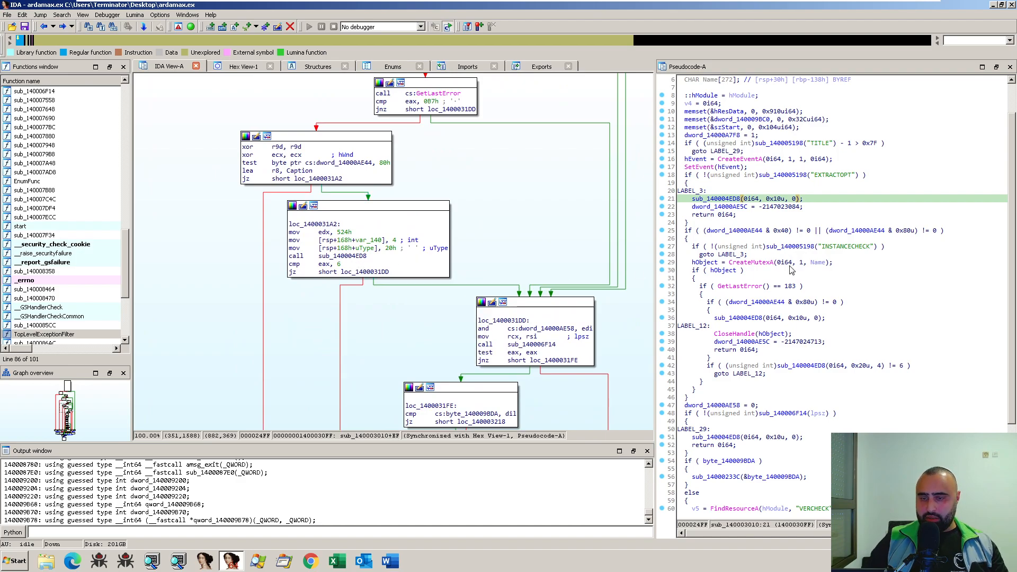
scroll(803, 270, "down", 5)
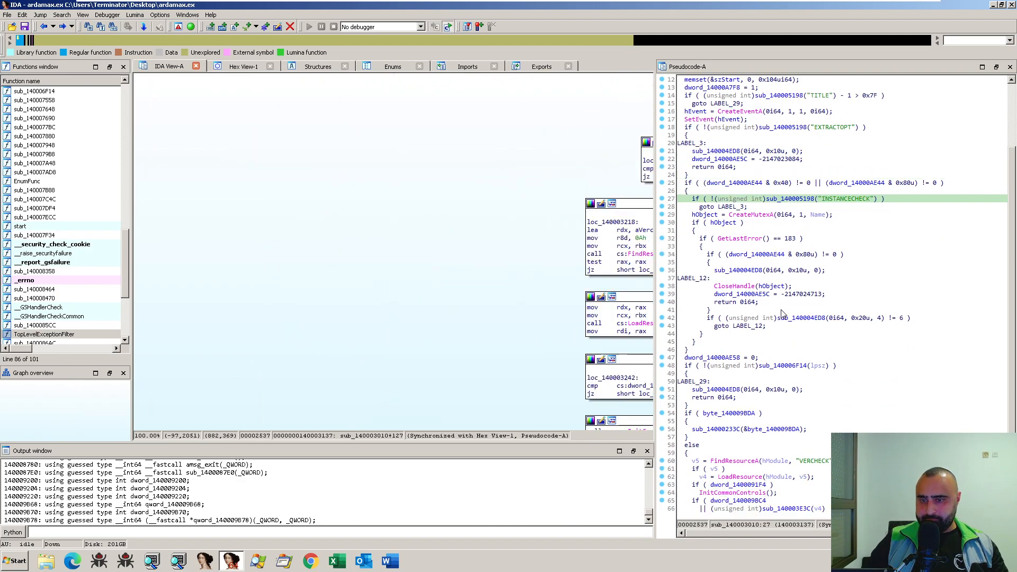
scroll(800, 333, "down", 1)
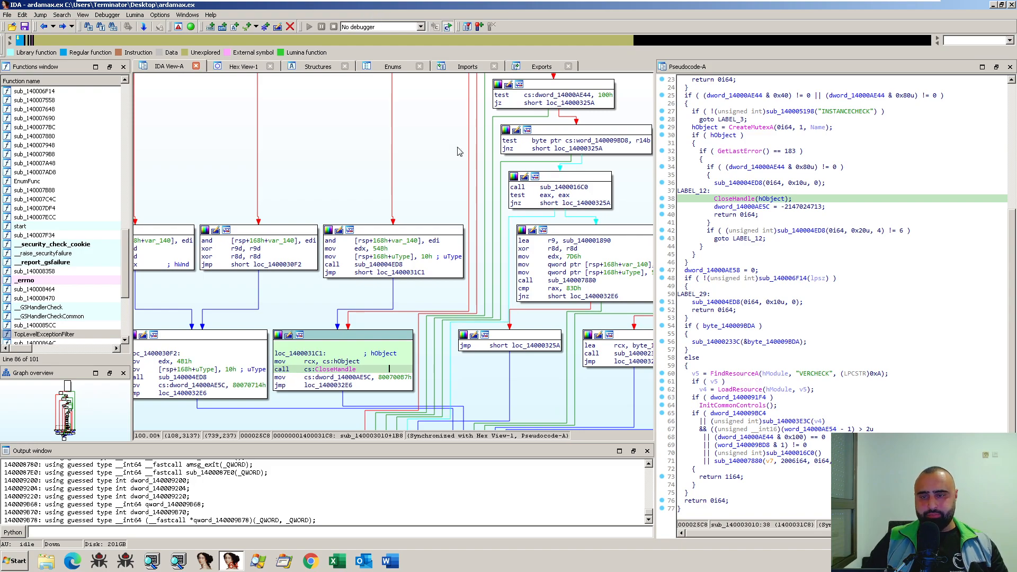
- Move the disassembler window aside to expose the desktop, launch Resource Hacker, and load ardamax.ex from the desktop into it
left_click_drag(333, 6, 616, 50)
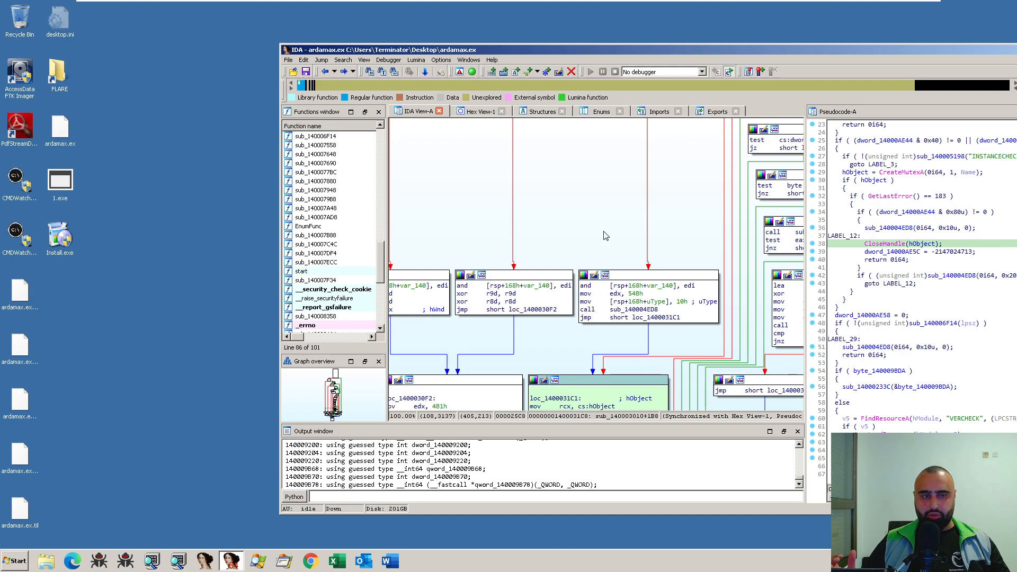
left_click(179, 196)
key("super")
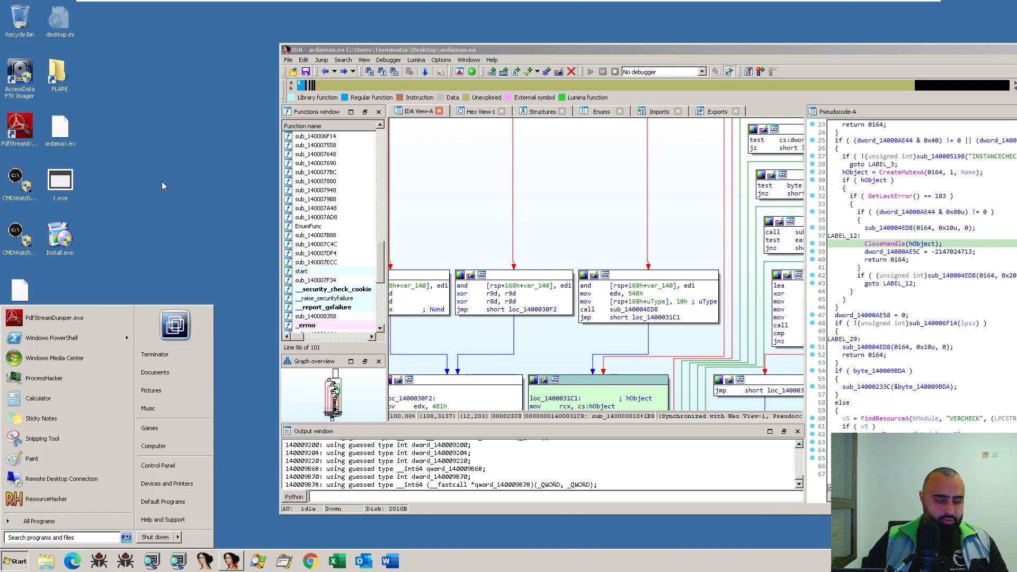
type("resou")
key("Return")
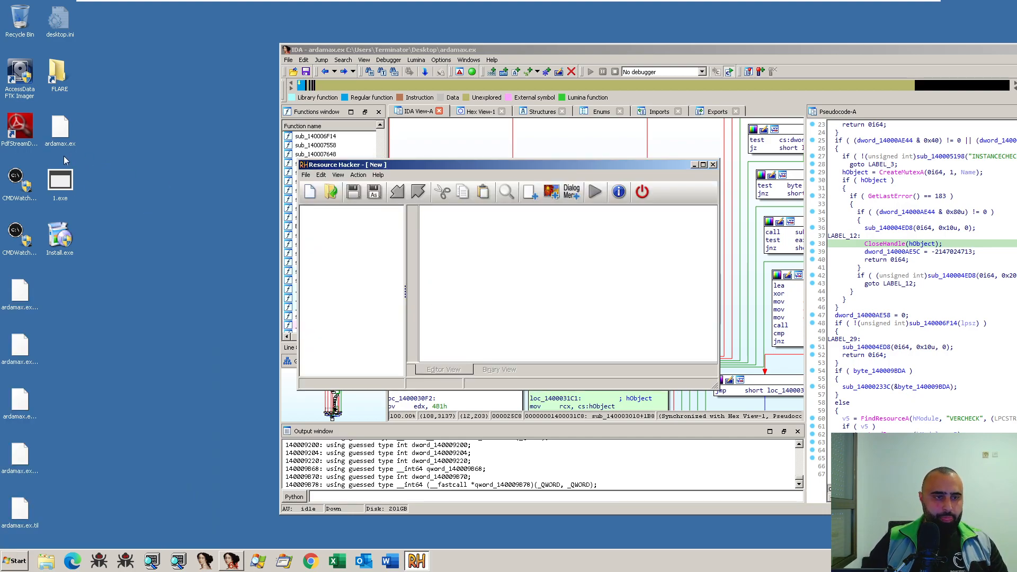
left_click_drag(66, 139, 412, 238)
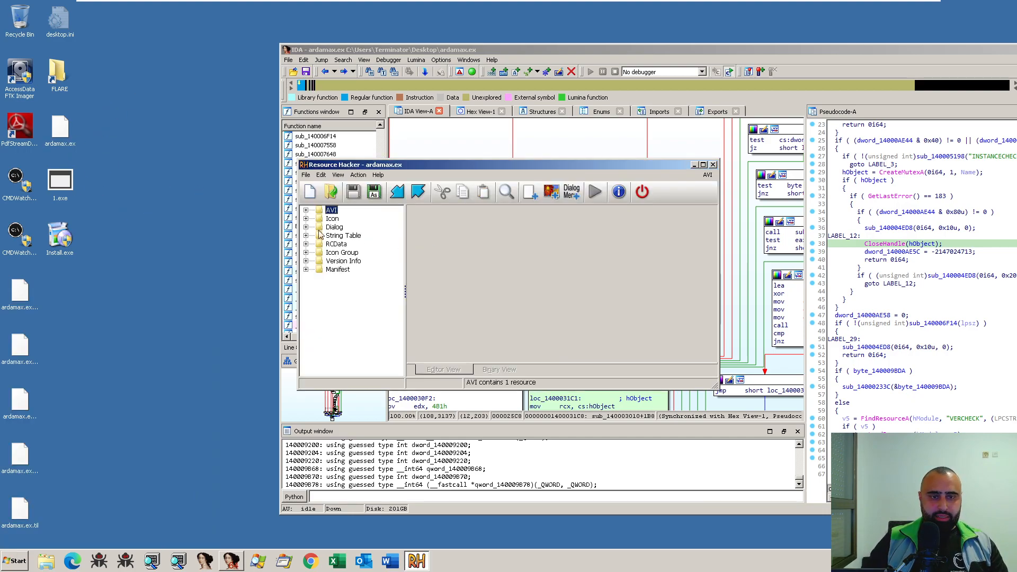
- Expand the RCData resources, widen the resource tree, and view the content of the TITLE : 1046 entry
left_click(341, 254)
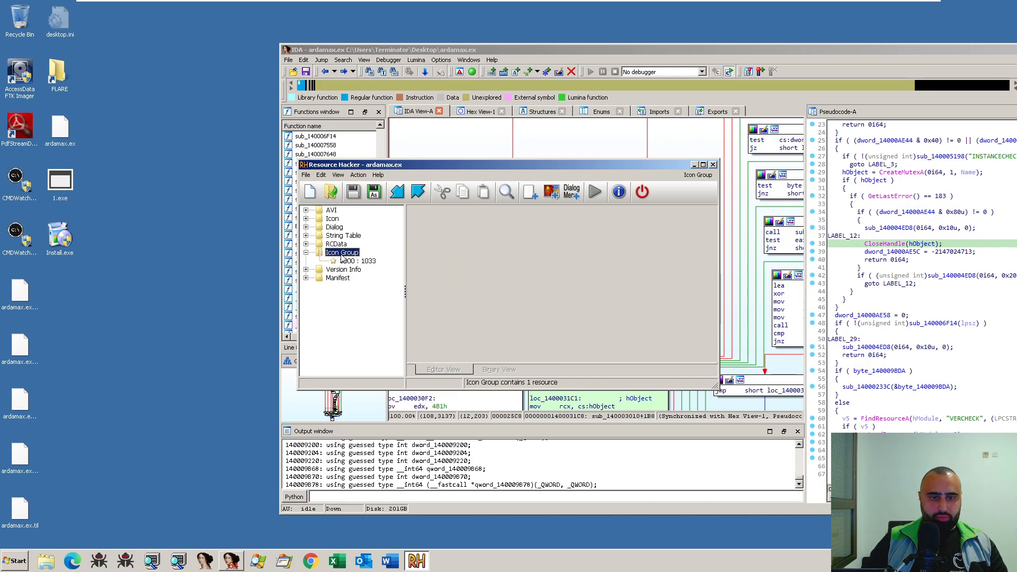
double_click(338, 245)
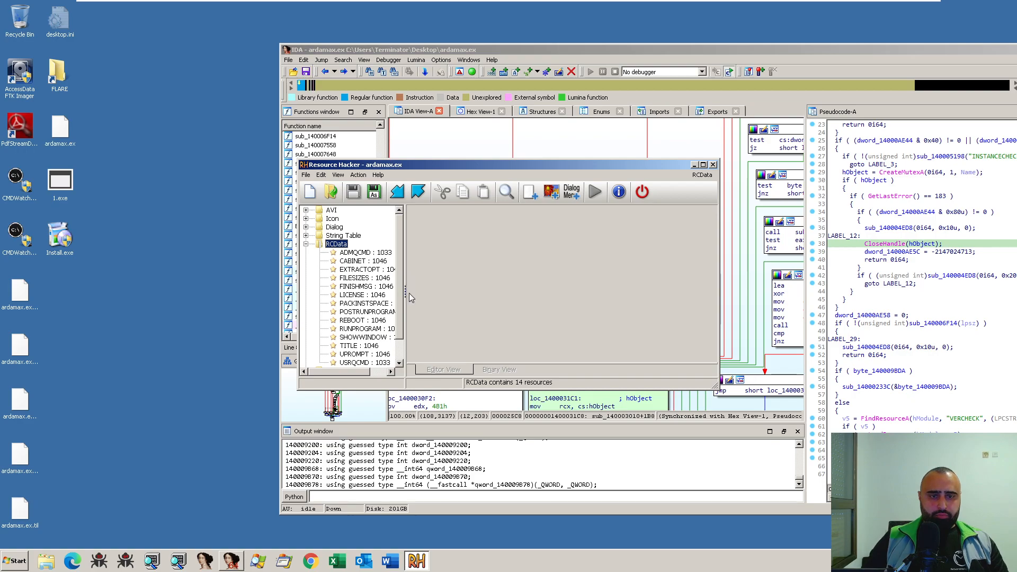
left_click_drag(406, 294, 457, 293)
scroll(410, 278, "down", 1)
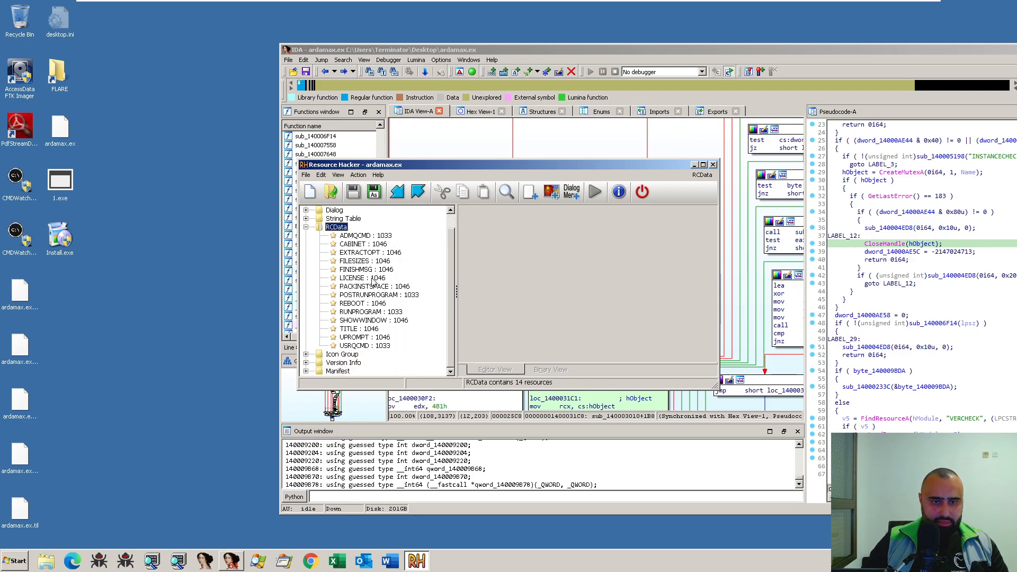
left_click(348, 329)
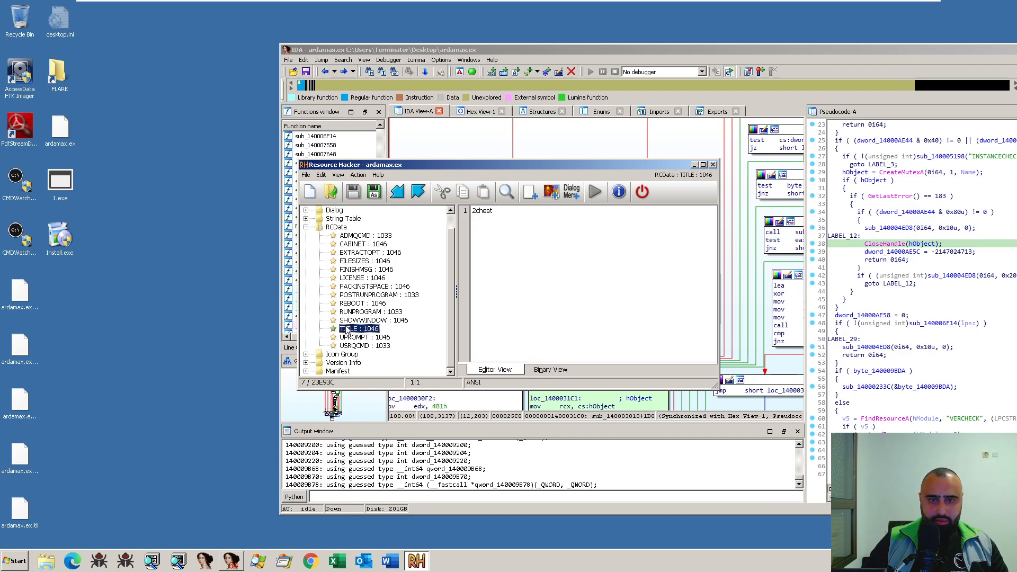
- Review the RCData entries one by one, from UPROMPT : 1046 and USRQCMD : 1033 up through CABINET : 1046 to ADMQCMD : 1033
left_click(360, 339)
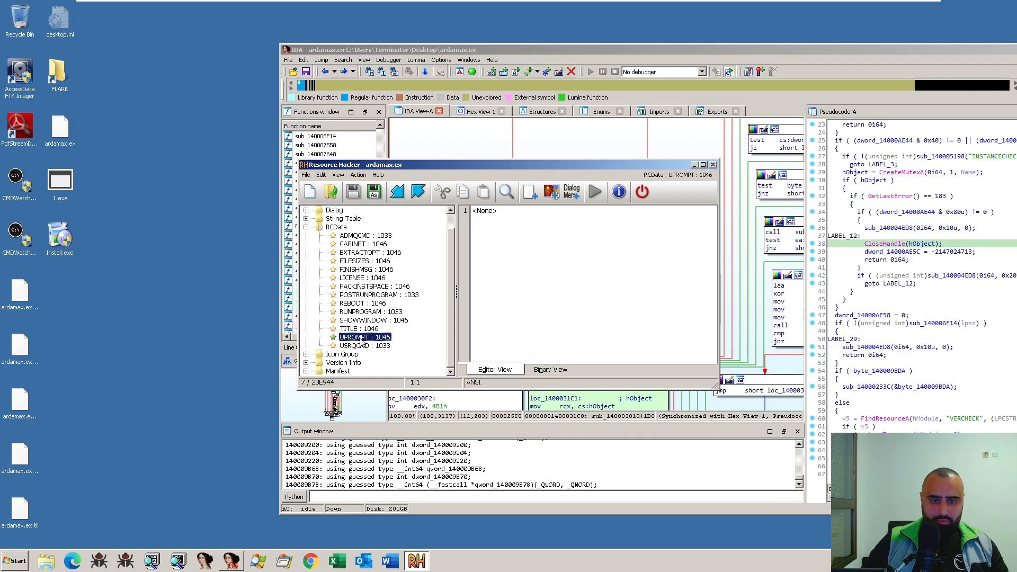
key("Down")
key("Up")
key("Up")
key("Up")
key("Up")
key("Up")
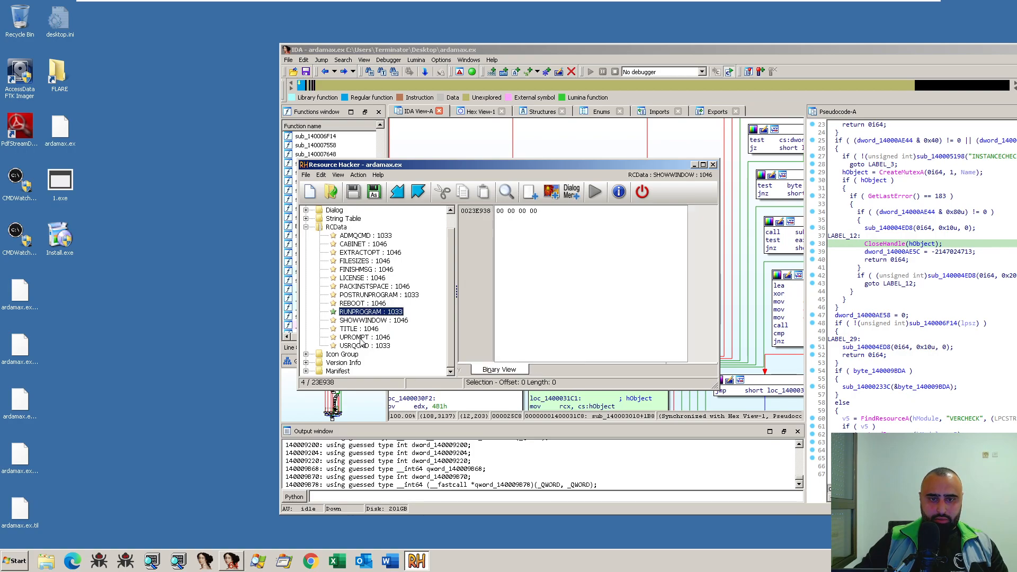
key("Up")
key("Up")
key("Up")
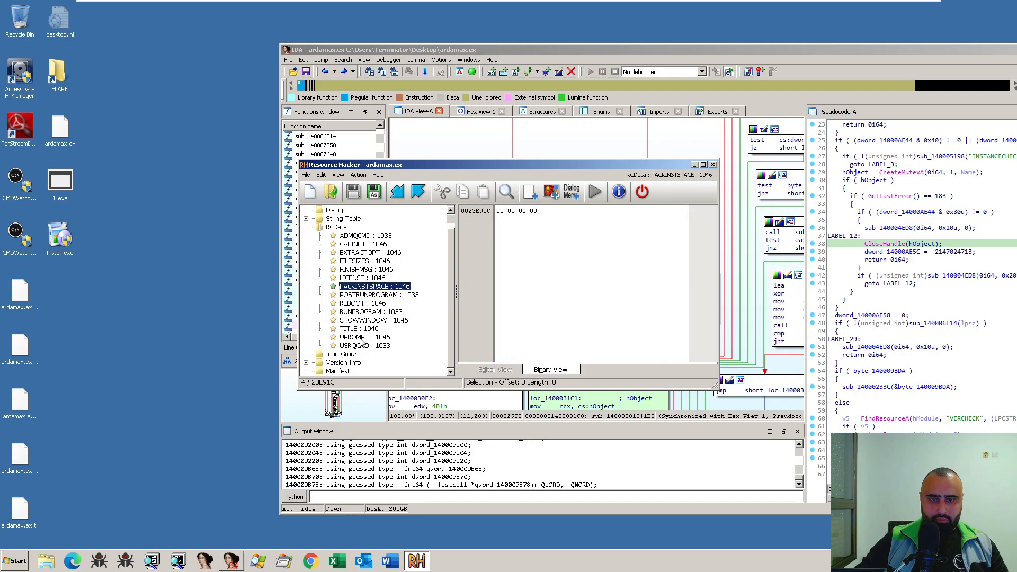
key("Up")
key("Up")
key("Up")
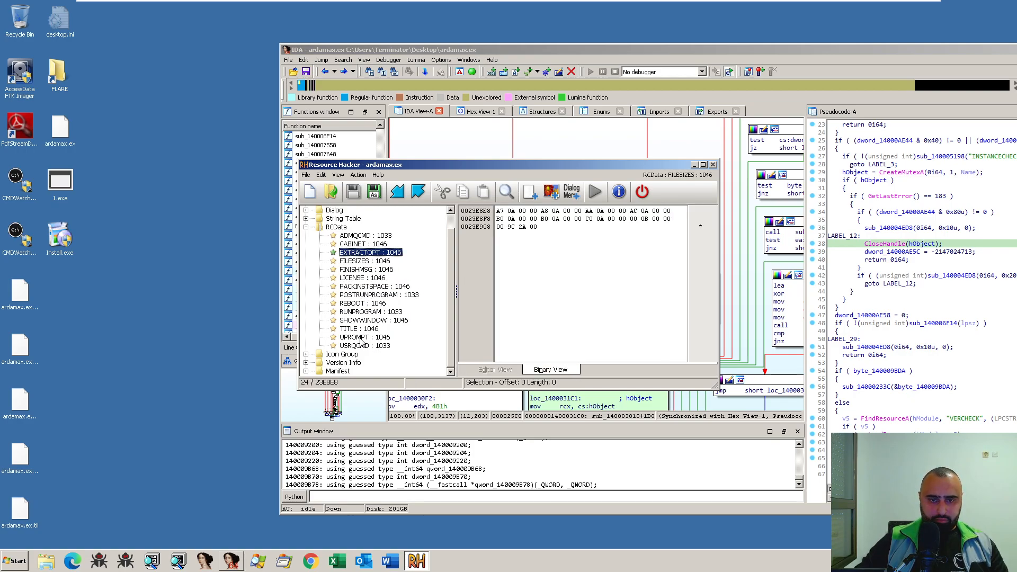
key("Up")
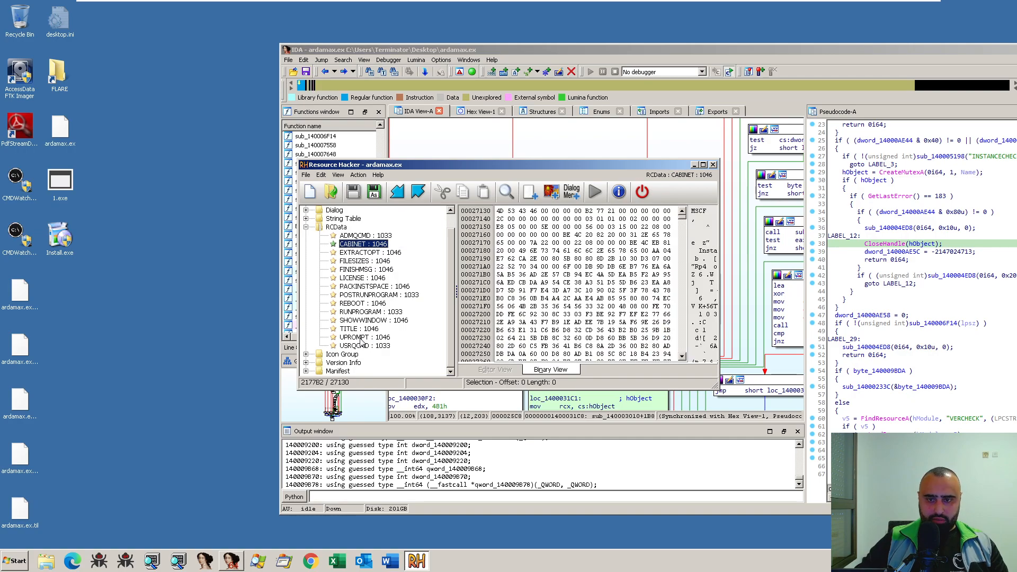
key("Up")
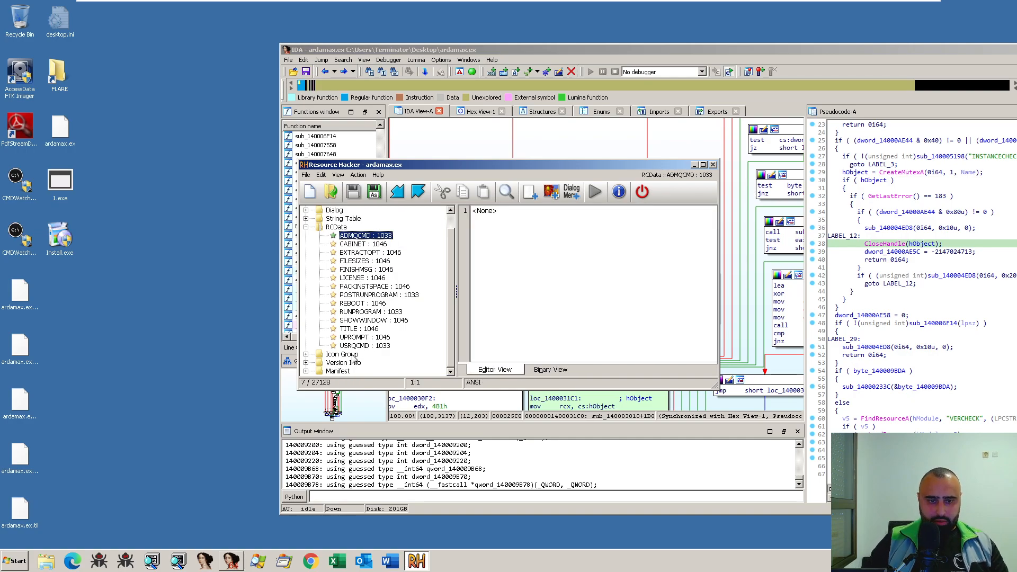
- View the 3000 : 1033 icon group, and read the 1 : 1033 version info in an enlarged Resource Hacker window
double_click(355, 354)
left_click(373, 354)
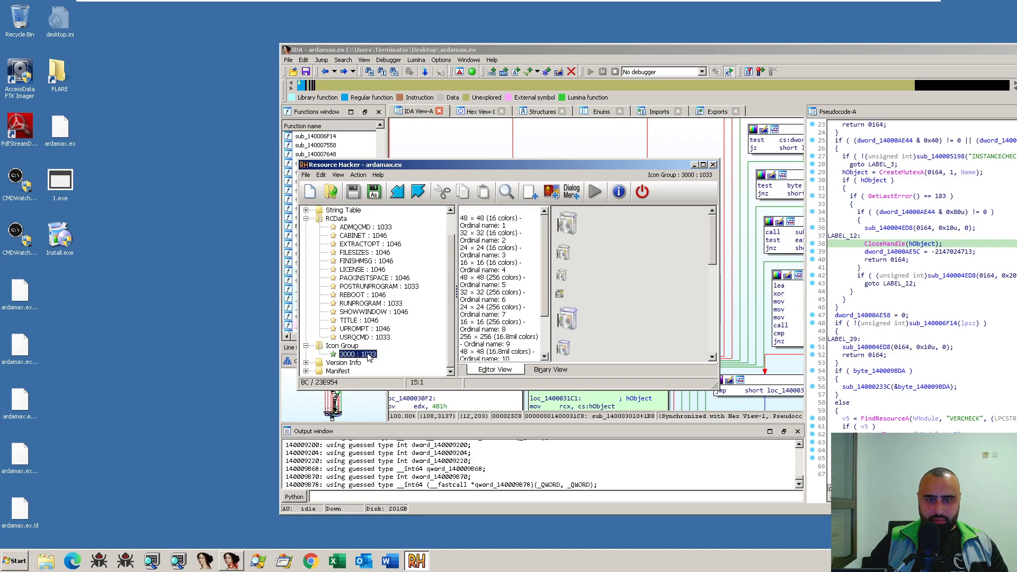
double_click(345, 363)
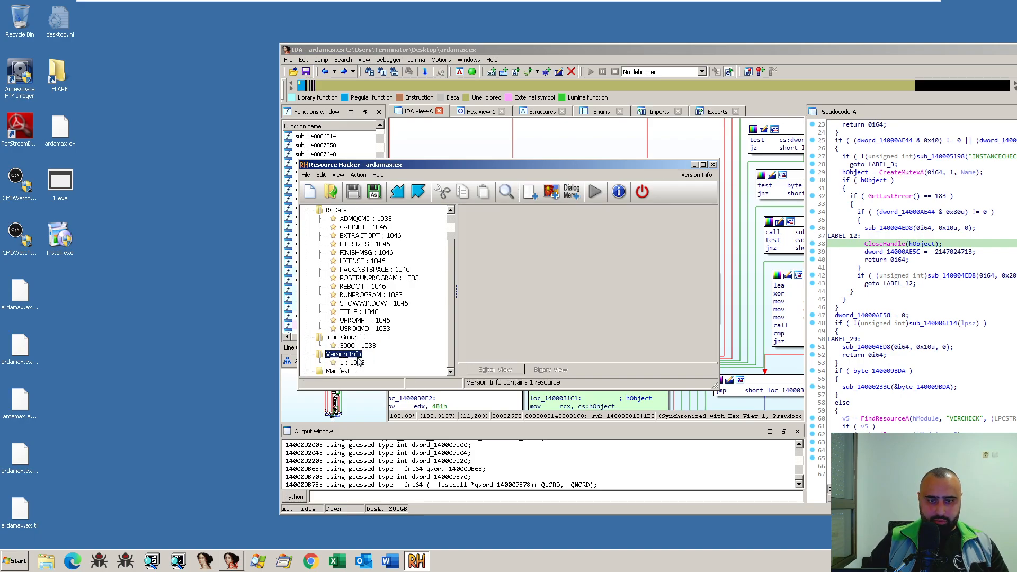
left_click(354, 362)
left_click(610, 299)
left_click_drag(716, 383, 756, 417)
scroll(672, 361, "down", 2)
scroll(672, 361, "up", 2)
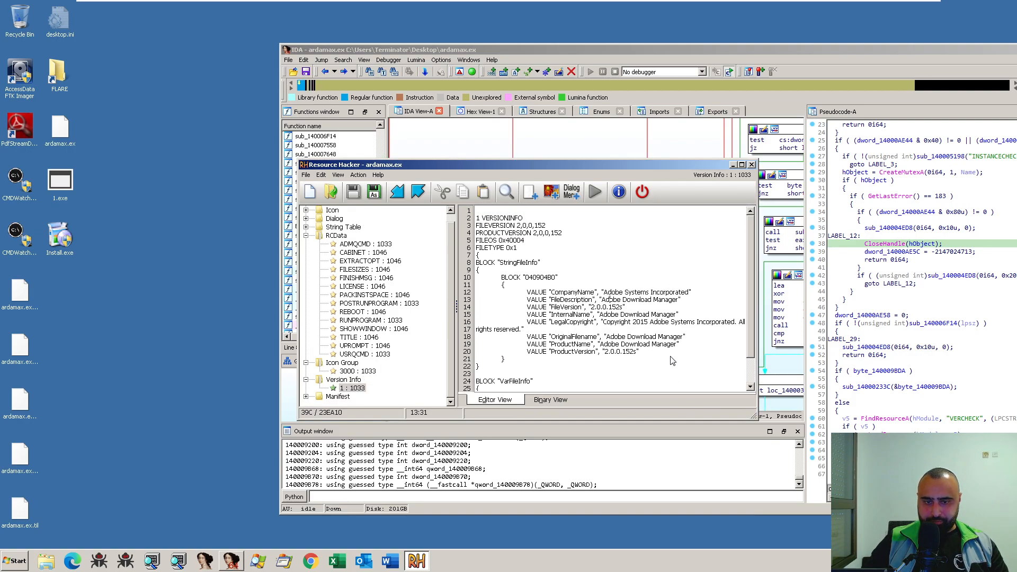
scroll(400, 368, "down", 2)
- Expand the Manifest resources and read through the 1 : 1033 manifest
double_click(350, 396)
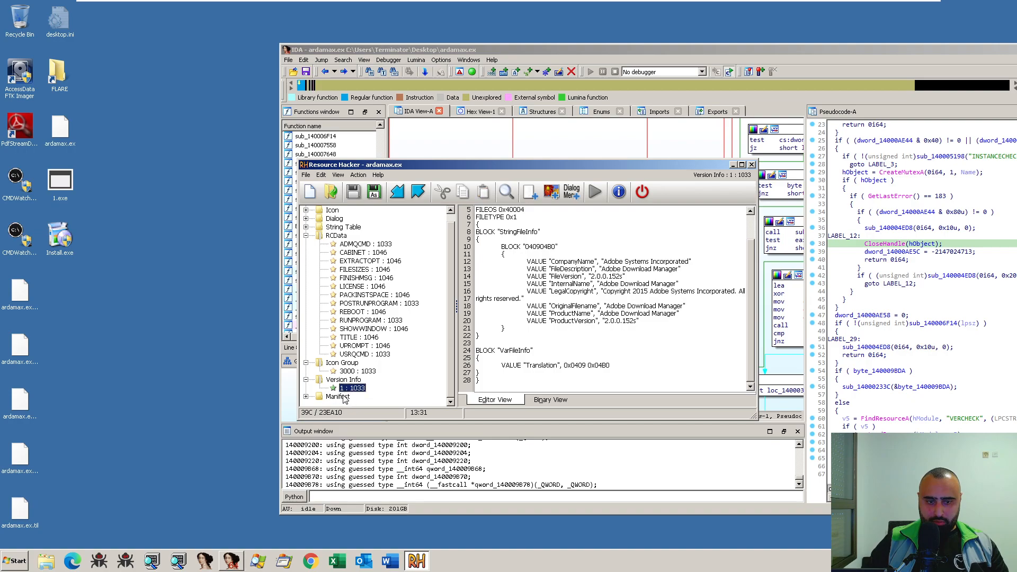
left_click(352, 397)
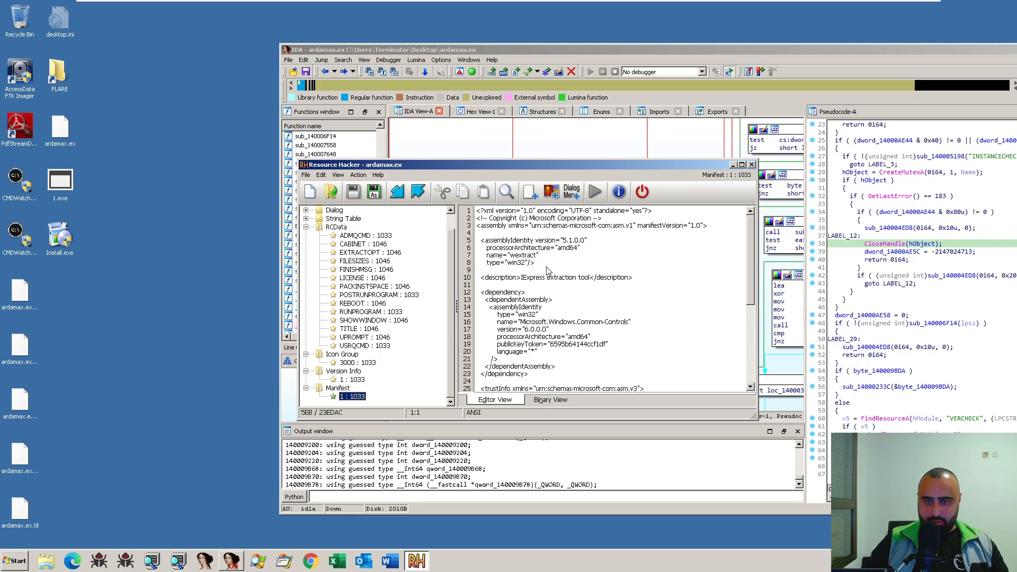
left_click(587, 331)
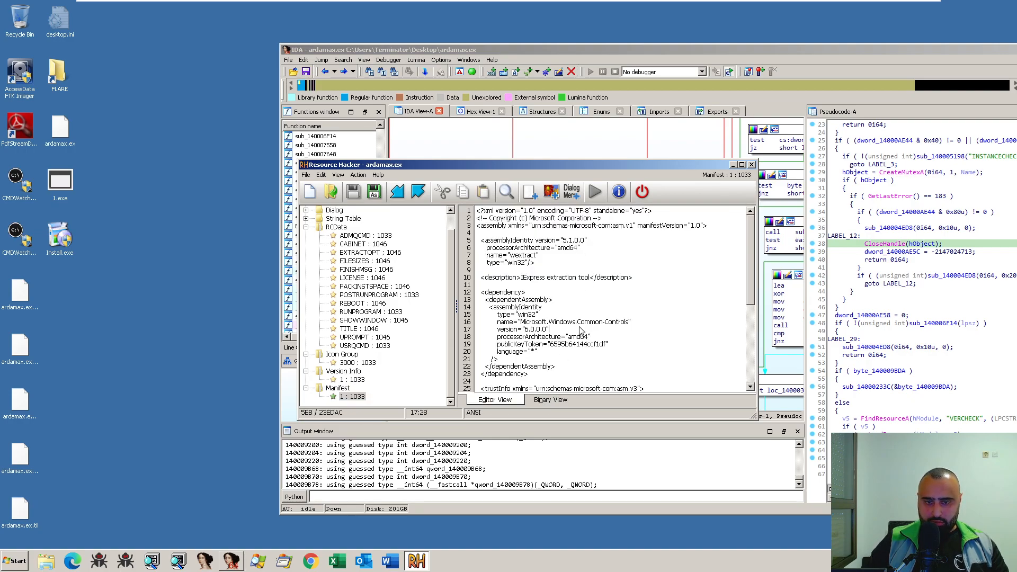
scroll(587, 331, "down", 7)
scroll(587, 330, "up", 7)
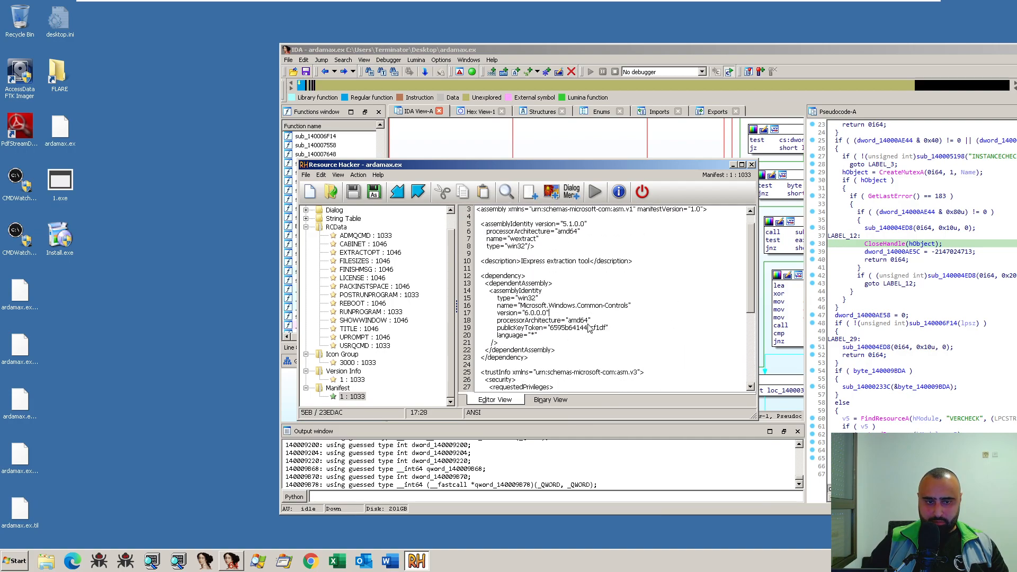
- Switch back to IDA, maximize its window, and locate the INSTANCECHECK argument of sub_140005198 in the pseudocode and graph
left_click(534, 153)
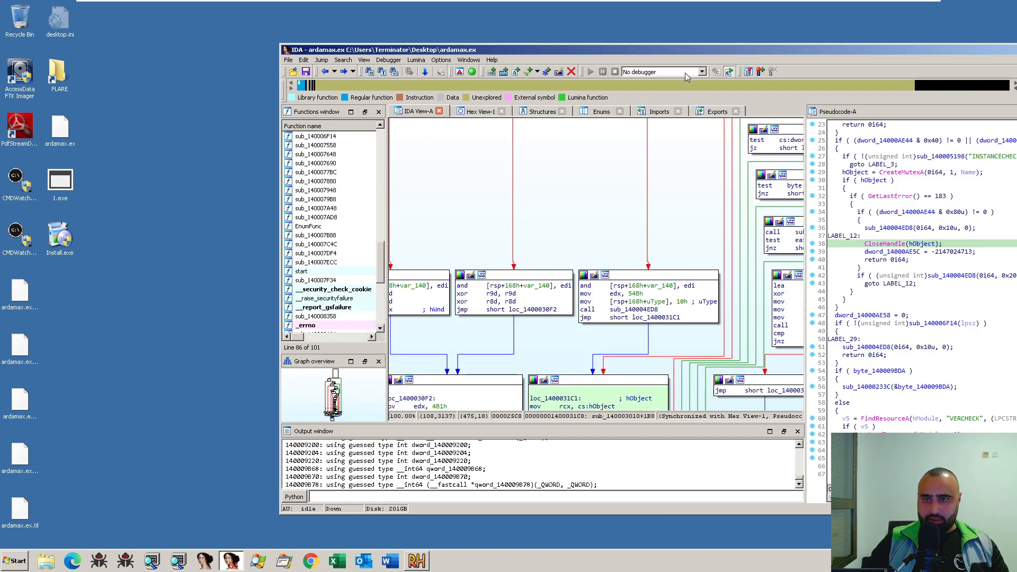
double_click(689, 49)
left_click_drag(403, 171, 296, 284)
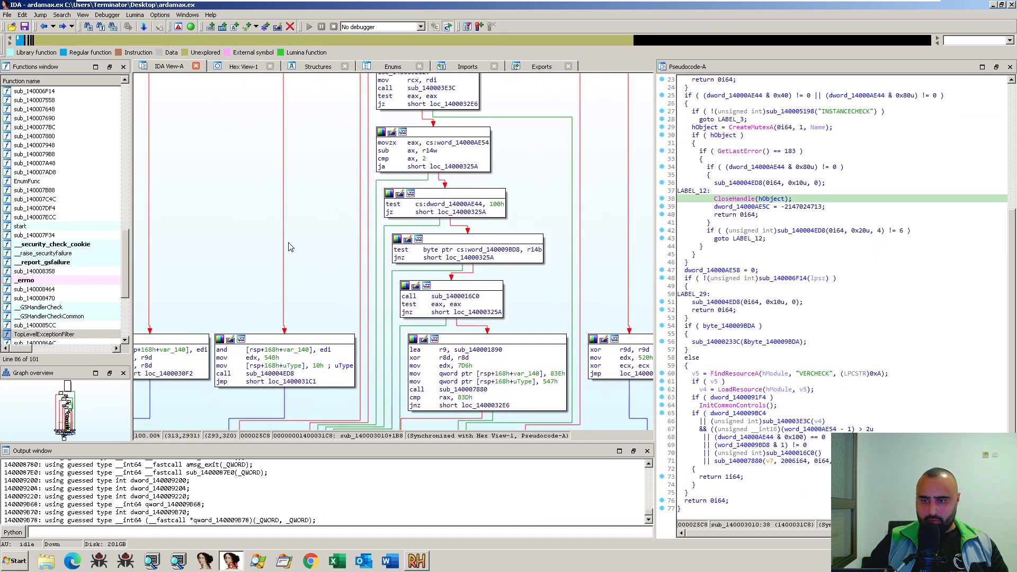
scroll(297, 286, "down", 8)
left_click(845, 118)
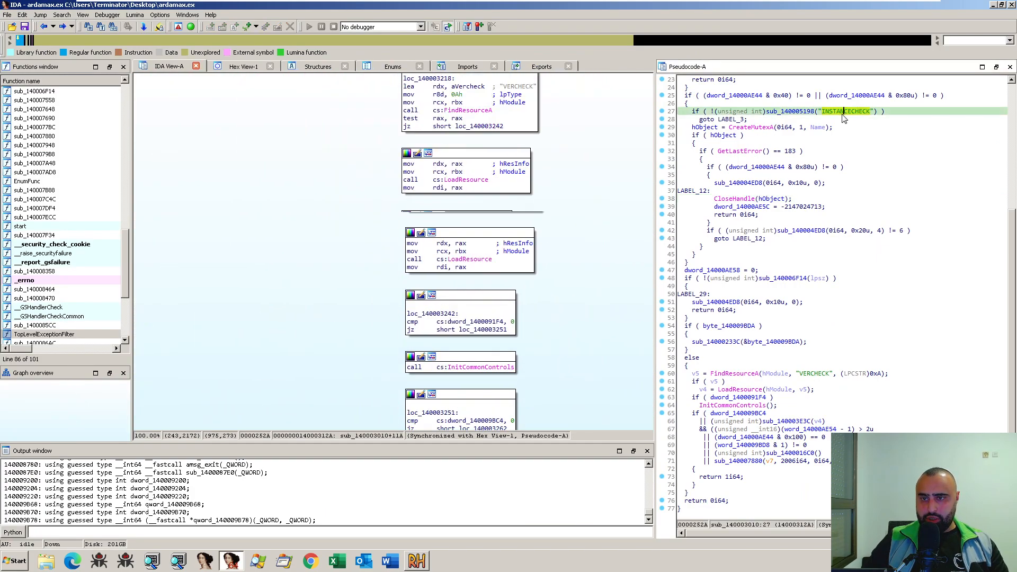
mouse_move(822, 112)
left_mouse_down()
mouse_move(870, 113)
mouse_move(824, 117)
left_mouse_up()
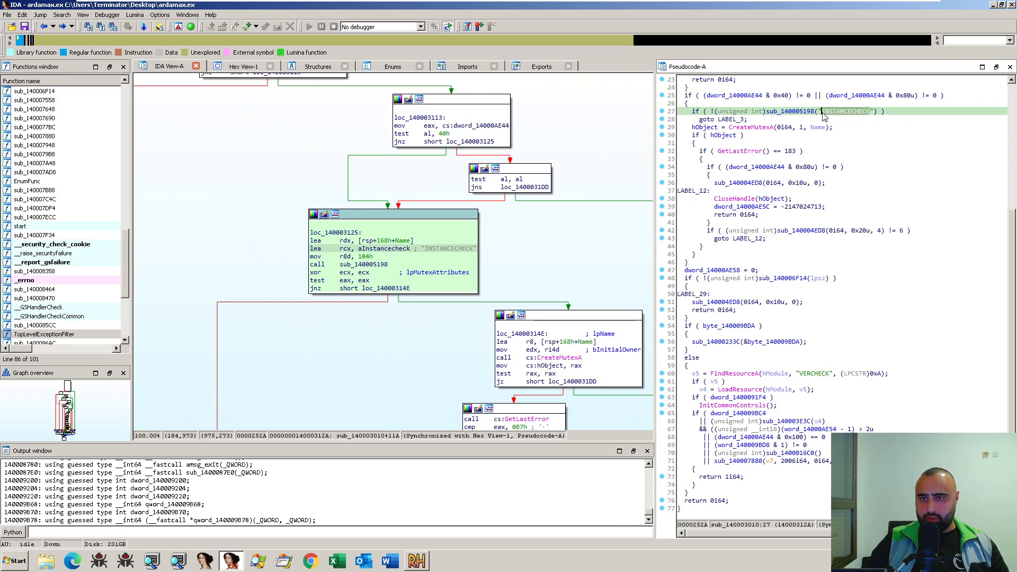
- Switch to Resource Hacker, expand the String Table resources, and read the 1033 and 1046 entries of tables 63 and 83
left_click(417, 561)
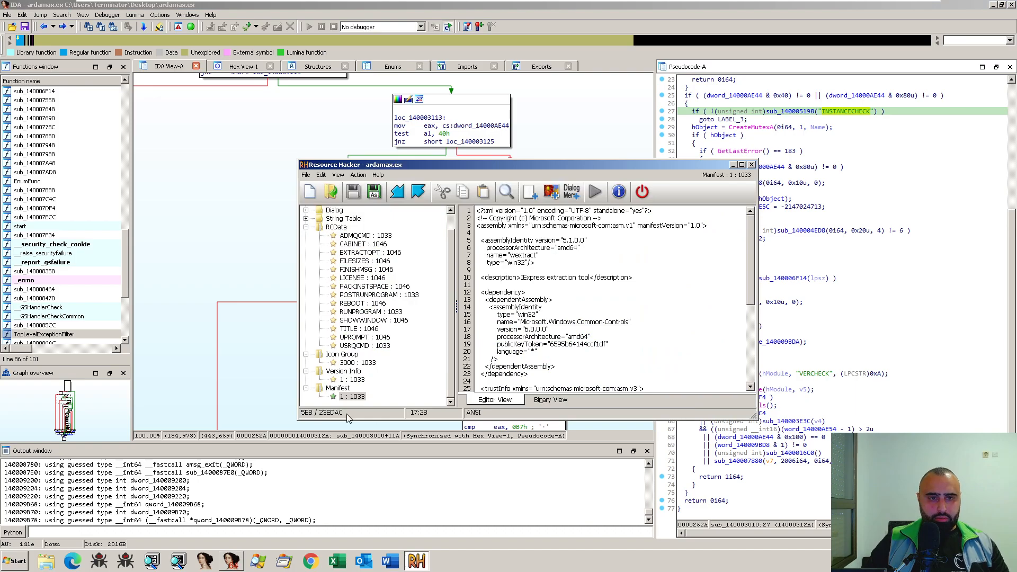
double_click(345, 219)
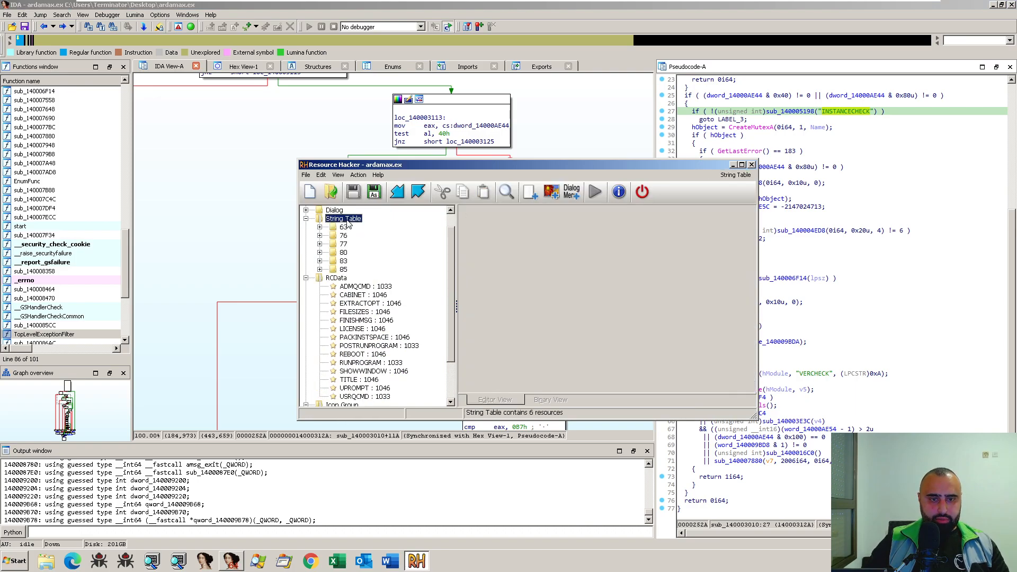
double_click(344, 228)
left_click(361, 236)
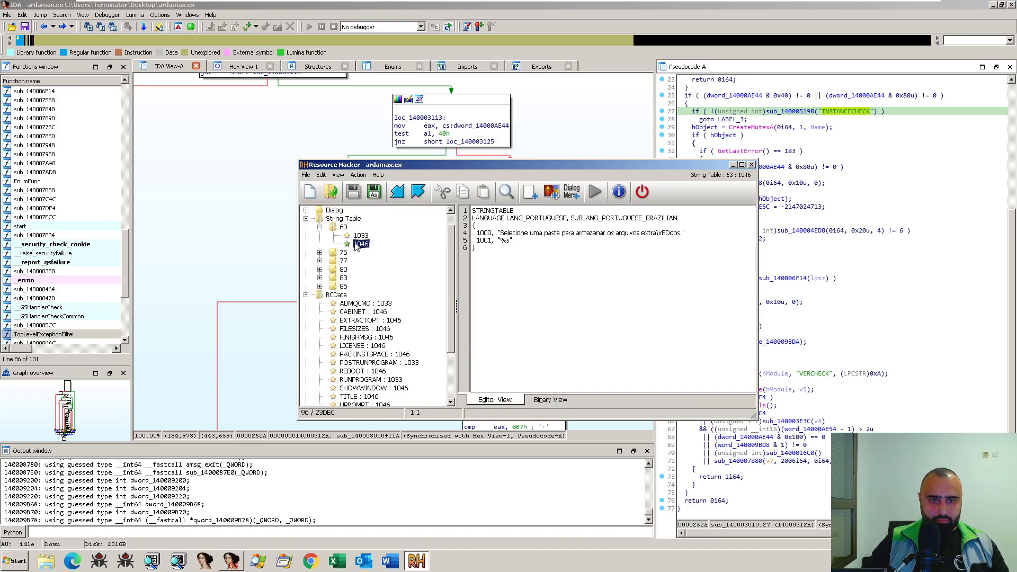
double_click(344, 278)
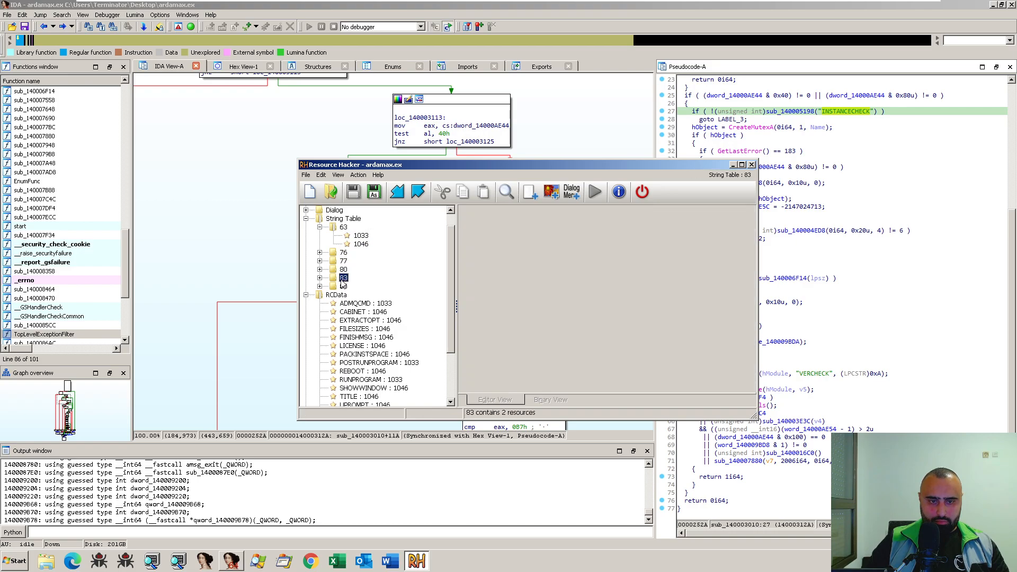
left_click(361, 288)
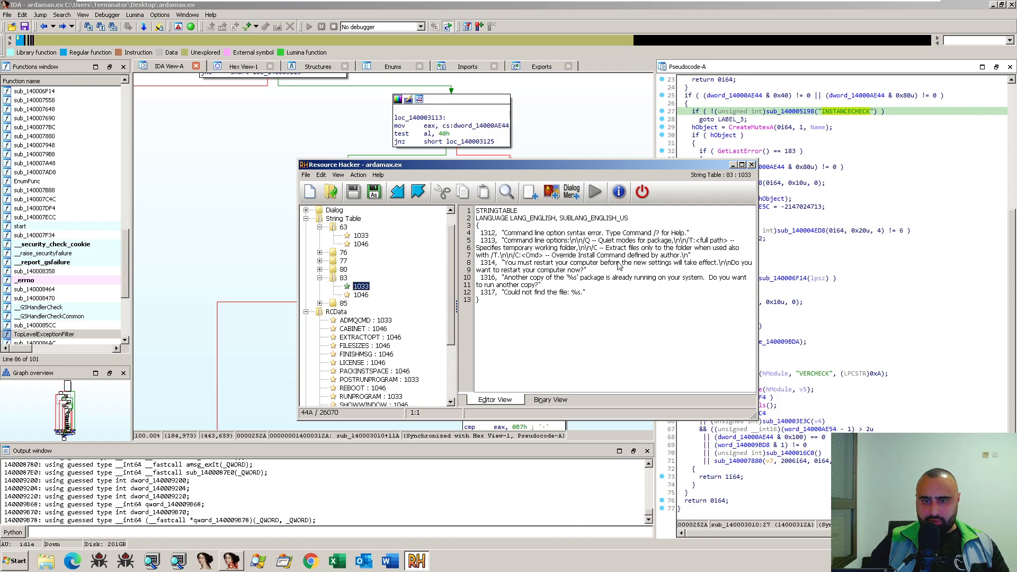
left_click(361, 295)
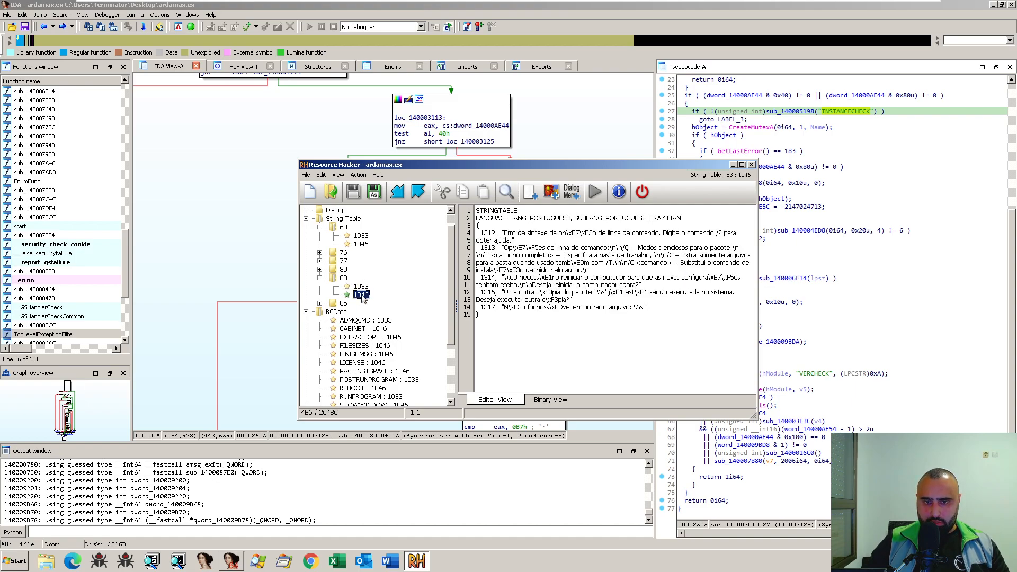
- Read the 1033 strings of tables 80 and 77, both language entries of table 76, and the 1033 entry of table 63
left_click(343, 270)
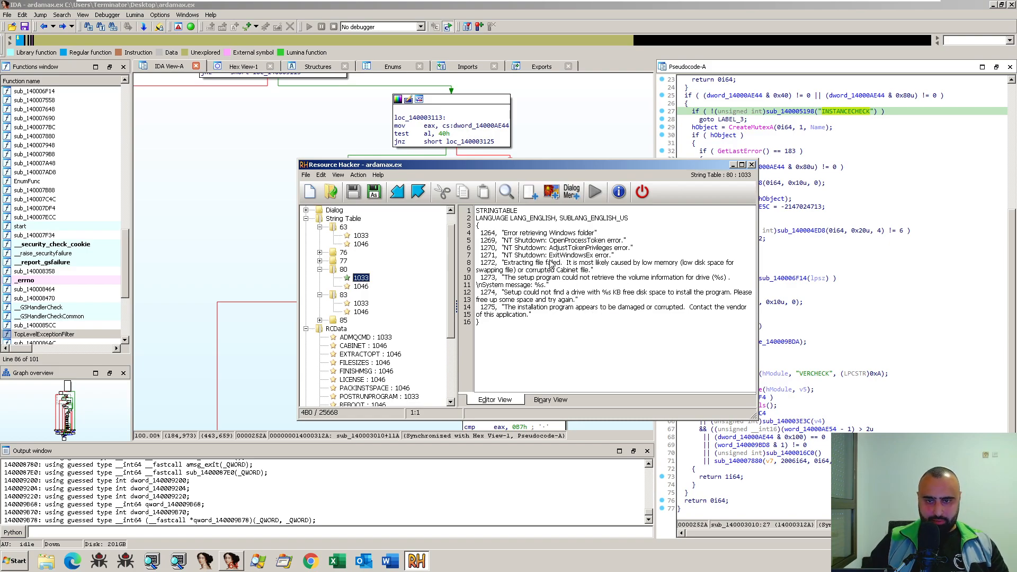
double_click(343, 261)
left_click(362, 270)
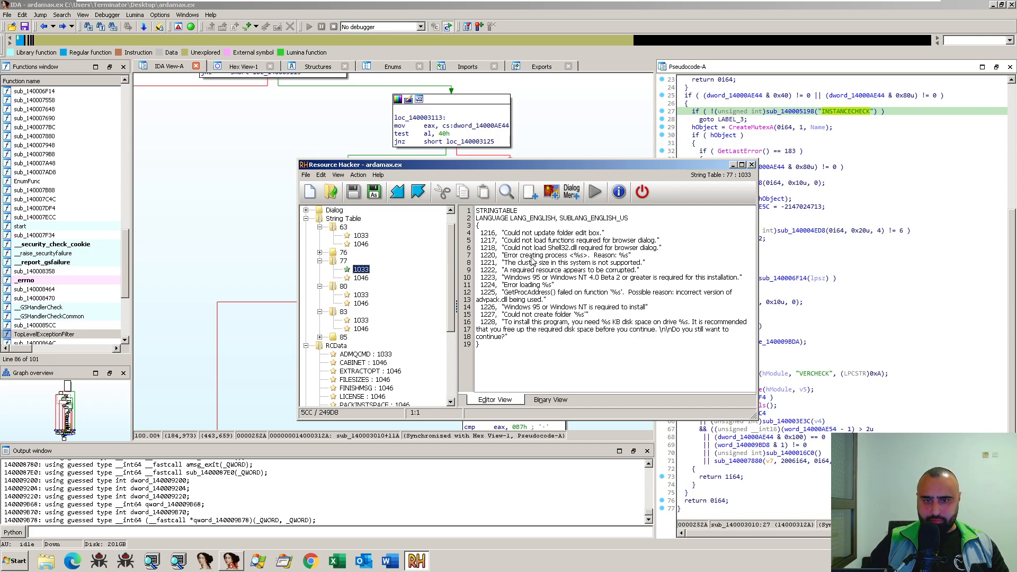
double_click(344, 253)
left_click(360, 261)
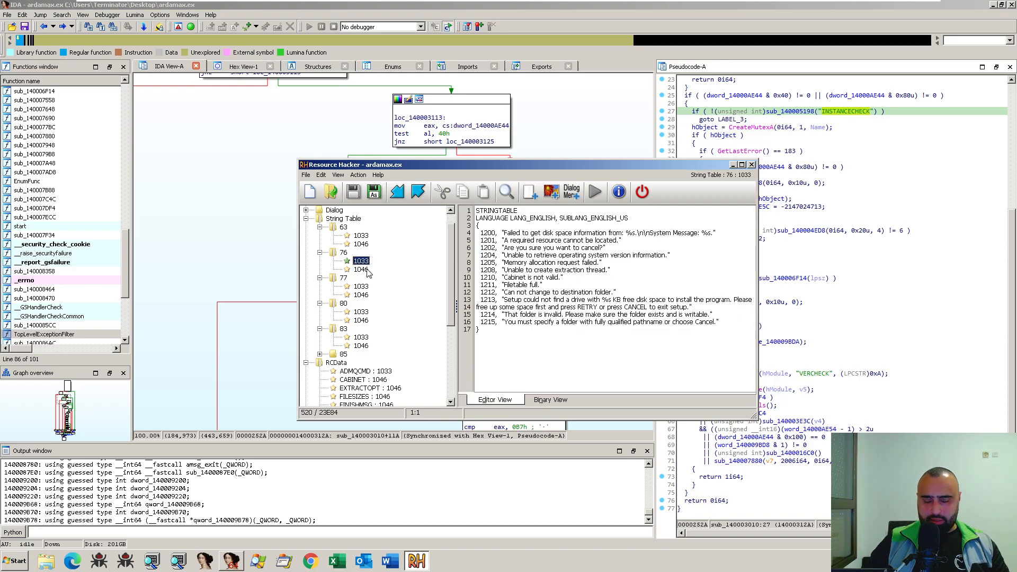
left_click(362, 271)
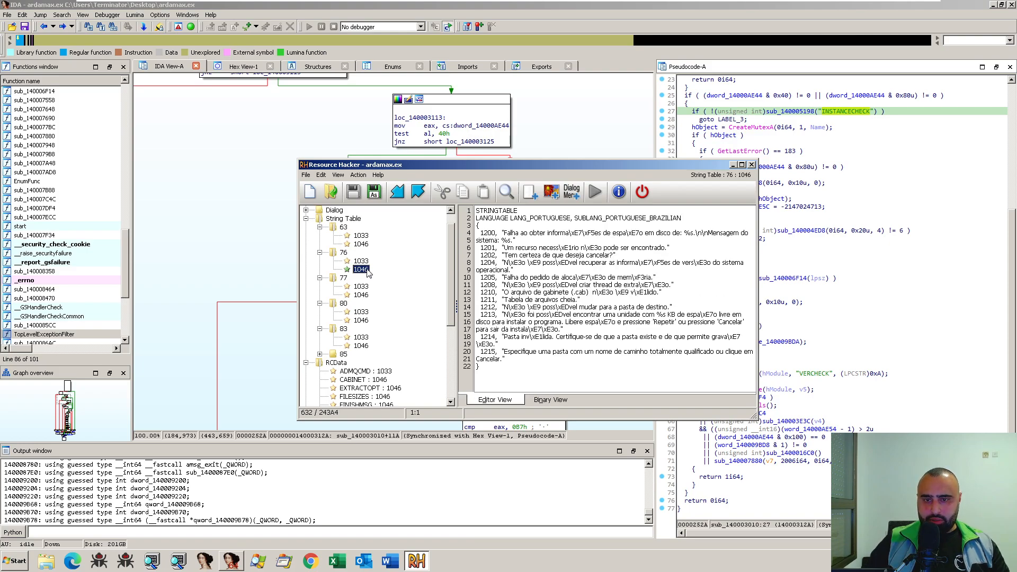
left_click(362, 237)
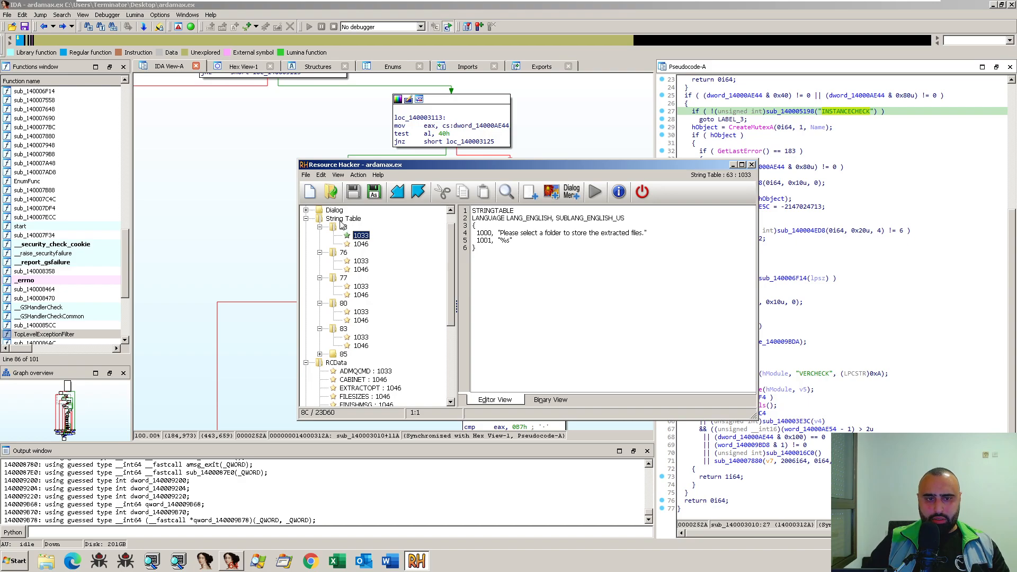
- Expand string table 85 and read its 1033 and 1046 entries
scroll(369, 247, "down", 3)
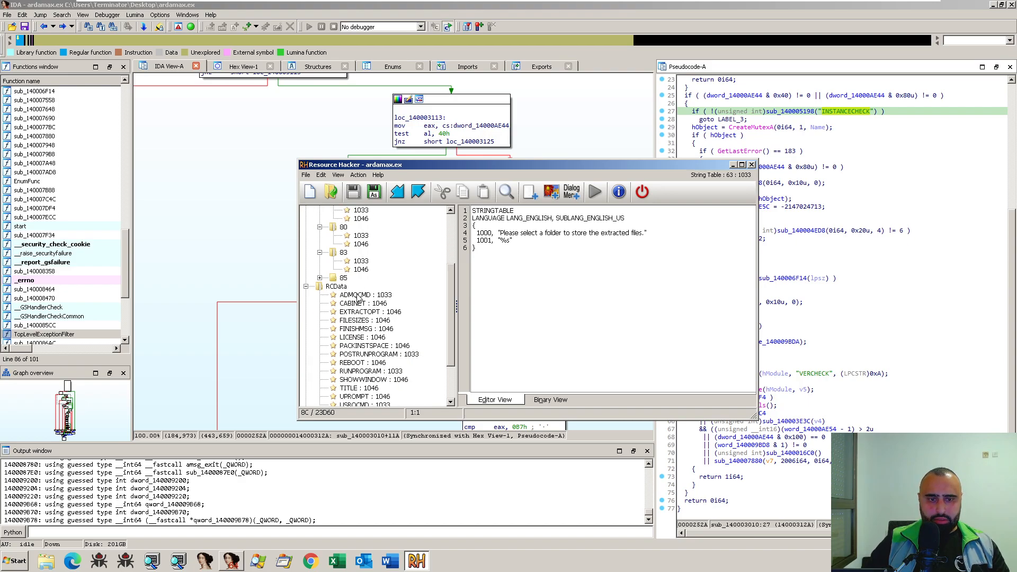
left_click(365, 295)
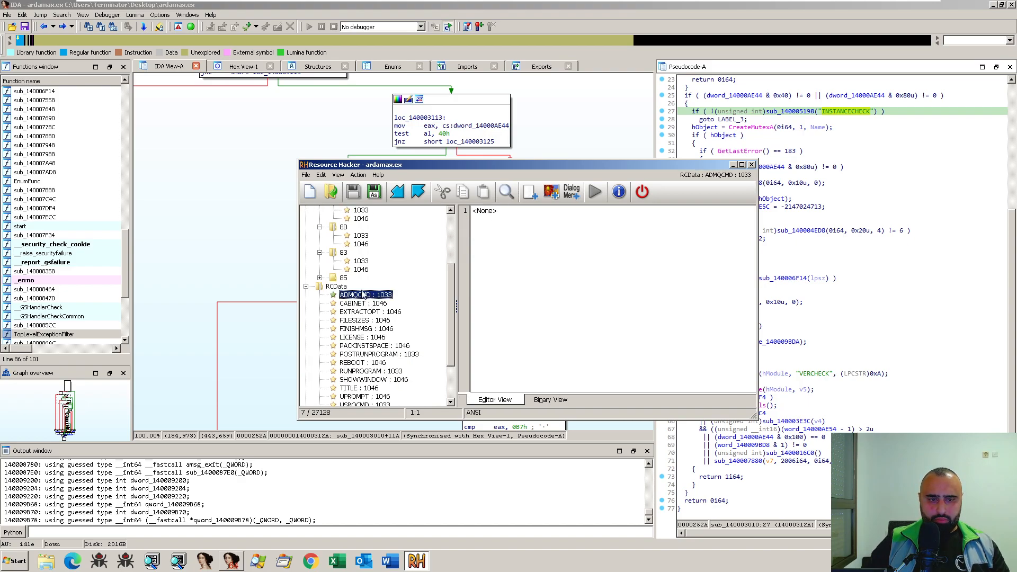
double_click(342, 278)
left_click(362, 286)
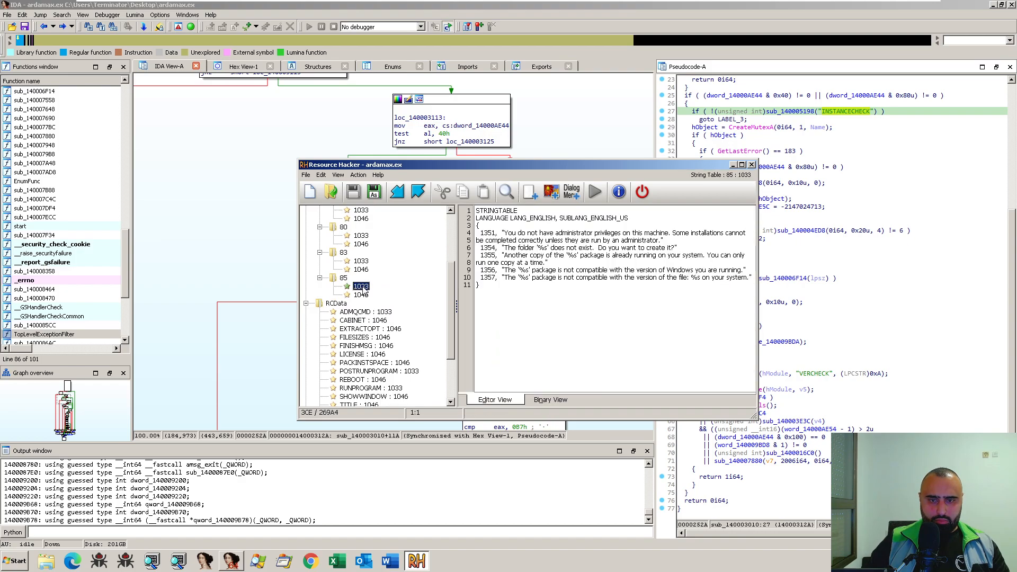
left_click(365, 295)
scroll(364, 297, "down", 1)
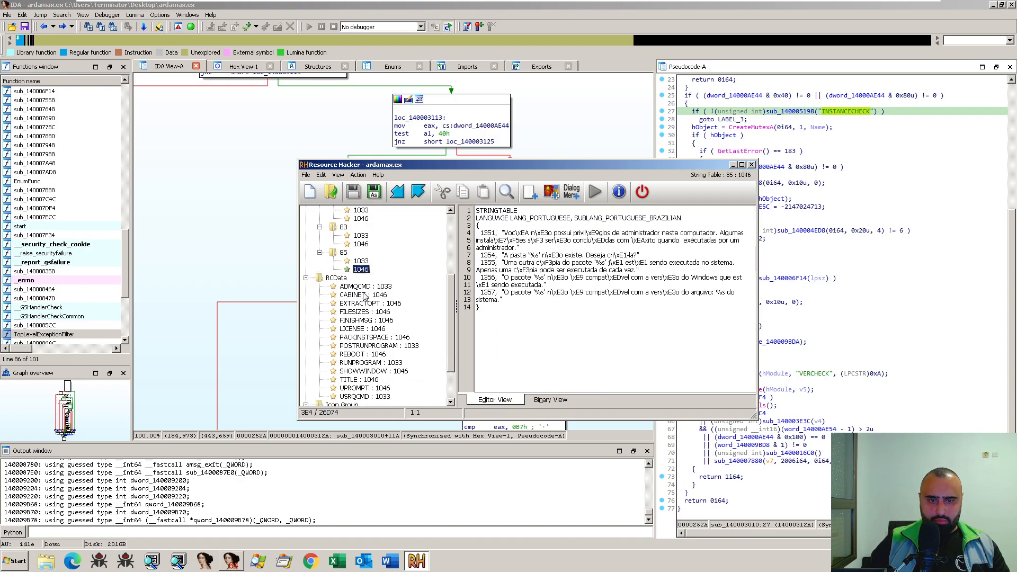
- Go through the RCData entries again in order, from ADMQCMD : 1033 down to TITLE : 1046
left_click(375, 287)
scroll(377, 290, "down", 1)
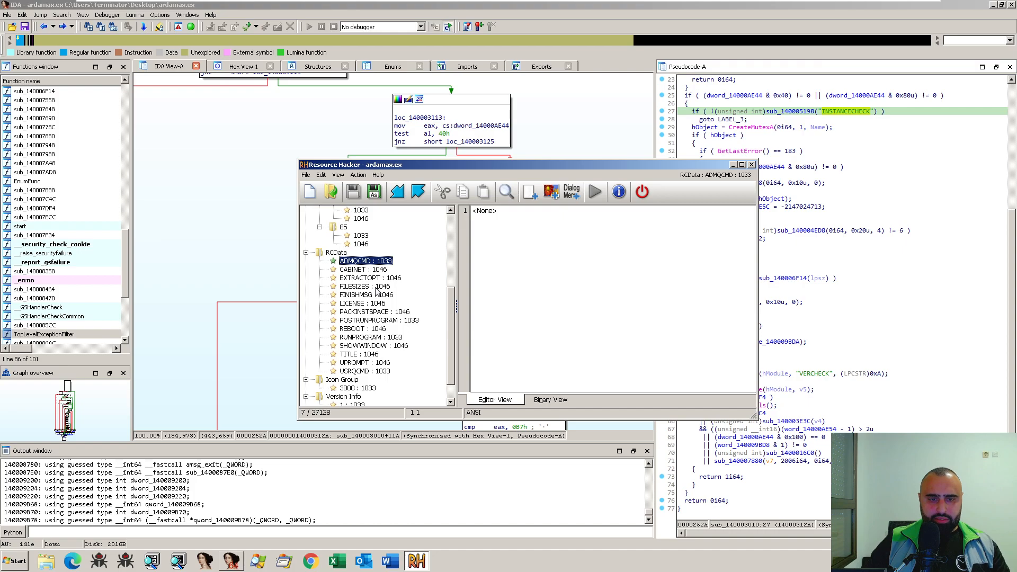
key("Down")
key("Down")
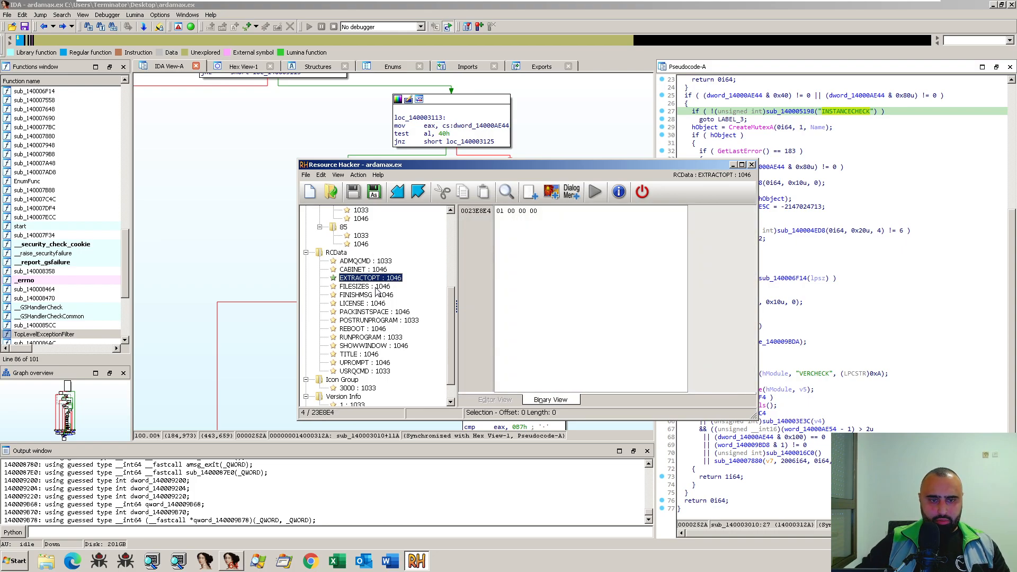
key("Down")
key("Down")
key("Down")
key("Down")
key("Down")
key("Down")
key("Down")
key("Down")
key("Down")
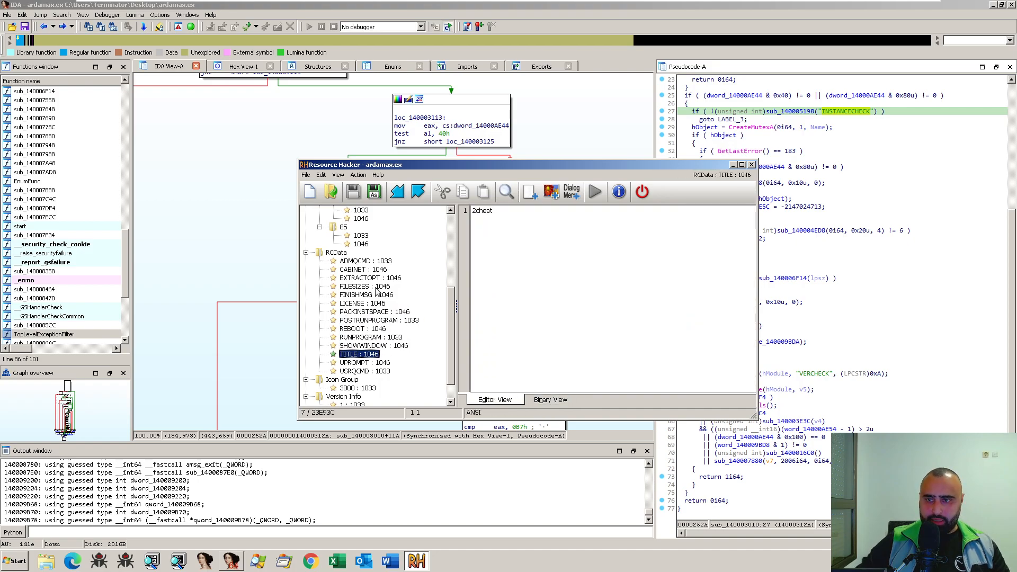
- Move the Resource Hacker window aside, switch to IDA, and locate the TITLE and EXTRACTOPT lookups in the sub_140003010 pseudocode
left_click_drag(545, 163, 317, 160)
scroll(860, 290, "up", 4)
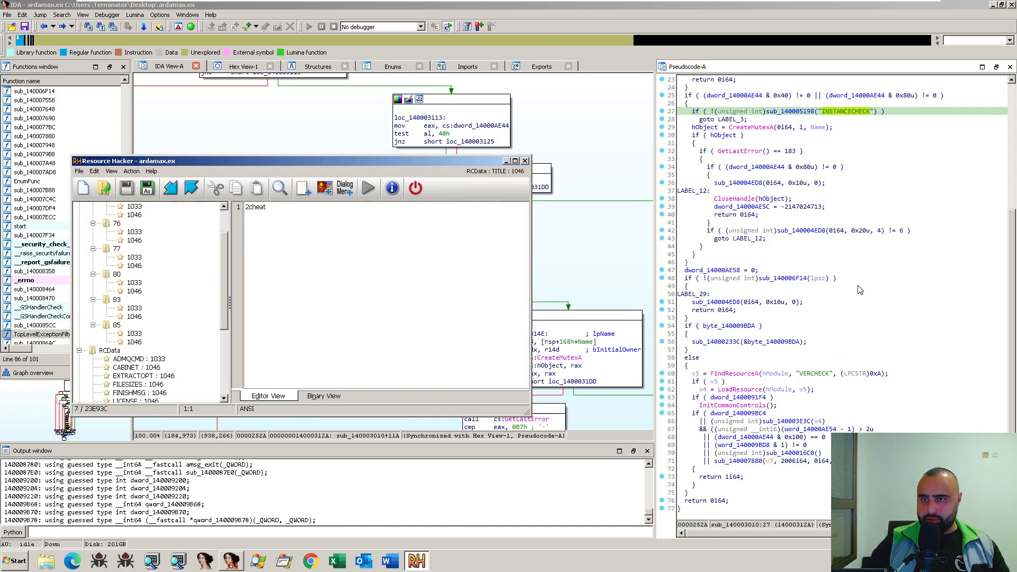
left_click(858, 287)
scroll(859, 287, "up", 7)
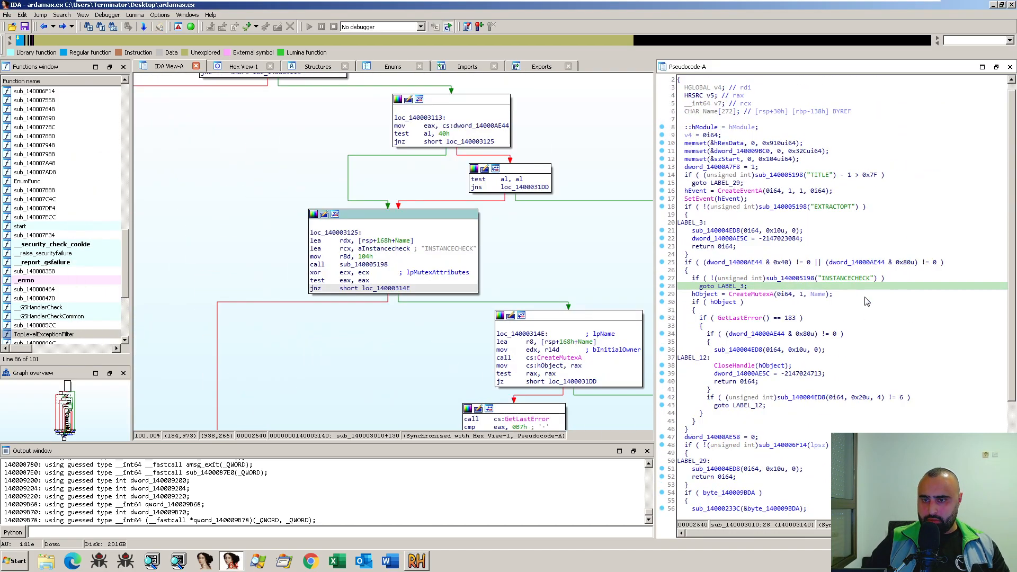
left_click(818, 175)
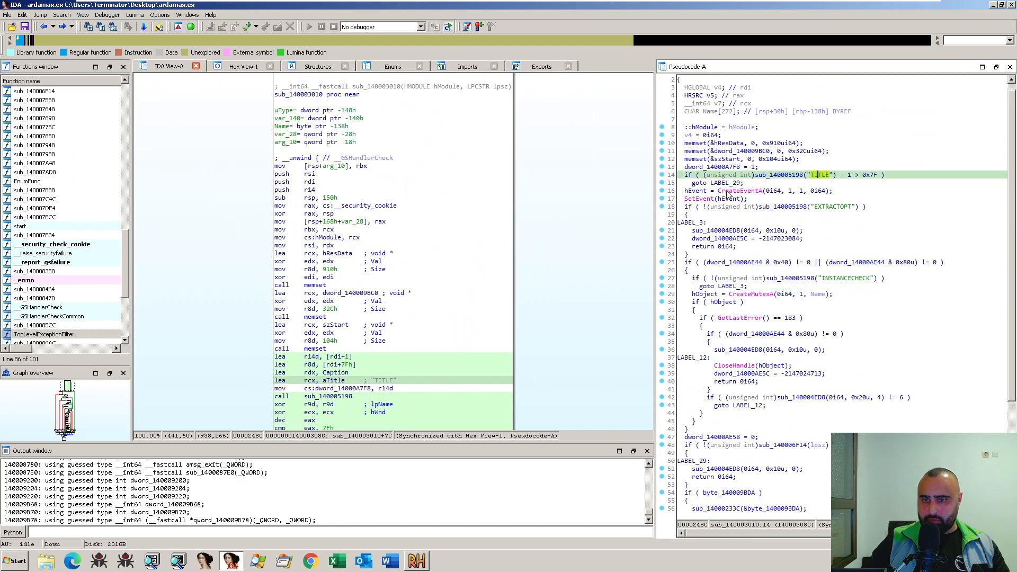
left_click(838, 208)
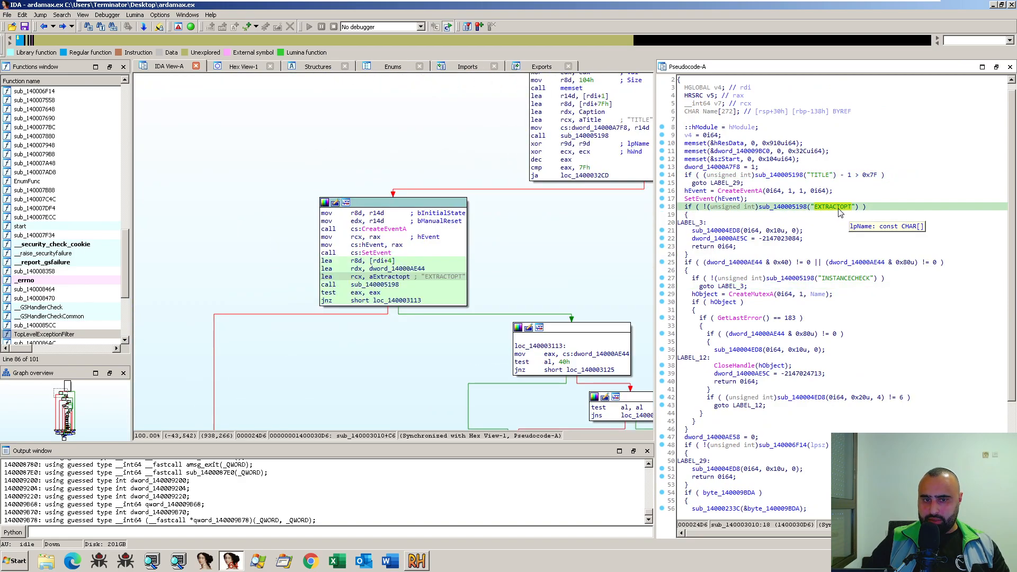
left_click(577, 287)
left_click(446, 280)
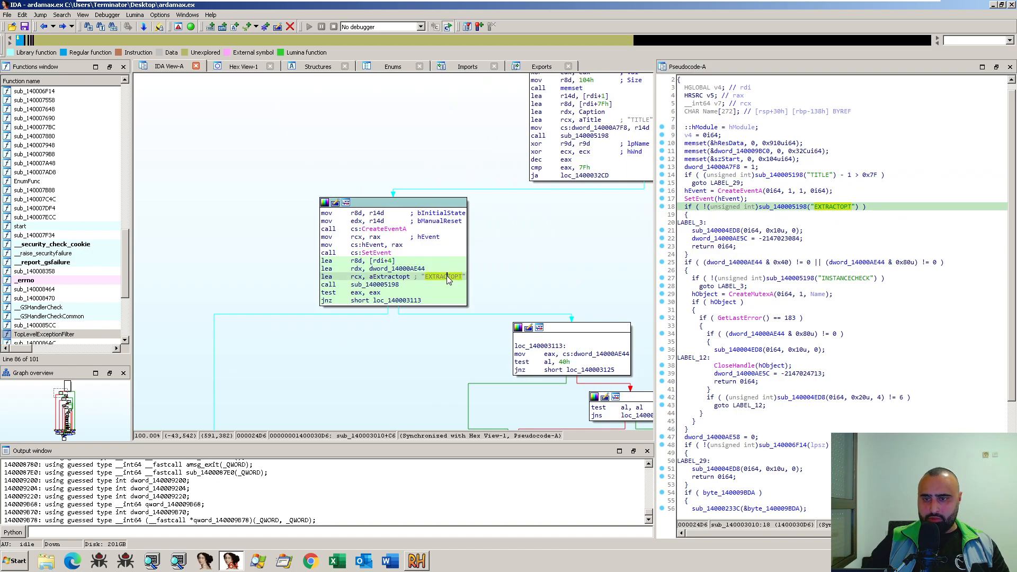
- Switch to Resource Hacker and view the EXTRACTOPT : 1046 data under RCData
key("alt+Tab")
scroll(171, 325, "down", 2)
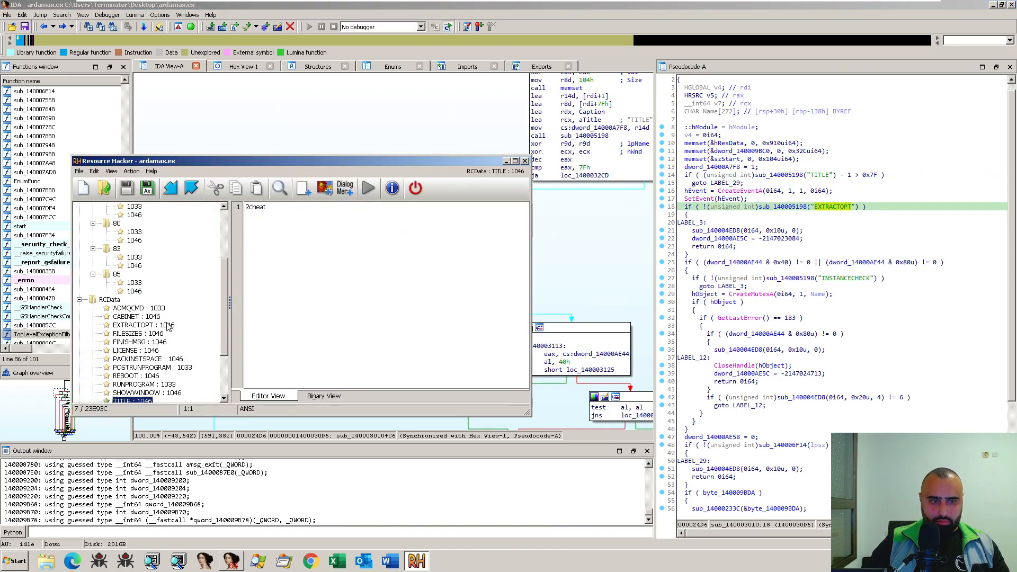
scroll(153, 324, "down", 1)
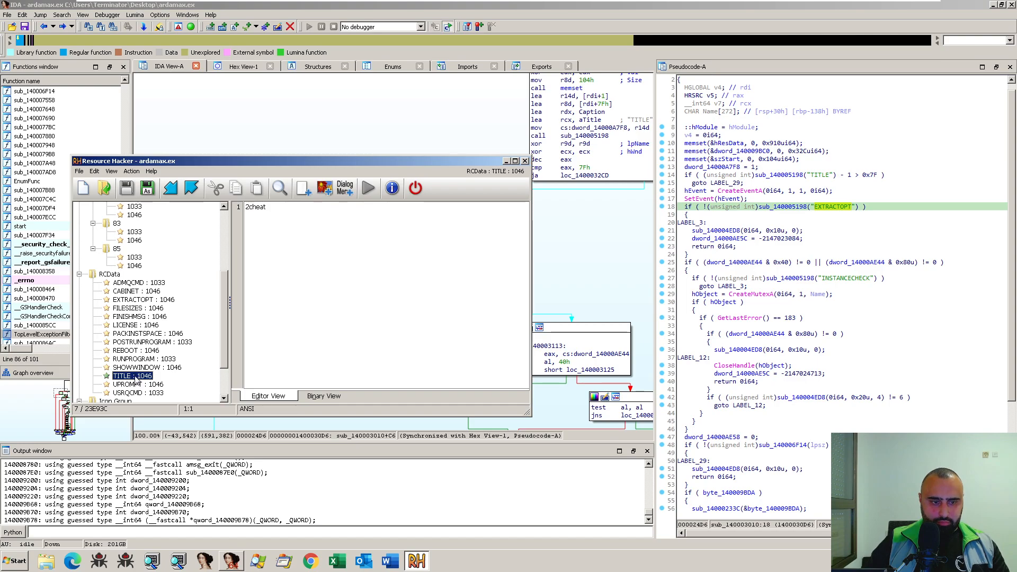
left_click(139, 302)
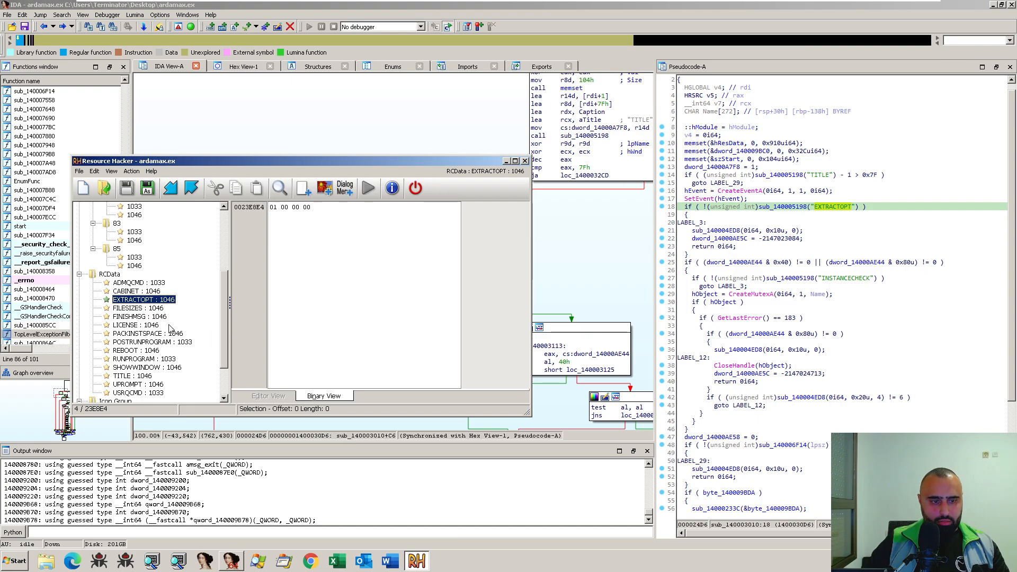
scroll(169, 329, "down", 2)
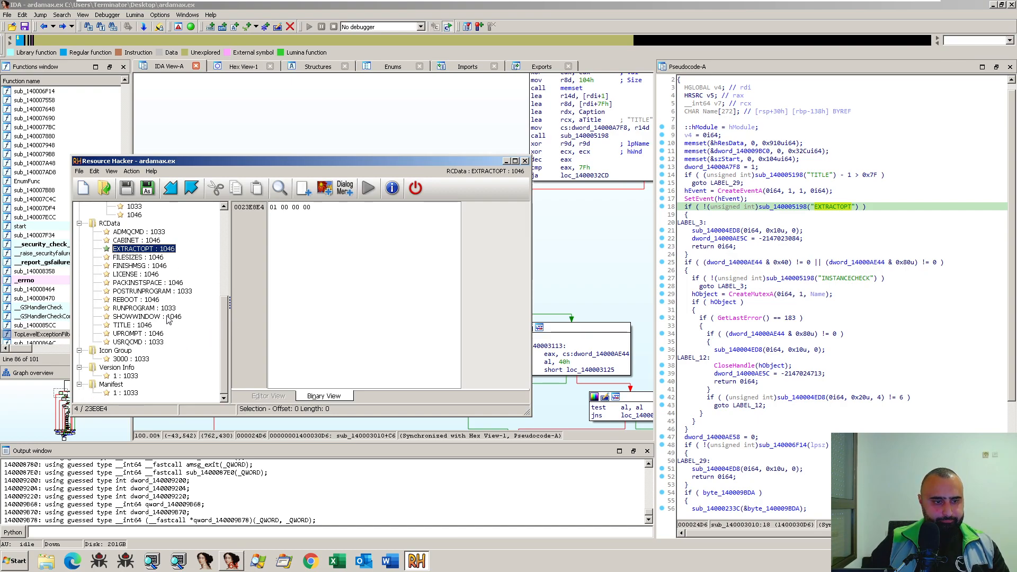
- Locate the INSTANCECHECK lookup in IDA, and inspect the CABINET : 1046 resource and its name in Resource Hacker
left_click(841, 280)
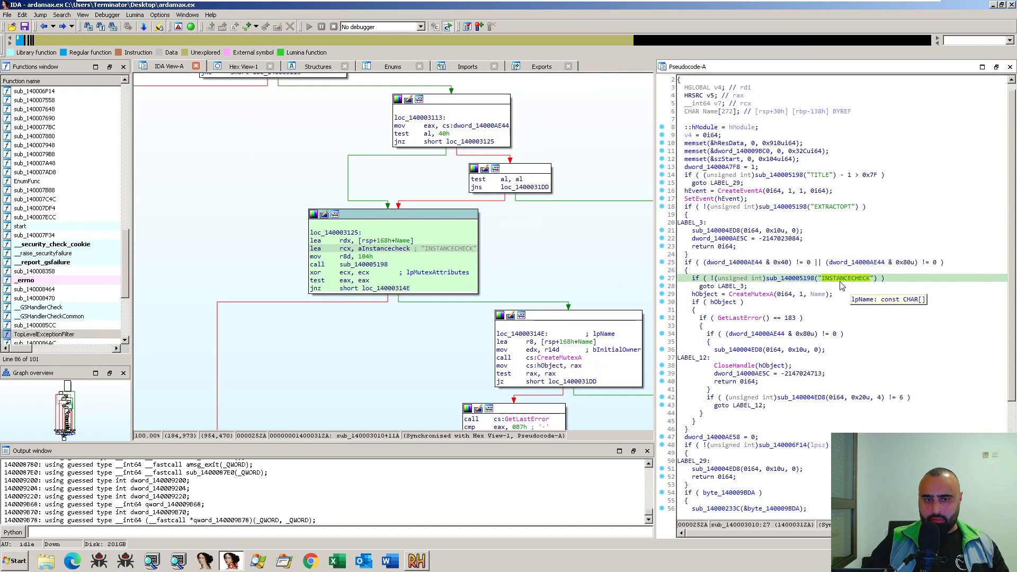
key("alt+Tab")
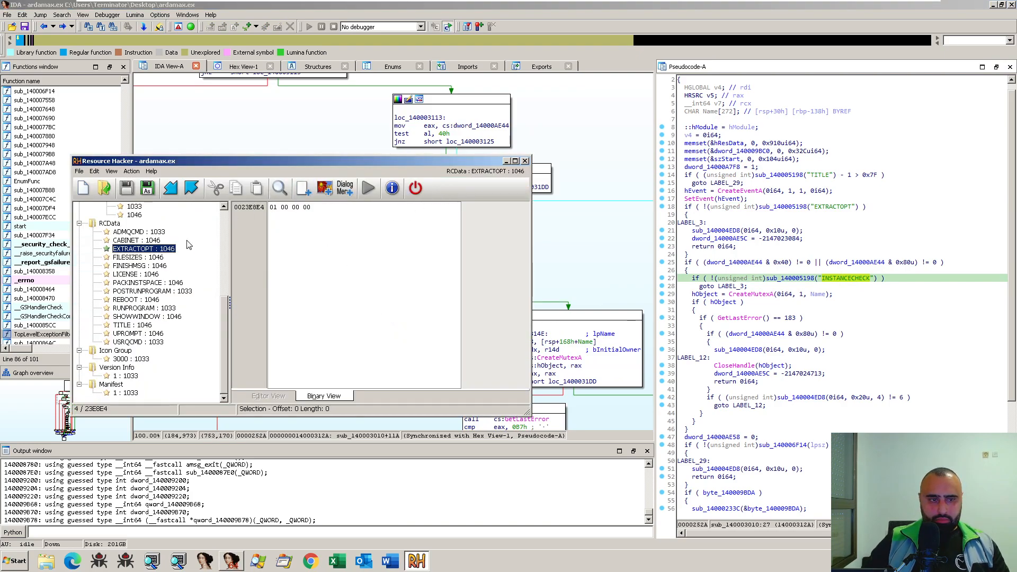
left_click(136, 241)
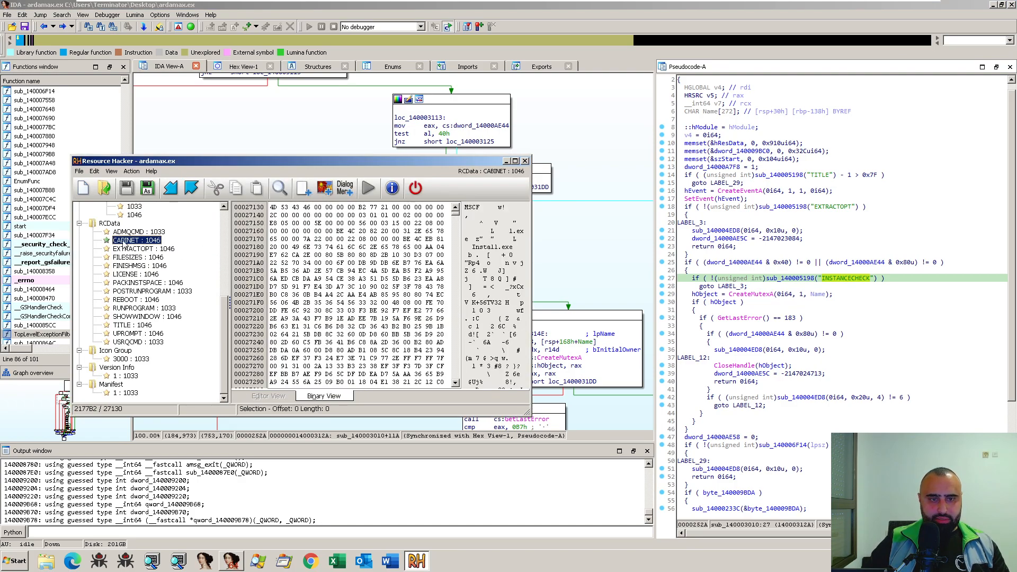
right_click(124, 245)
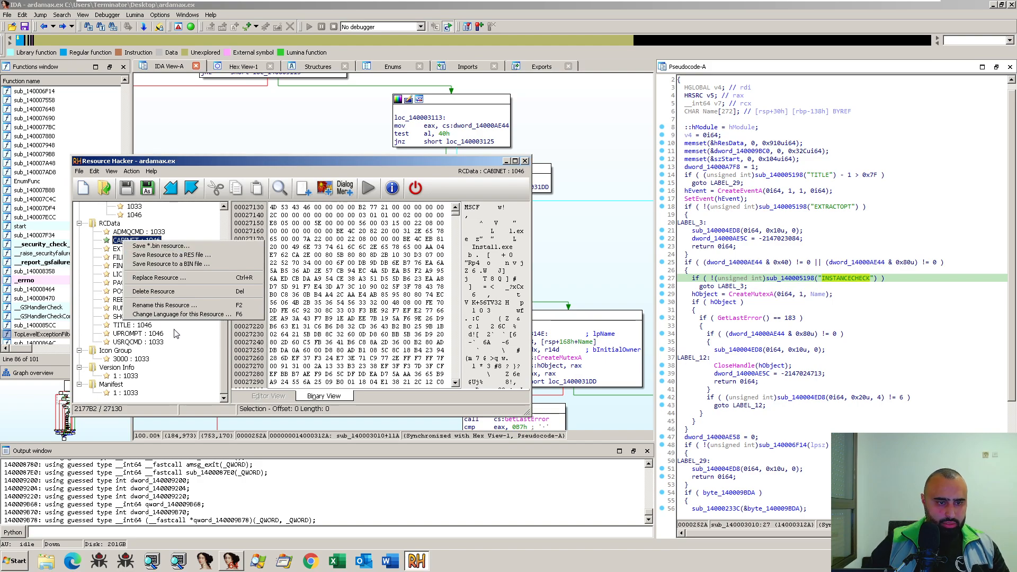
left_click(171, 307)
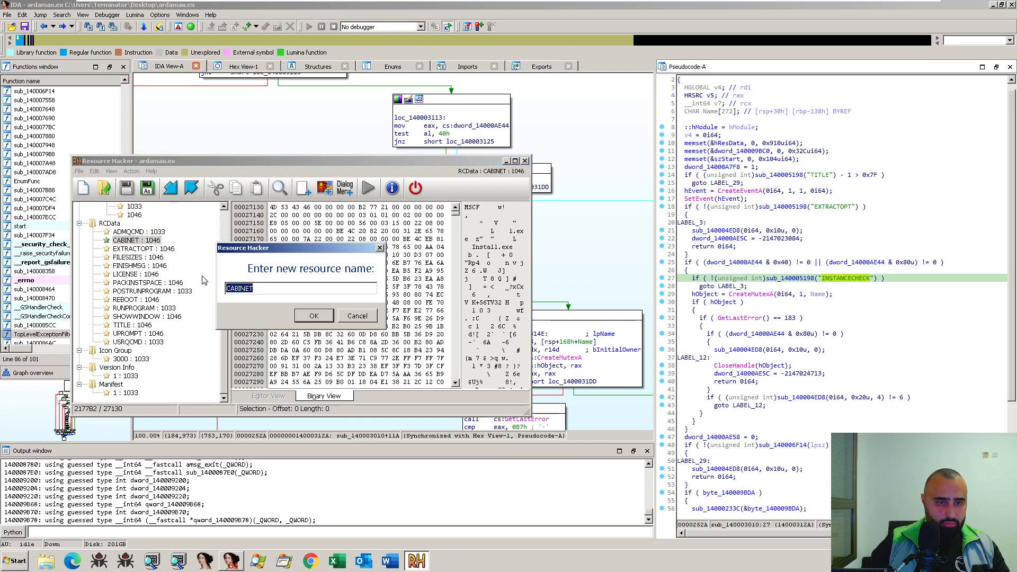
left_click(347, 317)
- Return to IDA and jump to the start entry point
left_click(506, 161)
scroll(605, 212, "up", 5)
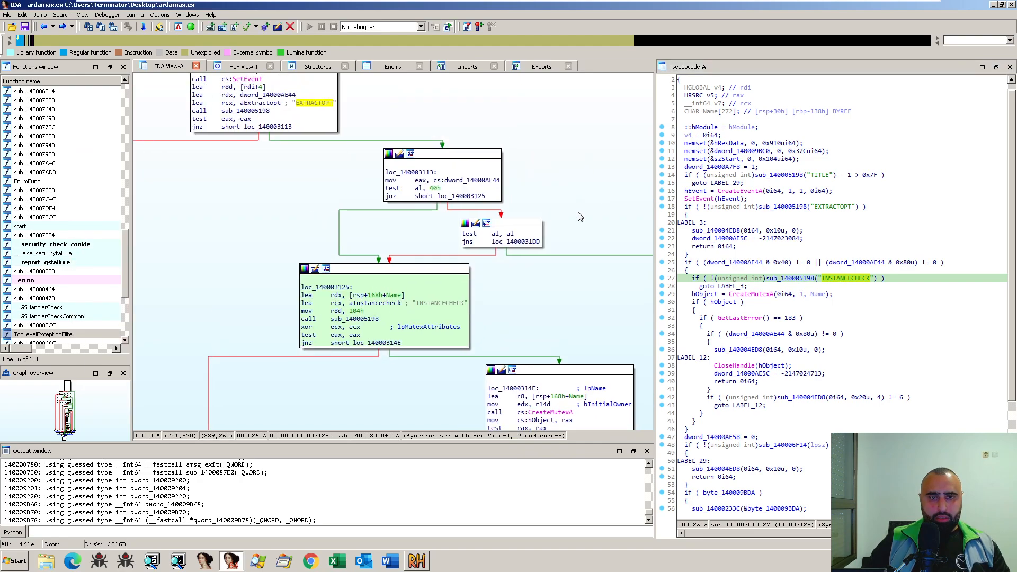
left_click_drag(585, 225, 555, 243)
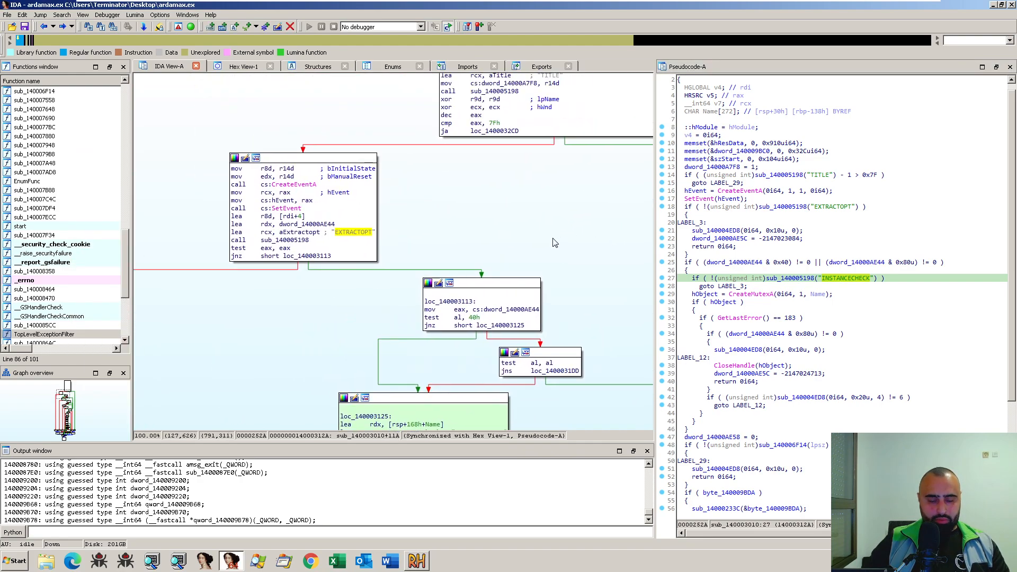
key("ctrl+e")
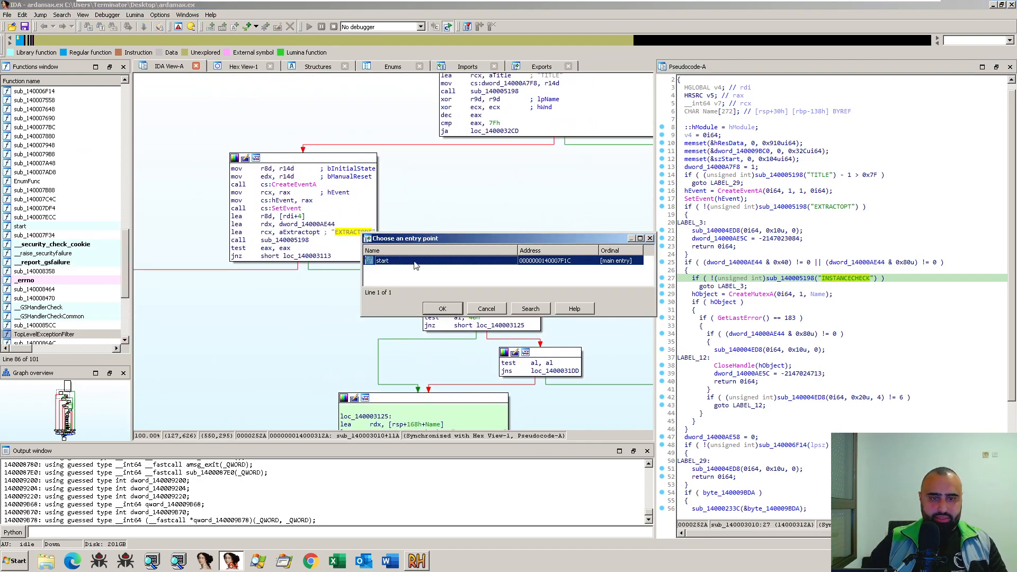
double_click(444, 260)
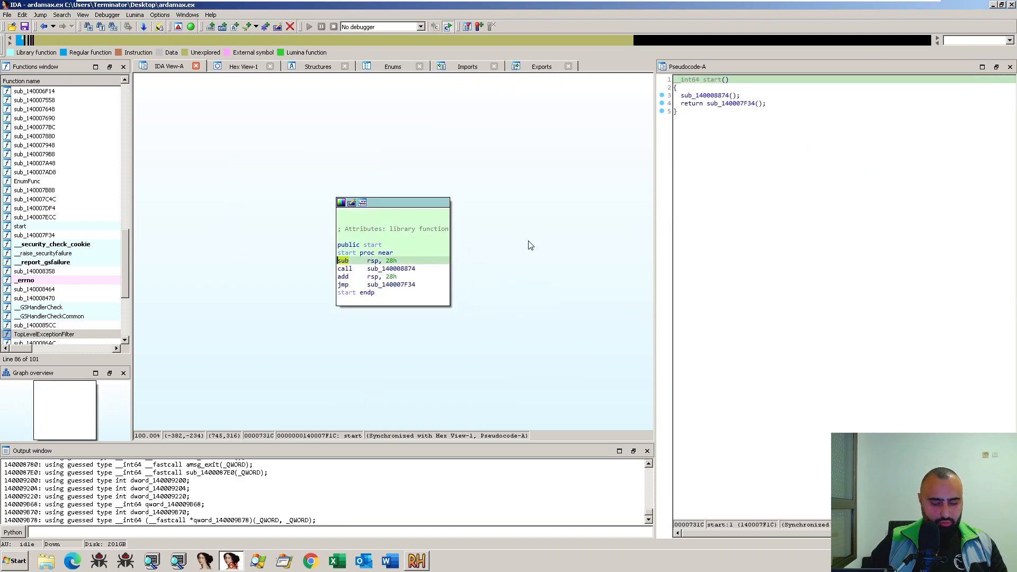
- Run a text search for all occurrences of CABINET in the disassembly
key("alt+t")
type("CABINET")
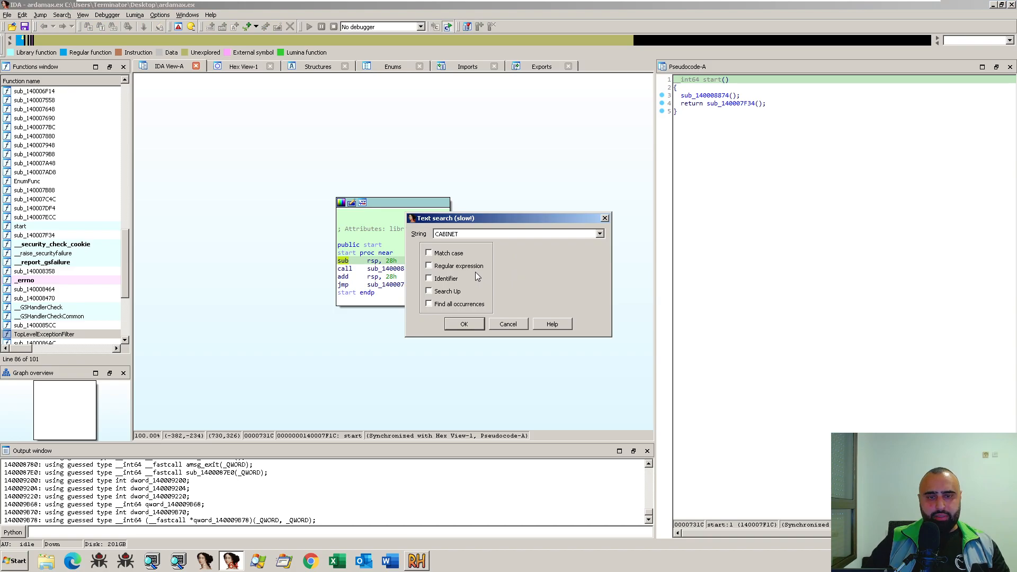
left_click(460, 303)
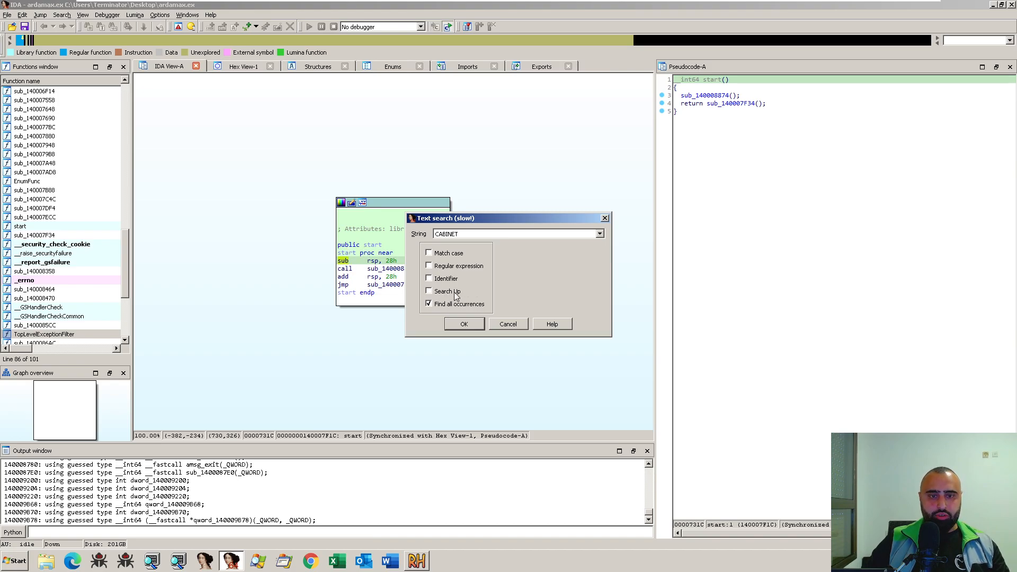
left_click(461, 325)
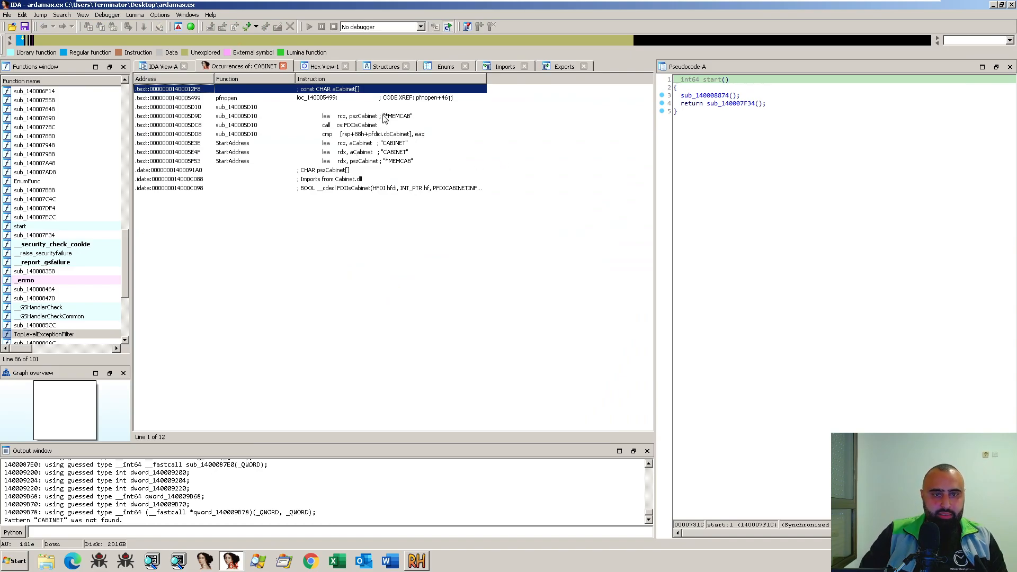
- Review the MEMCAB and FDIIsCabinet occurrences and jump to the FDIIsCabinet call in sub_140005D10
left_click(371, 126)
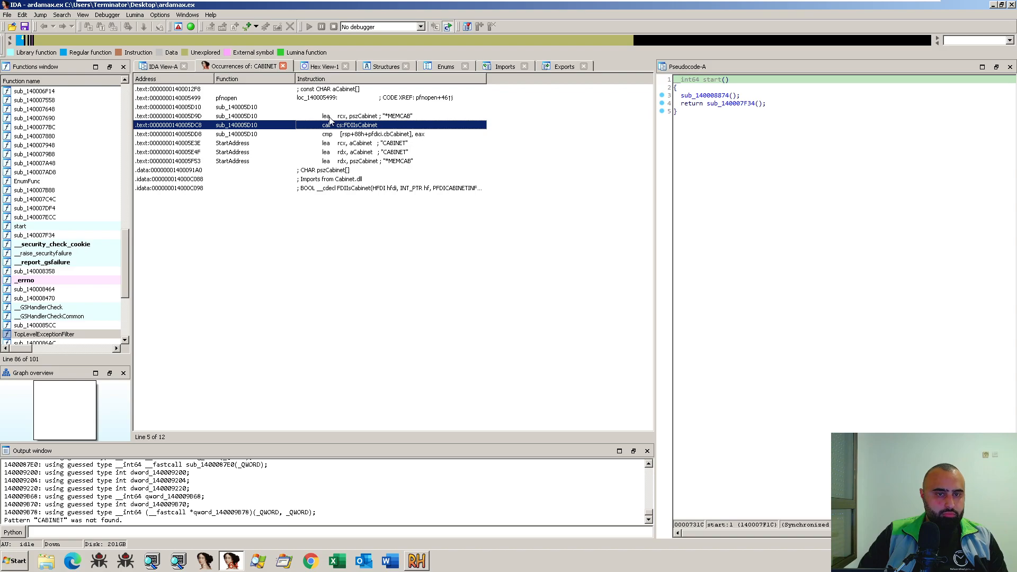
left_click(330, 117)
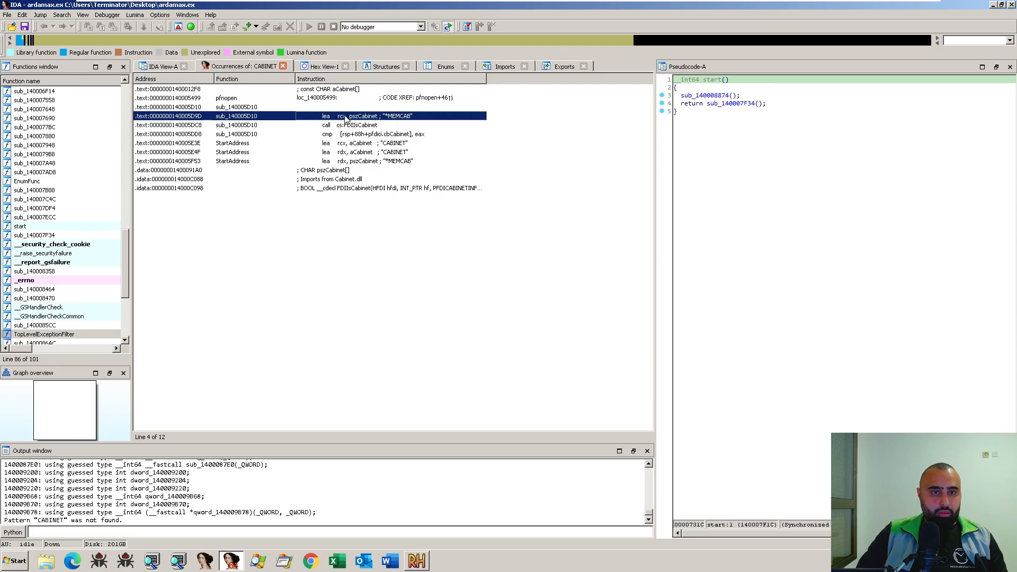
left_click(328, 127)
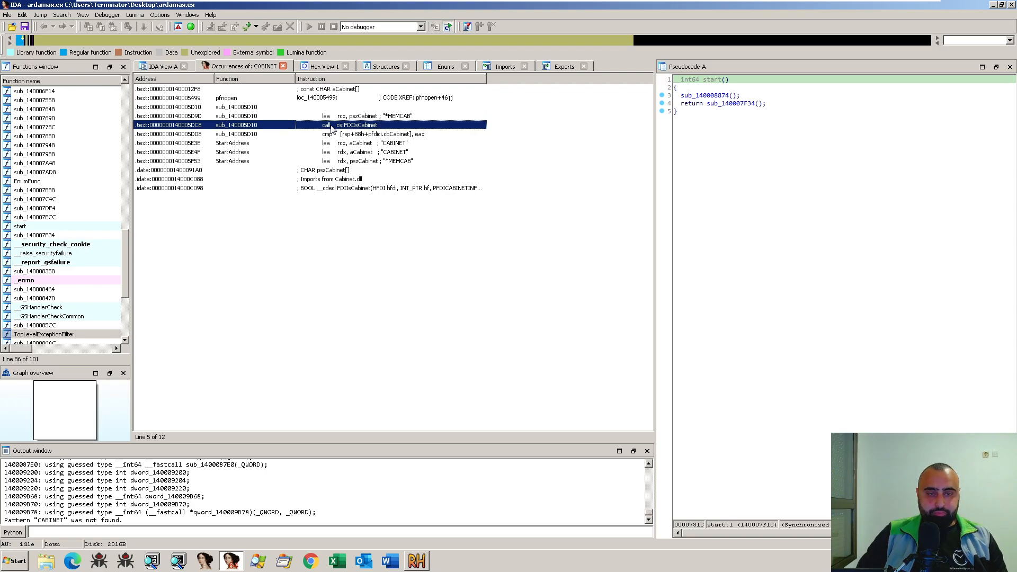
double_click(331, 127)
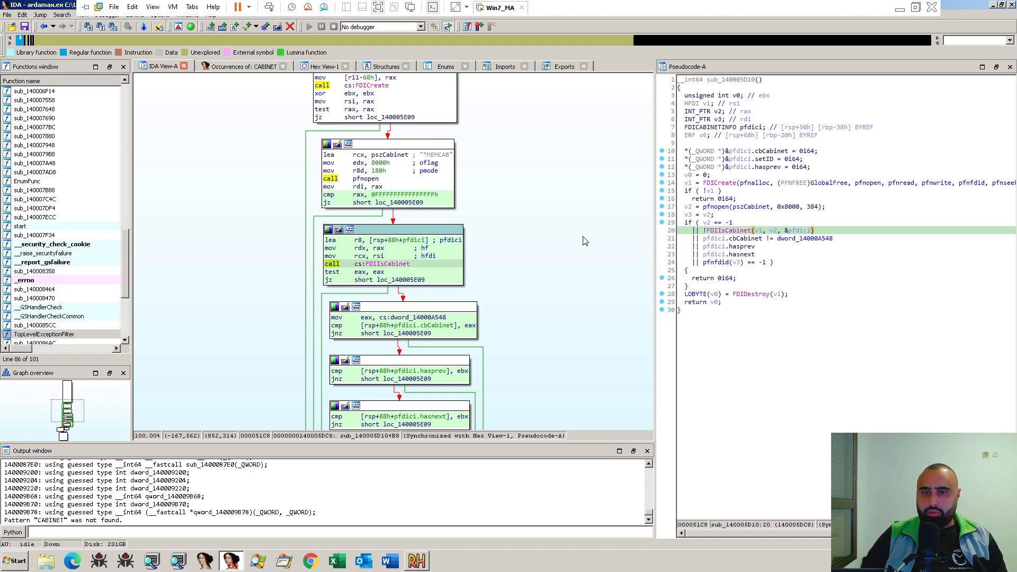
- Examine the graph blocks around the FDIIsCabinet call and copy that function name
scroll(550, 355, "up", 3)
left_click_drag(548, 350, 550, 354)
left_click_drag(525, 297, 532, 181)
left_click_drag(559, 314, 567, 361)
left_click_drag(557, 291, 553, 344)
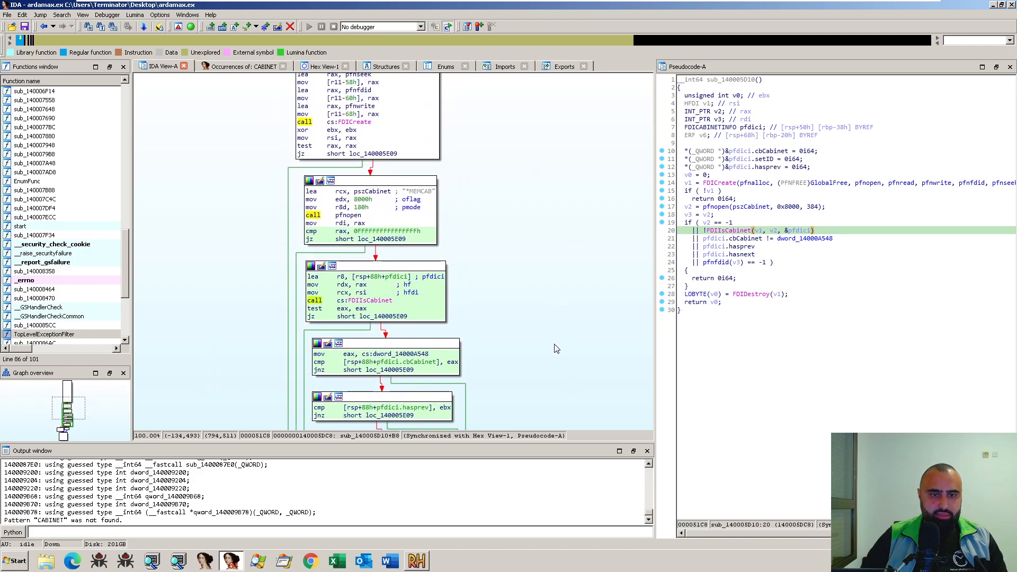
left_click(351, 302)
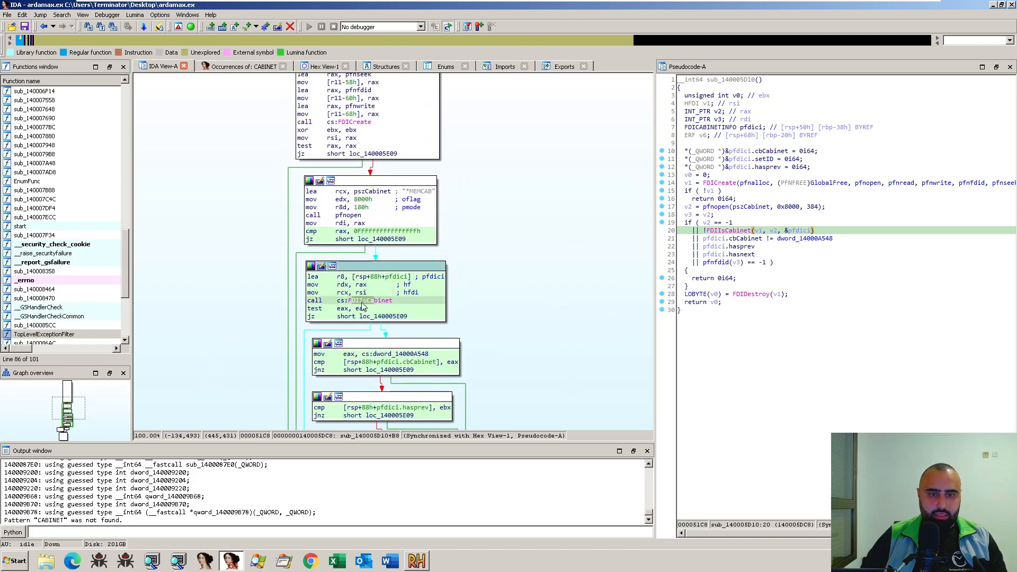
left_click_drag(349, 301, 391, 303)
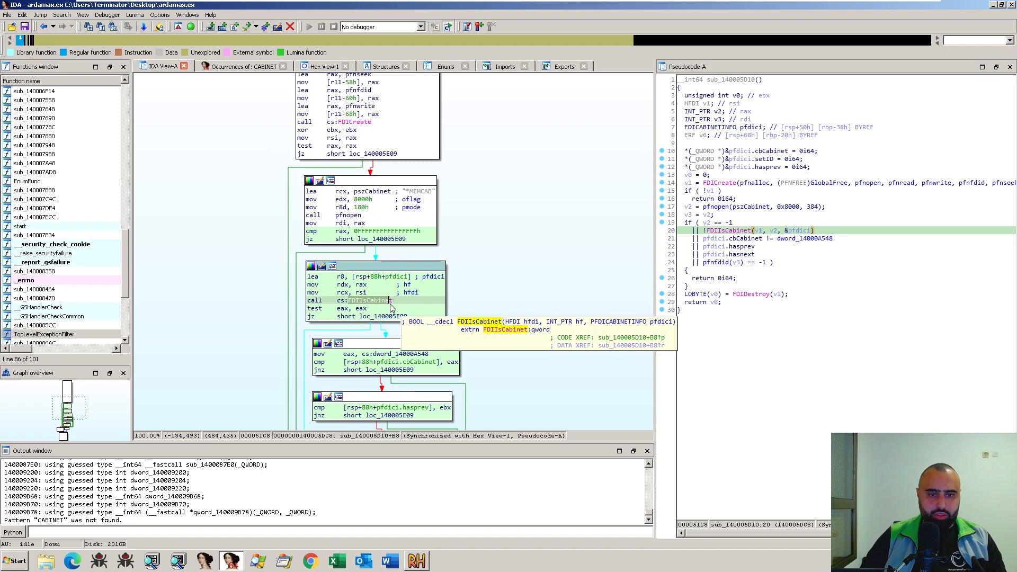
key("ctrl+c")
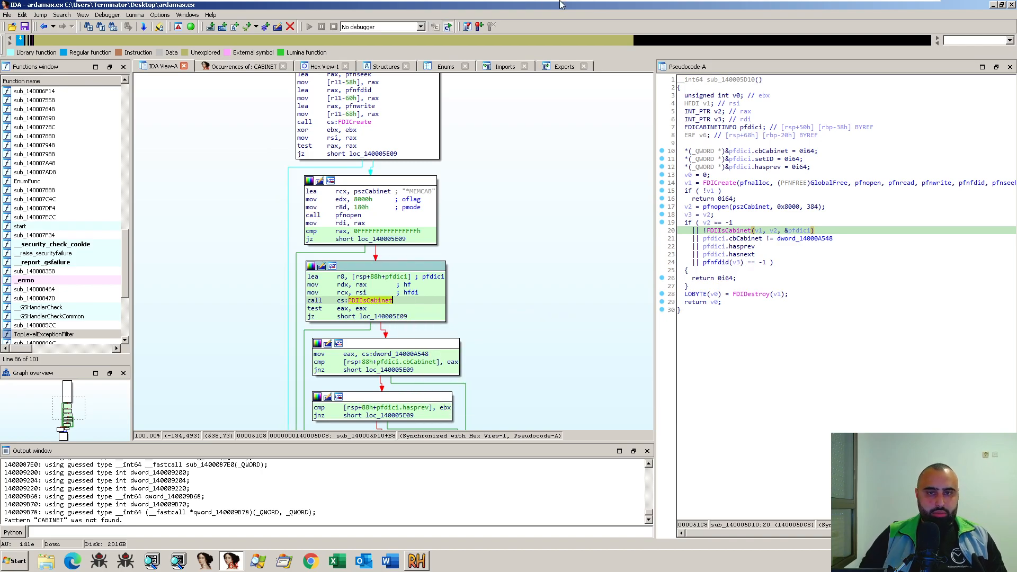
- Switch to the Edge browser and search Google in a new tab for the copied FDIIsCabinet name
mouse_move(560, 1)
key("alt+Tab")
key("alt+Tab")
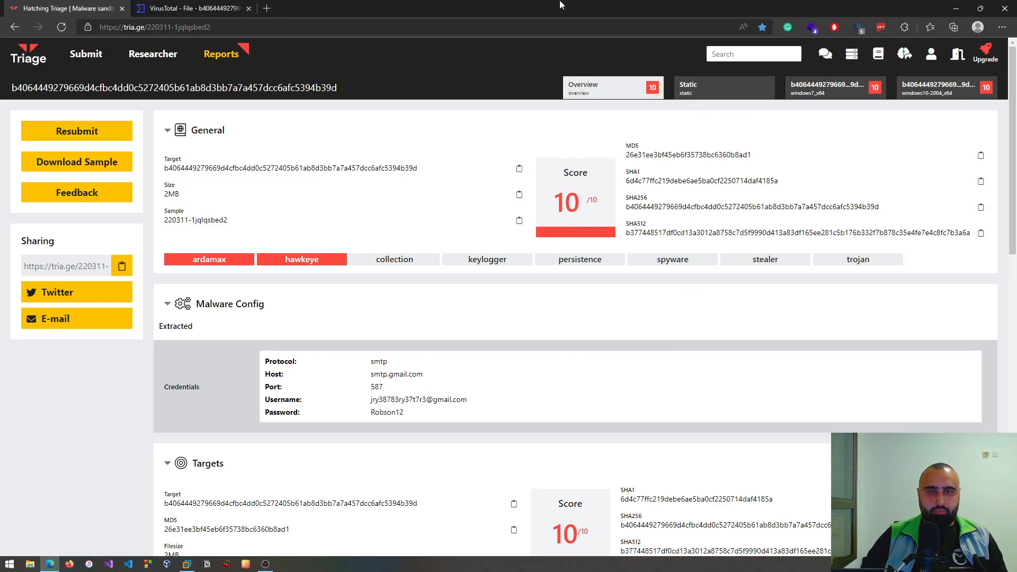
left_click(267, 8)
key("ctrl+v")
type("v")
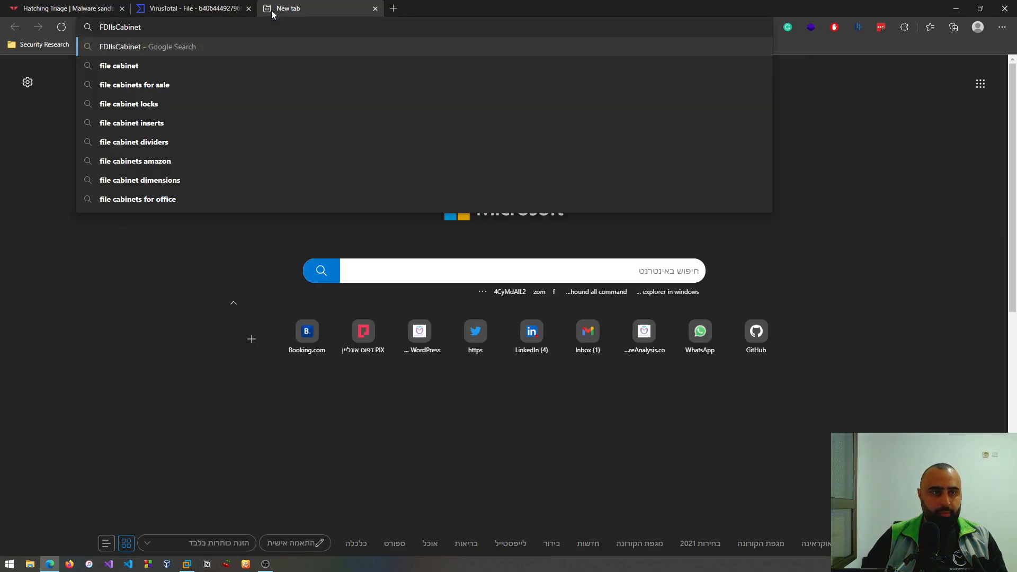
key("Return")
- Add msdn to the Google query and search again
left_click(214, 58)
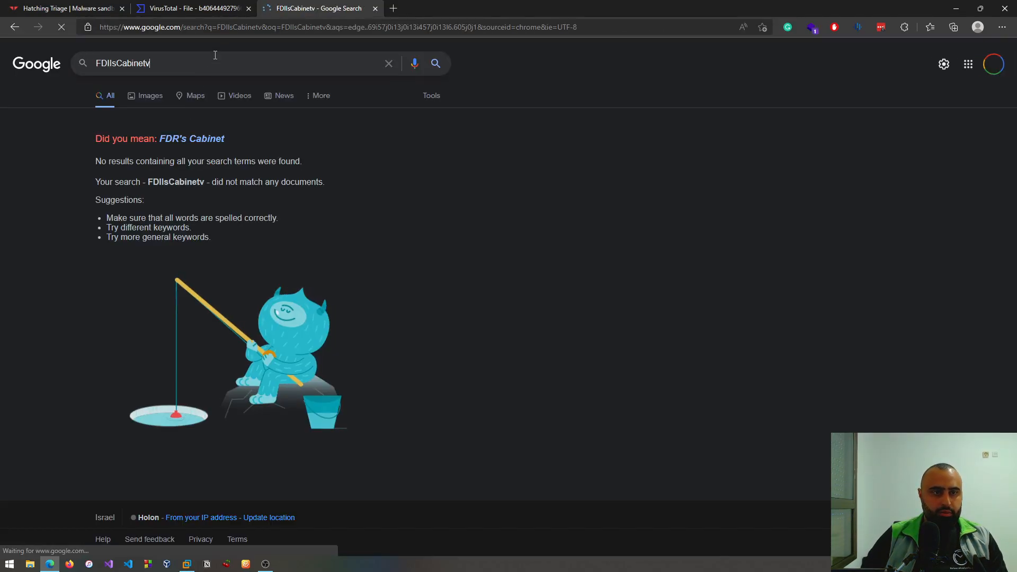
type("msdn")
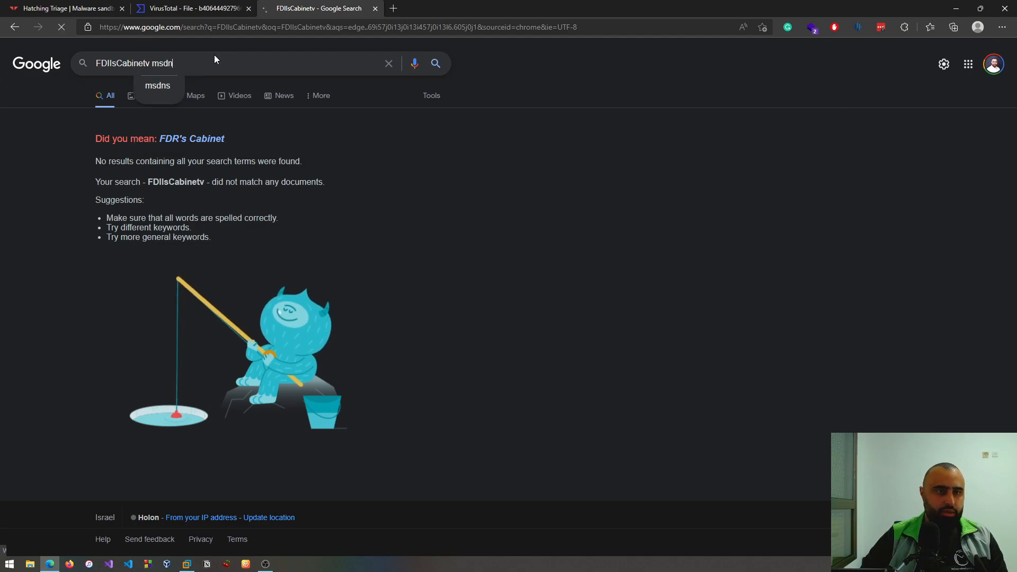
key("Return")
- Shorten the Google query to FDII msdn, search again and open the FDICopy function documentation on Microsoft Docs
left_click(150, 70)
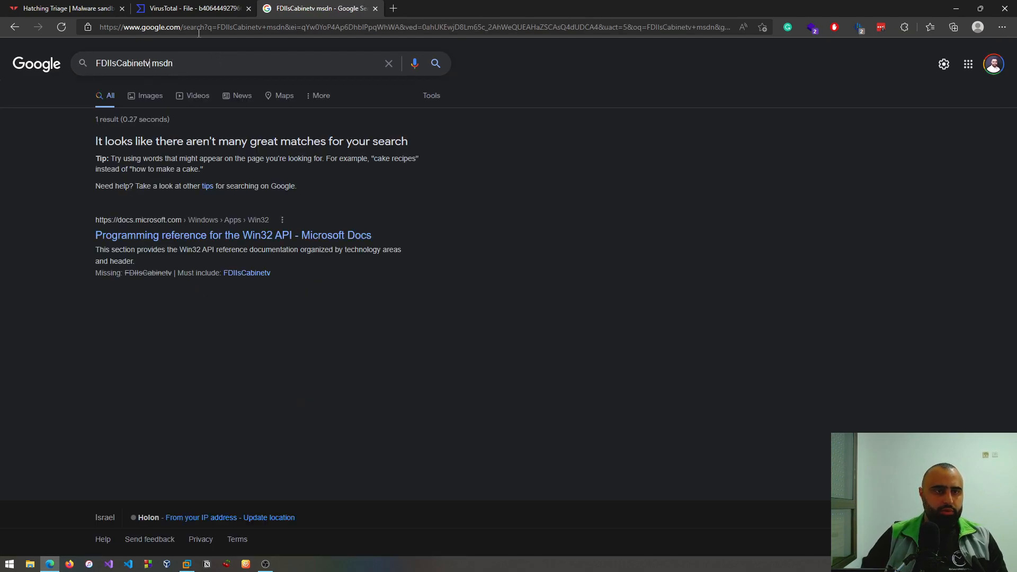
key("BackSpace")
key("BackSpace")
key("BackSpace")
key("BackSpace")
key("BackSpace")
key("BackSpace")
key("BackSpace")
key("BackSpace")
key("BackSpace")
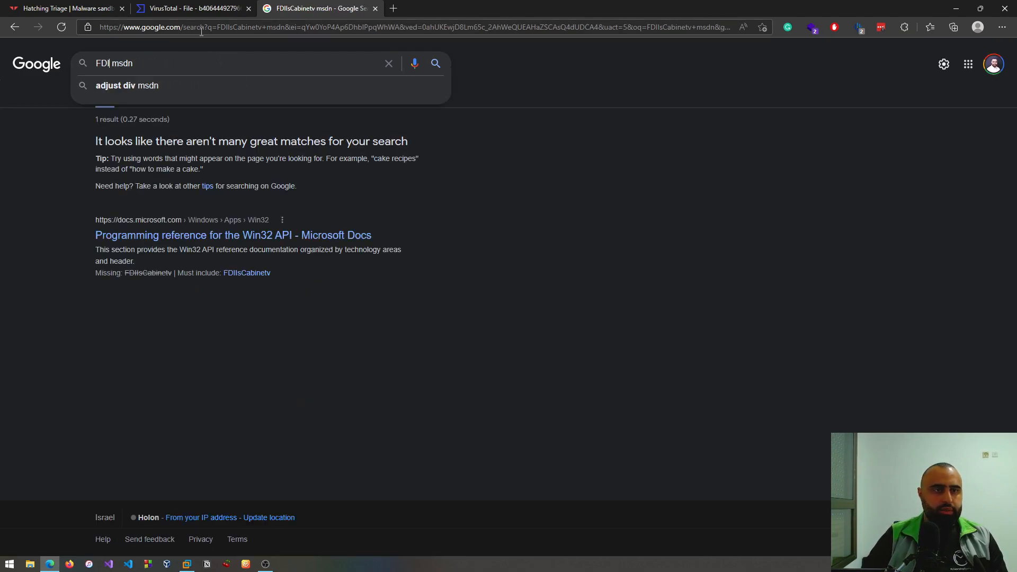
key("Return")
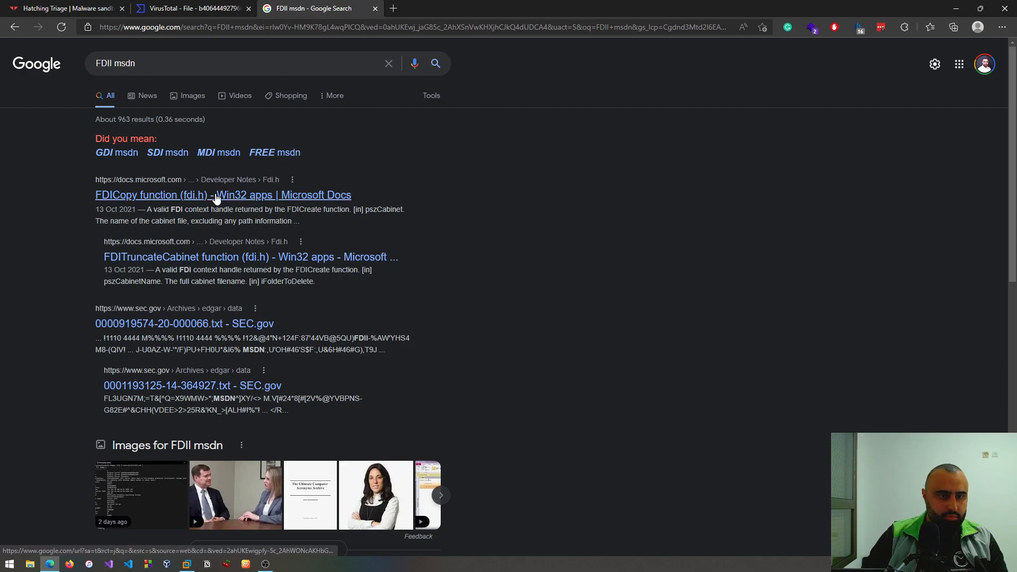
left_click(194, 195)
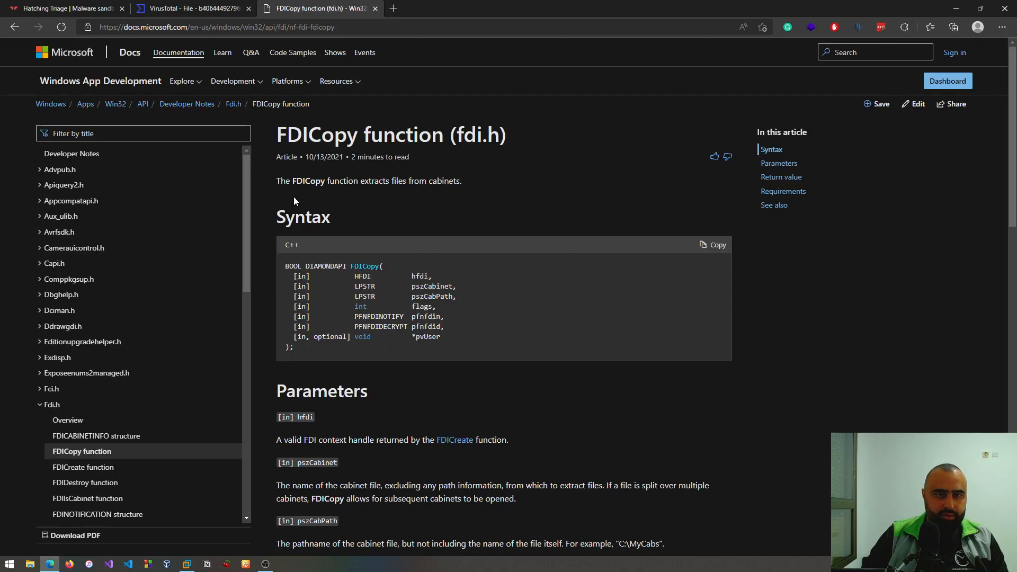
- Read the FDICopy description and examine the function's syntax block, including its hfdi, cabinet and pvUser arguments
double_click(490, 140)
left_click(509, 168)
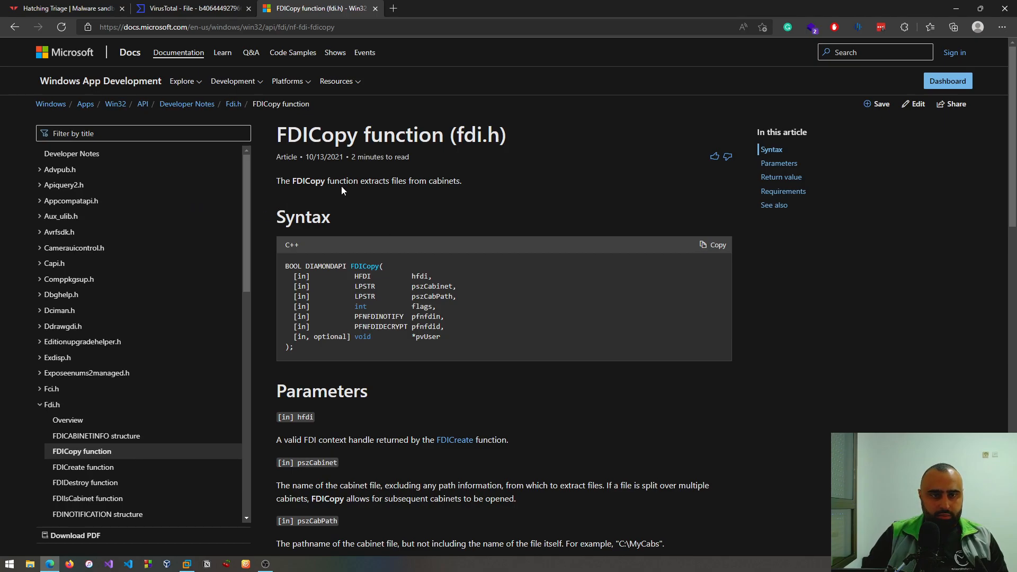
left_click_drag(460, 177, 431, 173)
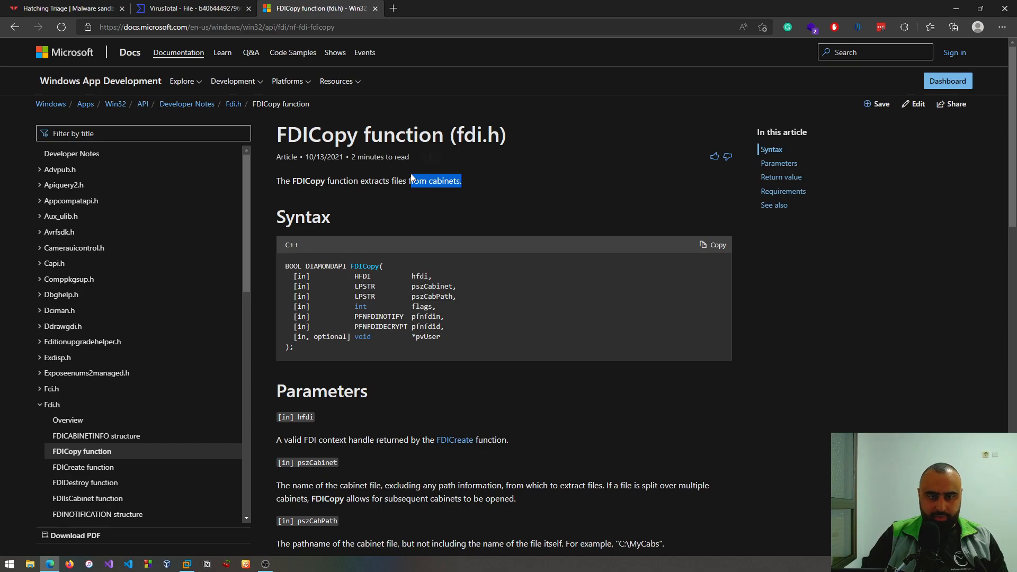
left_click(416, 258)
double_click(362, 267)
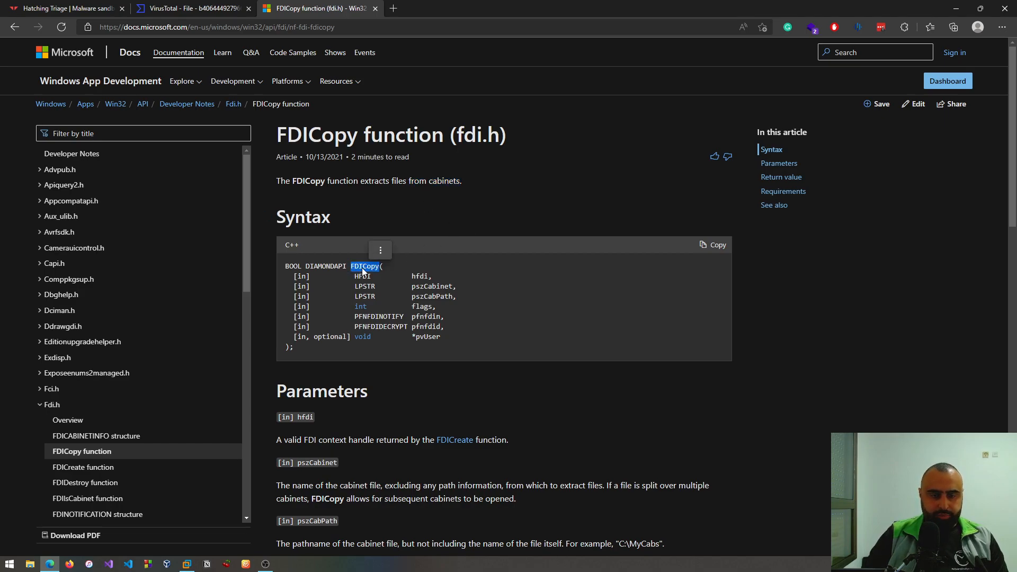
left_click(454, 273)
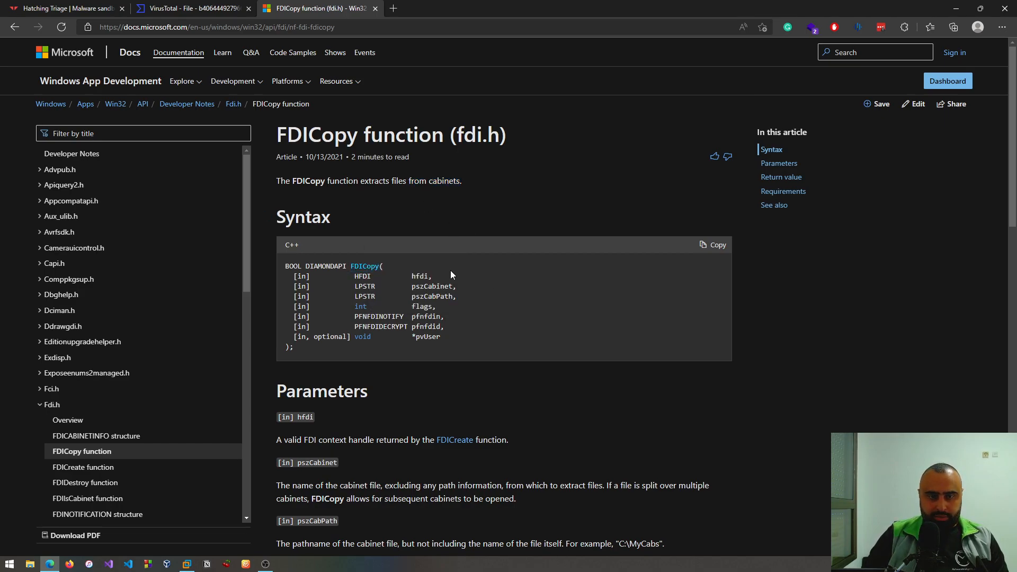
double_click(422, 276)
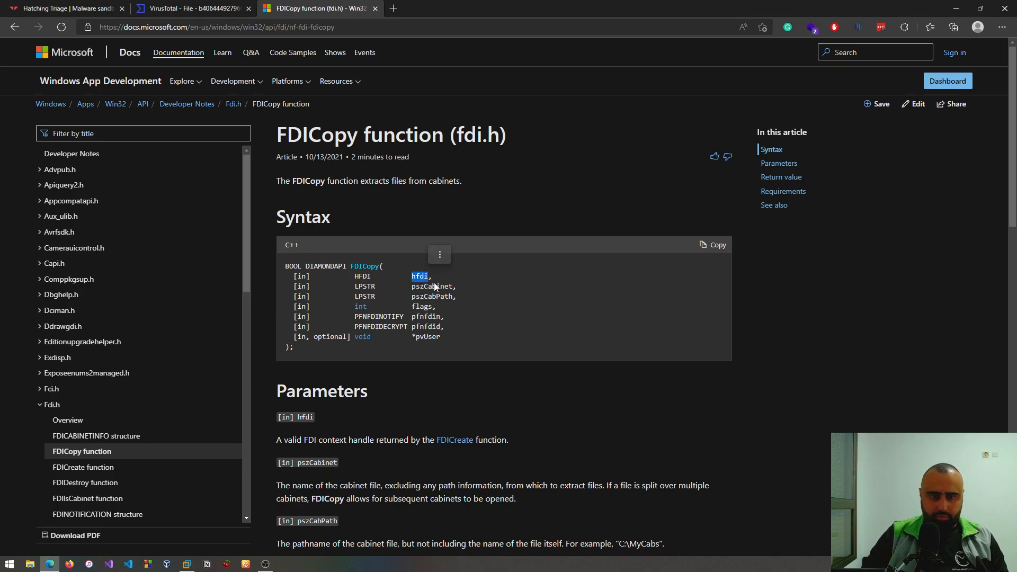
left_click_drag(411, 272, 465, 326)
left_click(435, 293)
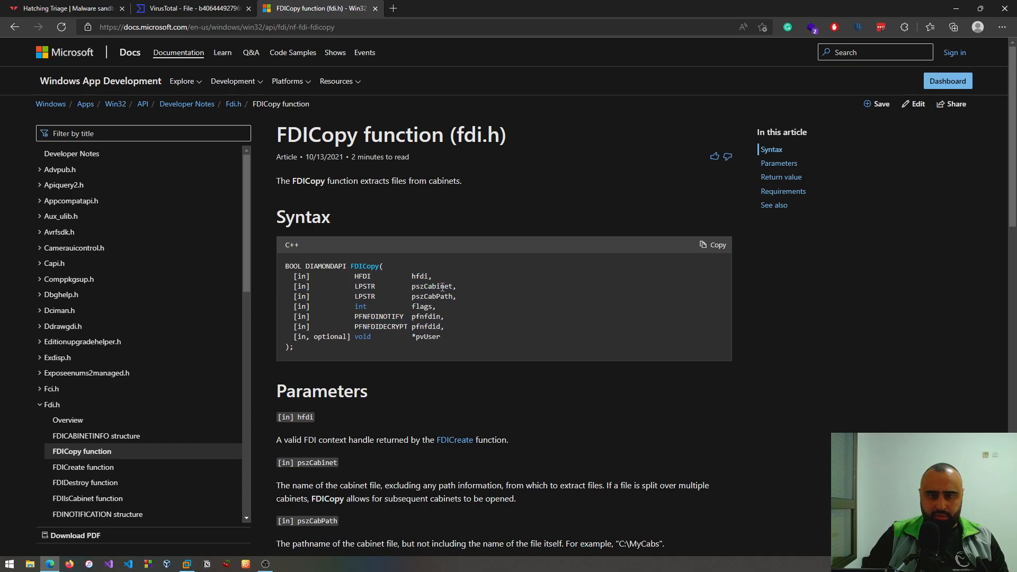
double_click(433, 336)
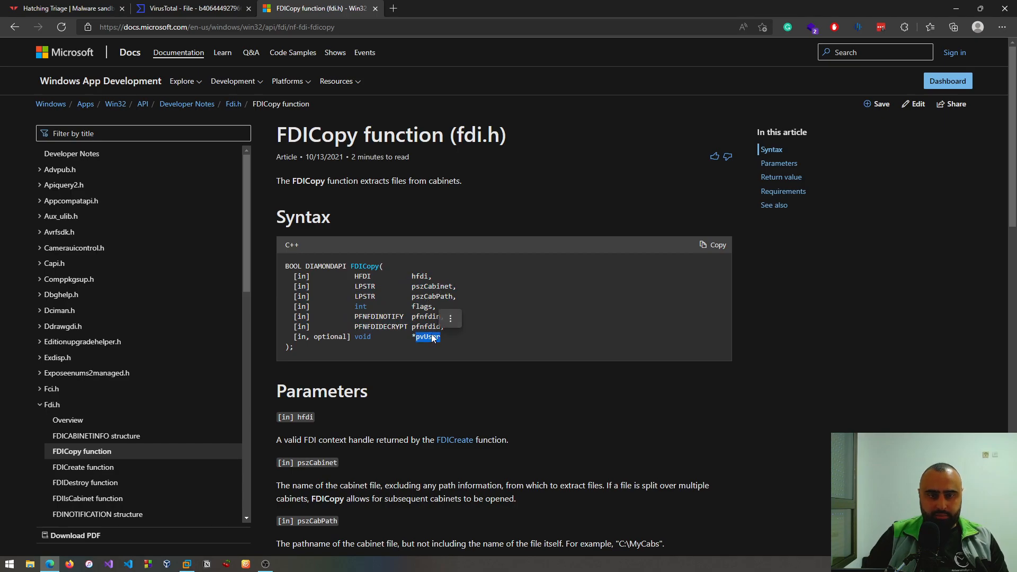
double_click(422, 275)
- Review the Parameters section of the FDICopy page, from hfdi through pvUser
scroll(580, 319, "down", 3)
left_click(288, 268)
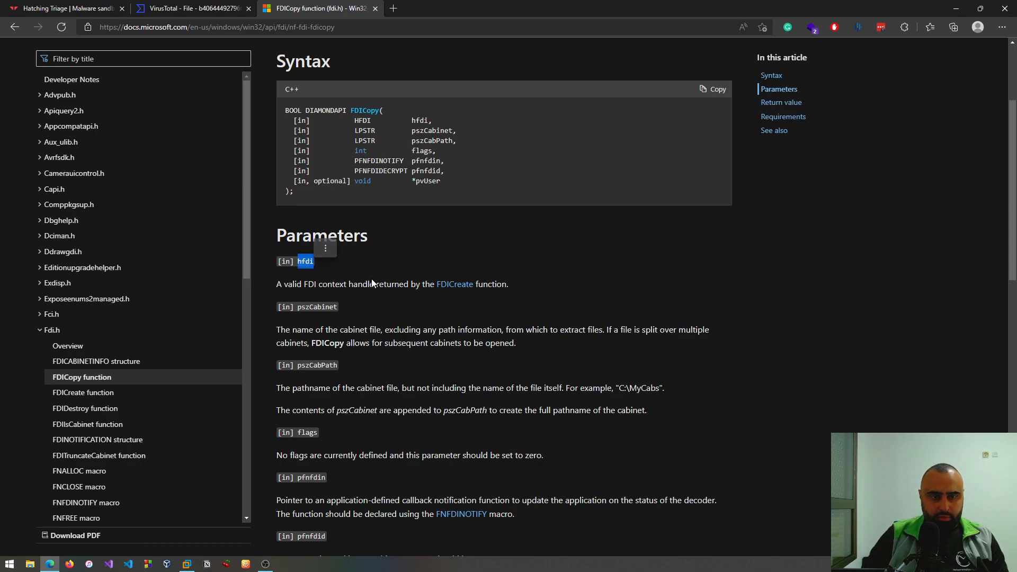
left_click(390, 300)
double_click(371, 110)
left_click(383, 312)
scroll(396, 315, "down", 6)
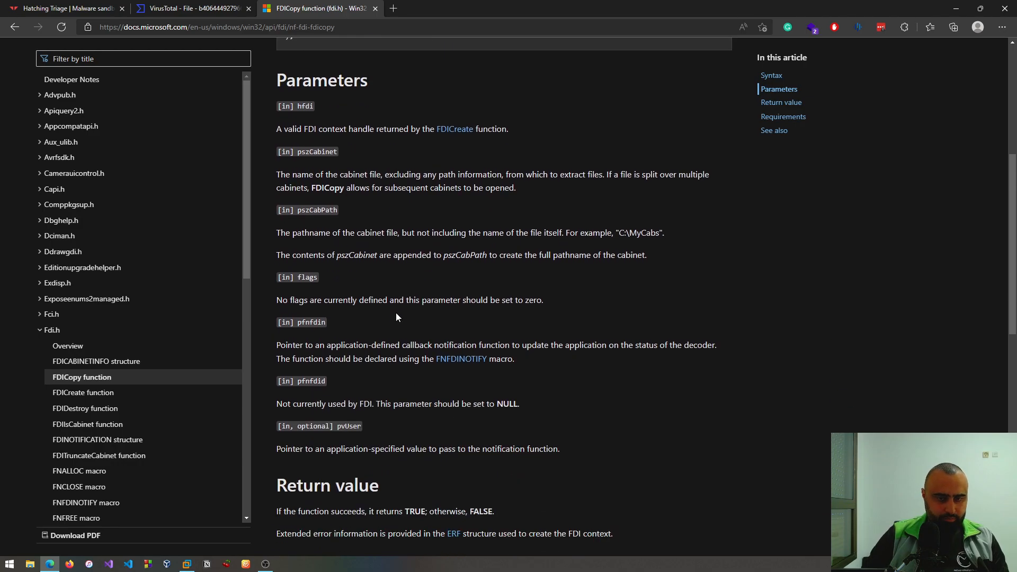
scroll(402, 317, "down", 2)
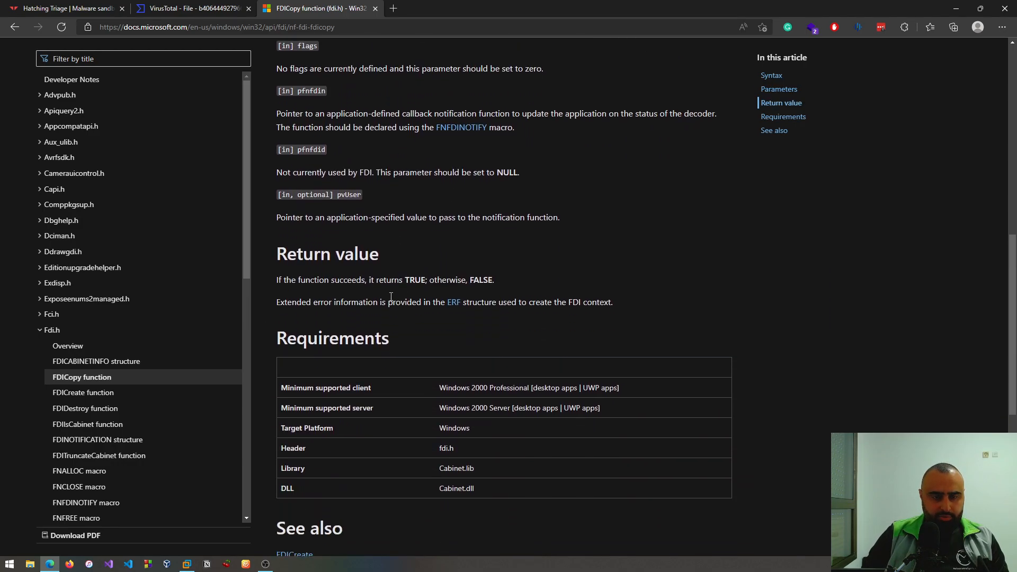
scroll(394, 266, "up", 8)
scroll(396, 266, "down", 5)
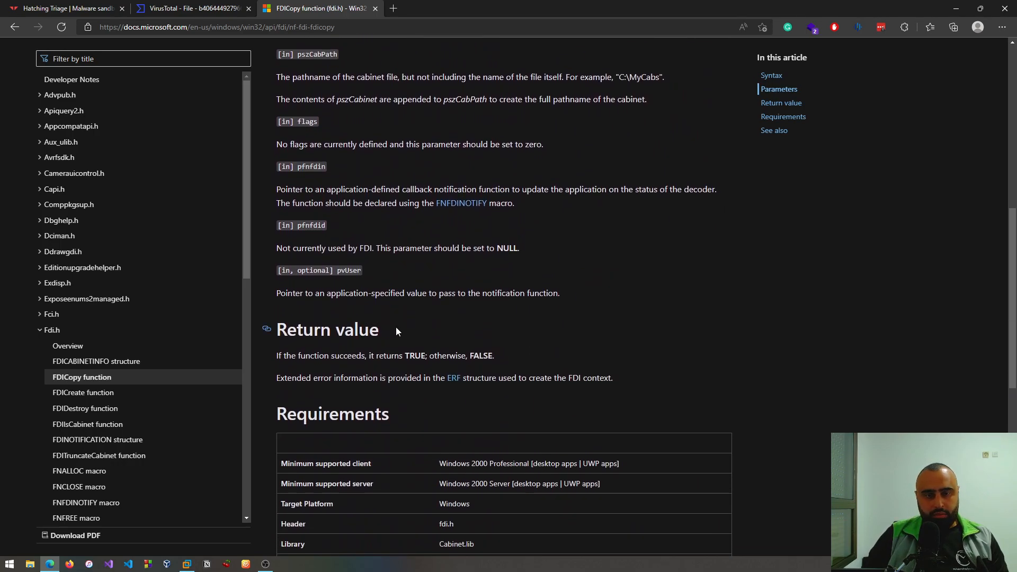
scroll(393, 331, "down", 1)
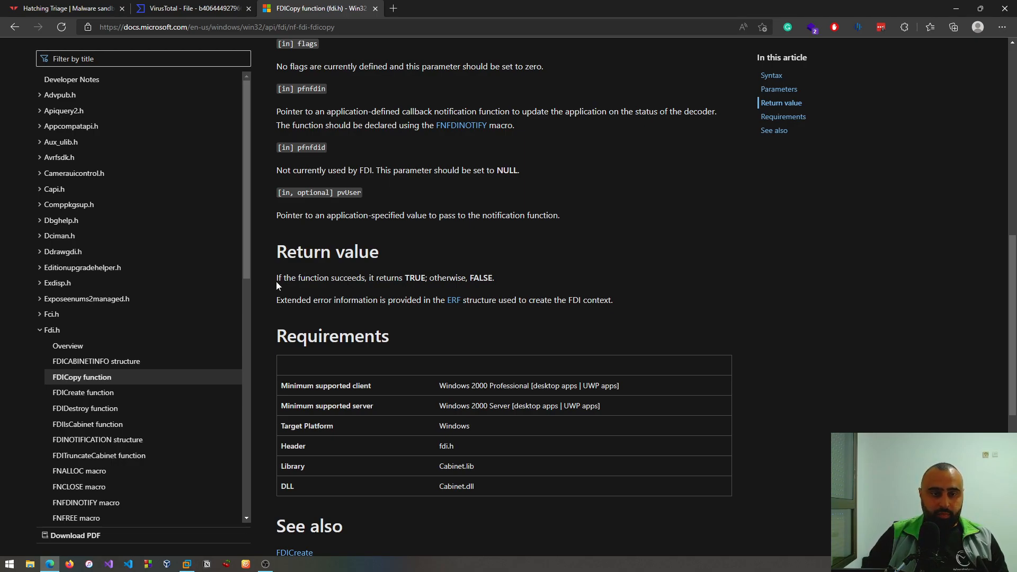
- Examine the Return value section of the FDICopy page, including the TRUE and FALSE results, and return to the article's start
left_click_drag(277, 281, 367, 279)
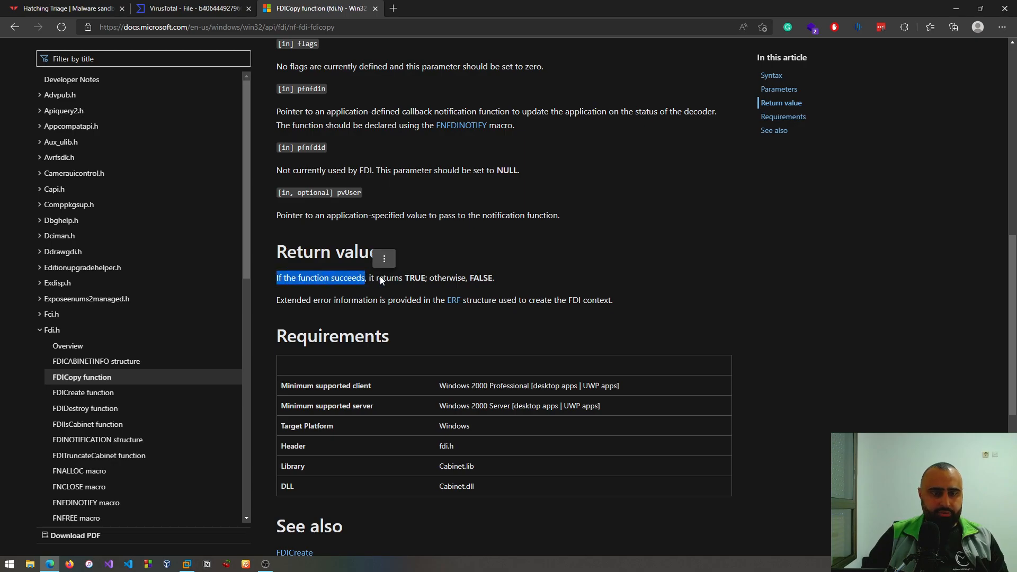
left_click(417, 275)
double_click(417, 276)
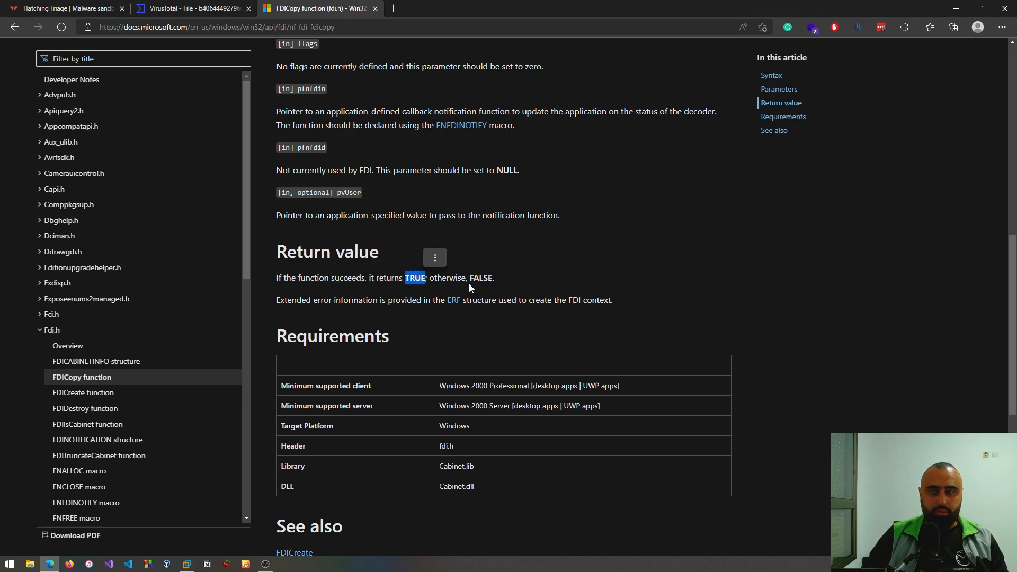
double_click(481, 276)
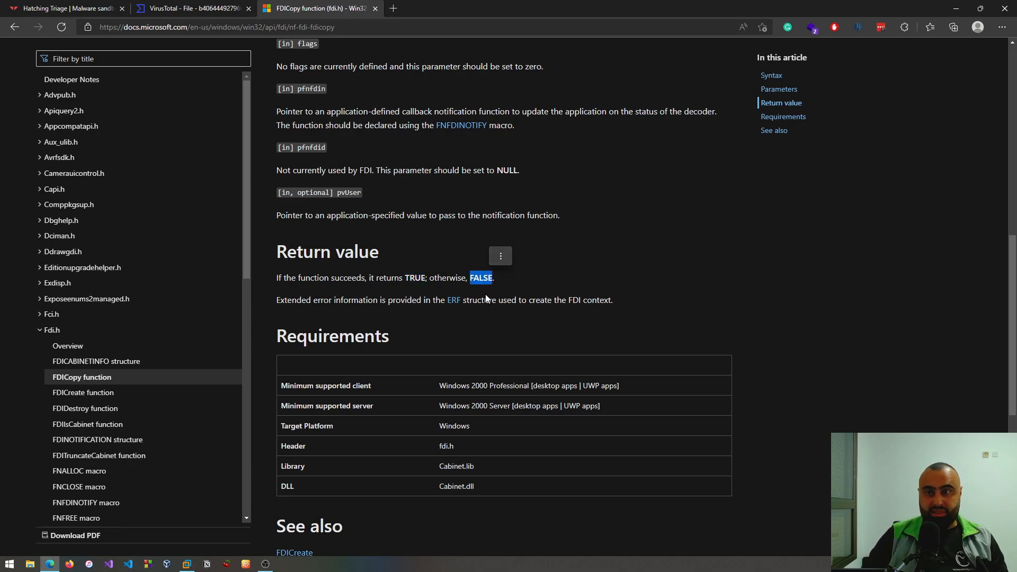
left_click(600, 231)
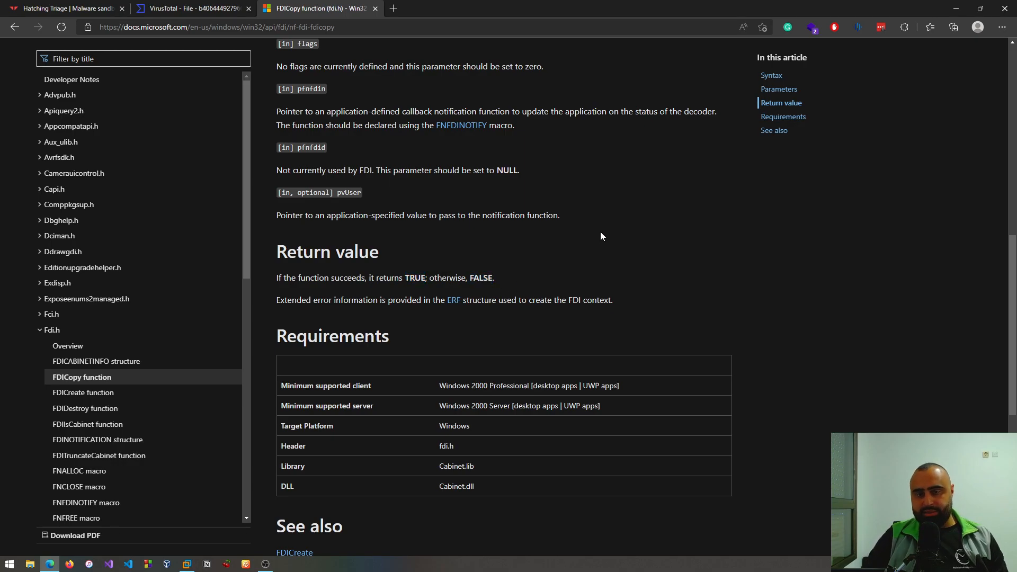
scroll(600, 231, "down", 3)
scroll(601, 235, "up", 4)
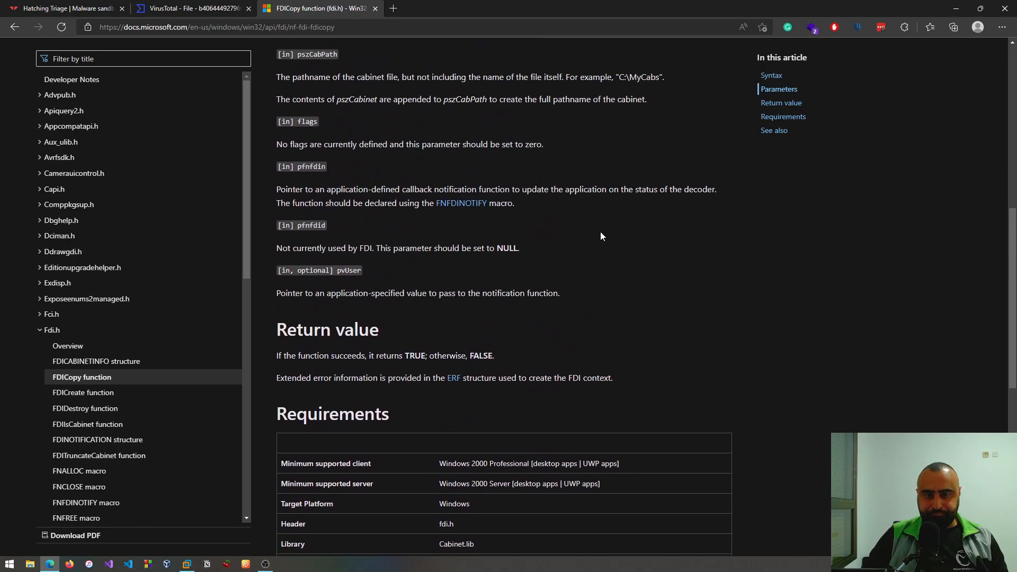
scroll(606, 230, "up", 8)
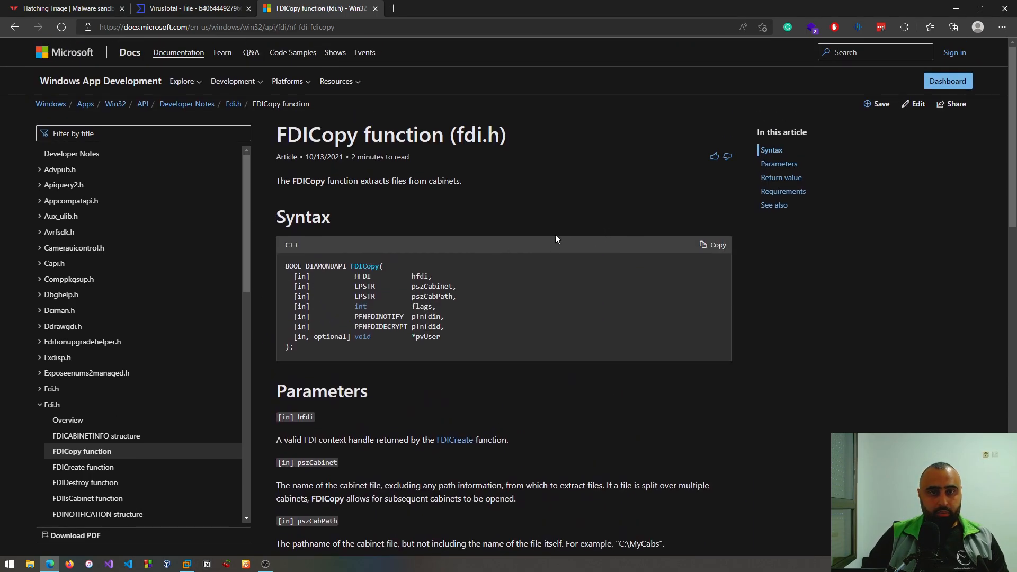
- Switch back to IDA and inspect the FDICreate call in the sub_140005D10 graph
key("alt+Tab")
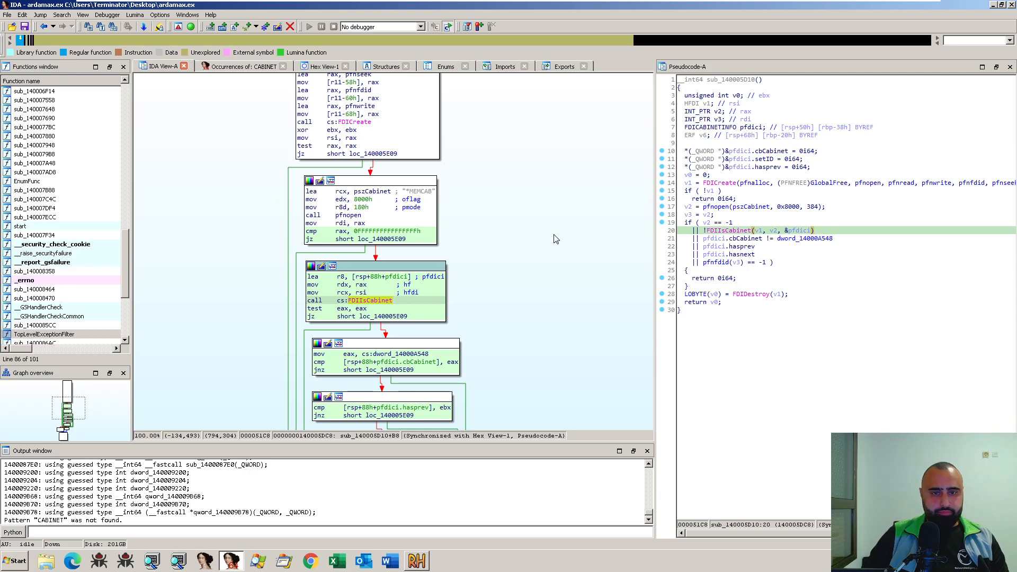
scroll(557, 239, "up", 4)
mouse_move(383, 241)
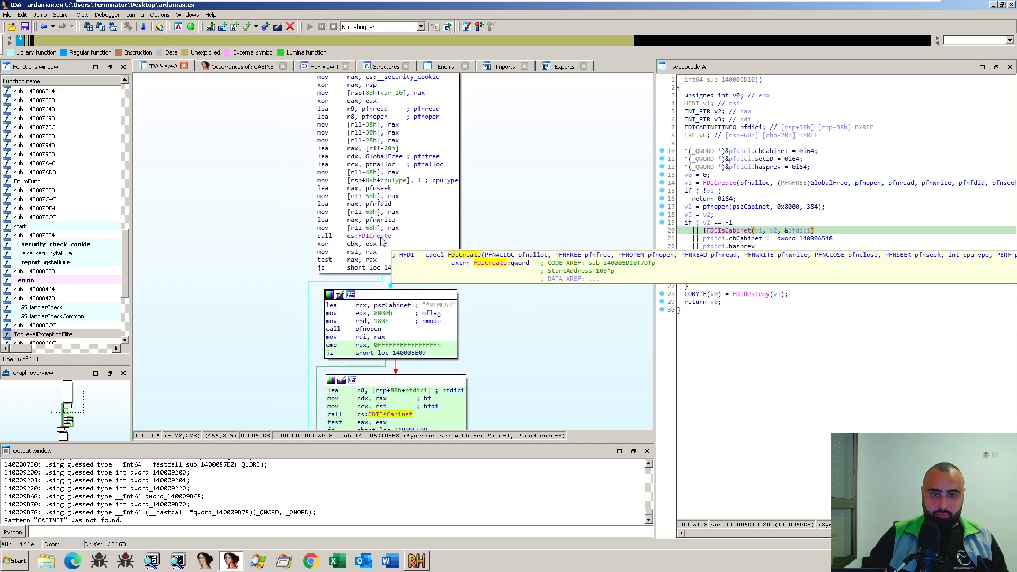
left_click(379, 237)
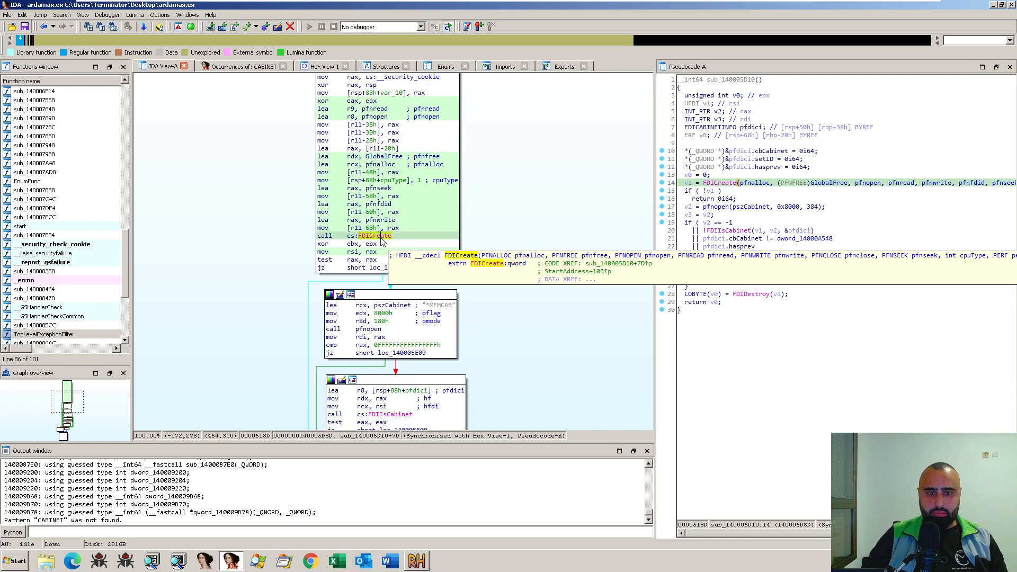
scroll(545, 279, "down", 5)
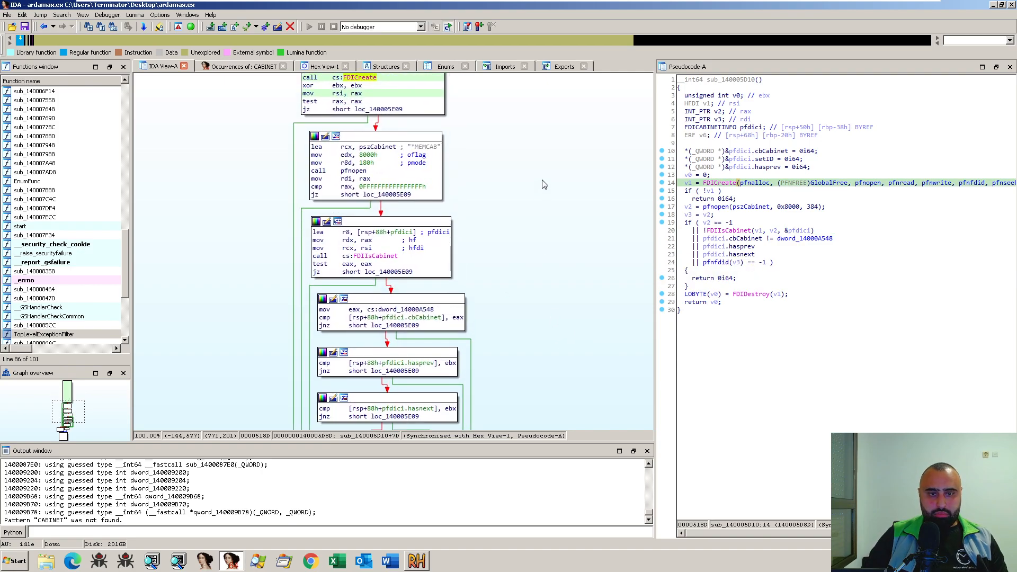
- Highlight the MEMCAB string passed to pfnopen and compare it with the CABINET : 1046 resource in Resource Hacker
left_click(430, 148)
mouse_move(432, 151)
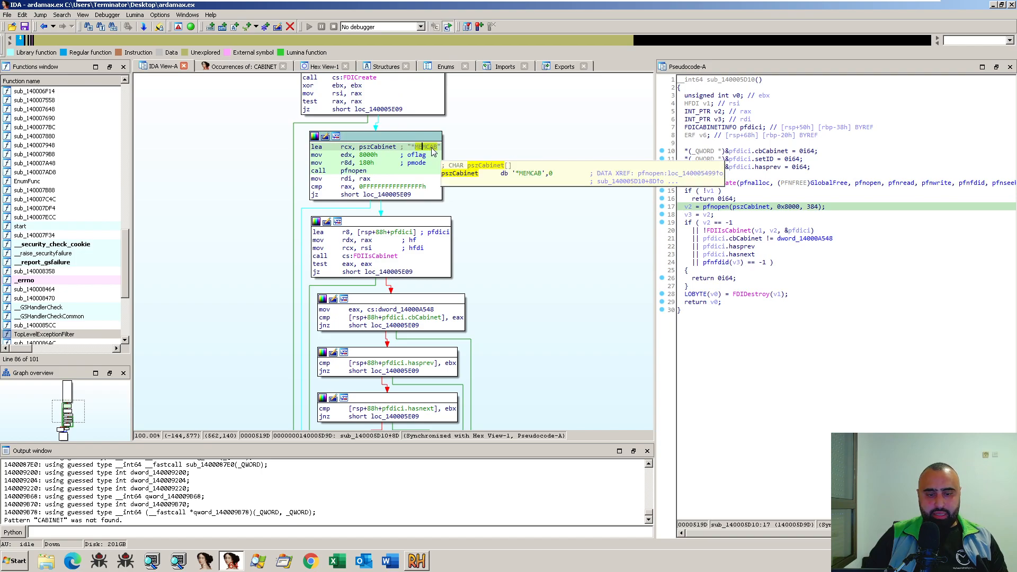
left_click(417, 561)
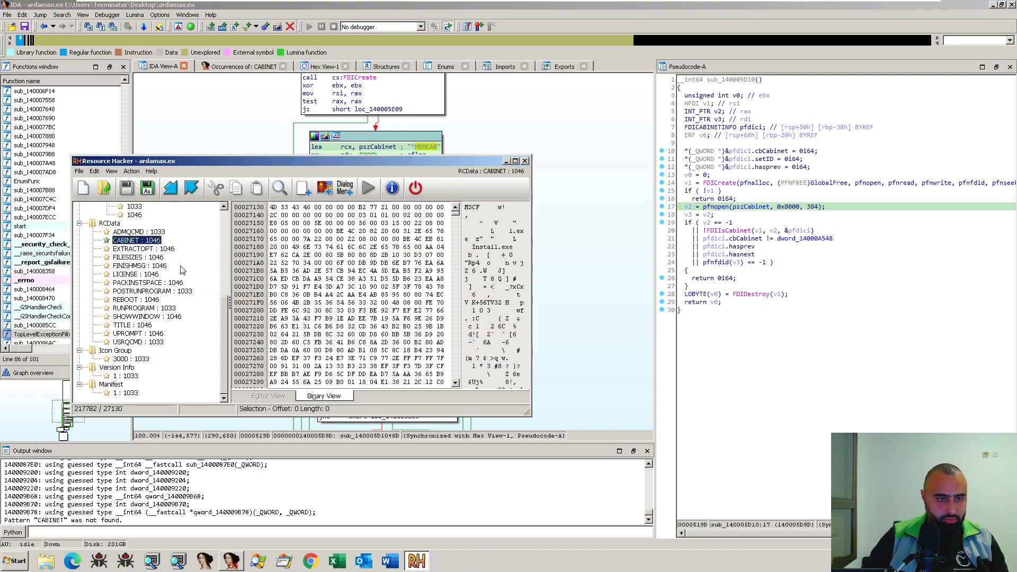
left_click(548, 286)
- Select the FDIIsCabinet call in IDA and trace the sub_140005D10 graph through its cabinet checks to the function's end and back
scroll(548, 287, "down", 1)
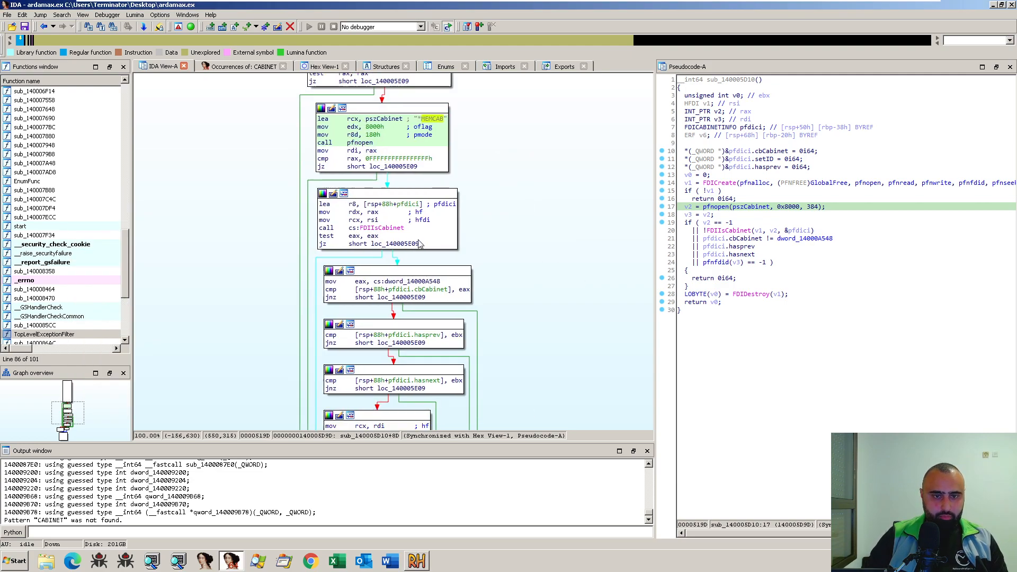
left_click(393, 229)
left_click_drag(533, 307, 557, 220)
scroll(555, 361, "up", 5)
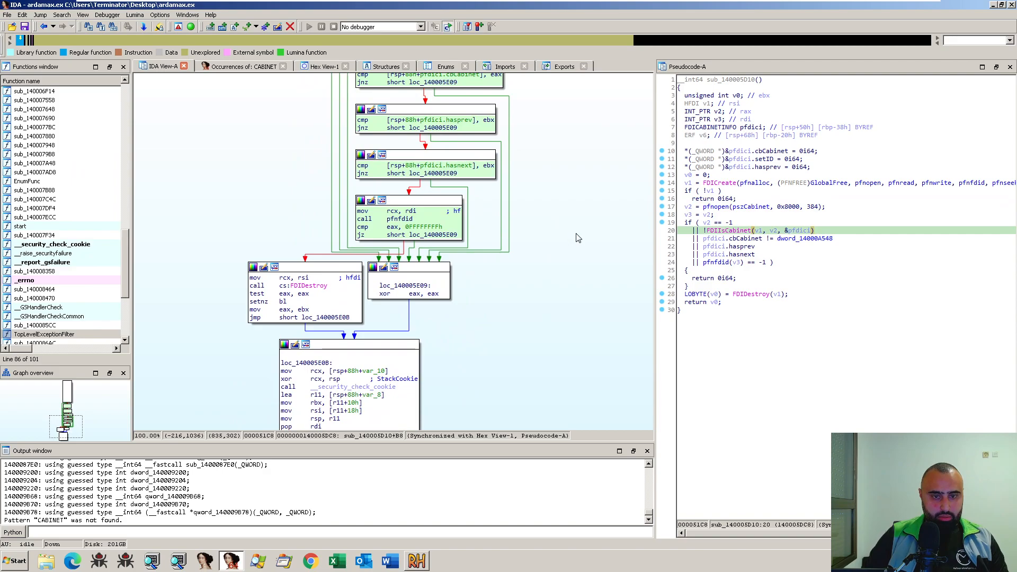
left_click_drag(558, 356, 552, 413)
left_click_drag(557, 308, 533, 291)
scroll(535, 295, "down", 3)
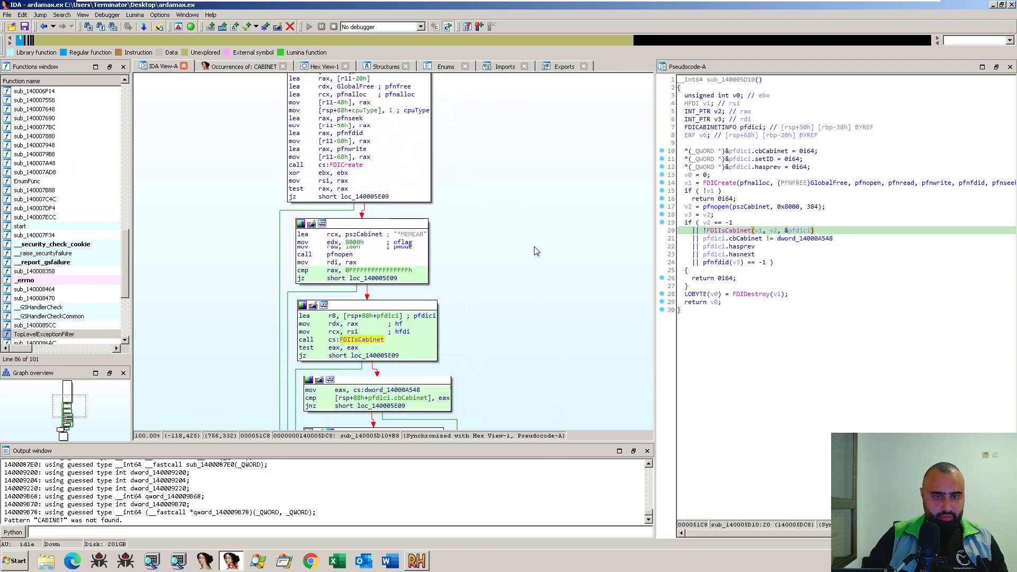
scroll(505, 274, "down", 5)
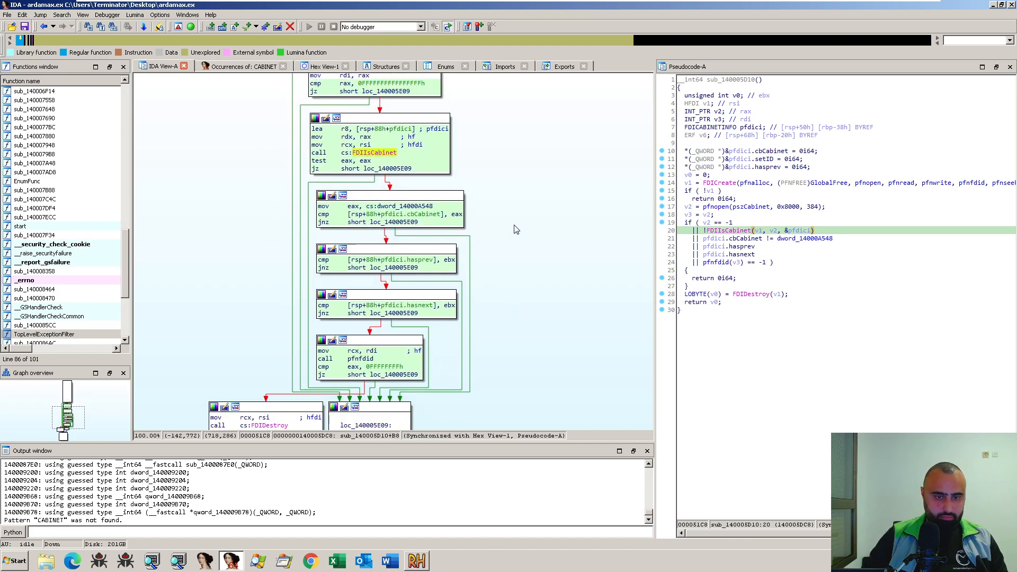
scroll(532, 211, "down", 2)
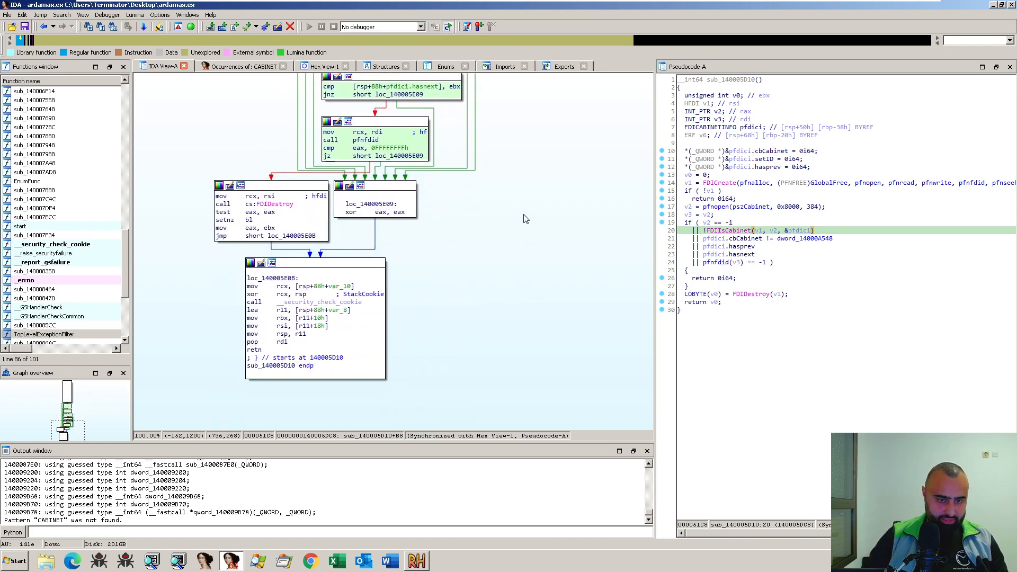
scroll(524, 212, "up", 10)
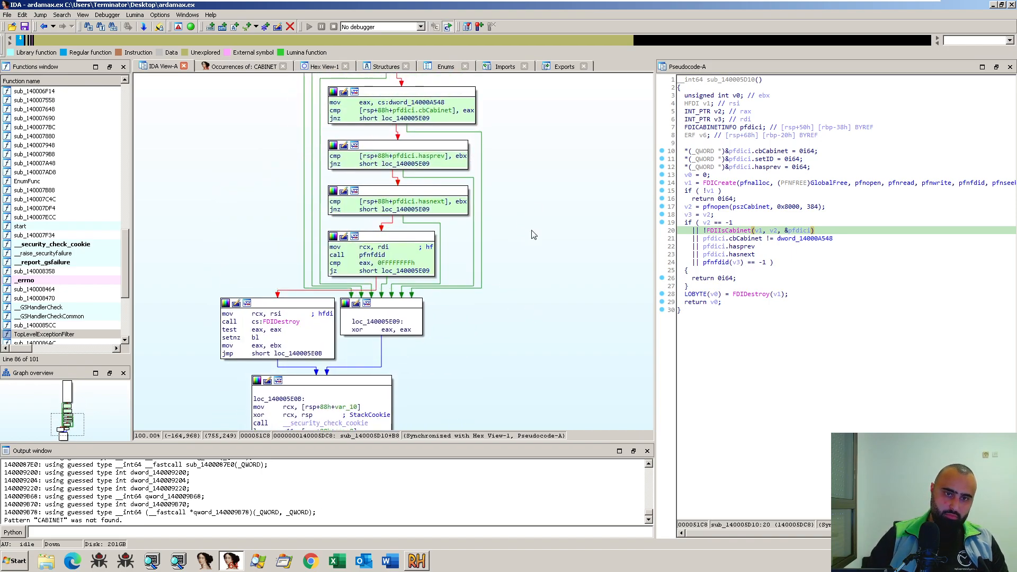
scroll(522, 242, "up", 6)
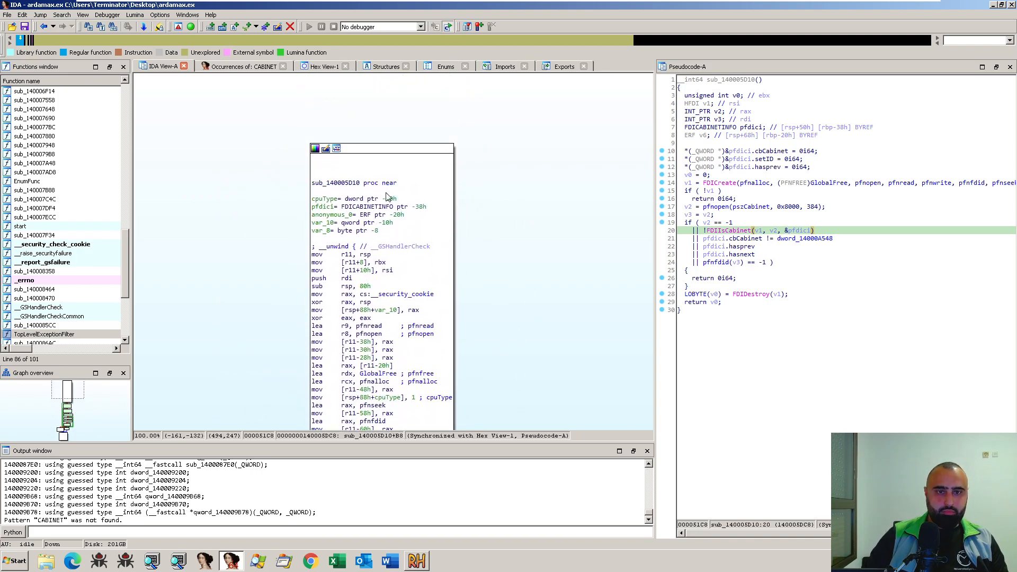
- Rename the function sub_140005D10 as FDI_Cabinet_Here and check its cross-references
left_click(337, 184)
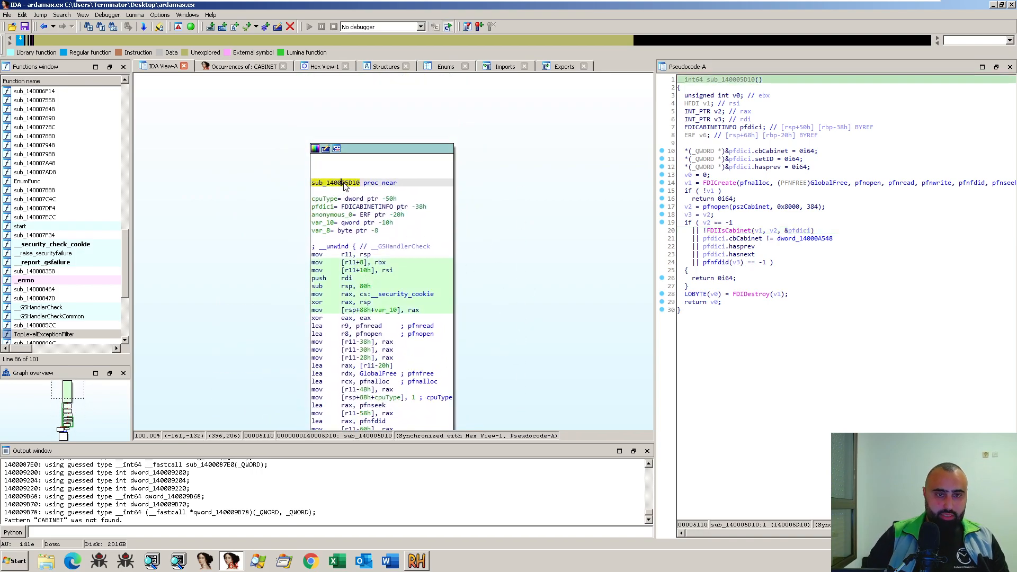
type("nfs")
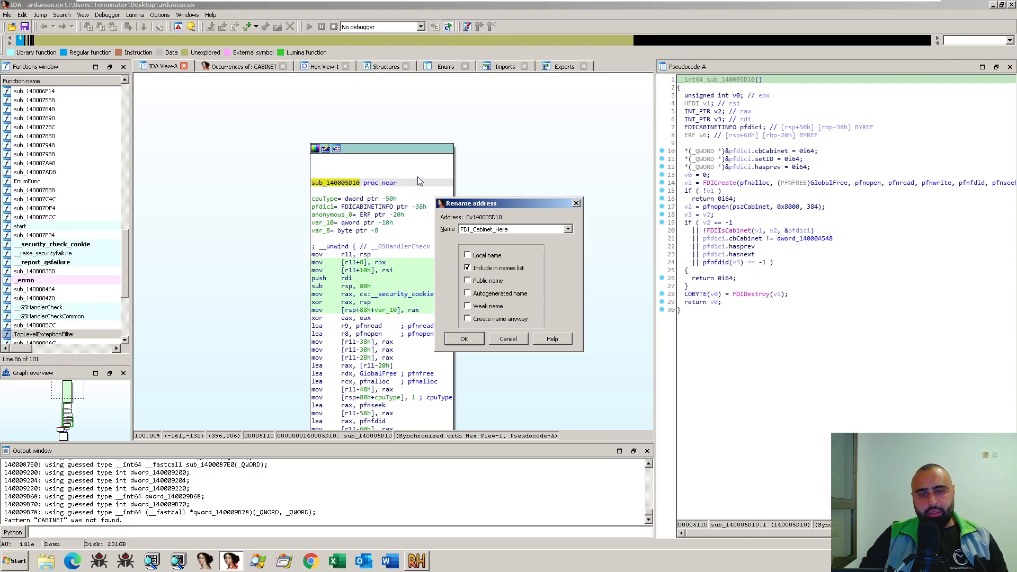
double_click(501, 229)
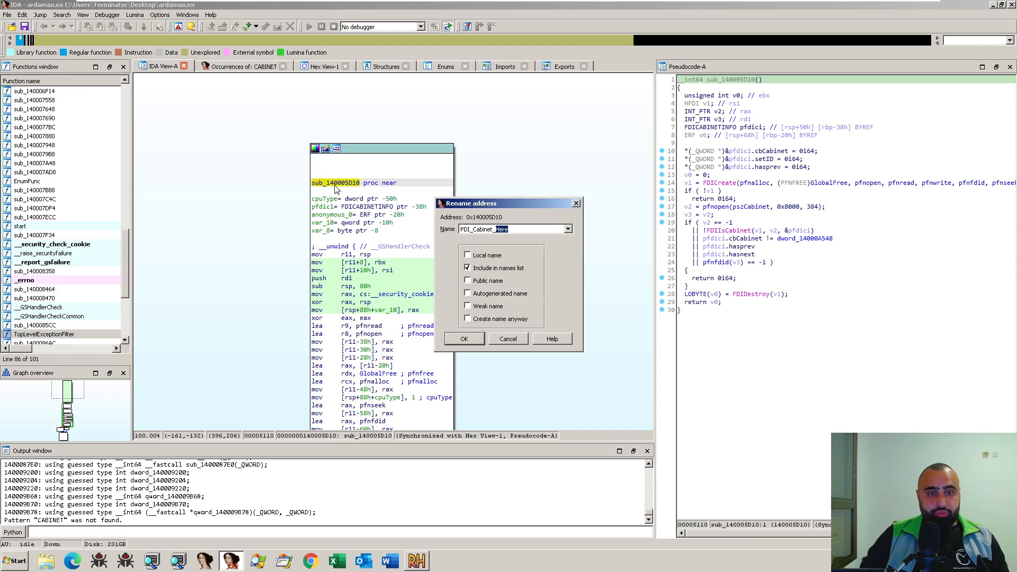
left_click(469, 339)
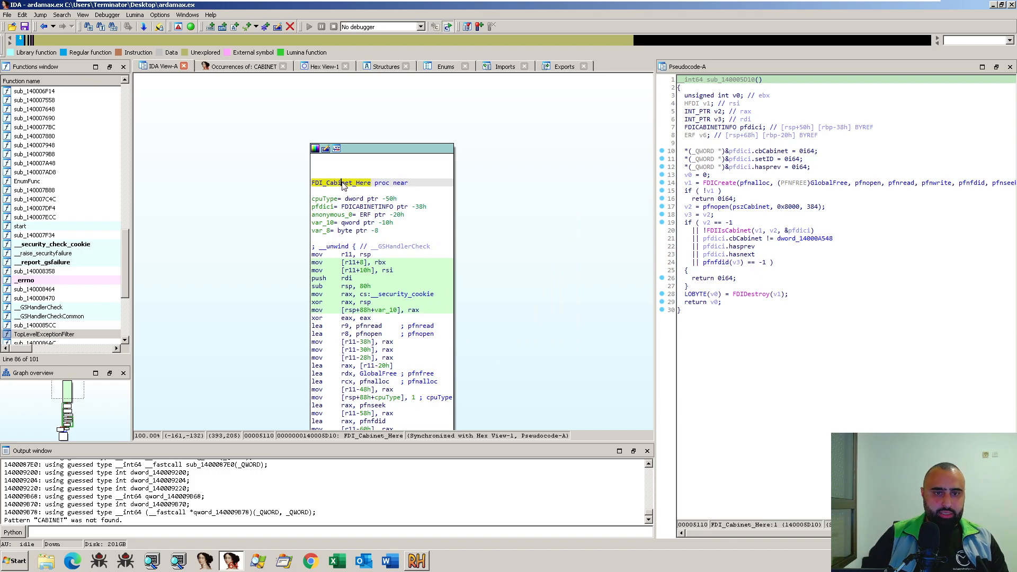
key("x")
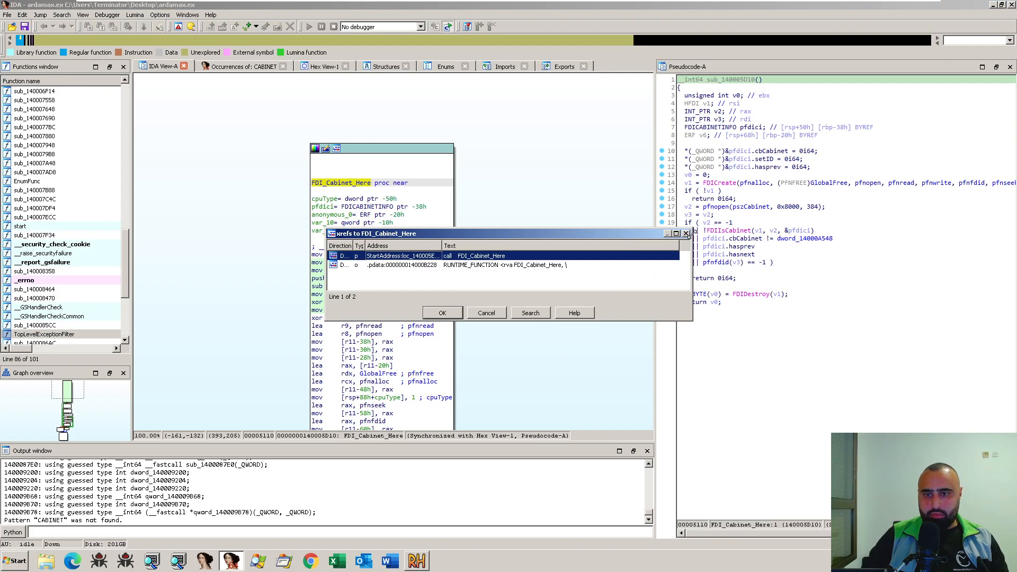
left_click(686, 234)
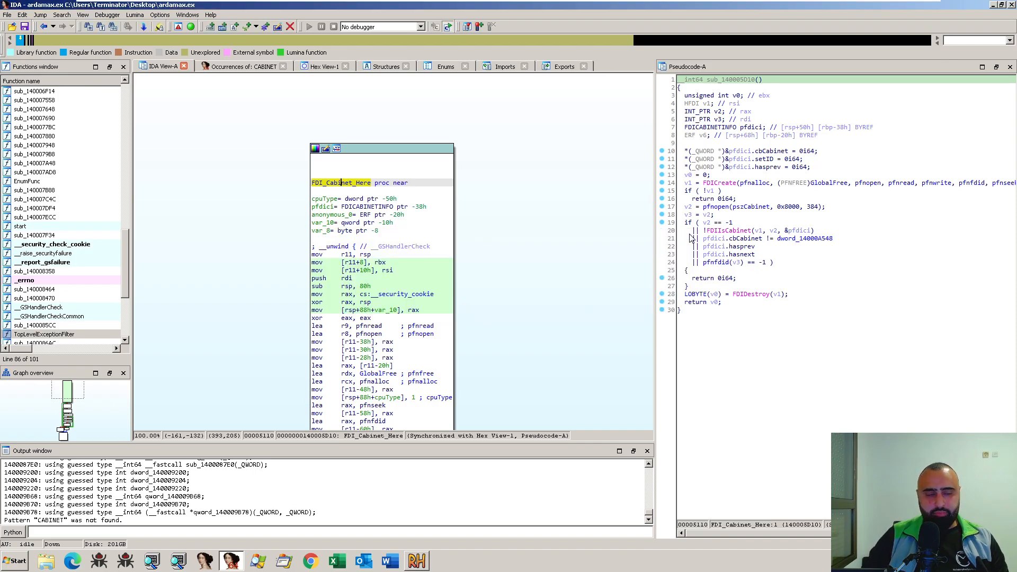
- Filter the function list by "here" and select FDI_Cabinet_Here
left_click(42, 174)
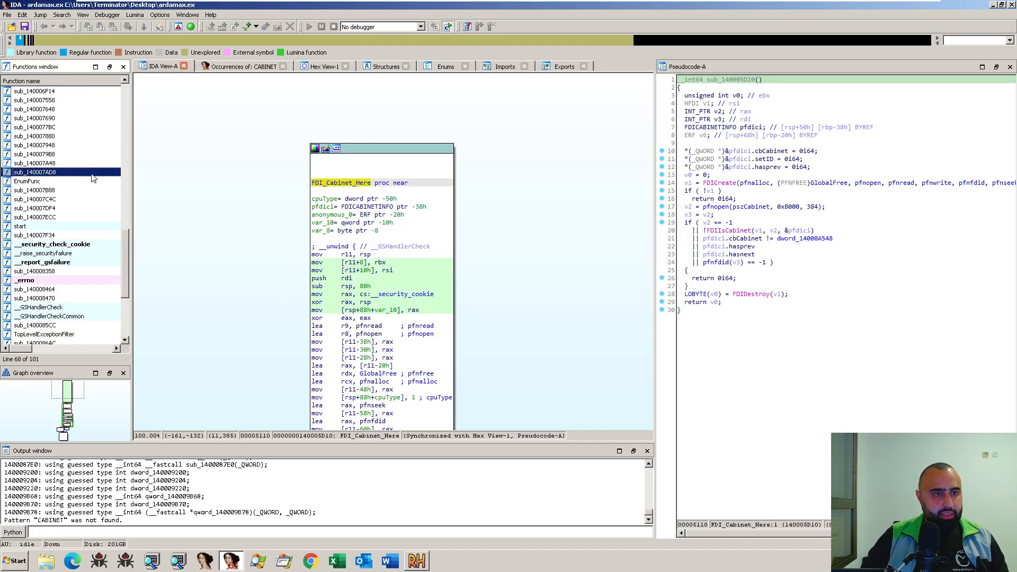
scroll(88, 165, "up", 4)
scroll(59, 133, "down", 2)
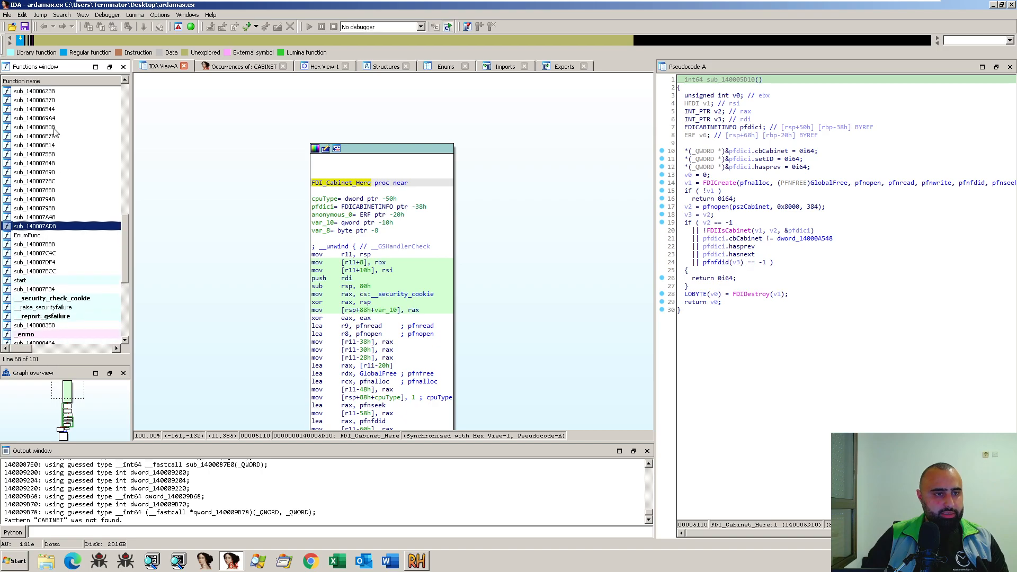
left_click(89, 164)
key("ctrl+f")
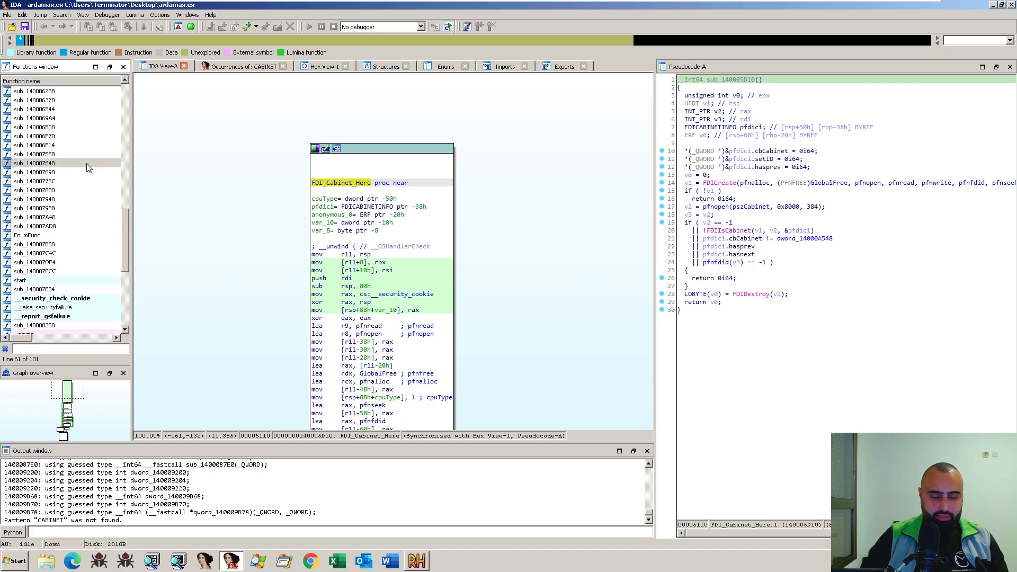
type("here")
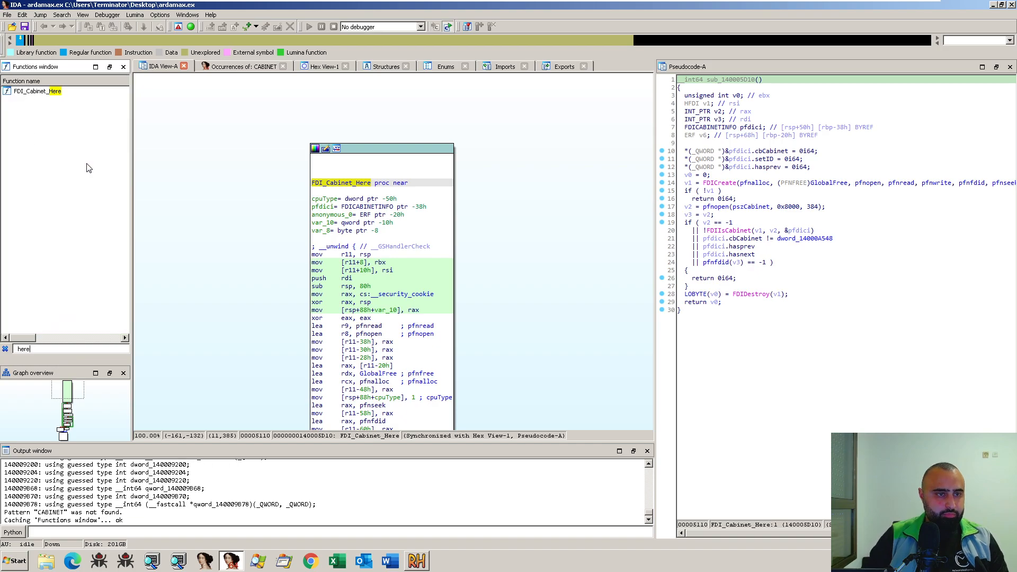
left_click(51, 94)
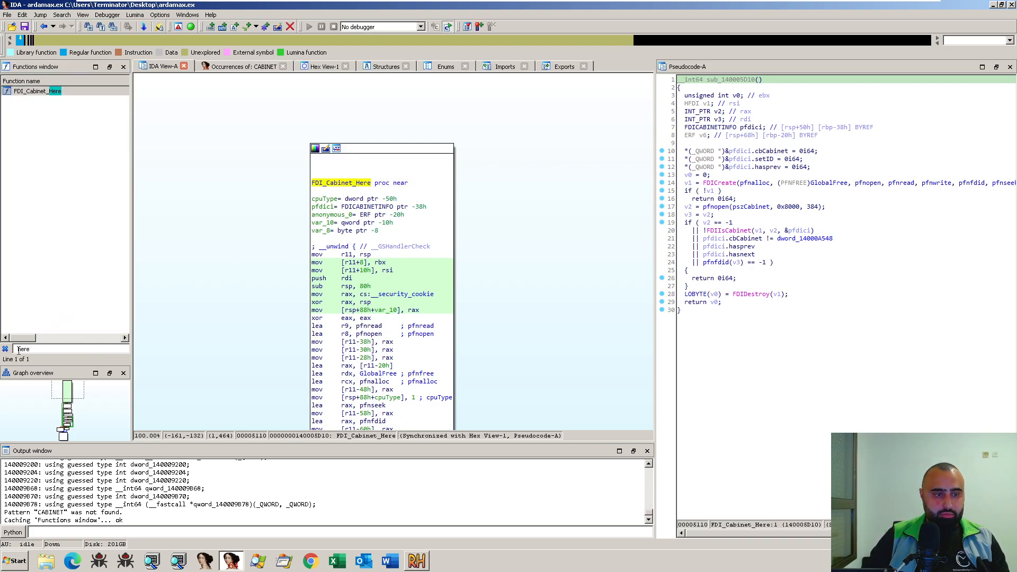
- Follow the cross-reference of FDI_Cabinet_Here to its call in StartAddress, and select the first CABINET string at that function's beginning
left_click(349, 183)
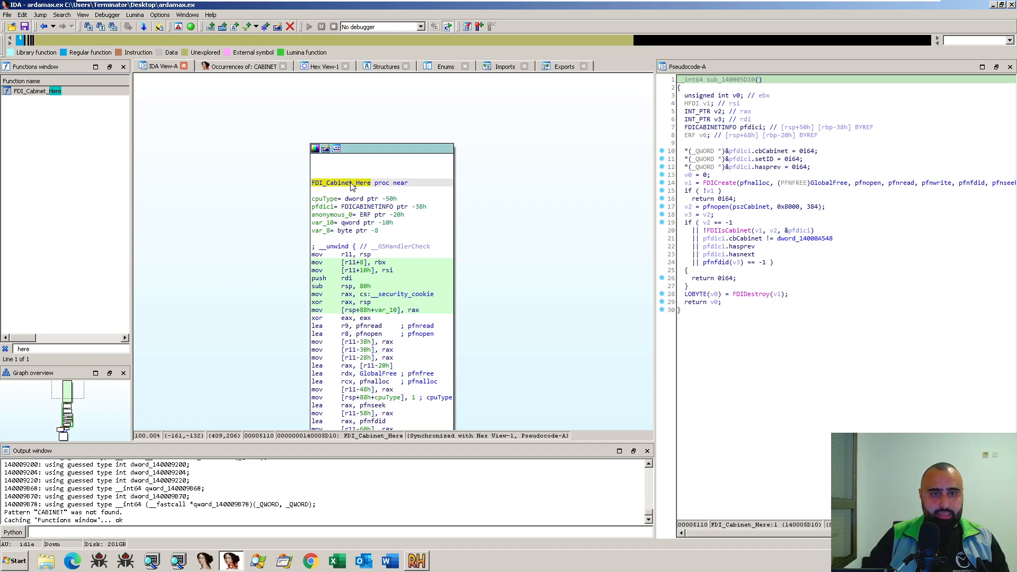
key("x")
double_click(457, 258)
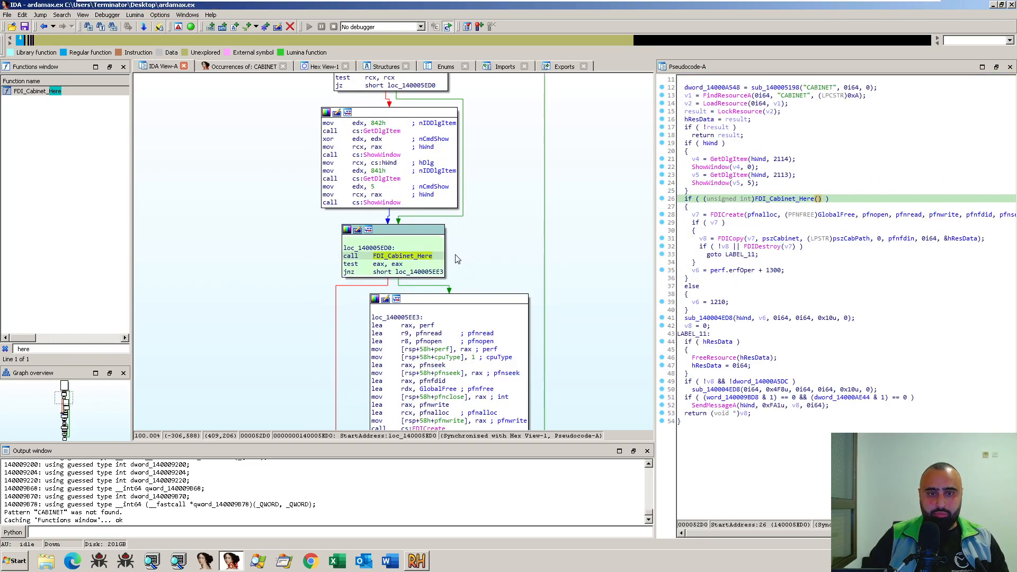
scroll(283, 233, "up", 1)
scroll(283, 233, "up", 5)
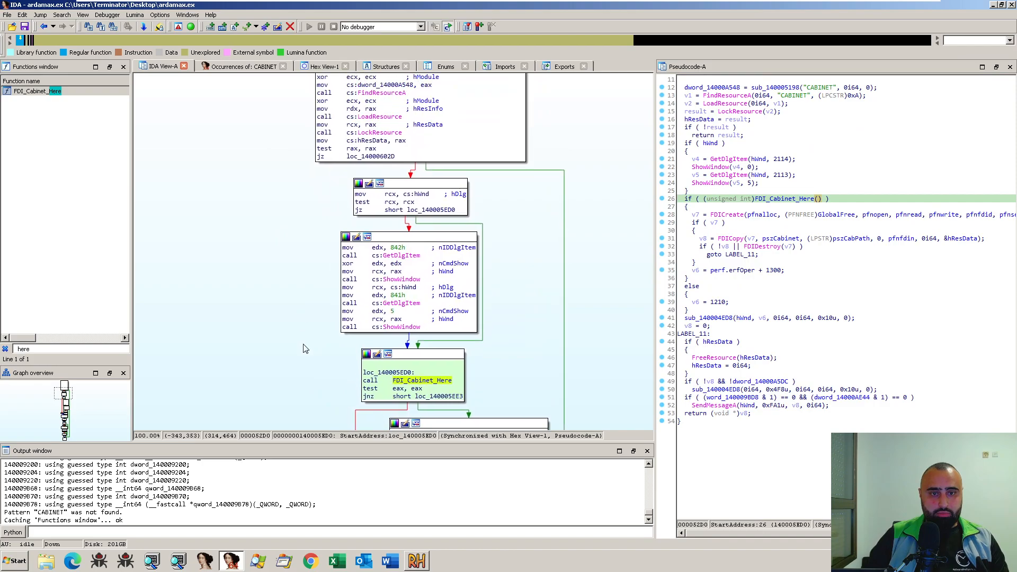
left_click(447, 184)
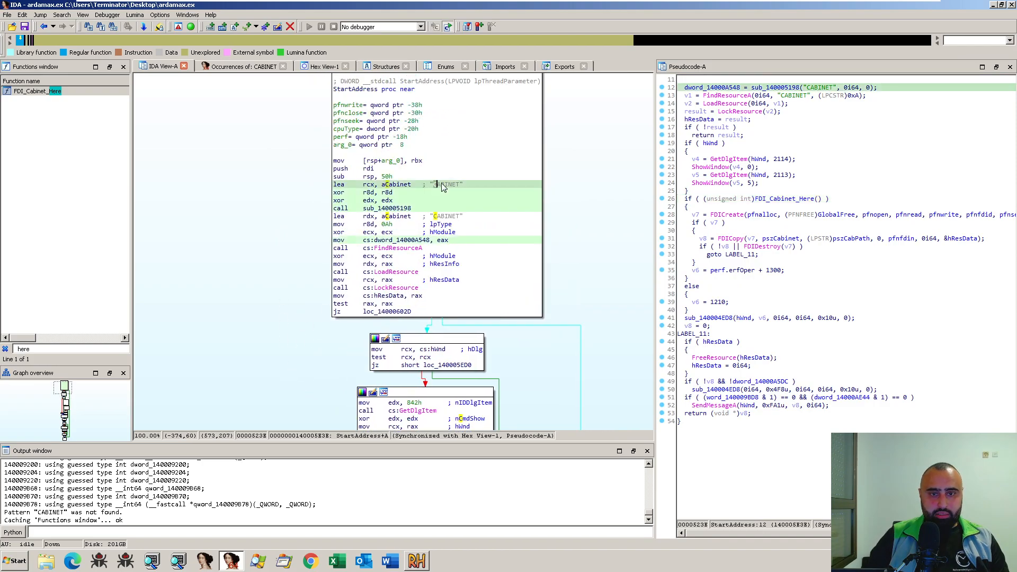
- Compare the CABINET : 1046 resource in Resource Hacker with the CABINET strings and resource-loading calls in StartAddress in IDA
left_click(417, 561)
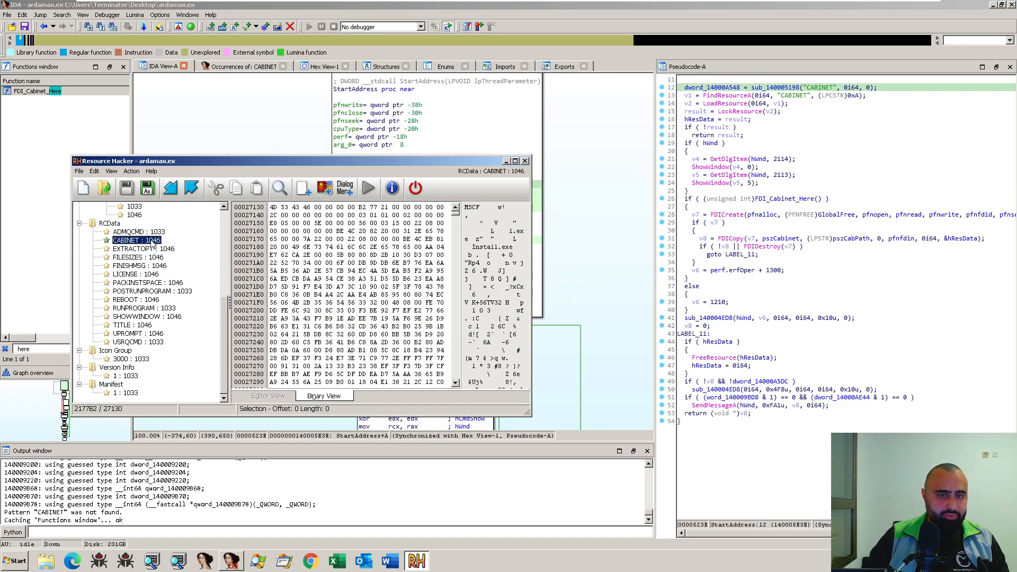
left_click(574, 245)
left_click_drag(376, 248, 422, 296)
left_click(489, 240)
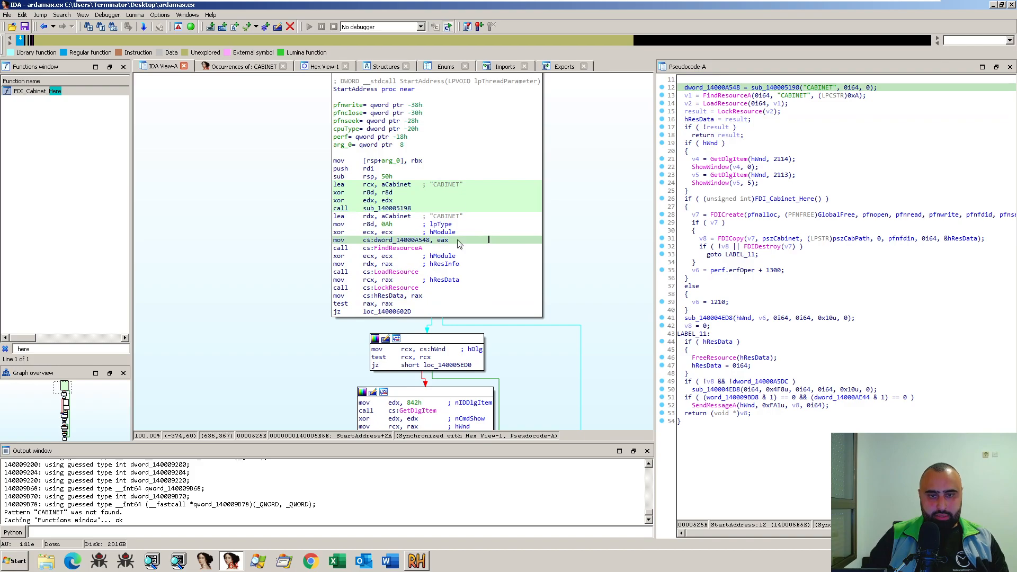
left_click(447, 216)
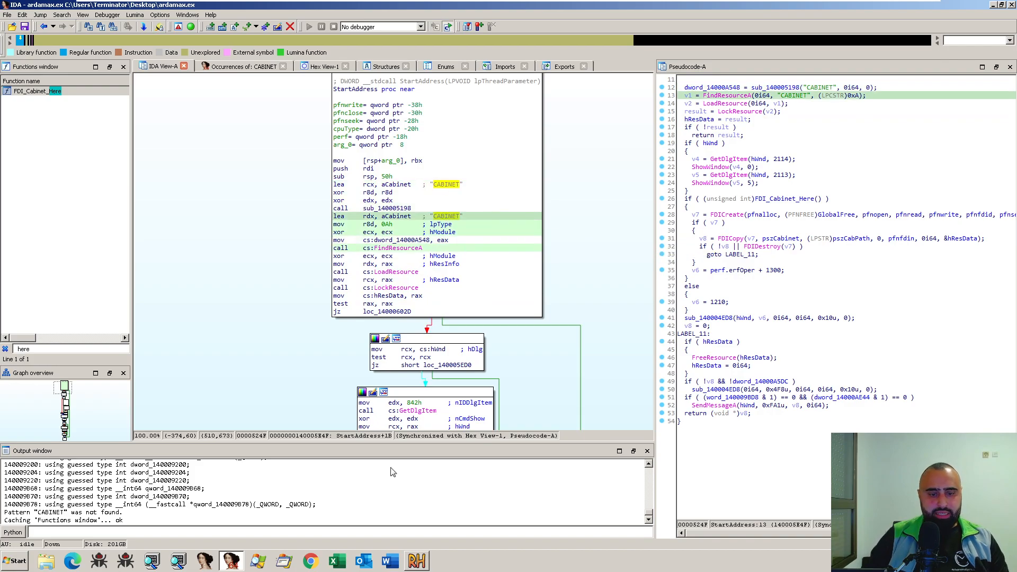
left_click(417, 560)
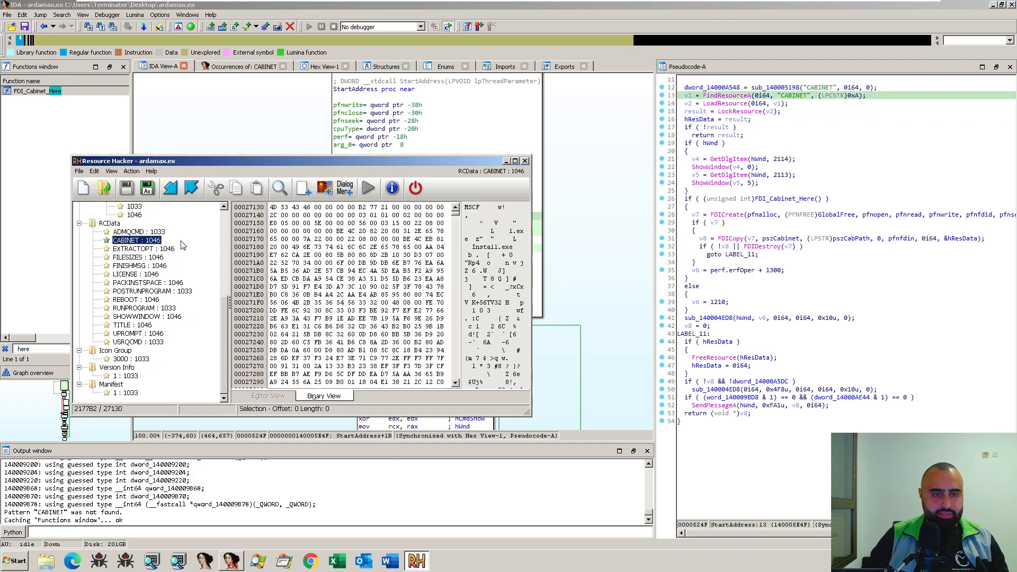
left_click(576, 260)
- Trace the StartAddress graph past the FDI_Cabinet_Here call, selecting FDICreate, FDICopy and FDIDestroy, and highlight FDICopy in the pseudocode
scroll(615, 352, "down", 5)
scroll(591, 278, "down", 6)
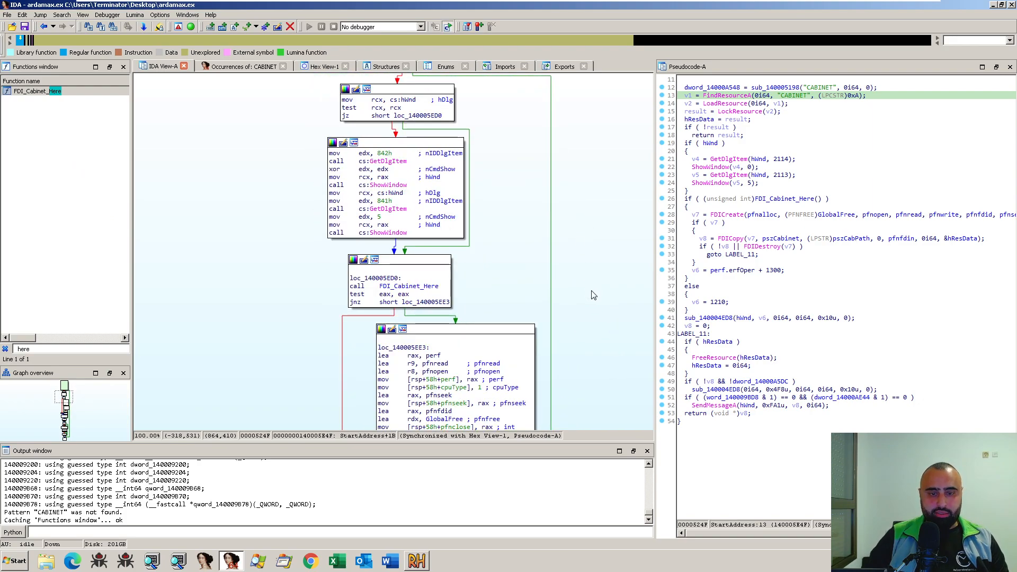
left_click_drag(594, 295, 585, 234)
left_click_drag(592, 313, 587, 245)
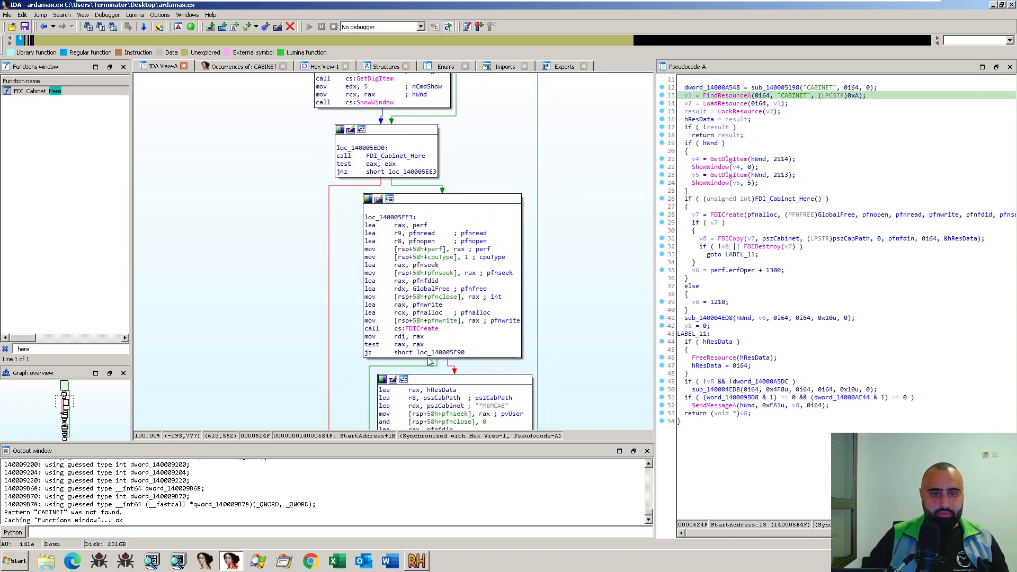
left_click(426, 333)
left_click_drag(586, 315, 577, 232)
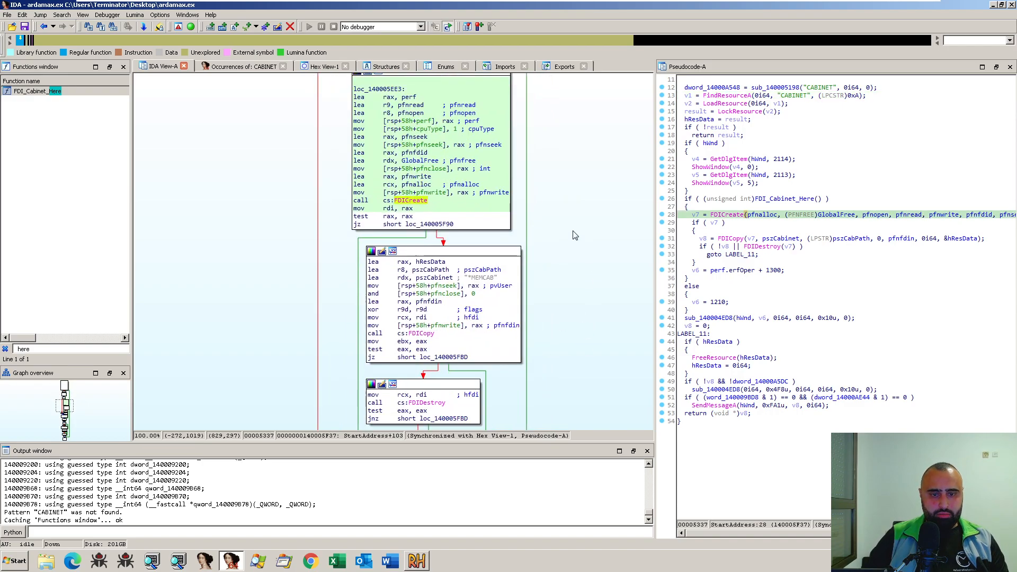
left_click(417, 334)
left_click_drag(574, 376, 569, 265)
left_click_drag(580, 312, 584, 234)
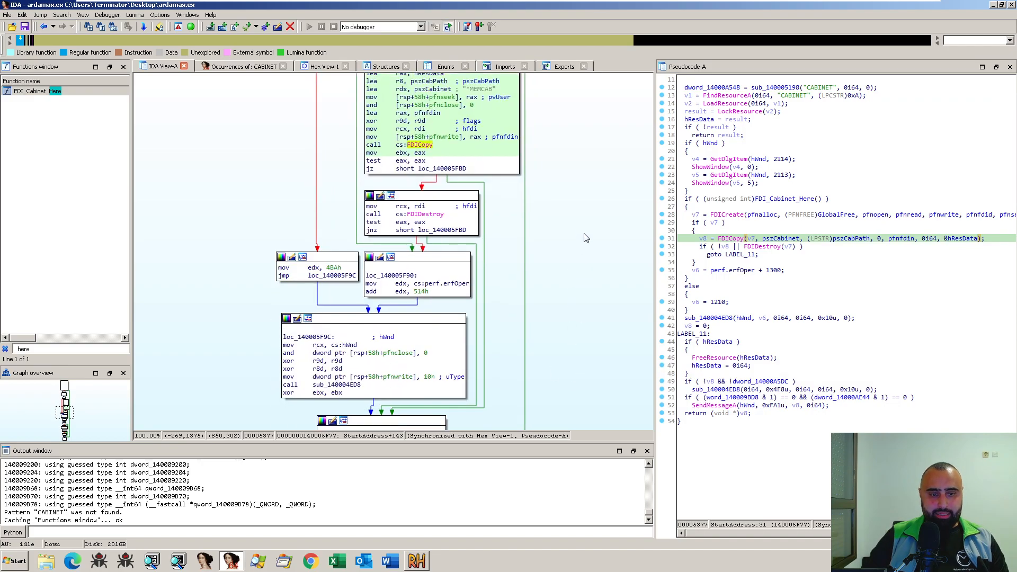
left_click(429, 214)
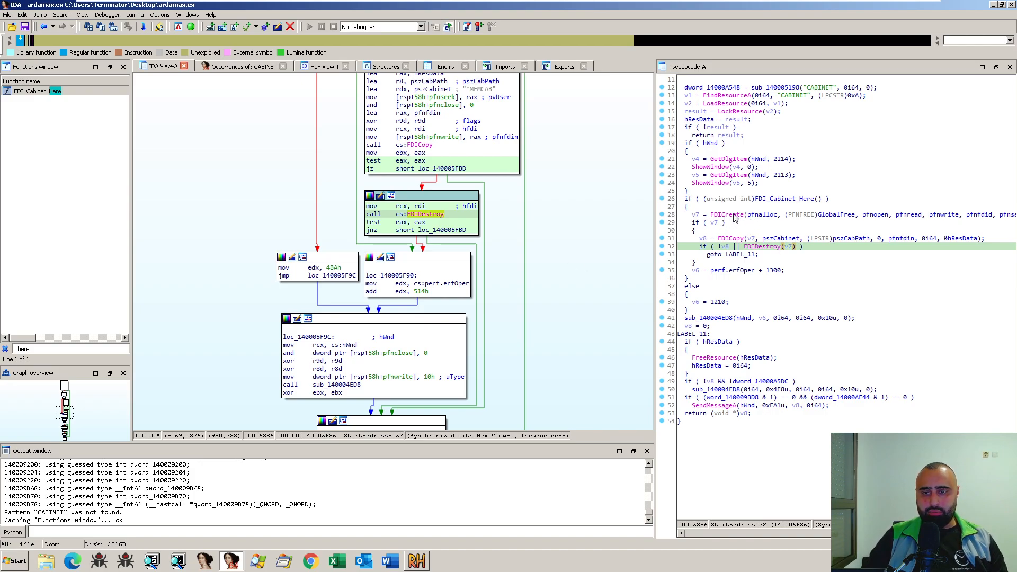
left_click(734, 239)
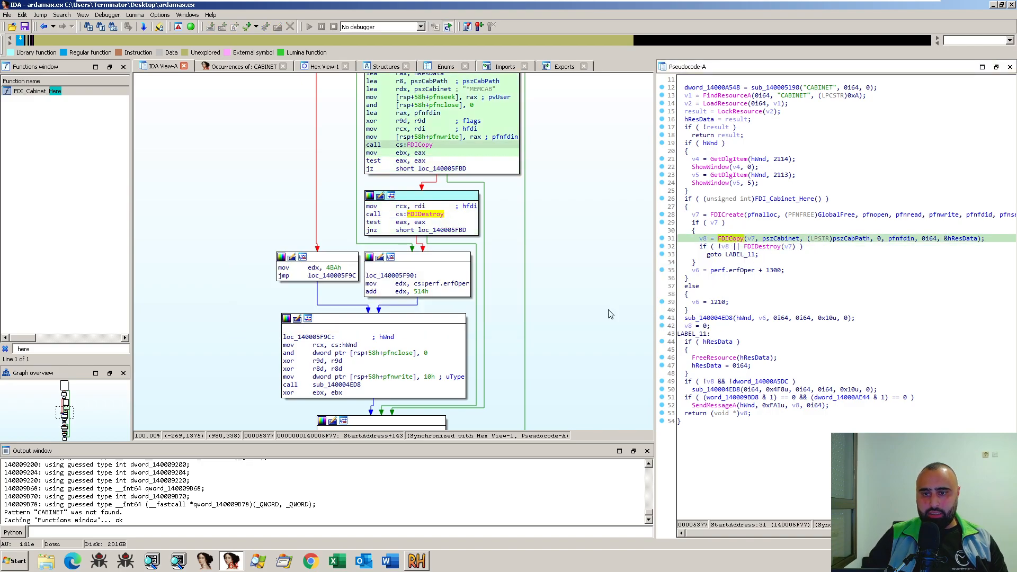
- Examine the remaining StartAddress blocks after the FDI calls, including FreeResource, and return to the function's start
scroll(548, 247, "down", 2)
scroll(548, 247, "down", 2)
scroll(568, 228, "down", 3)
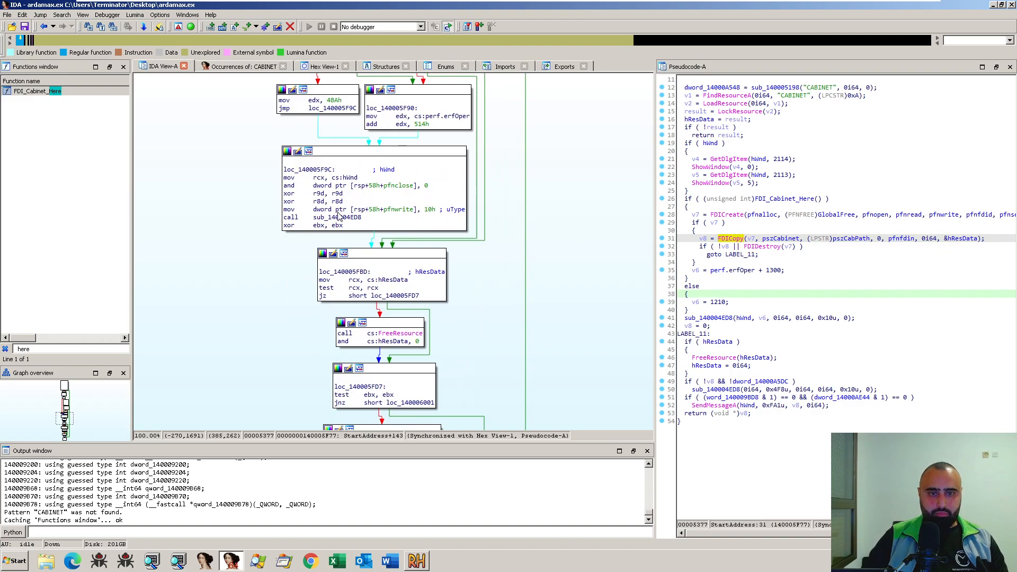
scroll(540, 234, "down", 7)
scroll(560, 144, "down", 7)
scroll(551, 233, "up", 15)
scroll(560, 208, "up", 20)
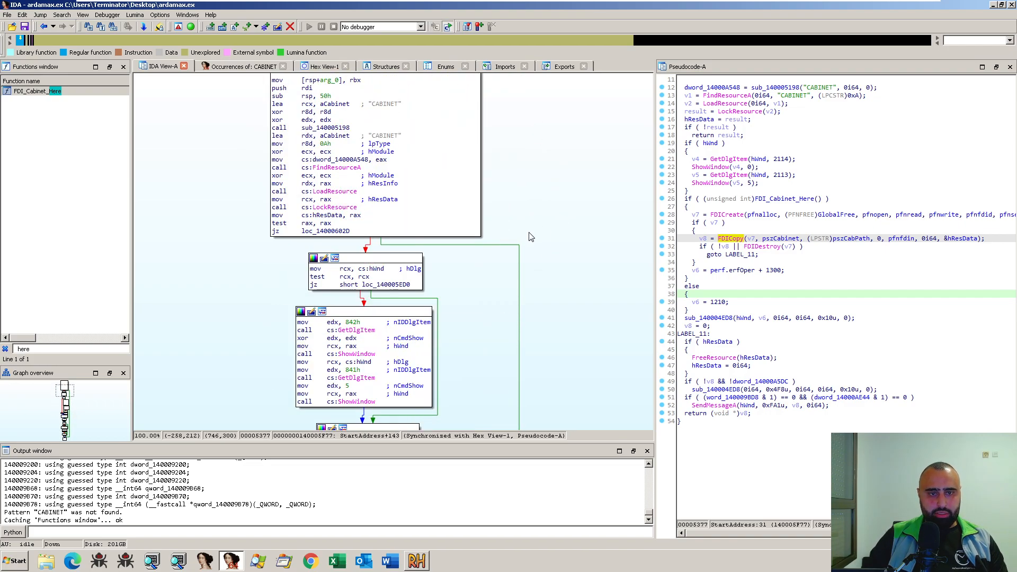
scroll(531, 236, "up", 6)
left_click(320, 258)
key("F2")
- Compare the FDICreate and FDICopy blocks of StartAddress with the CABINET : 1046 resource in Resource Hacker, and return to IDA
scroll(568, 238, "down", 18)
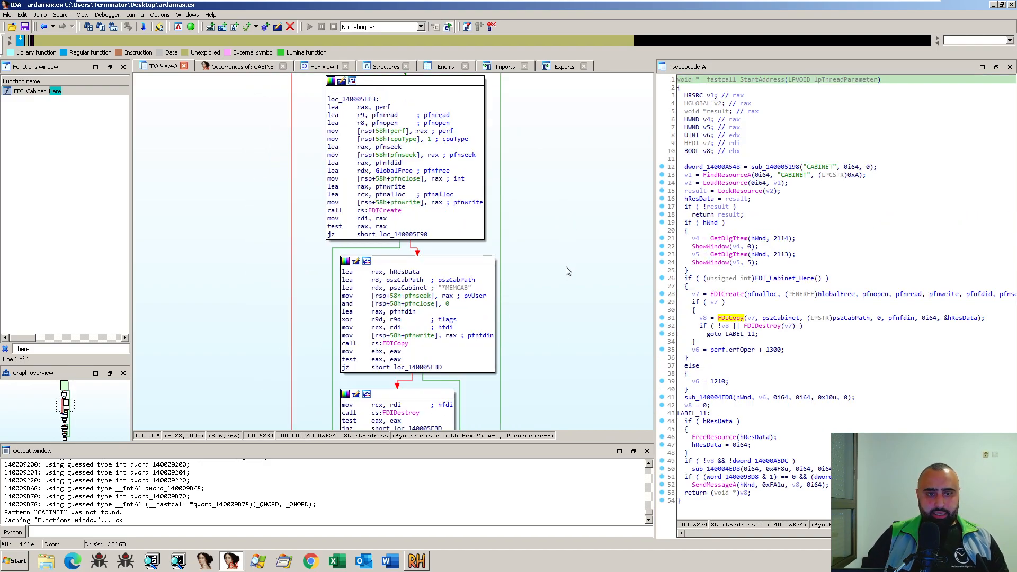
scroll(568, 271, "down", 6)
scroll(567, 271, "up", 3)
left_click(417, 560)
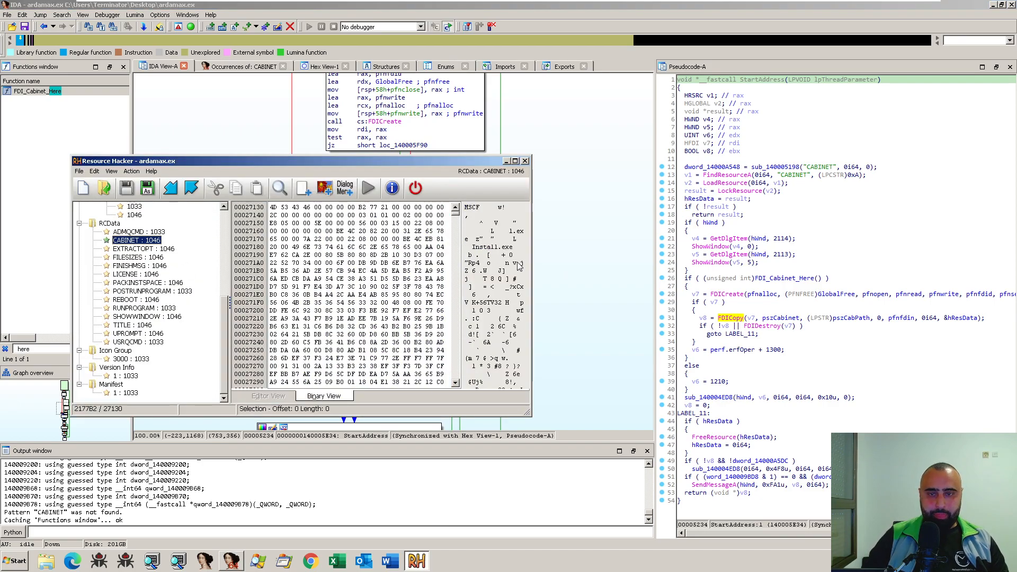
left_click(538, 259)
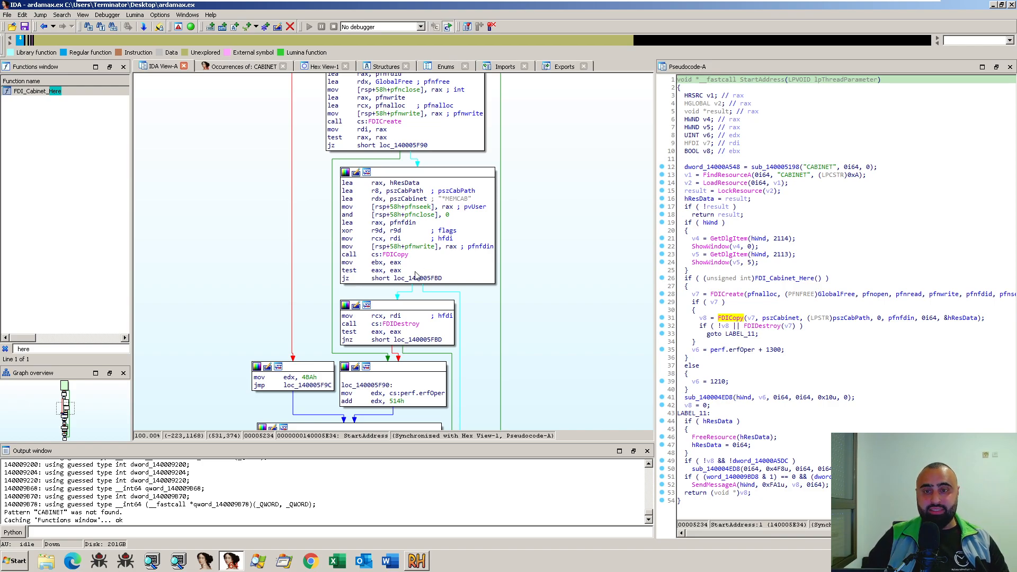
- Trace the StartAddress branches from FDIDestroy past FreeResource and select the sub_140004ED8 call that receives 4F8h
scroll(547, 347, "down", 1)
left_click_drag(562, 324, 589, 184)
scroll(586, 193, "down", 1)
scroll(586, 225, "up", 2)
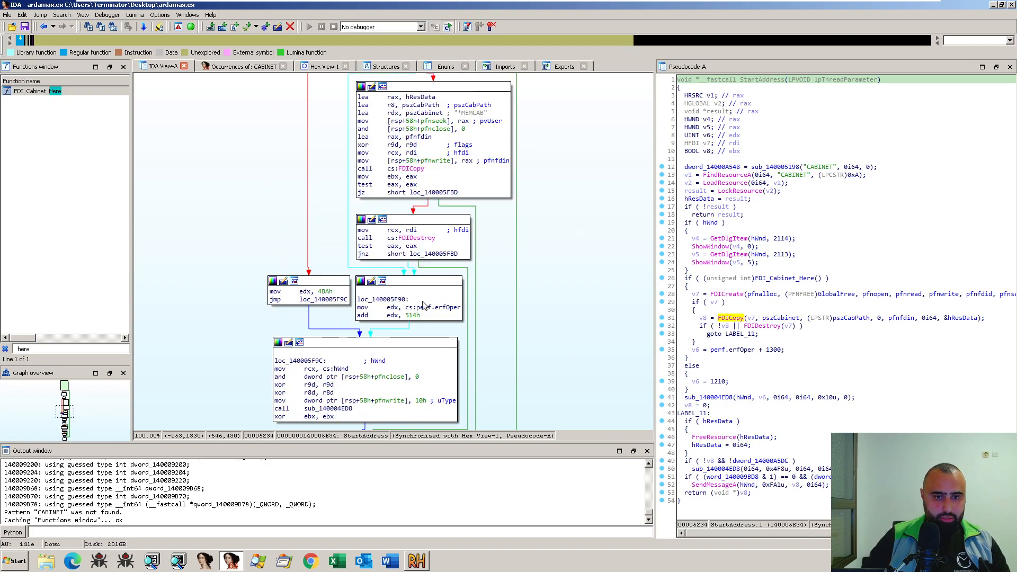
scroll(568, 274, "up", 2)
scroll(569, 275, "down", 3)
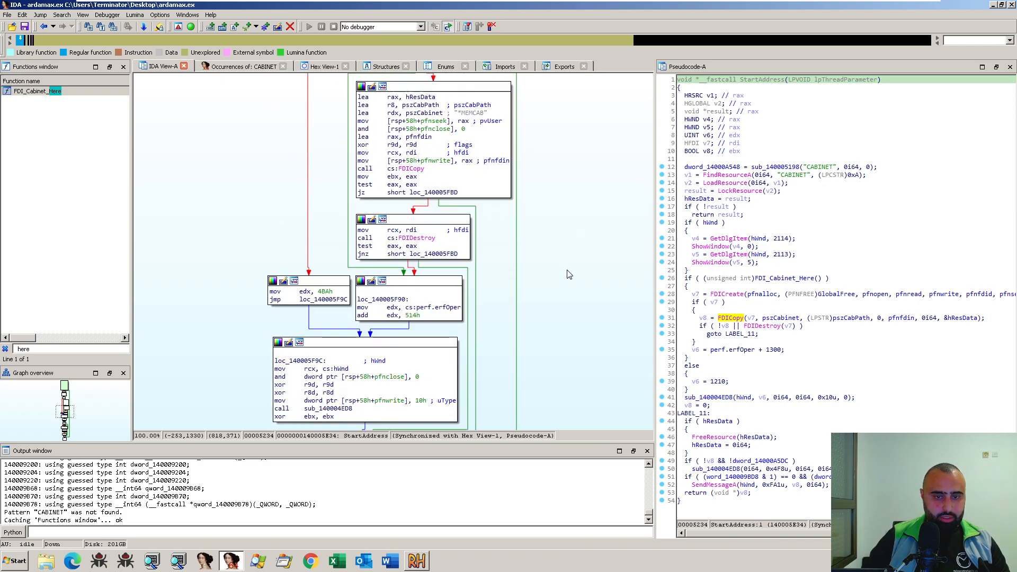
scroll(569, 274, "down", 1)
scroll(564, 273, "down", 3)
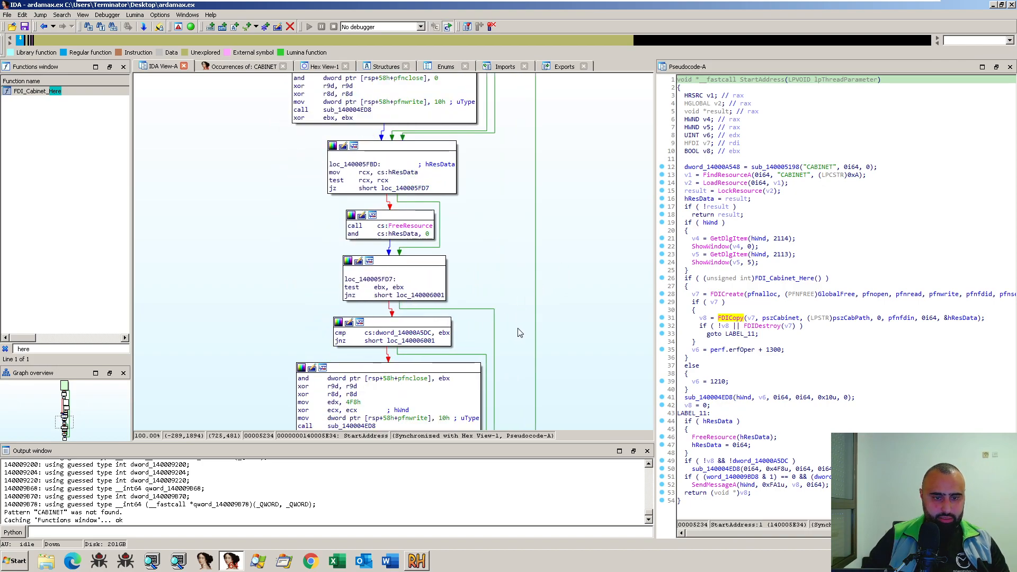
scroll(519, 332, "down", 1)
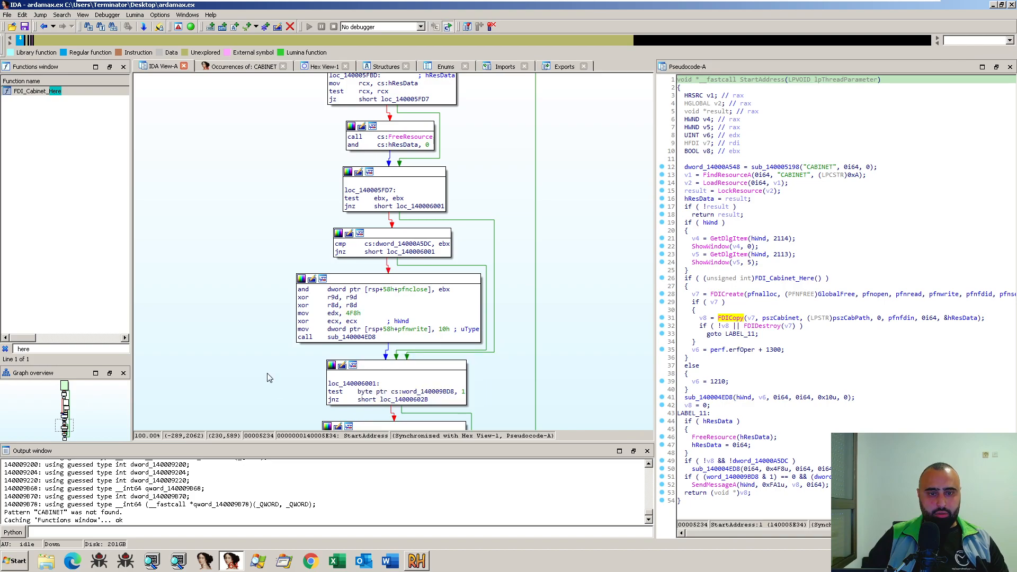
left_click(363, 338)
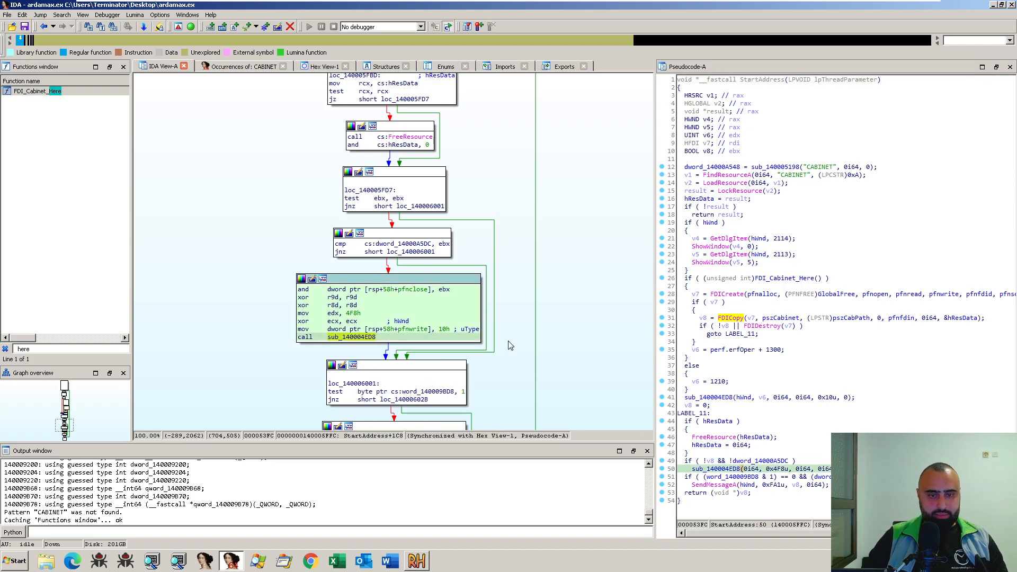
- List the cross-references to sub_140004ED8, look through its callers, and close the list
scroll(512, 345, "down", 2)
key("x")
scroll(431, 229, "down", 3)
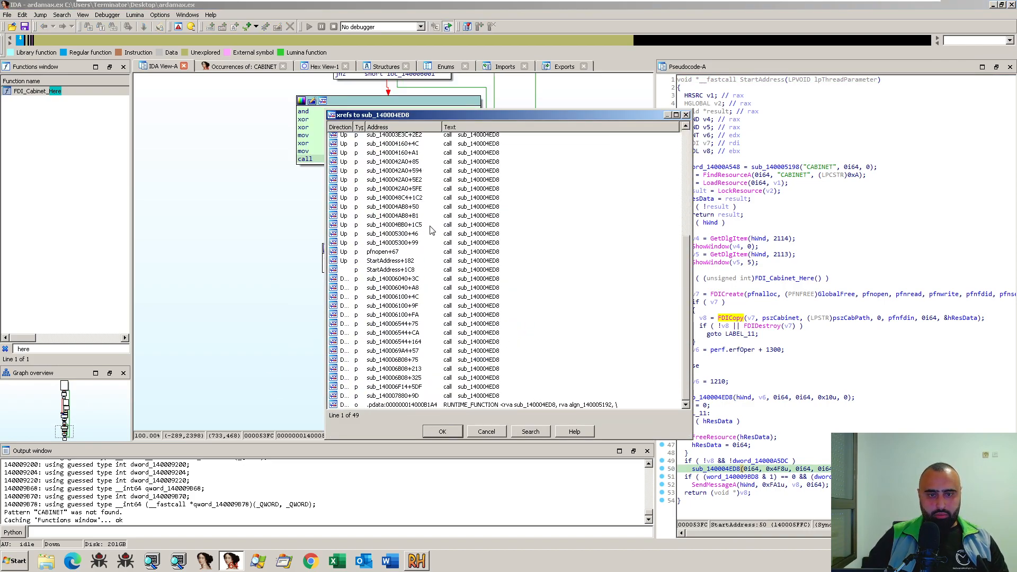
scroll(472, 284, "up", 5)
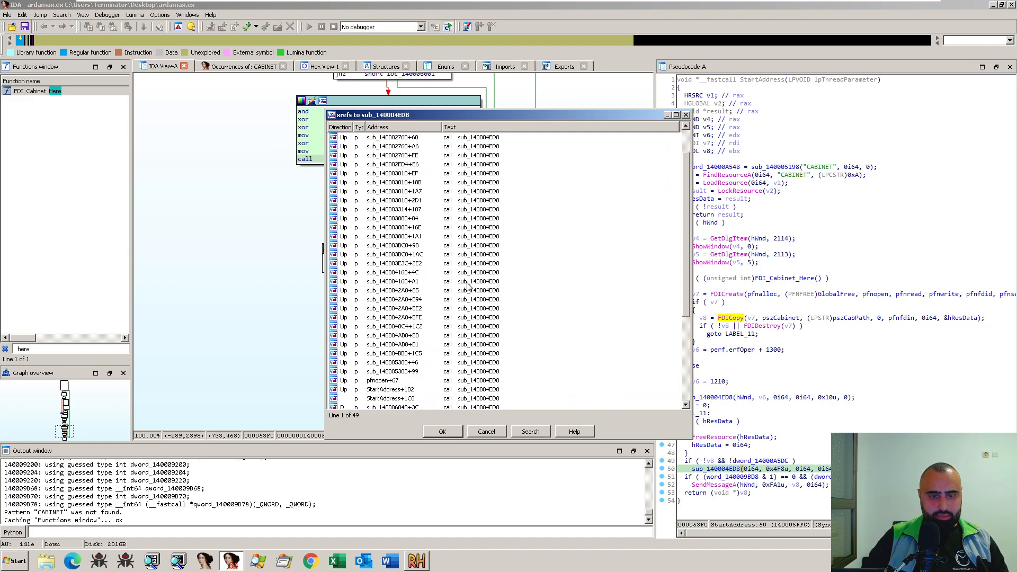
scroll(468, 286, "up", 2)
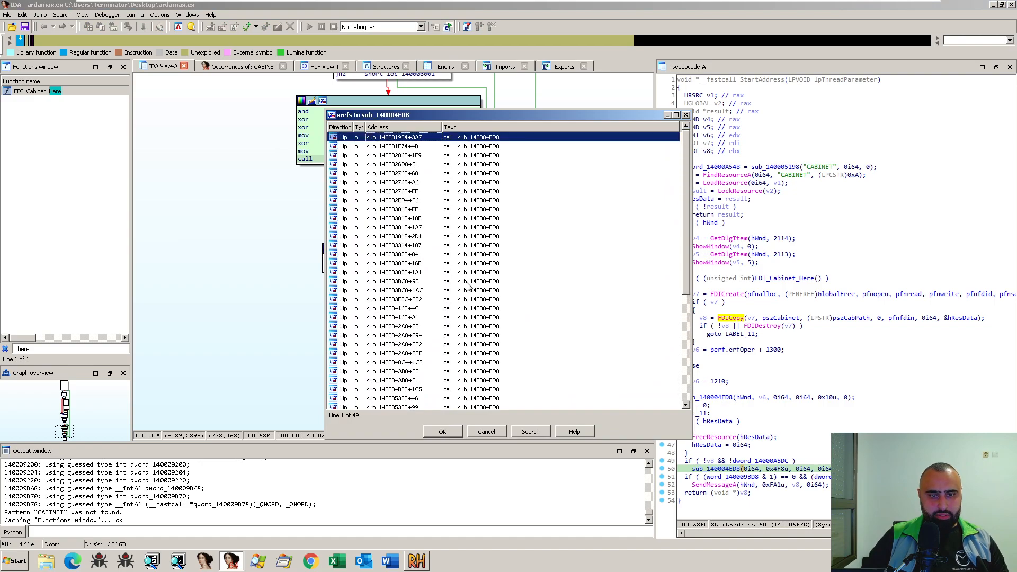
left_click(686, 115)
- Open sub_140004ED8 and trace its graph from the entry block through the string-handling loops and LocalAlloc branches
double_click(371, 160)
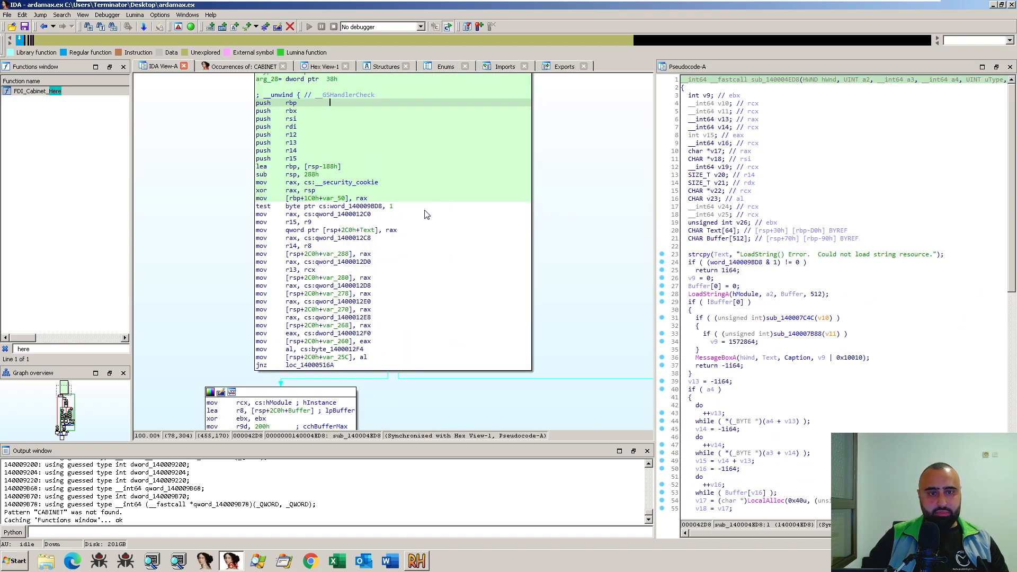
scroll(522, 286, "down", 5)
left_click_drag(253, 321, 286, 320)
scroll(286, 324, "down", 10)
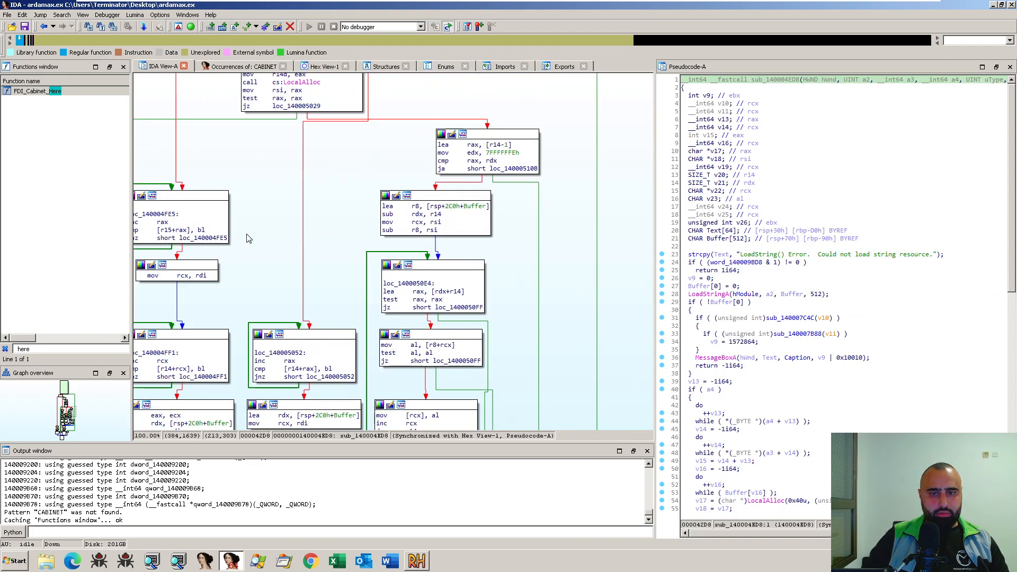
scroll(297, 275, "down", 5)
left_click_drag(360, 358, 525, 239)
scroll(523, 238, "down", 5)
scroll(547, 200, "down", 2)
mouse_move(596, 329)
left_mouse_down()
mouse_move(571, 189)
mouse_move(593, 357)
left_mouse_up()
left_click_drag(571, 239, 498, 326)
mouse_move(549, 265)
left_mouse_down()
mouse_move(439, 376)
mouse_move(441, 391)
mouse_move(610, 378)
left_mouse_up()
left_click_drag(638, 301, 466, 384)
left_click_drag(547, 193, 596, 260)
- Read the sub_140004ED8 pseudocode from the LoadStringA check to the final MessageBoxA call, and return to its start
left_click(767, 310)
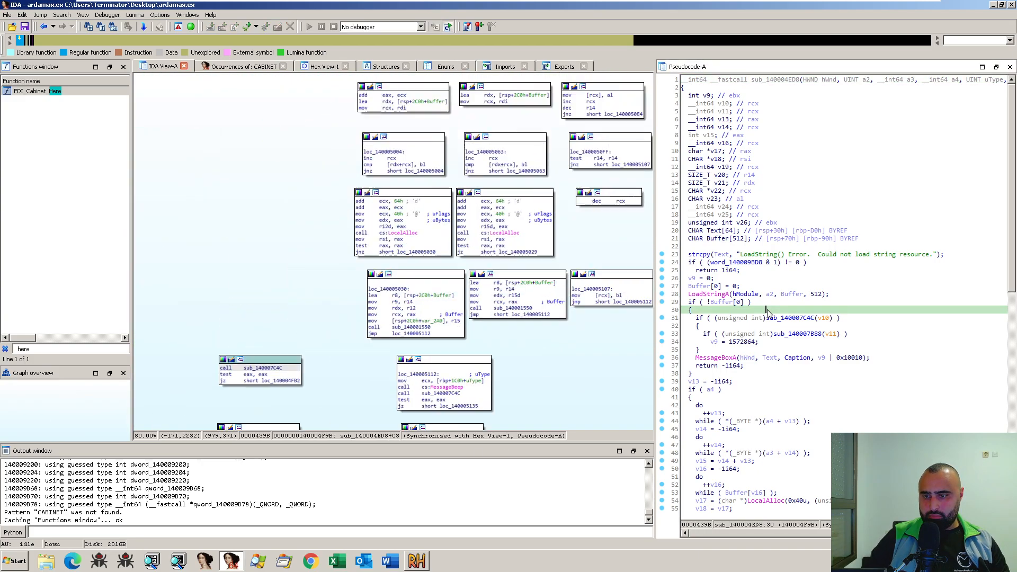
scroll(857, 305, "down", 2)
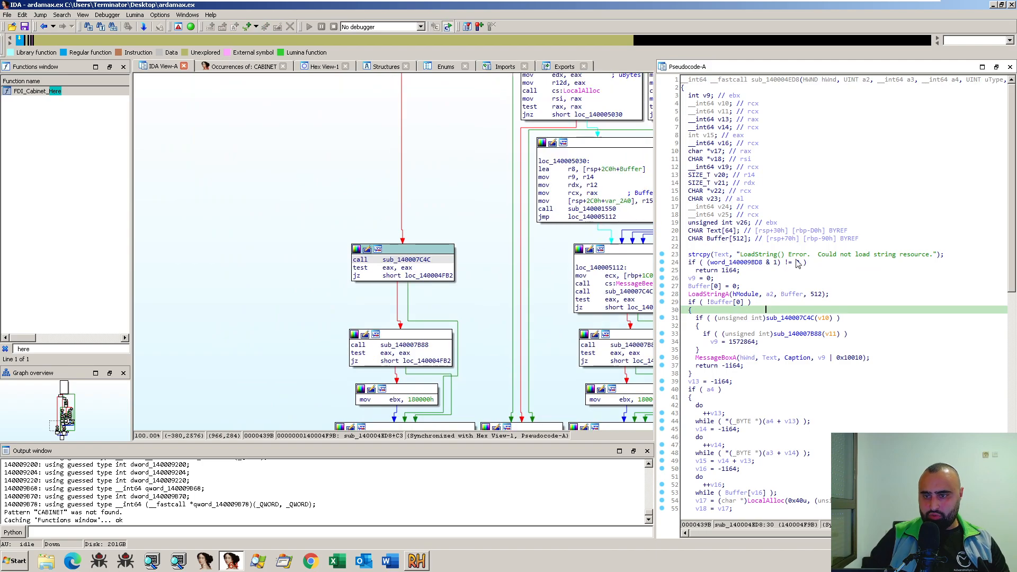
scroll(856, 305, "down", 9)
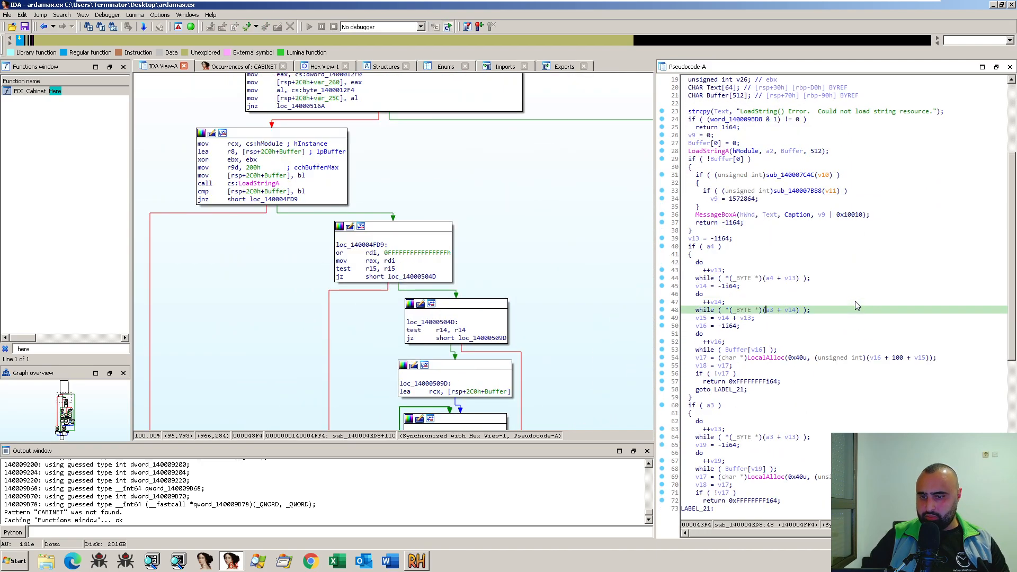
scroll(855, 304, "down", 9)
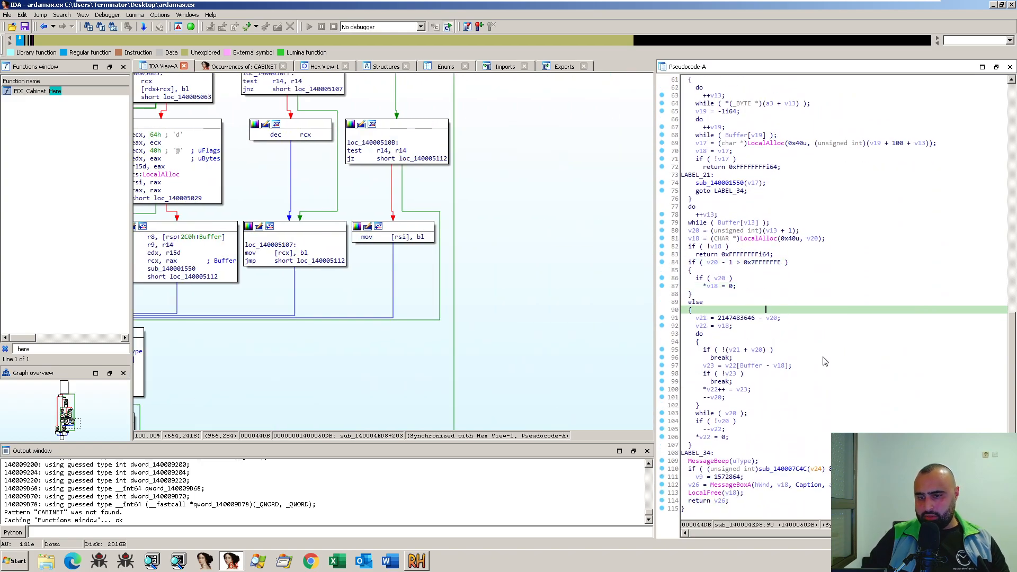
scroll(822, 364, "up", 16)
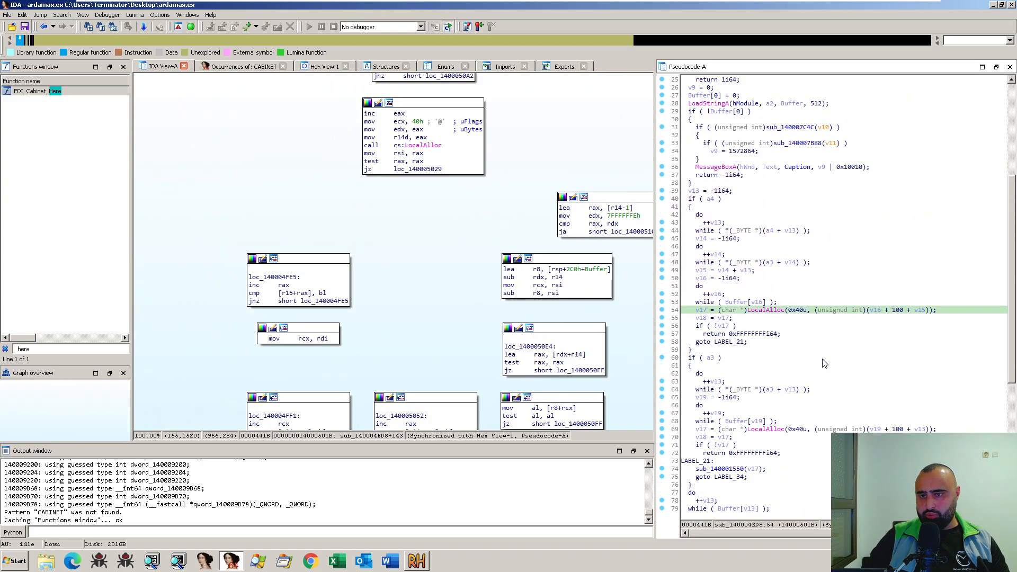
scroll(797, 294, "up", 4)
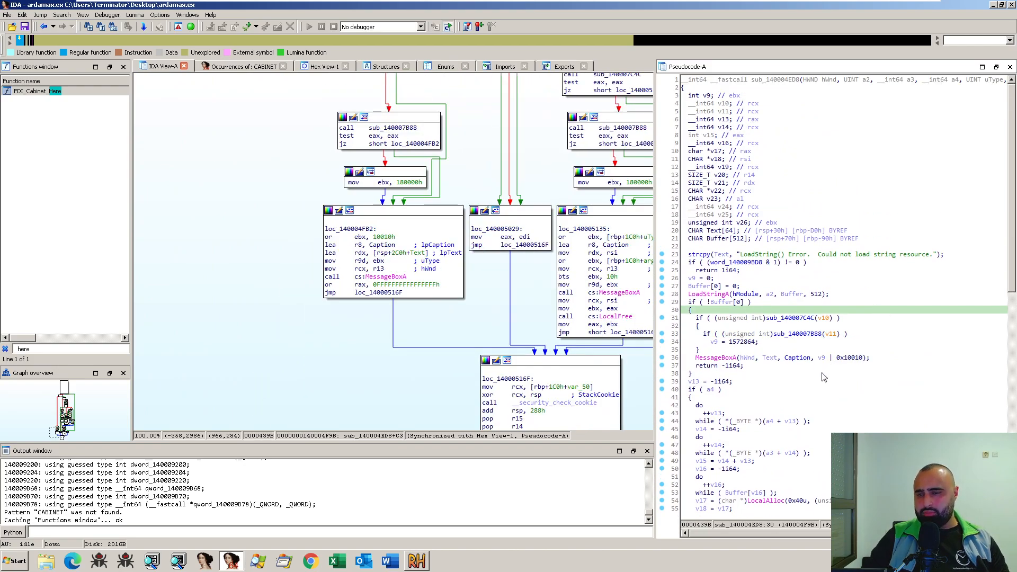
- Open sub_140007C4C, examine its GetVersionExA and ResourceLocale registry checks up to the CharNextA loop, and return to the caller
double_click(806, 320)
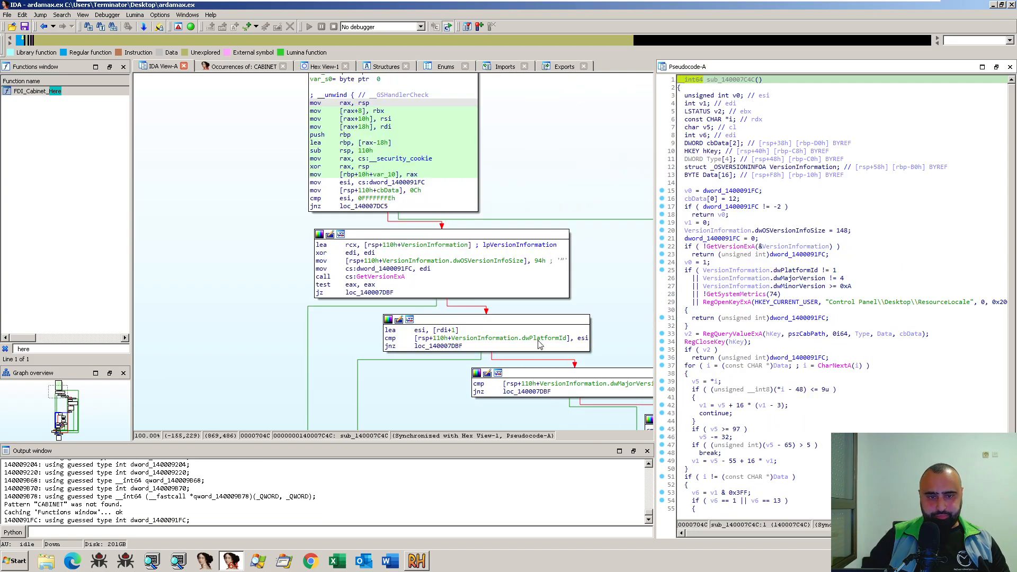
left_click_drag(364, 398, 293, 258)
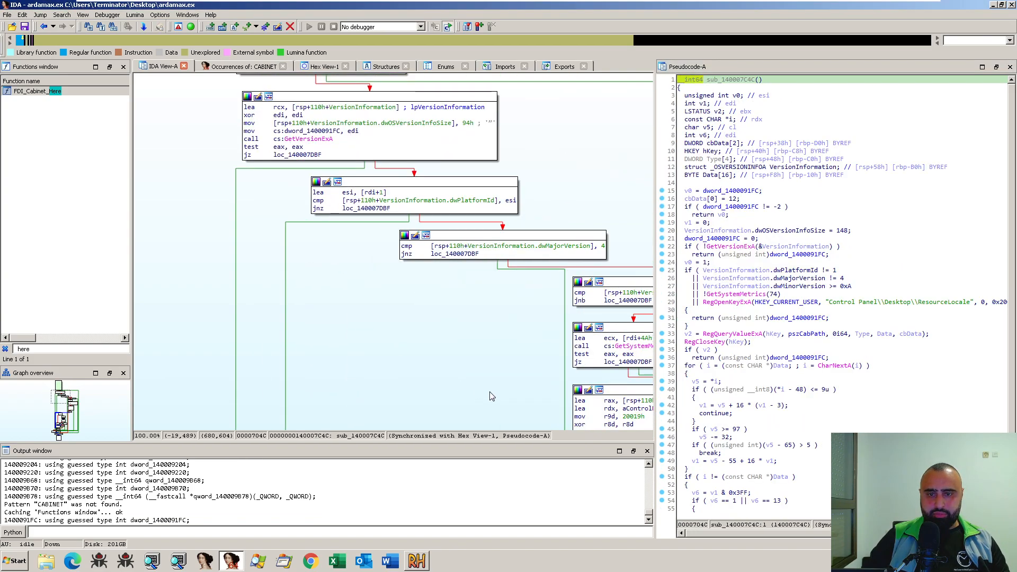
left_click_drag(492, 391, 266, 253)
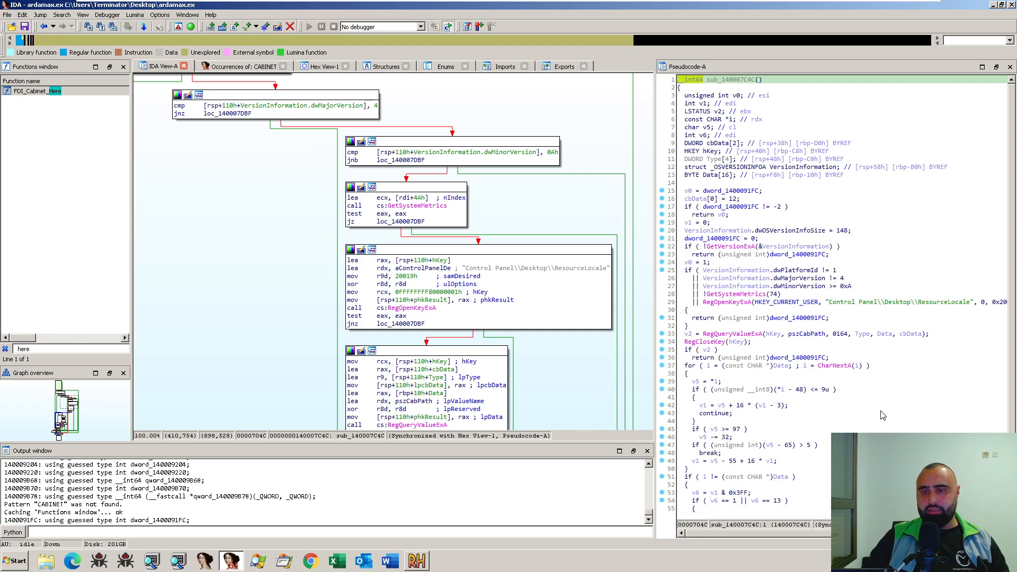
scroll(883, 416, "down", 2)
scroll(883, 416, "up", 2)
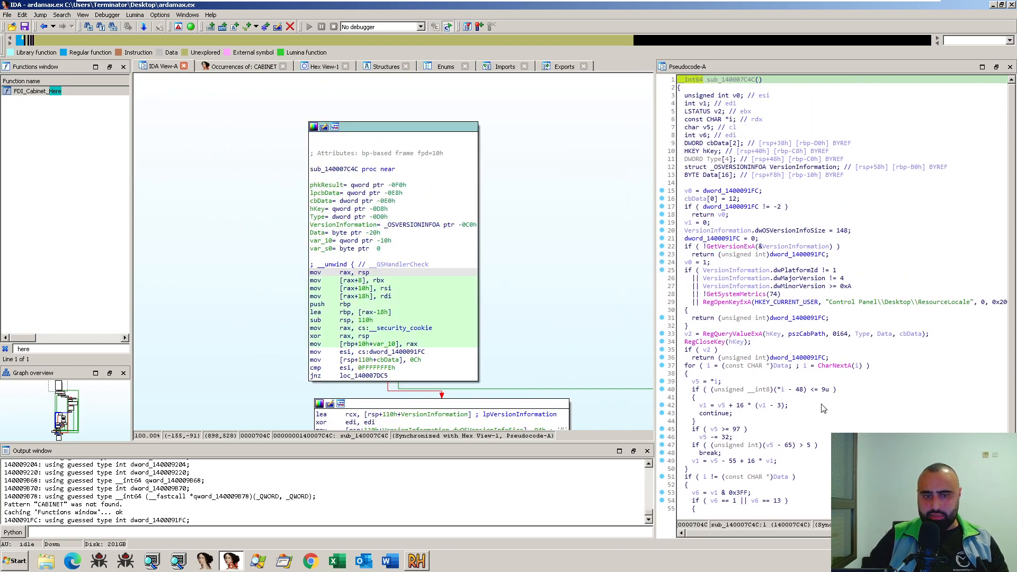
left_click(964, 304)
left_click(931, 366)
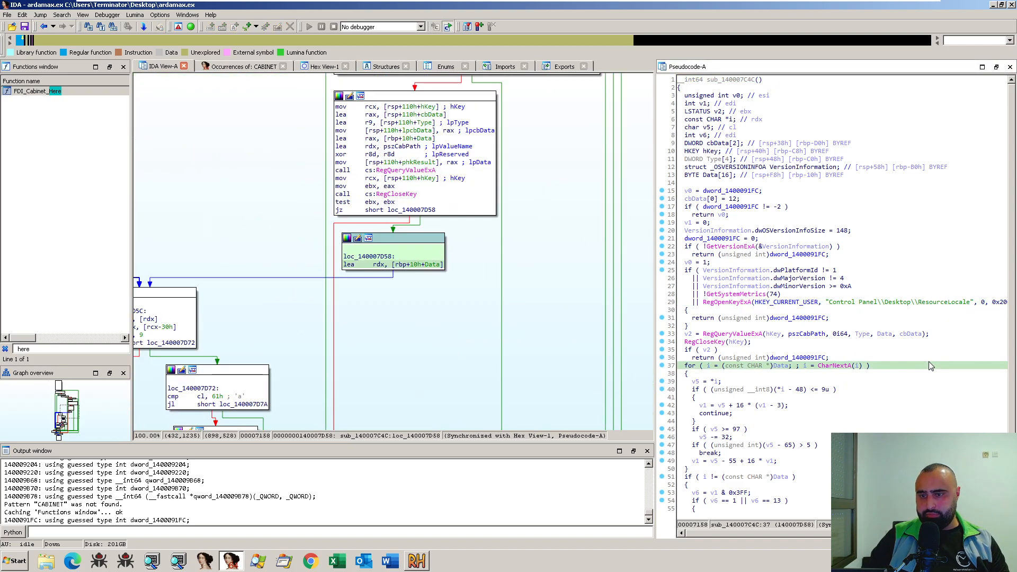
left_click(527, 343)
key("Escape")
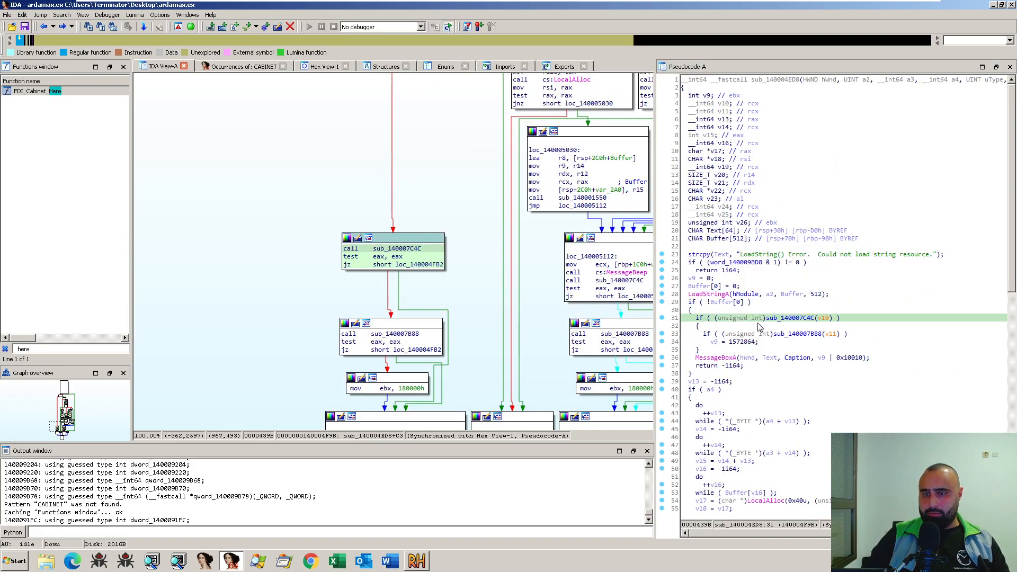
- Rename sub_140007C4C to Locale_lang_here from its call in the pseudocode
left_click(786, 319)
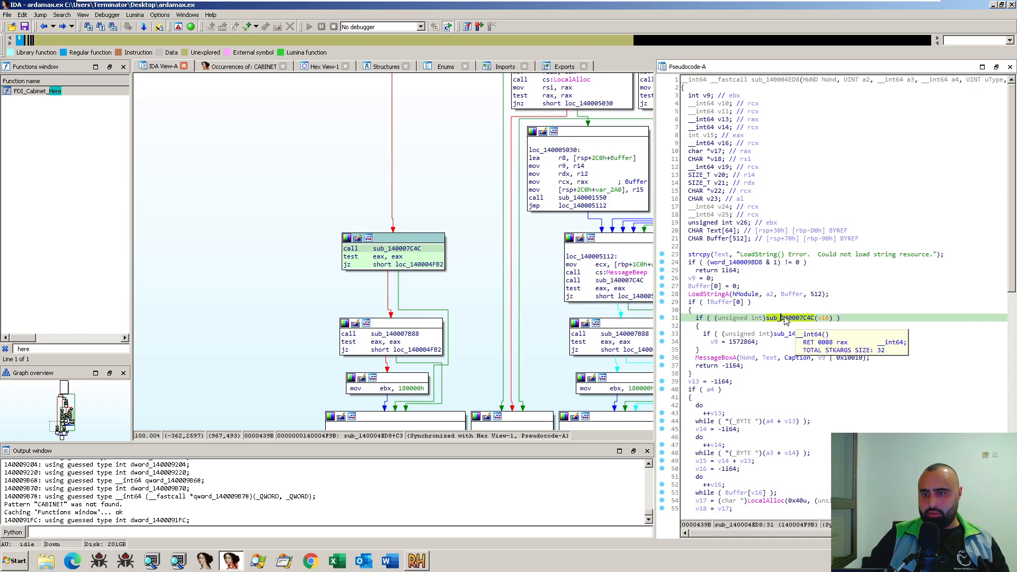
type("nL")
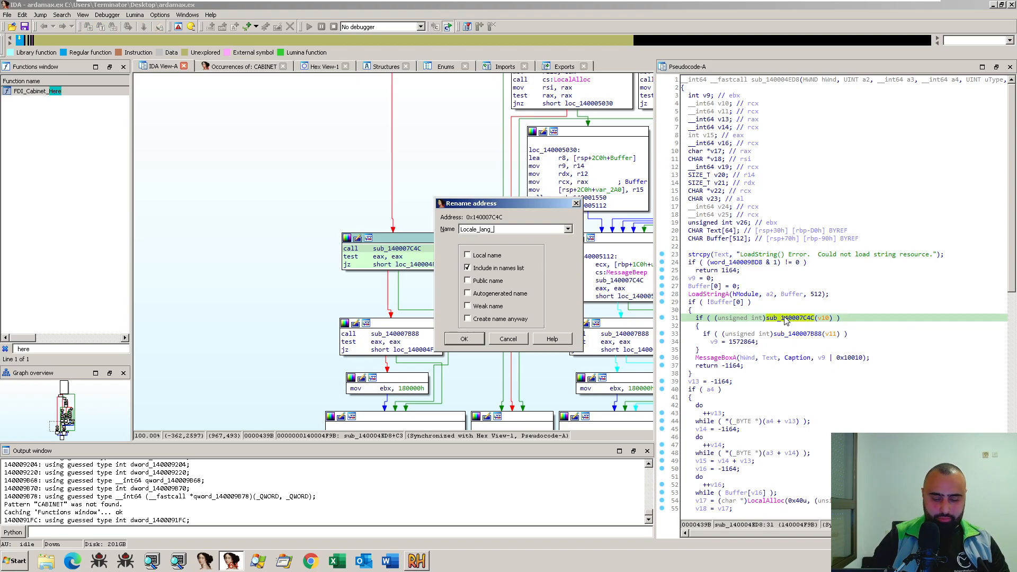
type("ocale_lang_here")
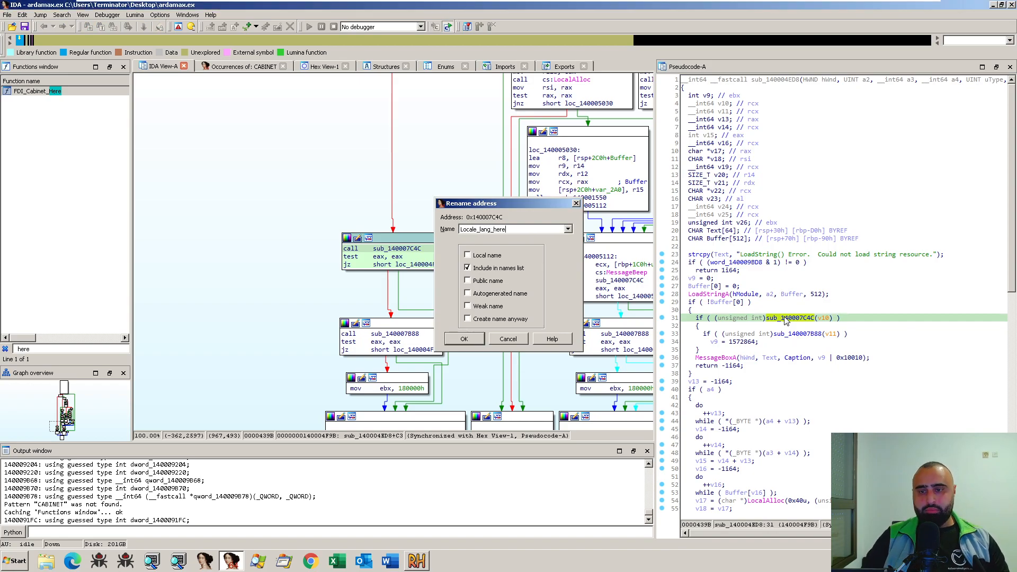
key("Return")
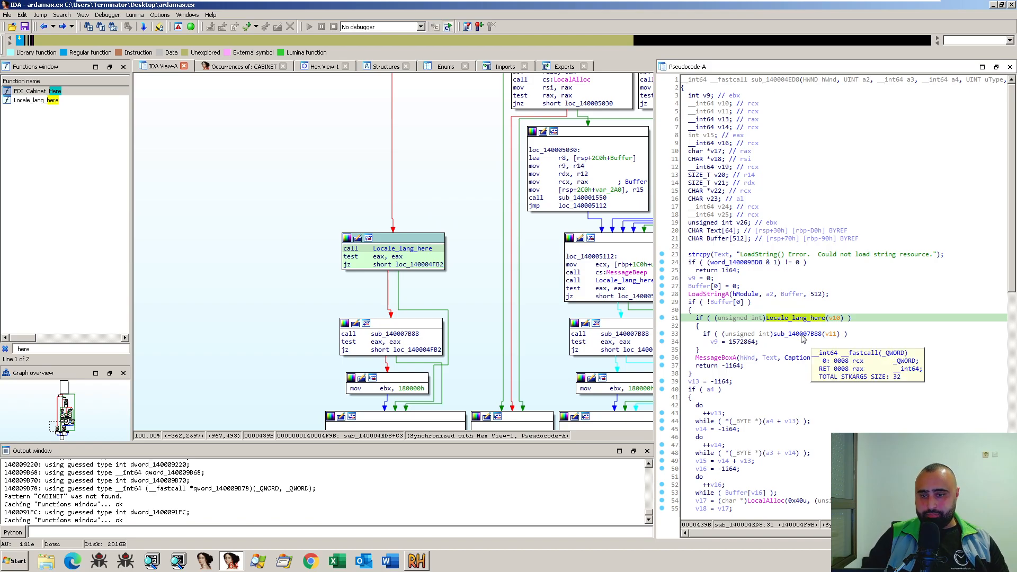
- Open sub_140007B88, examine its EnumResourceLanguagesA calls in the graph and pseudocode, and return to sub_140004ED8
double_click(802, 335)
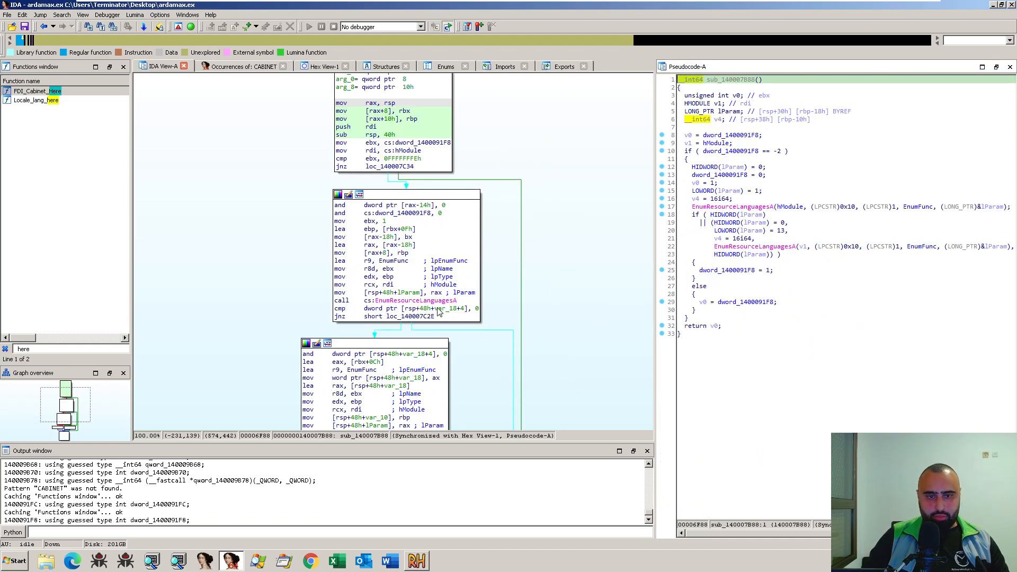
scroll(581, 327, "down", 3)
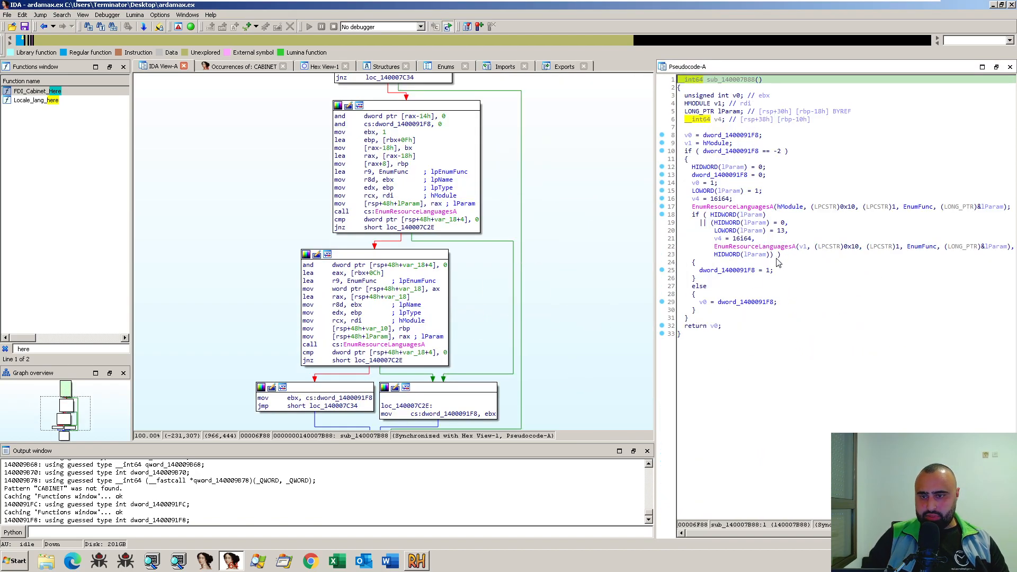
scroll(604, 312, "down", 4)
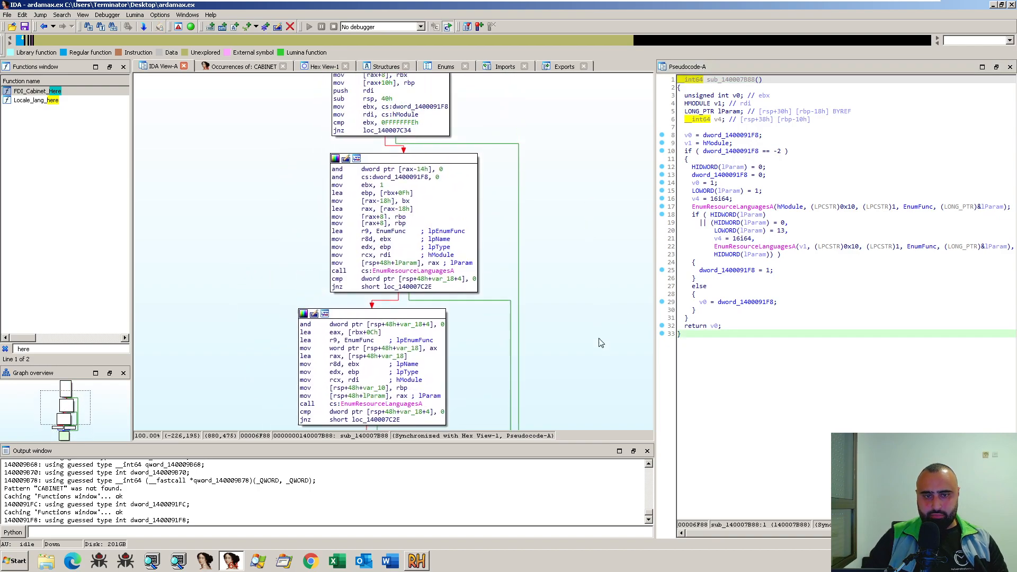
key("Escape")
left_click_drag(552, 321, 505, 283)
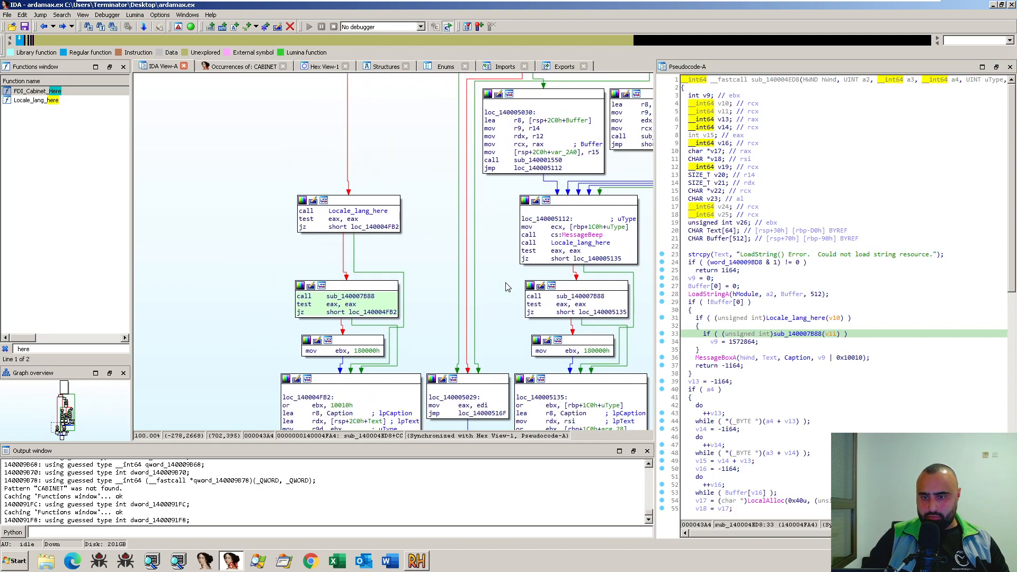
- Copy the Locale_lang_here name and reuse it to rename sub_140007B88 to Locale_lang_1_here
left_click(799, 319)
left_click_drag(768, 319, 827, 321)
key("ctrl+c")
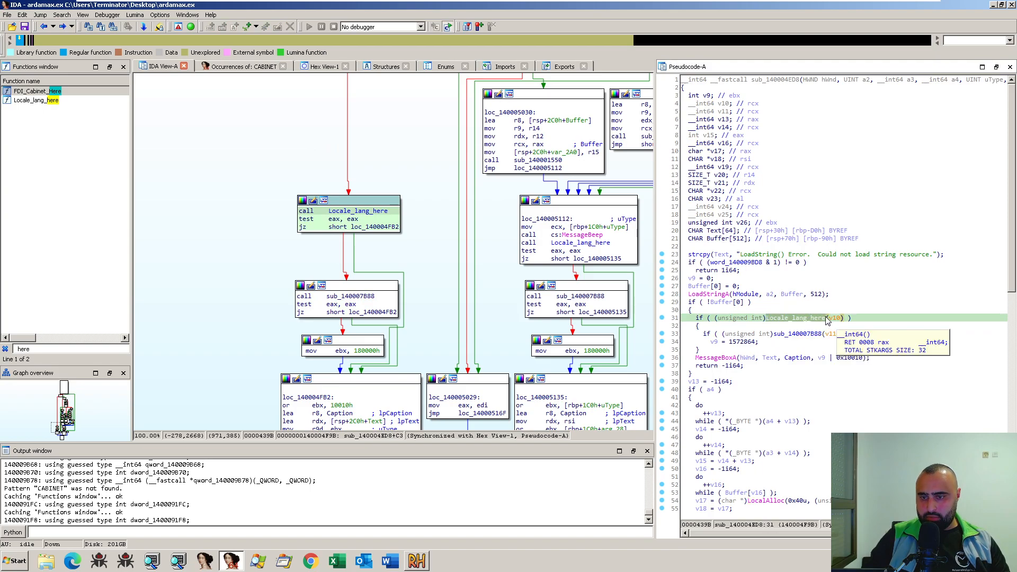
left_click(808, 335)
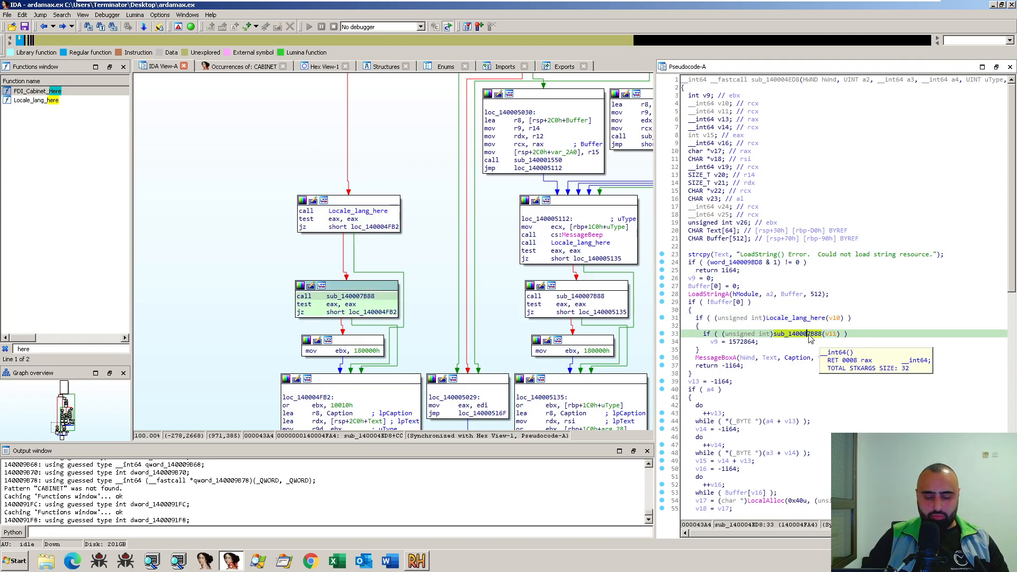
key("n")
key("ctrl+v")
type("vvvvvv")
key("BackSpace")
key("BackSpace")
key("BackSpace")
key("BackSpace")
key("BackSpace")
key("BackSpace")
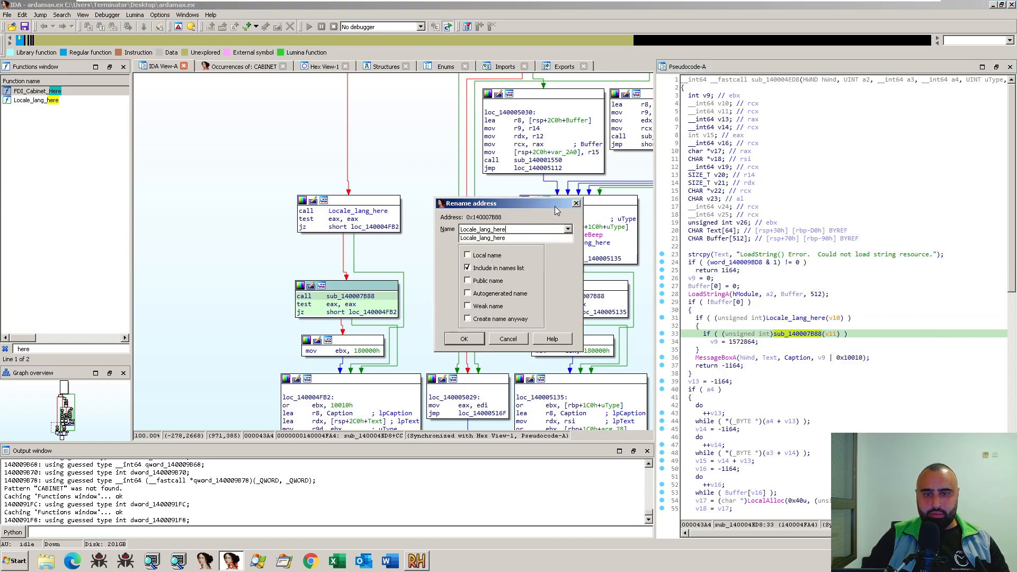
key("Left")
key("Left")
key("Left")
key("Left")
type("1")
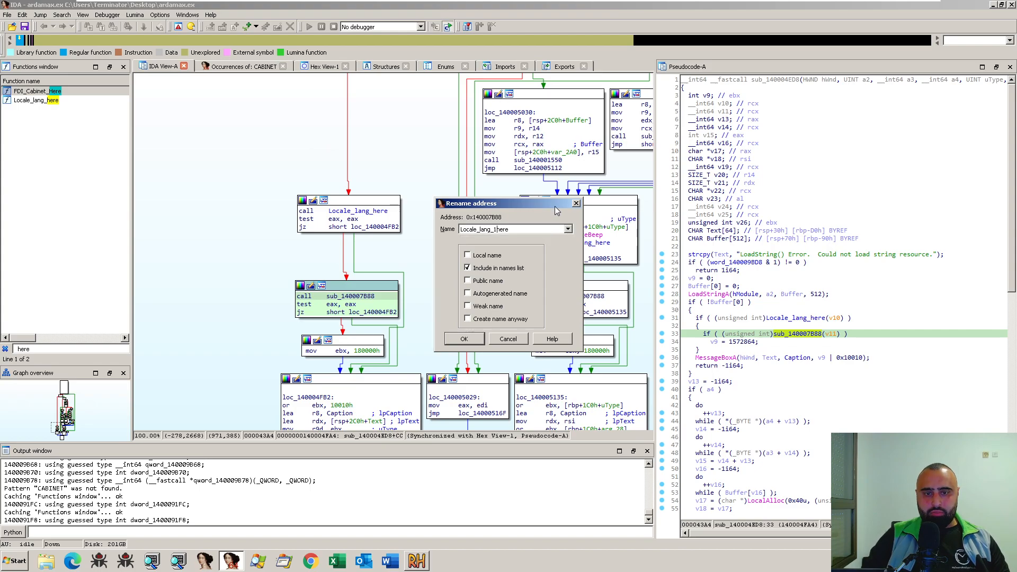
type("_")
key("Return")
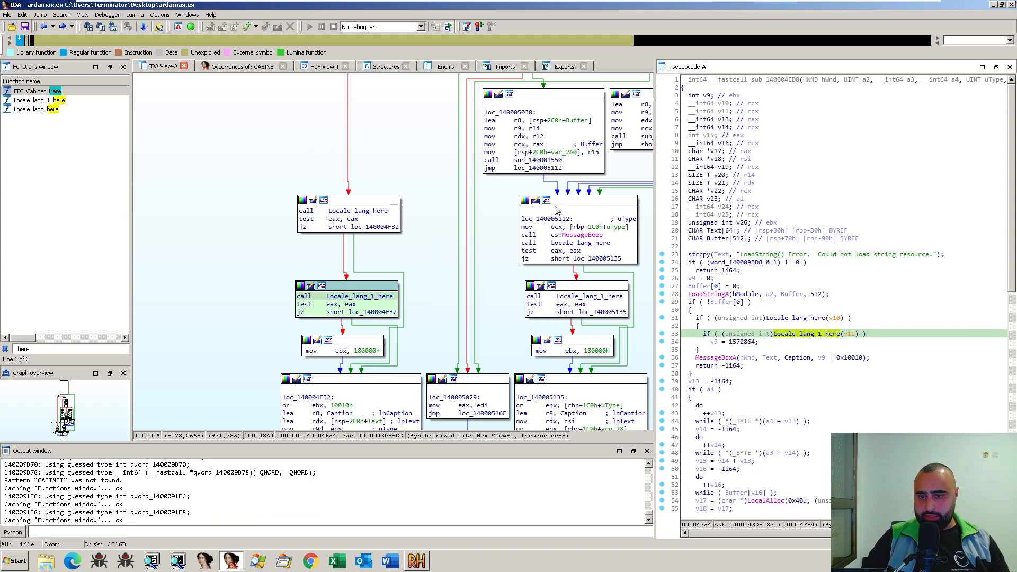
- Examine the sub_140004ED8 pseudocode from the MessageBoxA error return through the buffer-length loops and LocalAlloc calls
scroll(767, 349, "down", 2)
left_click(786, 367)
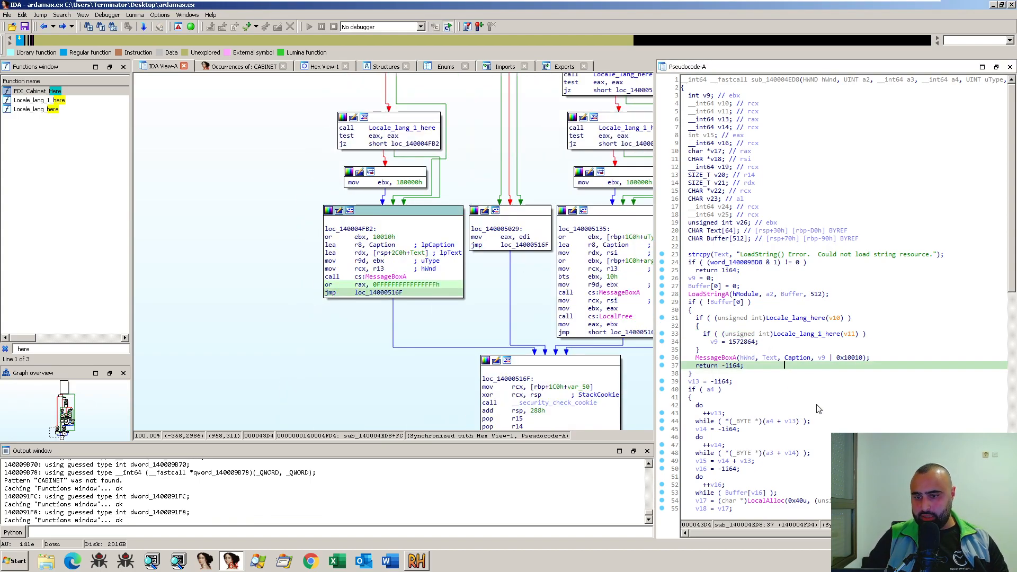
scroll(819, 414, "down", 3)
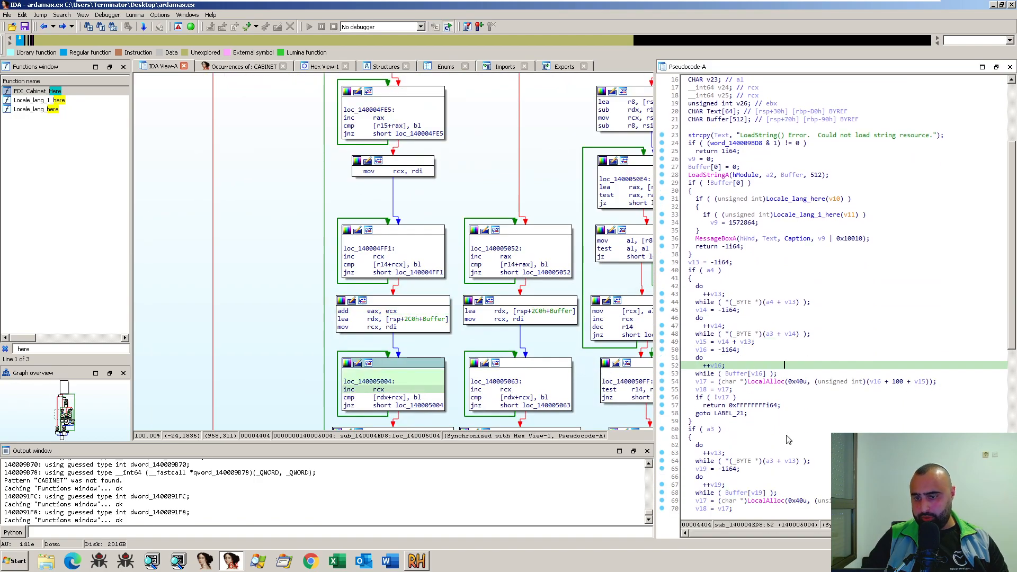
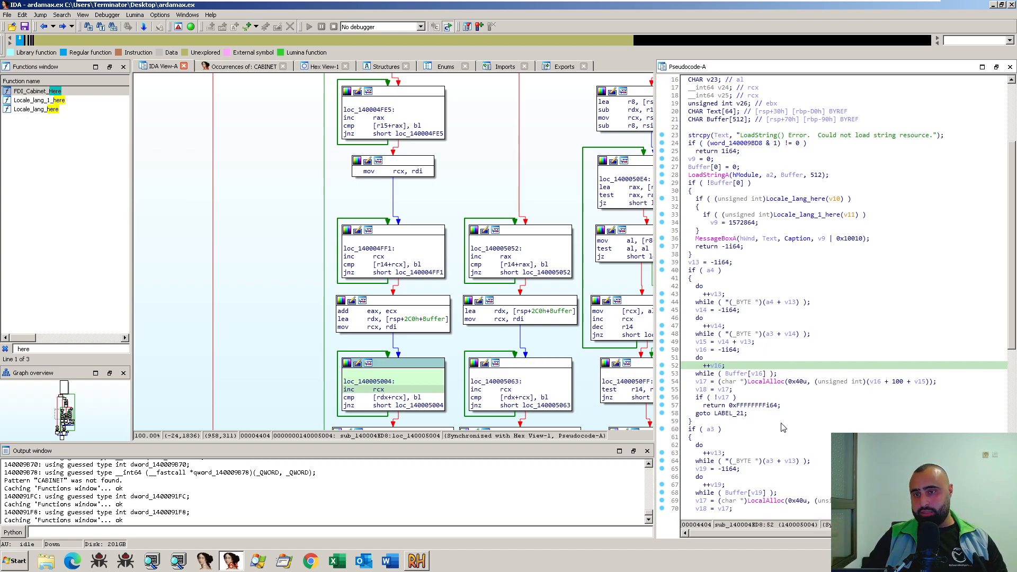
- Examine the rest of the sub_140004ED8 pseudocode and its graph around the LocalAlloc call, and return to StartAddress
scroll(783, 428, "down", 6)
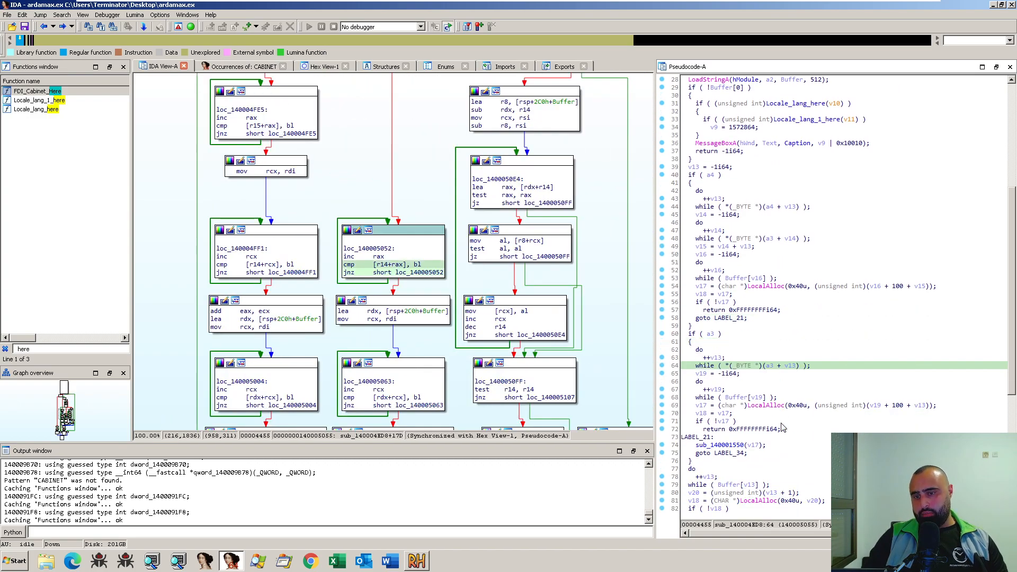
scroll(784, 427, "down", 9)
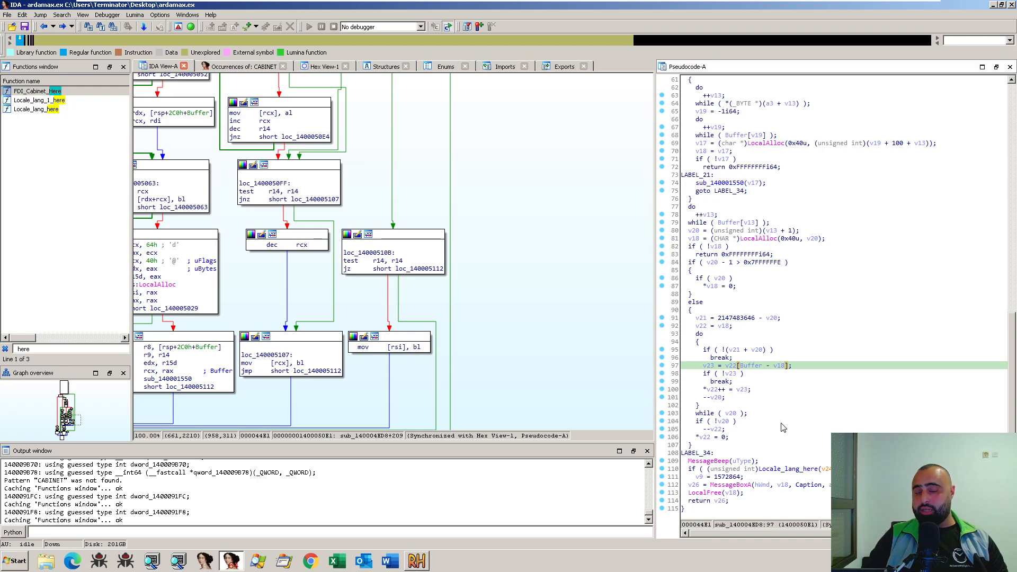
scroll(773, 422, "up", 8)
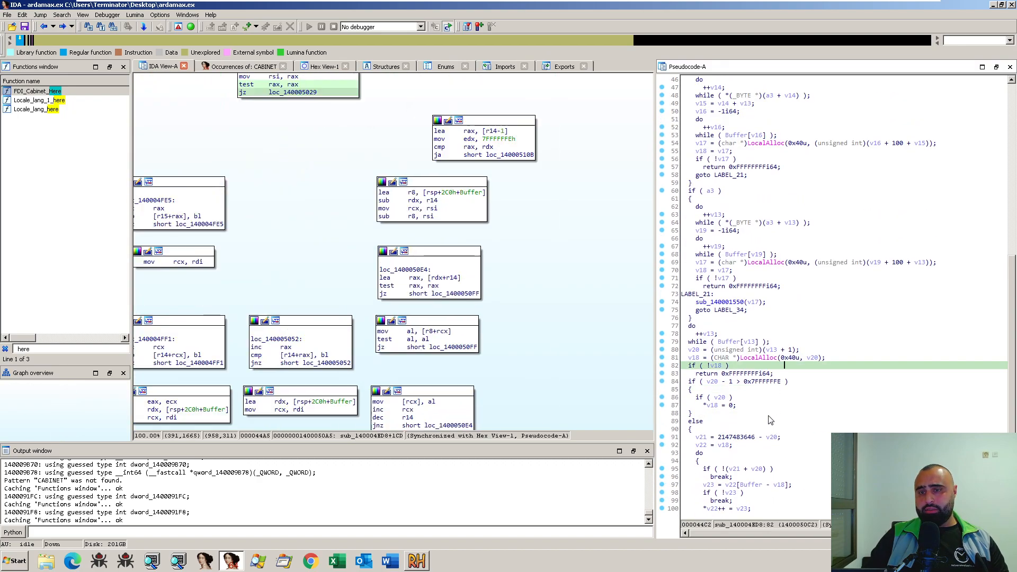
scroll(771, 418, "up", 4)
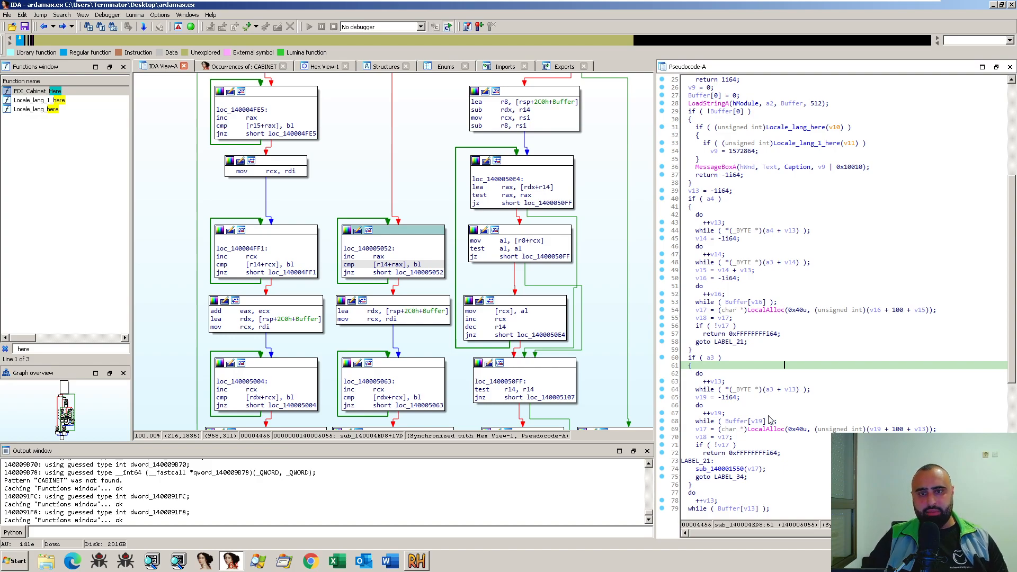
scroll(625, 326, "up", 5)
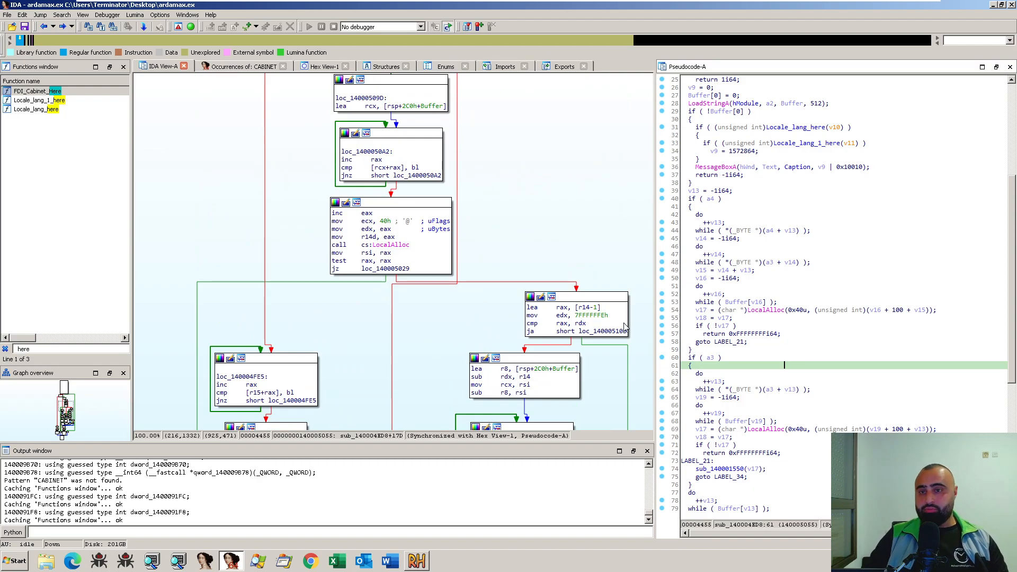
left_click(574, 288)
scroll(572, 289, "up", 6)
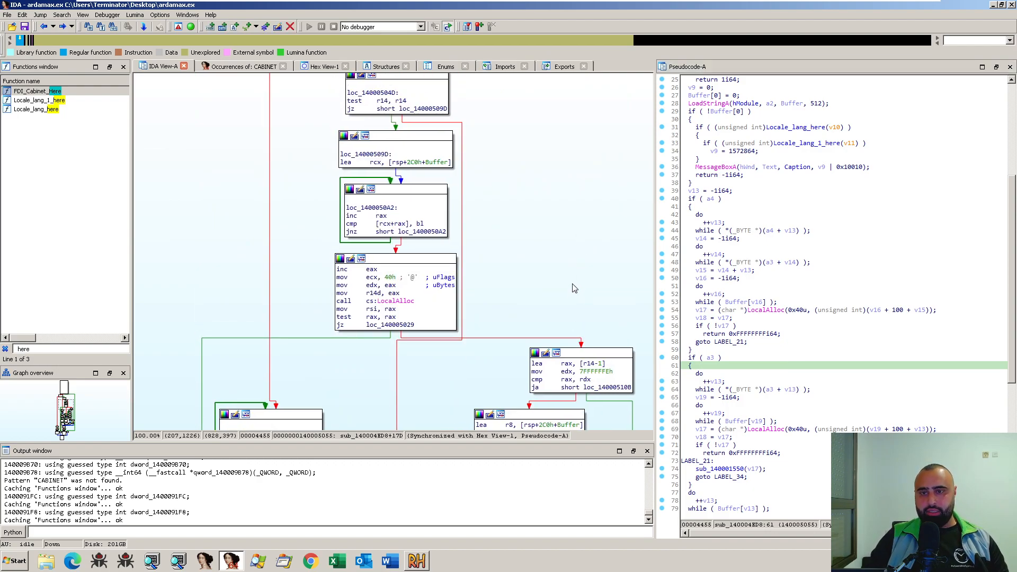
scroll(544, 272, "up", 3)
key("Escape")
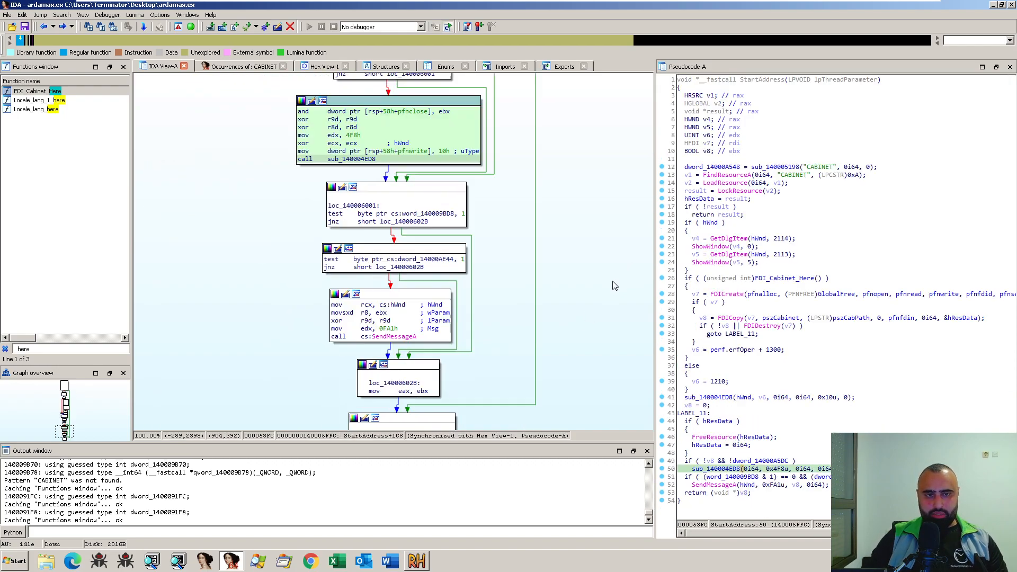
- Examine the StartAddress graph from its FDICreate, FDICopy and FDIDestroy calls to the function's end and back to its start
scroll(533, 354, "up", 7)
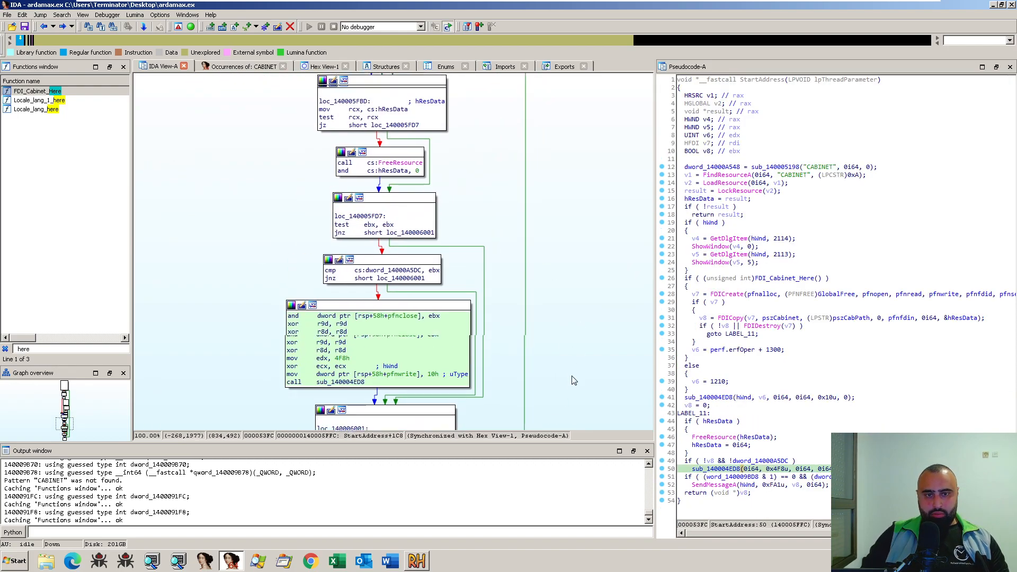
scroll(583, 341, "up", 7)
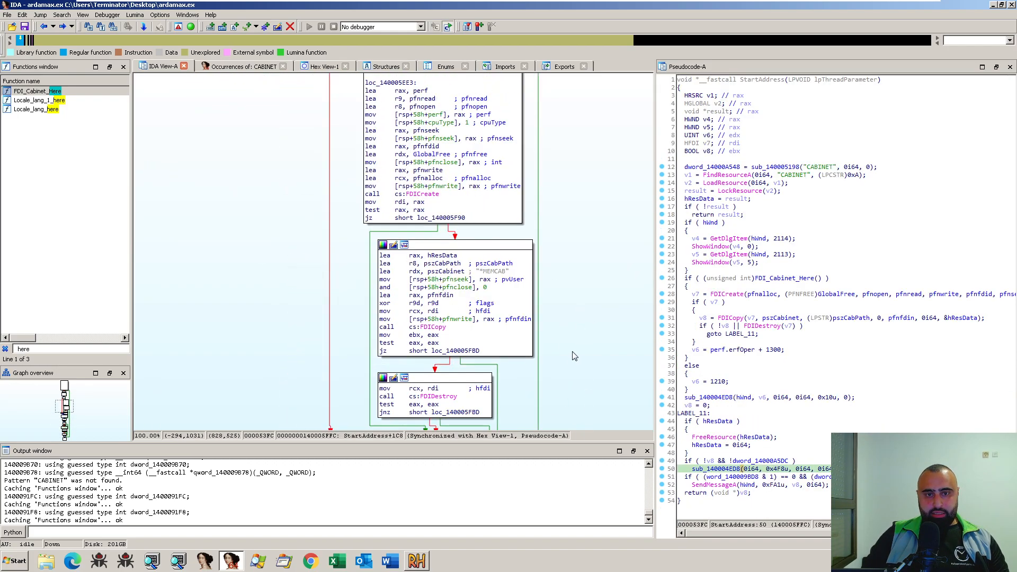
scroll(575, 356, "down", 3)
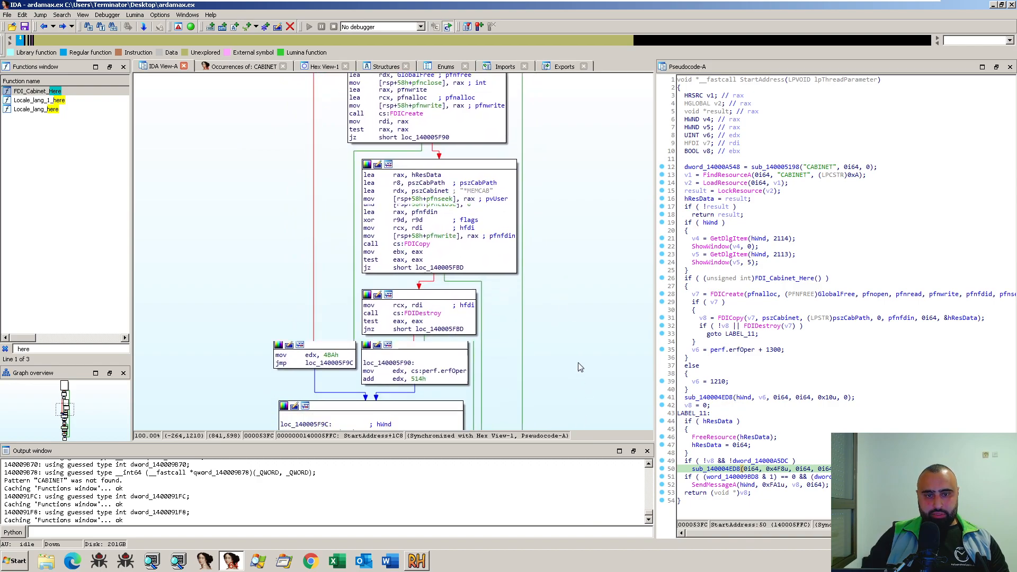
scroll(583, 375, "down", 8)
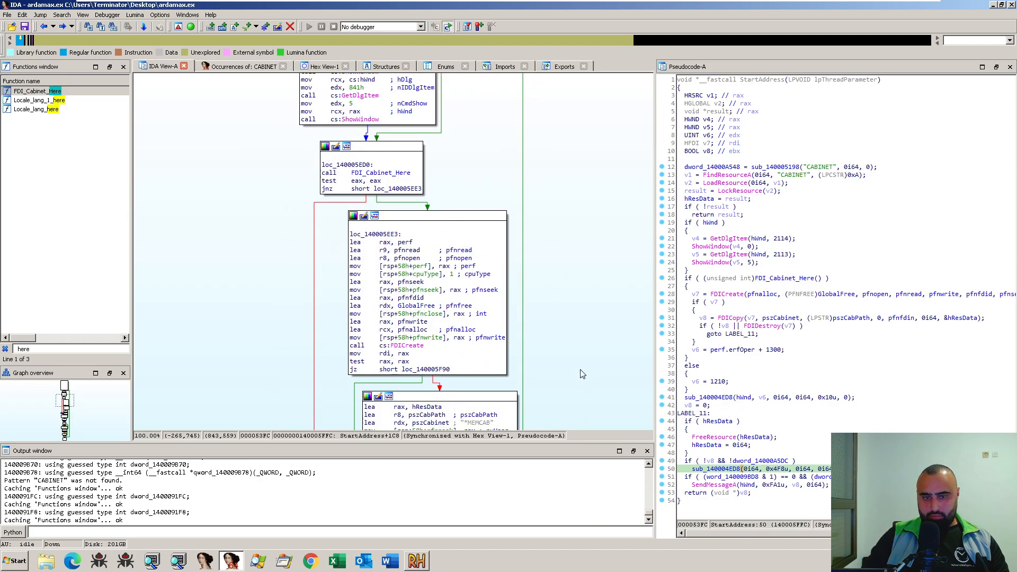
scroll(583, 373, "down", 4)
scroll(580, 370, "up", 6)
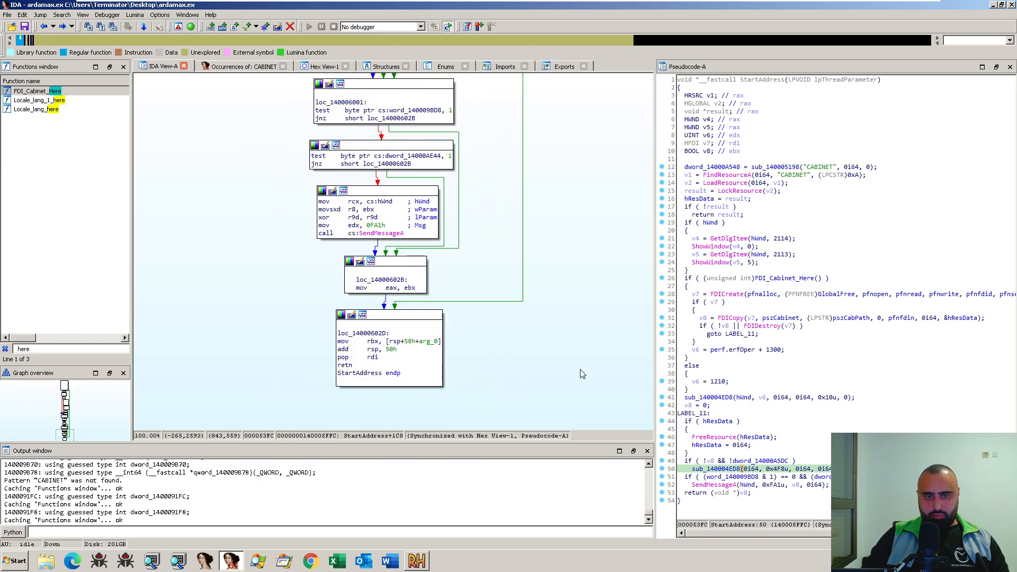
scroll(577, 365, "up", 20)
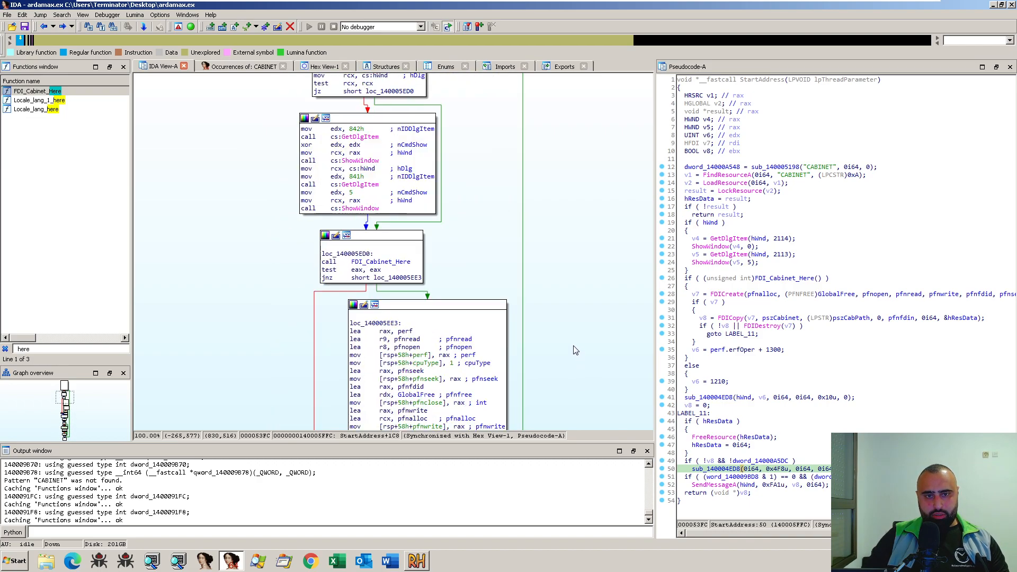
left_click_drag(540, 297, 560, 205)
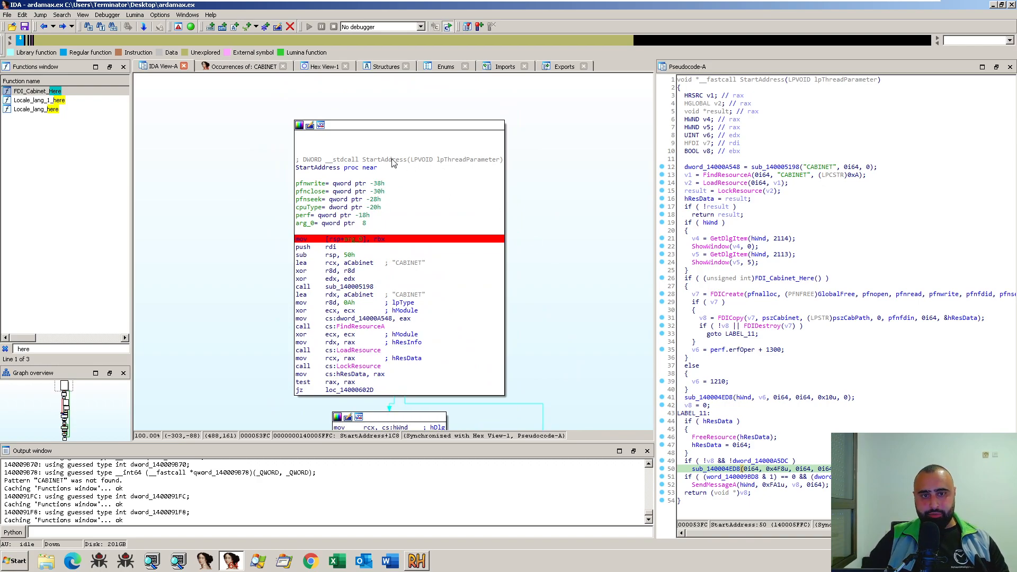
- Follow the cross-reference from StartAddress to its call in sub_140003314 and examine that function's graph up to its start
left_click(323, 169)
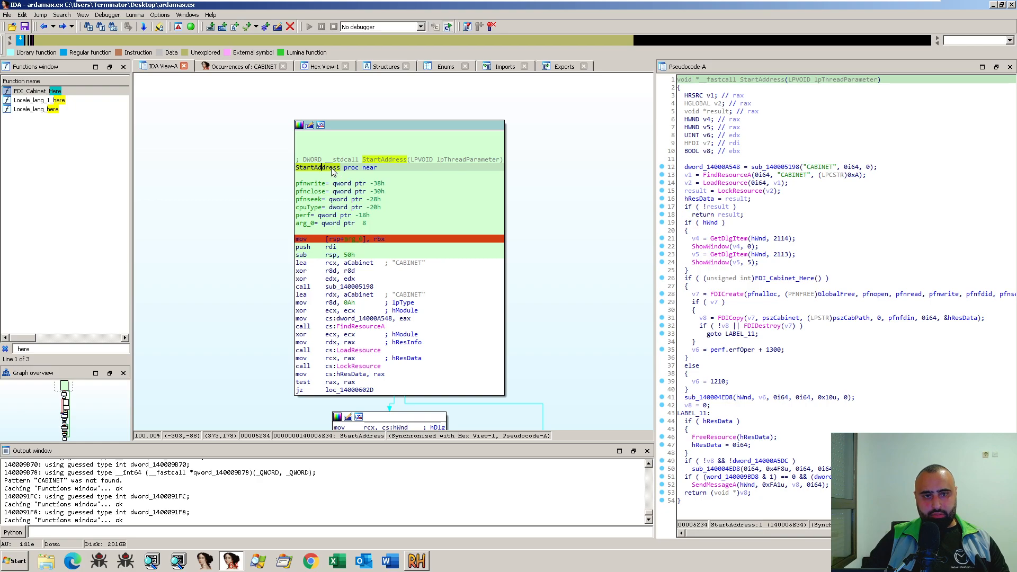
key("x")
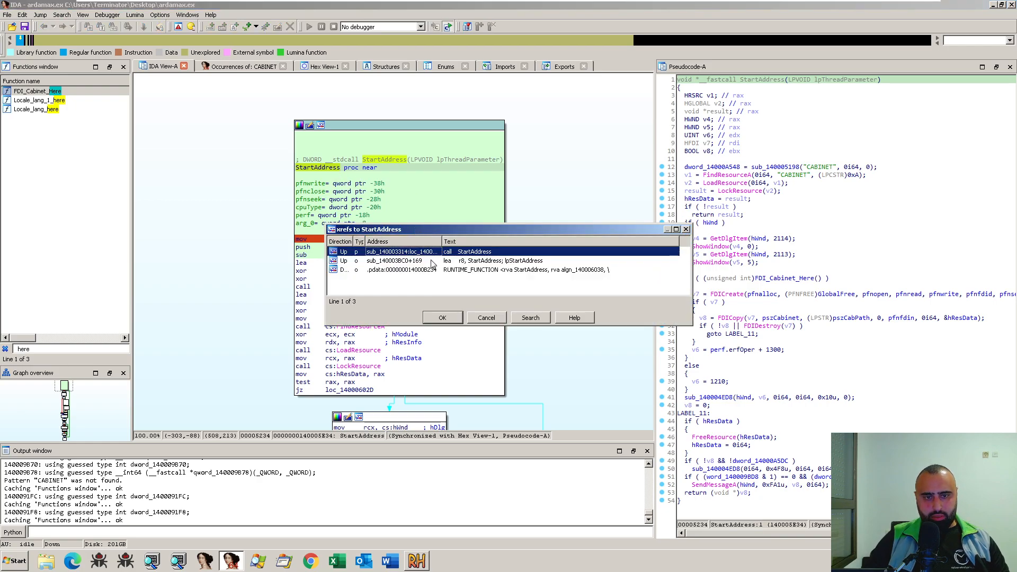
double_click(404, 253)
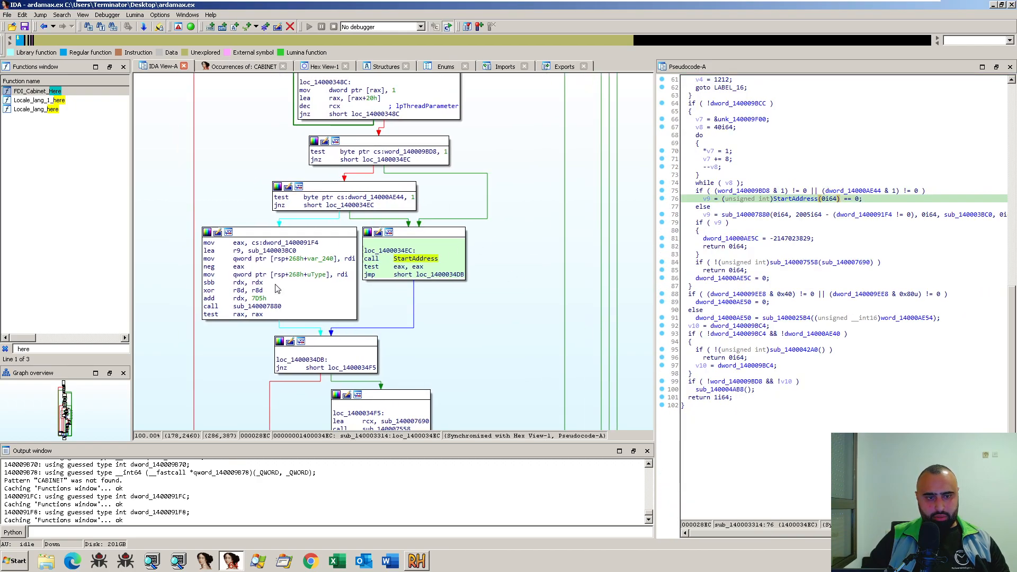
scroll(524, 234, "down", 10)
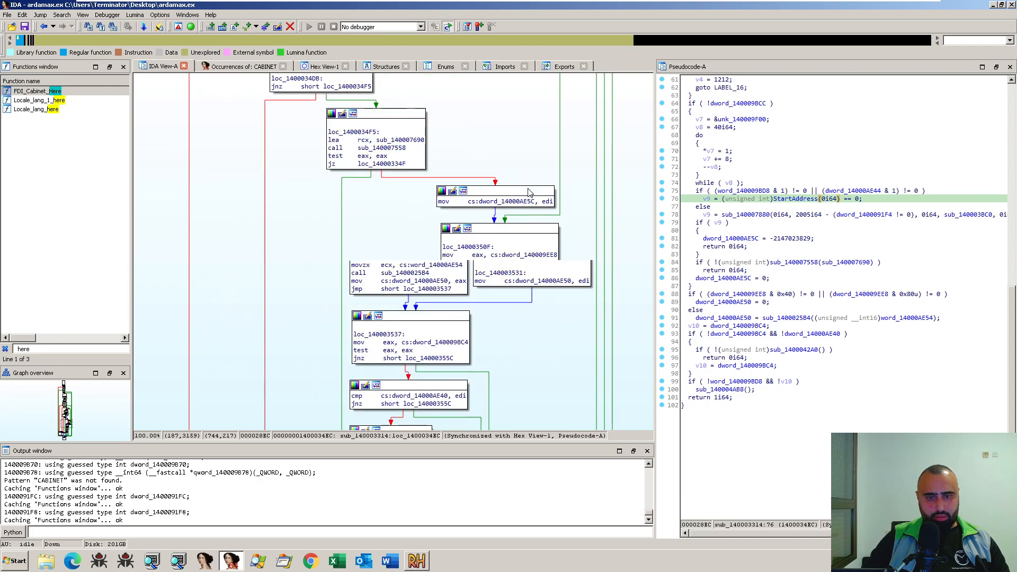
scroll(527, 192, "up", 20)
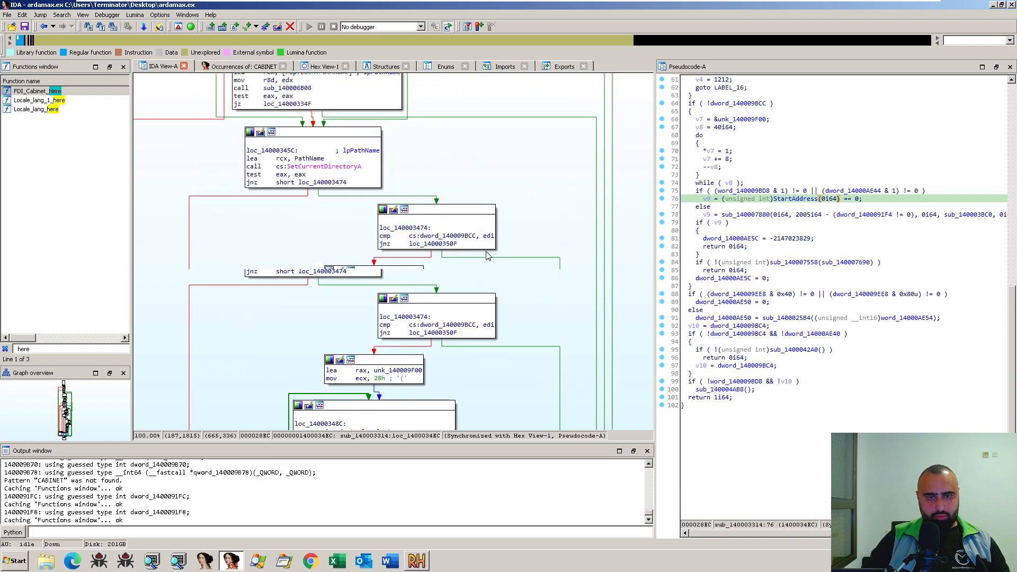
scroll(473, 283, "up", 5)
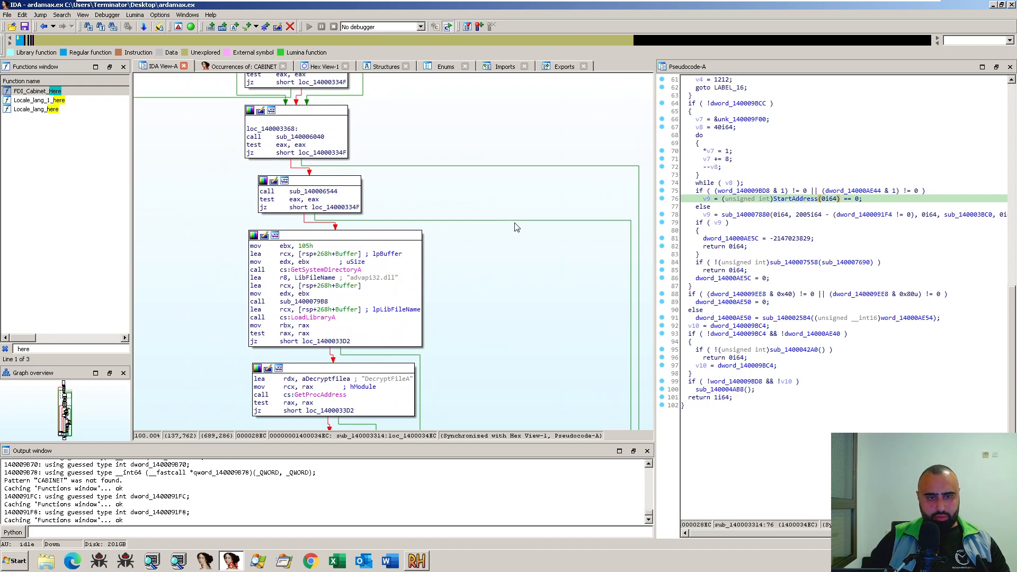
scroll(505, 229, "up", 8)
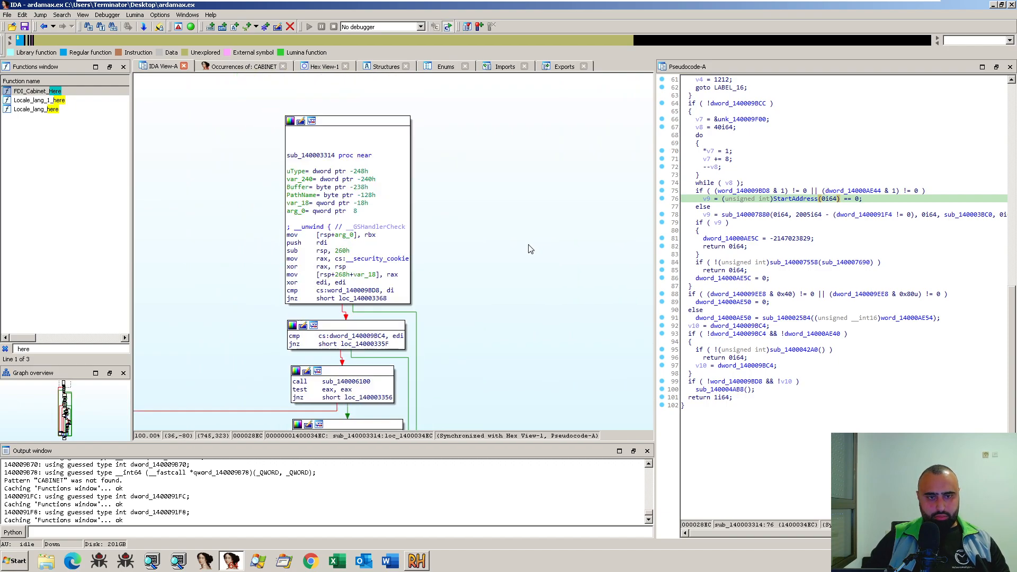
left_click_drag(487, 258, 536, 214)
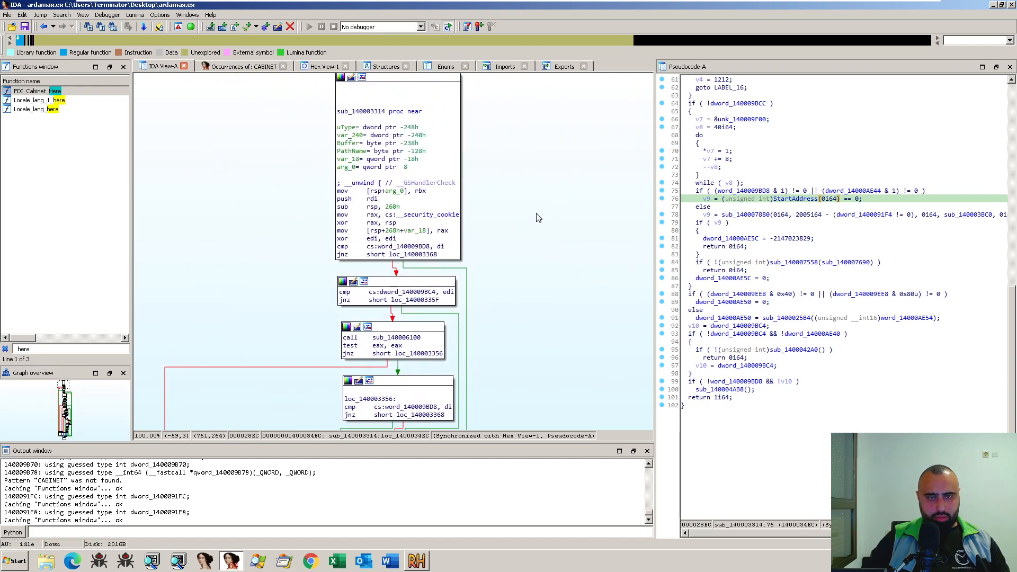
- List the cross-references to sub_140003314 and close the list
left_click(377, 112)
key("x")
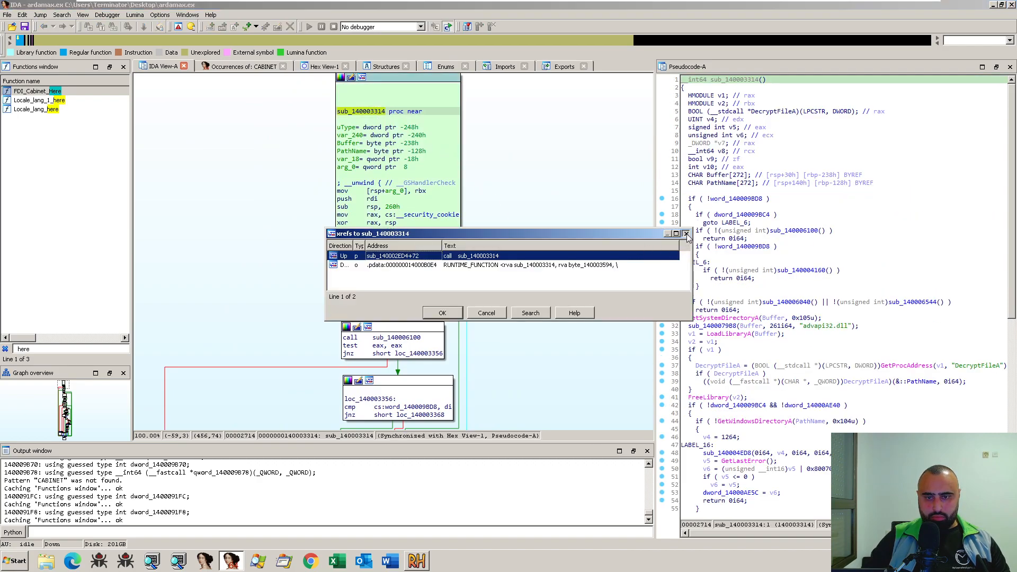
left_click(686, 234)
- Examine how sub_140003314 loads advapi32.dll with LoadLibraryA and resolves DecryptFileA through GetProcAddress
scroll(538, 220, "down", 5)
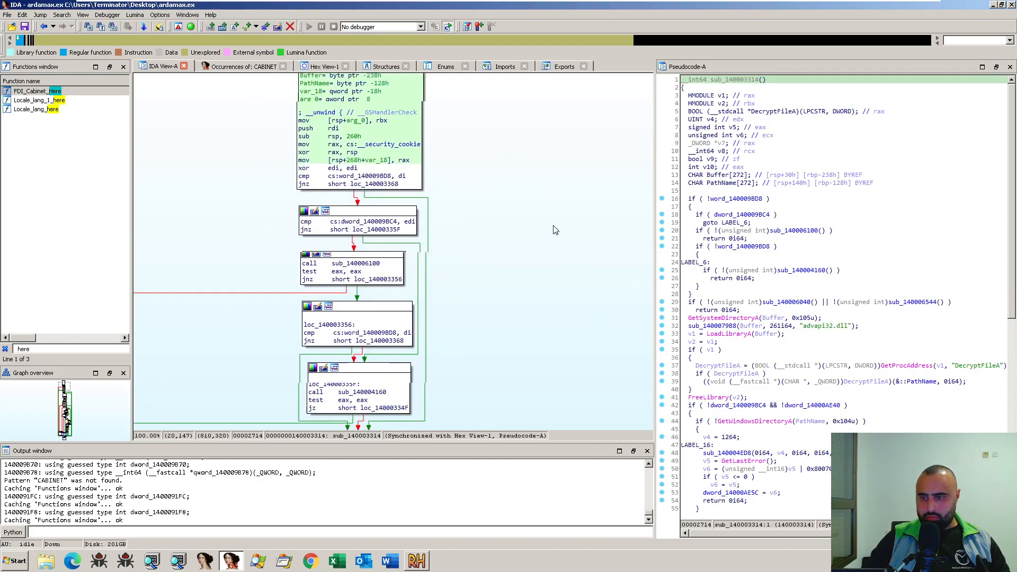
left_click(965, 365)
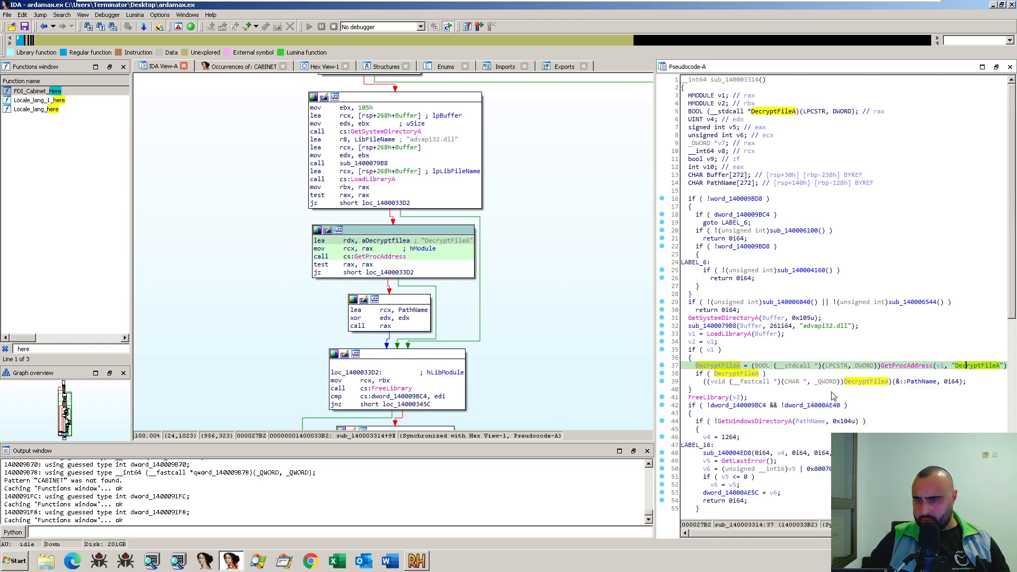
left_click(904, 366)
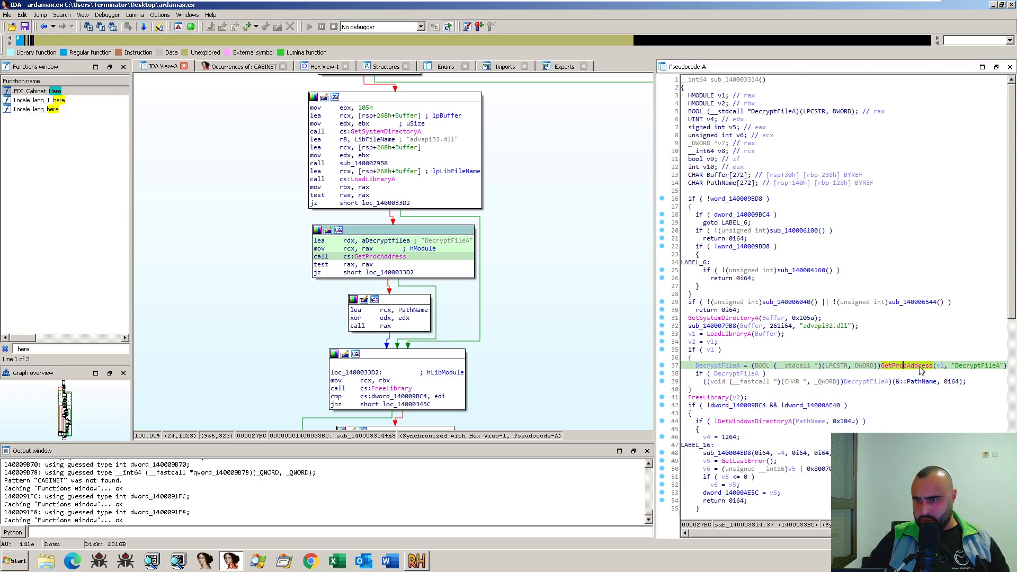
left_click(956, 367)
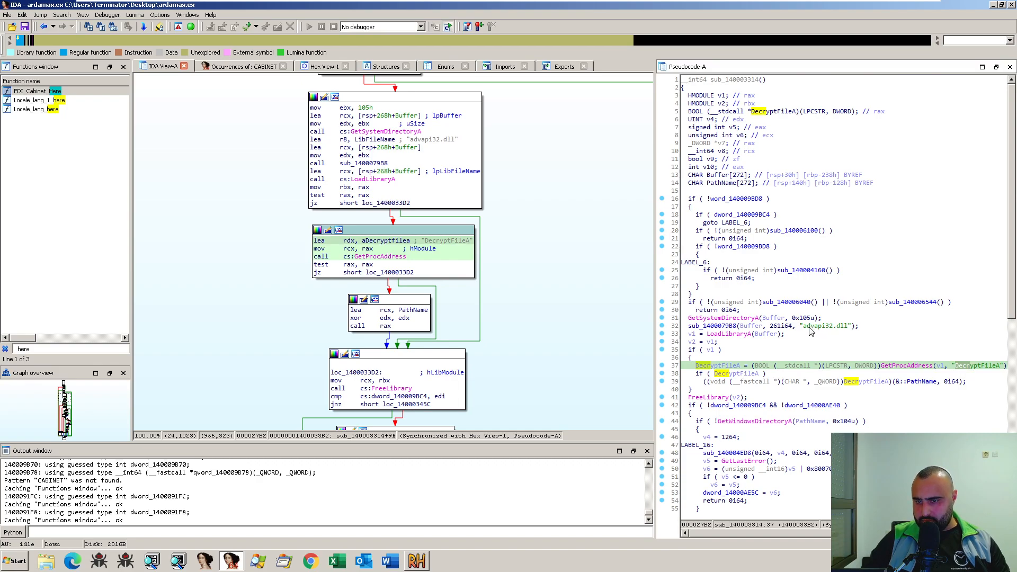
left_click_drag(805, 327, 833, 327)
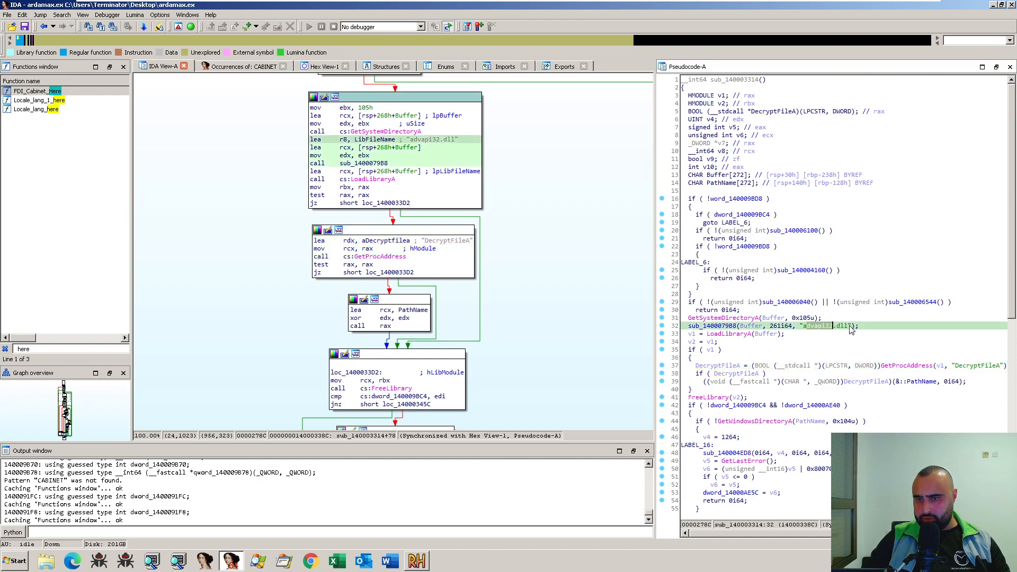
left_click(742, 335)
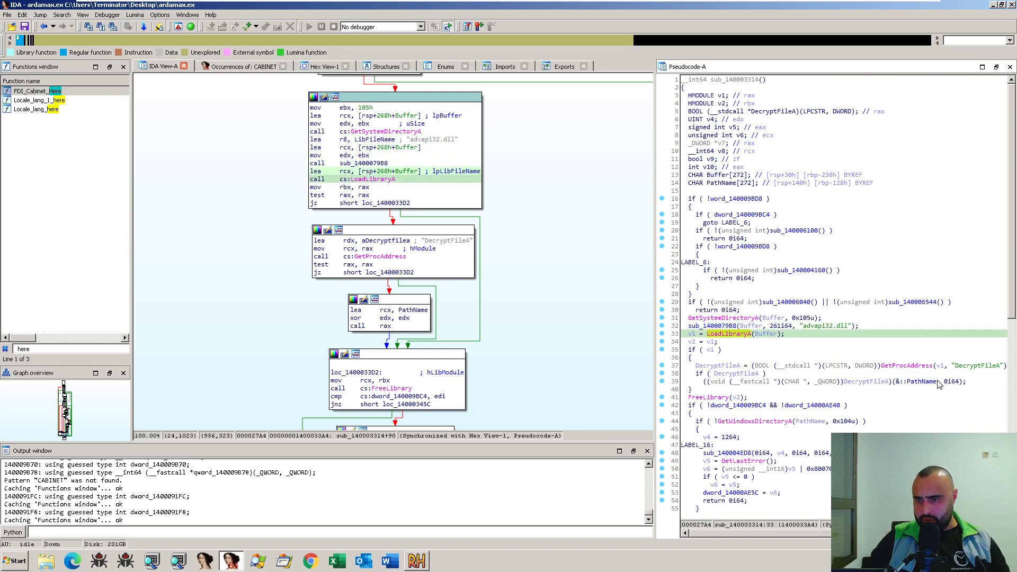
left_click(907, 366)
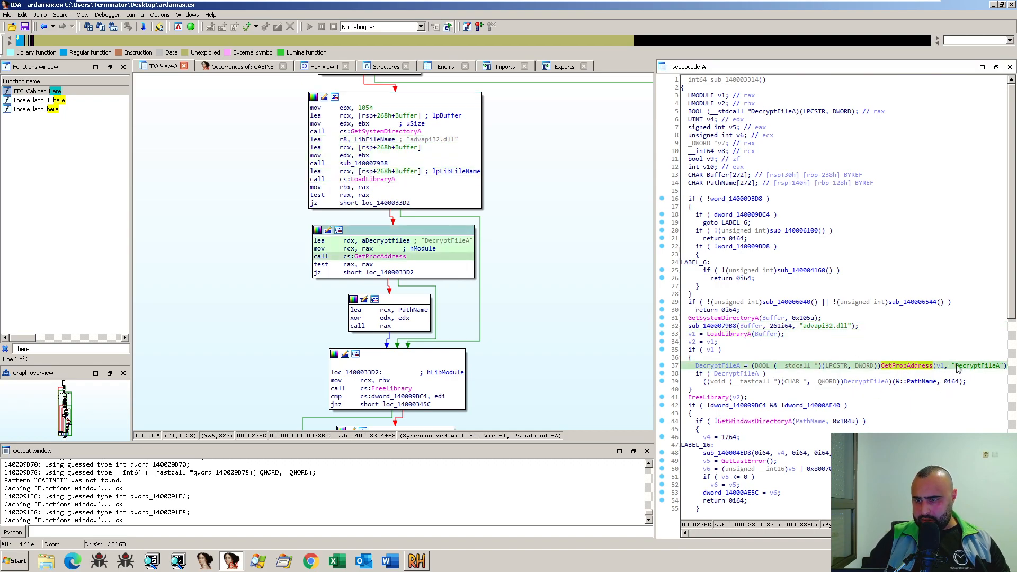
- Copy the DecryptFileA name from the GetProcAddress call in the pseudocode and switch to the web browser
scroll(830, 447, "down", 1)
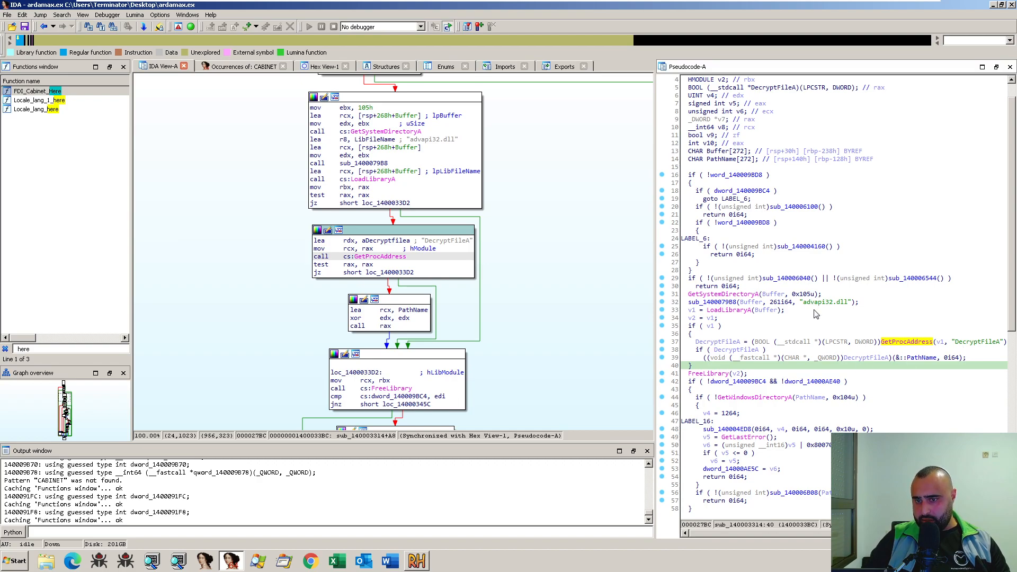
left_click(960, 342)
left_click_drag(965, 345, 996, 348)
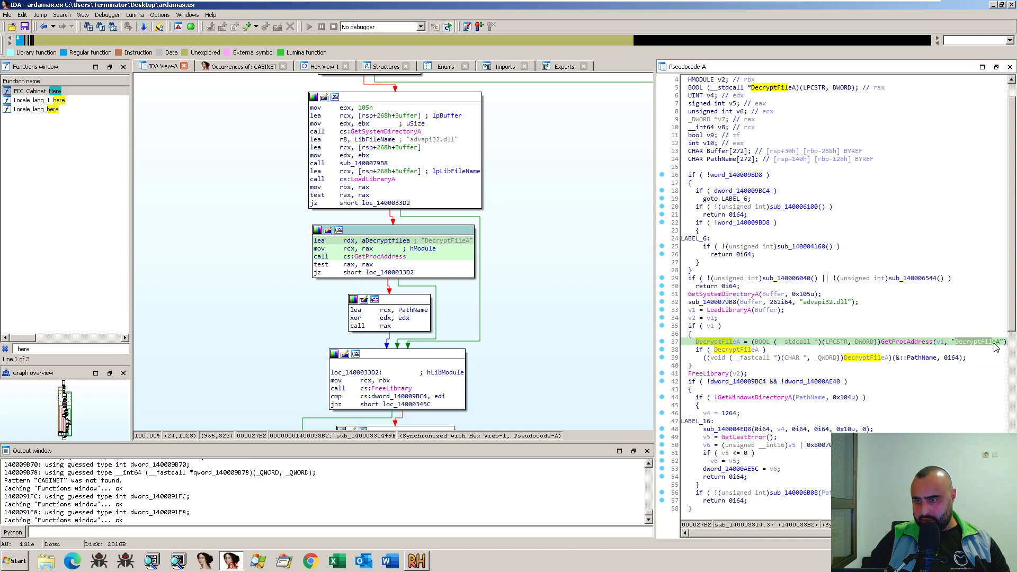
key("ctrl+c")
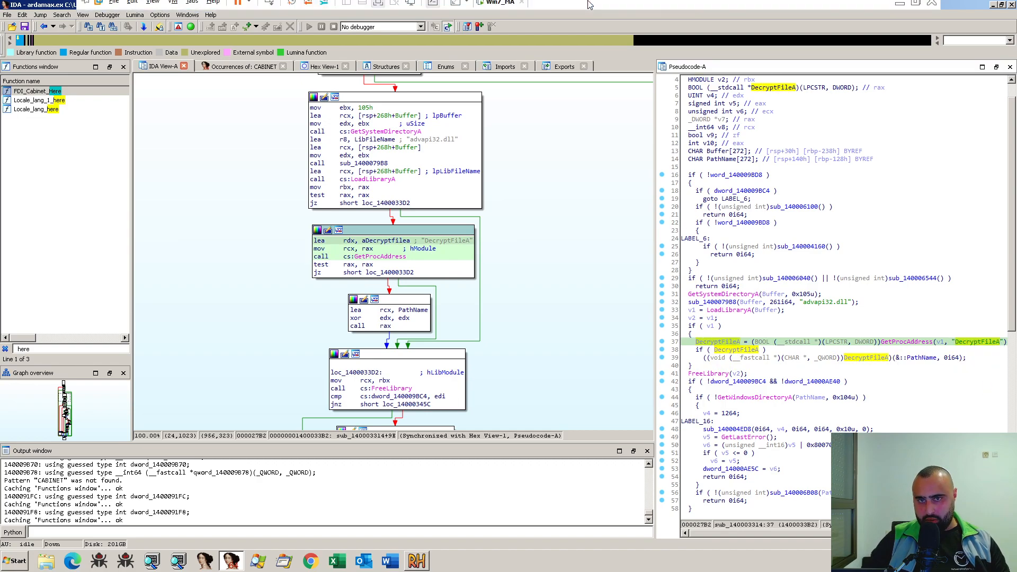
key("alt+Tab")
left_click(306, 29)
key("ctrl+v")
type("ms")
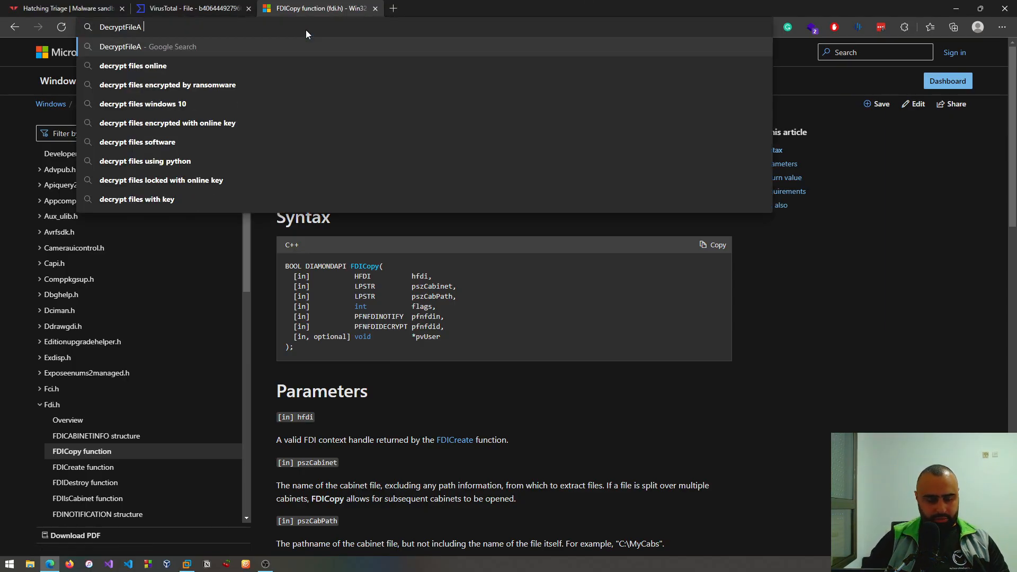
type("dn")
key("Return")
key("alt+Left")
- Search the web for "DecryptFileAv msdn" in a new browser tab
left_click(396, 7)
key("ctrl+v")
type("v msdn")
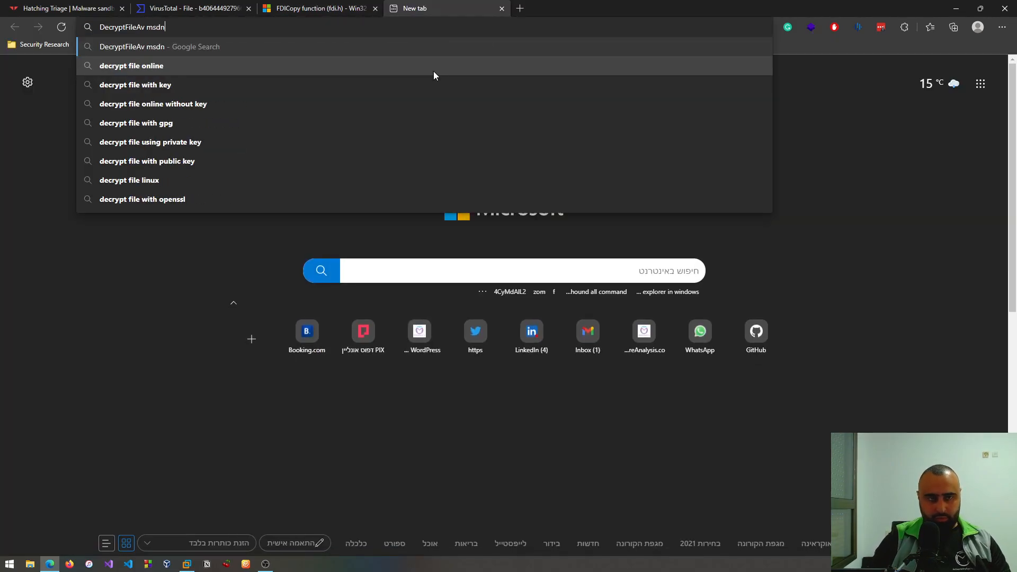
key("Return")
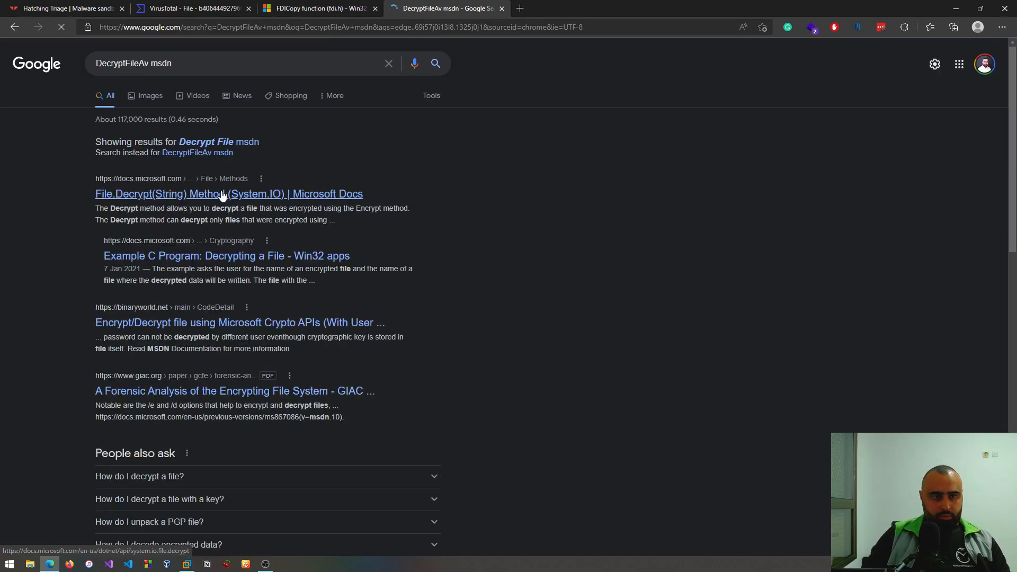
- Open the File.Decrypt(String) Method result, read its example, remarks and applicable versions, and return to the search results
left_click(221, 195)
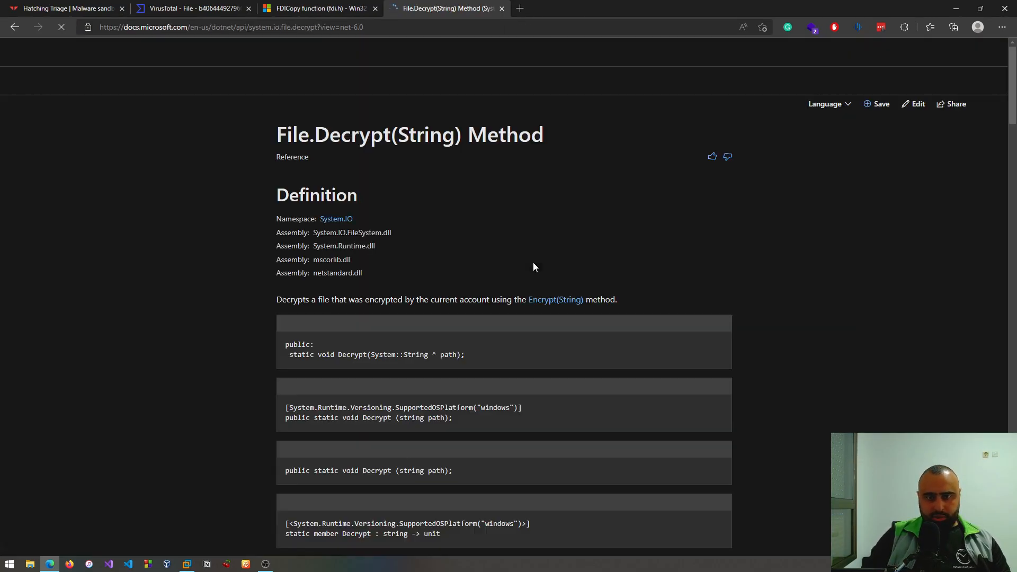
scroll(535, 265, "down", 4)
scroll(543, 269, "down", 20)
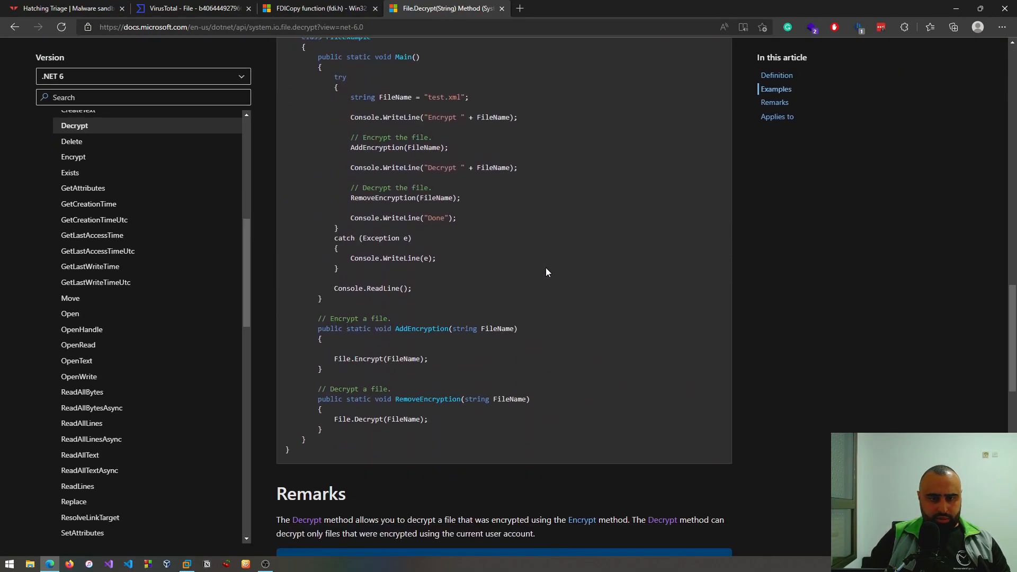
scroll(564, 314, "up", 6)
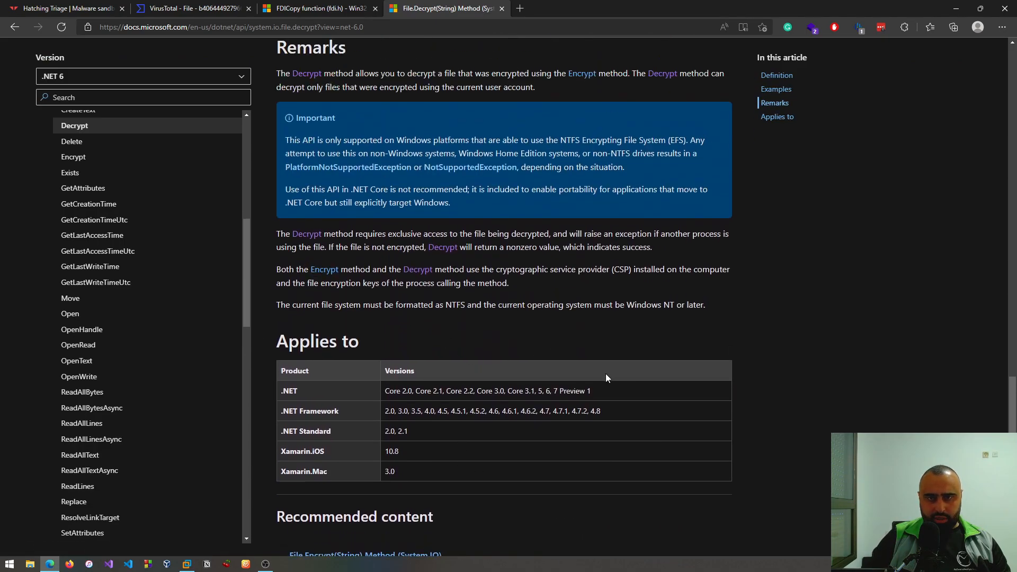
scroll(402, 456, "down", 2)
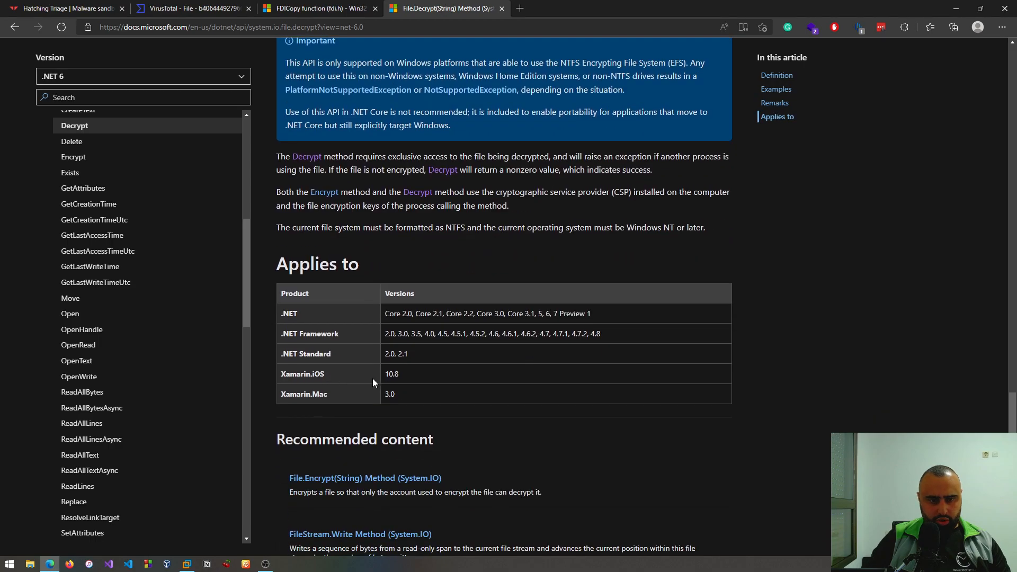
scroll(431, 371, "up", 10)
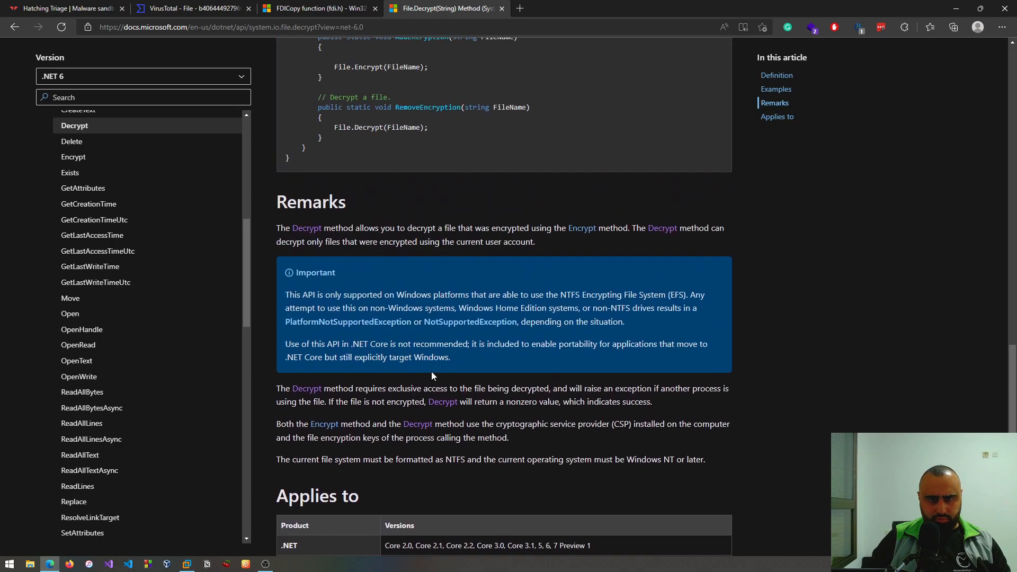
key("alt+Left")
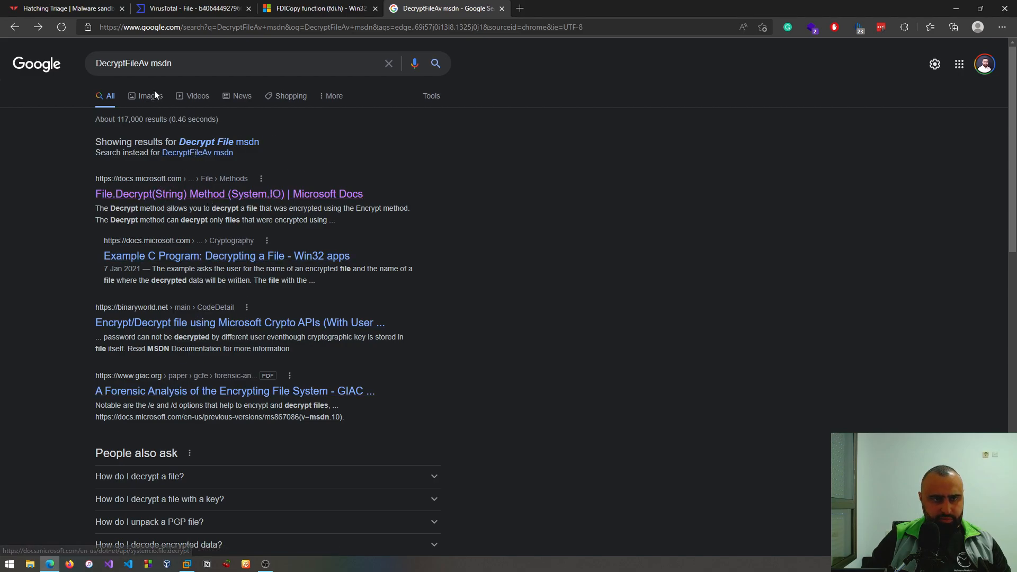
- Correct the search query to "DecryptFile msdn" and open the DecryptFileA function (winbase.h) documentation
left_click(150, 63)
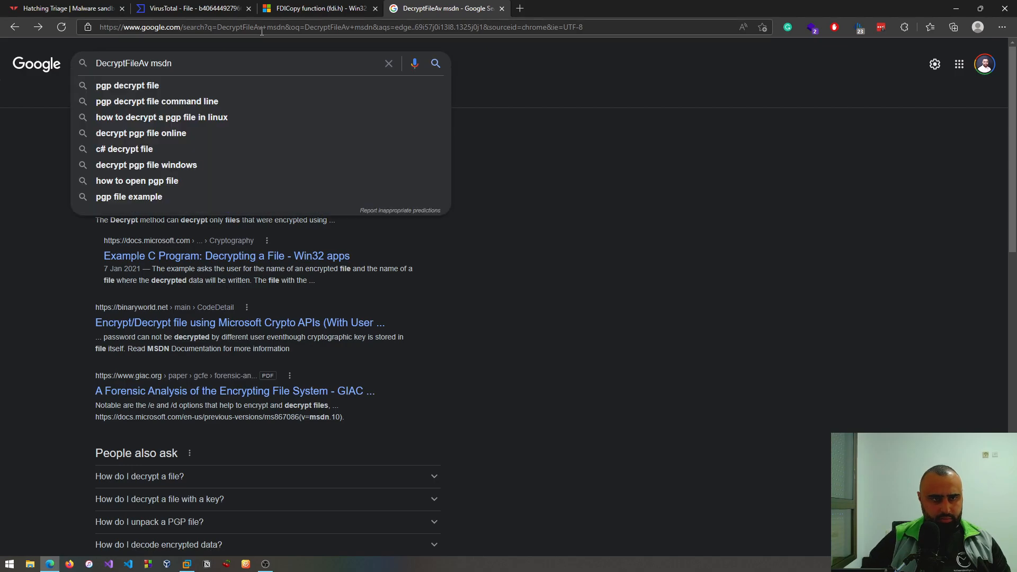
key("BackSpace")
key("BackSpace")
key("Return")
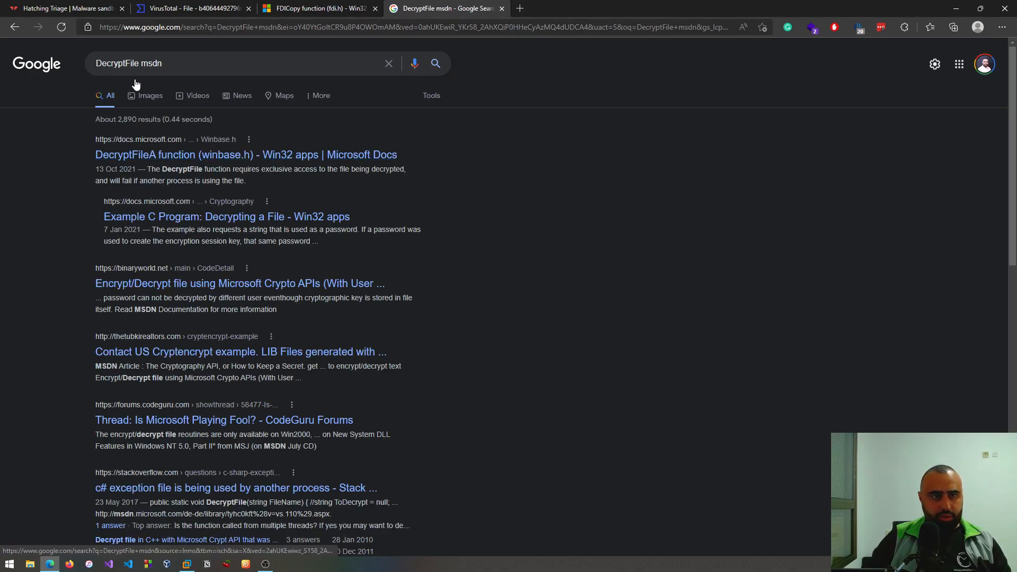
left_click(159, 154)
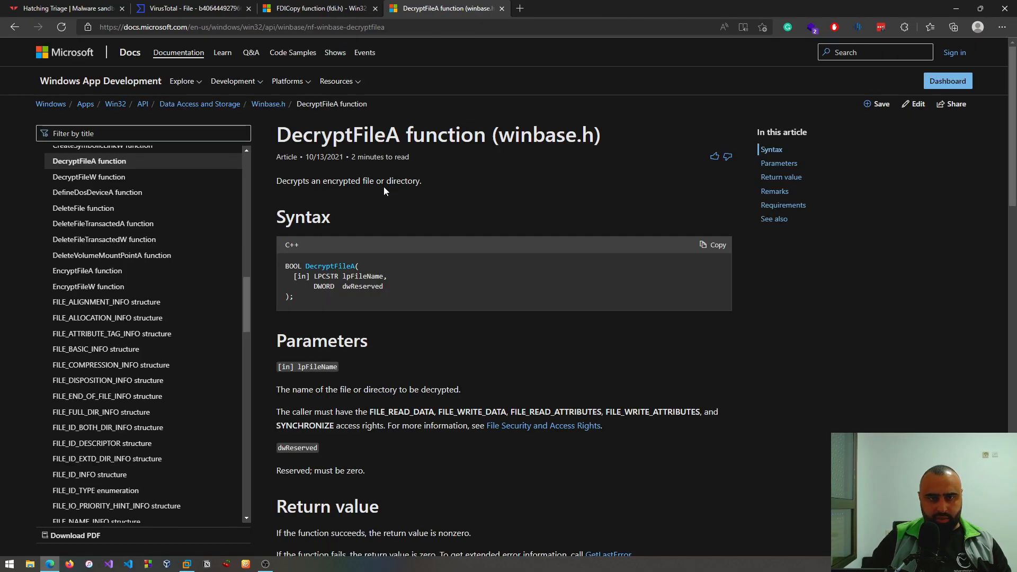
- Examine the DecryptFileA syntax block and the description of its parameters
scroll(443, 198, "down", 2)
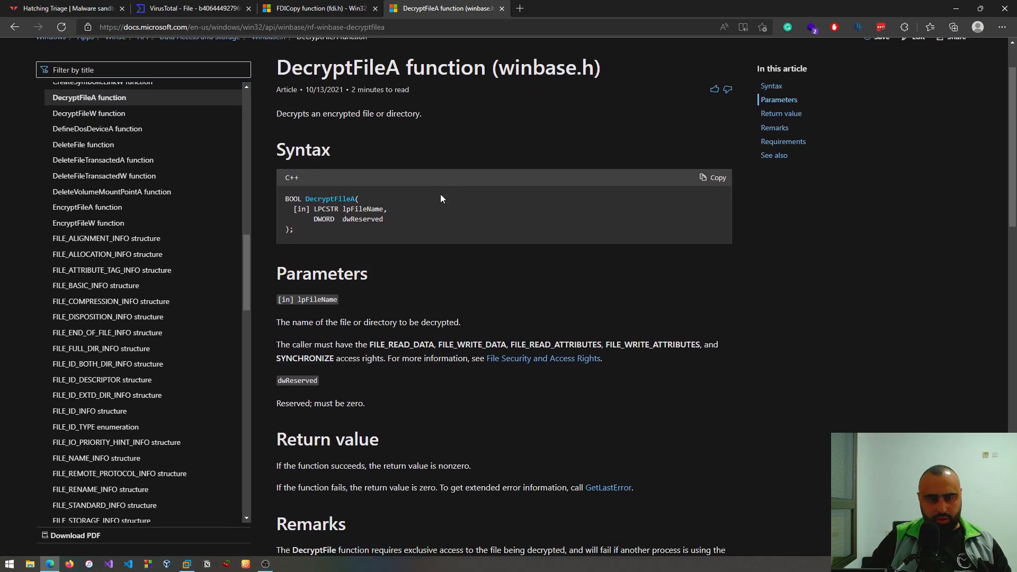
double_click(364, 197)
left_click(465, 228)
- Examine the Requirements table of DecryptFileA for its library and DLL, and return to the syntax section
scroll(466, 228, "down", 4)
scroll(468, 234, "down", 12)
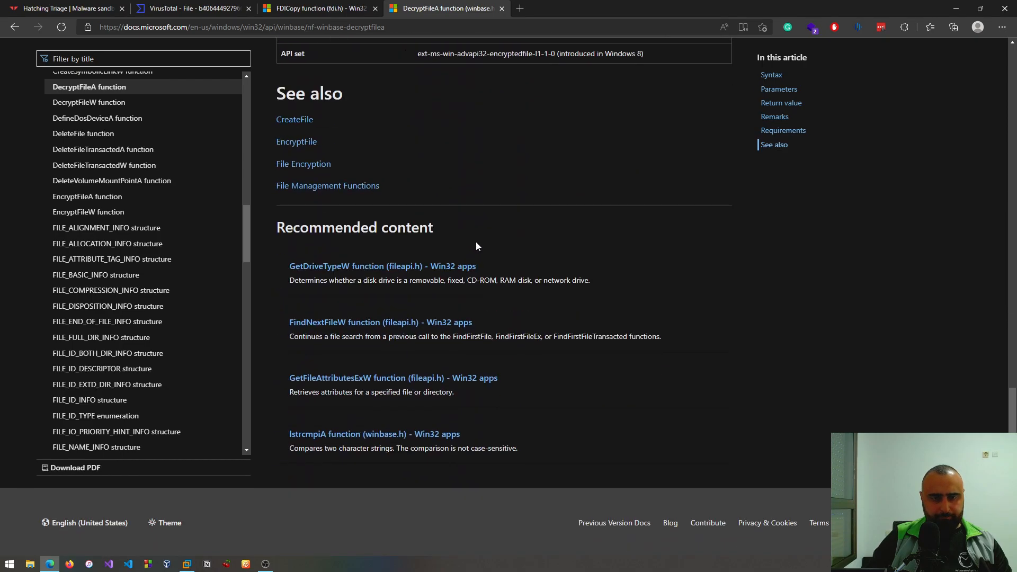
scroll(476, 242, "up", 4)
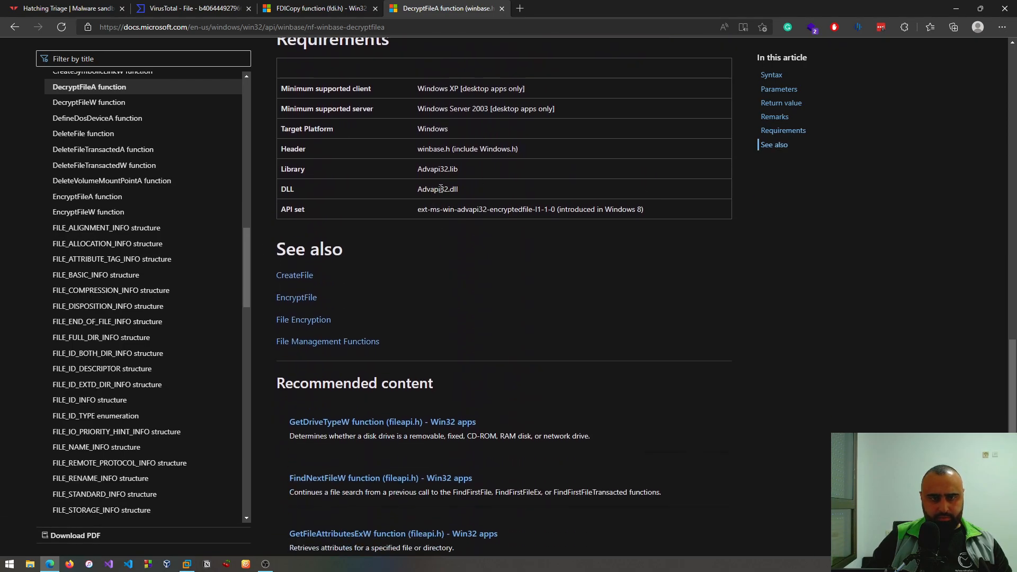
left_click_drag(454, 193, 417, 197)
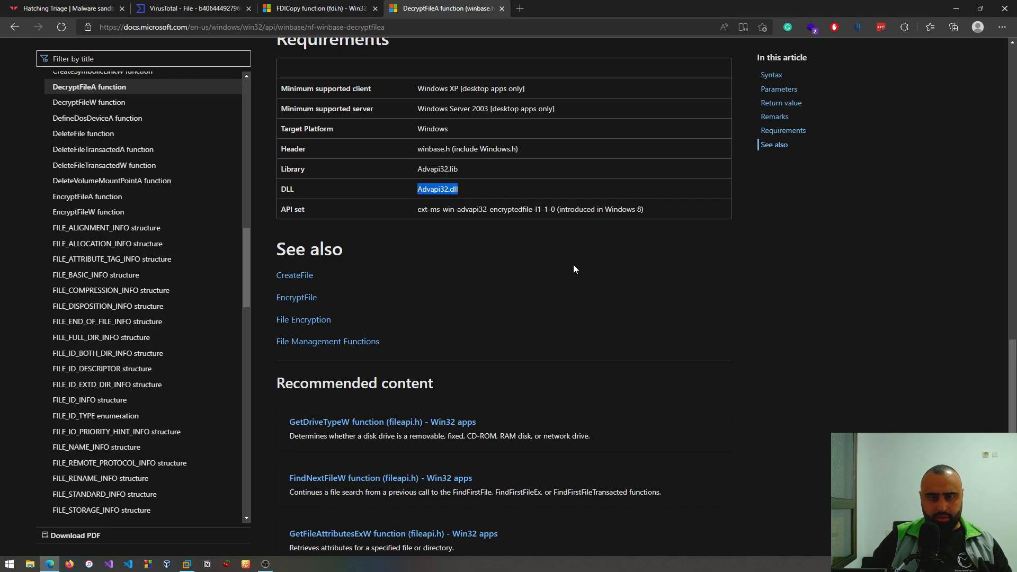
scroll(525, 275, "up", 2)
left_click_drag(460, 247, 414, 244)
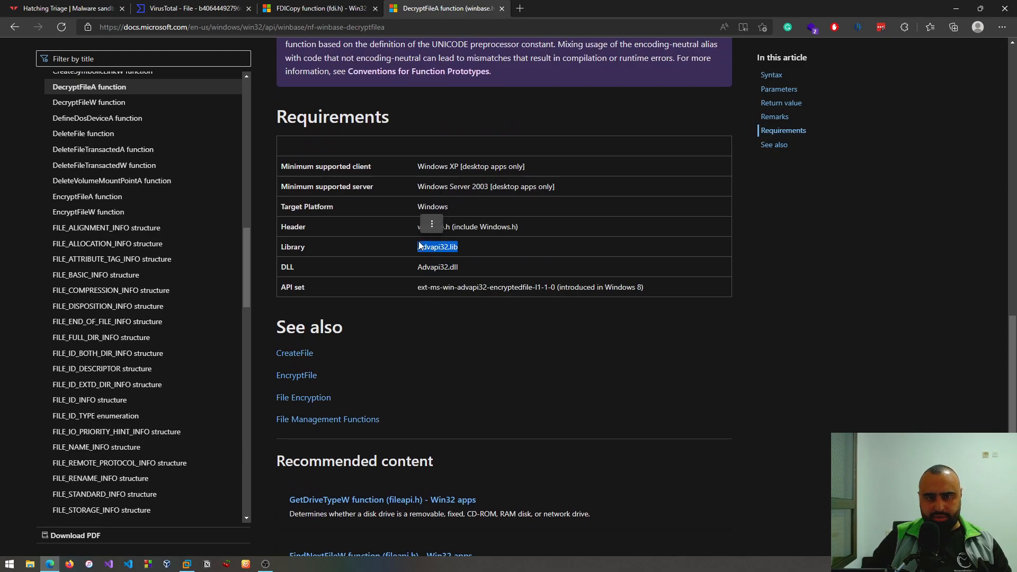
left_click(539, 273)
scroll(530, 317, "up", 4)
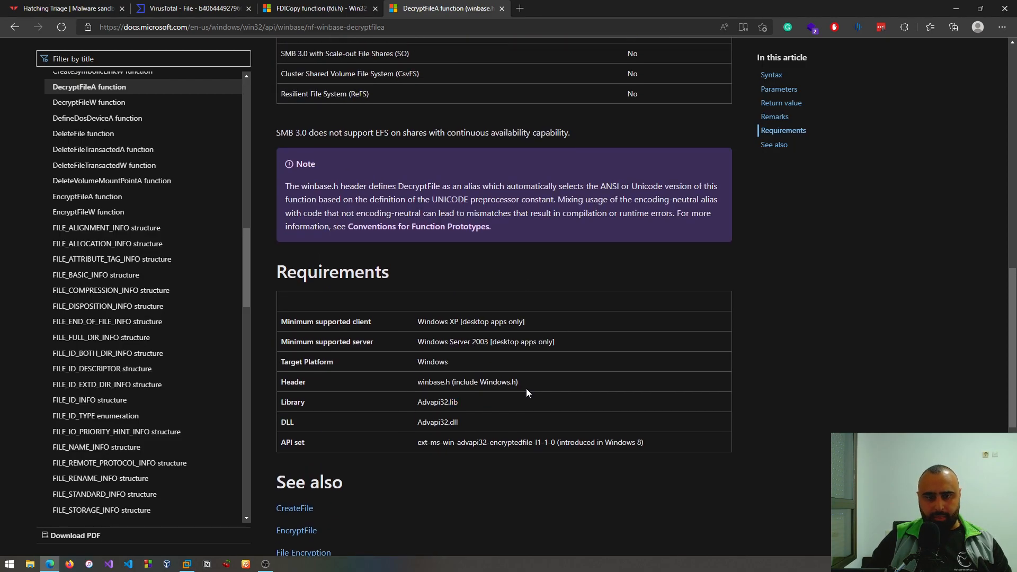
left_click_drag(465, 422, 418, 422)
left_click(557, 411)
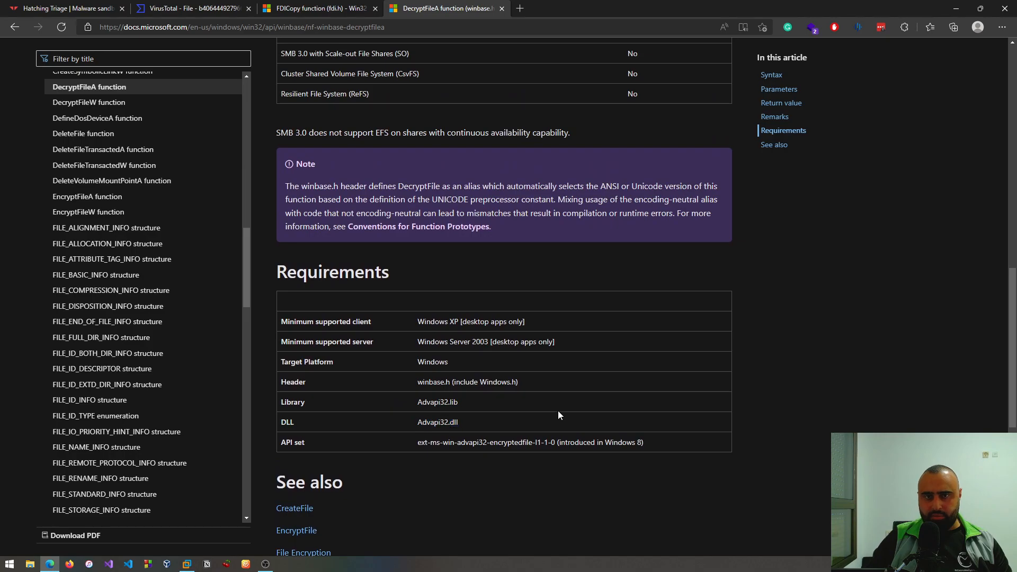
scroll(554, 392, "up", 1)
scroll(551, 371, "up", 12)
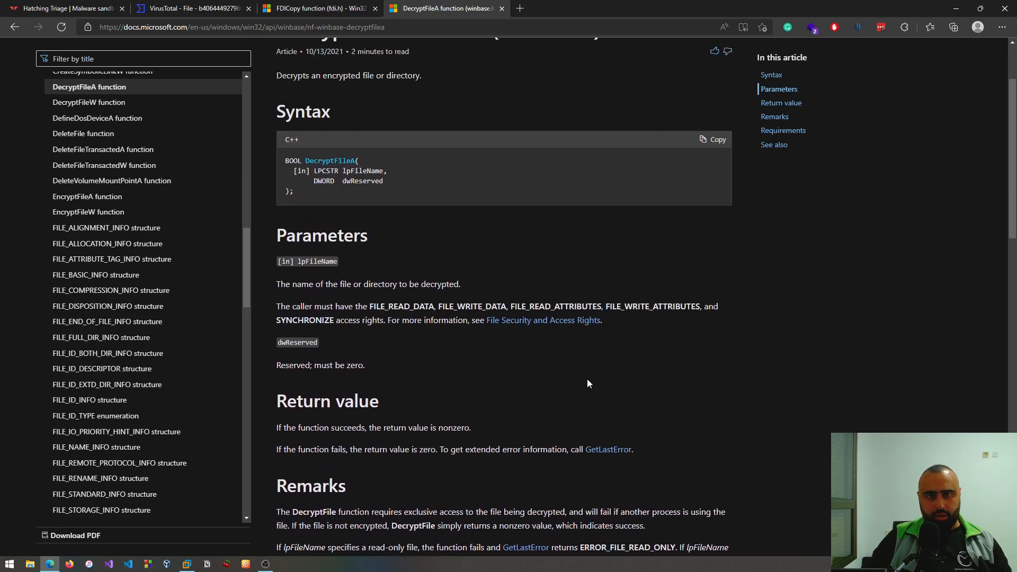
- Switch back to IDA and examine the sub_140003314 graph around the DecryptFileA lookup and the blocks following SetCurrentDirectoryA
key("alt+Tab")
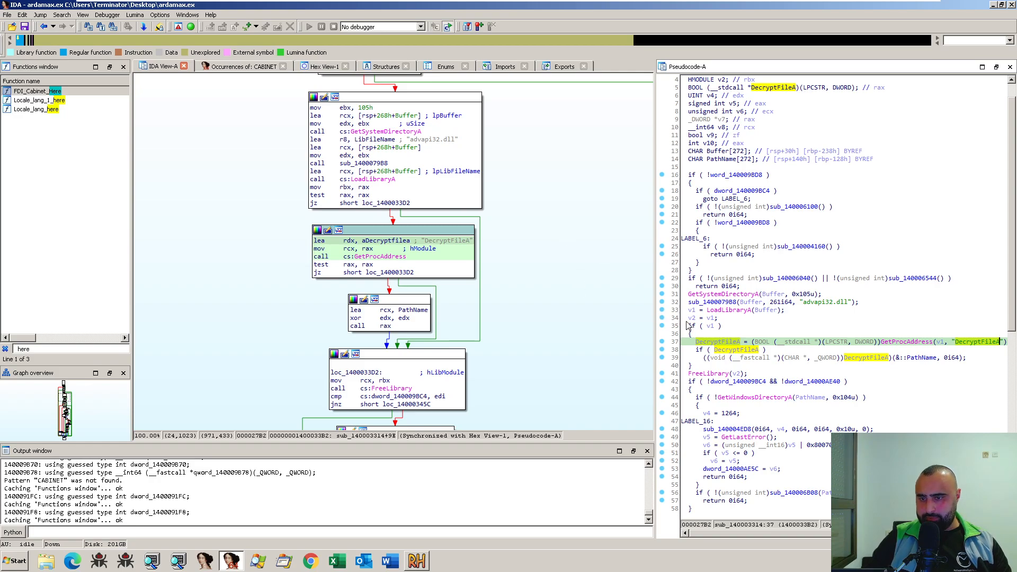
left_click_drag(609, 387, 603, 365)
scroll(548, 319, "up", 5)
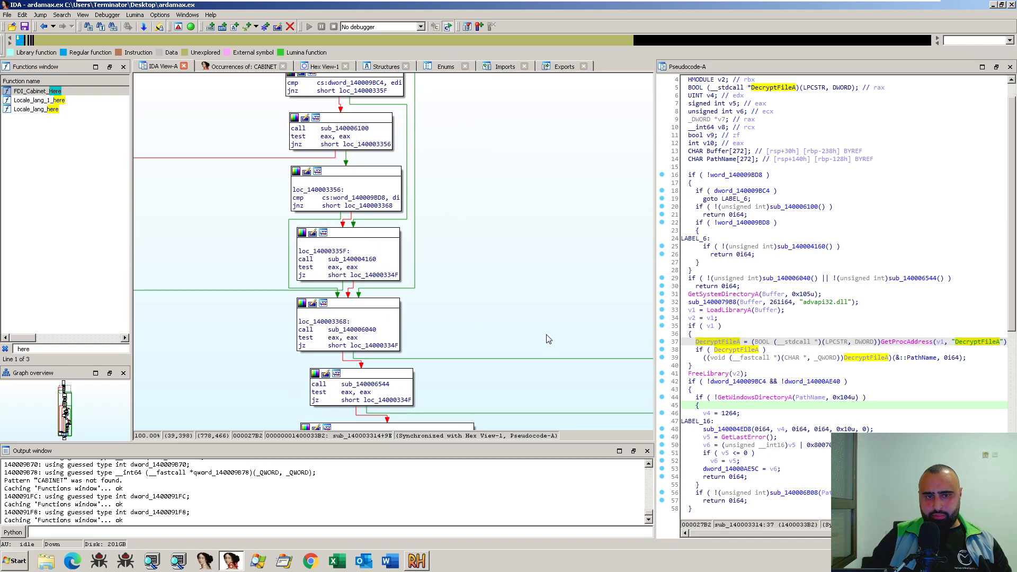
scroll(551, 355, "down", 17)
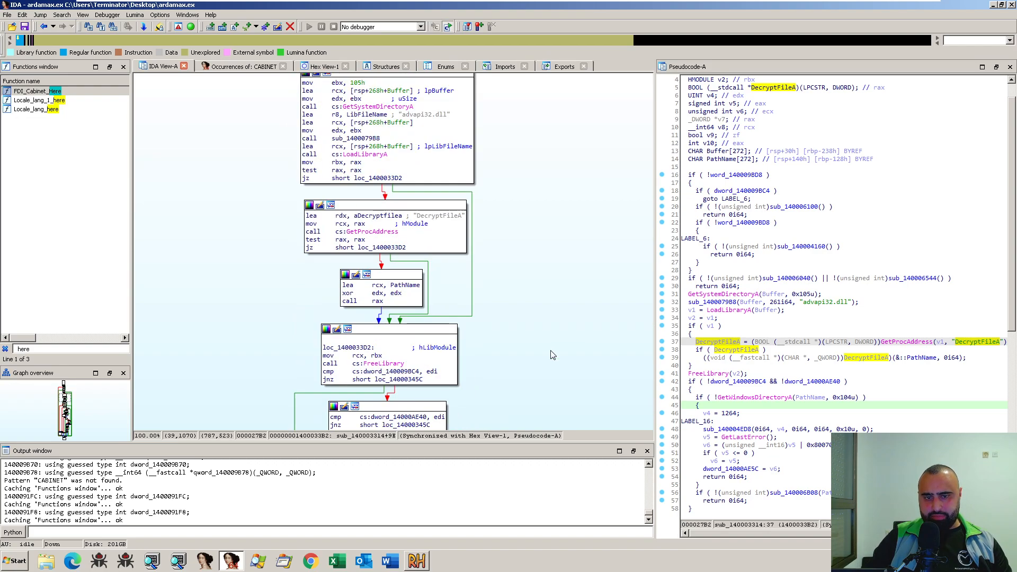
scroll(577, 368, "down", 6)
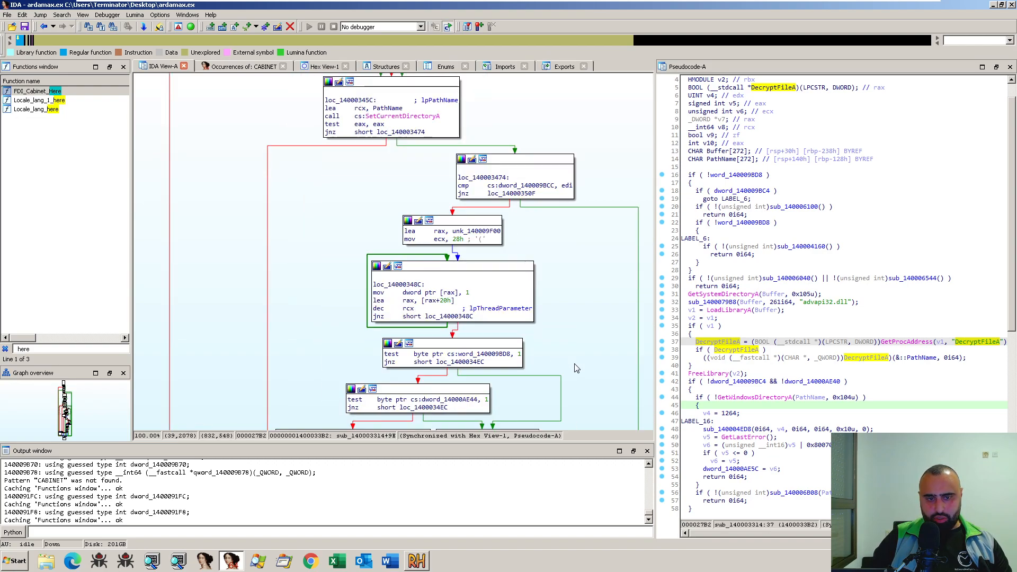
scroll(532, 256, "down", 2)
scroll(543, 277, "up", 2)
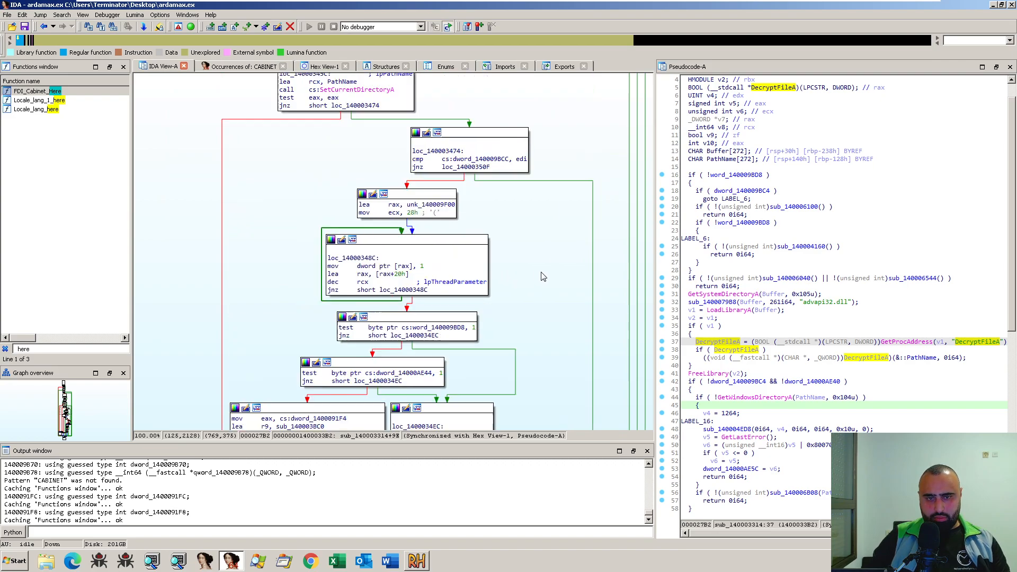
- Return to the StartAddress function and rename it as Interesting_here
key("Escape")
key("Escape")
left_click(331, 169)
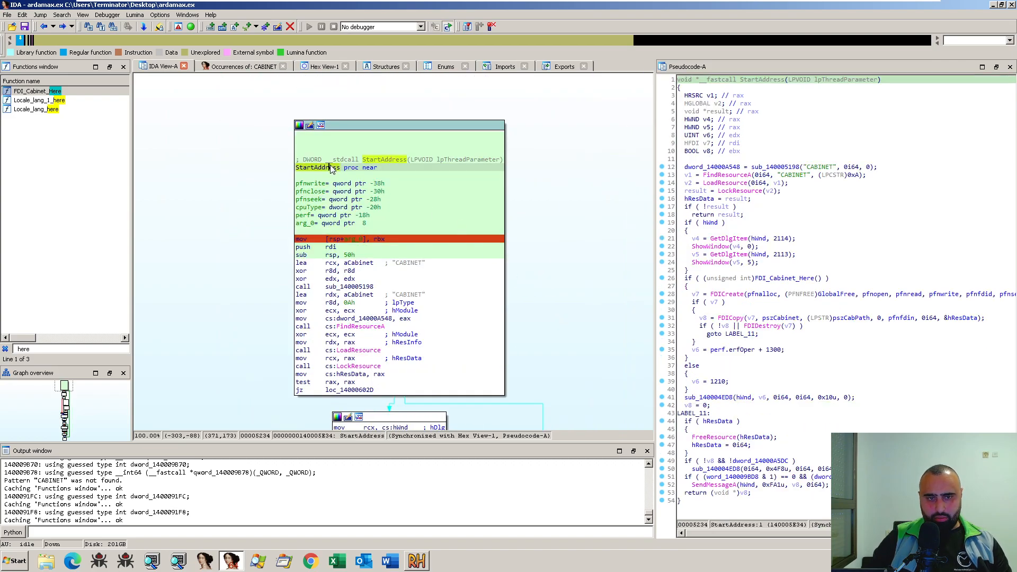
key("n")
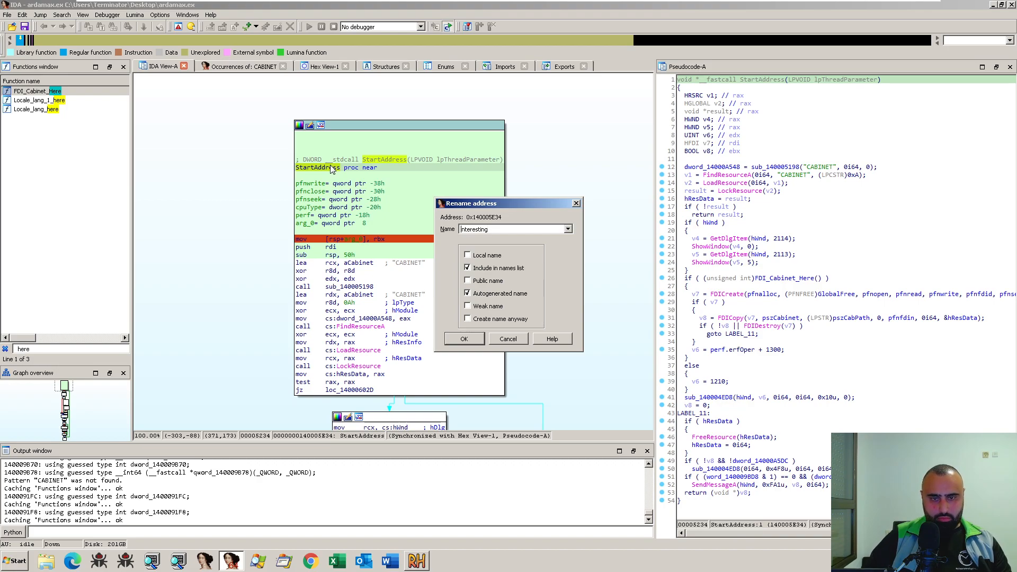
type("I")
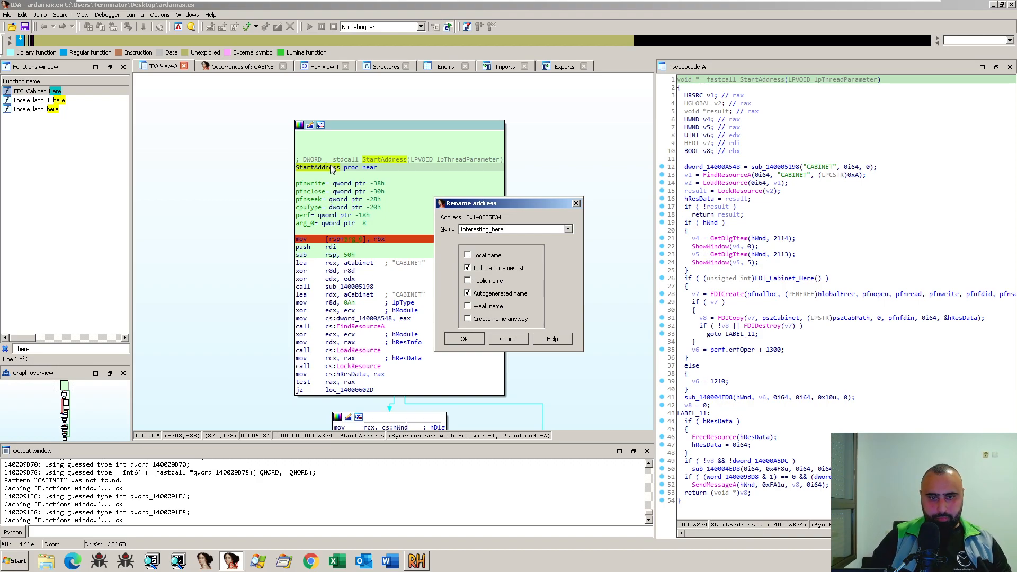
key("Return")
- Decompile the renamed function again so its pseudocode header uses the new name
left_click(806, 112)
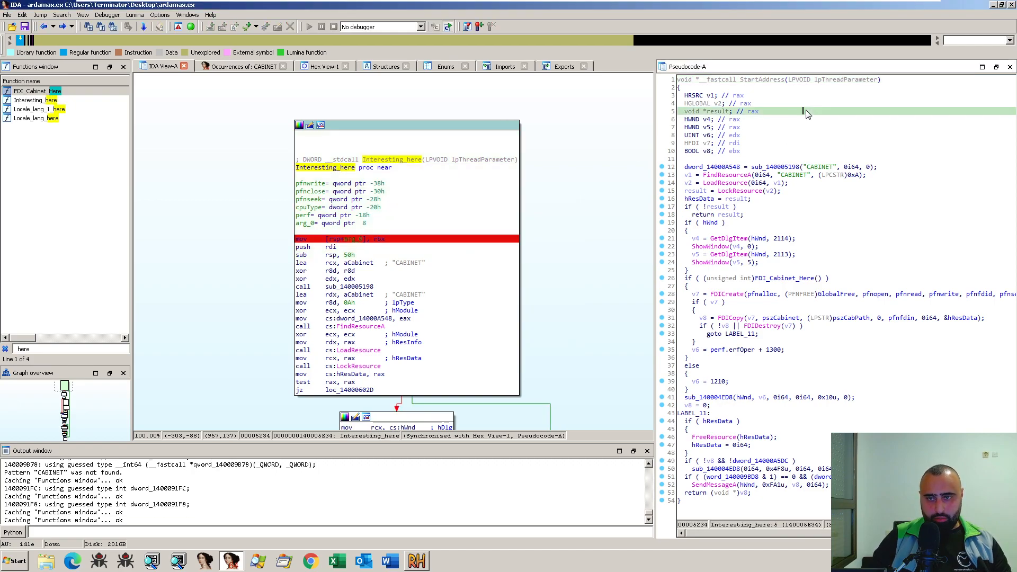
left_click(756, 80)
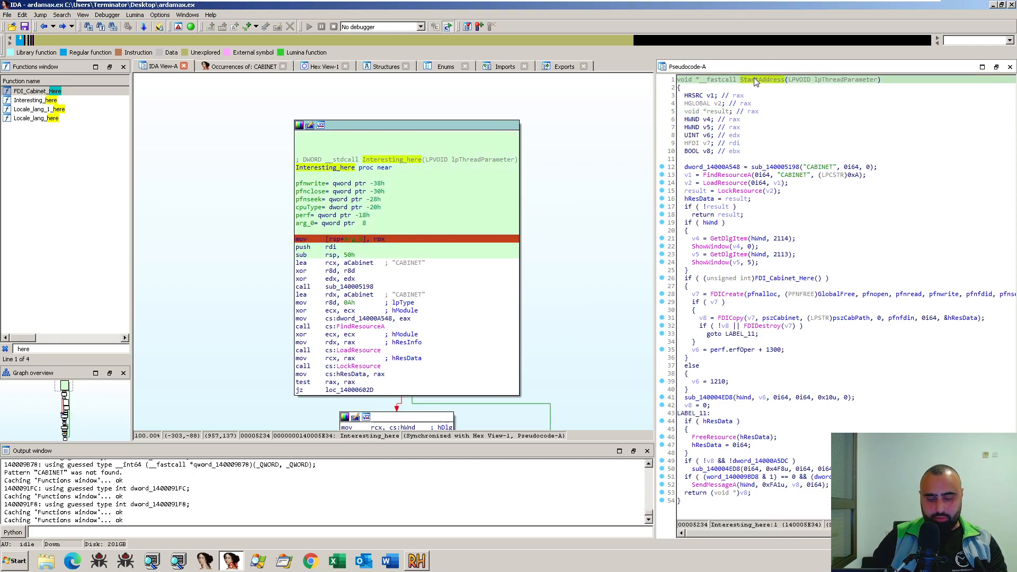
key("F5")
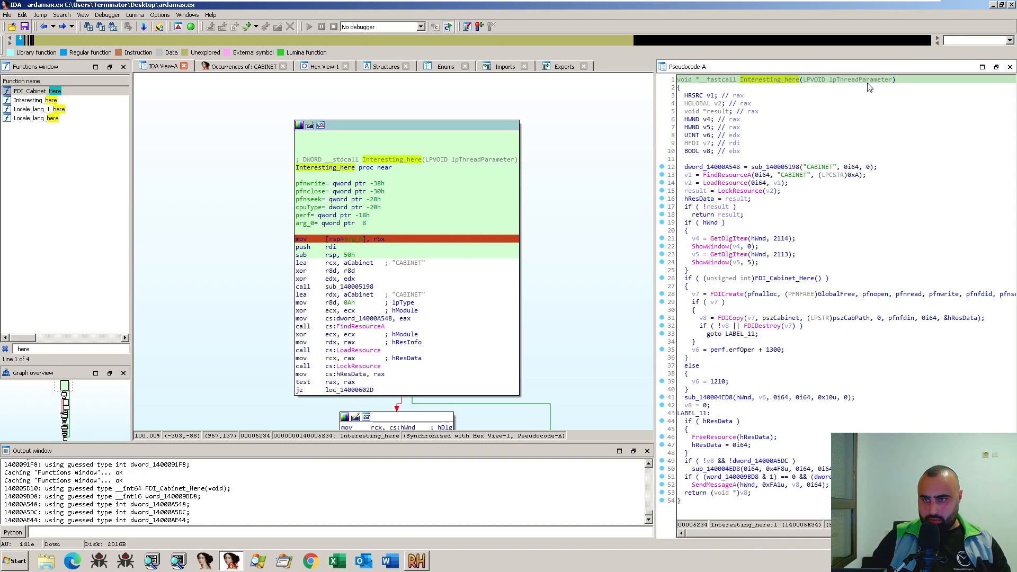
- List the cross-references to Interesting_here and follow the call reference in sub_140003314
mouse_move(870, 86)
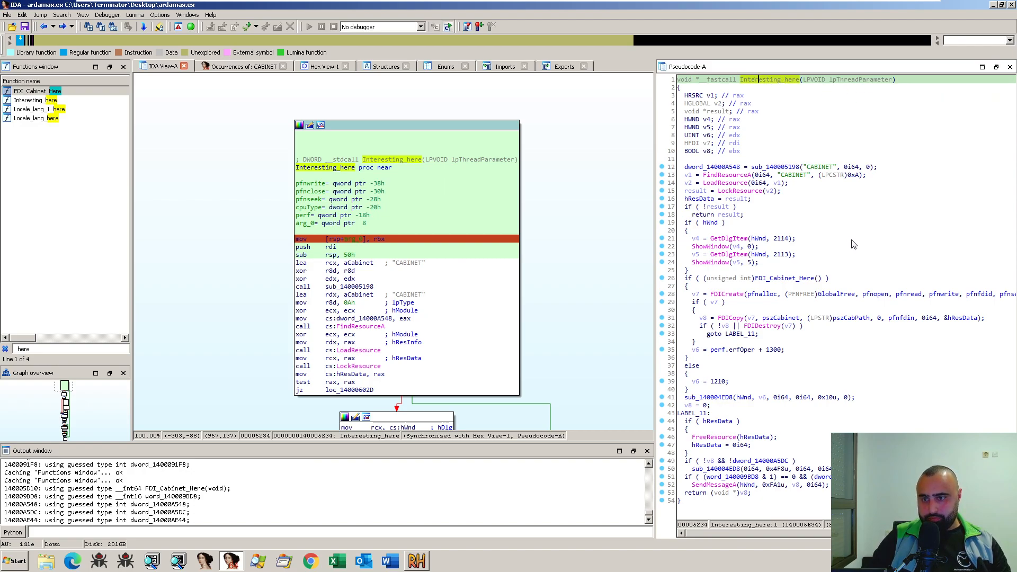
left_click(888, 247)
scroll(593, 228, "up", 3)
scroll(599, 257, "up", 5)
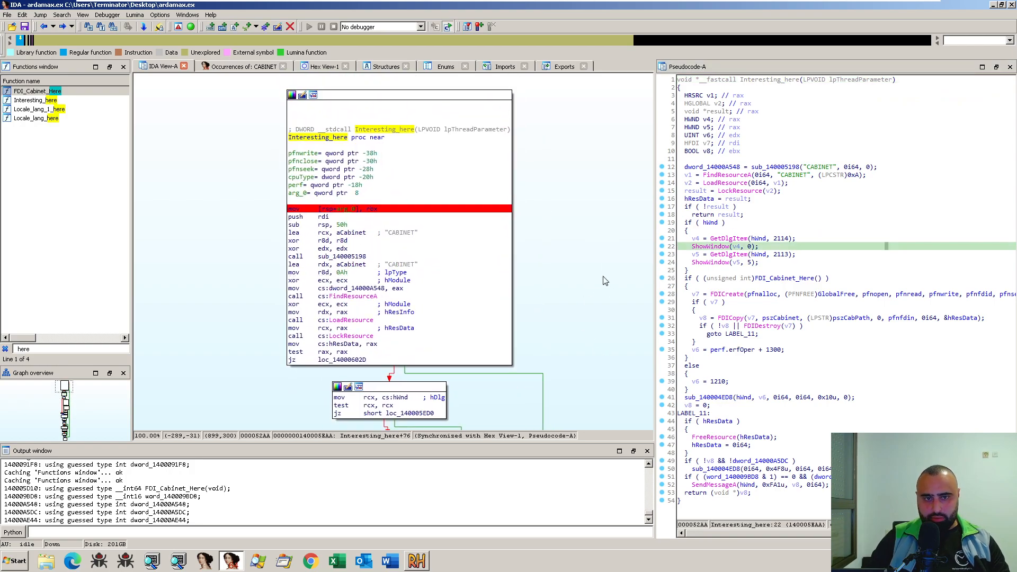
left_click(325, 198)
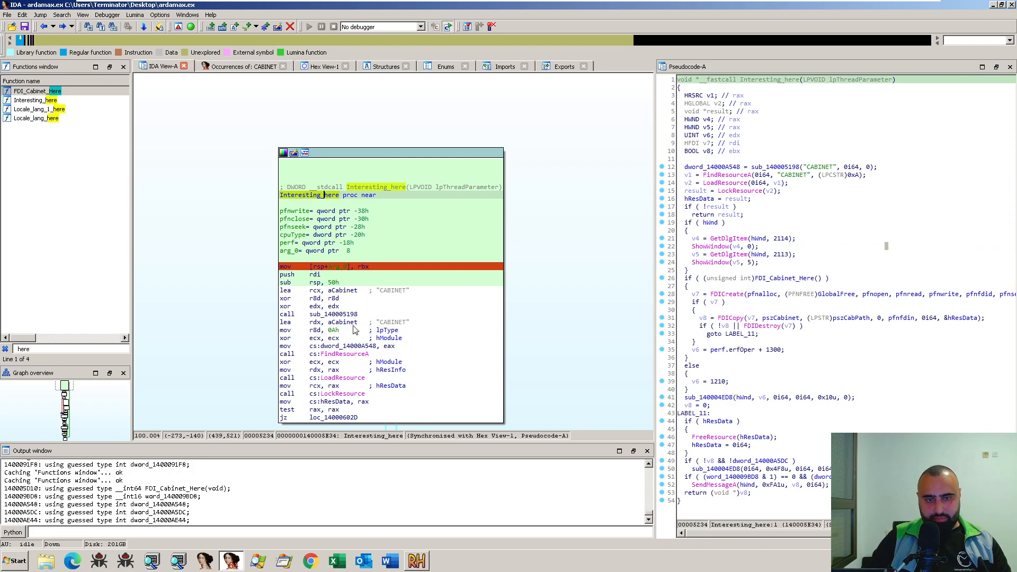
key("x")
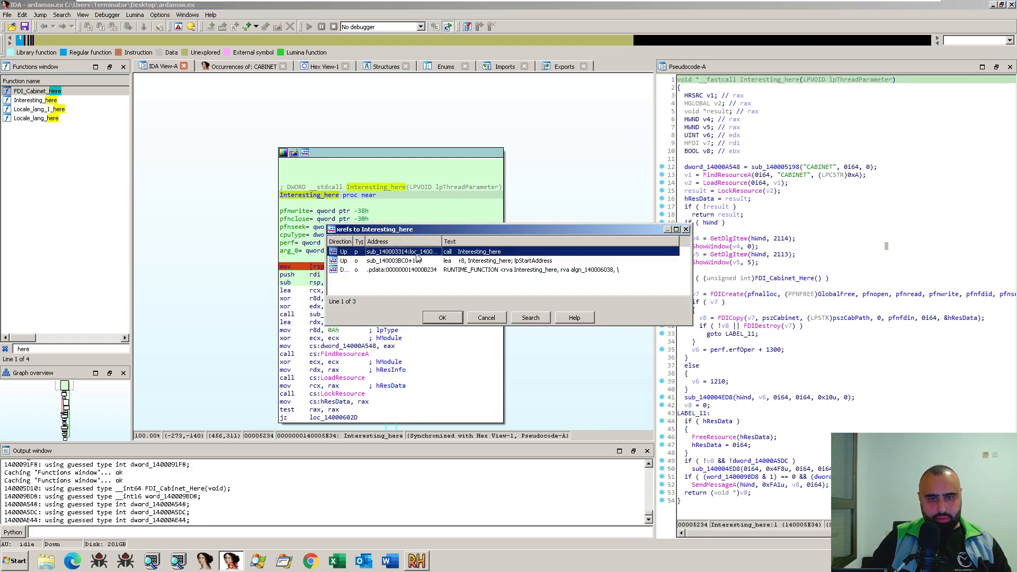
double_click(421, 257)
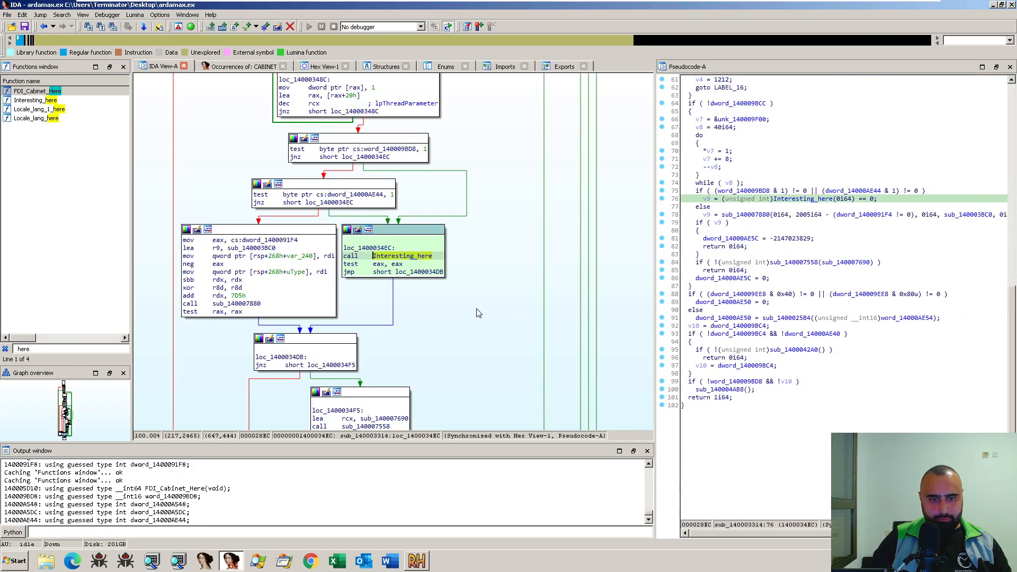
- Examine the sub_140003314 graph from the Interesting_here call to its exit blocks and back through the DecryptFileA and GetWindowsDirectoryA blocks
scroll(478, 313, "down", 10)
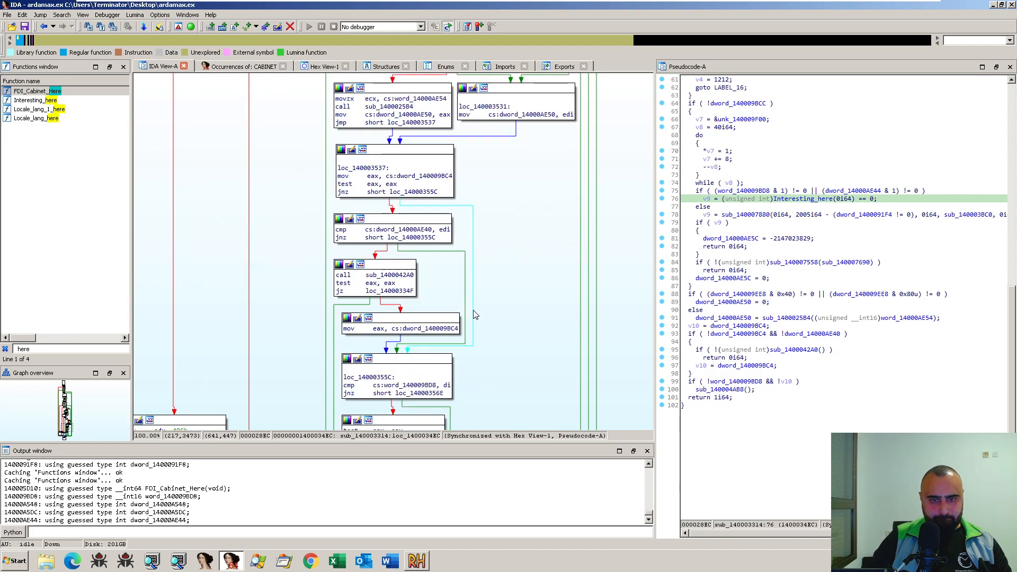
scroll(524, 342, "down", 5)
left_click_drag(513, 351, 649, 261)
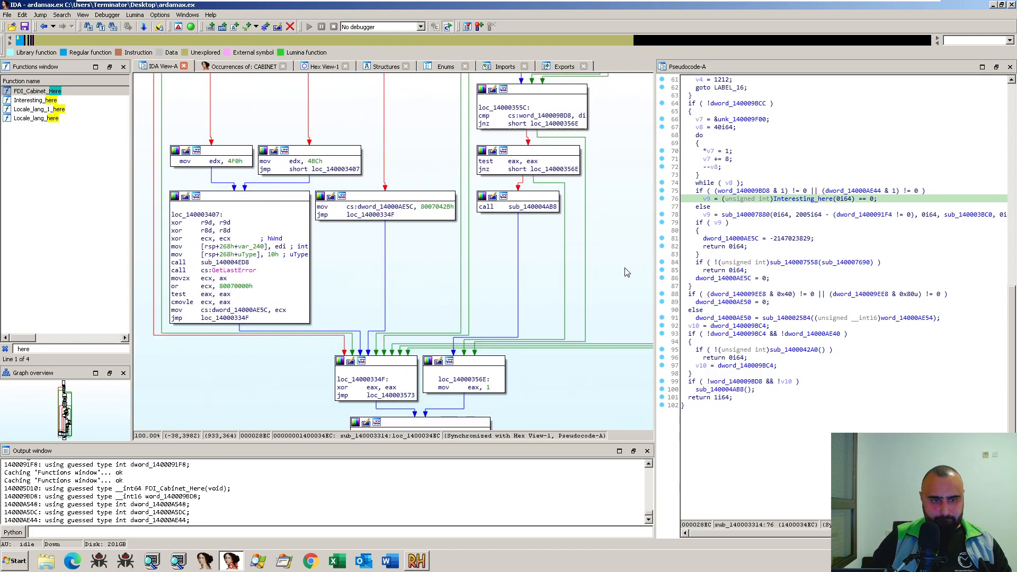
scroll(593, 287, "up", 12)
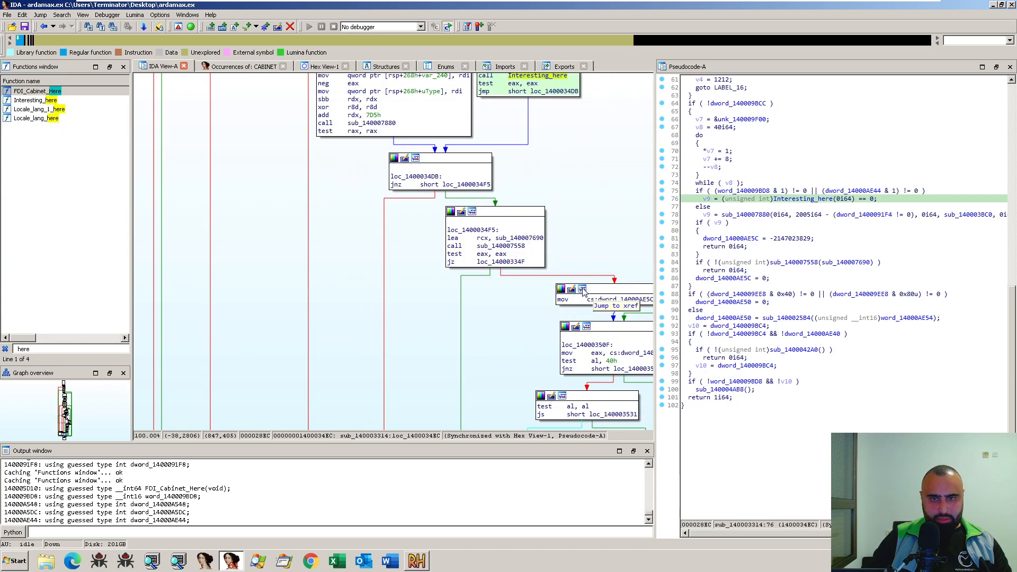
scroll(597, 301, "up", 8)
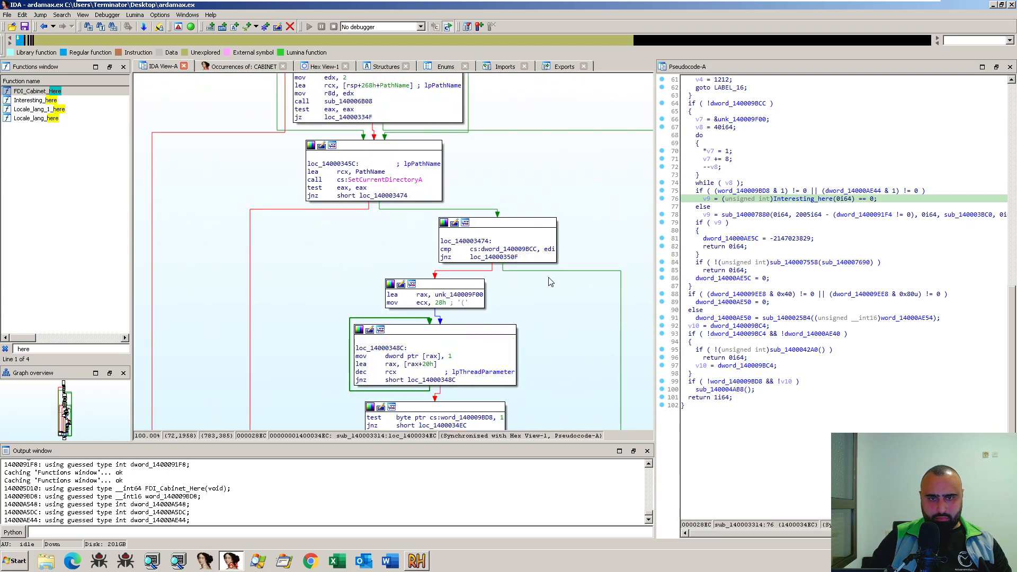
scroll(350, 266, "up", 8)
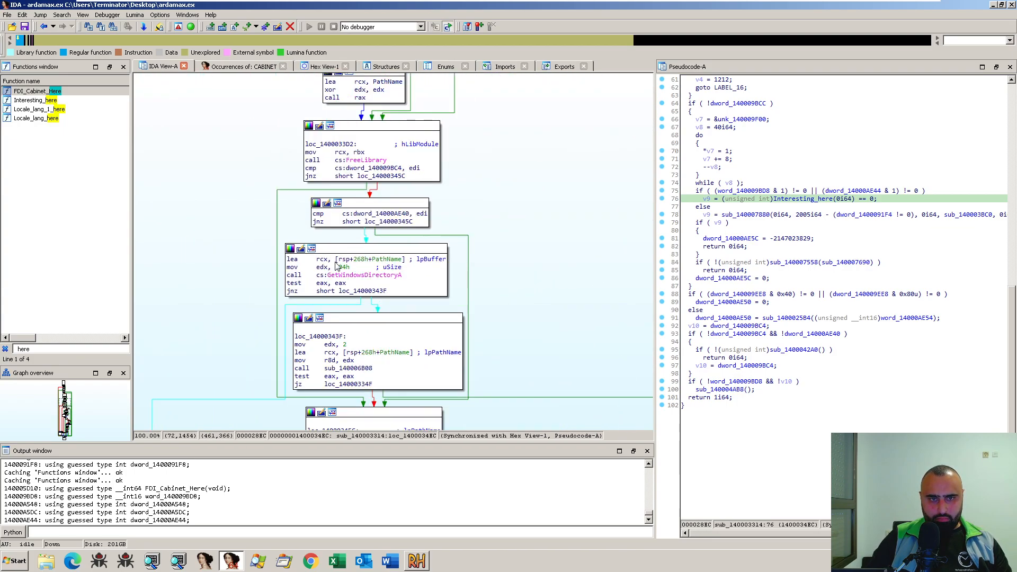
scroll(350, 266, "up", 3)
scroll(466, 334, "down", 3)
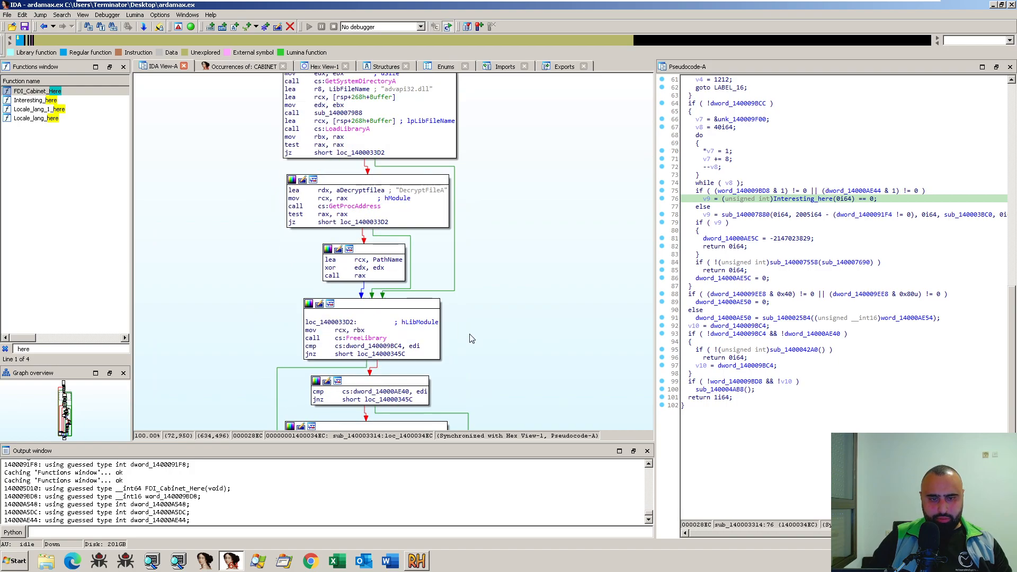
scroll(467, 334, "down", 8)
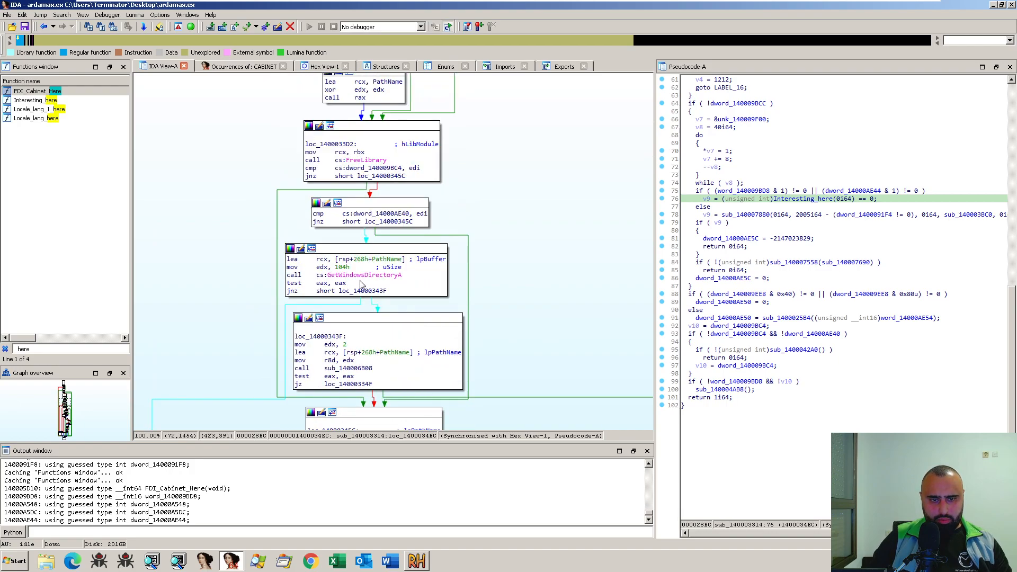
scroll(527, 312, "down", 3)
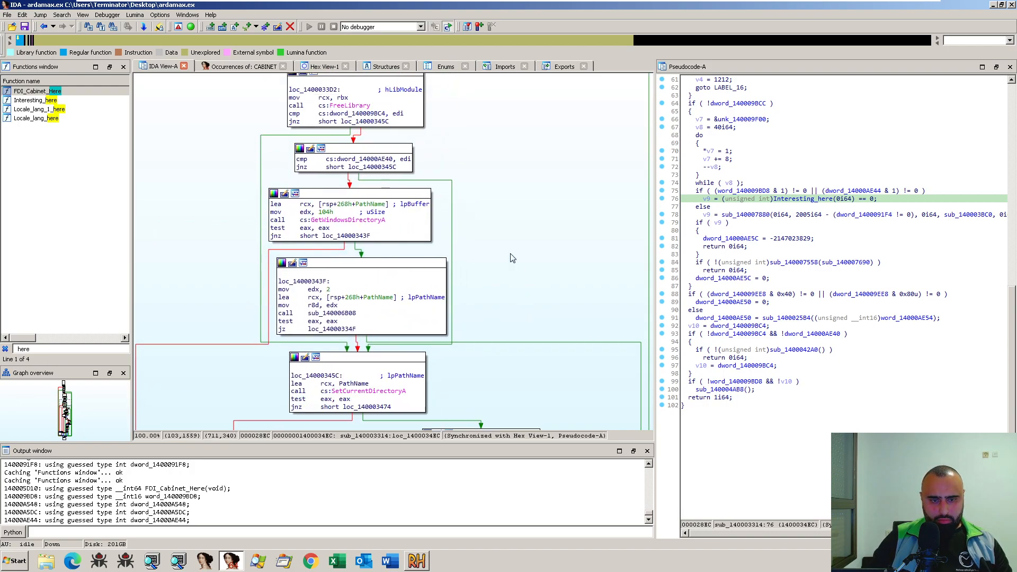
- Open sub_140006B08 from its call after GetWindowsDirectoryA and read its pseudocode through the disk-space and volume checks to the end
double_click(345, 312)
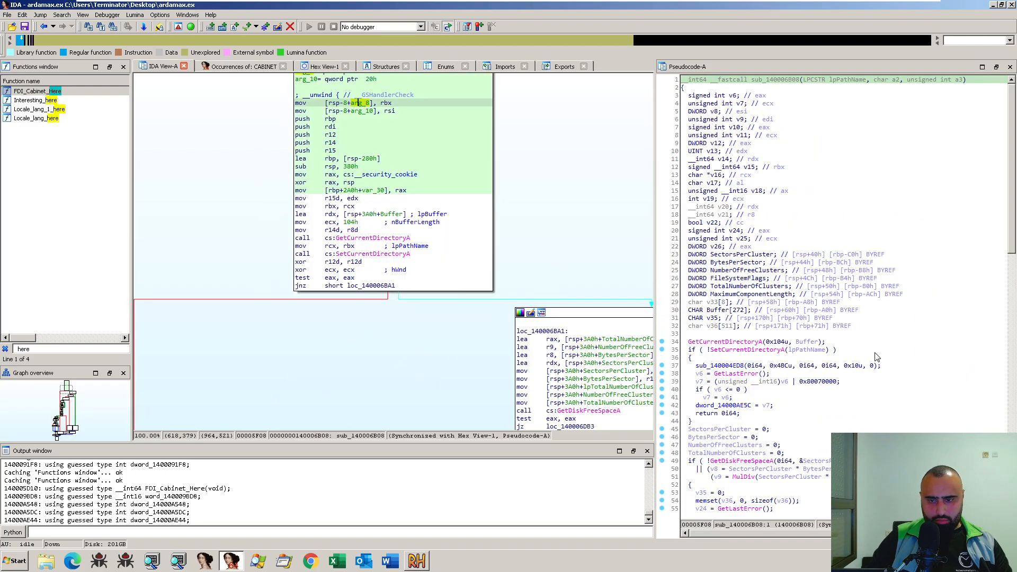
scroll(758, 392, "down", 2)
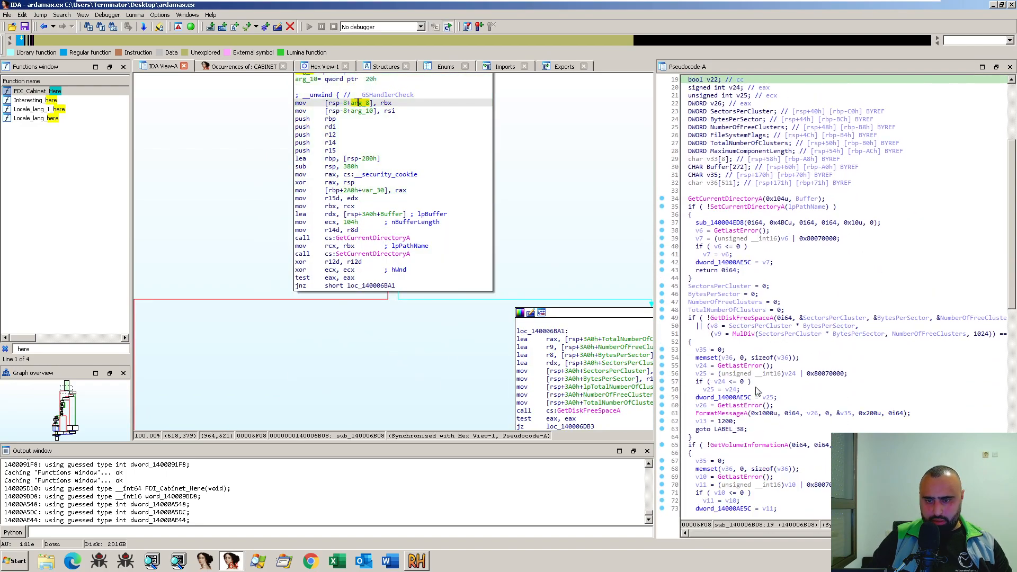
scroll(765, 427, "down", 5)
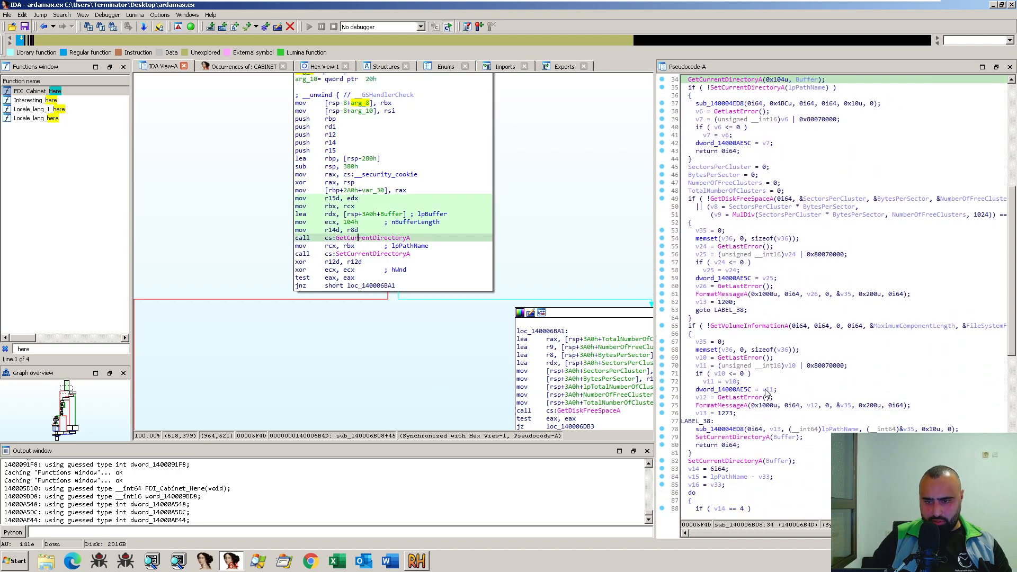
scroll(767, 393, "down", 1)
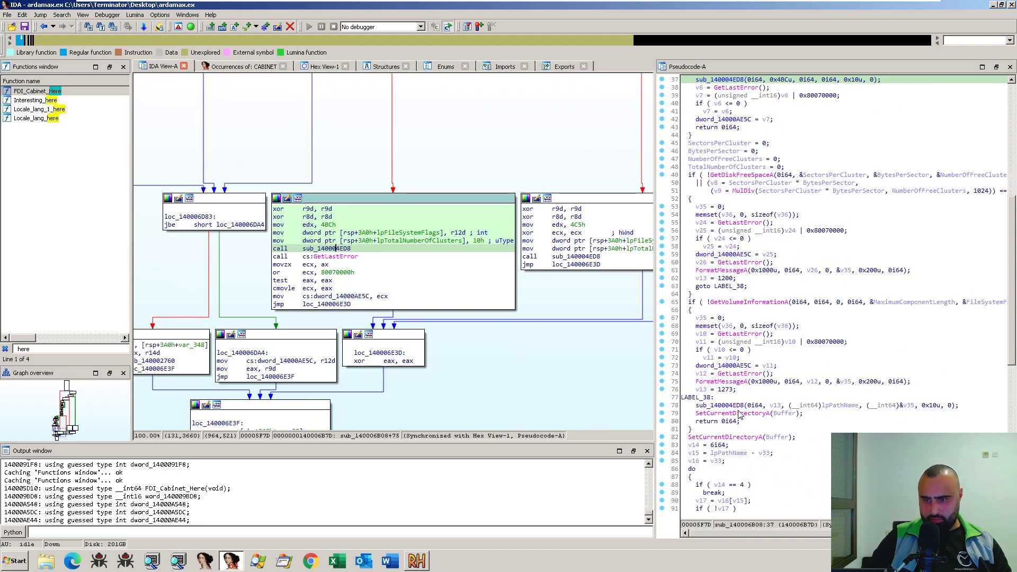
left_click(738, 414)
scroll(784, 412, "down", 6)
left_click(784, 413)
scroll(783, 416, "down", 8)
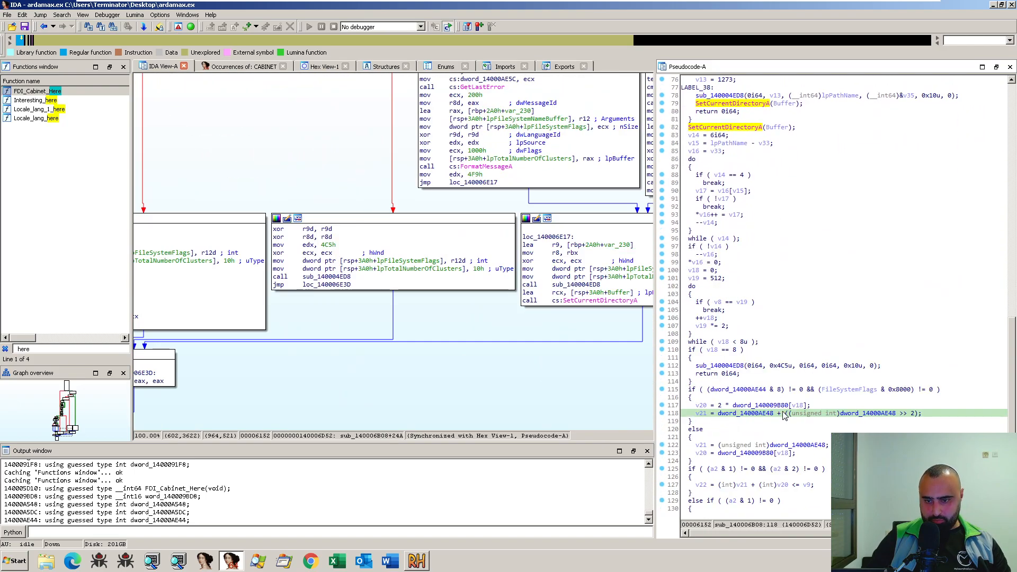
scroll(785, 414, "down", 1)
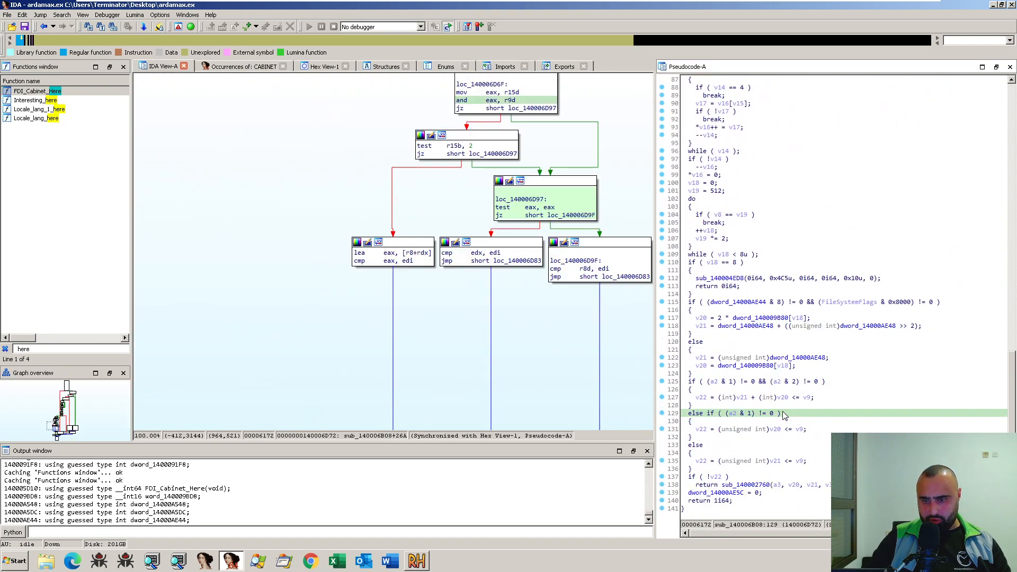
- Return to sub_140003314 and rename the called function sub_140006B08 as Filesystem_stuff_here
key("Escape")
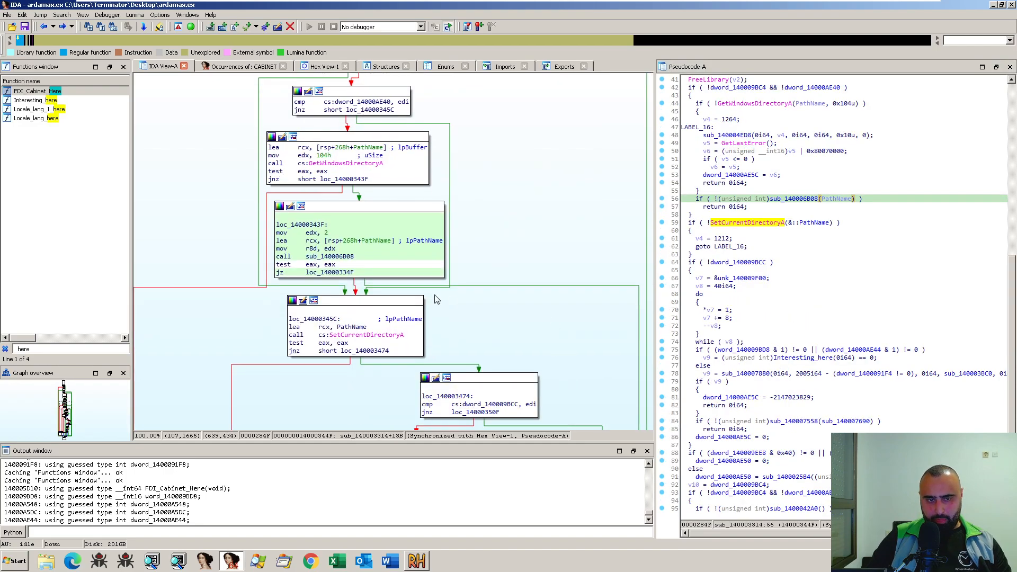
left_click(338, 258)
type("nD")
type("Filesystem_stuff")
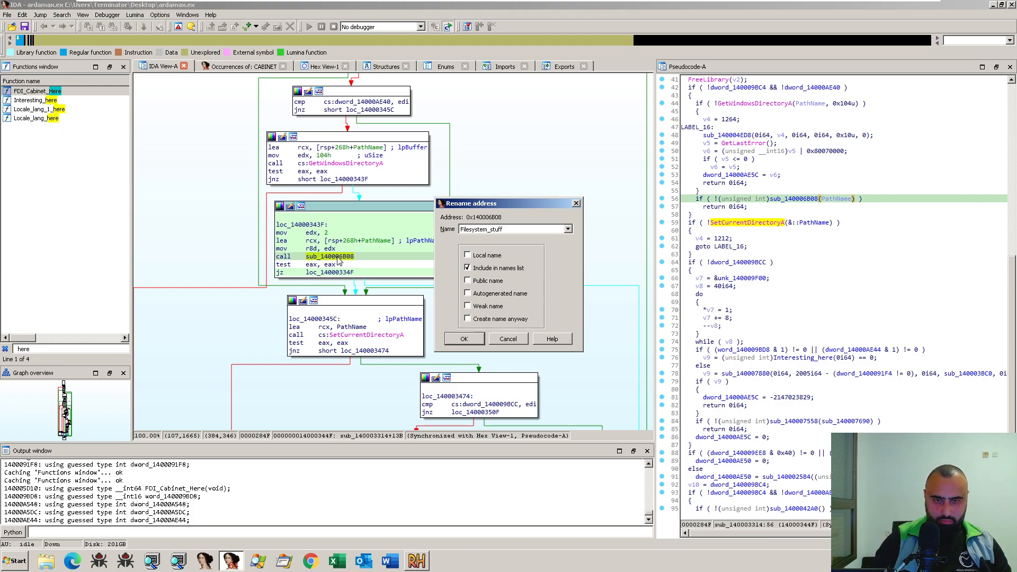
type("_here")
key("Return")
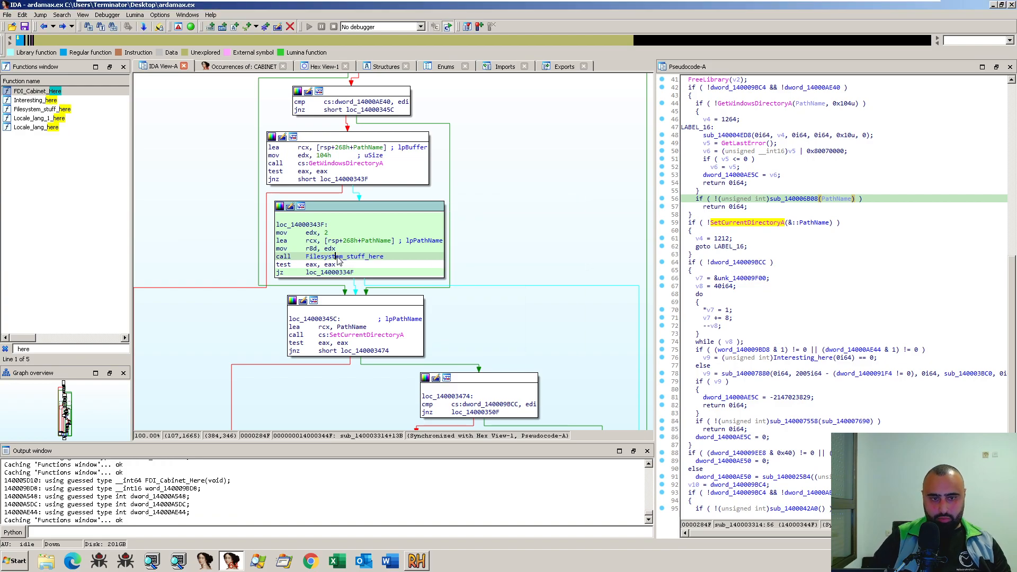
- Check the cross-references to Filesystem_stuff_here and inspect the following sub_140003314 blocks down to the Interesting_here call
key("x")
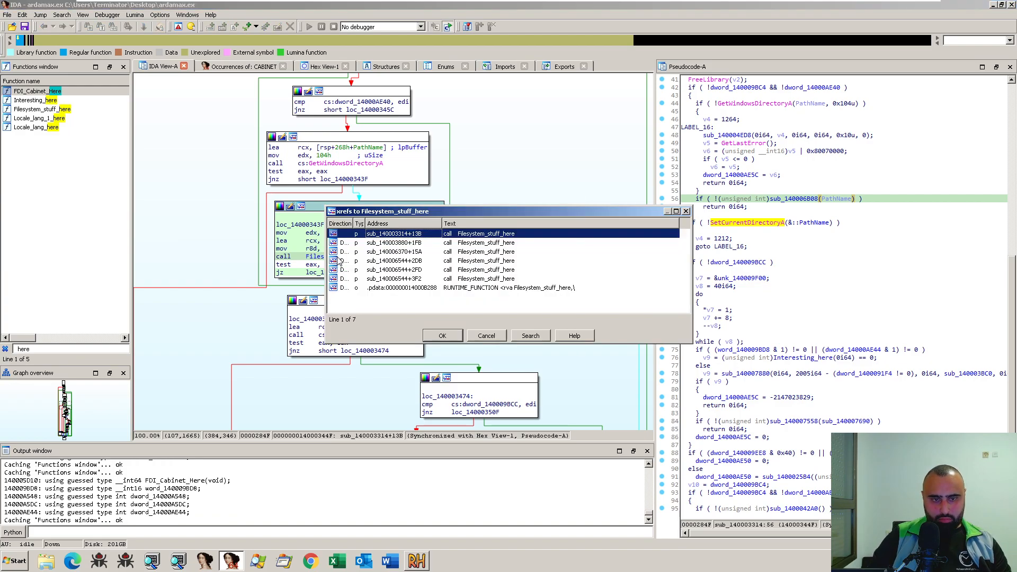
left_click(686, 211)
scroll(483, 294, "down", 5)
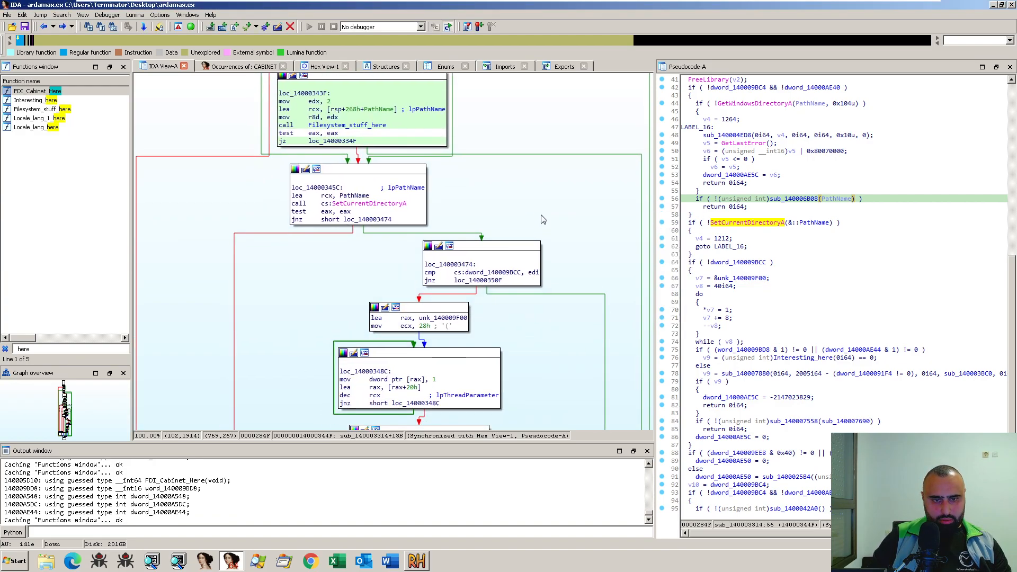
scroll(543, 168, "down", 5)
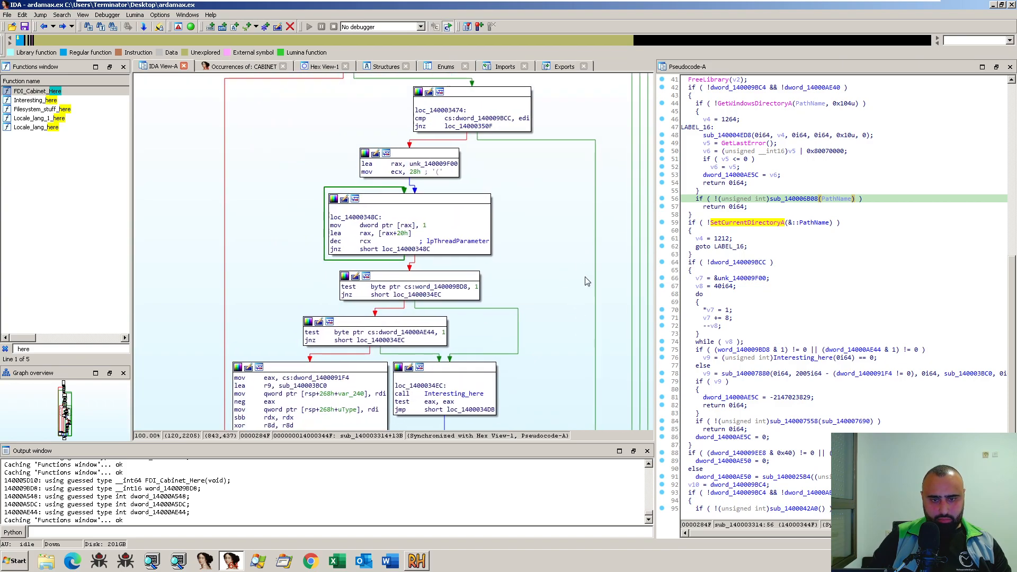
left_click_drag(565, 327, 575, 244)
left_click_drag(640, 264, 617, 368)
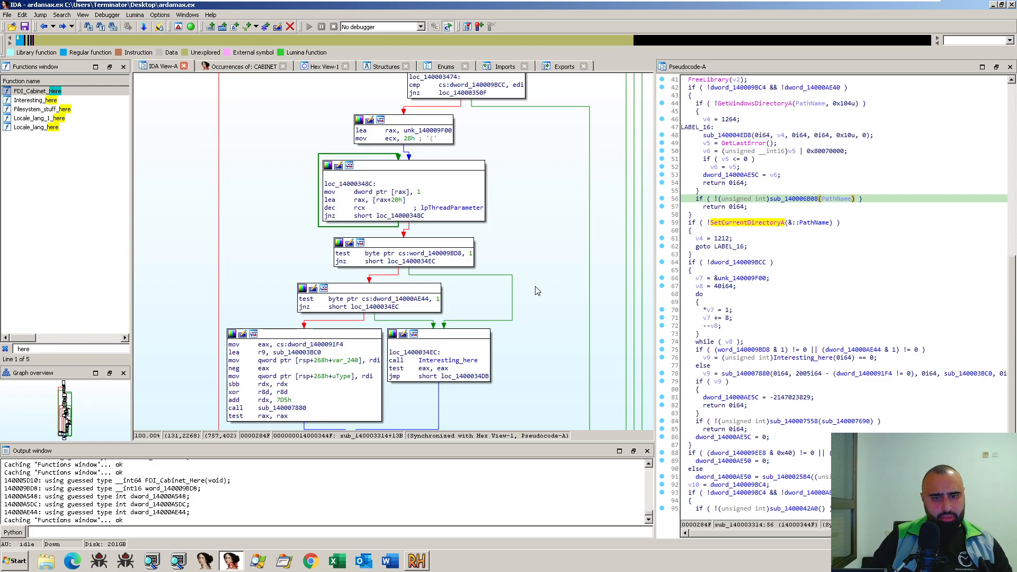
scroll(550, 282, "down", 2)
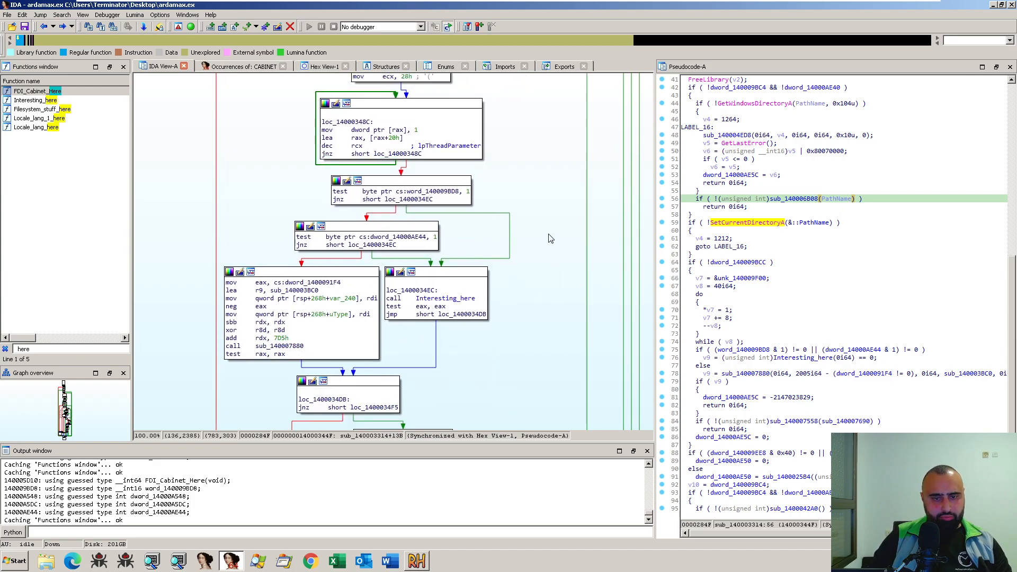
left_click(447, 299)
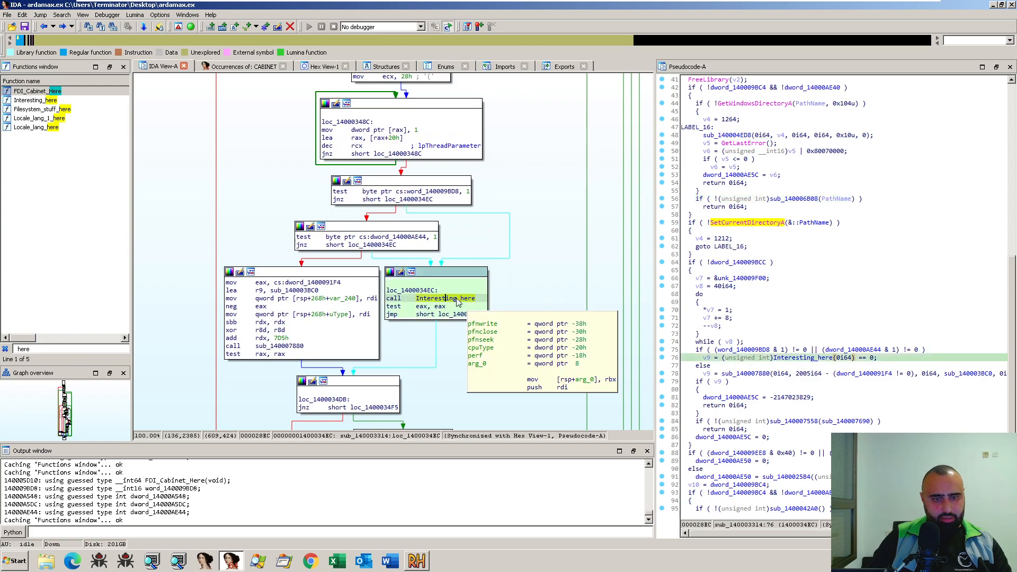
- Open sub_140007880, examine its resource-loading and DialogBoxIndirectParamA blocks, and return to the calling function
double_click(286, 346)
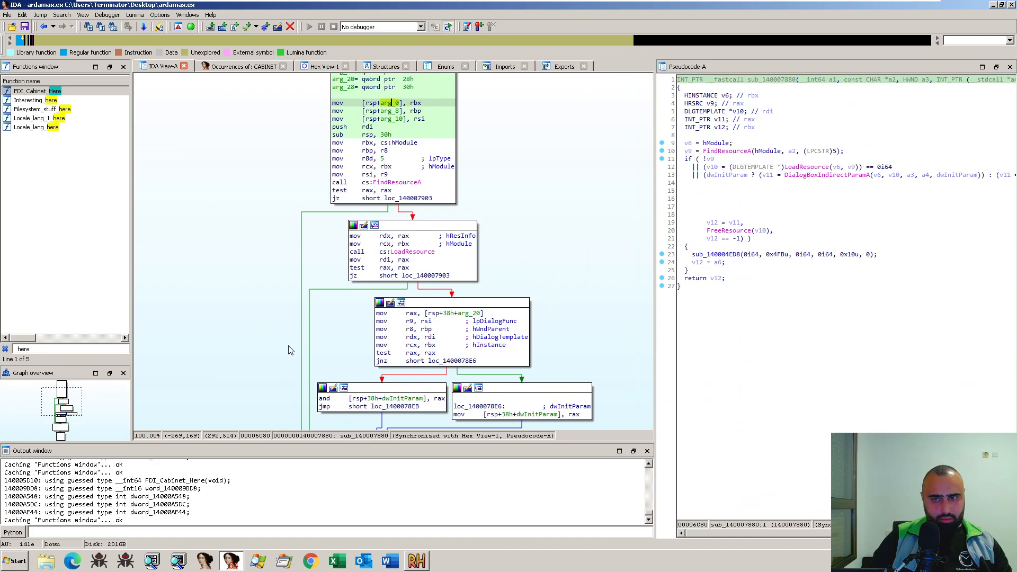
scroll(275, 333, "down", 5)
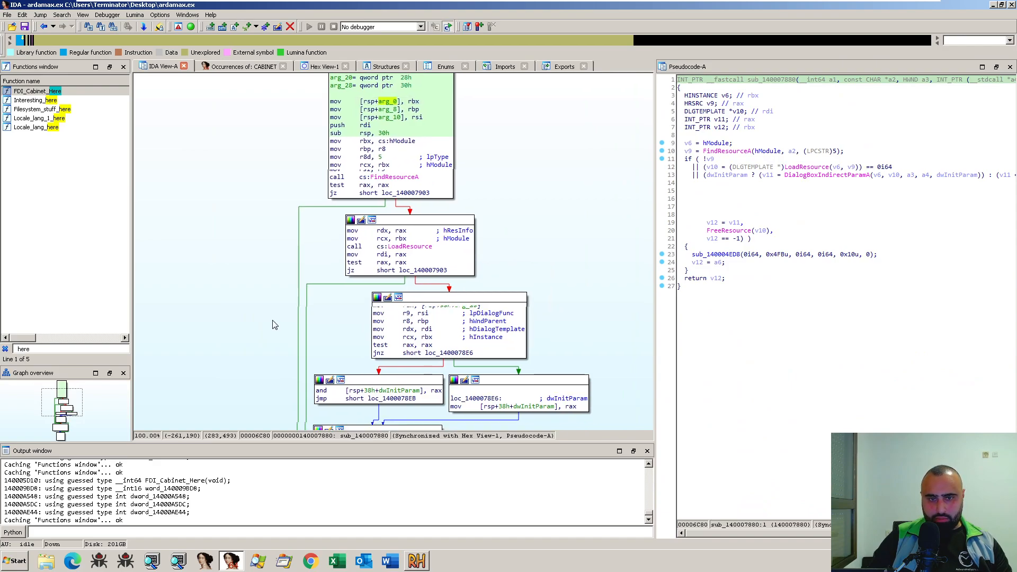
scroll(263, 319, "down", 7)
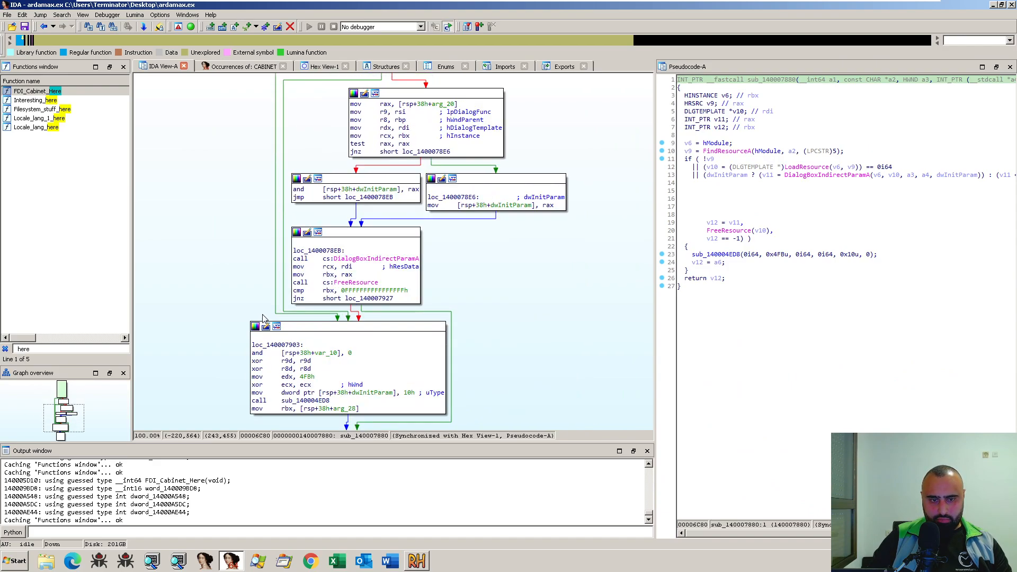
key("Escape")
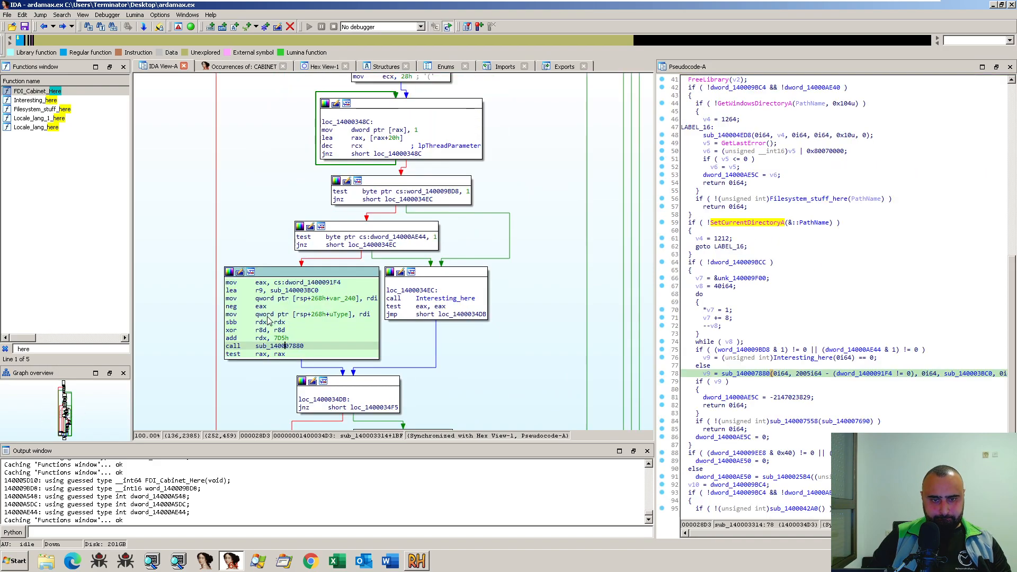
- Follow the sub_140003314 graph to block loc_1400034F5 and open the called function sub_140007558
scroll(483, 334, "down", 4)
scroll(487, 302, "down", 5)
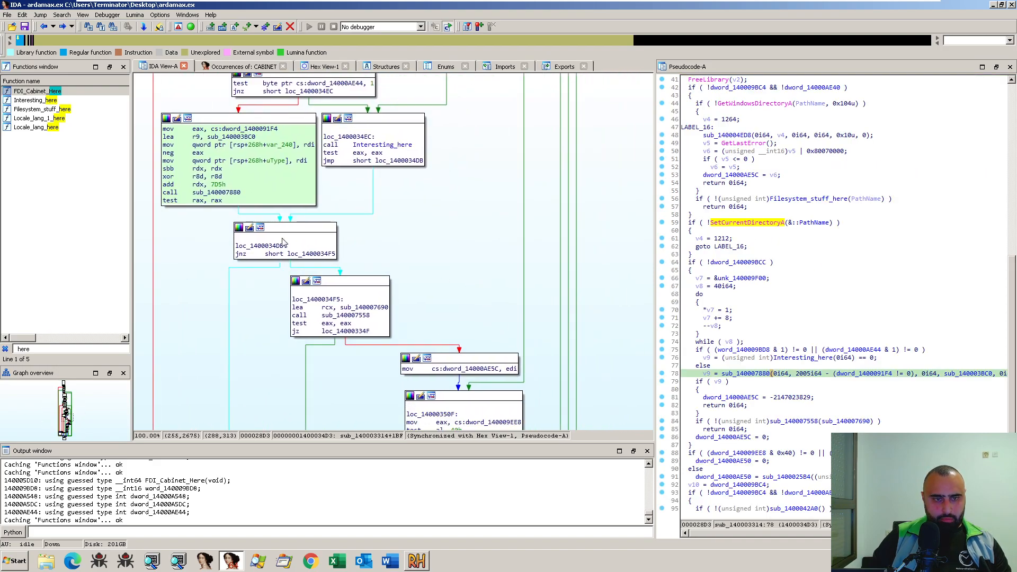
left_click_drag(534, 182, 510, 154)
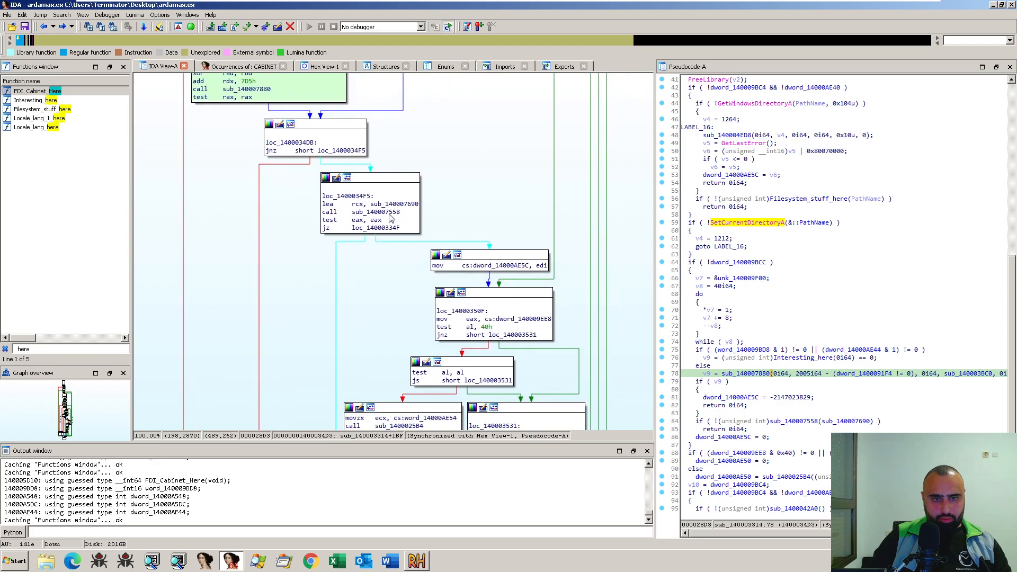
double_click(385, 214)
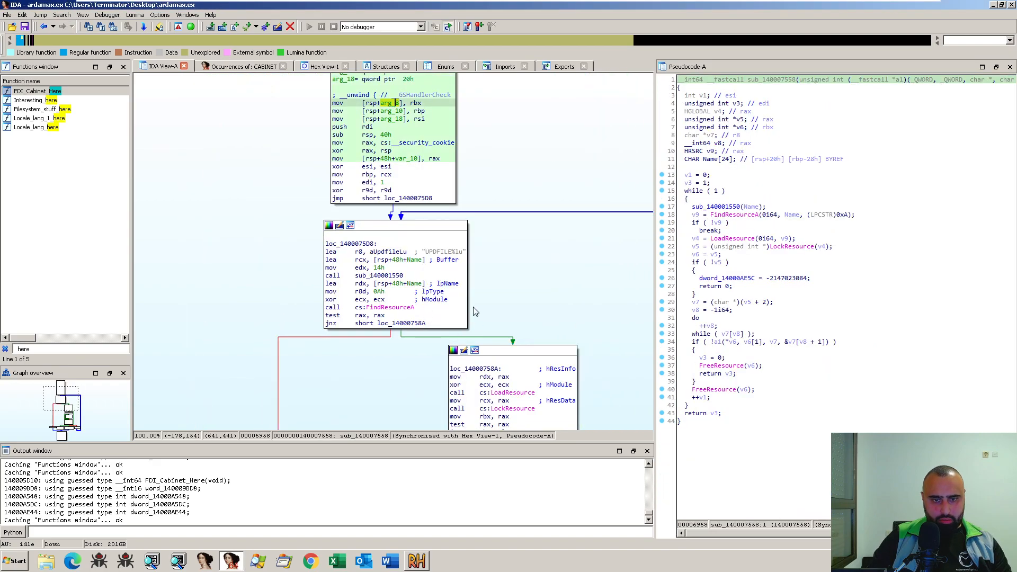
- Switch to Resource Hacker and view the sample's icon group 3000 and version info resources
left_click(428, 560)
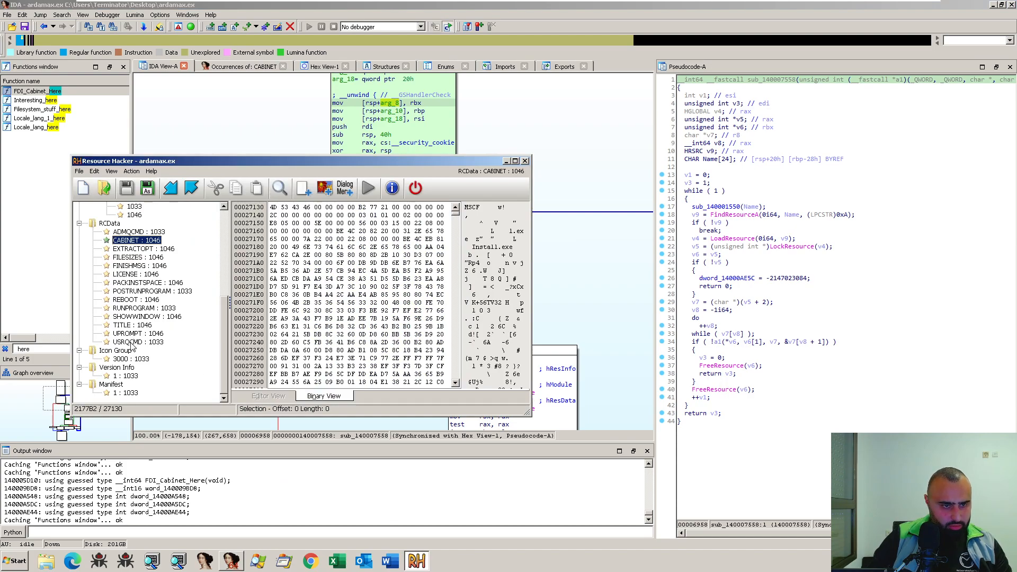
left_click(139, 360)
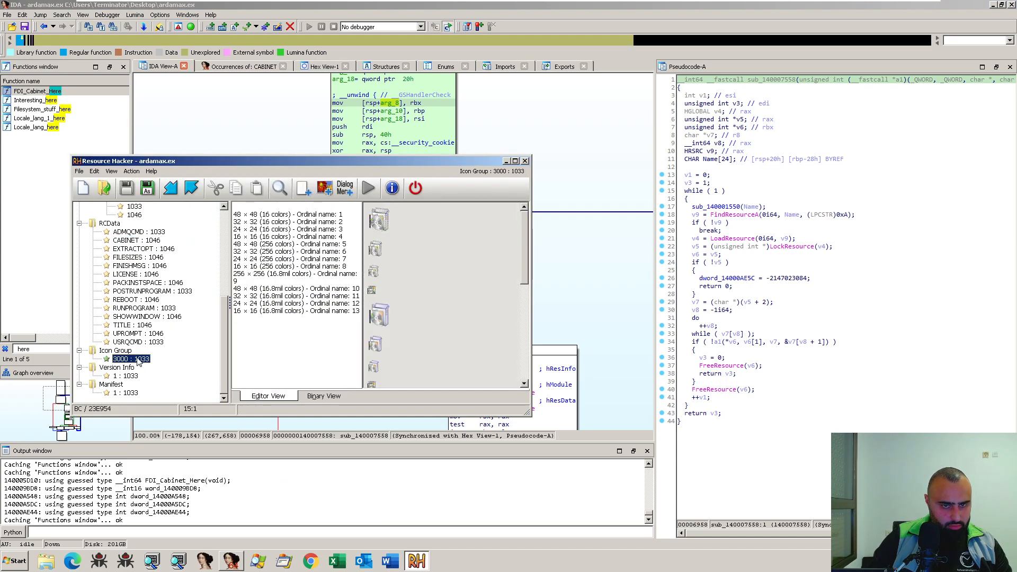
left_click(133, 376)
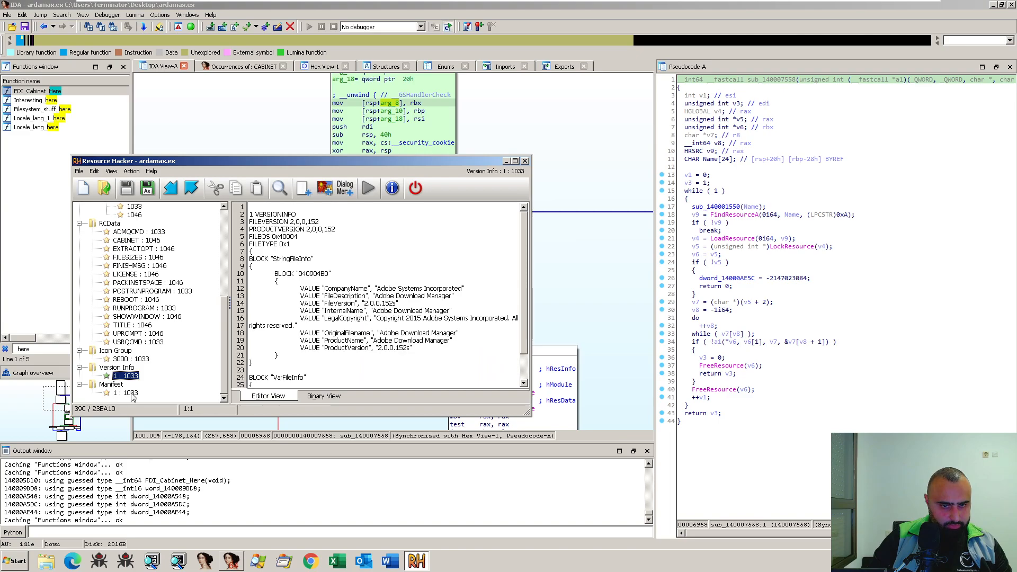
- Check the UPDFILE%lu string in IDA and search all of the sample's resources in Resource Hacker for the text UPDF
left_click(80, 172)
mouse_move(91, 175)
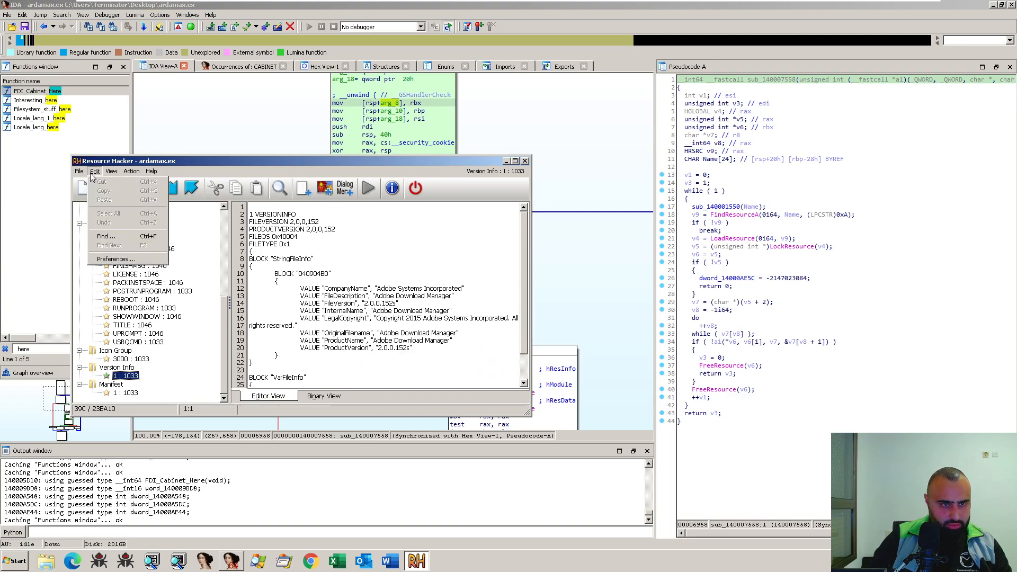
left_click(119, 237)
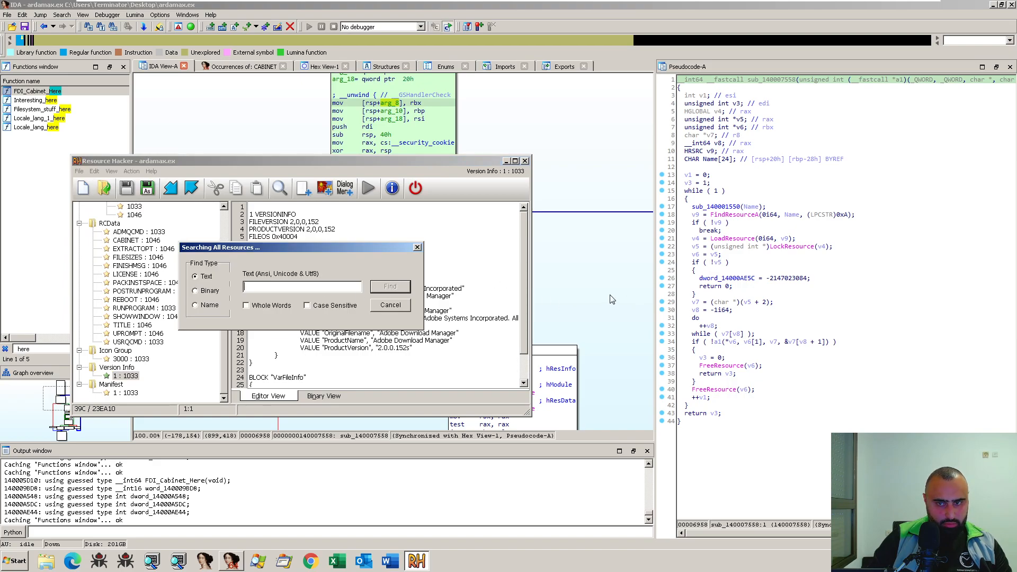
left_click(533, 324)
left_click(437, 252)
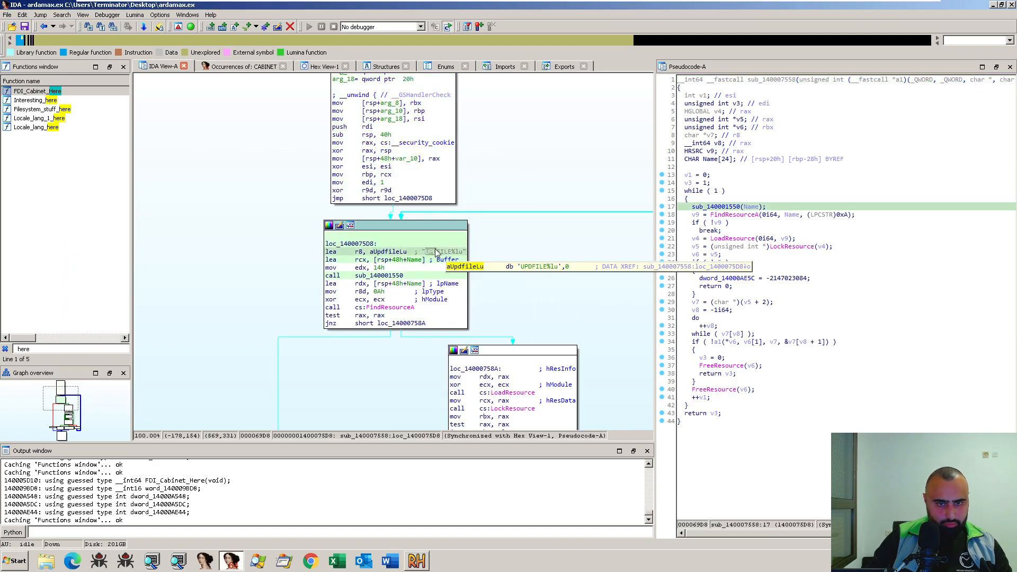
key("alt+Tab")
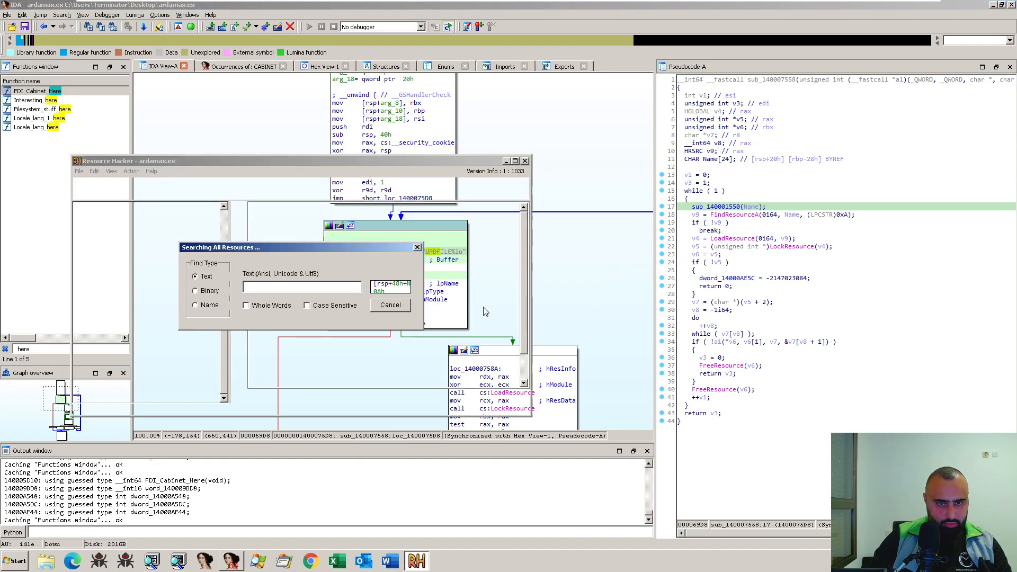
type("UPDF")
left_click(398, 294)
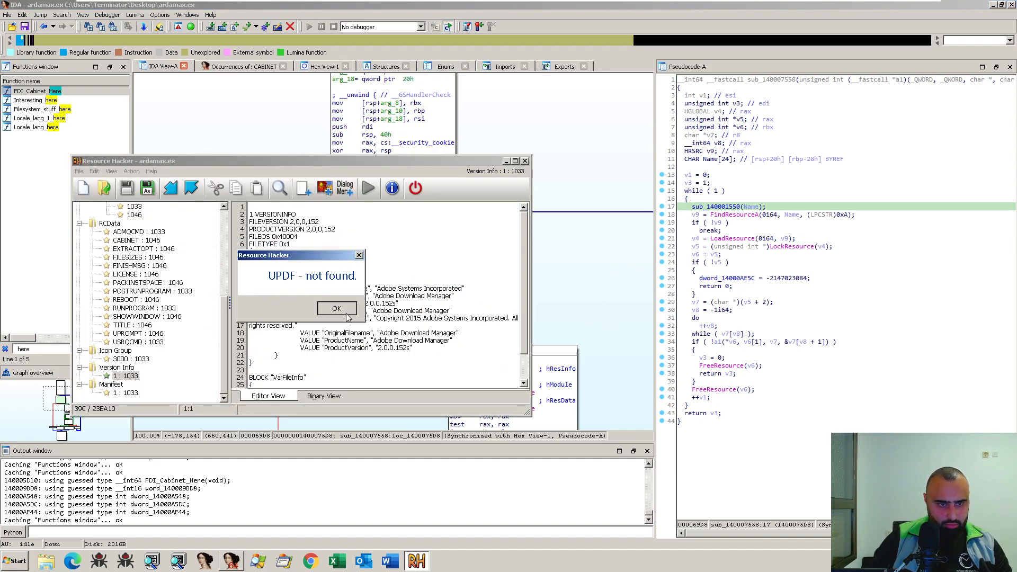
left_click(337, 310)
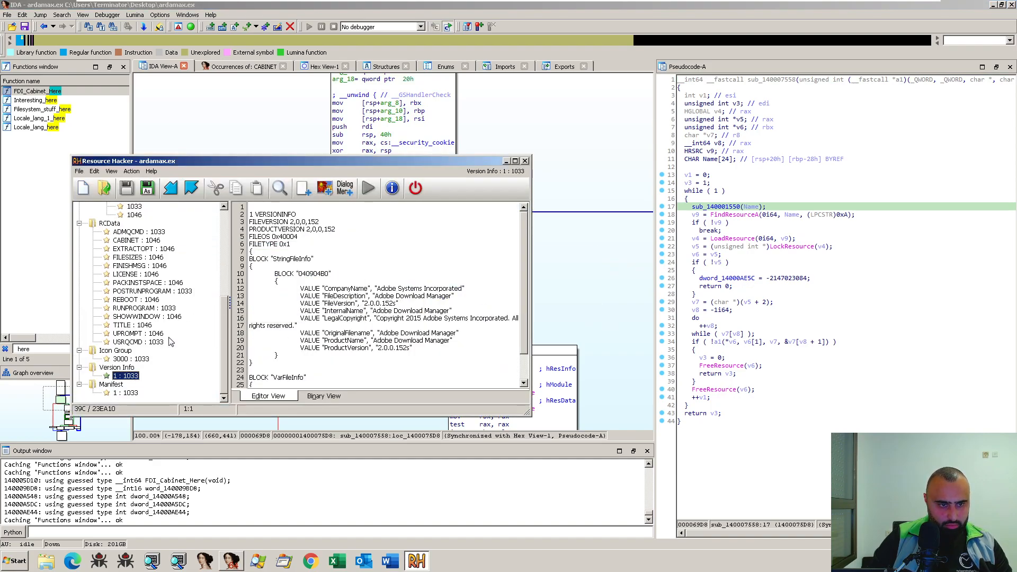
- View the UPROMPT : 1046 RCData resource and select the Dialog resource group
left_click(140, 335)
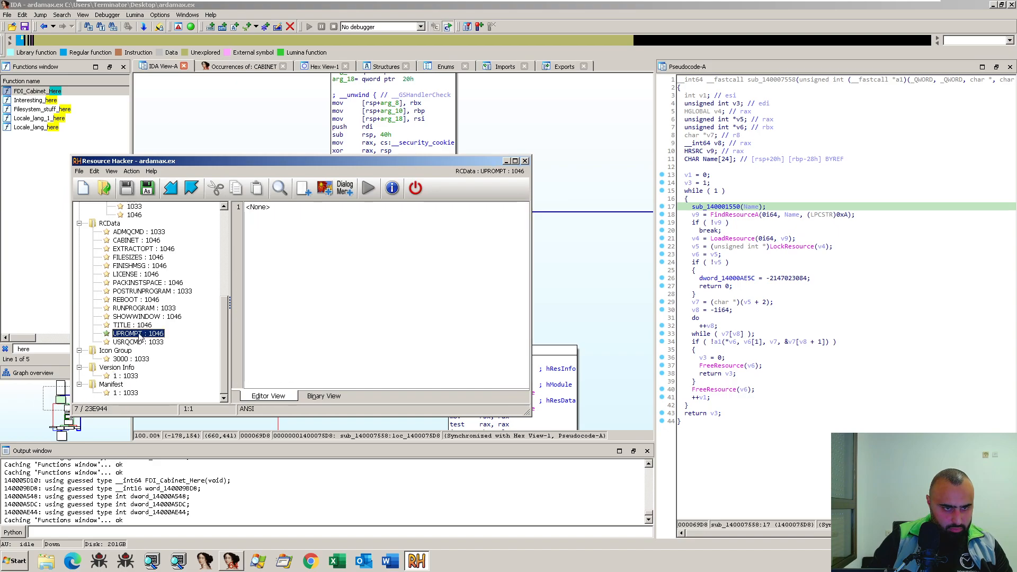
scroll(117, 217, "up", 7)
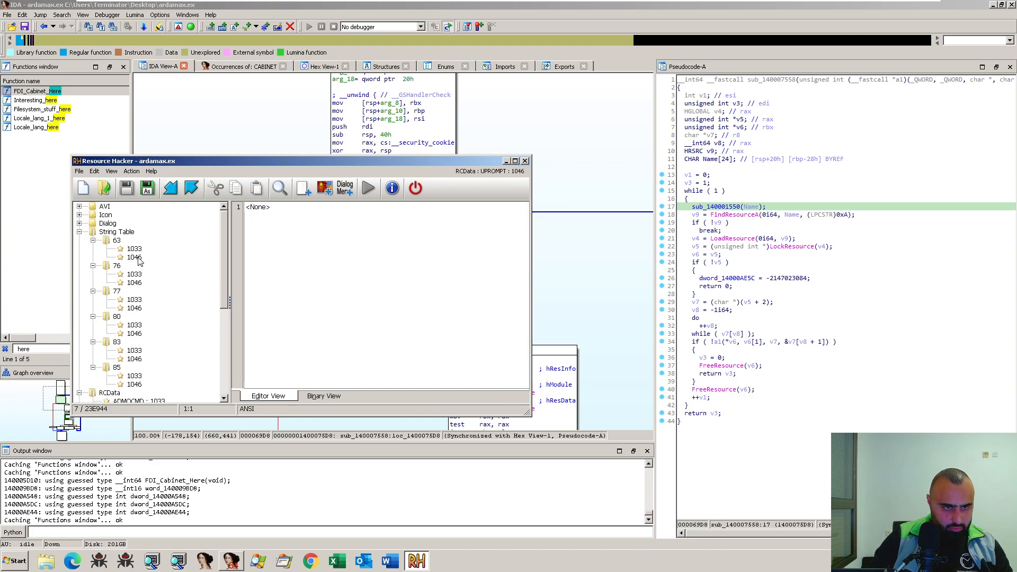
double_click(109, 223)
double_click(108, 223)
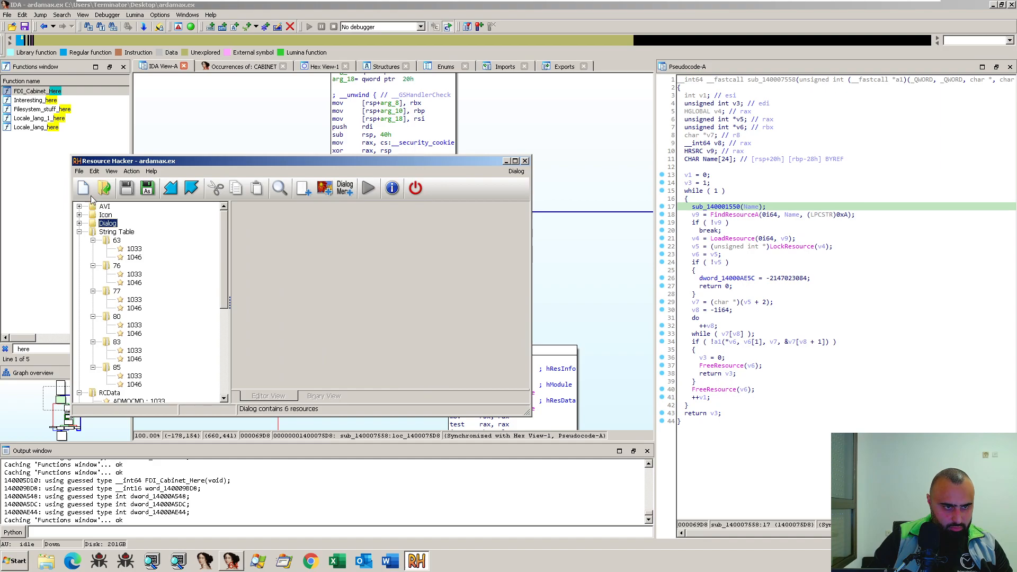
- Search all resources for the text UPD, step through the matches and check the RCData entries
left_click(80, 173)
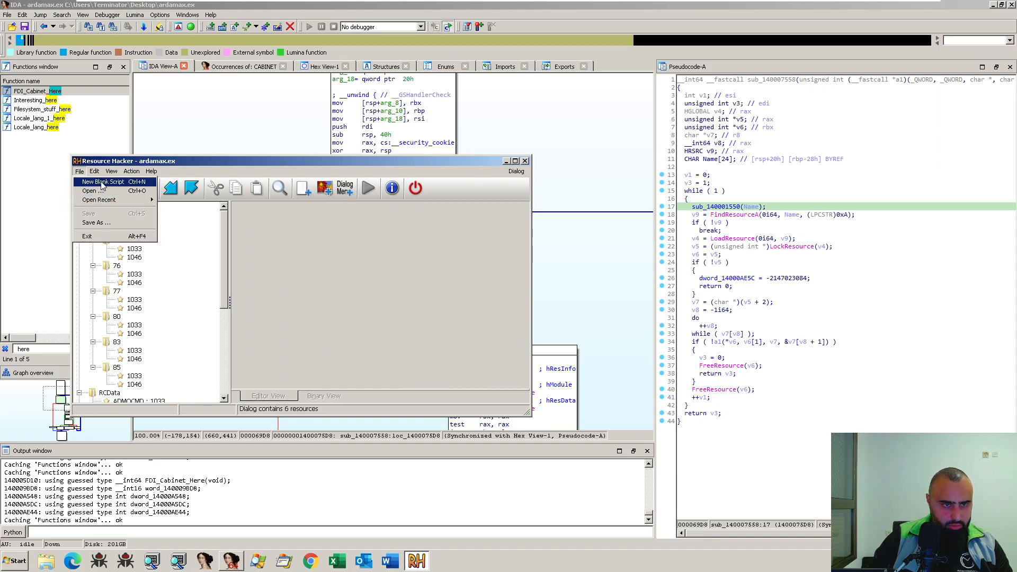
left_click(85, 173)
left_click(84, 174)
mouse_move(97, 173)
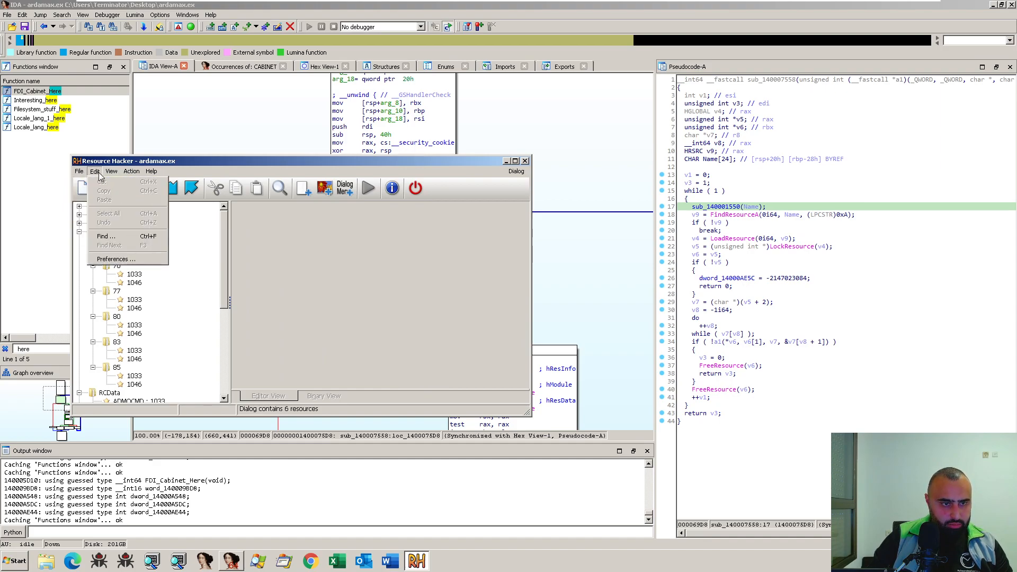
left_click(122, 237)
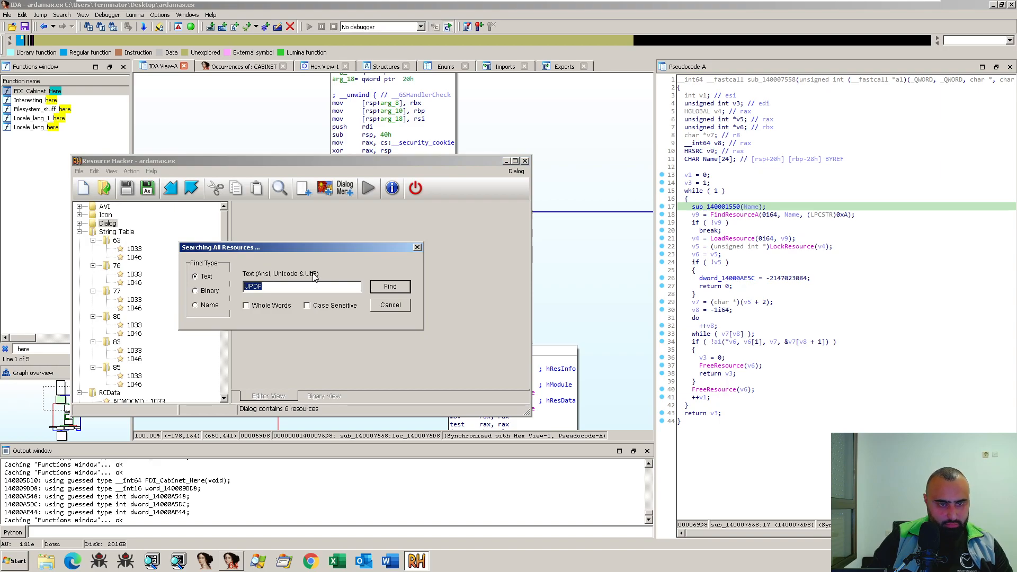
left_click(373, 290)
key("ctrl+f")
left_click(372, 290)
key("ctrl+f")
left_click(373, 292)
scroll(180, 309, "down", 6)
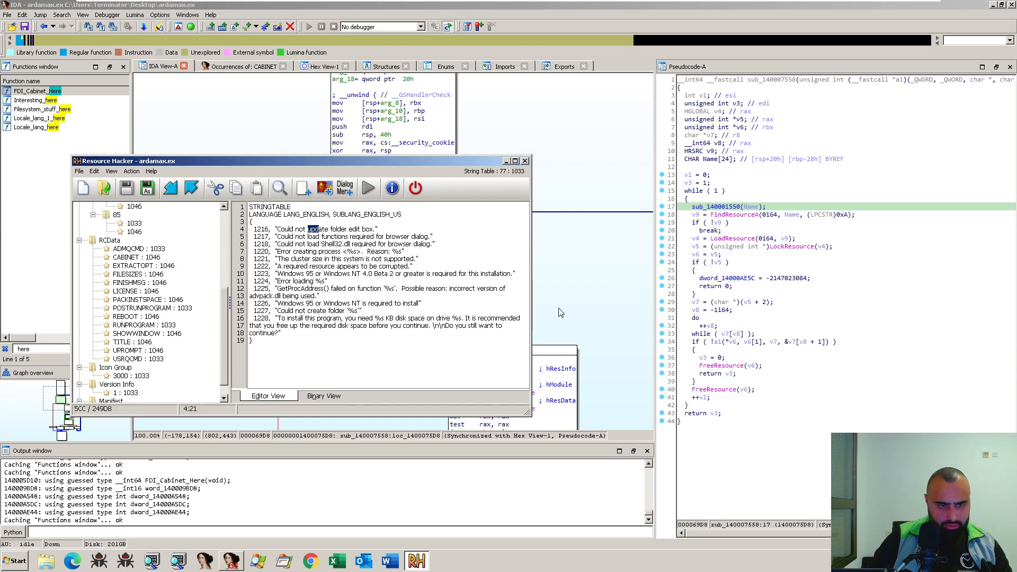
- Switch back to IDA and examine the FindResourceA, LoadResource and call rbp blocks of sub_140007558
left_click(574, 307)
left_click_drag(589, 300, 544, 166)
left_click_drag(549, 236, 483, 110)
mouse_move(537, 264)
left_mouse_down()
mouse_move(568, 165)
mouse_move(569, 209)
mouse_move(550, 202)
mouse_move(534, 256)
mouse_move(545, 256)
left_mouse_up()
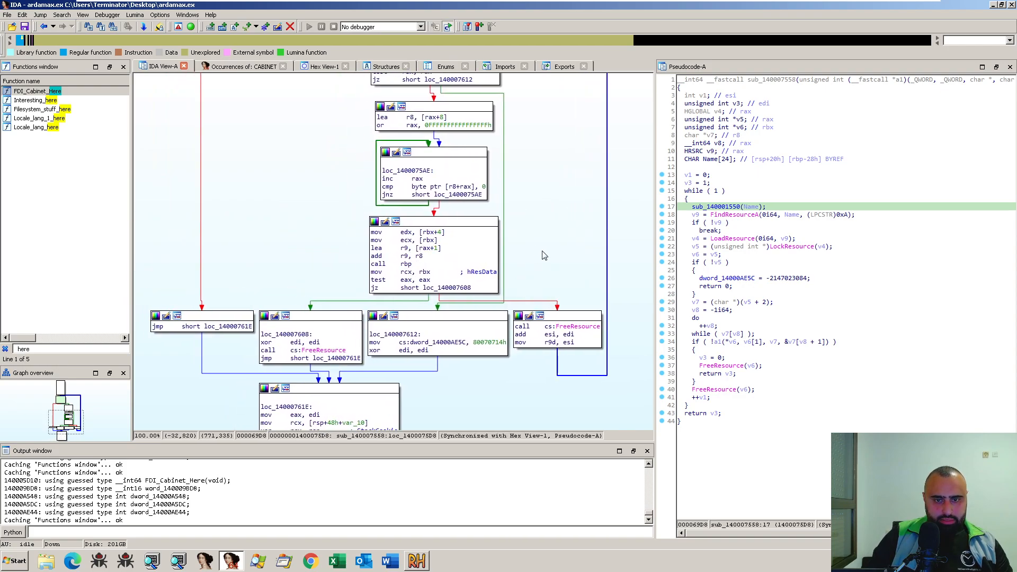
left_click(410, 264)
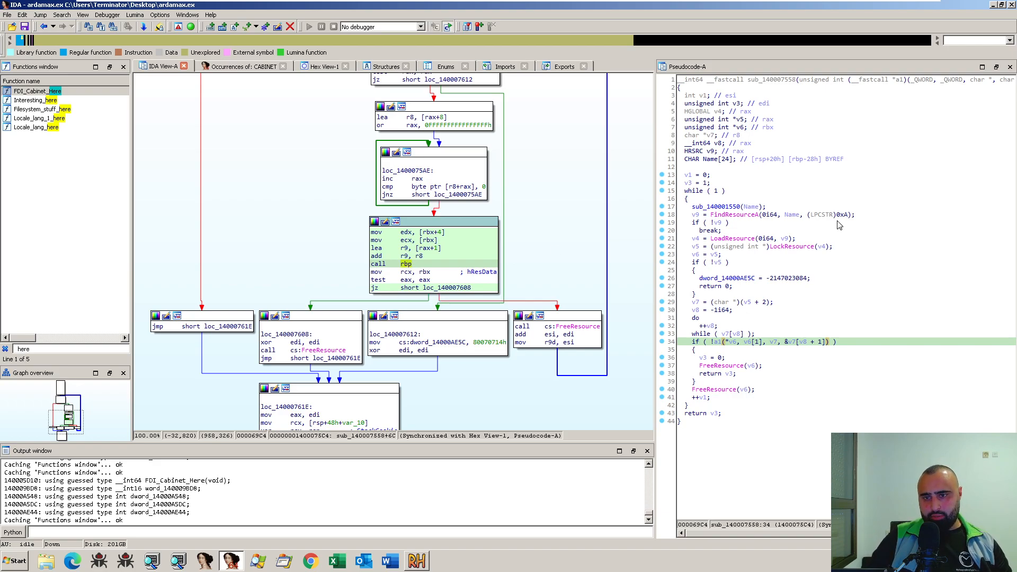
scroll(594, 280, "up", 2)
scroll(594, 281, "up", 4)
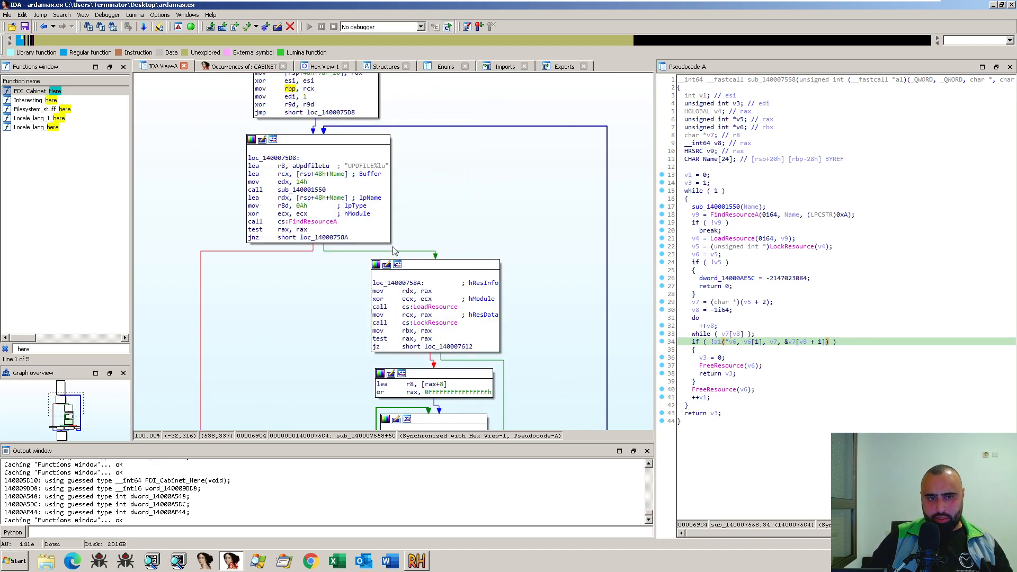
left_click(314, 221)
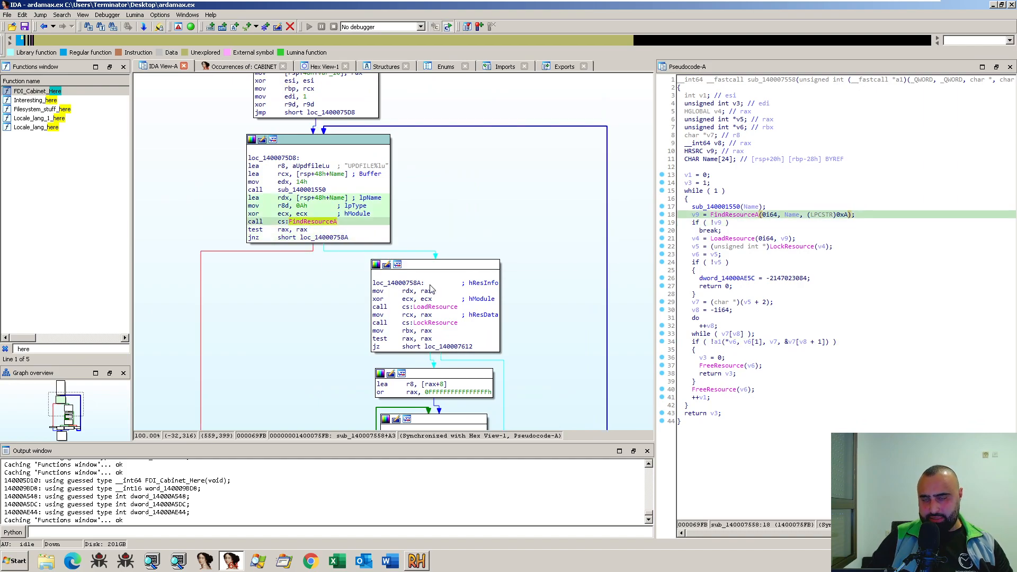
scroll(551, 329, "down", 2)
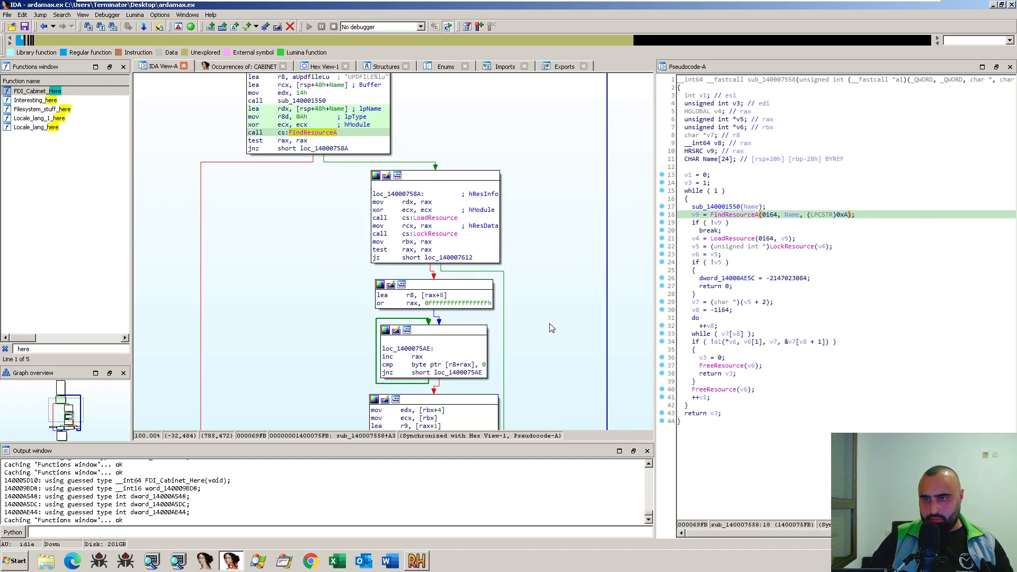
scroll(551, 328, "down", 2)
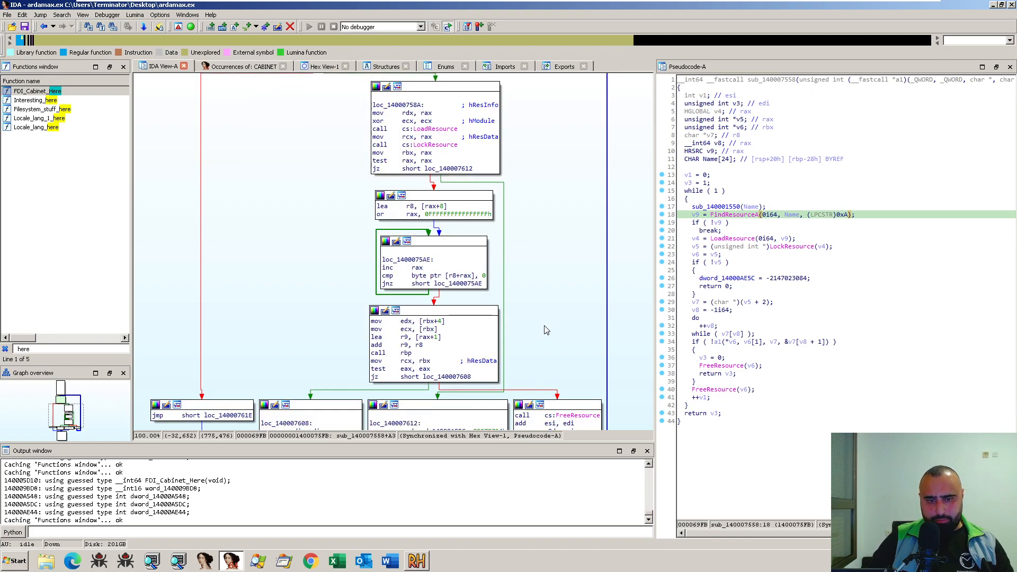
- Set a breakpoint on the call rbp instruction in sub_140007558
left_click(408, 353)
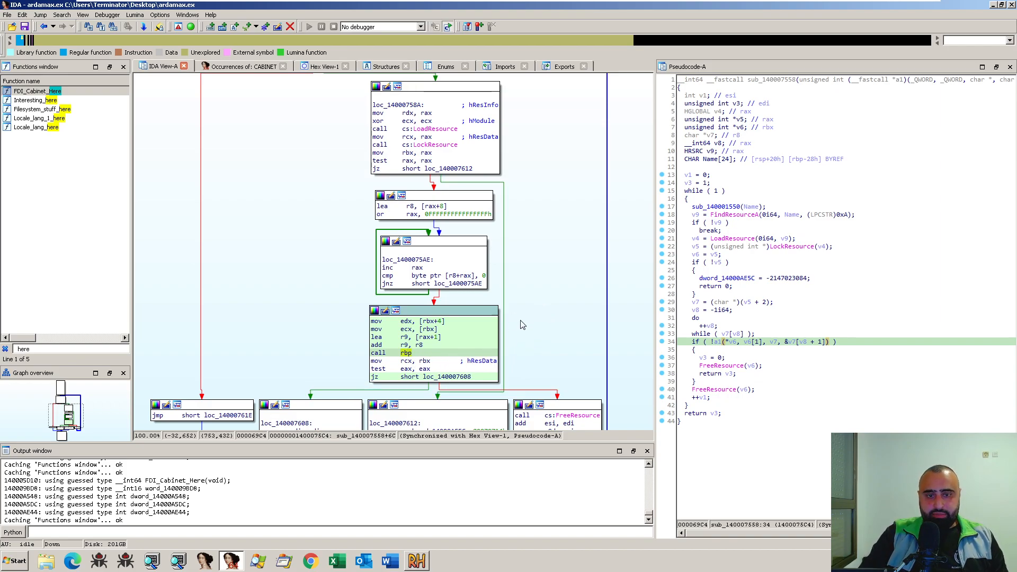
left_click_drag(567, 328, 516, 297)
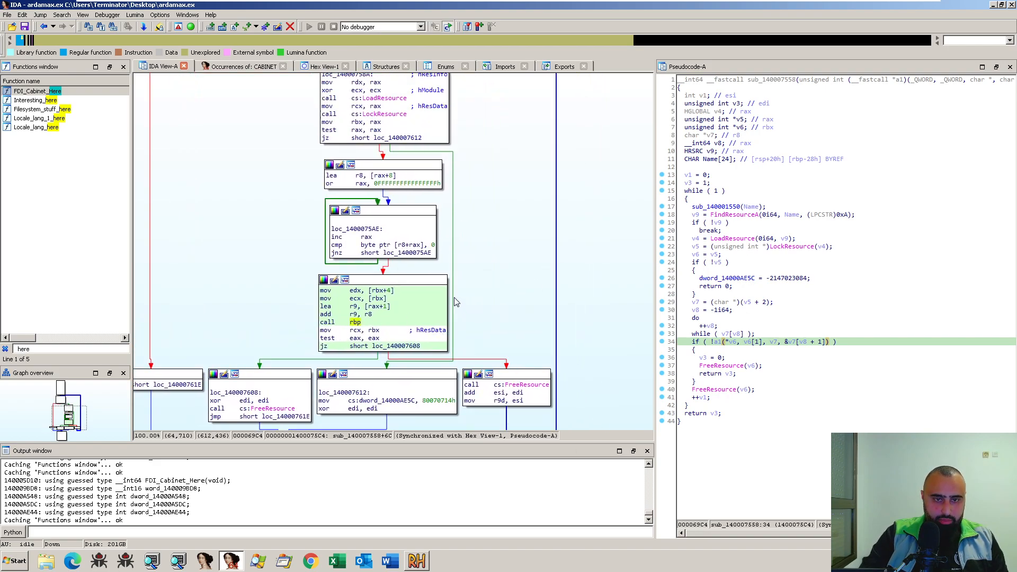
scroll(460, 312, "up", 5)
left_click_drag(394, 303, 468, 264)
scroll(469, 263, "down", 5)
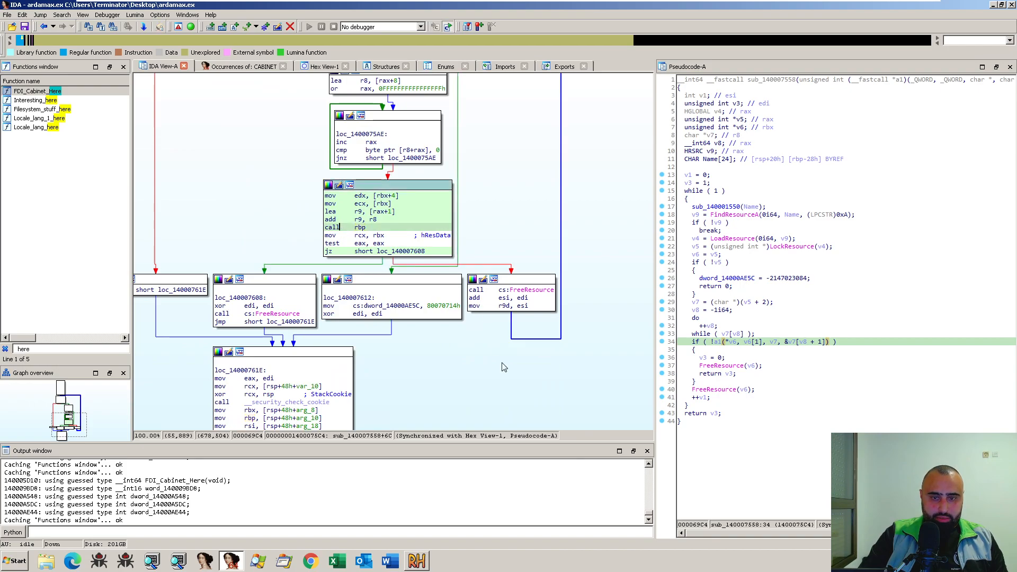
left_click_drag(504, 368, 518, 370)
key("F2")
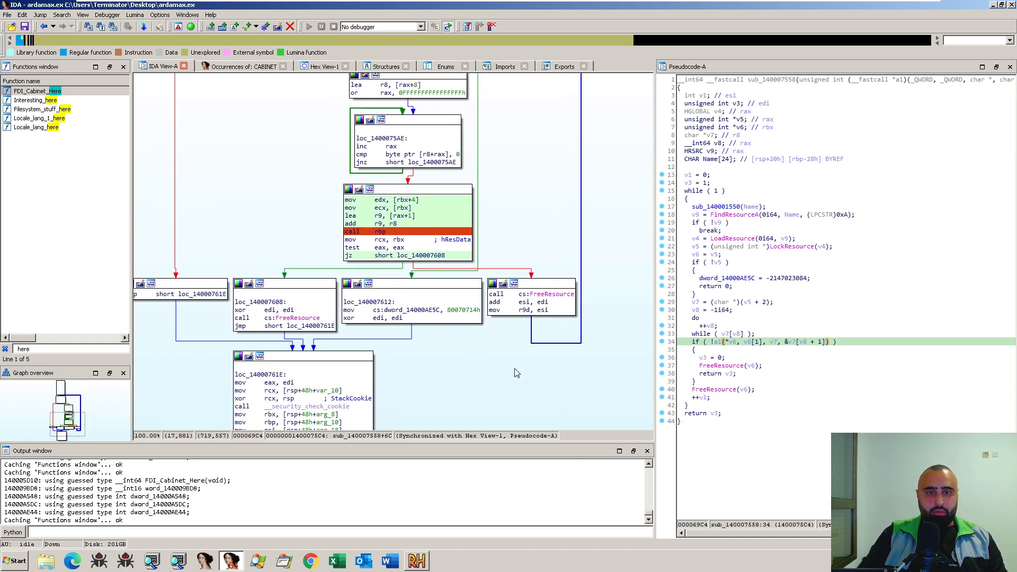
left_click_drag(496, 219, 523, 273)
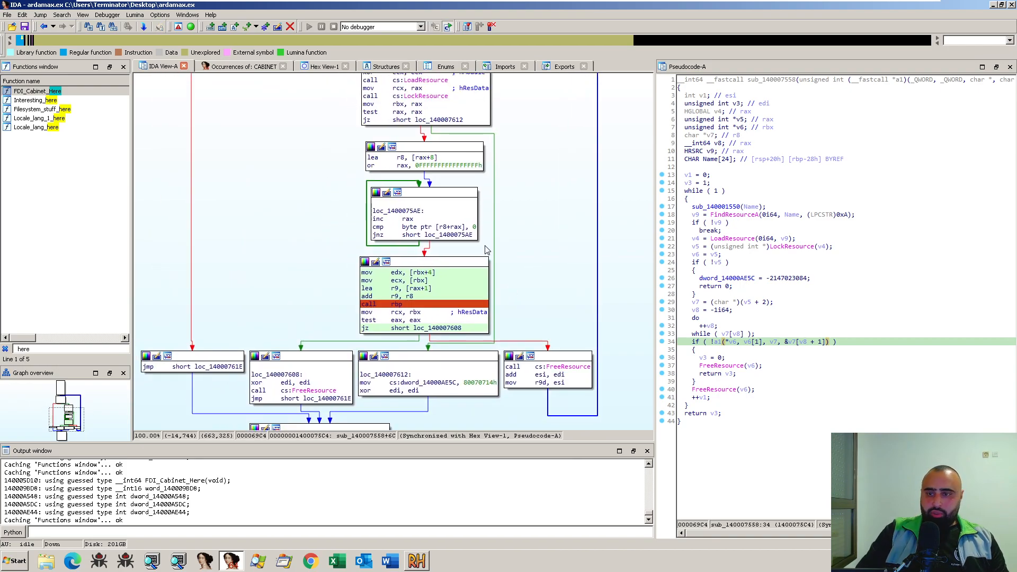
- Return to the calling function sub_140003314 and examine the blocks around the sub_140007558 call
key("Escape")
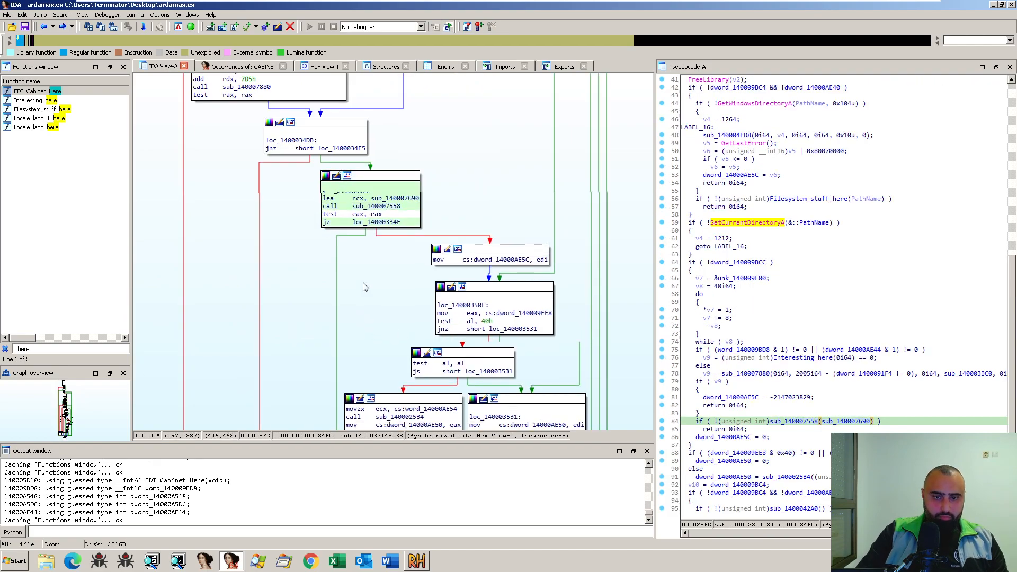
left_click_drag(345, 244, 366, 270)
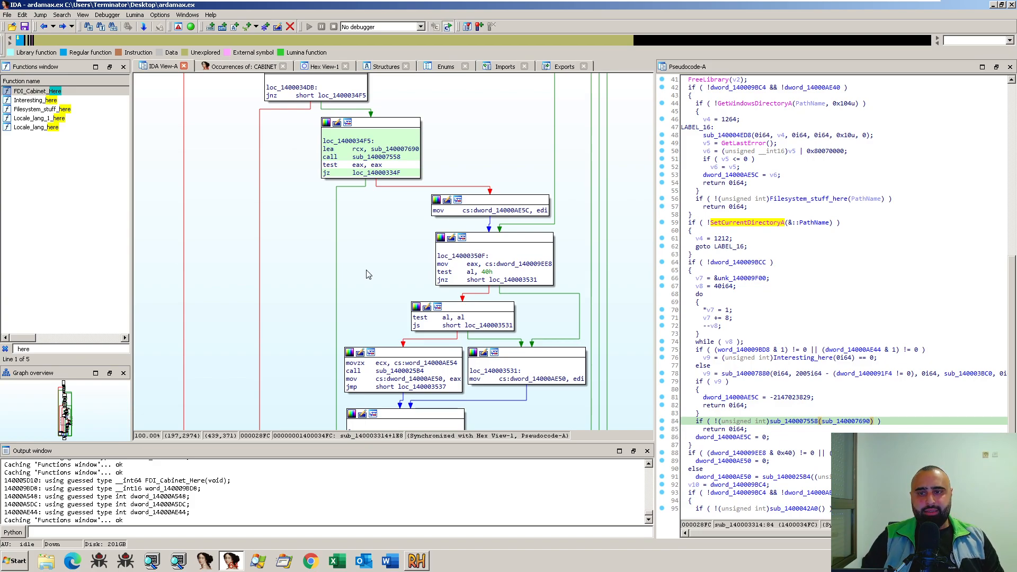
scroll(371, 268, "down", 10)
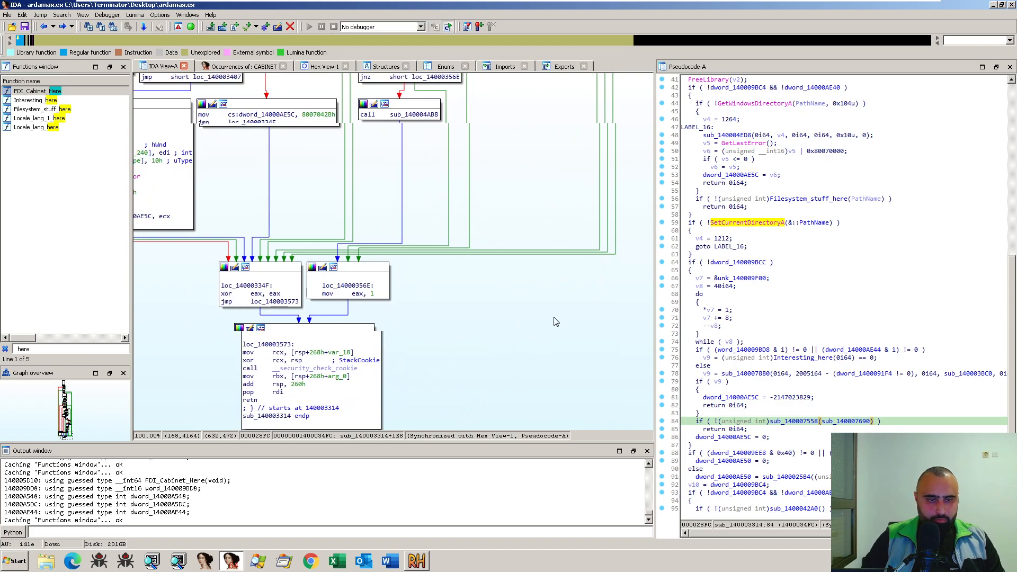
scroll(540, 320, "up", 2)
scroll(535, 350, "up", 20)
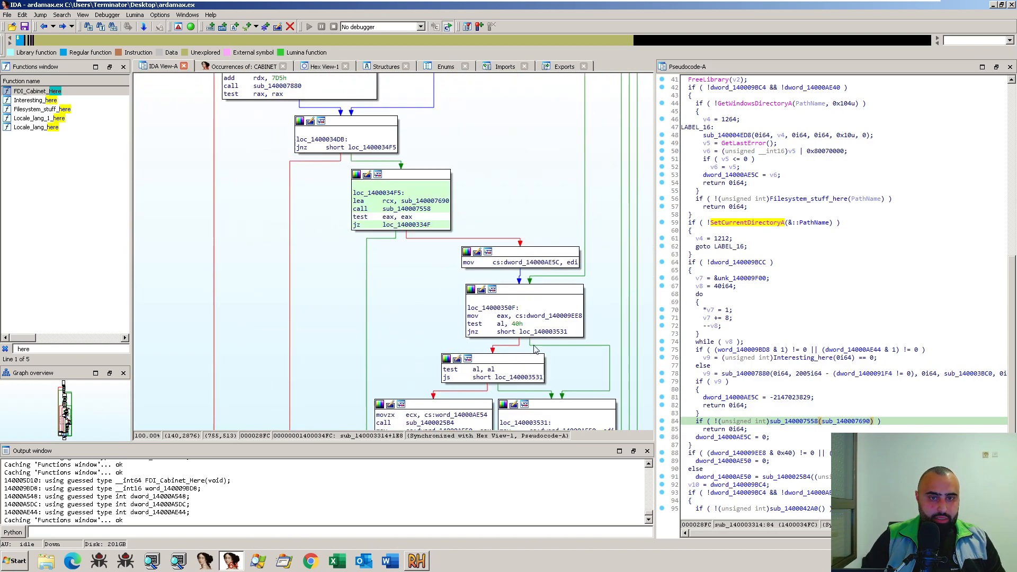
left_click_drag(489, 324, 532, 328)
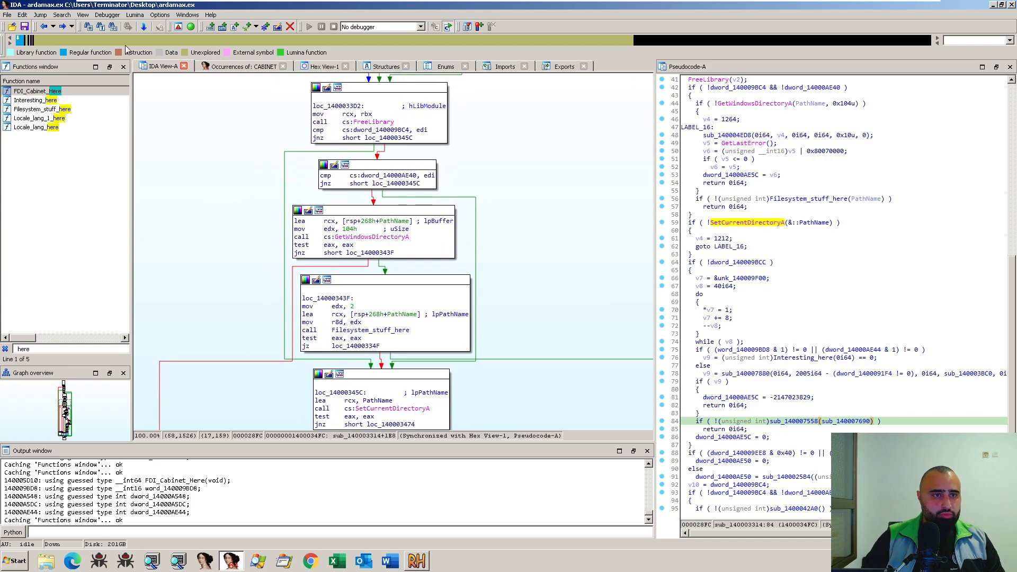
- Open the list of breakpoints set in the sample
left_click(116, 16)
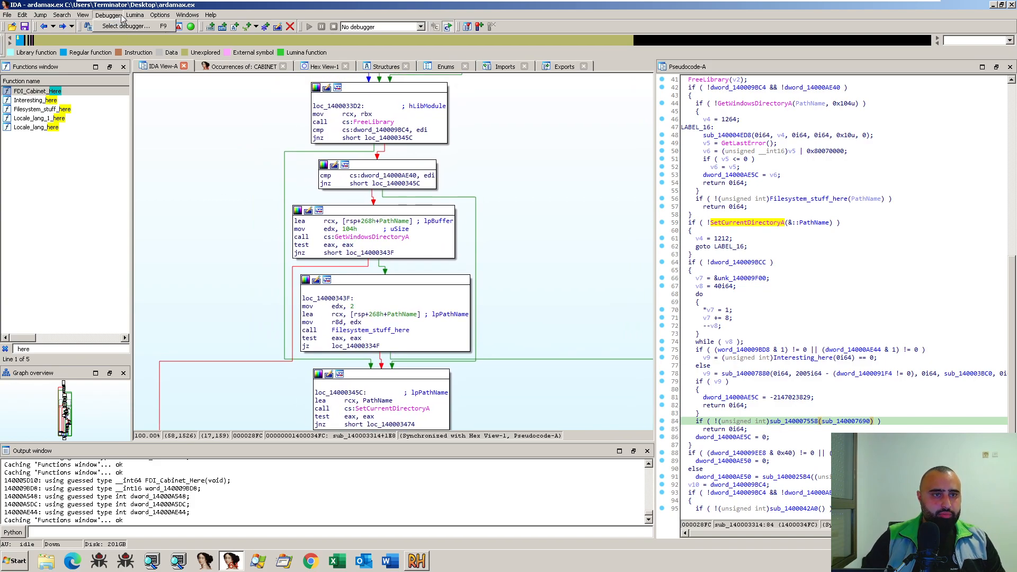
left_click(85, 15)
left_click(86, 16)
left_click(85, 16)
left_click(86, 16)
mouse_move(106, 26)
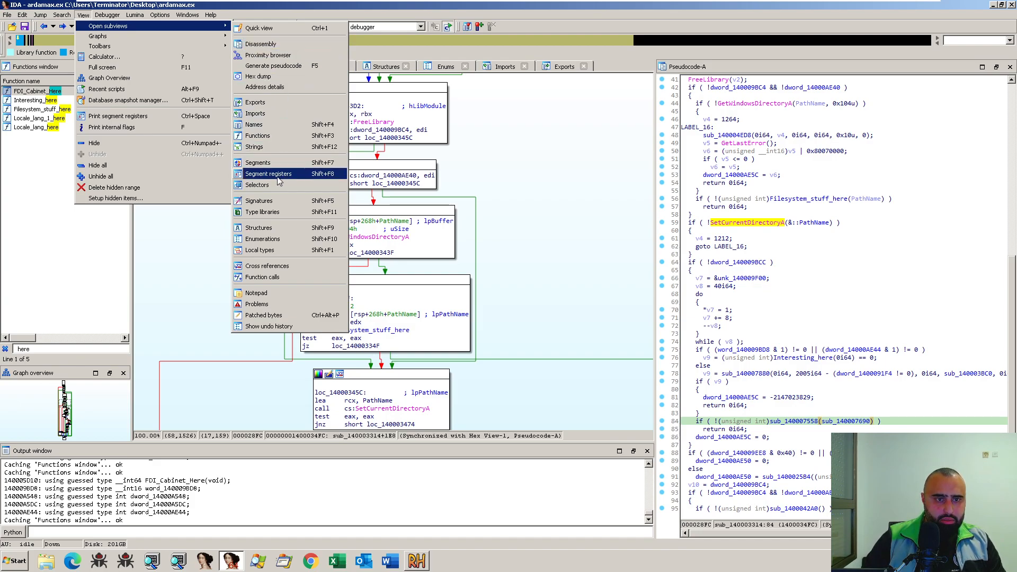
mouse_move(145, 20)
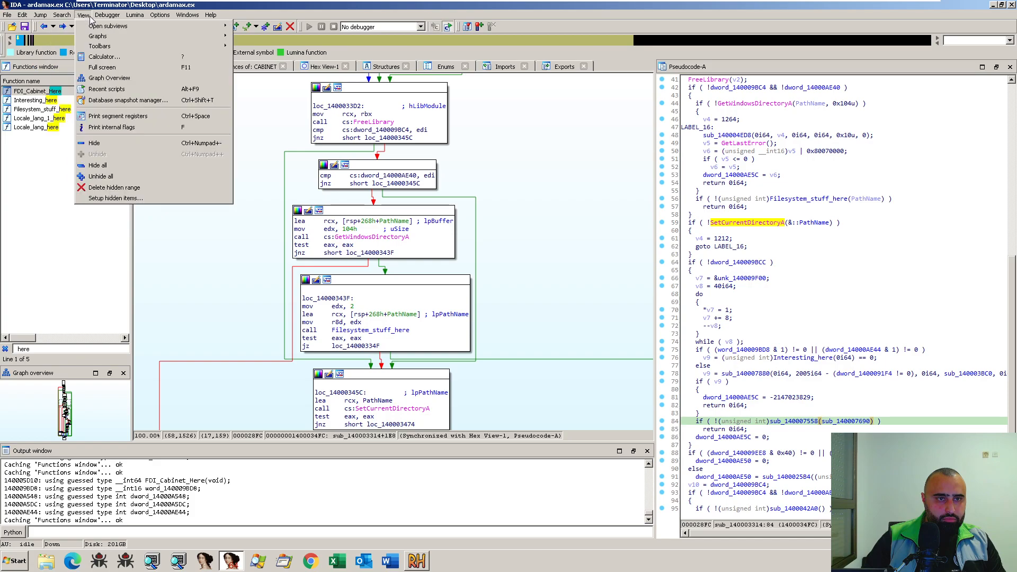
left_click(109, 19)
left_click(223, 108)
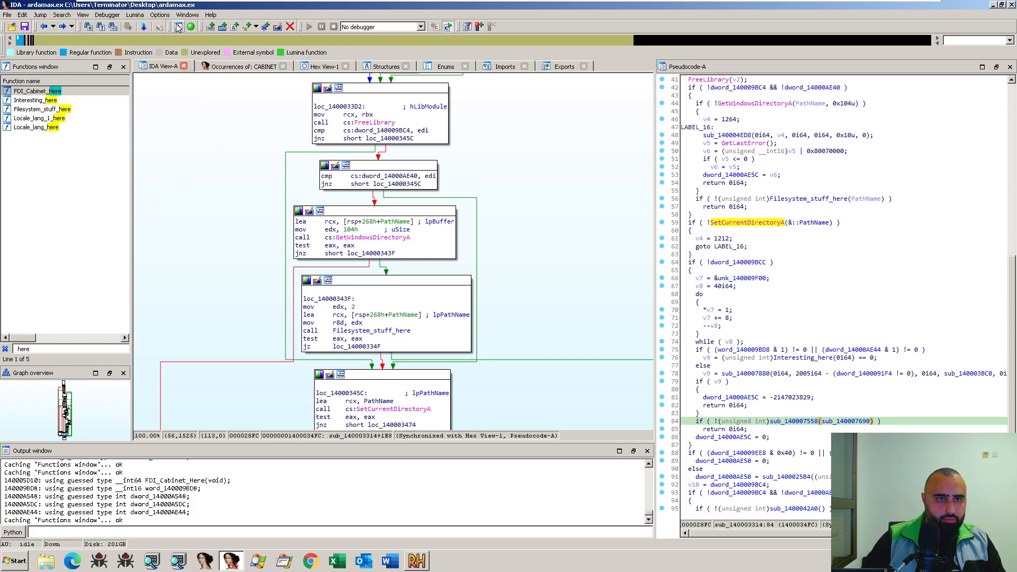
left_click(466, 27)
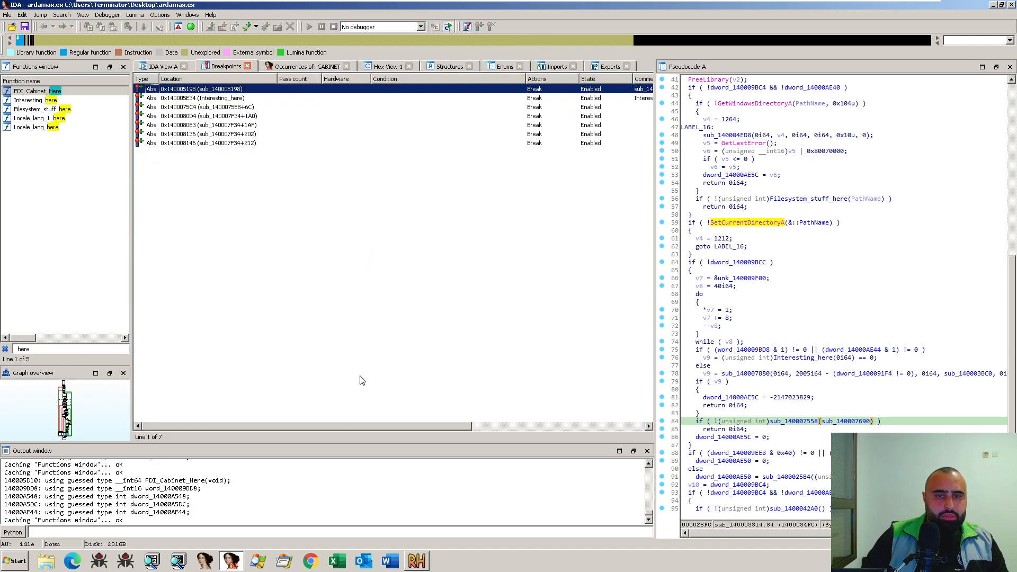
left_click_drag(399, 422, 306, 369)
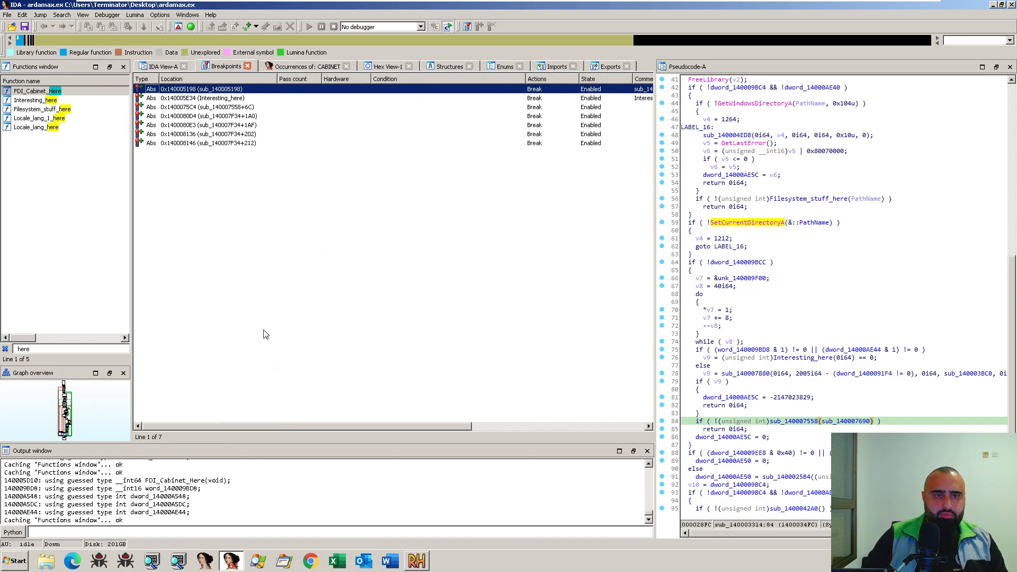
- Go to the breakpoint at sub_140007F34+212 and examine the function's graph from there up to its entry block
left_click(231, 144)
left_click(233, 126)
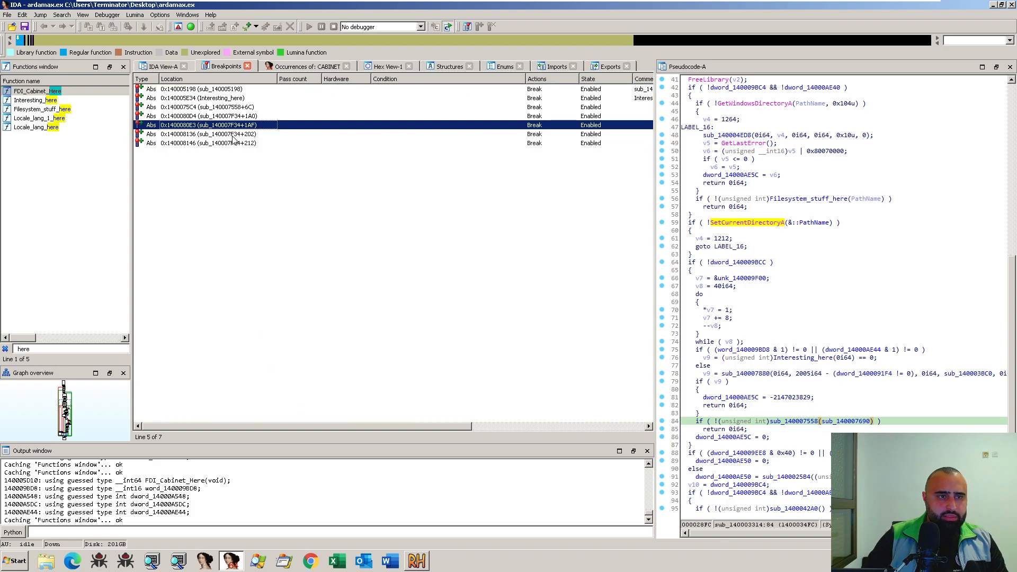
double_click(249, 145)
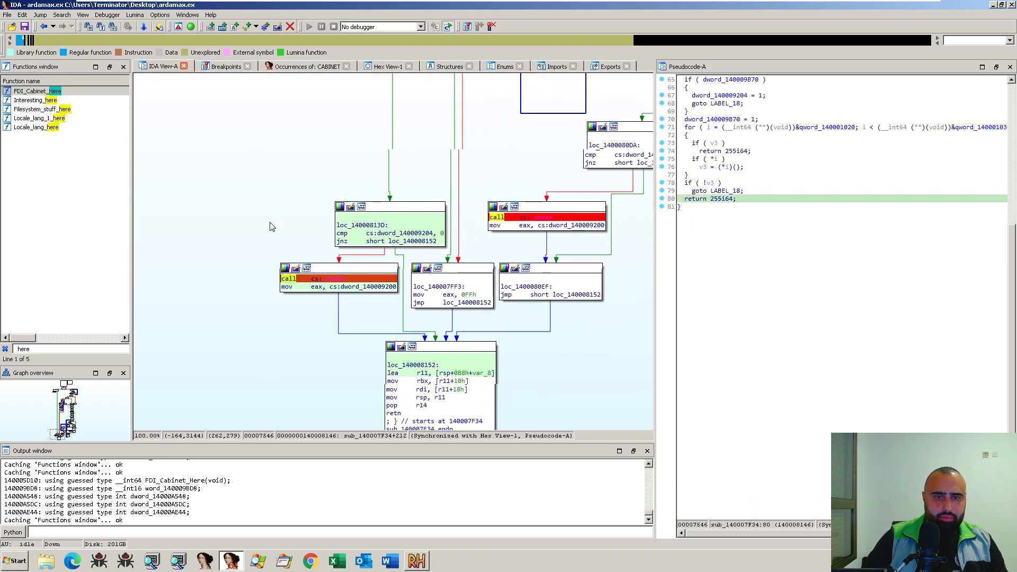
left_click_drag(282, 209, 228, 217)
left_click_drag(410, 167, 206, 232)
left_click_drag(437, 244, 554, 167)
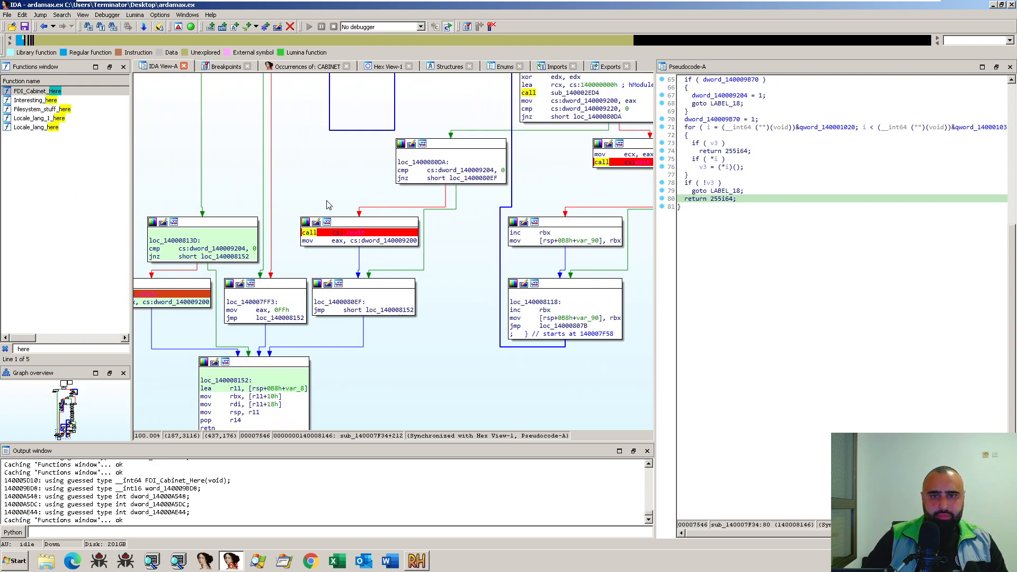
left_click_drag(365, 167, 304, 215)
left_click_drag(402, 129, 334, 289)
scroll(332, 293, "up", 15)
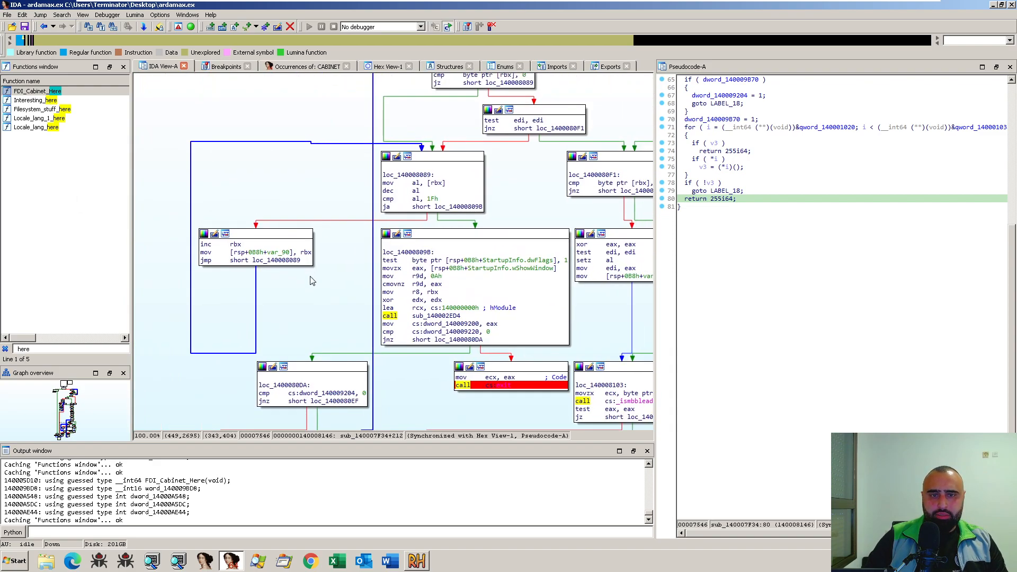
scroll(325, 278, "up", 10)
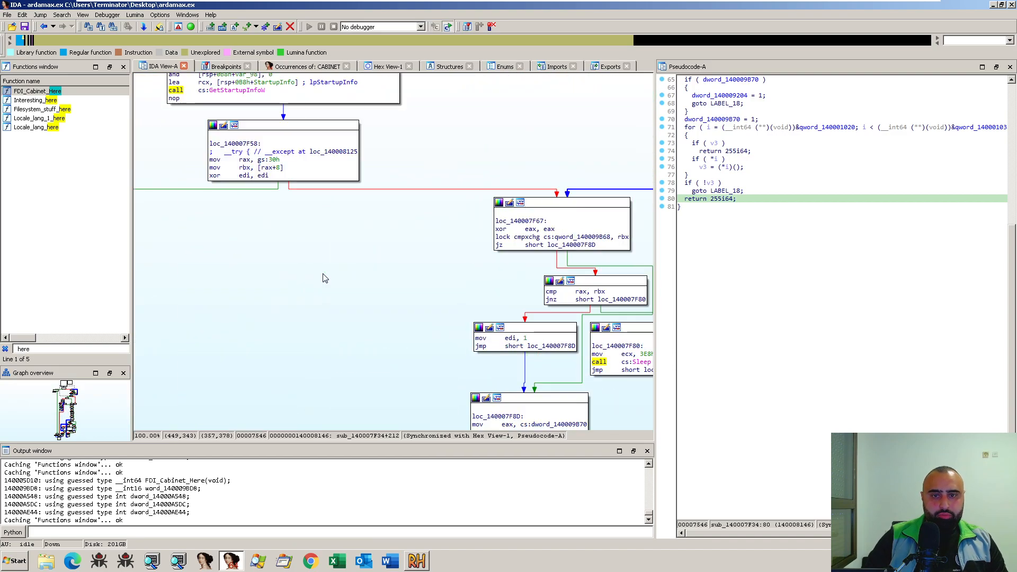
left_click_drag(475, 354, 559, 263)
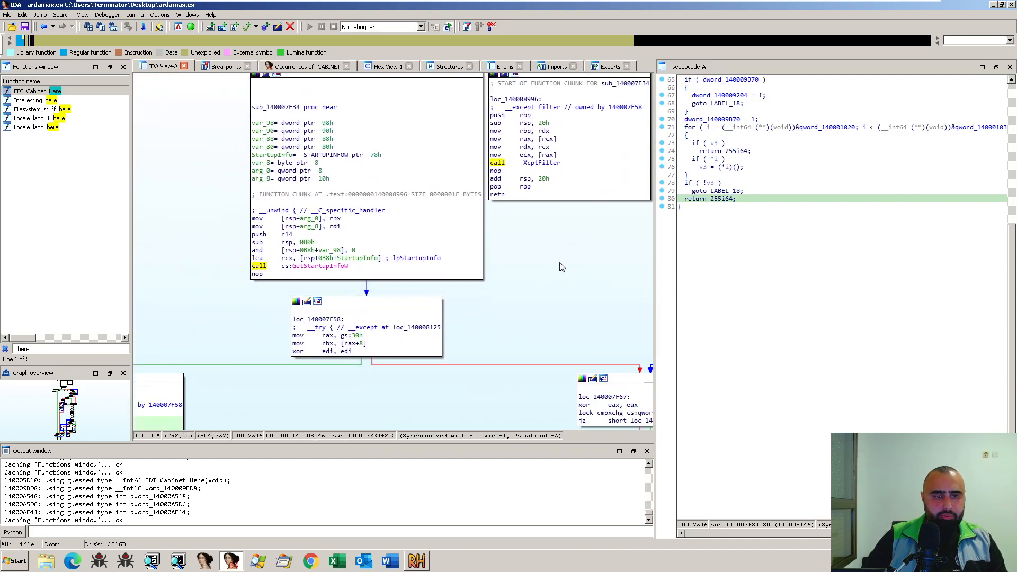
- Check the cross-references to sub_140007F34 and set a breakpoint on its first instruction, mov [rsp+arg_0], rbx
left_click(286, 108)
key("x")
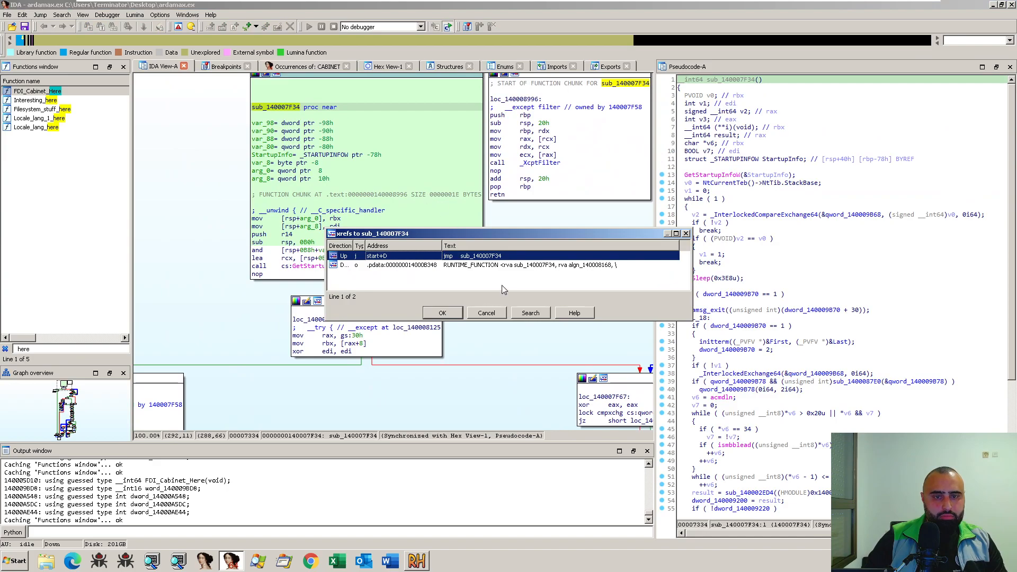
double_click(480, 258)
double_click(394, 284)
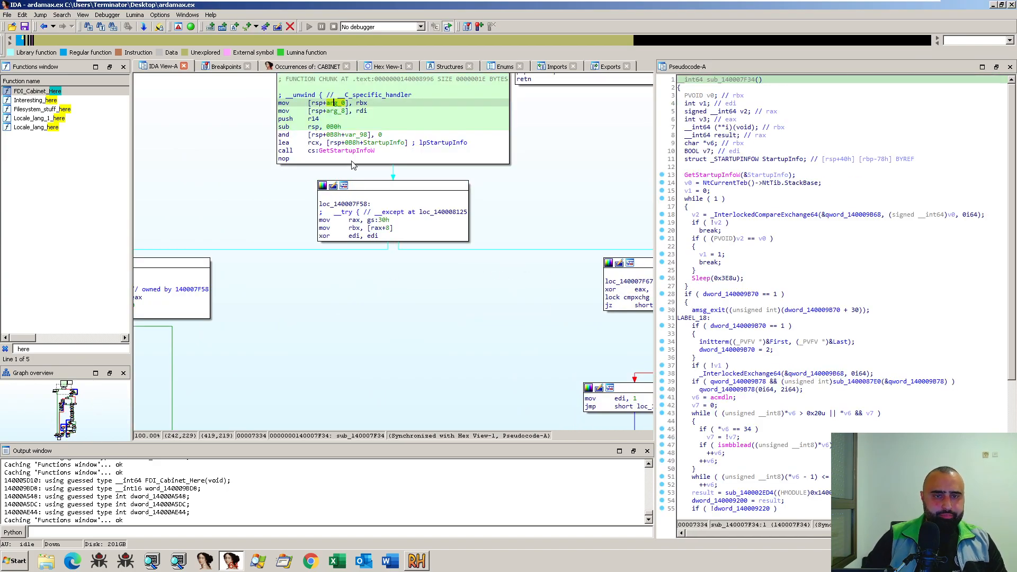
left_click(334, 102)
key("F2")
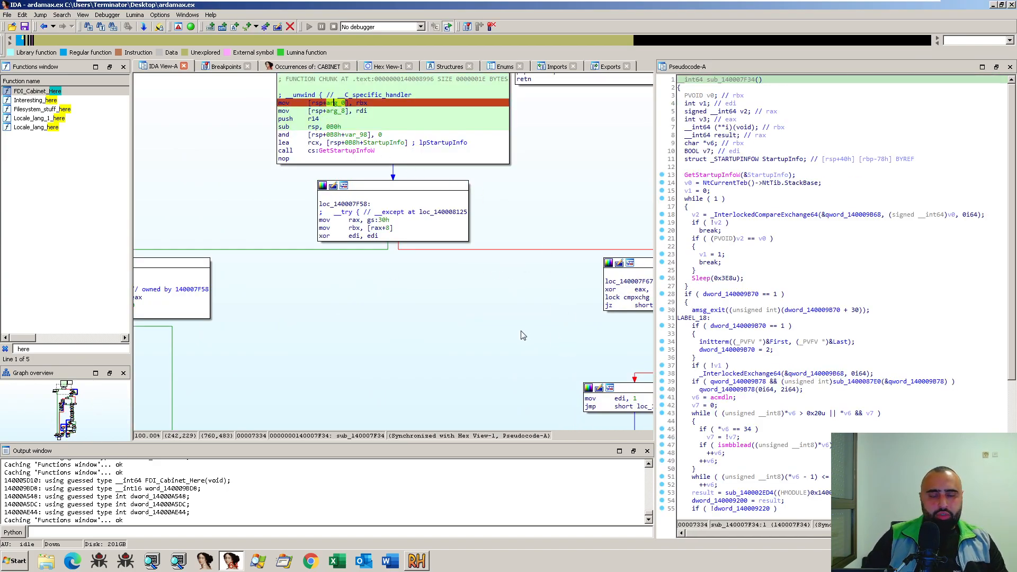
- Choose the Local Windows debugger and start debugging the sample
left_click_drag(419, 341, 427, 293)
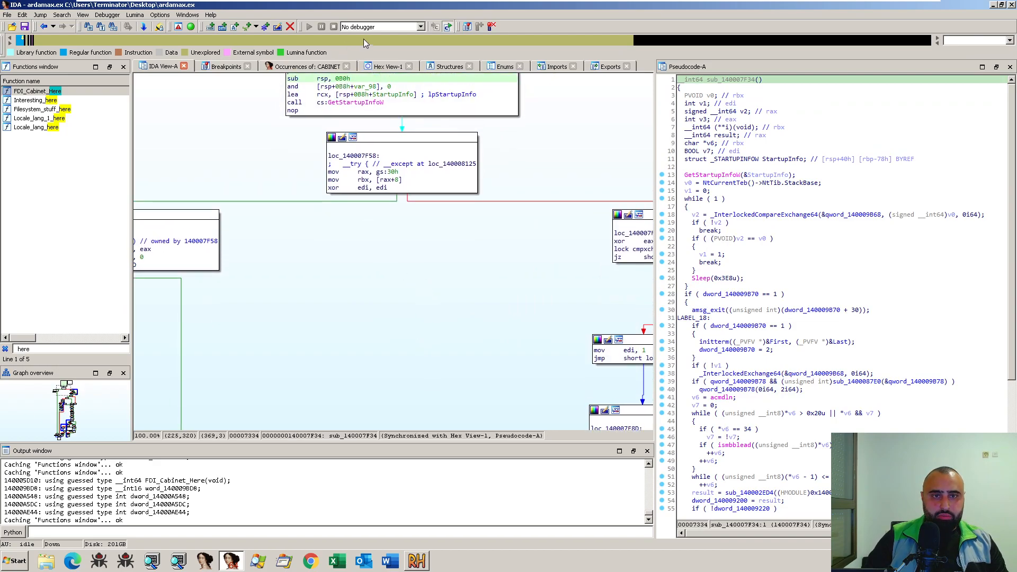
left_click(374, 26)
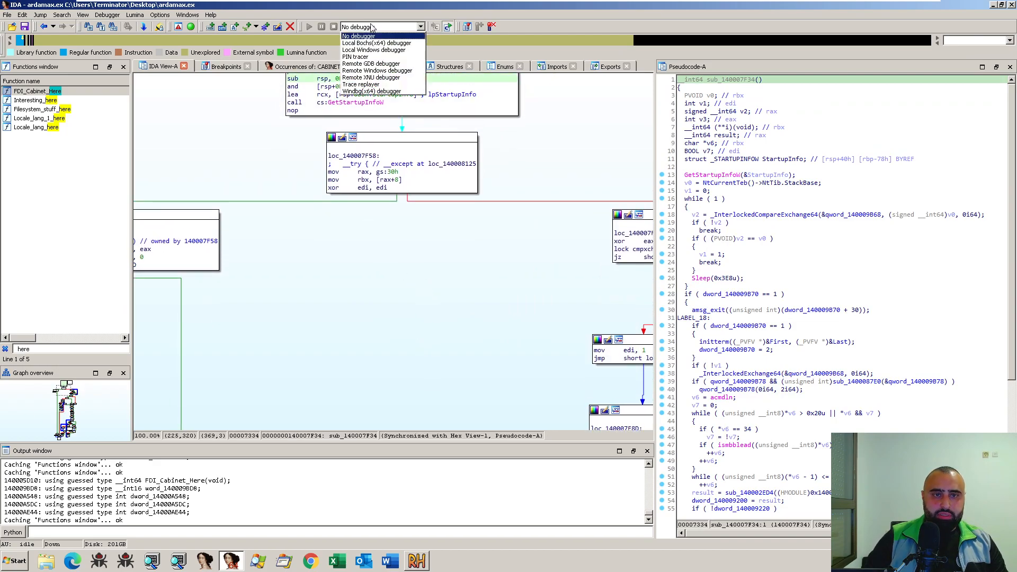
left_click(380, 51)
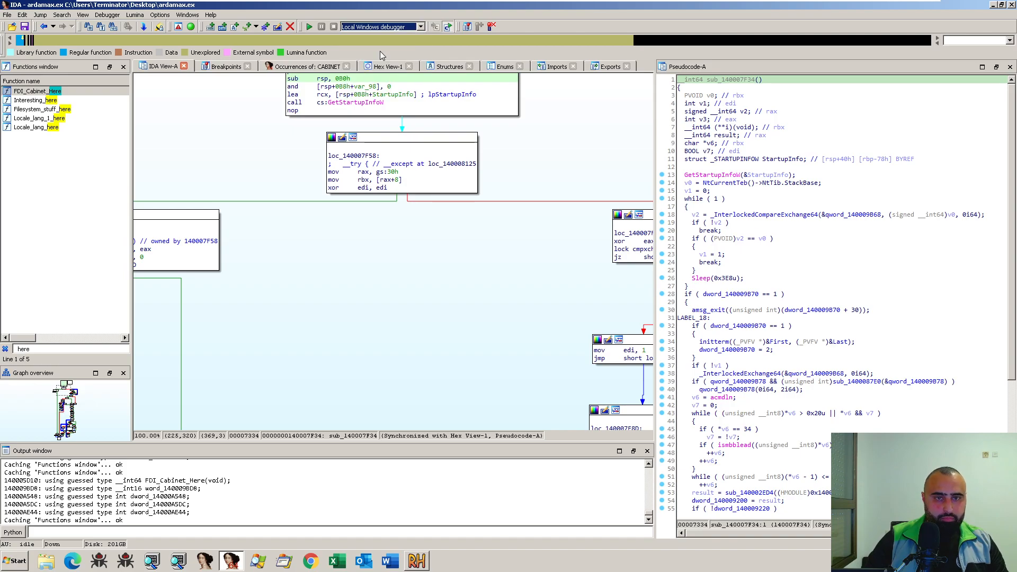
left_click(310, 27)
left_click(528, 358)
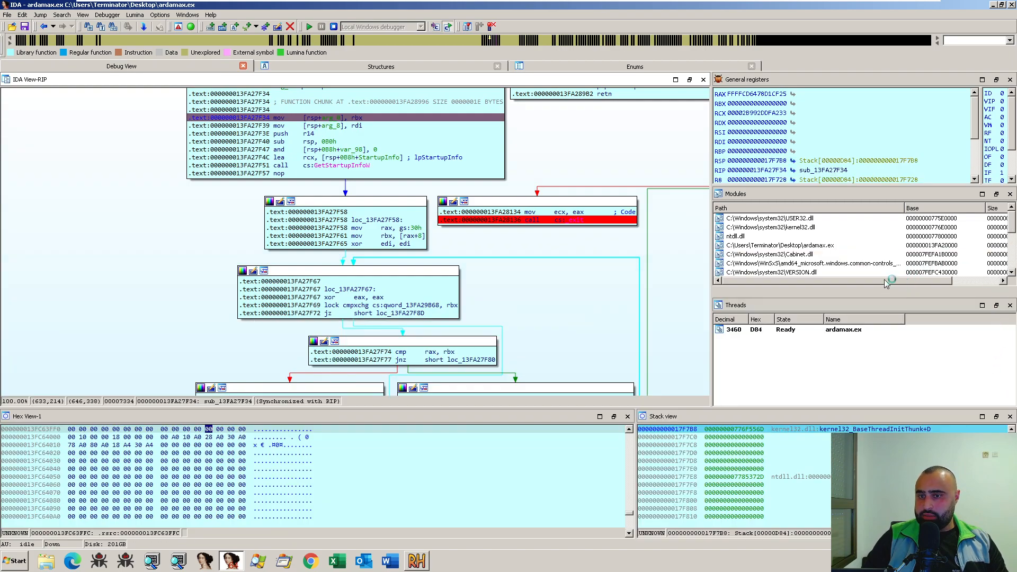
- Close the Threads and Modules views to make room for the registers
left_click(1011, 306)
left_click(1011, 251)
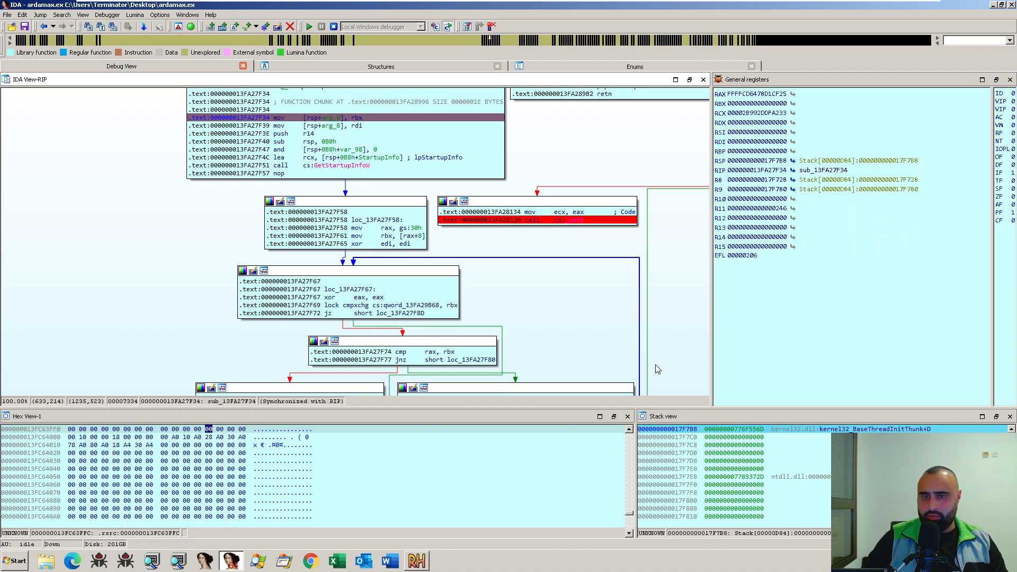
left_click_drag(670, 307, 629, 285)
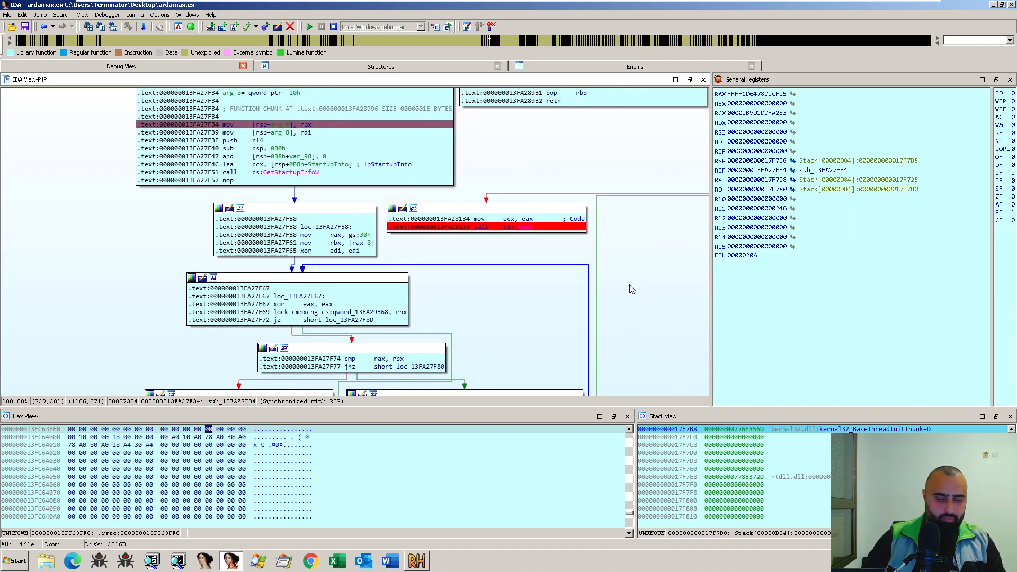
- Step over the entry block through the GetStartupInfoW call to the nop, and remove the breakpoint on the exit call at 13FA28136
key("F8")
key("F8")
key("F8")
key("F8")
key("F8")
key("F8")
key("F8")
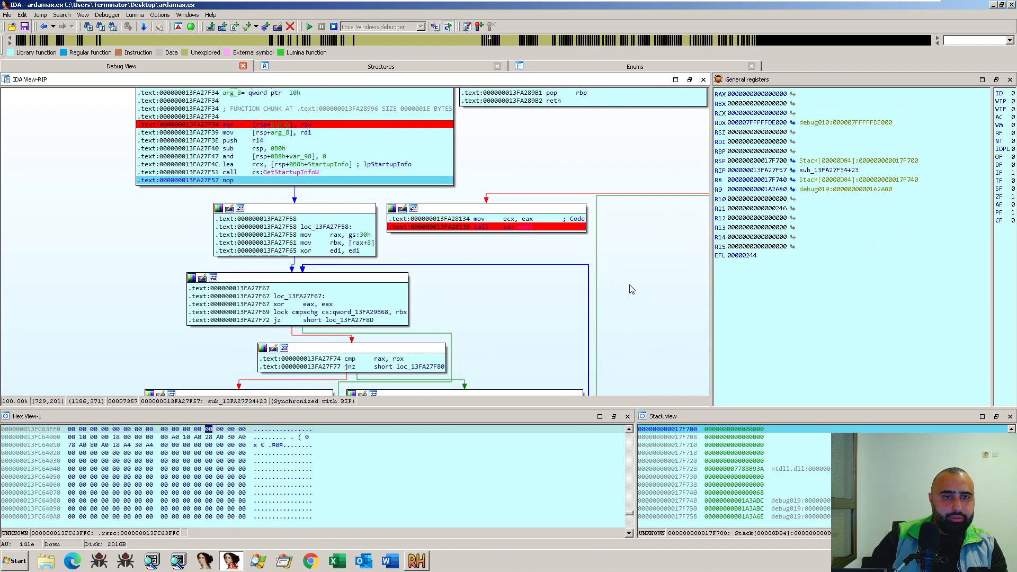
left_click(524, 227)
left_click_drag(555, 264, 517, 256)
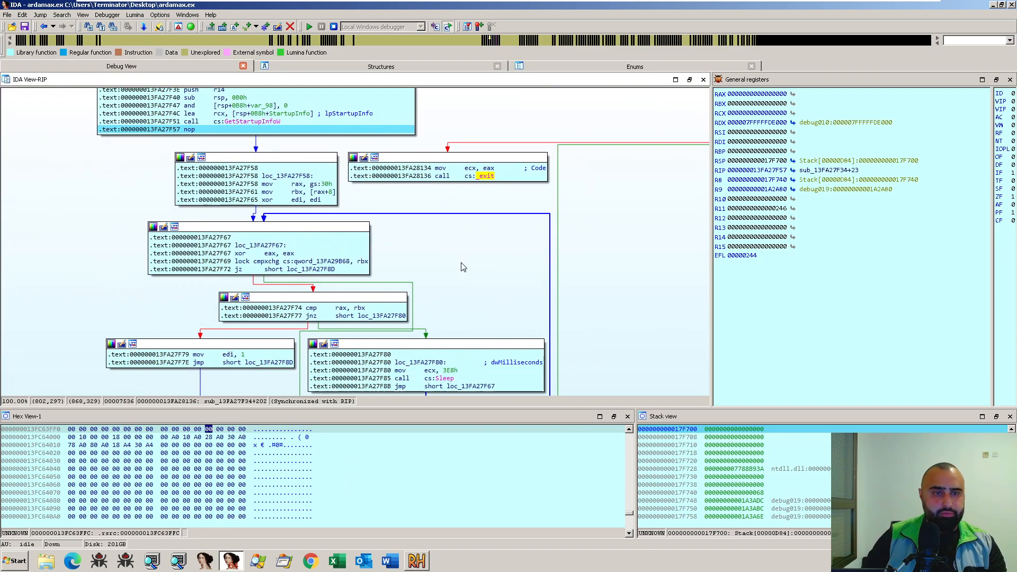
- Step over to the xor edi, edi instruction in loc_13FA27F58 and inspect the gs:30h operand in that block
key("F8")
key("F8")
key("F8")
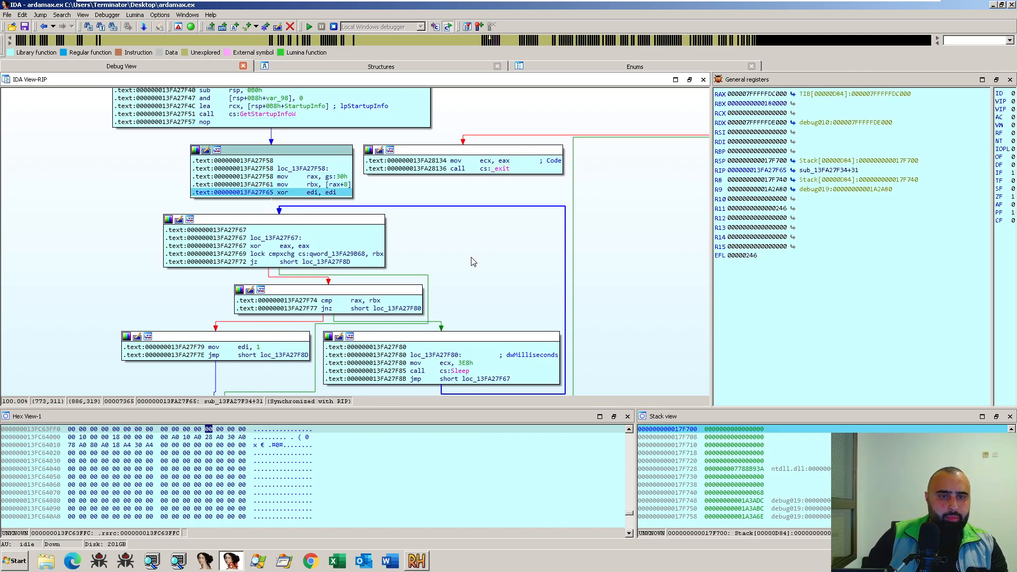
left_click(353, 150)
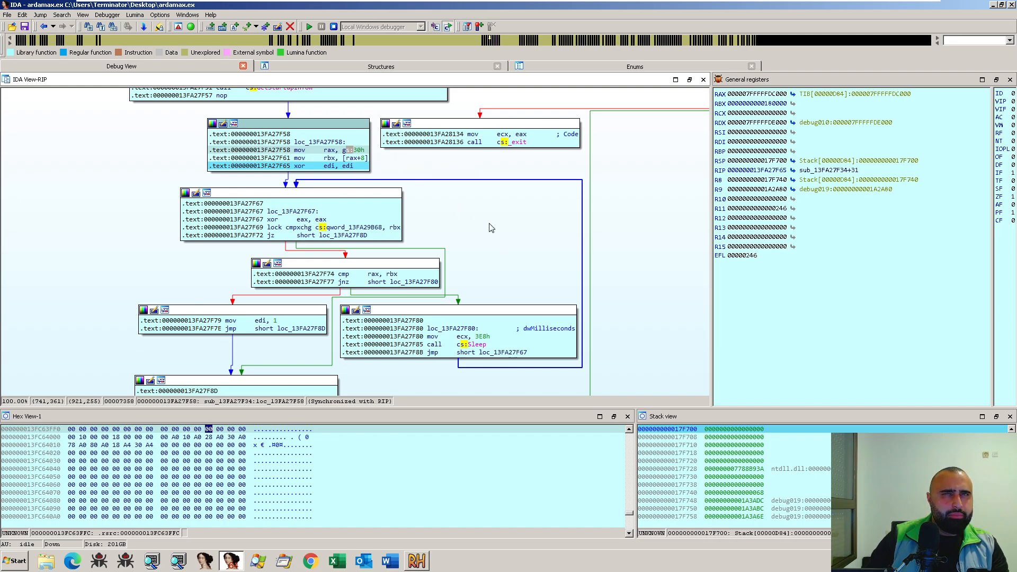
left_click(347, 150)
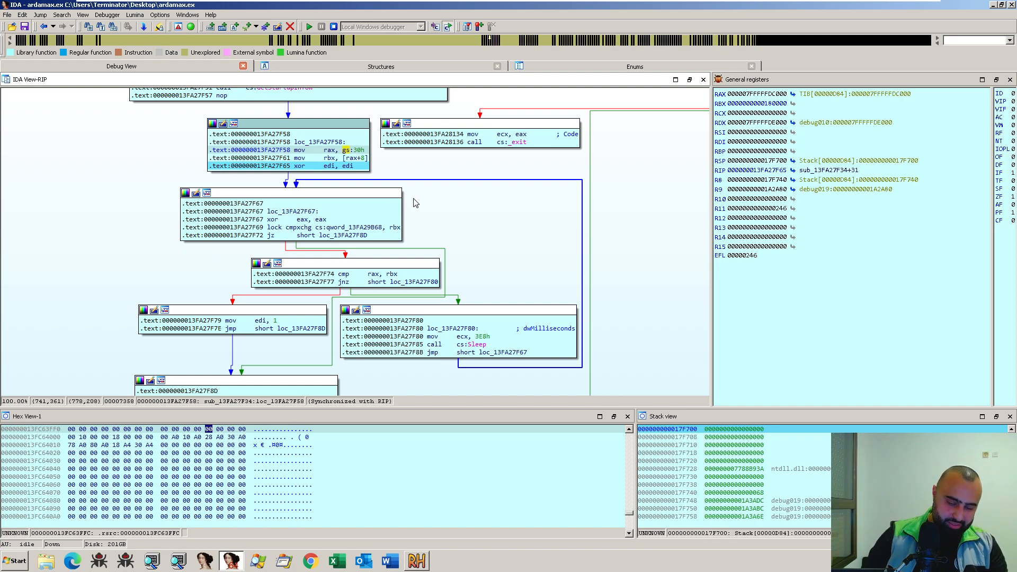
- Step over the block at loc_13FA27F67 and stop on cmp eax, 1 in loc_13FA27F8D
key("F8")
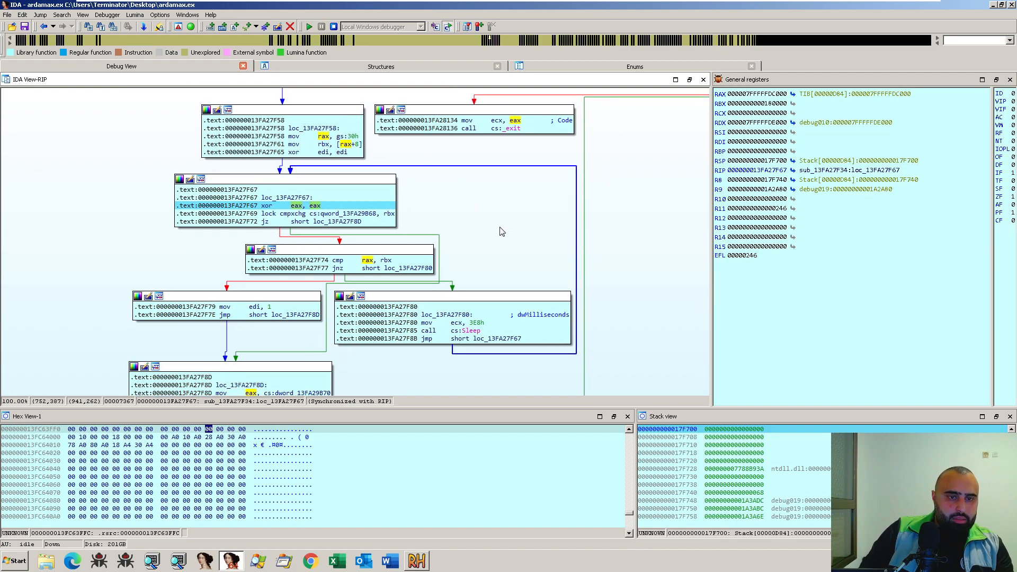
key("F8")
key("F8")
key("F8")
key("F8")
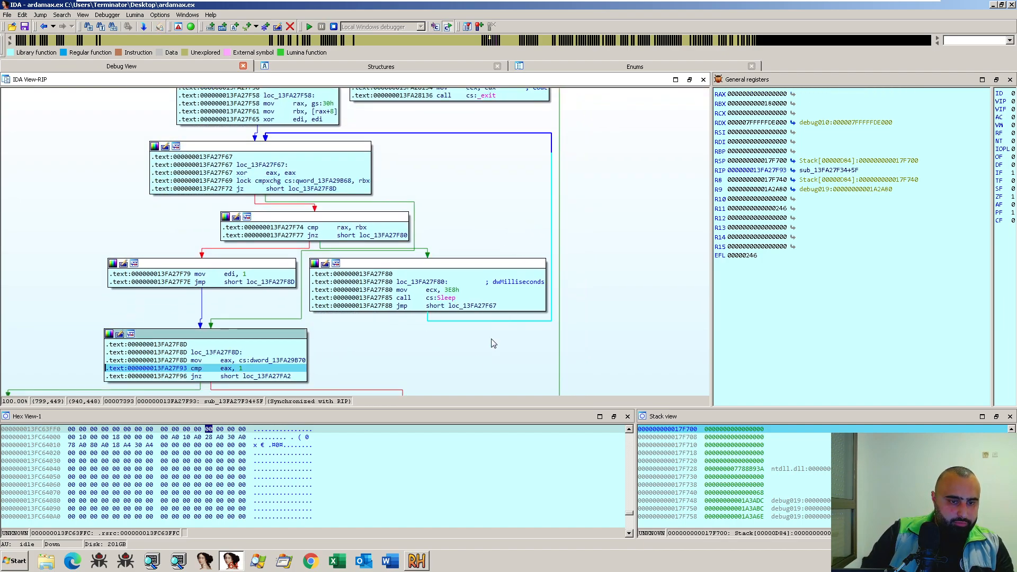
- Step over from cmp eax, 1 into the loop at loc_13FA27FCD and through its iterations, stopping on cmp rbx, r14
key("F8")
key("F8")
key("F8")
key("F8")
key("F8")
key("F8")
key("F8")
key("F8")
key("F8")
key("F8")
key("F8")
key("F8")
key("F8")
key("F8")
key("F8")
key("F8")
key("F8")
key("F8")
key("F8")
key("F8")
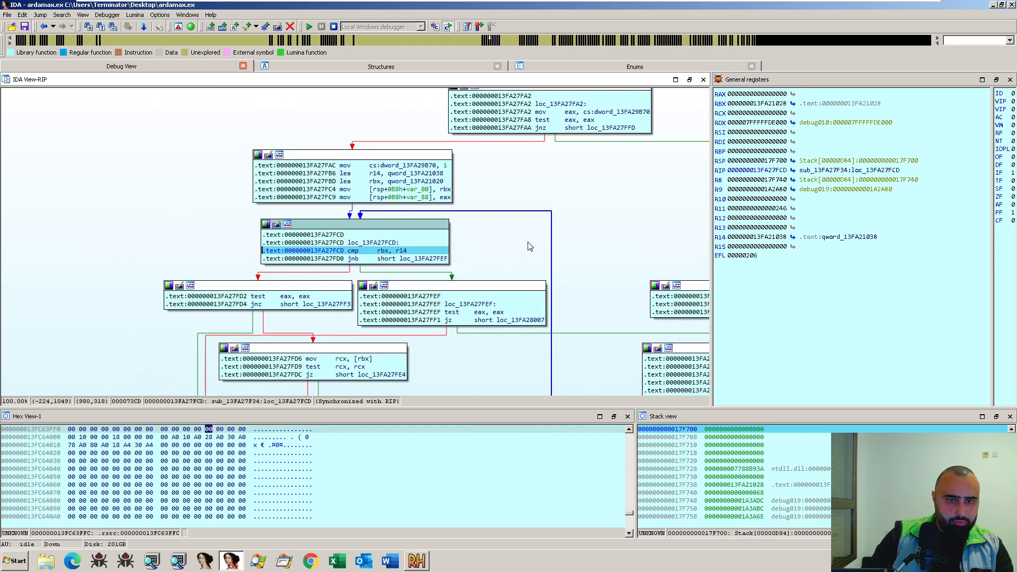
key("F8")
key("F8")
key("F8")
key("F8")
key("F8")
key("F8")
key("F8")
key("F8")
key("F8")
key("F8")
key("F8")
key("F8")
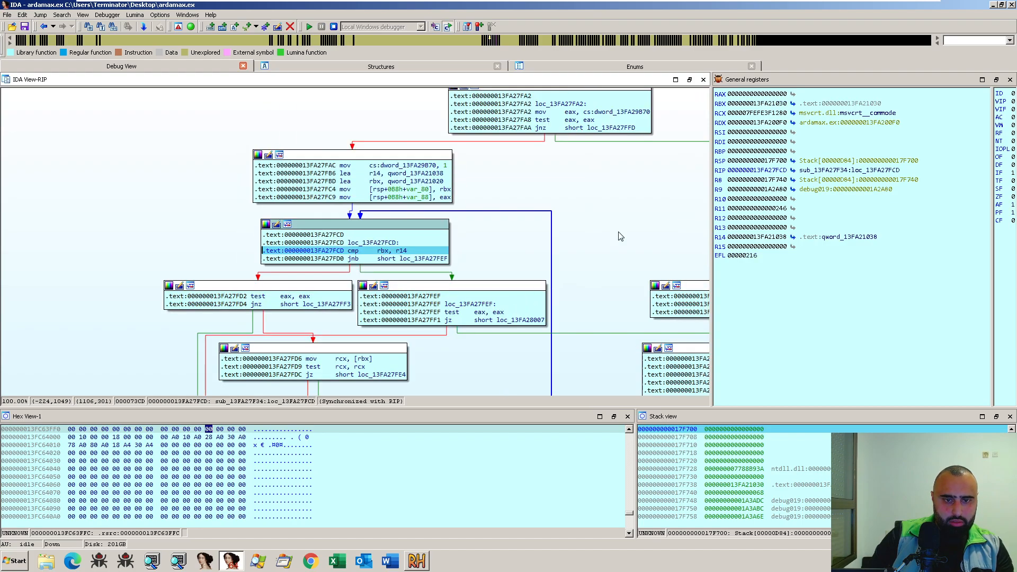
- Examine the loop's exit path and run execution to the jz short loc_13FA28007 instruction at 13FA27FF1
left_click_drag(632, 224, 591, 185)
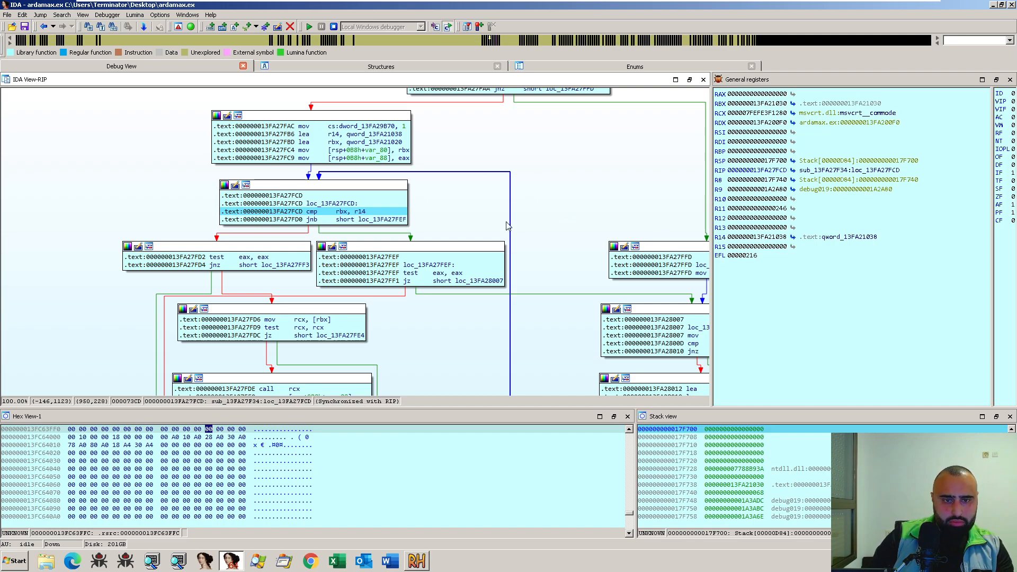
left_click_drag(558, 233, 502, 232)
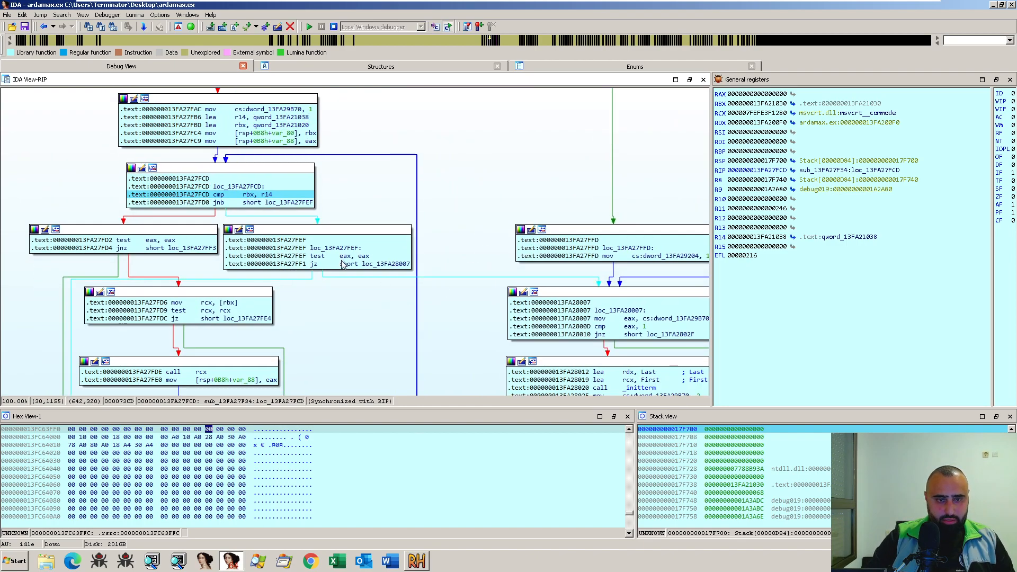
left_click_drag(341, 330, 367, 283)
left_click(391, 218)
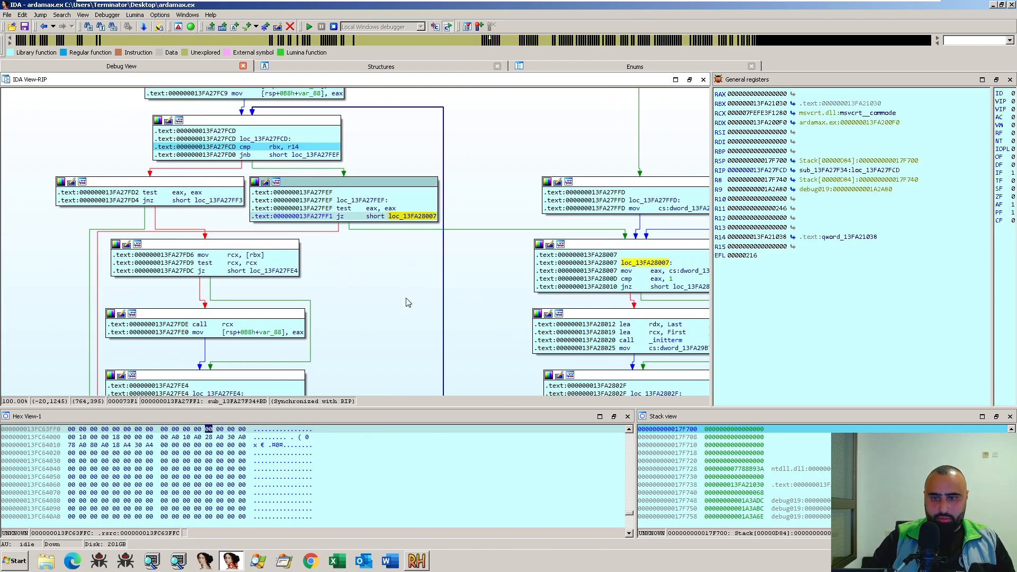
left_click(352, 217)
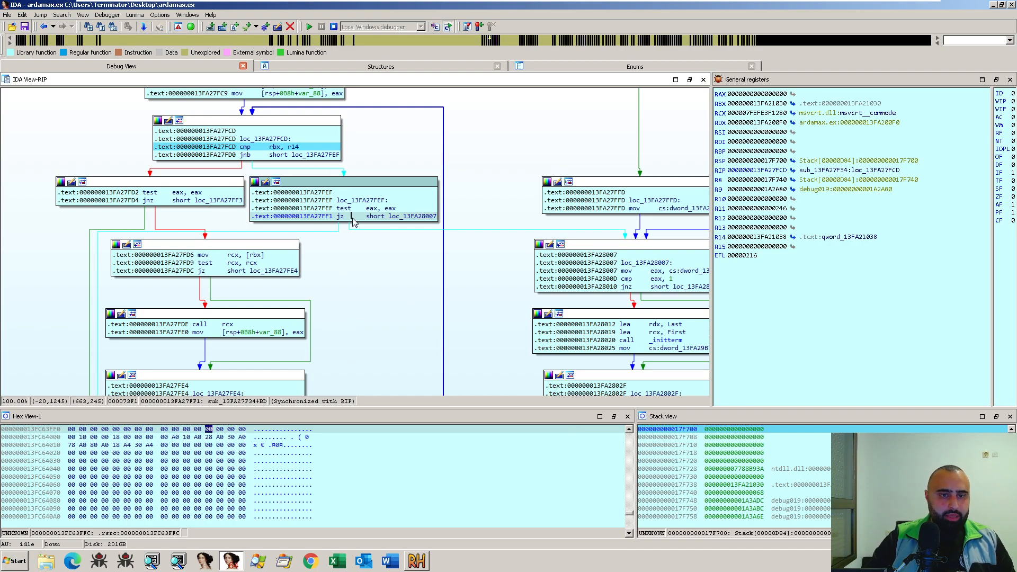
key("F2")
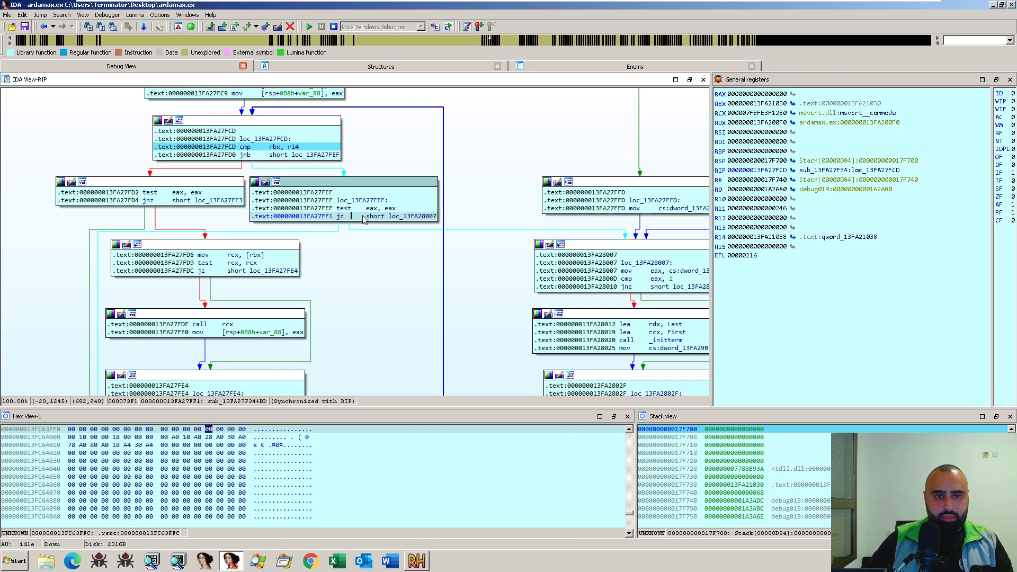
key("F4")
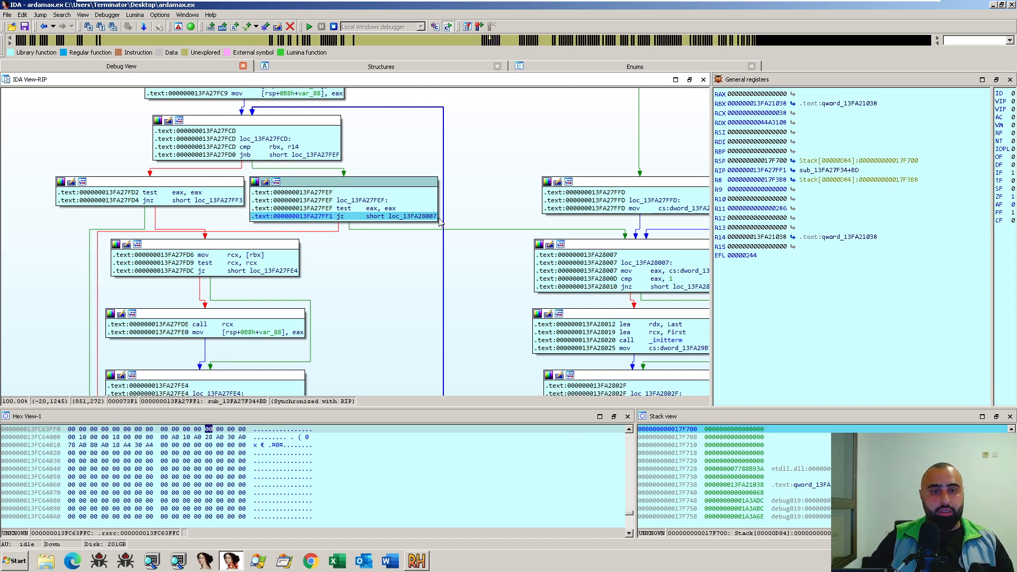
- Step over the jump to loc_13FA28007 and the _initterm call, stopping on the mov instruction at 13FA28025
left_click_drag(355, 264, 304, 266)
key("F8")
key("F8")
key("F8")
key("F8")
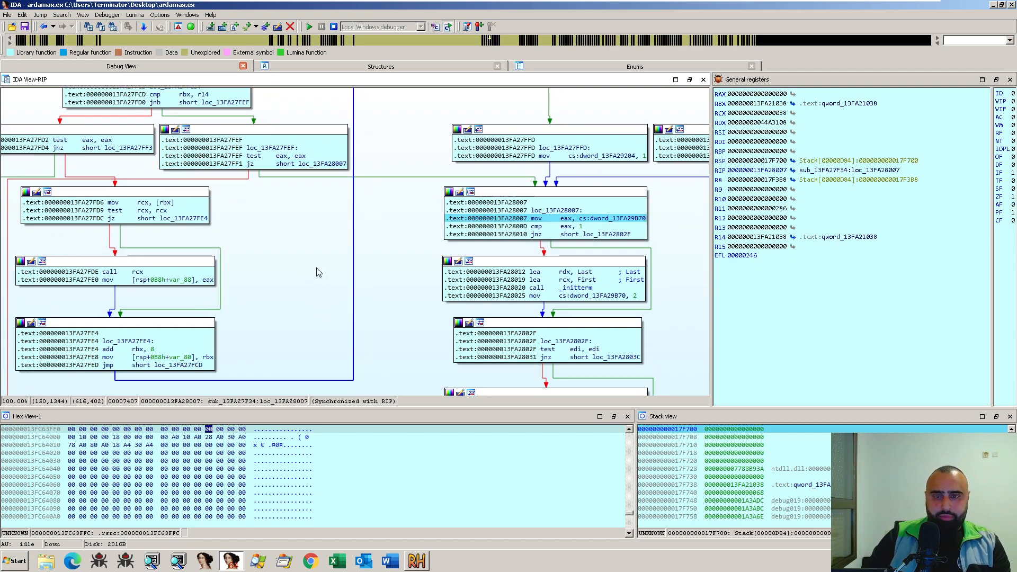
key("F8")
key("F8")
key("F8")
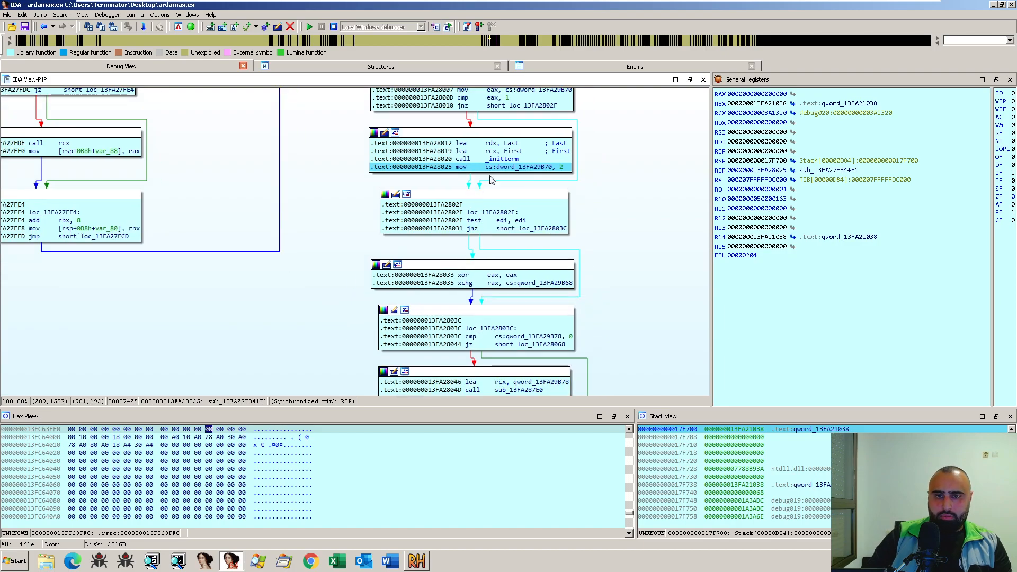
- Step over the blocks at loc_13FA2802F and loc_13FA2803C to mov edi, [rsp+0B8h+var_98] in loc_13FA28068
key("F8")
key("F8")
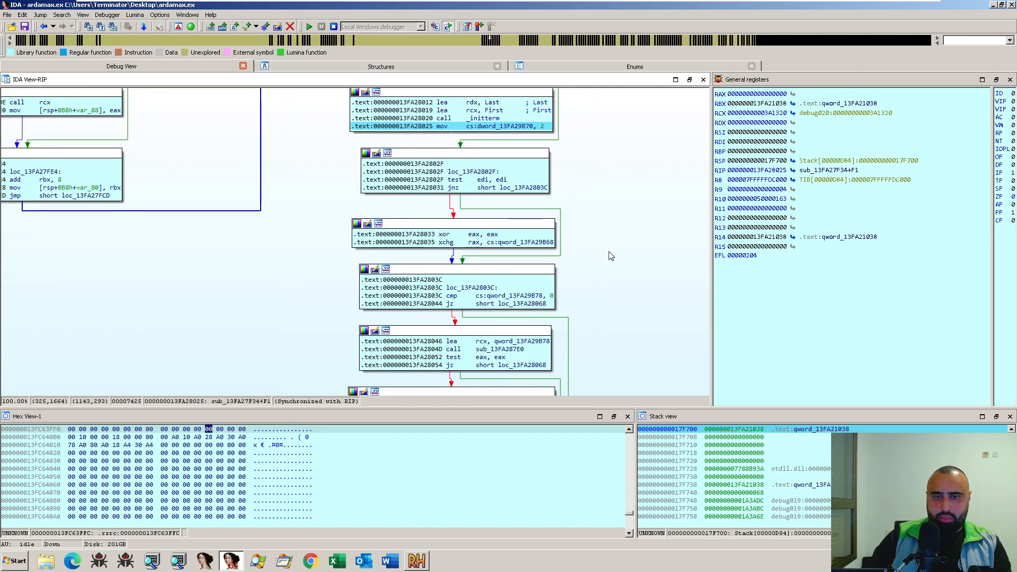
key("F8")
key("F8")
key("F8")
key("F8")
key("F8")
key("F8")
key("F8")
key("F8")
key("F8")
key("F8")
key("F8")
key("F8")
key("F8")
key("F8")
key("F8")
key("F8")
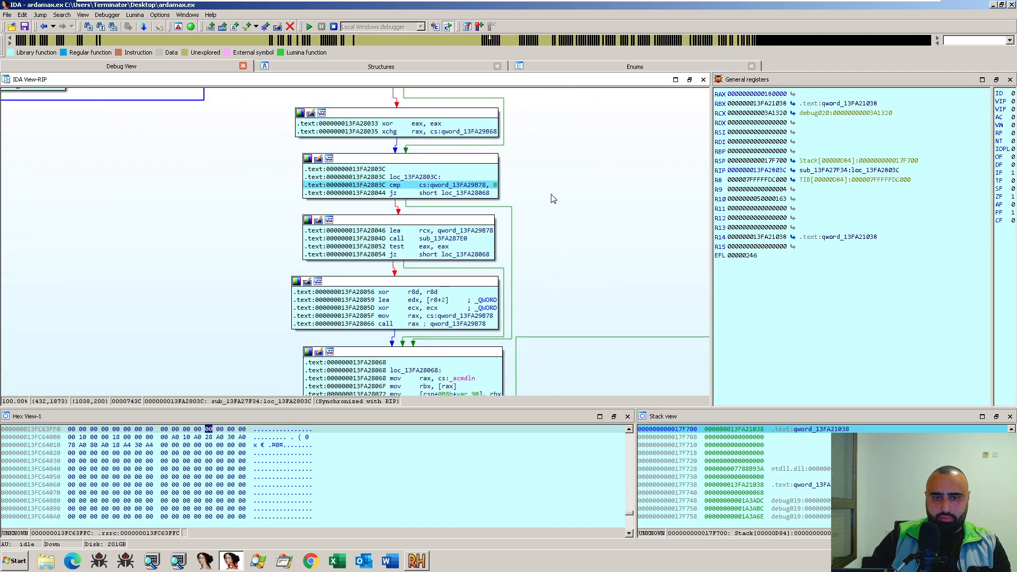
key("F8")
key("F8")
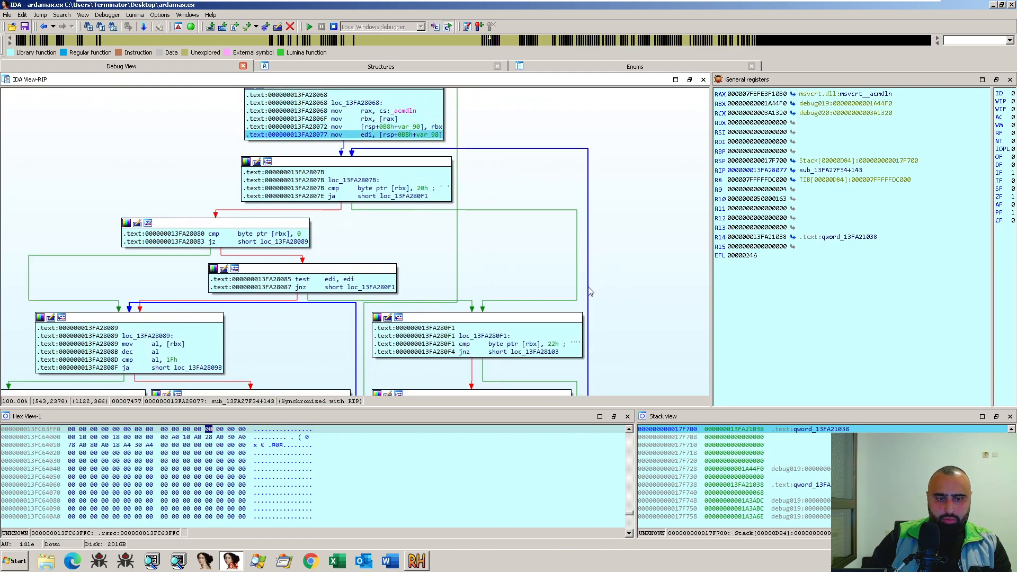
- Step over loc_13FA2807B and loc_13FA280F1 and past the _ismbblead call, stopping on test eax, eax at 13FA2810C
key("F8")
key("F8")
key("F8")
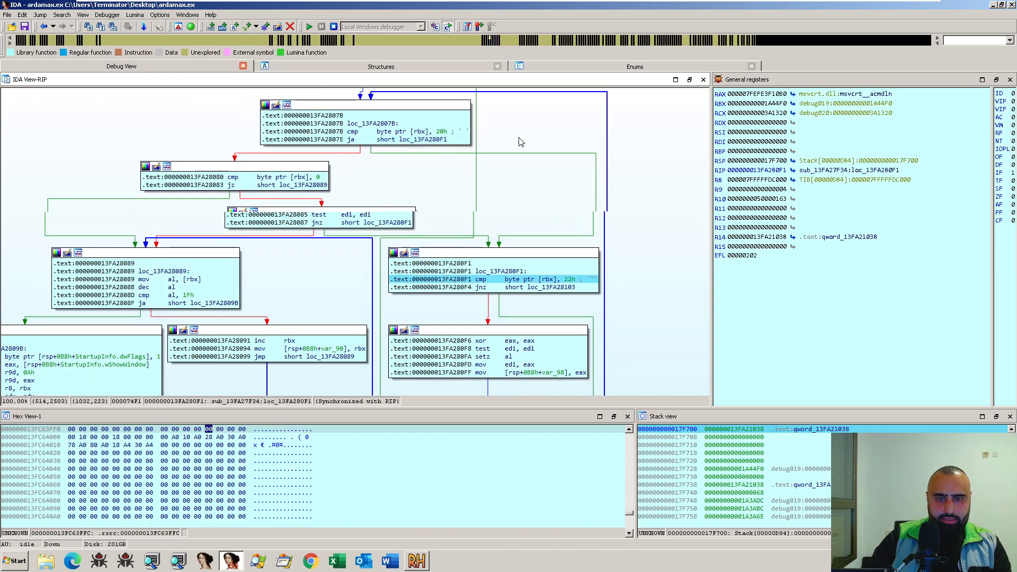
key("F8")
key("F8")
key("F8")
key("F8")
key("F8")
key("F8")
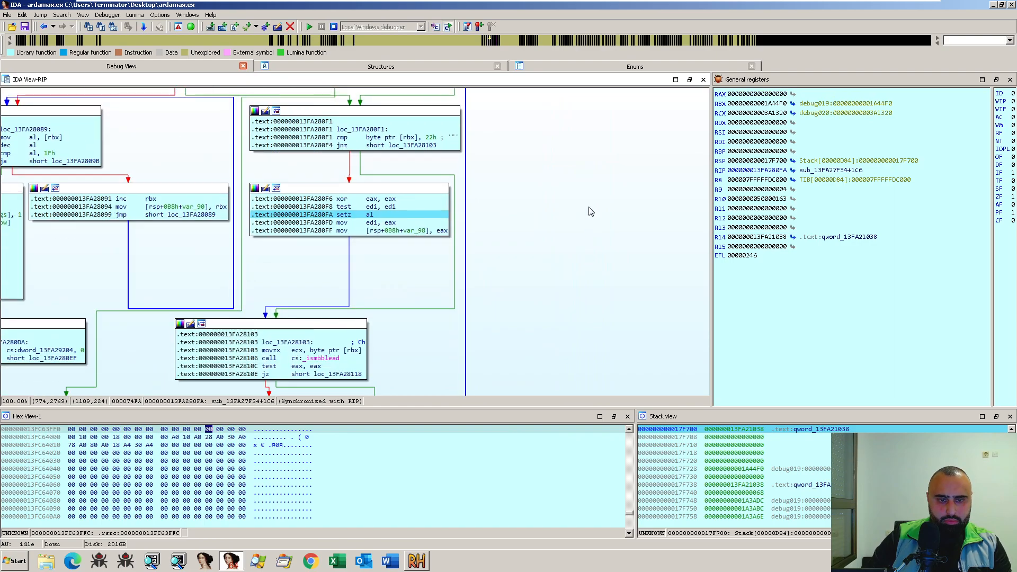
key("F8")
key("F8")
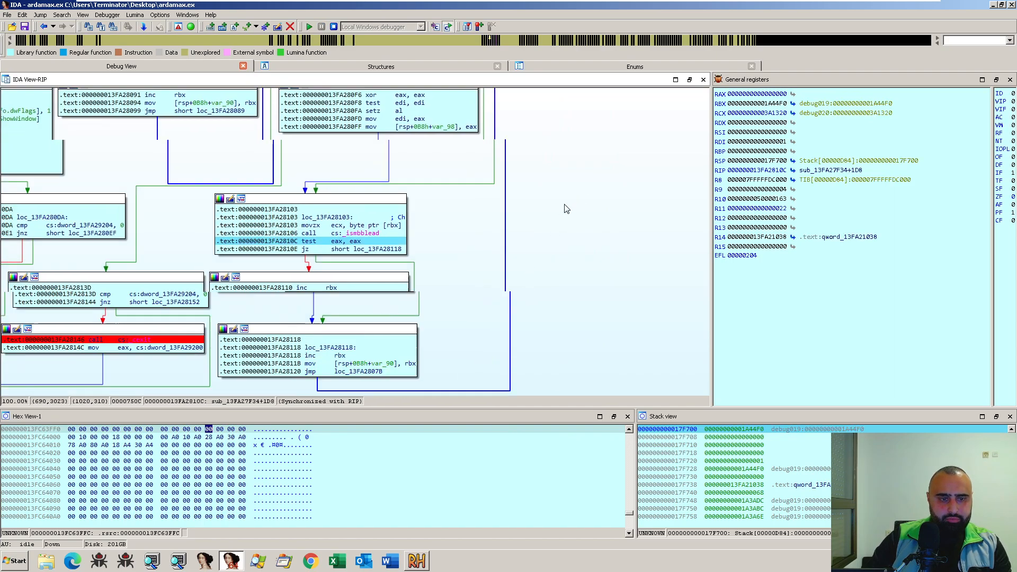
- Step over the rest of the iteration through loc_13FA28118 back to cmp byte ptr [rbx], 20h at loc_13FA2807B
key("F8")
key("F8")
key("F8")
key("F8")
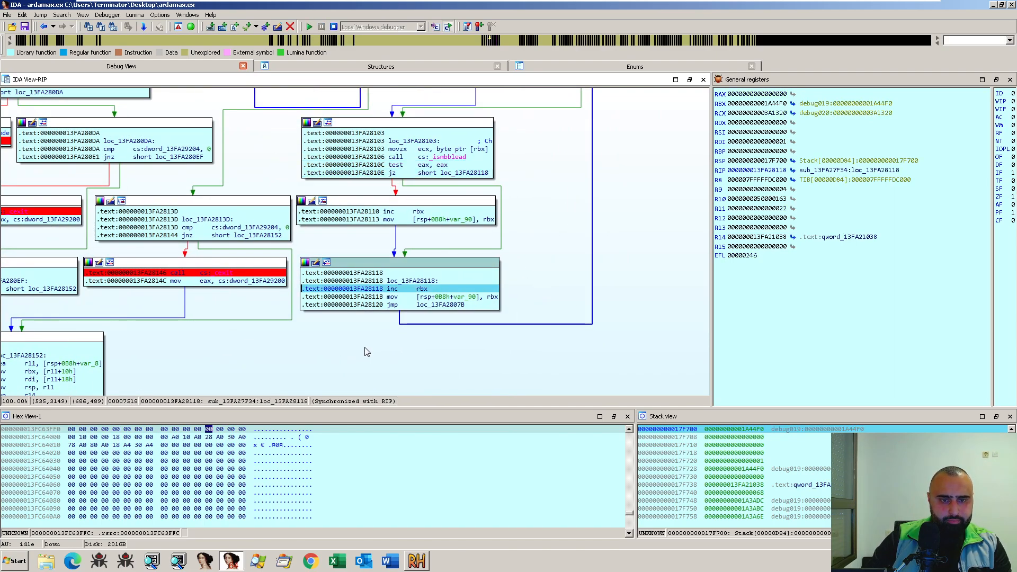
key("F8")
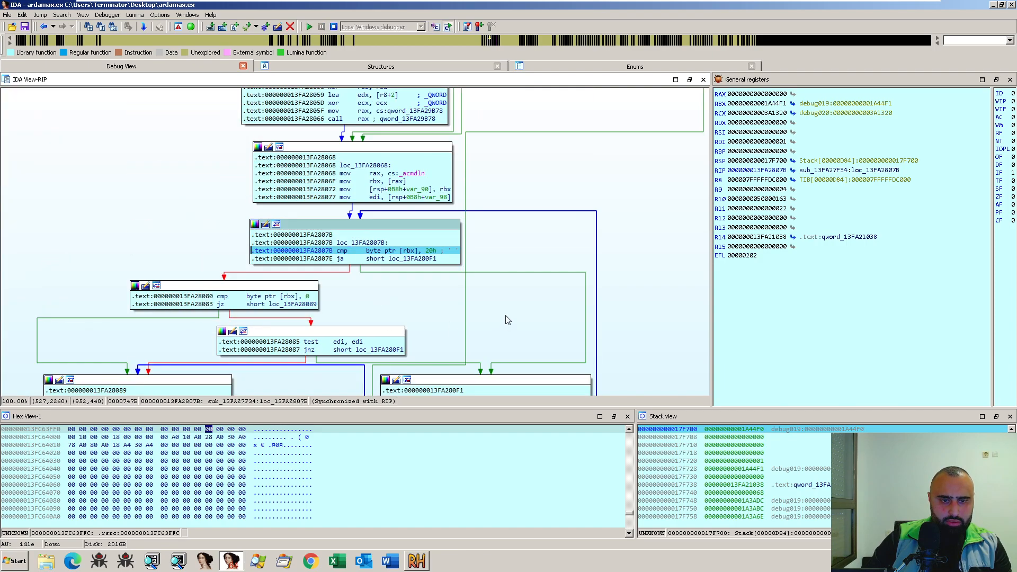
- Step over a second full iteration of the loop, returning to its first compare at loc_13FA2807B
key("F8")
key("F8")
key("F8")
key("F8")
key("F8")
key("F8")
key("F8")
key("F8")
key("F8")
key("F8")
key("F8")
left_click_drag(505, 280, 510, 223)
key("F8")
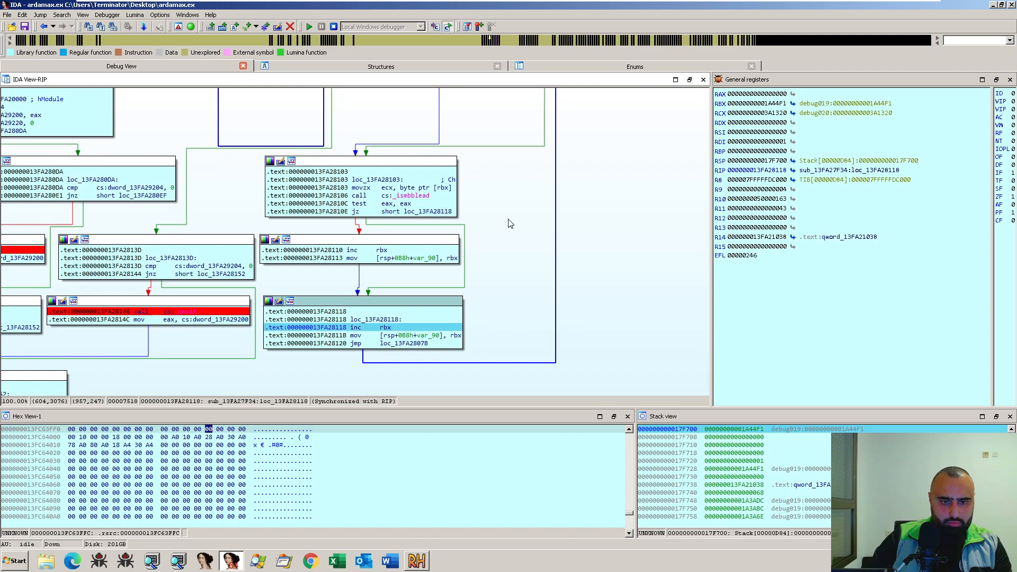
key("F8")
key("F8")
key("F8")
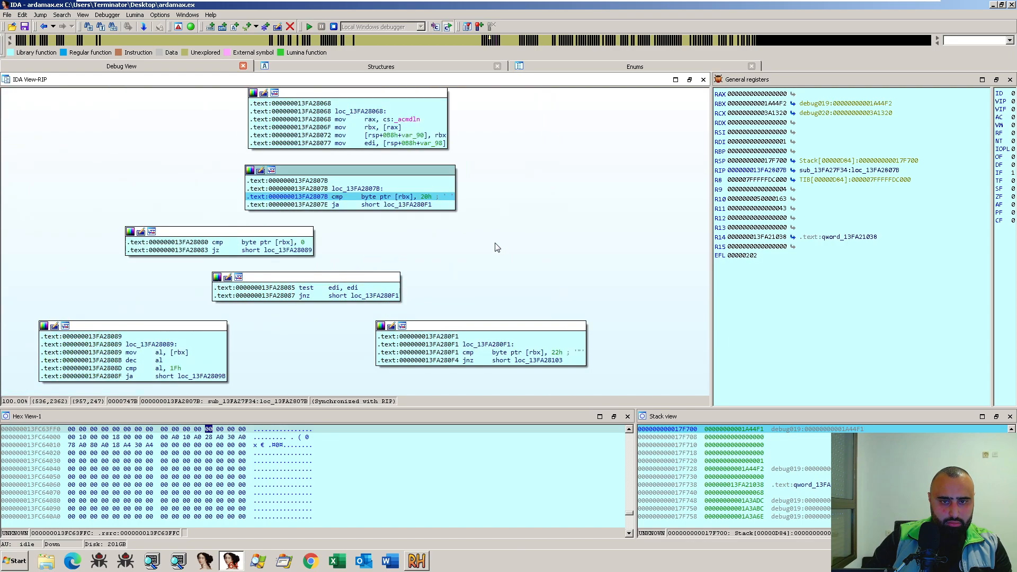
- Step onto the ja short loc_13FA280F1 instruction, check the loop's branches, and run execution to cmp byte ptr [rbx], 0 at 13FA28080
left_click_drag(485, 328, 513, 220)
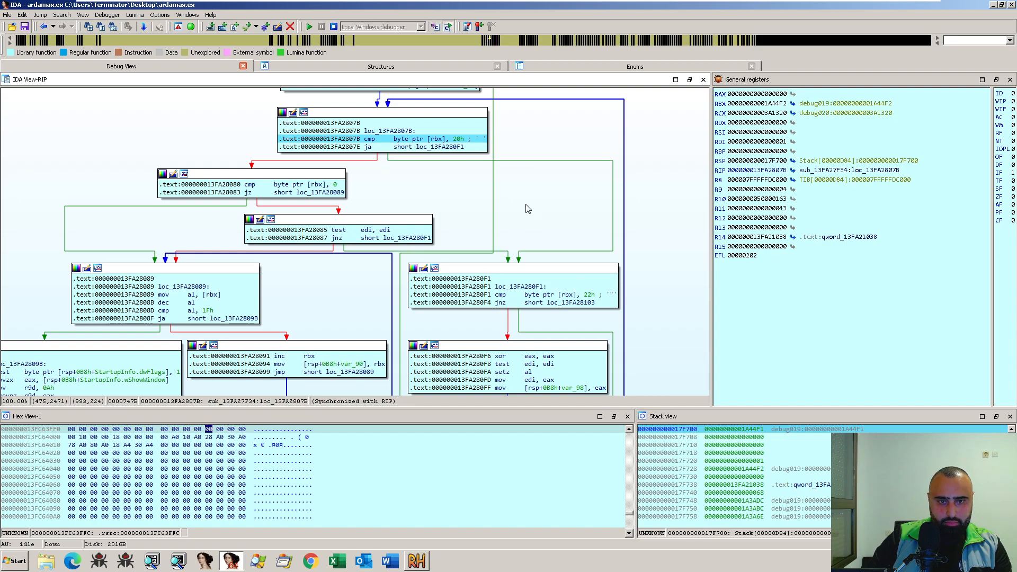
key("F8")
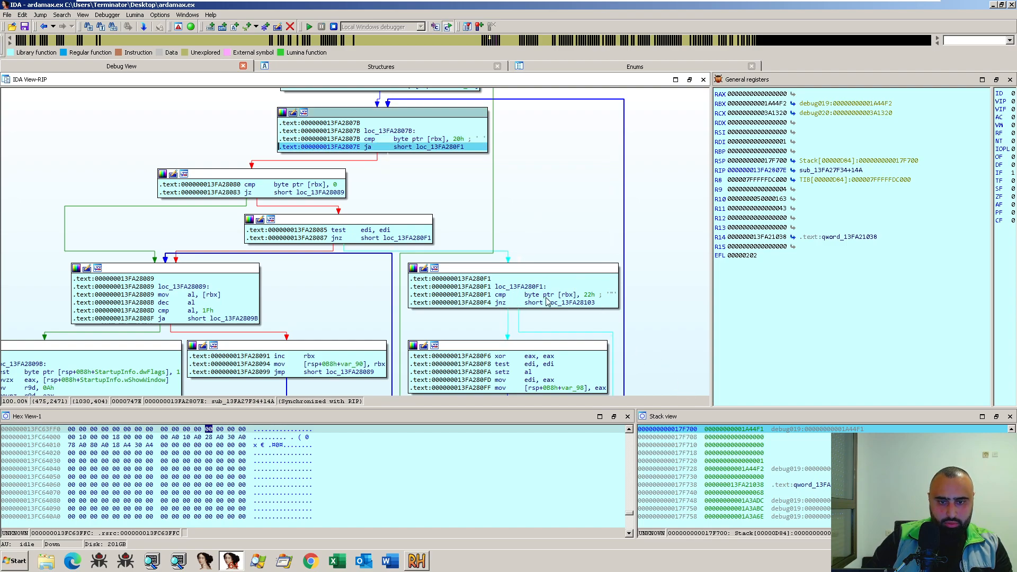
left_click_drag(654, 325, 627, 162)
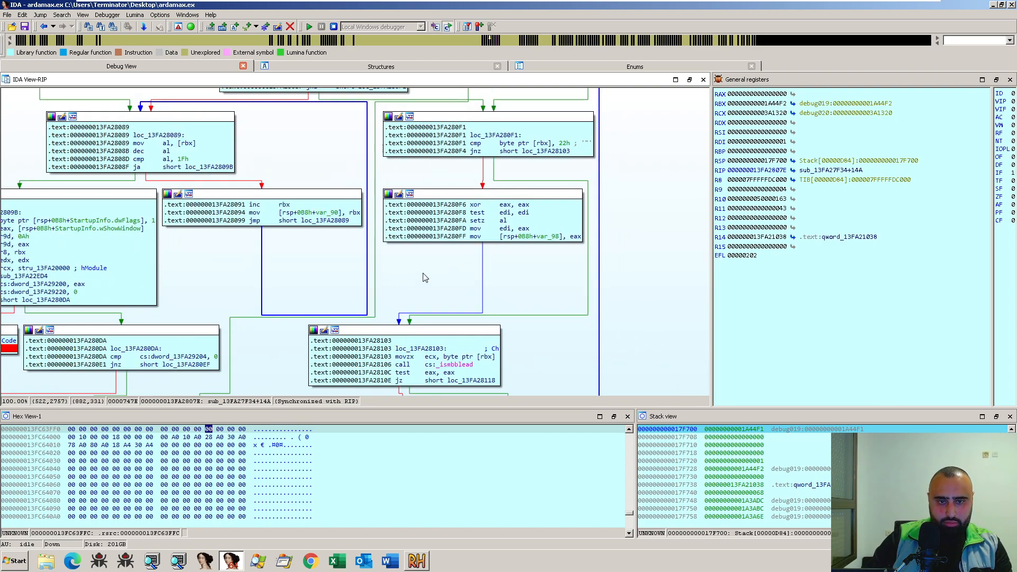
left_click_drag(318, 164, 365, 298)
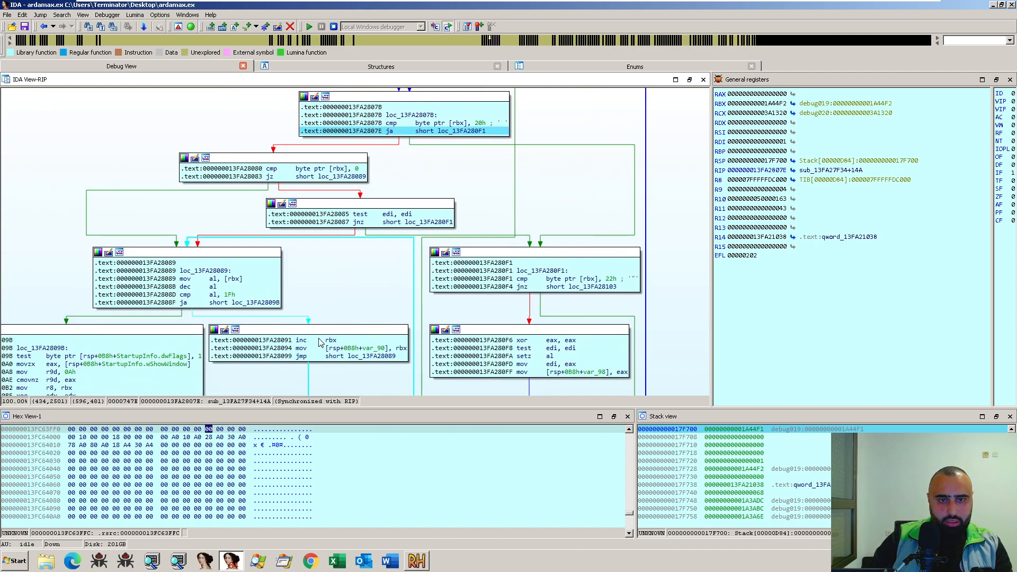
key("space")
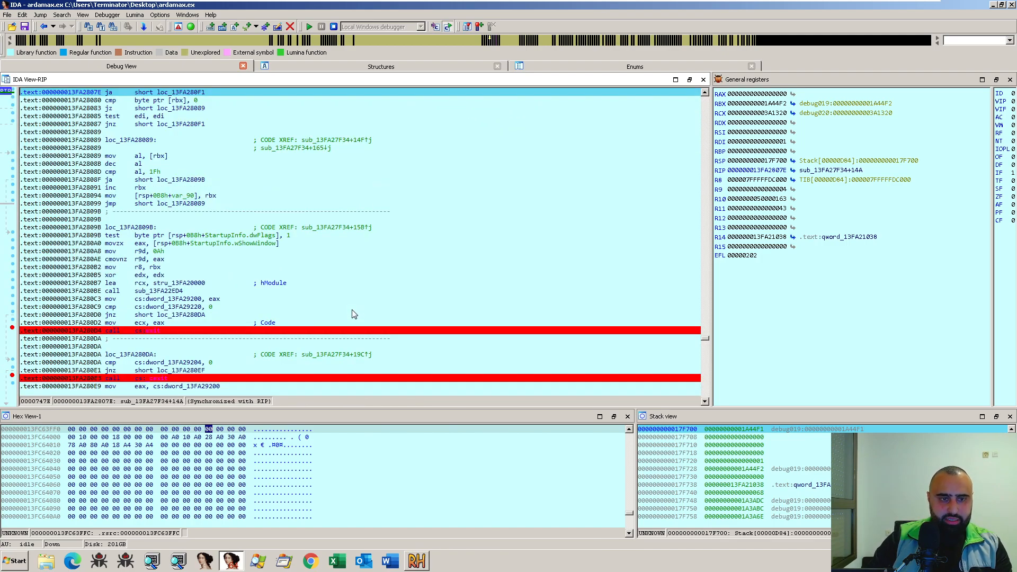
key("space")
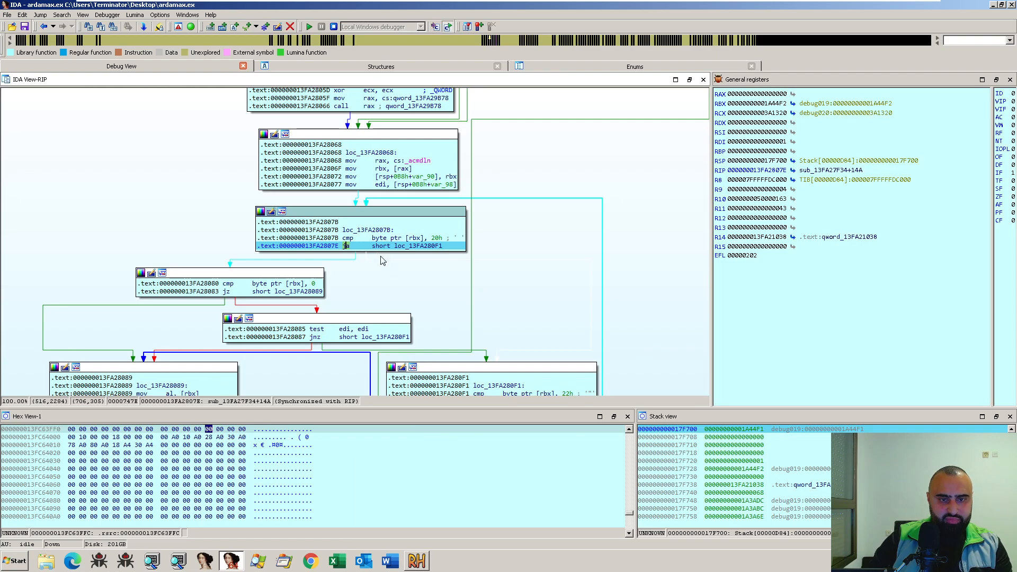
left_click_drag(439, 301, 472, 196)
left_click(333, 185)
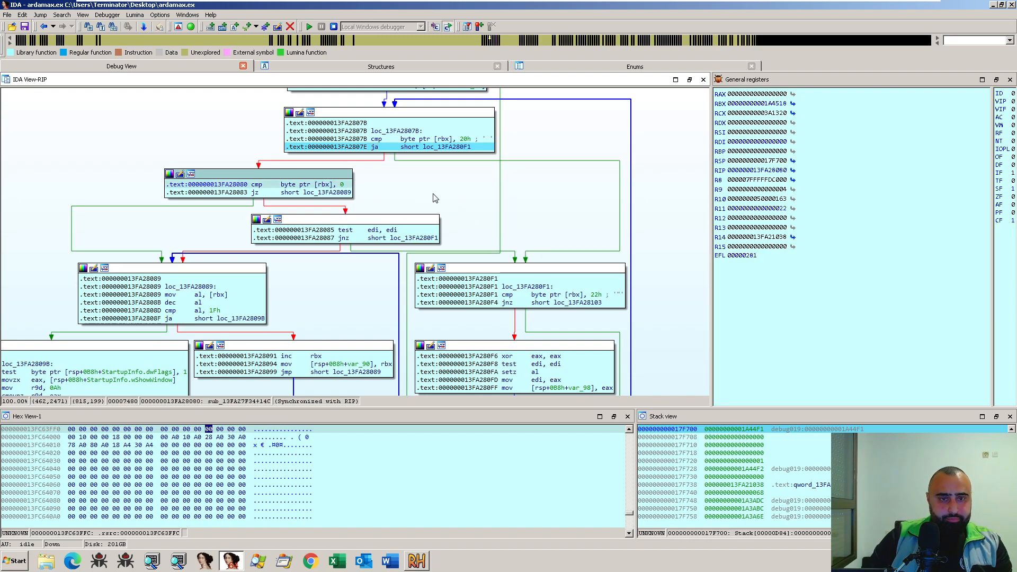
key("F4")
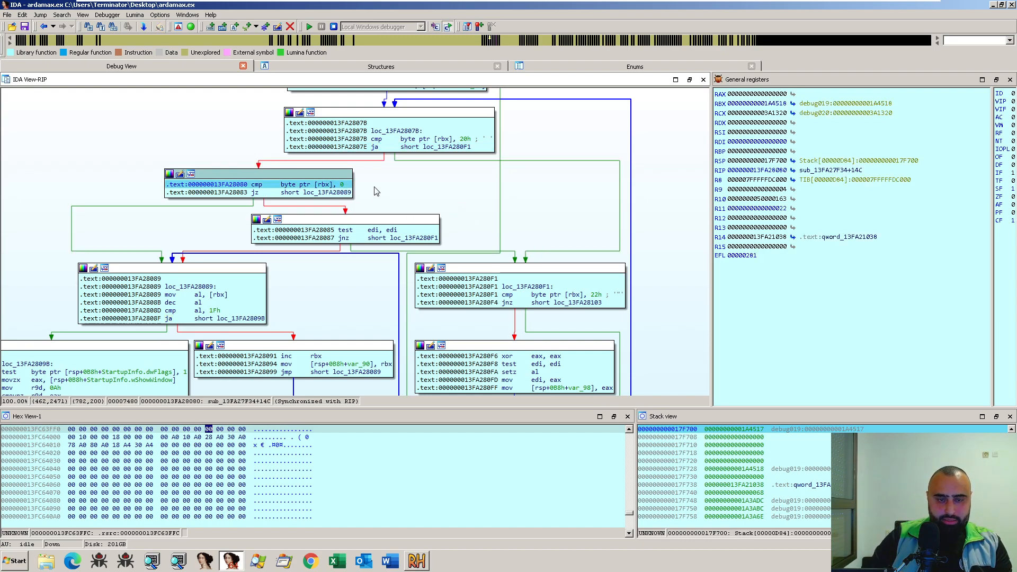
- Step over the zero-byte check into loc_13FA28089, stopping on ja short loc_13FA2809B at 13FA2808F
left_click_drag(417, 194, 407, 166)
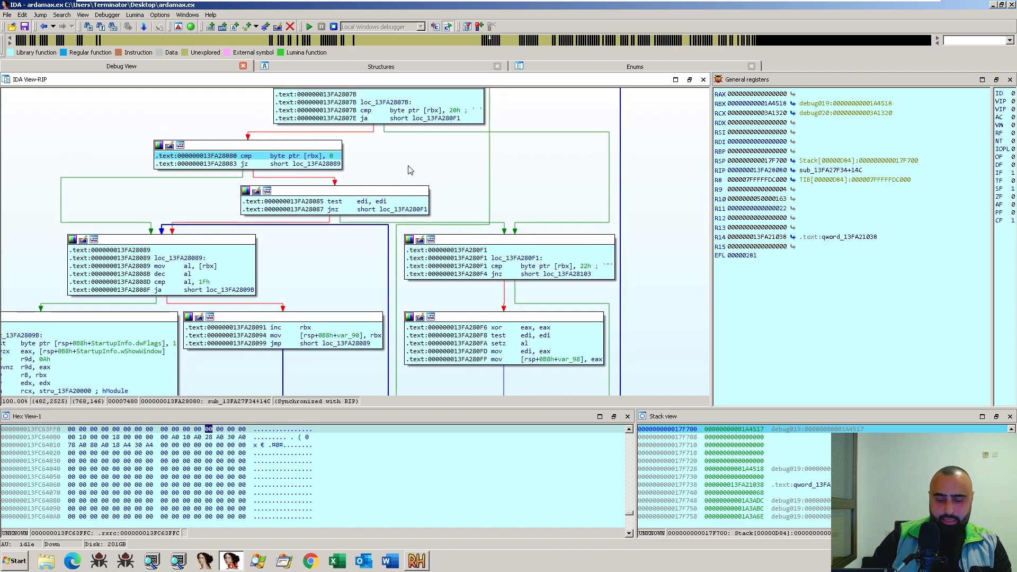
scroll(412, 175, "down", 10)
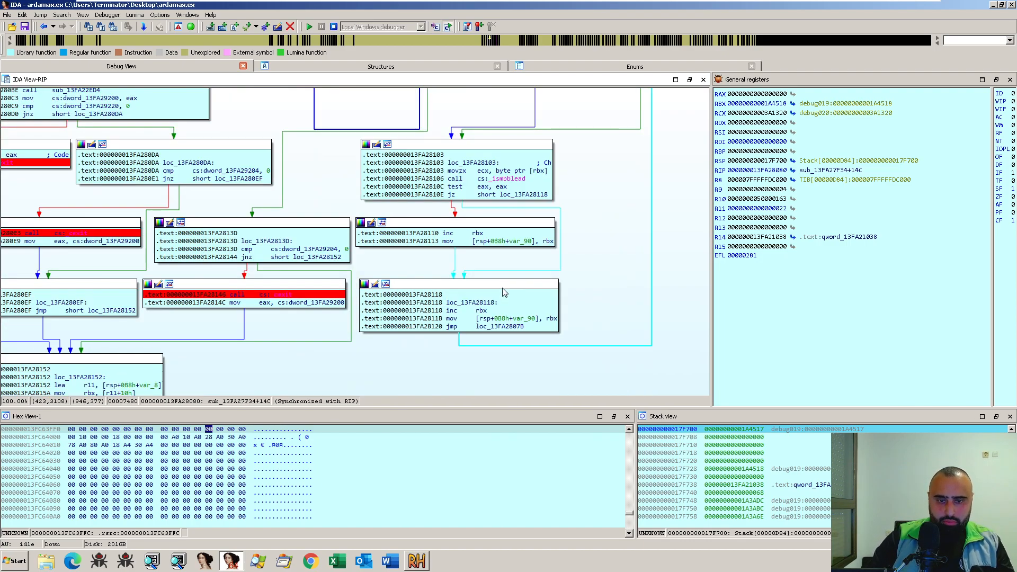
key("F8")
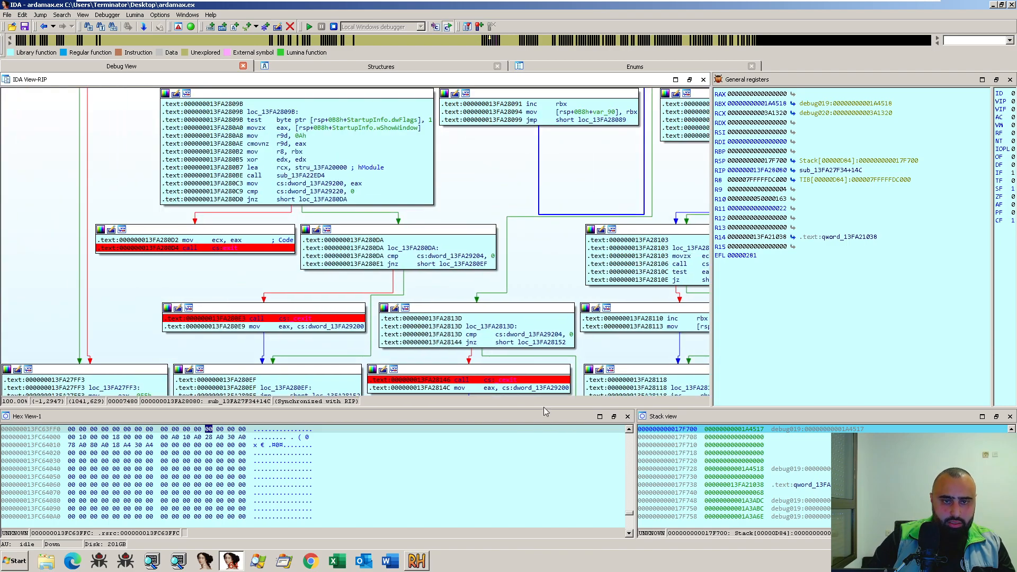
key("F8")
key("F8")
- Step over loc_13FA2809B's instructions until execution stops at the breakpoint on the first instruction of sub_13FA25198
key("F8")
key("F8")
key("F8")
key("F8")
key("F8")
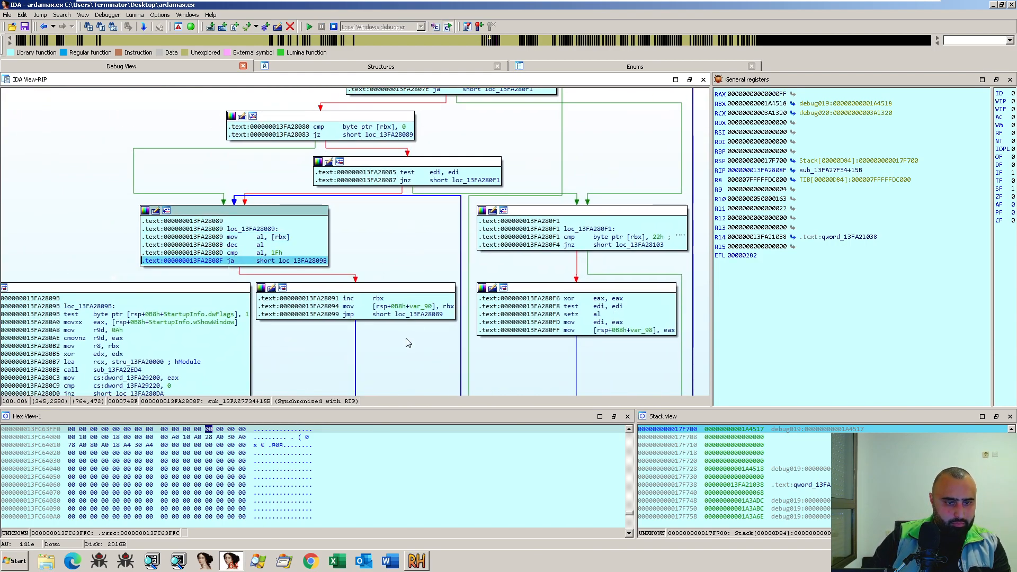
key("F8")
key("F8")
key("F8")
key("F8")
key("F8")
key("F8")
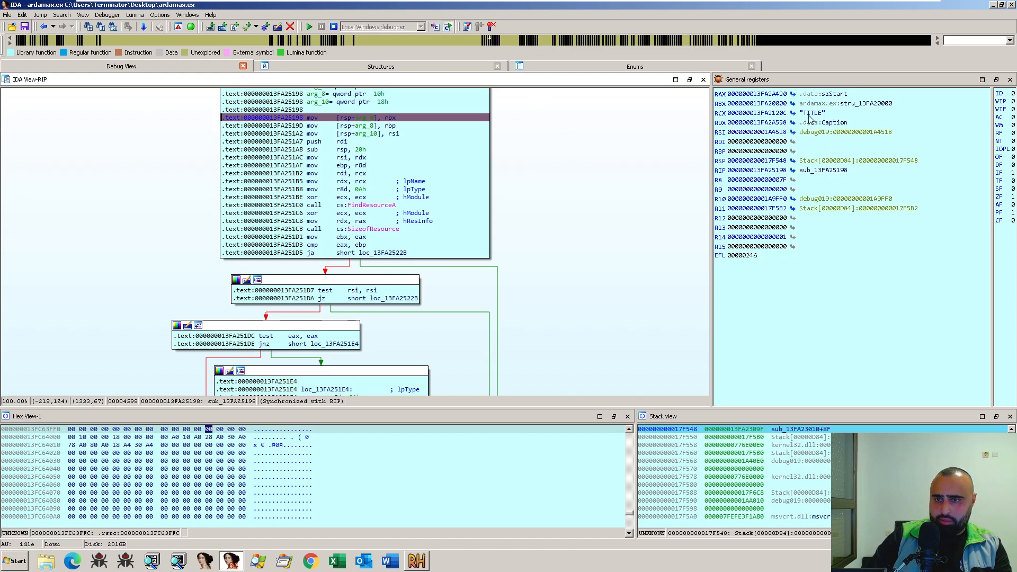
- Inspect the szStart data that RAX points to and return to sub_13FA25198
left_click(793, 94)
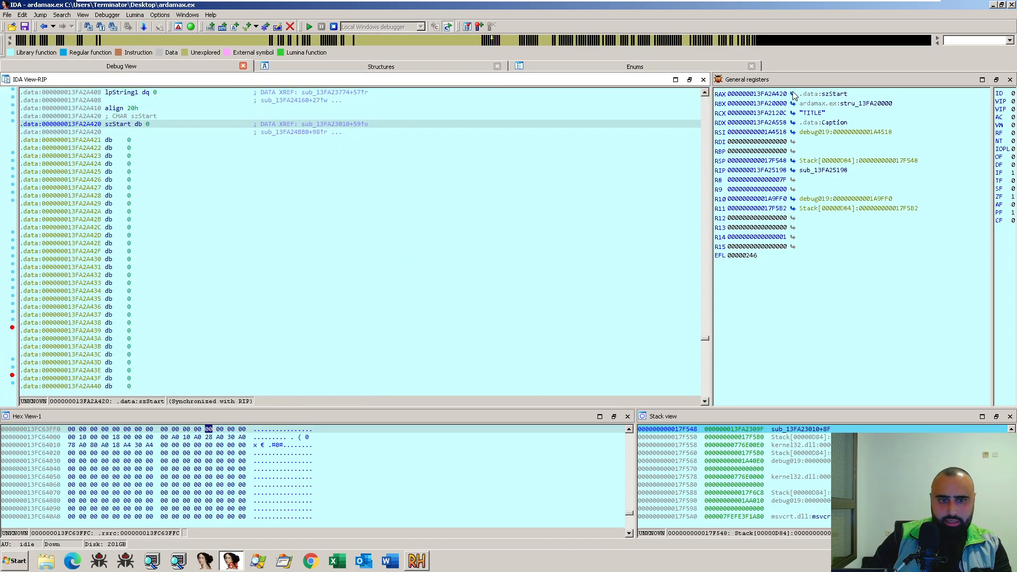
scroll(356, 211, "down", 3)
key("Escape")
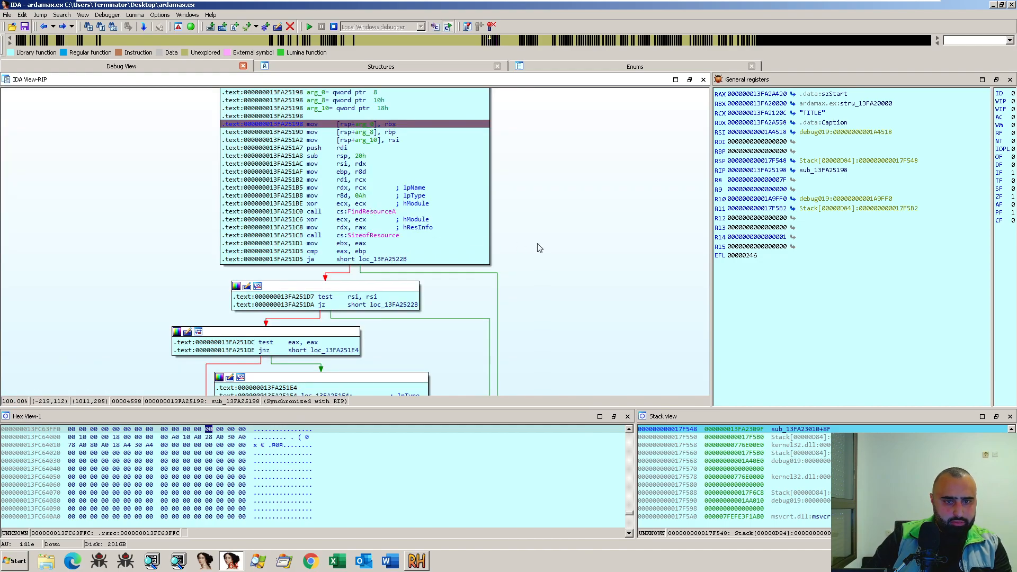
- Review sub_13FA25198's blocks and step over its first FindResourceA call, stopping on the SizeofResource call at 13FA251CB
scroll(423, 242, "up", 3)
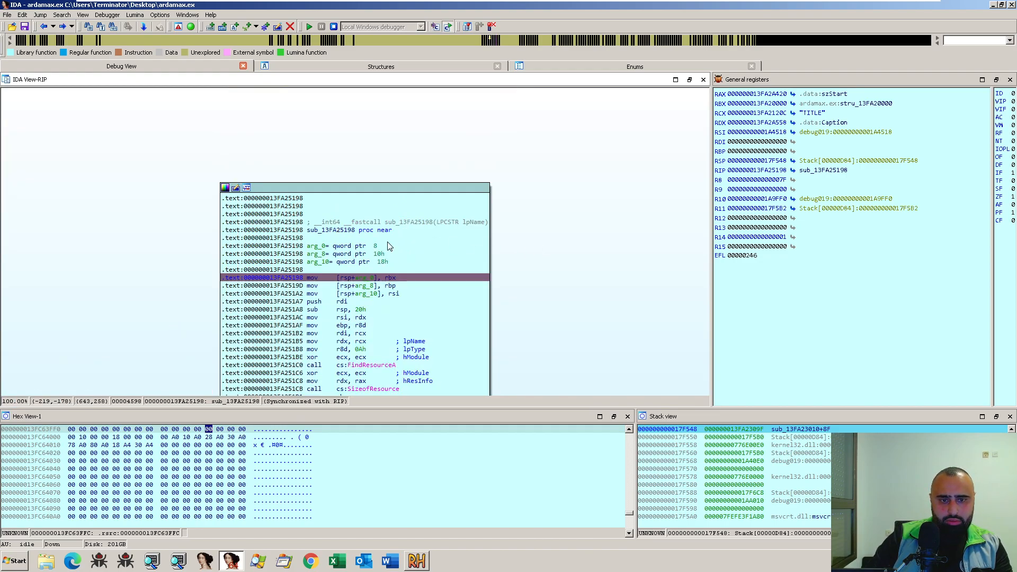
scroll(529, 301, "down", 7)
scroll(528, 301, "up", 3)
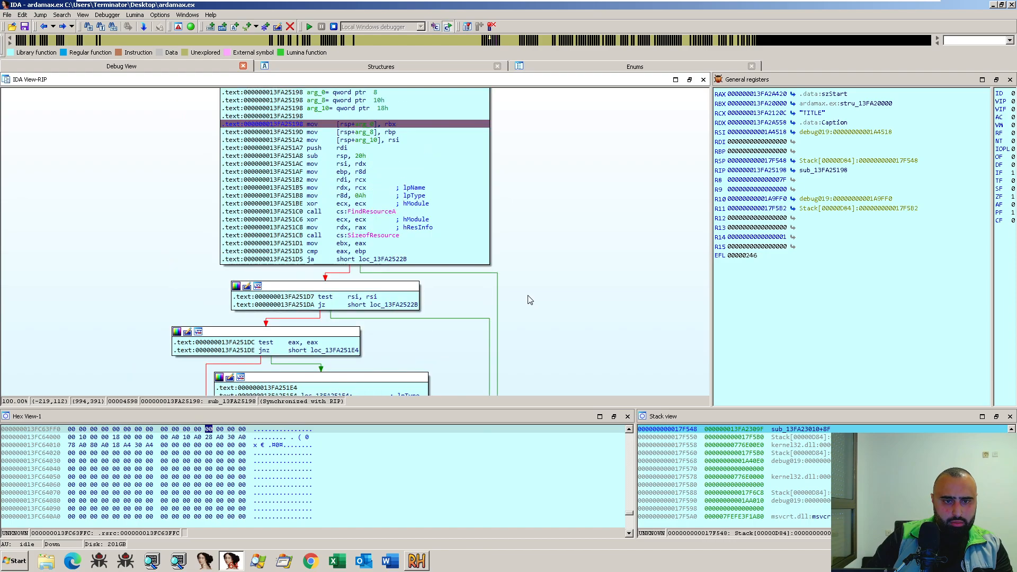
scroll(528, 301, "down", 6)
scroll(528, 301, "up", 6)
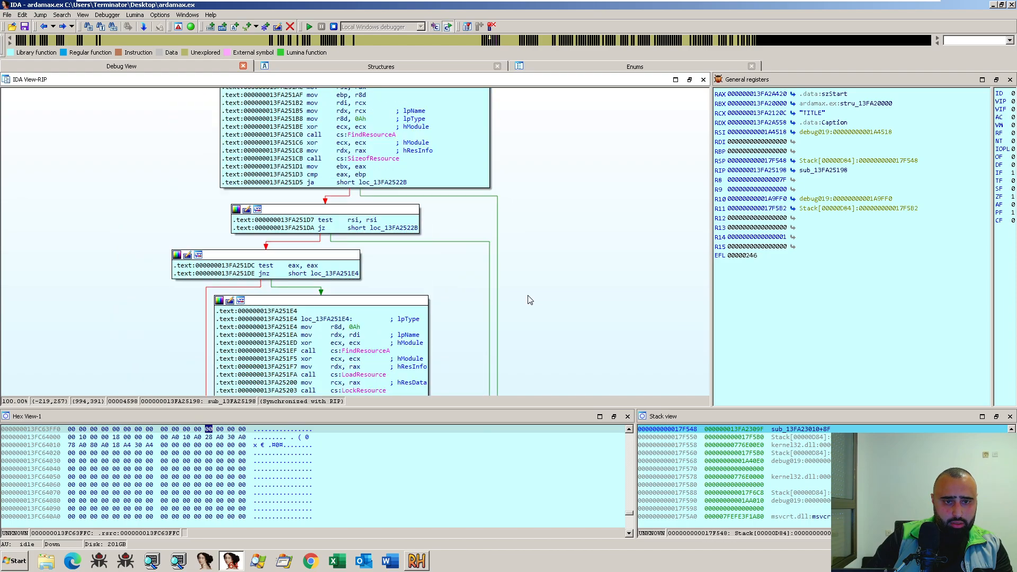
key("F8")
key("F8")
key("F8")
key("F8")
key("F8")
key("F8")
key("F8")
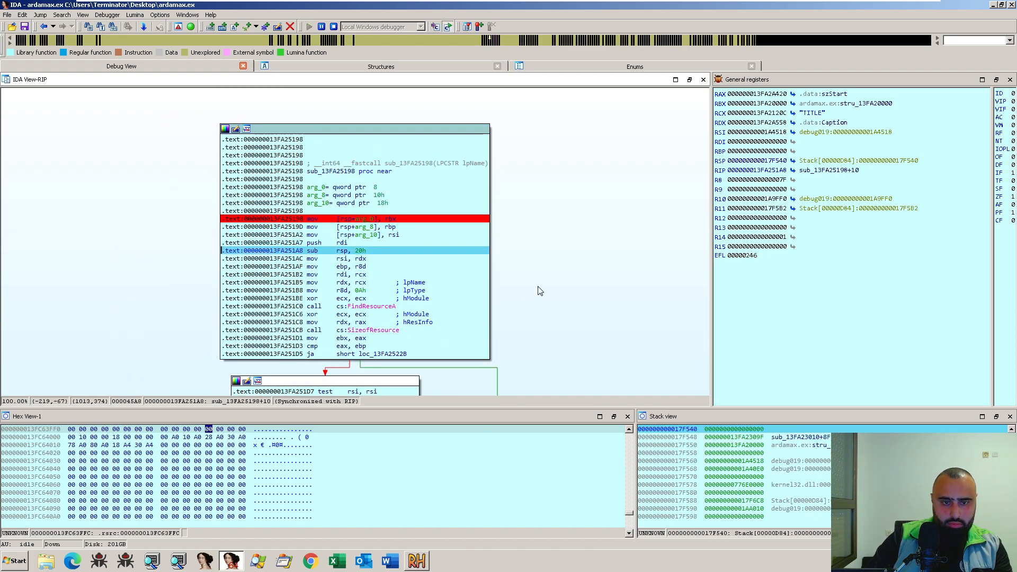
key("F8")
key("F8")
key("F8")
key("F8")
key("F8")
key("F8")
key("F8")
key("F8")
key("F8")
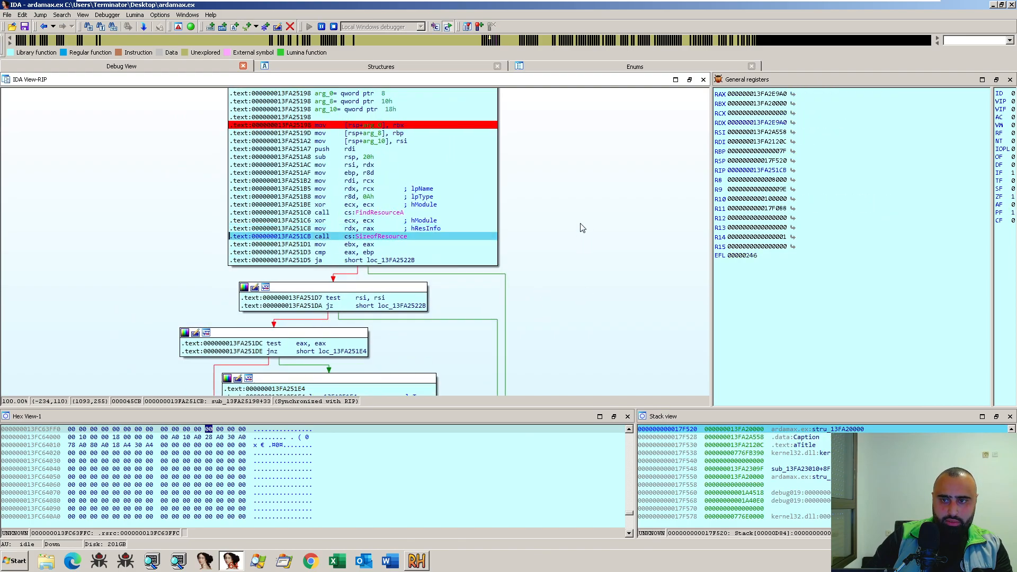
- Step over SizeofResource and the second FindResourceA call, stopping on mov rdx, rax at 13FA251F7
key("F8")
key("F8")
key("F8")
key("F8")
key("F8")
key("F8")
key("F8")
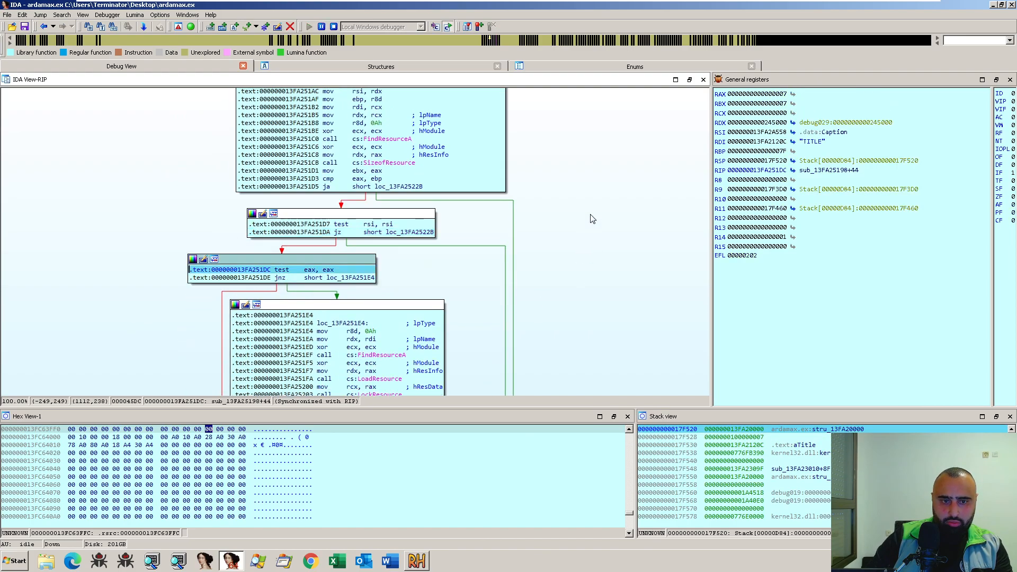
key("F8")
key("F8")
key("F8")
key("F8")
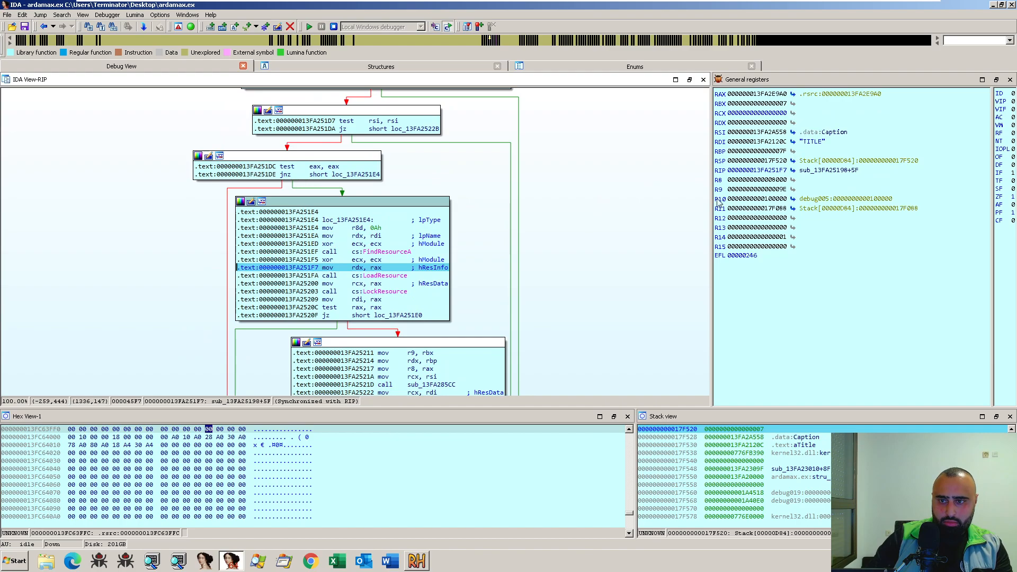
- Step over the LoadResource and LockResource calls, stopping on mov r9, rbx at 13FA25211
key("F8")
key("F8")
key("F8")
key("F8")
key("F8")
key("F8")
key("F8")
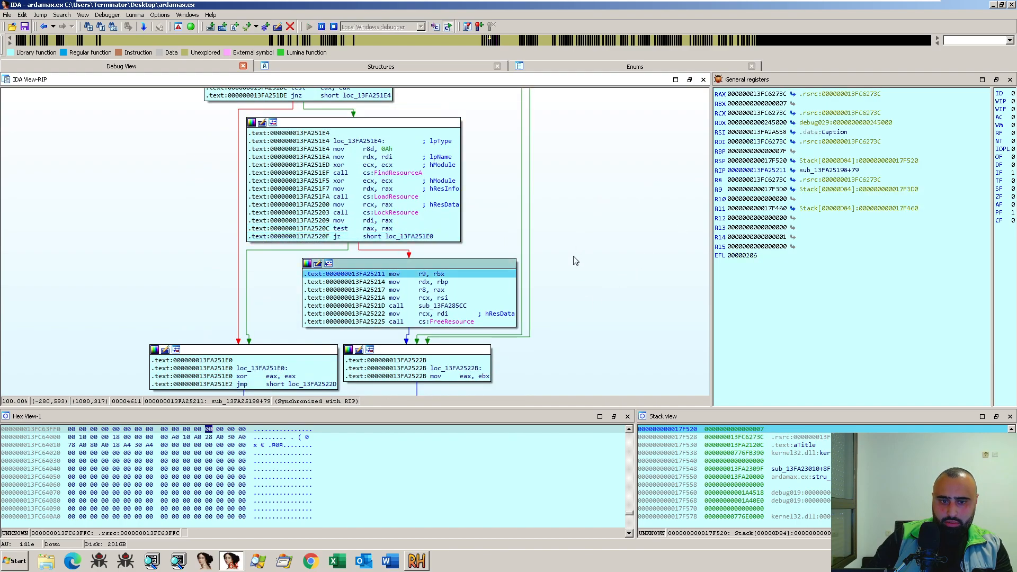
- Step over sub_13FA285CC and FreeResource and return to the caller sub_13FA23010, stopping on xor r9d, r9d at 13FA2309F
key("F8")
key("F8")
key("F8")
key("F8")
key("F8")
key("F8")
key("F8")
key("F8")
key("F8")
key("F8")
key("F8")
key("F8")
key("F8")
key("F8")
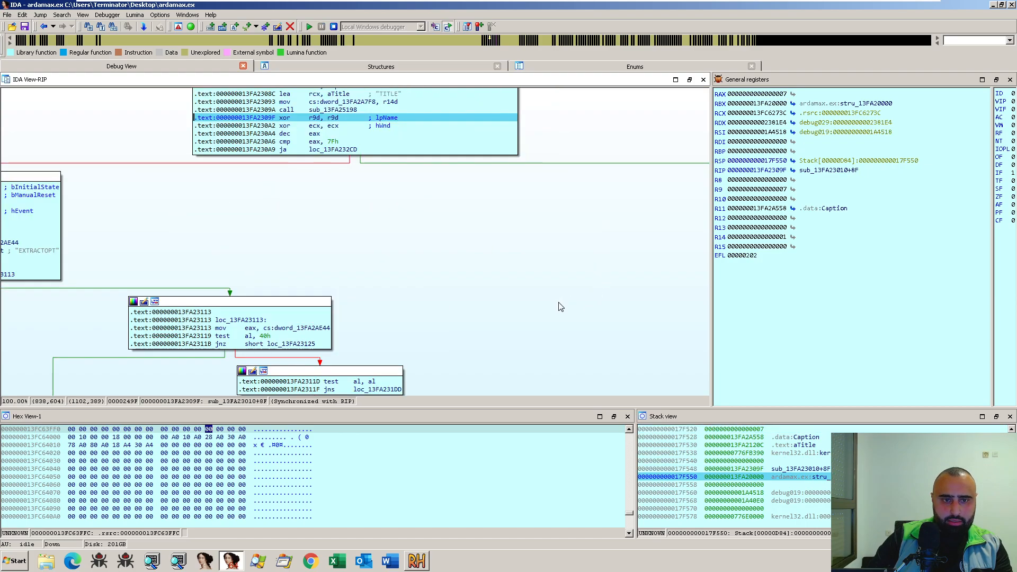
- Step over the title length check in sub_13FA23010, stopping on ja loc_13FA232CD at 13FA230A9
key("F8")
left_click_drag(489, 256, 499, 281)
scroll(510, 312, "up", 10)
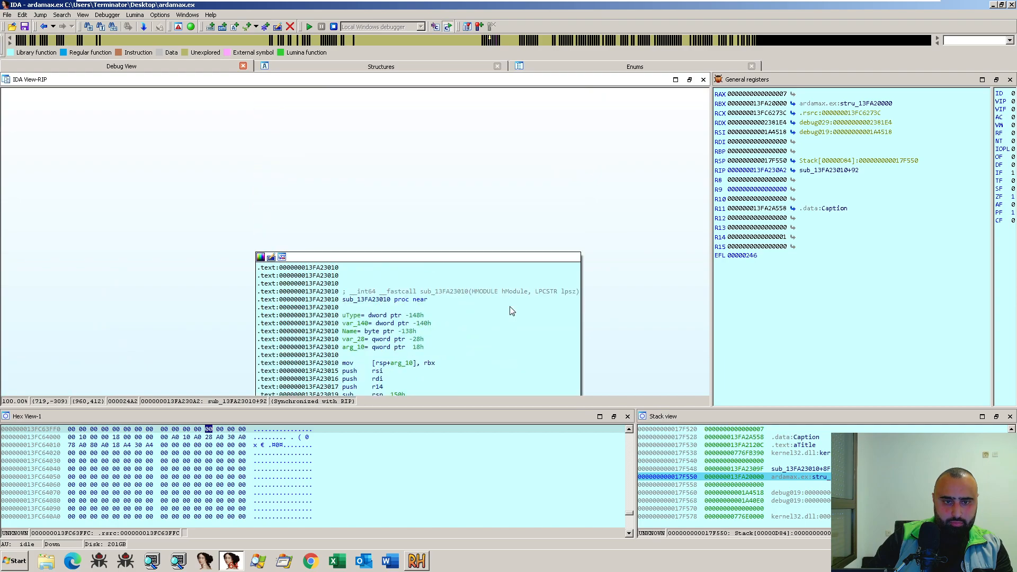
scroll(509, 302, "down", 10)
key("F8")
key("F8")
key("F8")
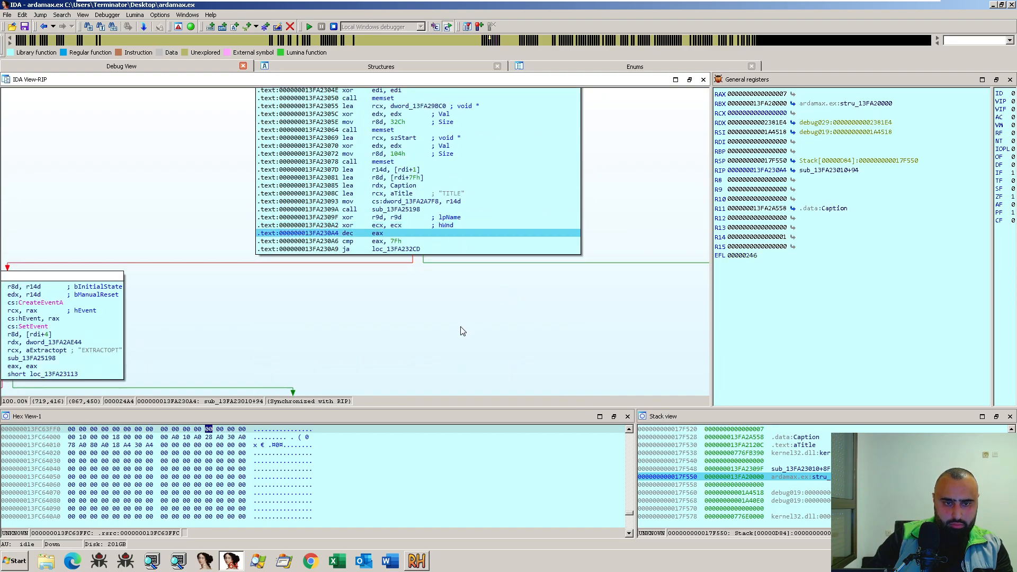
left_click_drag(449, 334, 662, 232)
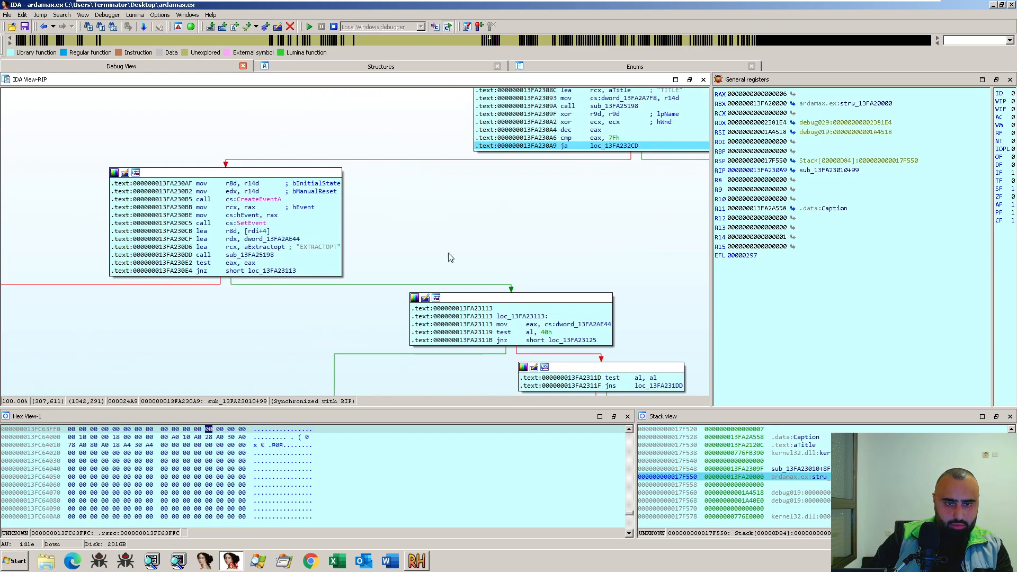
- Step into the block at 13FA230AF and over CreateEventA, stopping on mov cs:hEvent, rax at 13FA230BE
left_click_drag(427, 251, 479, 221)
key("F8")
key("F8")
key("F8")
key("F8")
key("F8")
key("F8")
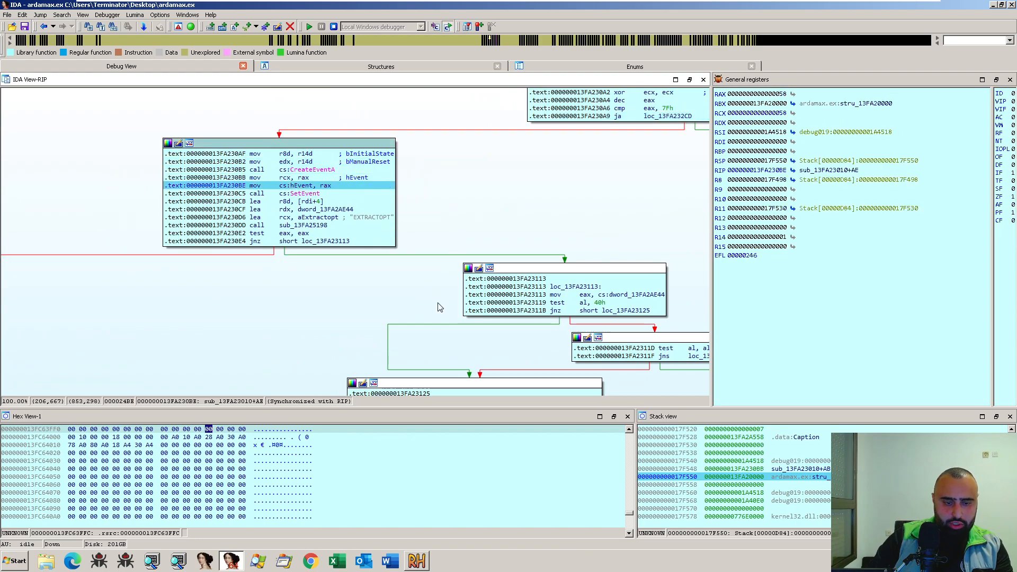
- Check the EXTRACTOPT resource in Resource Hacker, return to IDA and step over SetEvent, stopping on call sub_13FA25198 at 13FA230DD
left_click(416, 561)
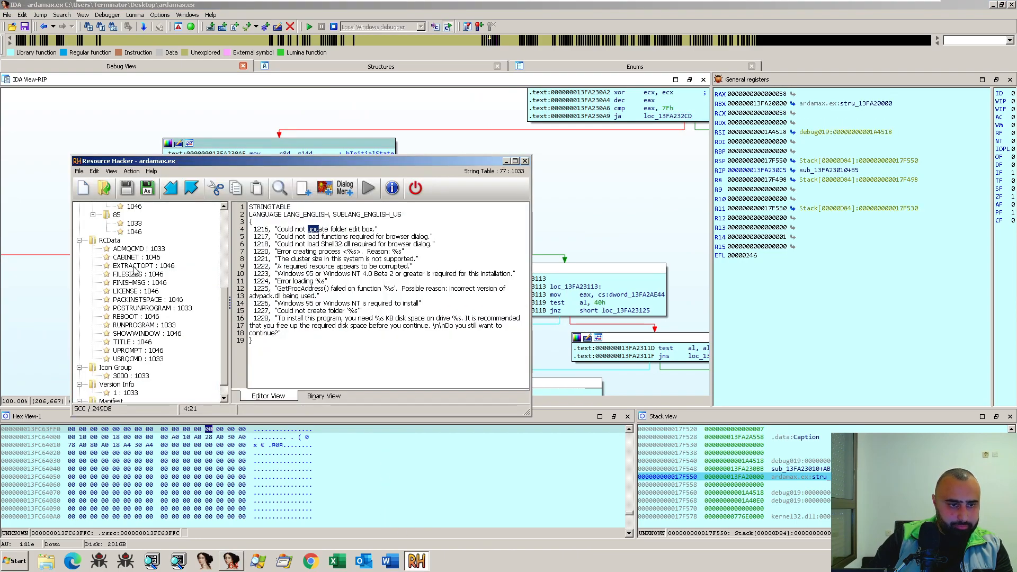
left_click(585, 224)
key("F8")
- Step into sub_13FA25198 and rename the function Resource_Extraction_here
key("F8")
key("F8")
key("F8")
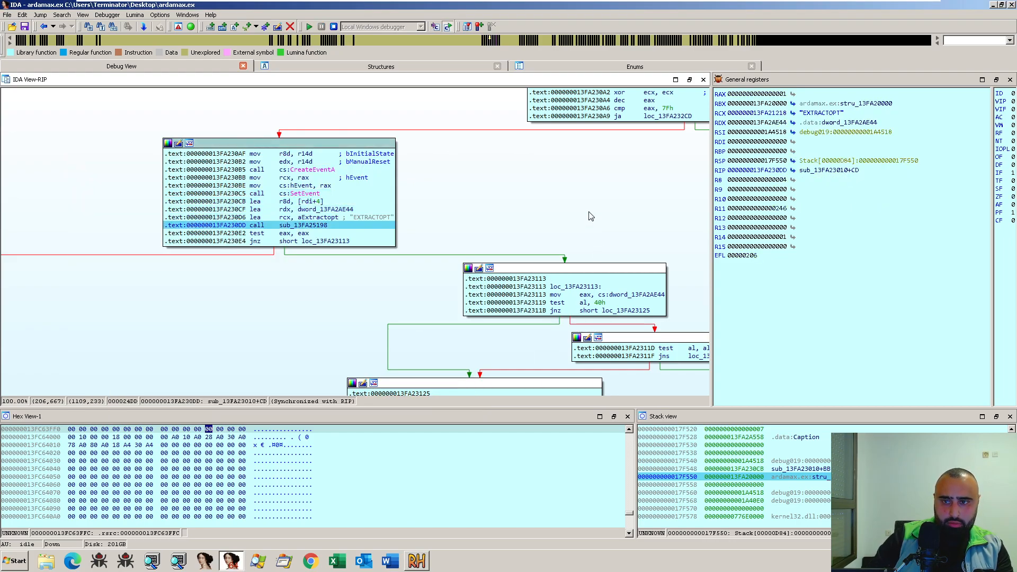
key("F7")
key("F8")
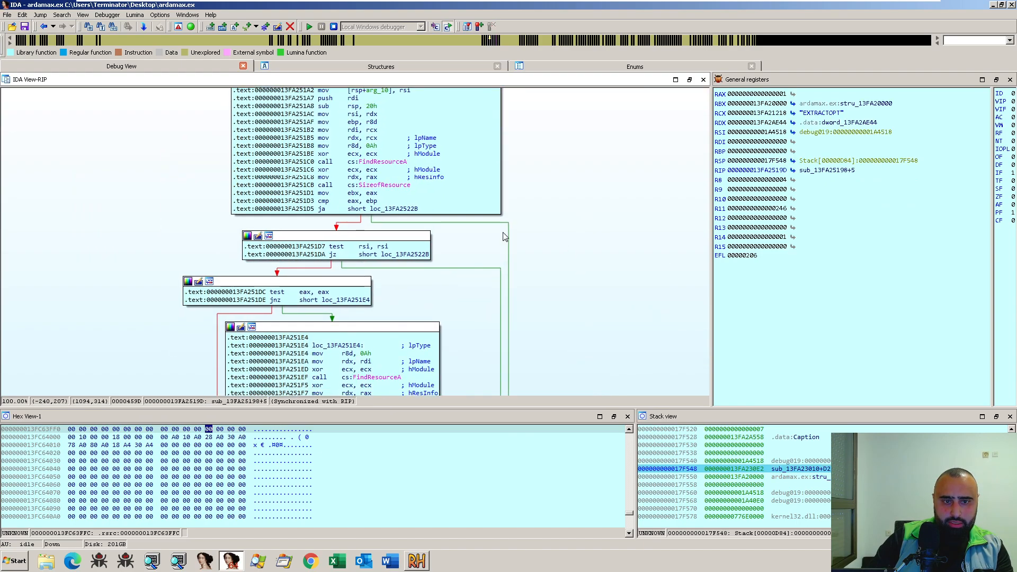
scroll(384, 187, "up", 3)
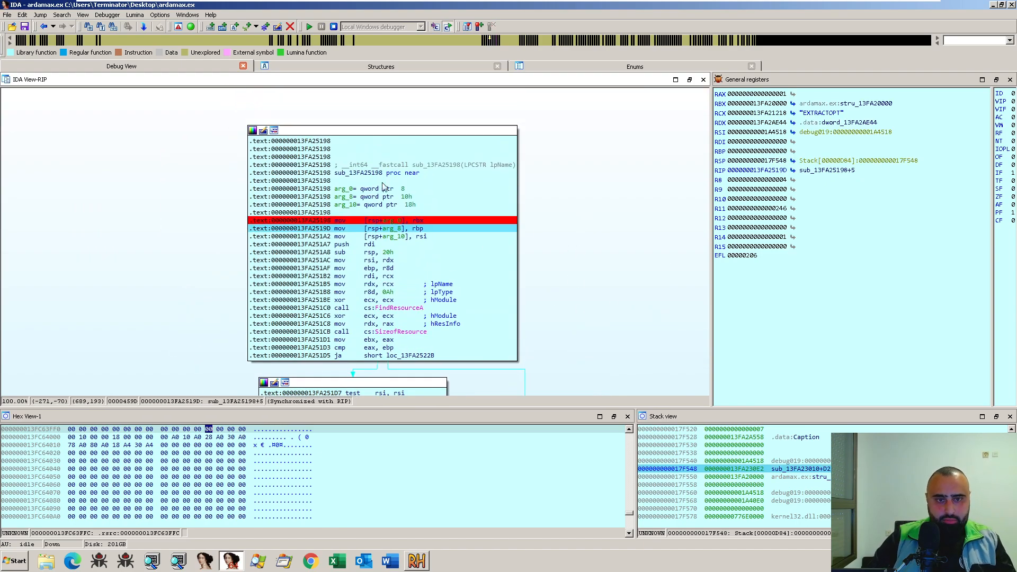
left_click(349, 173)
type("n")
type("Resource_Extraction")
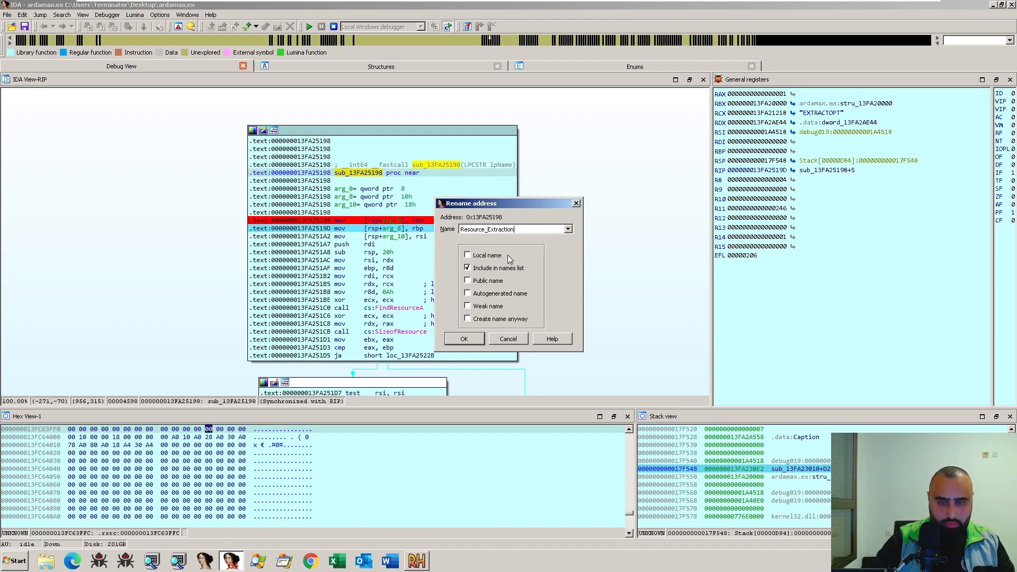
type("_here")
key("Return")
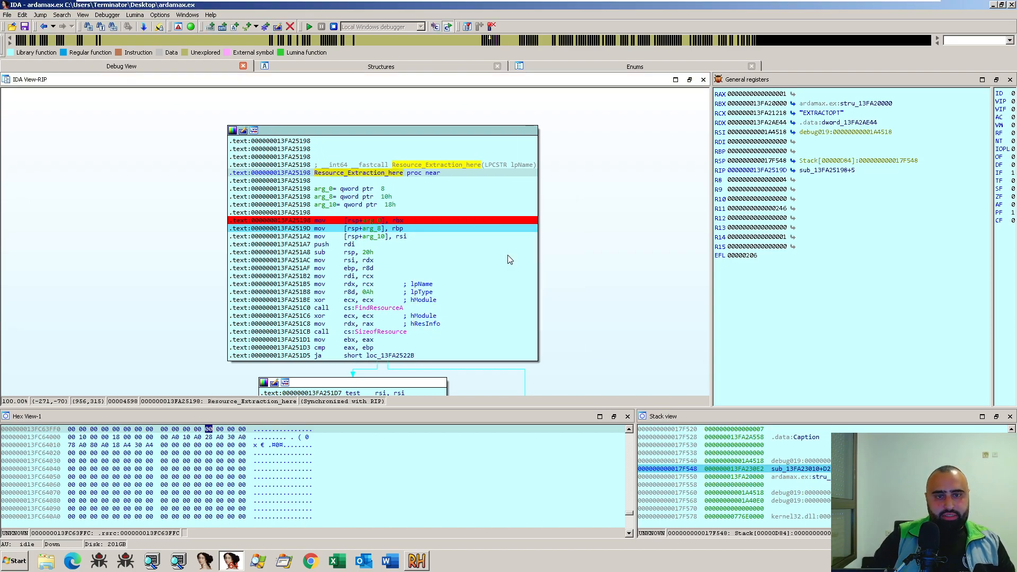
- List the cross-references to Resource_Extraction_here and highlight its lpName argument
key("x")
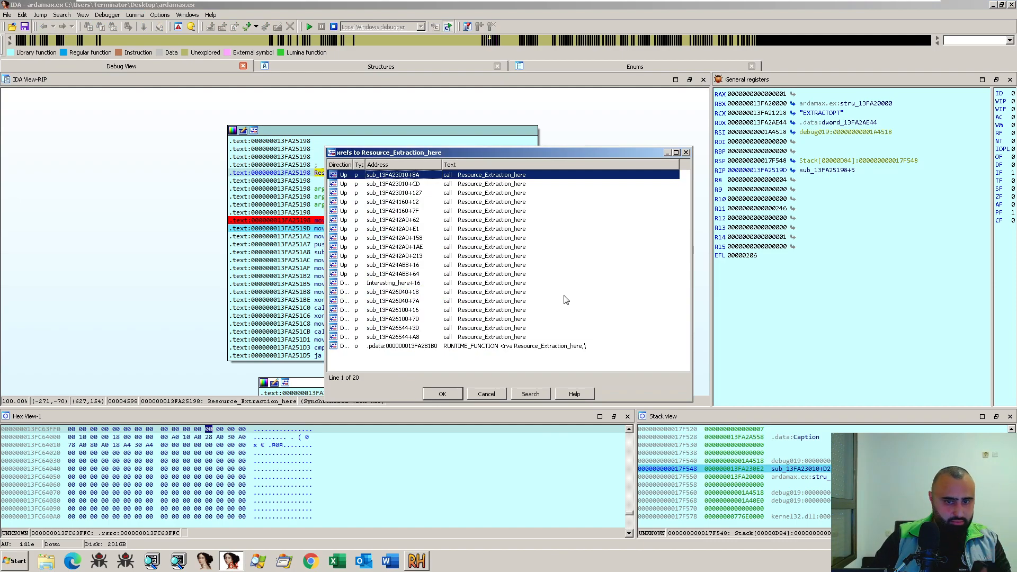
left_click(687, 153)
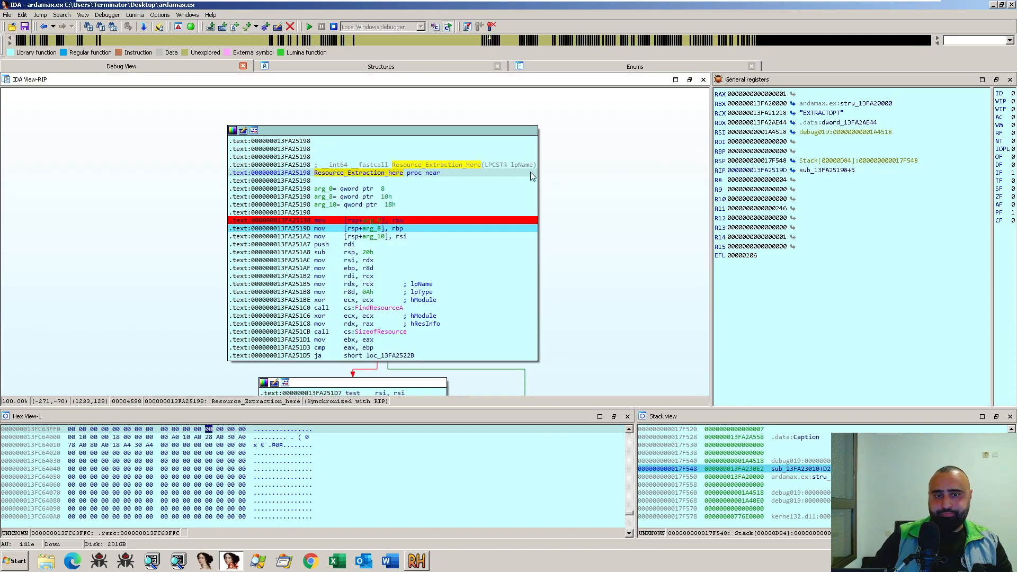
left_click(518, 164)
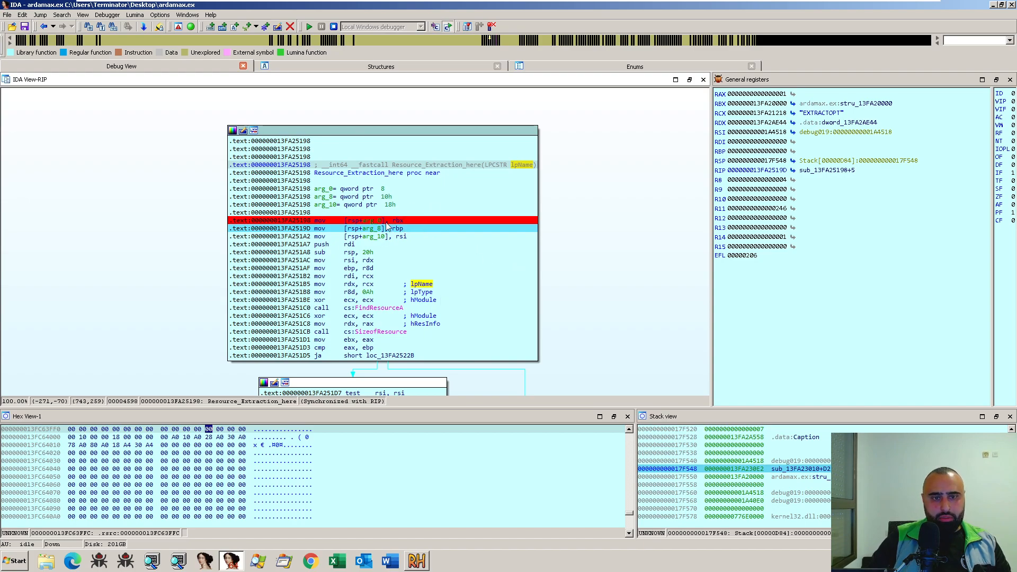
- Remove the breakpoint at 13FA25198 and run until Resource_Extraction_here returns to its caller
left_click(366, 221)
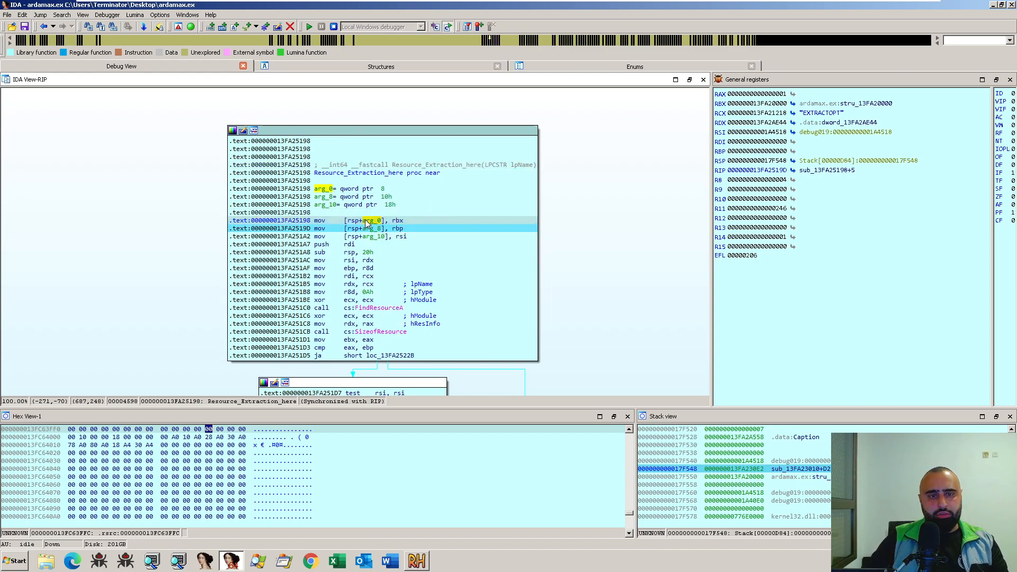
left_click(108, 15)
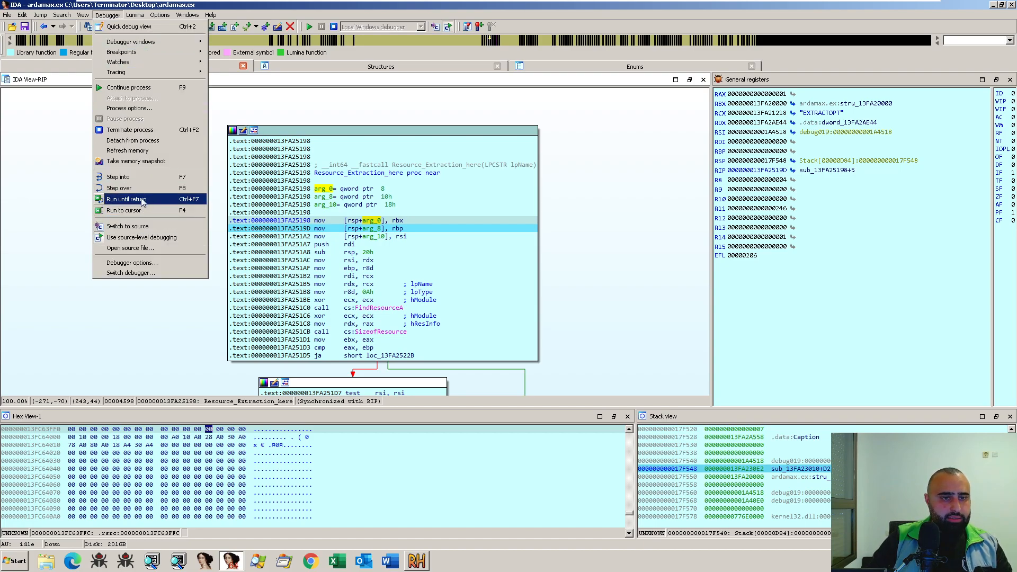
left_click(196, 205)
- Step from test eax, eax at 13FA230E2 through loc_13FA23113, stopping on jns loc_13FA231DD at 13FA2311F
left_click_drag(354, 277, 253, 196)
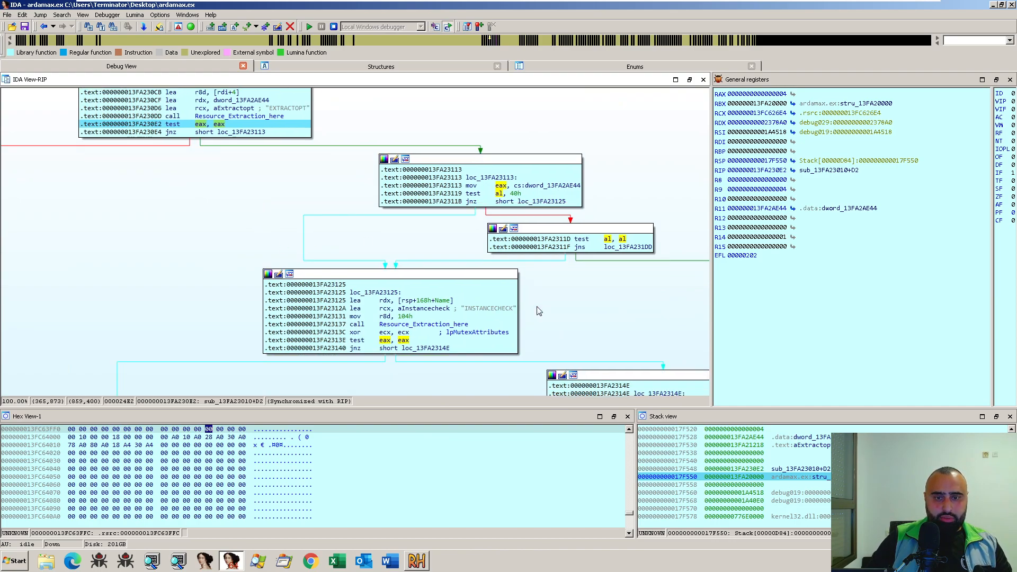
left_click_drag(615, 330, 591, 291)
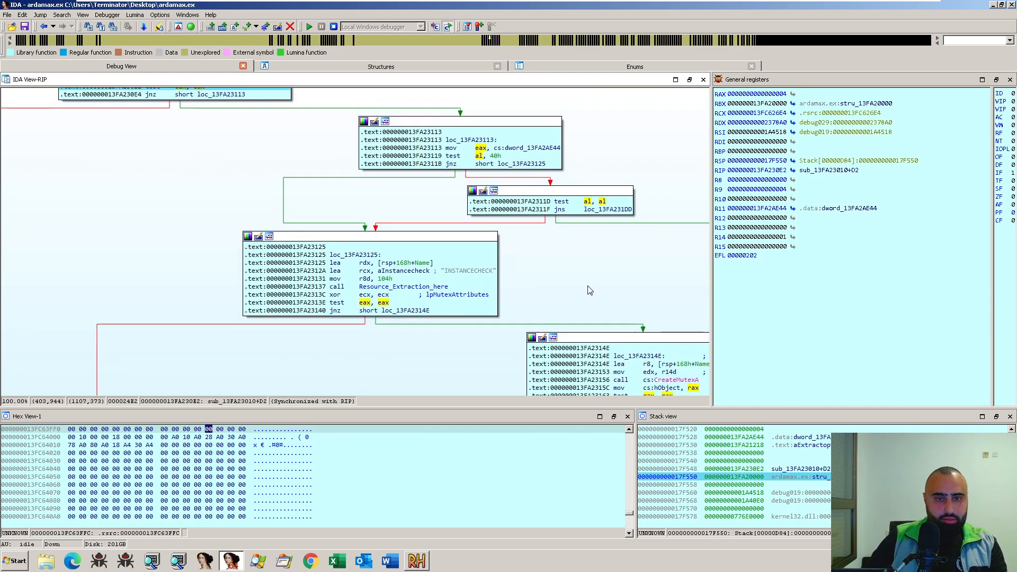
key("F8")
key("F8")
key("F8")
key("F8")
key("F8")
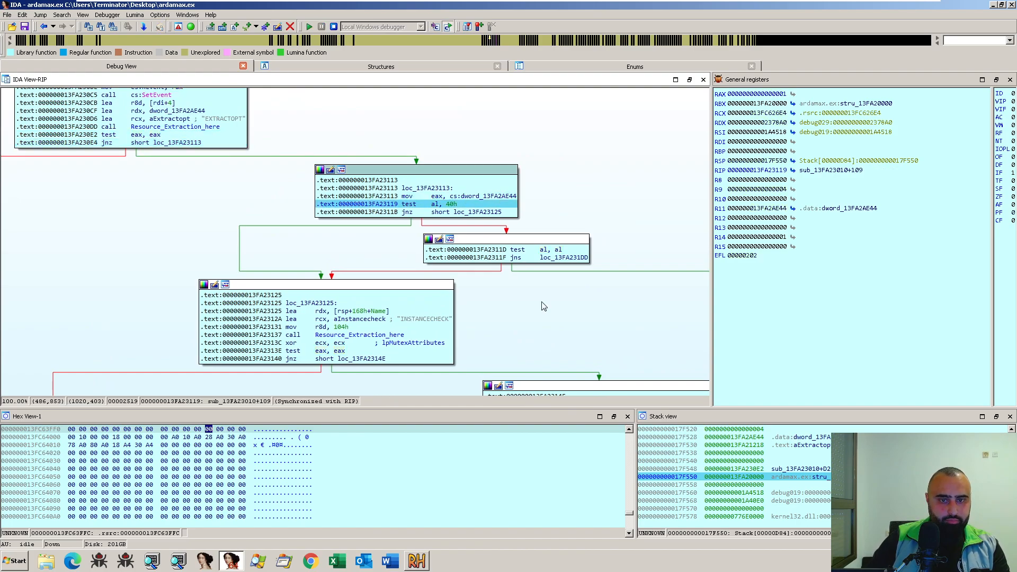
left_click_drag(543, 304, 554, 275)
key("F8")
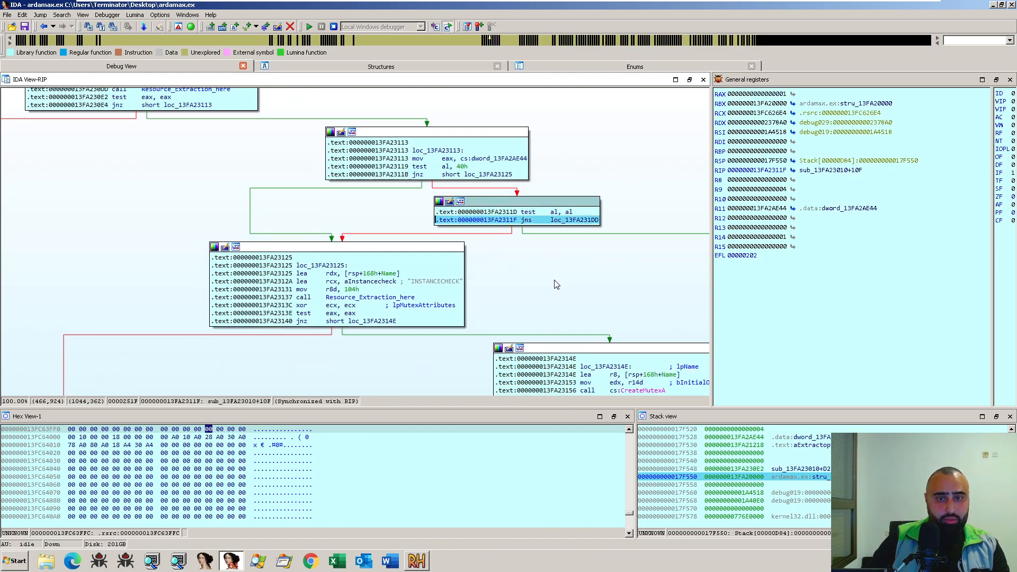
- Examine the INSTANCECHECK, CreateMutexA and GetLastError blocks that the jump at 13FA2311F can skip
left_click_drag(600, 315, 423, 228)
left_click_drag(659, 264, 620, 225)
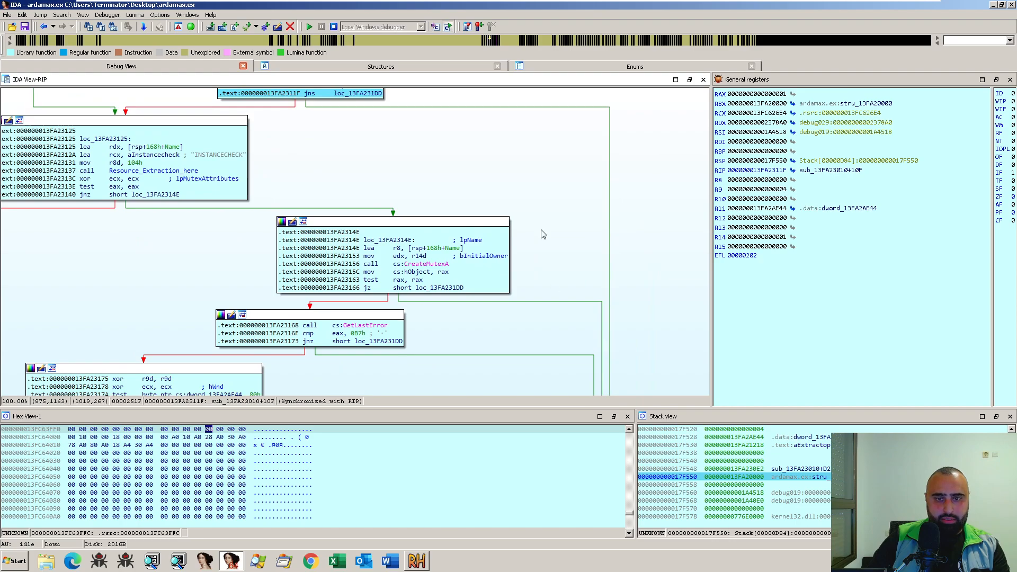
left_click_drag(574, 308, 543, 219)
left_click_drag(607, 318, 579, 184)
left_click_drag(605, 305, 585, 377)
left_click_drag(543, 331, 604, 373)
left_click_drag(201, 186, 291, 345)
left_click_drag(216, 257, 179, 218)
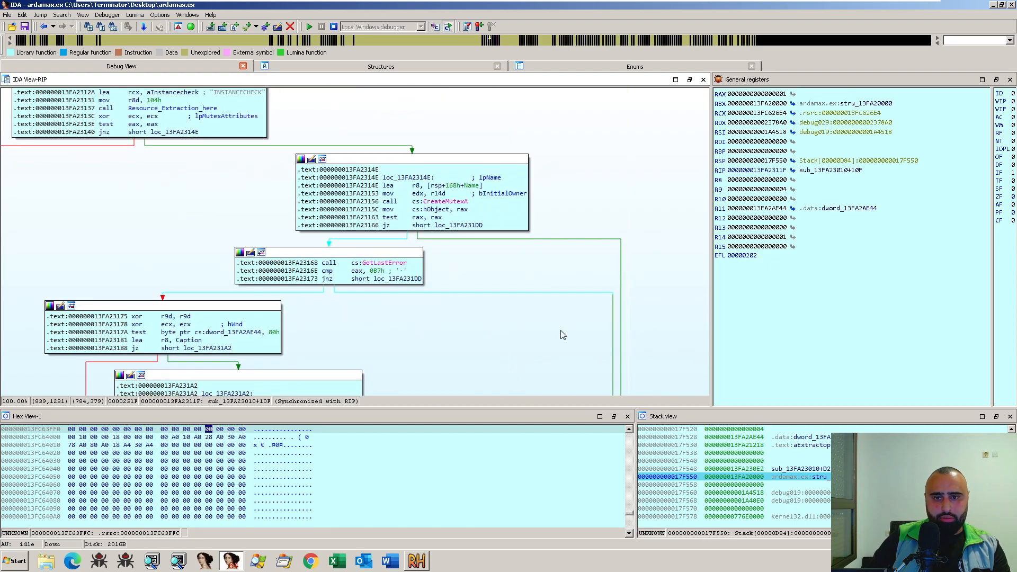
left_click_drag(572, 341, 583, 381)
left_click_drag(411, 159, 432, 318)
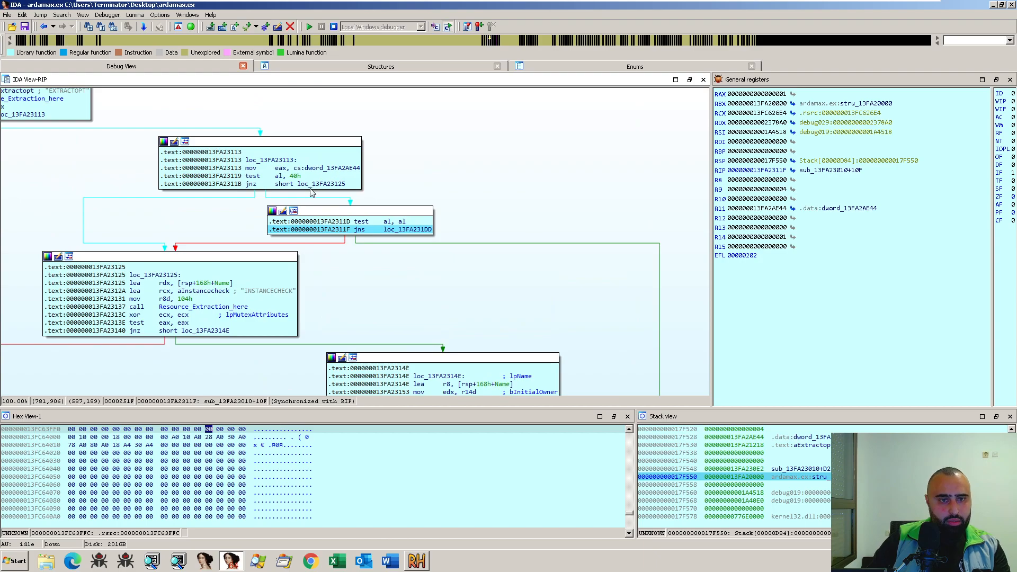
- Step over the jump into loc_13FA231DD, stopping on call sub_13FA26F14 at 13FA231E6
left_click_drag(597, 380, 403, 228)
key("F8")
key("F8")
key("F8")
key("F8")
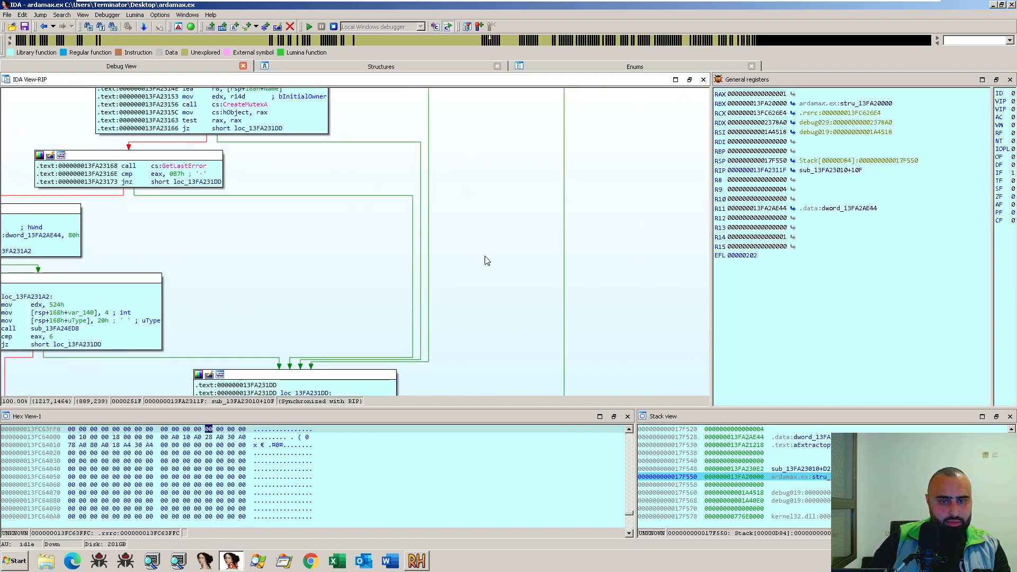
left_click(391, 261)
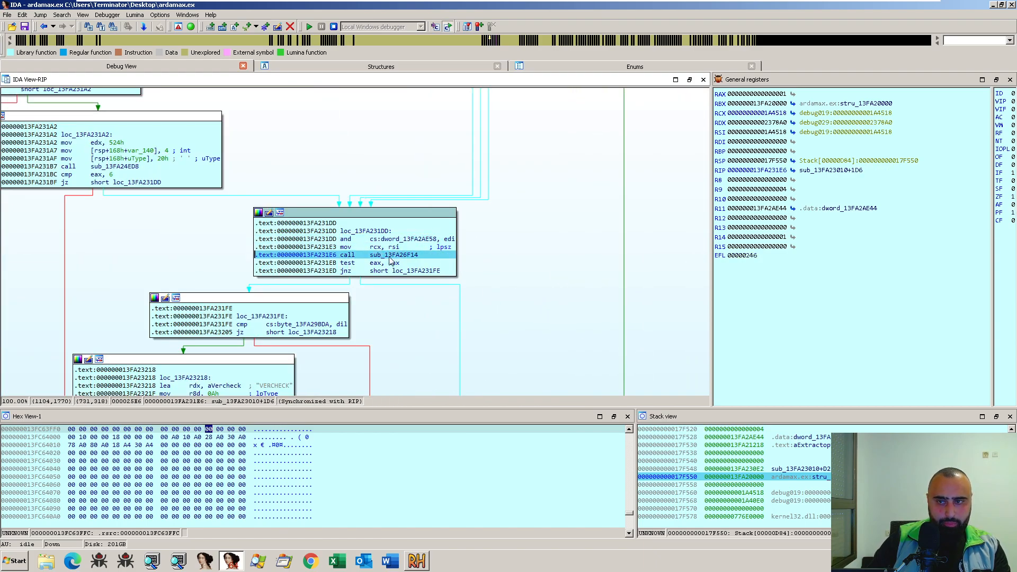
- Open sub_13FA26F14 without executing it and examine the overall layout of its graph
double_click(395, 256)
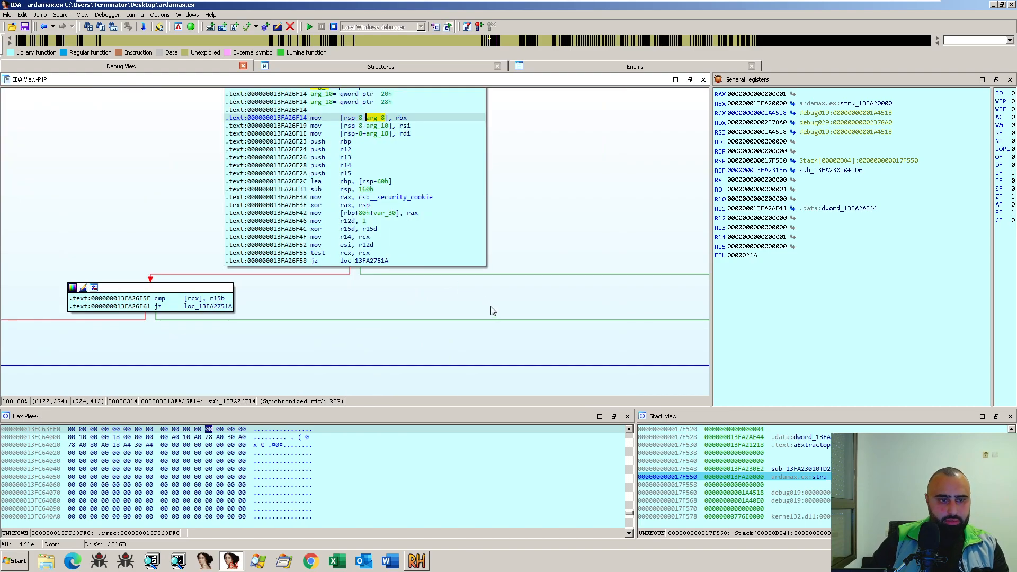
scroll(493, 311, "down", 5)
scroll(491, 312, "down", 5, "ctrl")
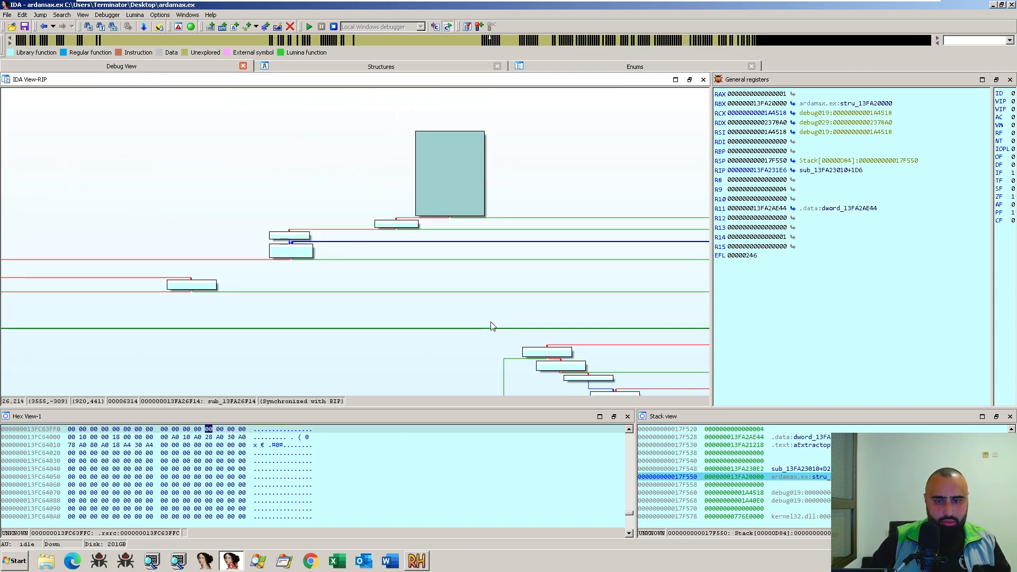
scroll(418, 271, "up", 3, "ctrl")
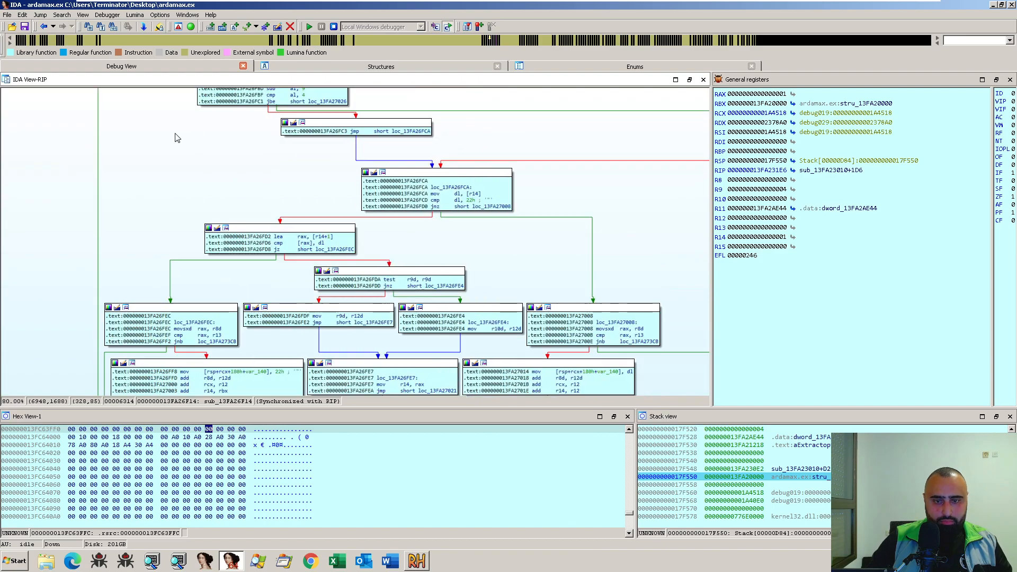
scroll(197, 186, "down", 3)
scroll(217, 237, "down", 6)
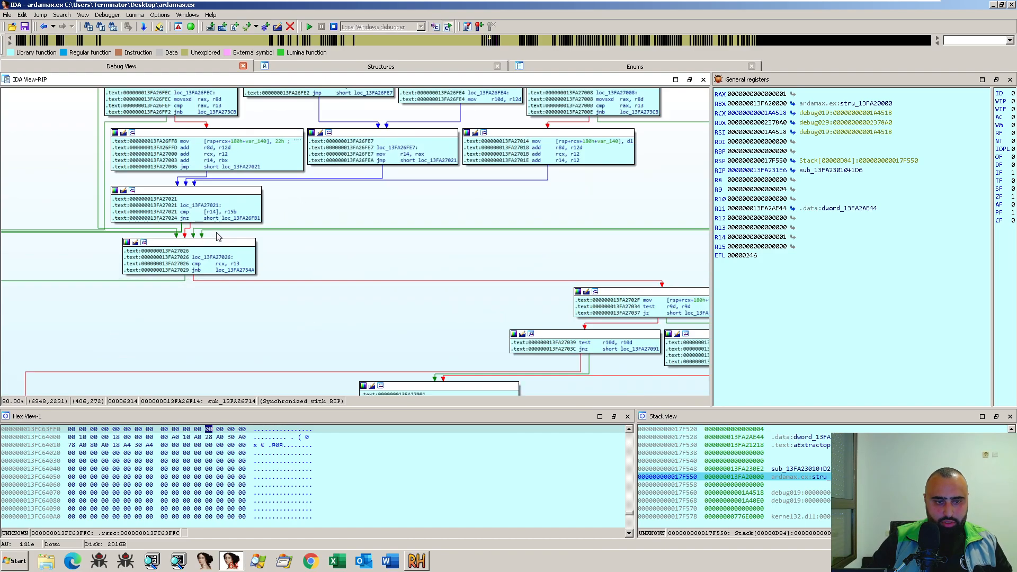
left_click_drag(344, 297, 463, 262)
left_click_drag(388, 281, 506, 298)
scroll(506, 300, "down", 10, "ctrl")
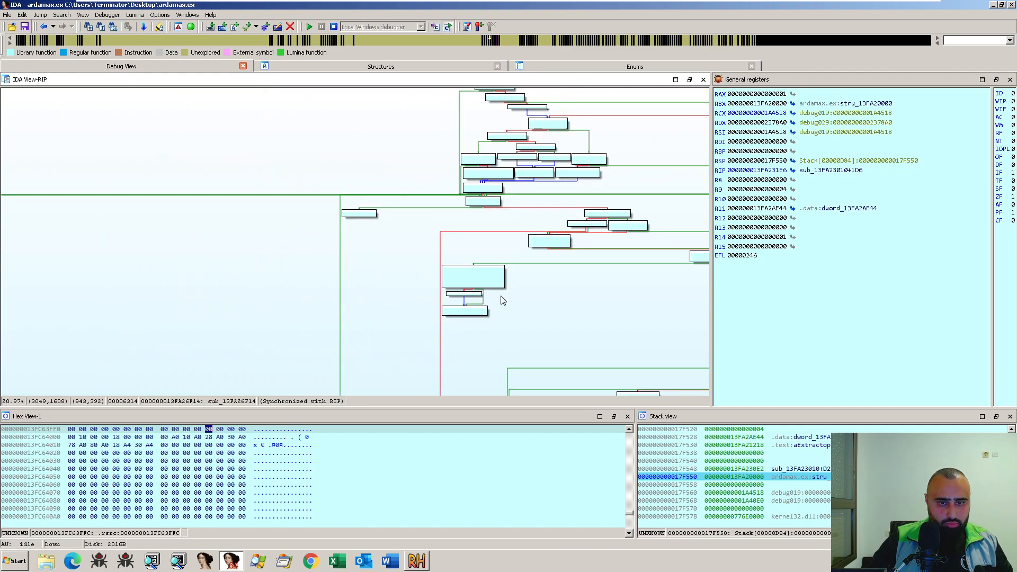
left_click_drag(416, 356, 303, 271)
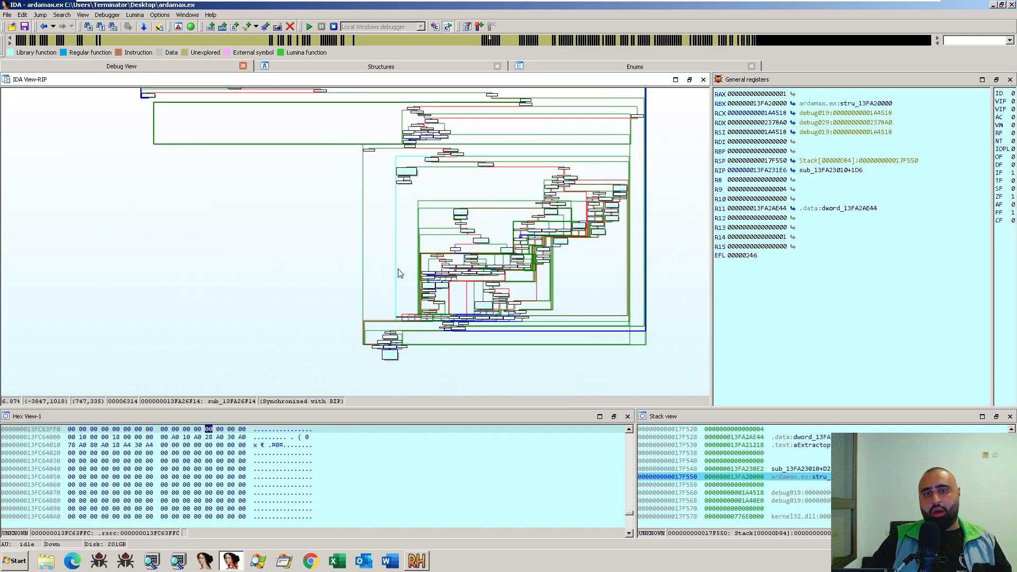
left_click_drag(555, 328, 534, 335)
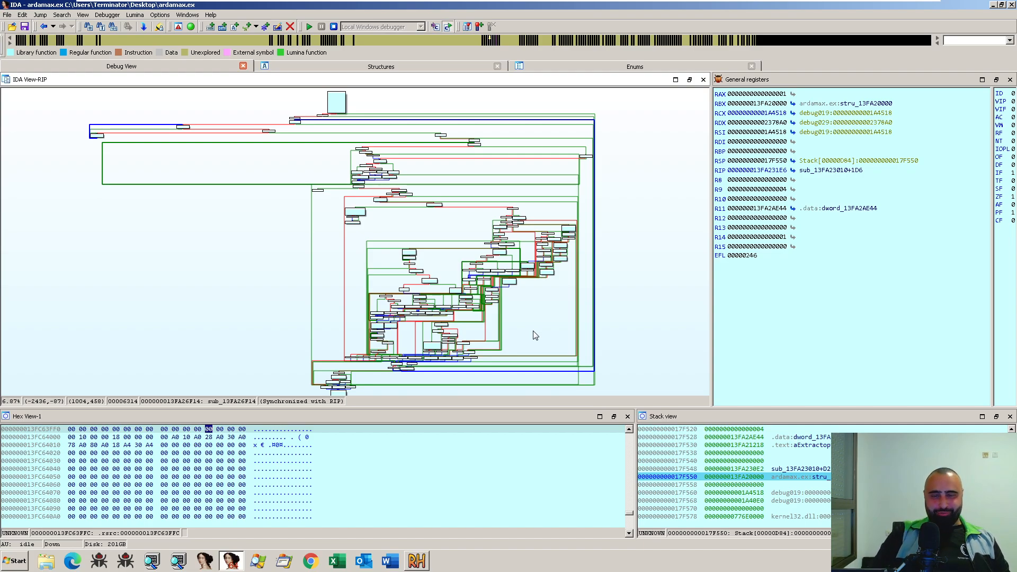
- Examine the lower blocks of sub_13FA26F14, locating the RegServer string comparison at 13FA271A6
scroll(536, 336, "up", 8)
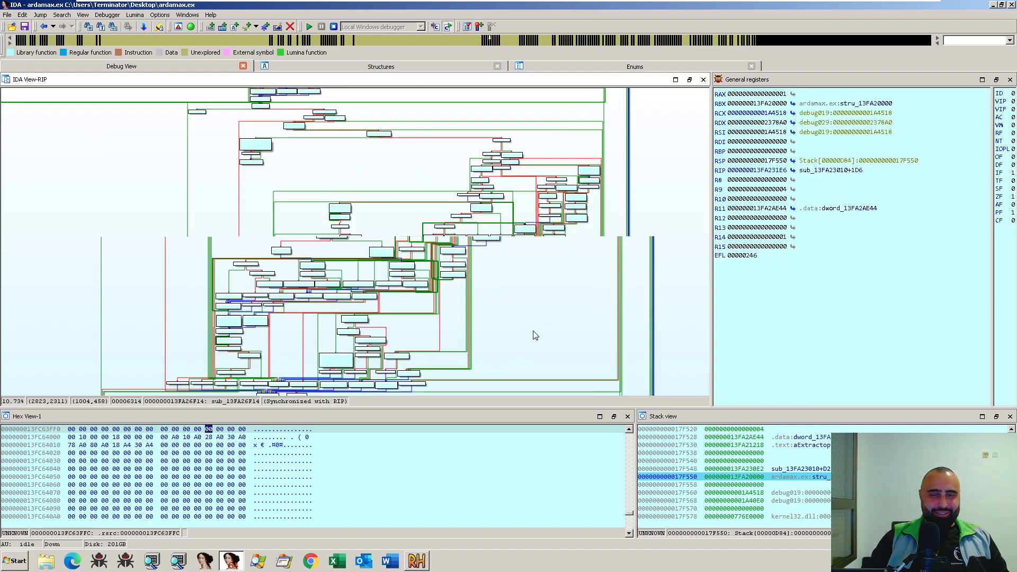
scroll(562, 325, "up", 4)
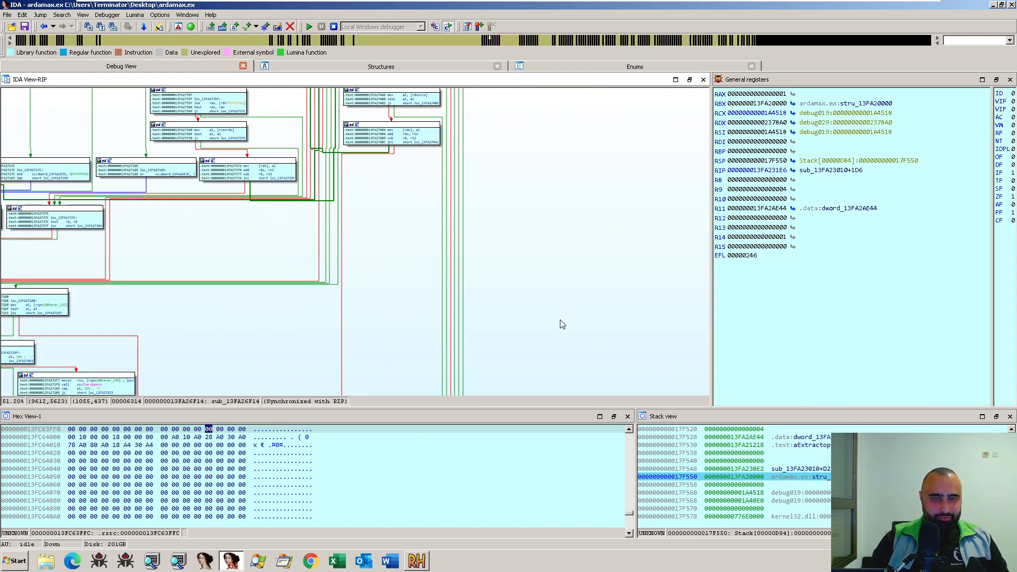
left_click_drag(605, 257, 623, 225)
left_click_drag(482, 315, 552, 272)
left_click_drag(447, 307, 534, 167)
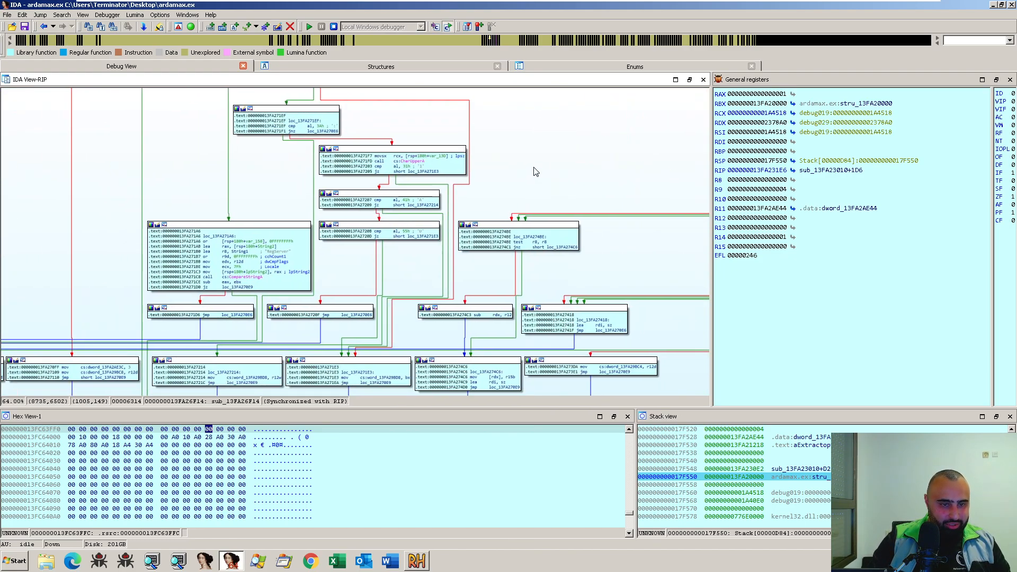
scroll(273, 273, "up", 1)
left_click(274, 246)
left_click_drag(364, 278, 409, 253)
scroll(409, 253, "up", 1)
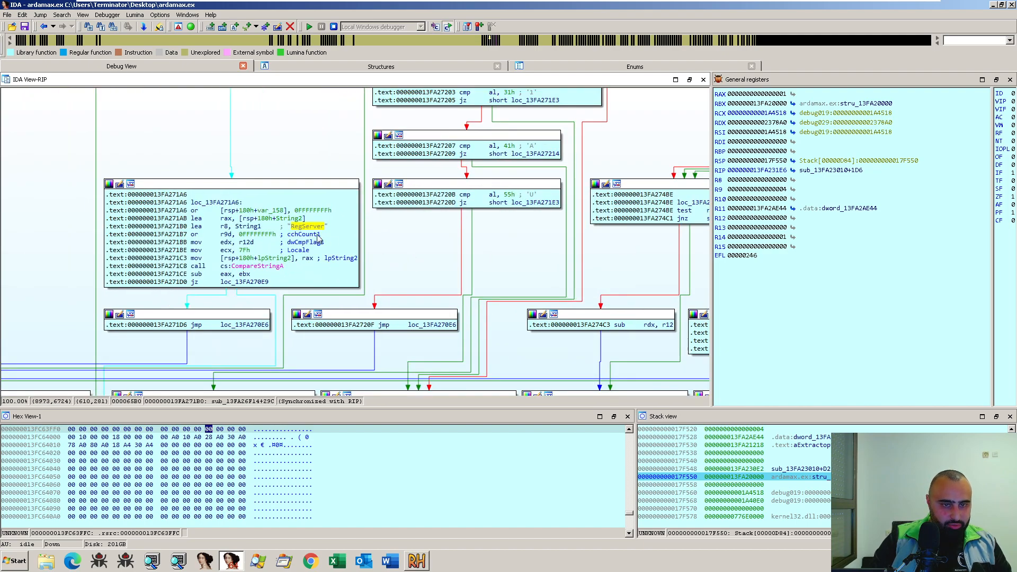
- Open the definition of the RegServer string and read the strings stored above it
double_click(301, 228)
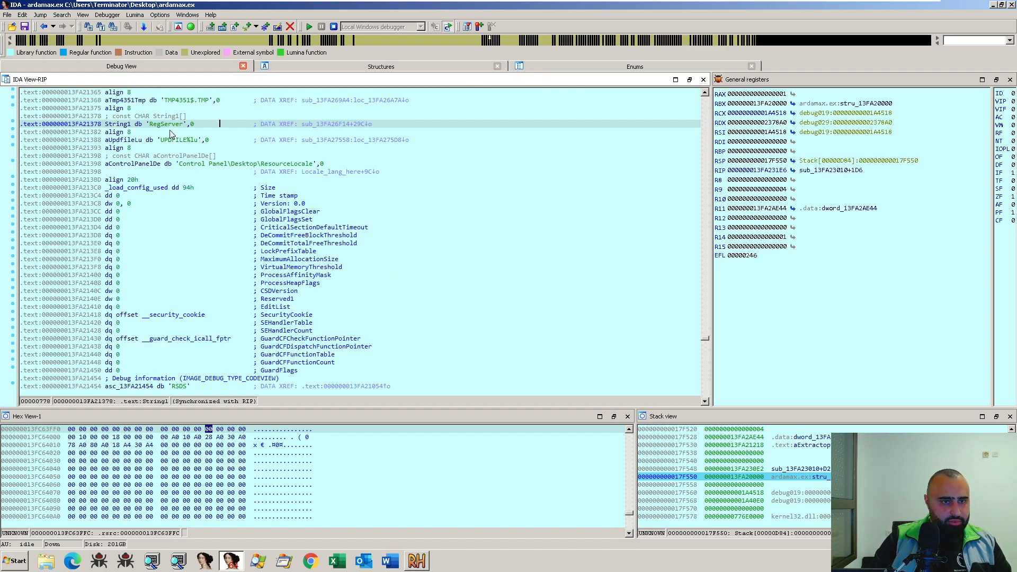
scroll(237, 144, "up", 1)
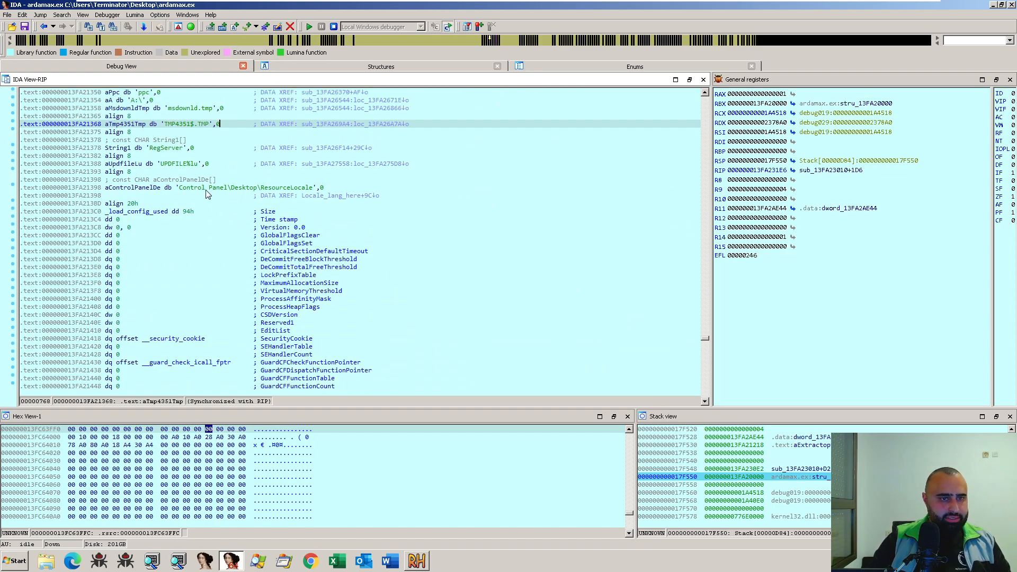
scroll(223, 203, "up", 3)
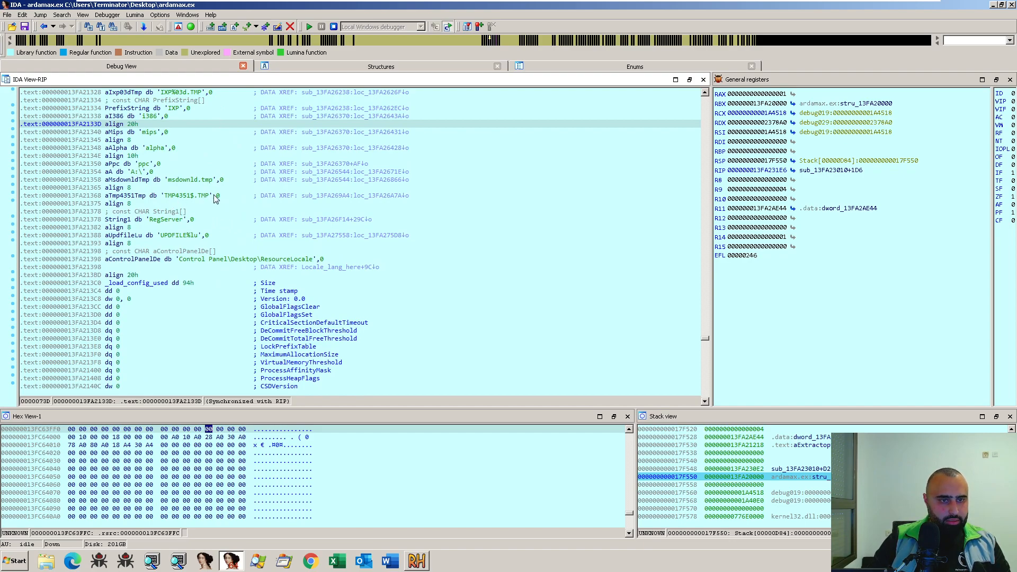
scroll(222, 249, "up", 2)
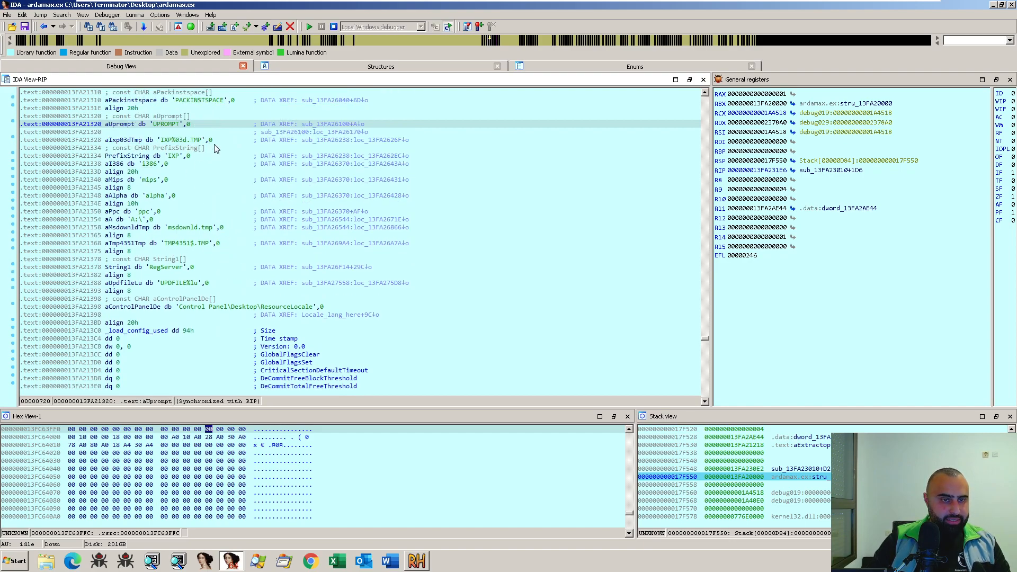
- Read the strings stored around the RegServer definition, including UPDFILE%lu and TMP4351$.TMP, and return to the comparison block at 13FA271A6
scroll(232, 190, "down", 3)
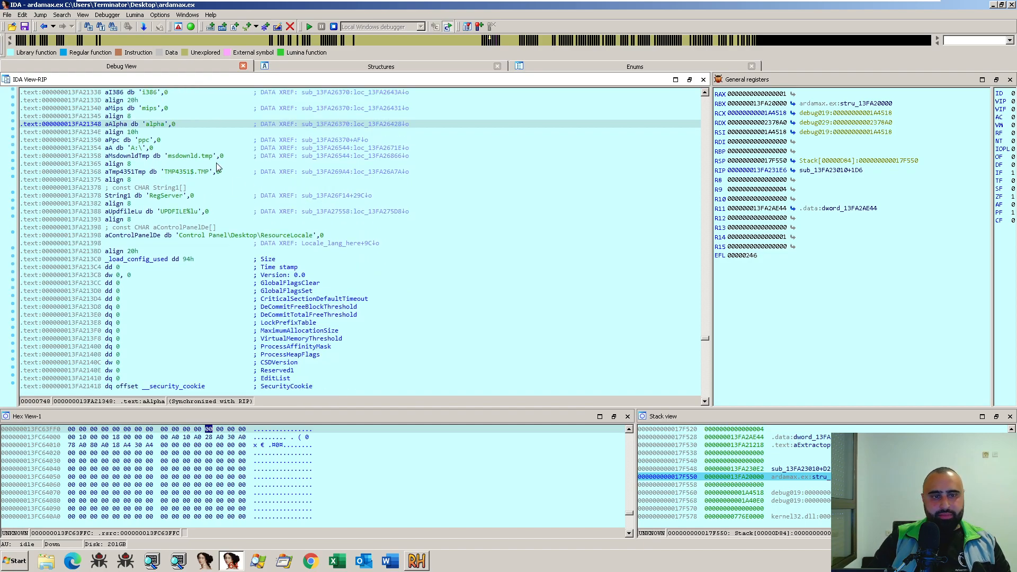
key("Escape")
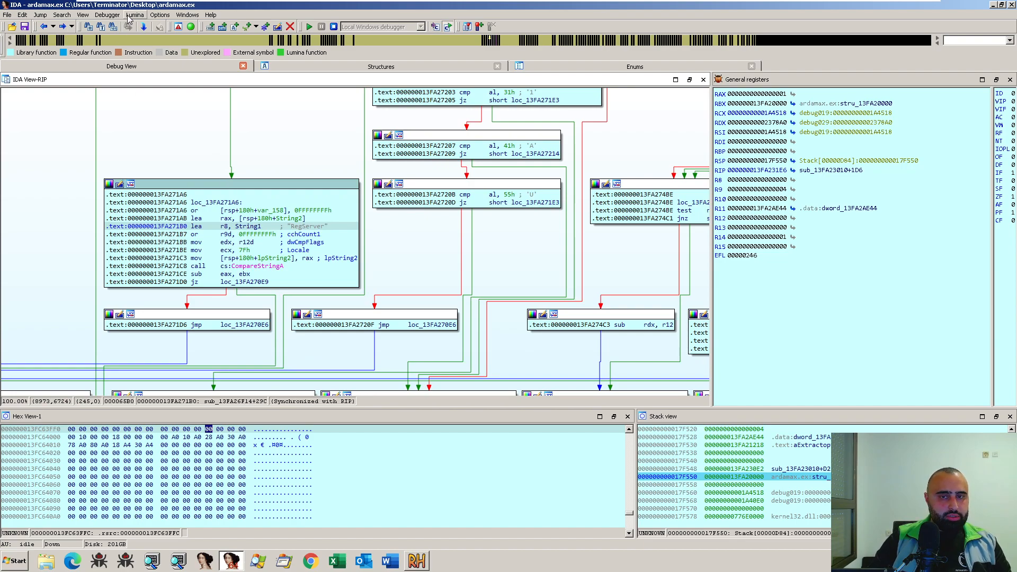
double_click(300, 227)
scroll(219, 183, "up", 3)
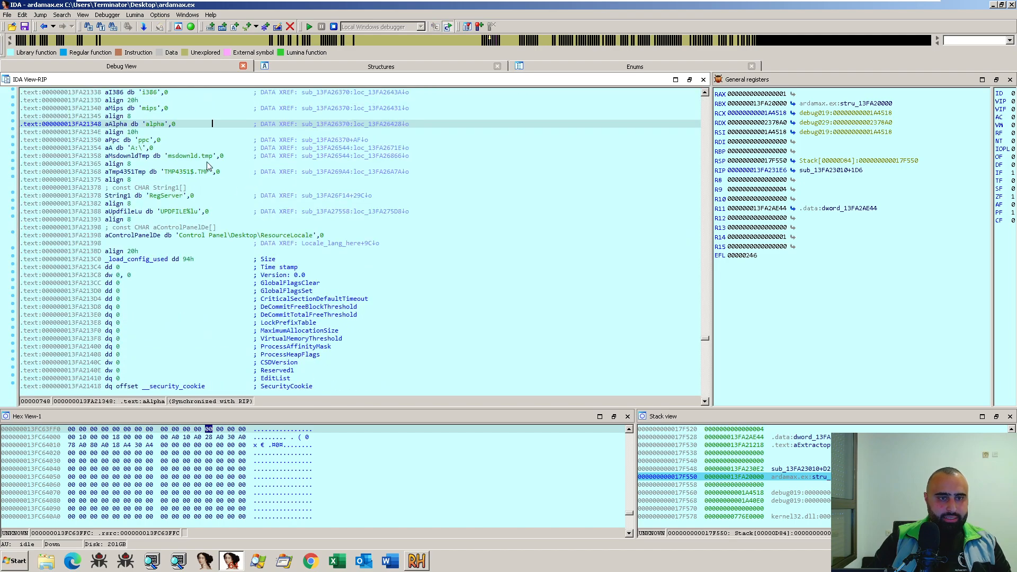
left_click(205, 171)
left_click(261, 212)
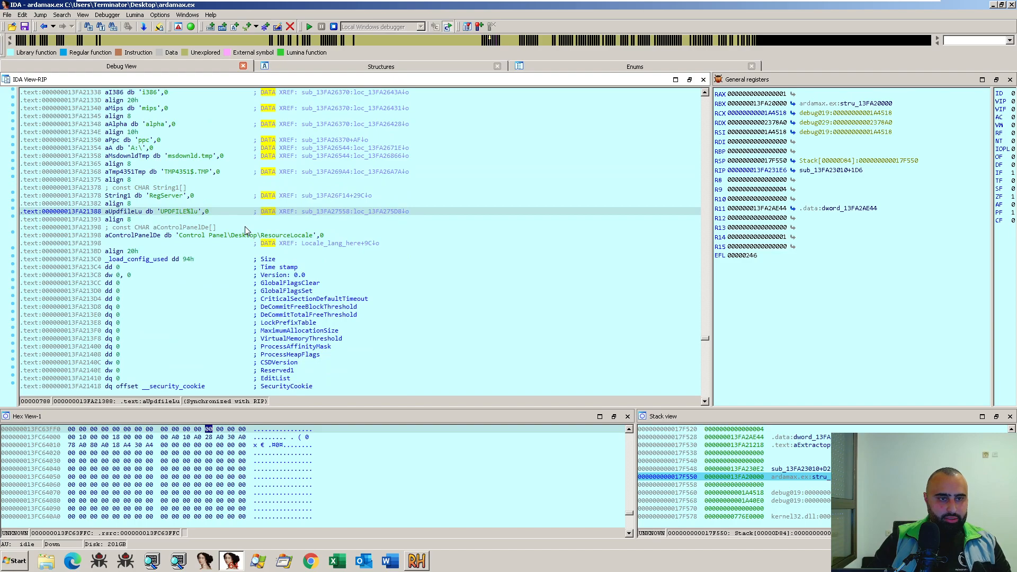
key("Escape")
- Open the list of imported functions and filter it by "temp"
left_click(135, 15)
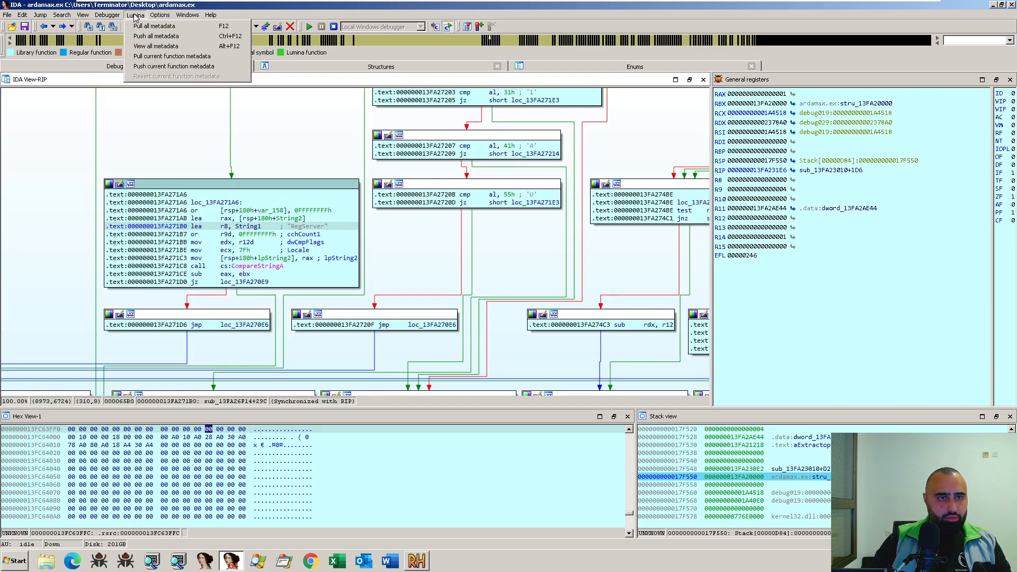
mouse_move(82, 20)
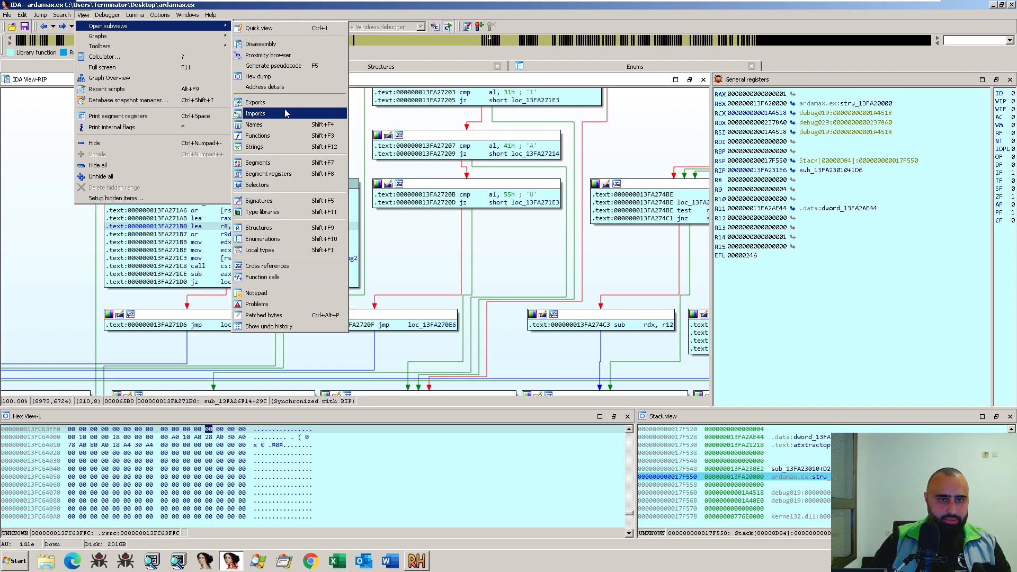
left_click(287, 113)
left_click(259, 209)
key("ctrl+f")
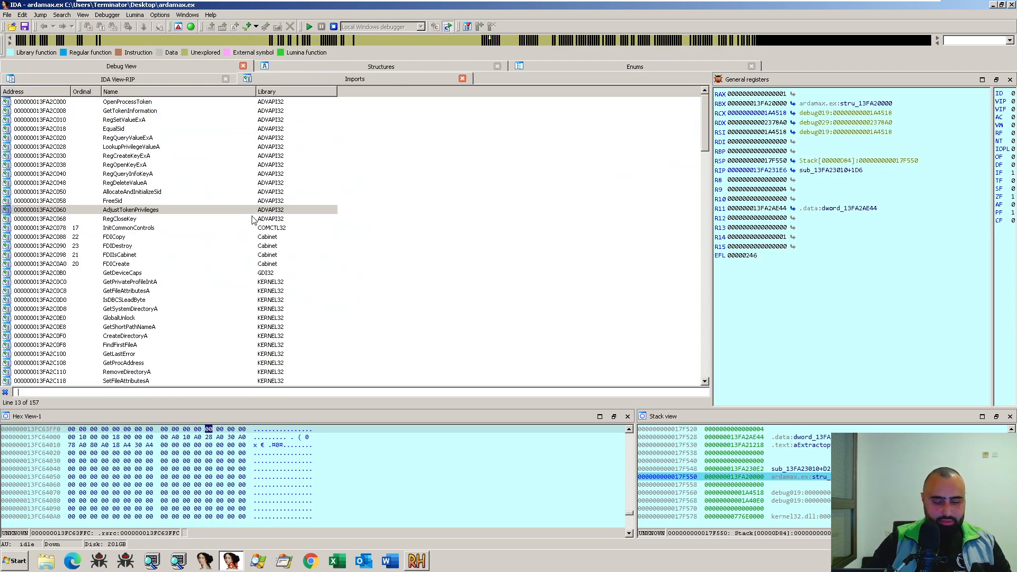
type("temp")
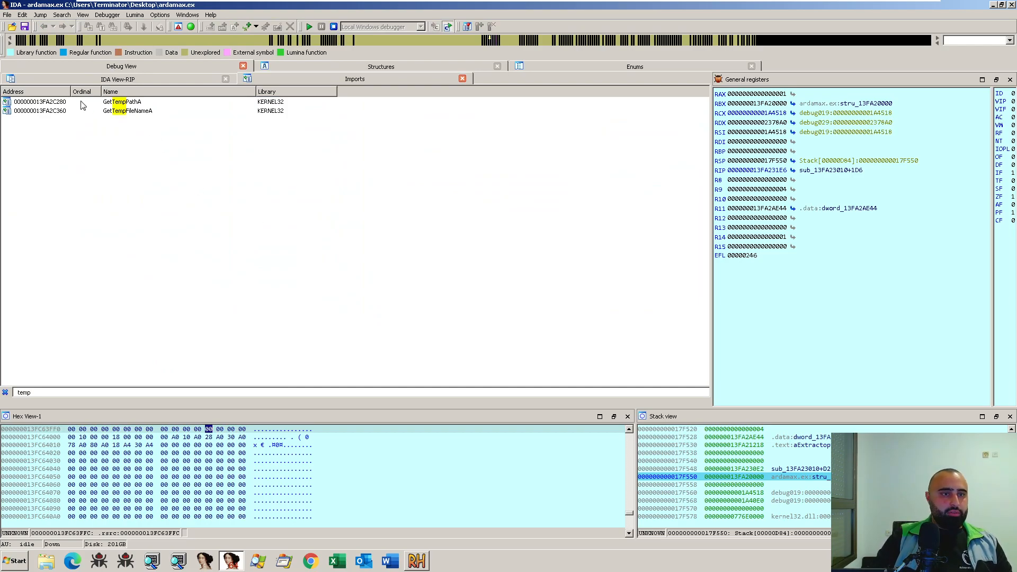
- Open the GetTempPathA import, list its cross-references and follow the first one to the call in sub_13FA24BB0
double_click(134, 103)
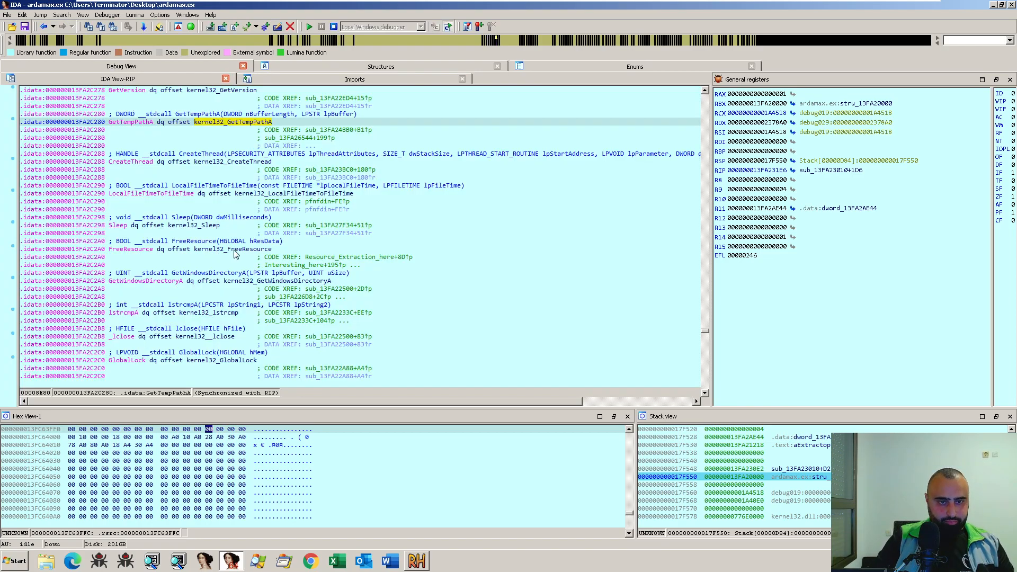
key("x")
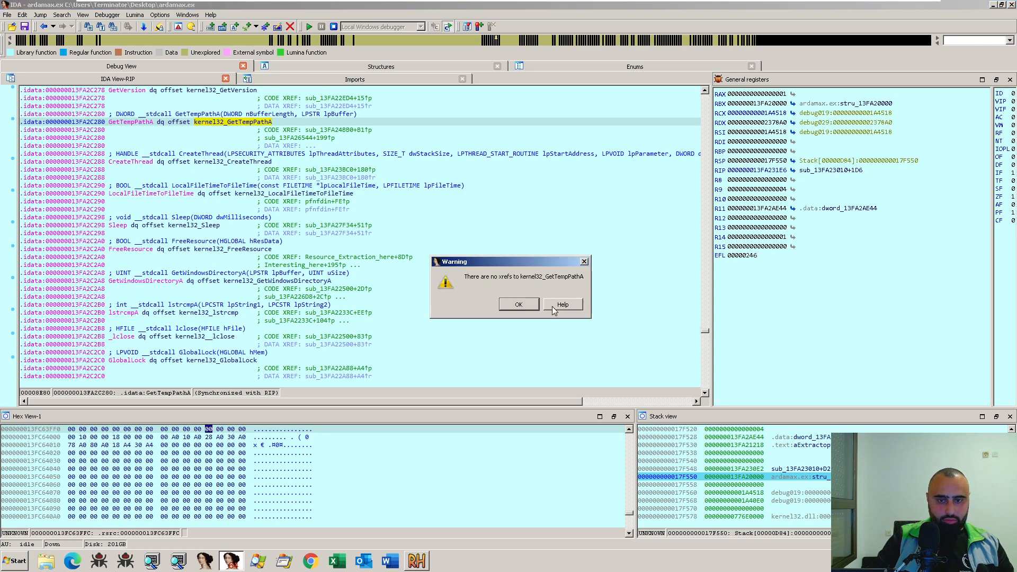
left_click(520, 307)
left_click(135, 124)
key("x")
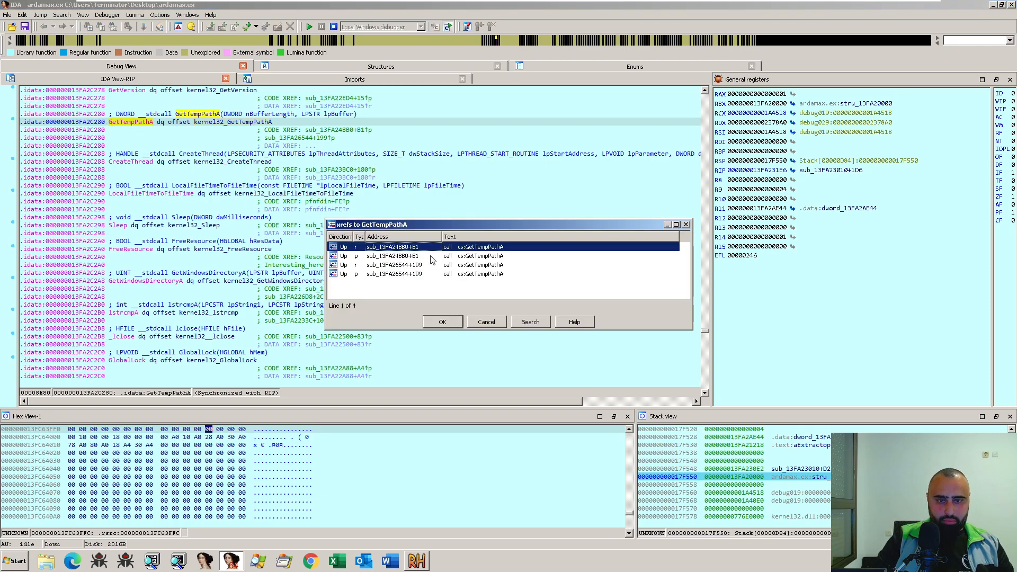
left_click(446, 249)
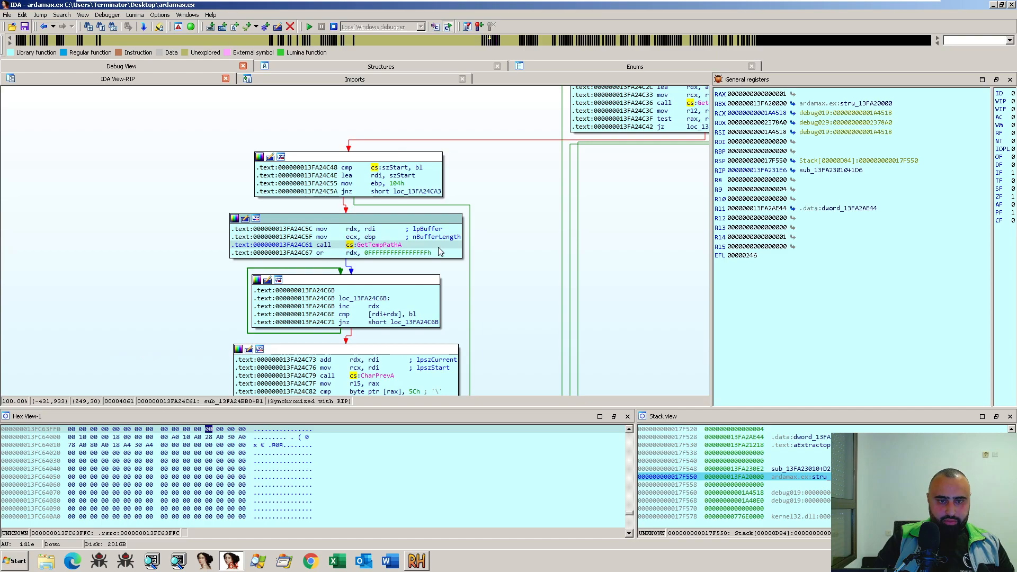
- Recheck the GetTempPathA cross-references and set a breakpoint on the first instruction of sub_13FA24BB0, mov rax, rsp
left_click(687, 225)
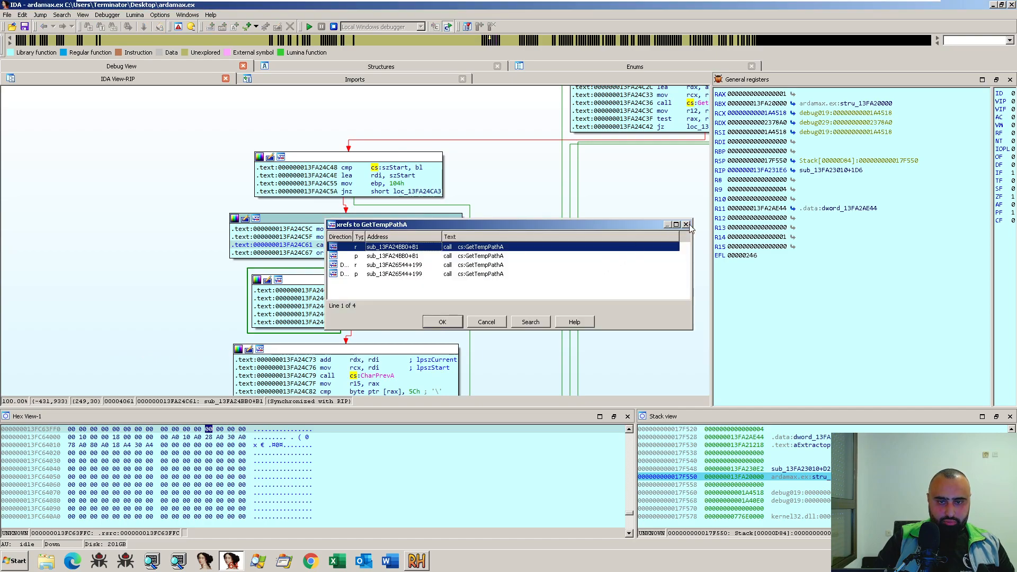
key("x")
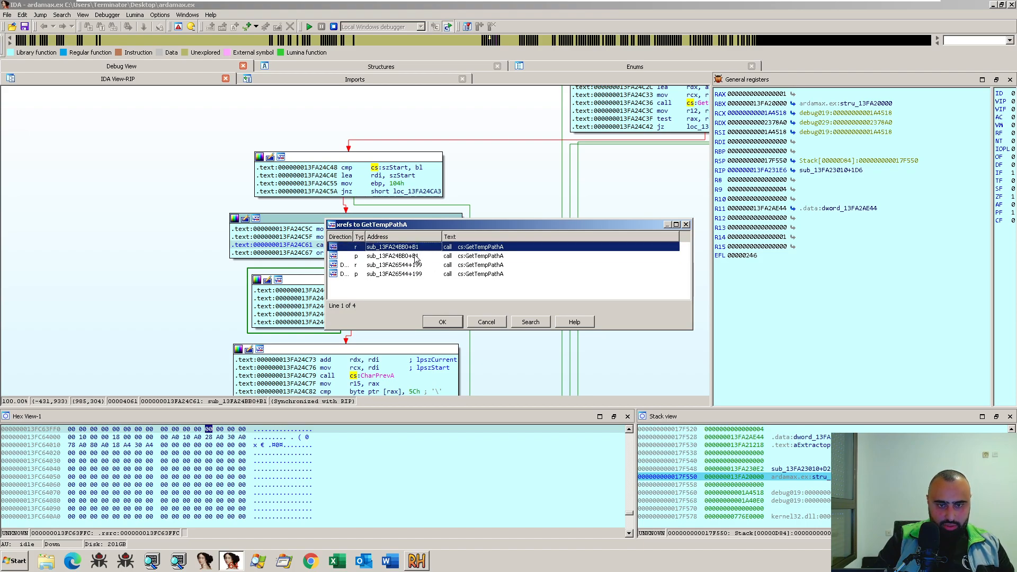
double_click(416, 248)
left_click_drag(638, 238, 536, 277)
scroll(540, 273, "up", 5)
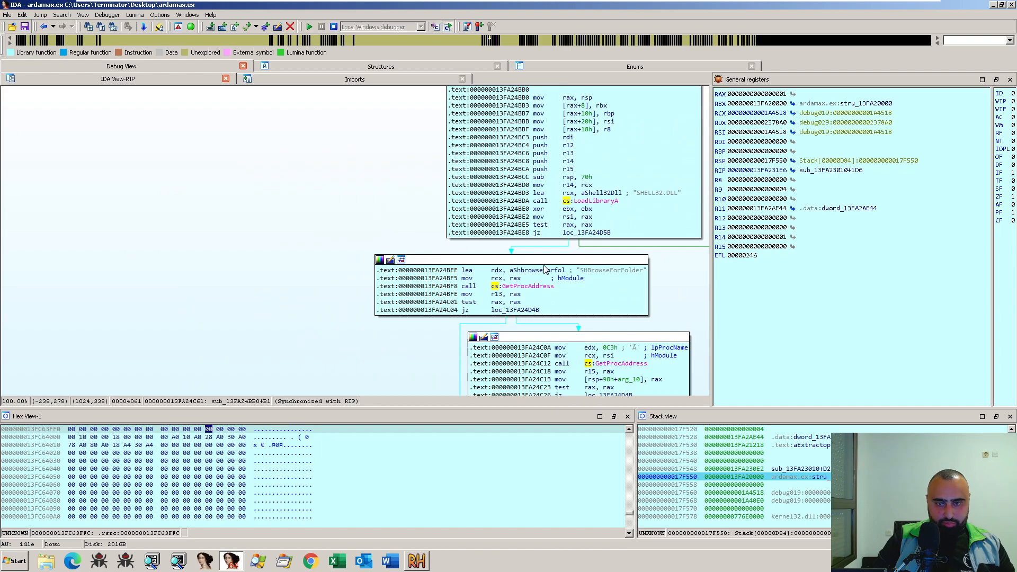
scroll(239, 211, "up", 10)
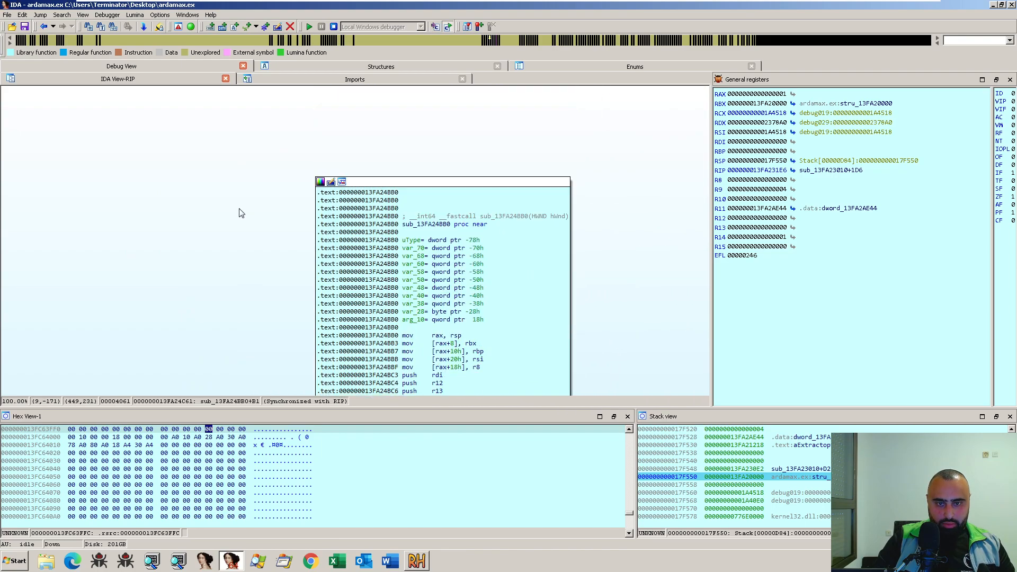
scroll(443, 313, "down", 3)
left_click(437, 258)
key("F2")
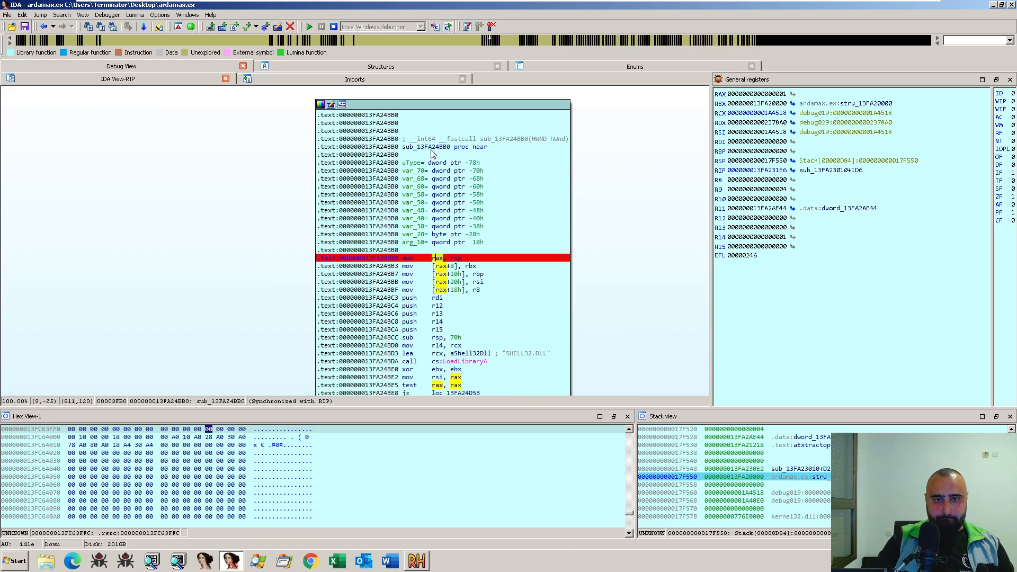
- Look over the blocks of sub_13FA24BB0 and rename the function Temp_Stuff_here
scroll(431, 153, "down", 8)
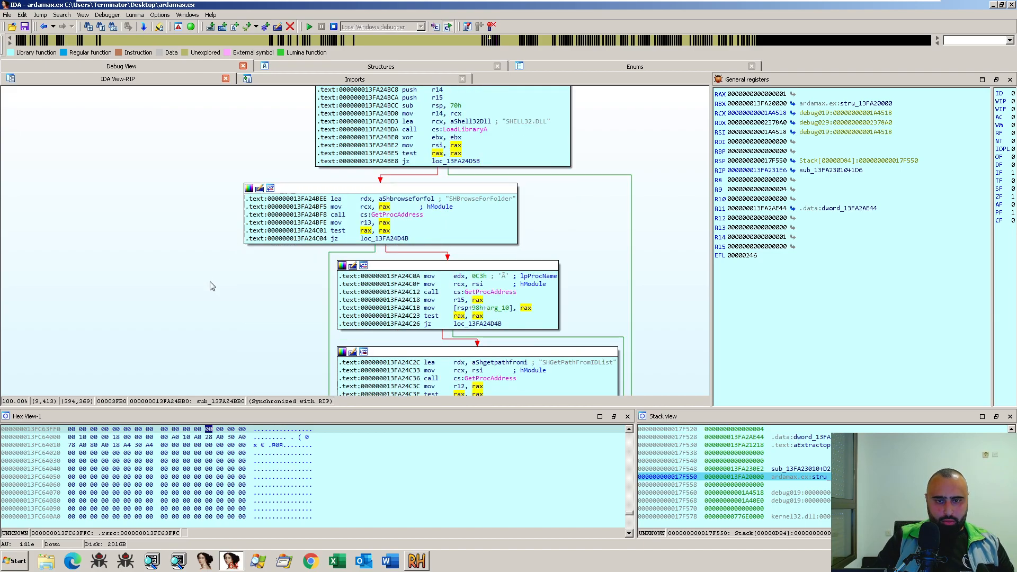
scroll(234, 302, "down", 5)
left_click_drag(311, 315, 356, 199)
key("Escape")
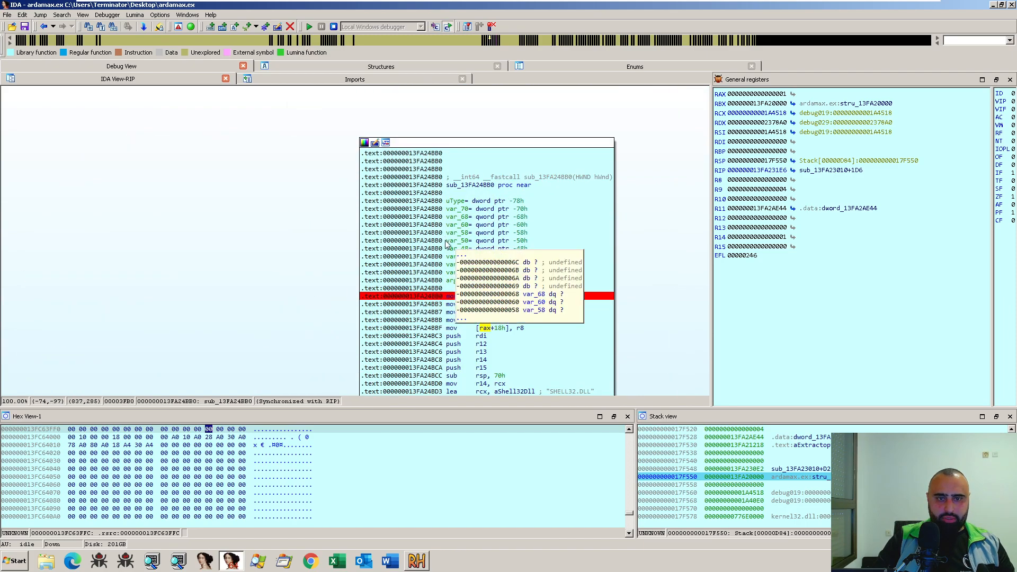
left_click(465, 185)
type("nTem")
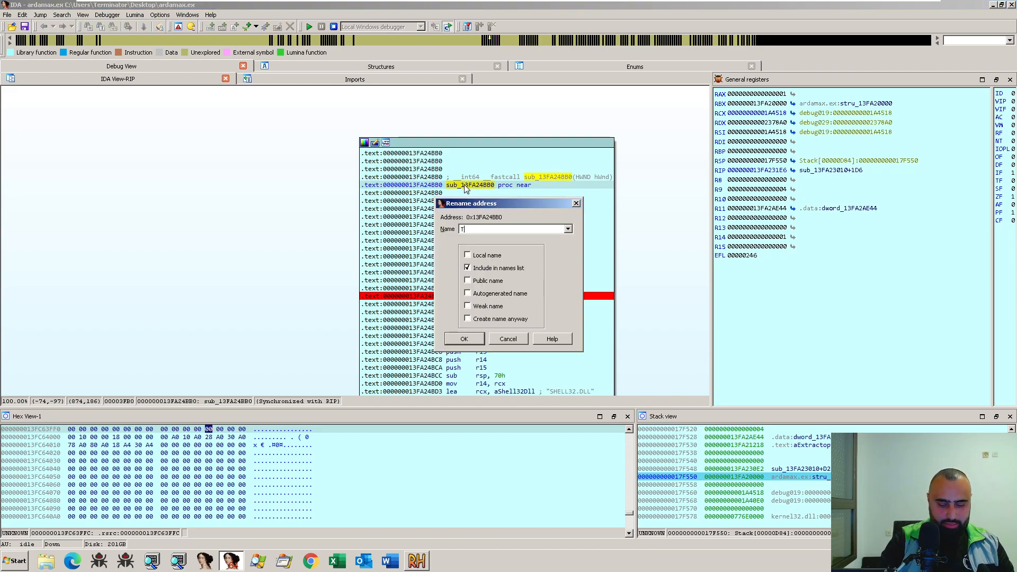
type("p_Stuff_!")
key("BackSpace")
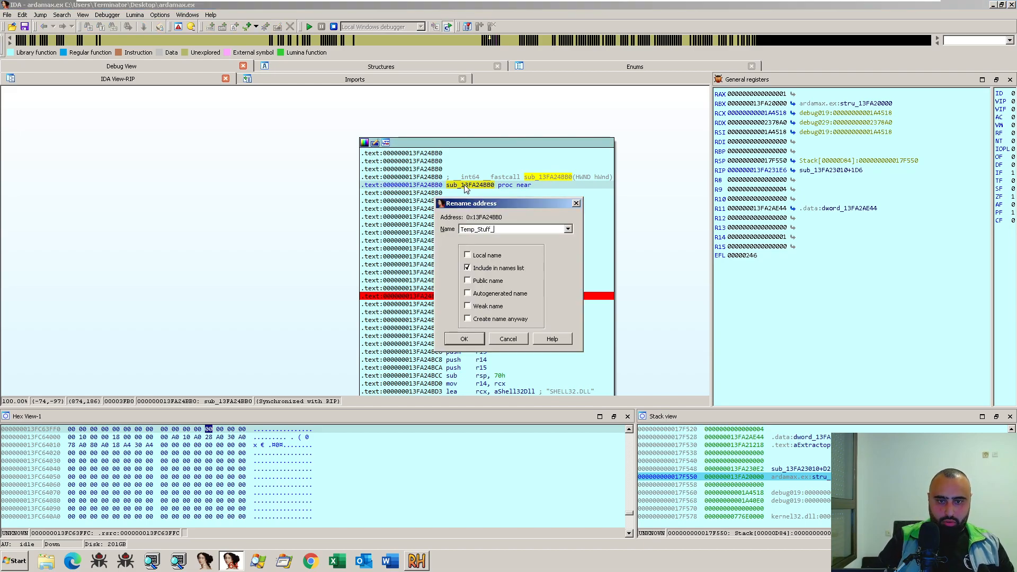
type("here")
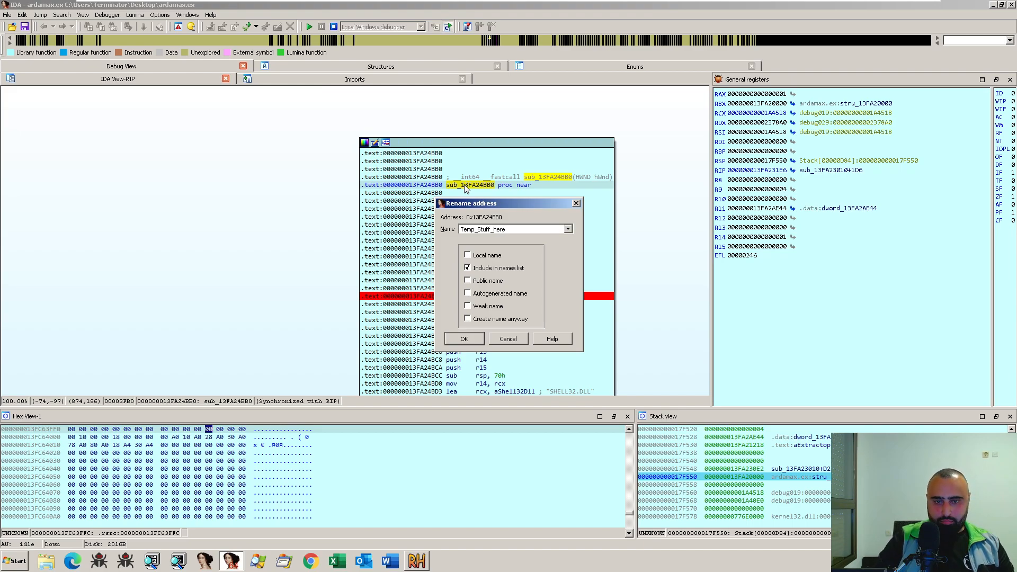
key("Return")
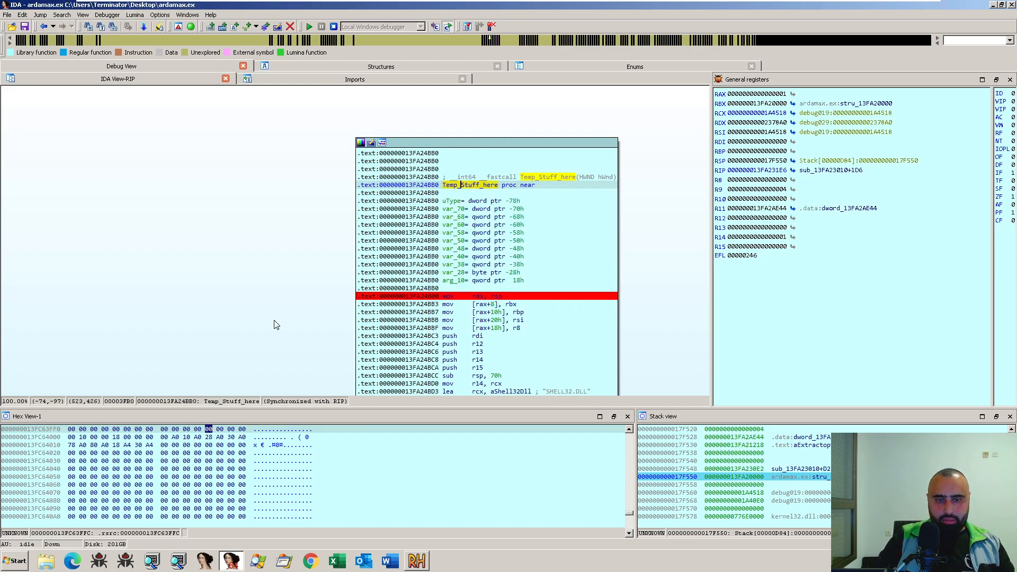
- From the GetTempPathA call in Temp_Stuff_here, follow the cross-reference to its other caller at sub_13FA26544+199
scroll(286, 244, "down", 10)
left_click_drag(333, 288, 453, 183)
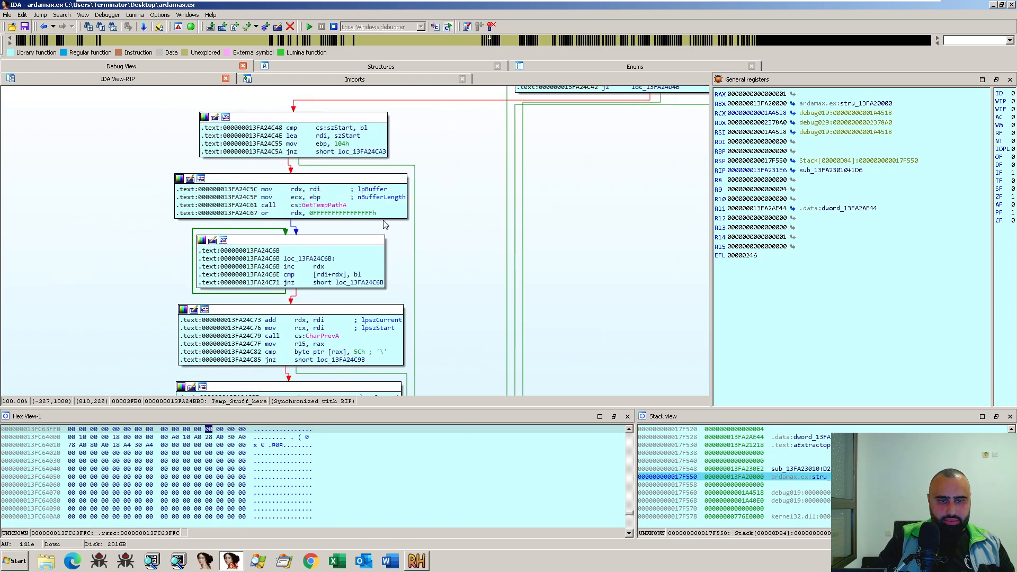
left_click(332, 206)
key("x")
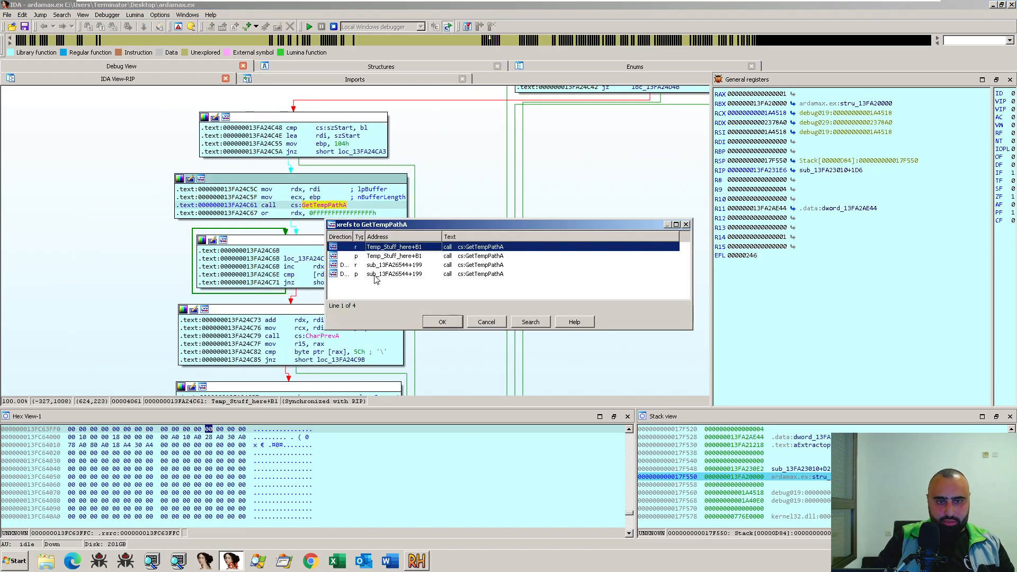
double_click(403, 266)
- Examine the sub_13FA26544 graph from its GetTempPathA call through the drive and disk-space checks, and trace it back to the function's start
scroll(442, 229, "down", 4)
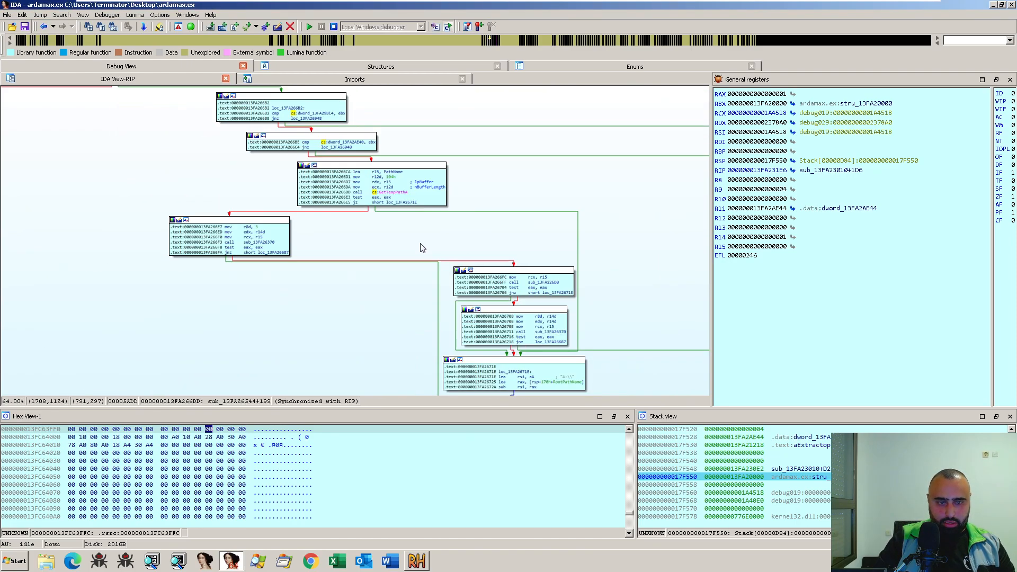
scroll(561, 130, "down", 5)
scroll(597, 261, "up", 2)
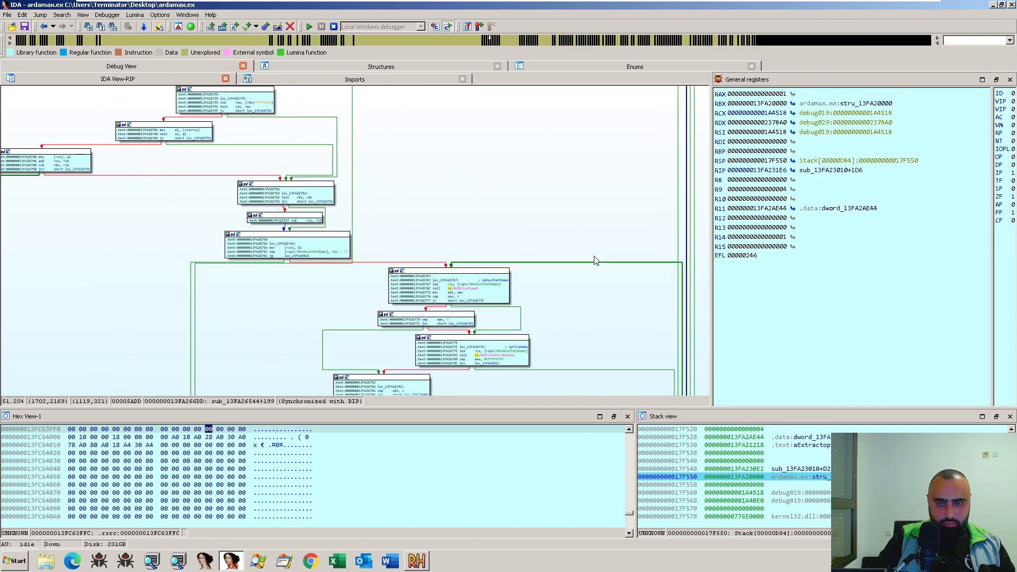
left_click_drag(597, 262, 562, 180)
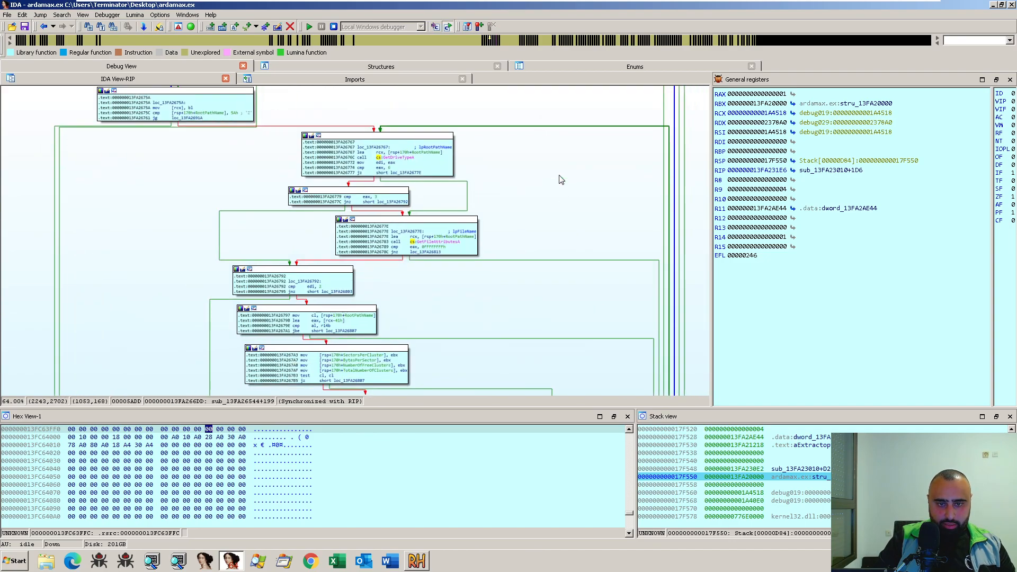
scroll(561, 180, "down", 4)
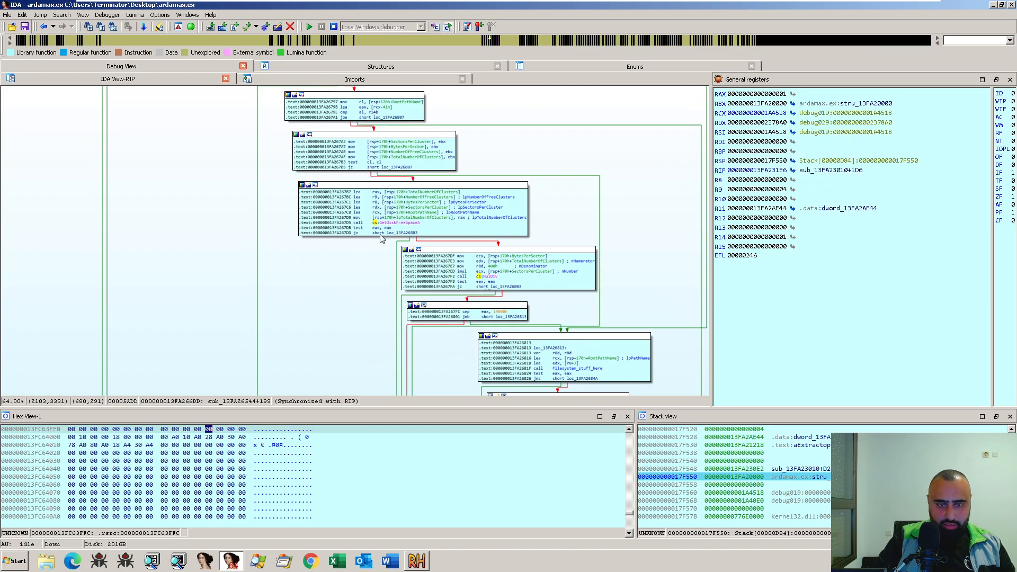
left_click_drag(611, 262, 466, 116)
left_click_drag(639, 297, 664, 314)
left_click_drag(262, 175, 406, 364)
left_click_drag(384, 193, 359, 336)
left_click_drag(477, 186, 568, 368)
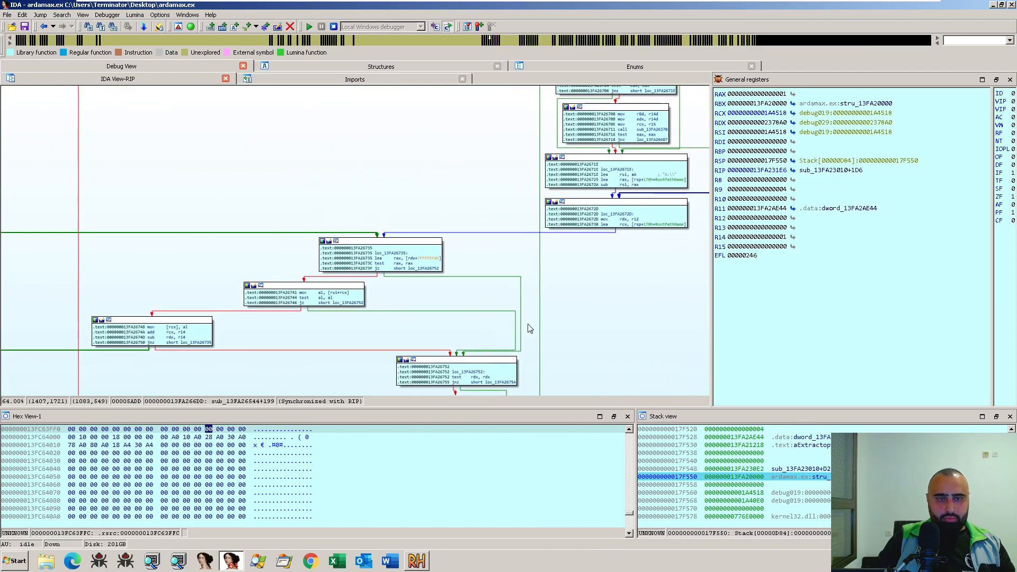
left_click_drag(363, 162, 442, 355)
left_click_drag(376, 244, 383, 311)
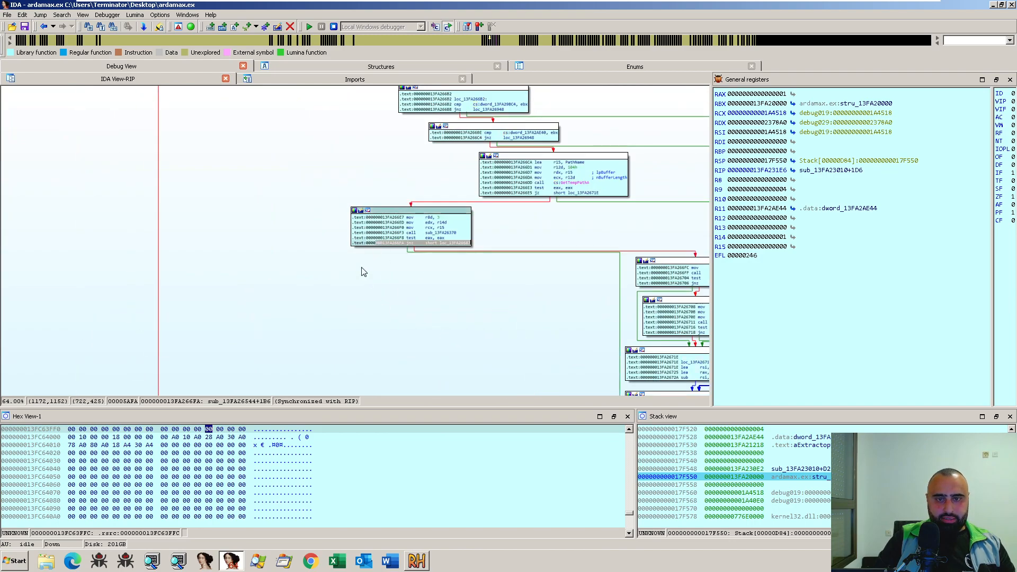
left_click_drag(322, 157, 318, 365)
left_click_drag(343, 177, 516, 279)
left_click_drag(288, 149, 529, 254)
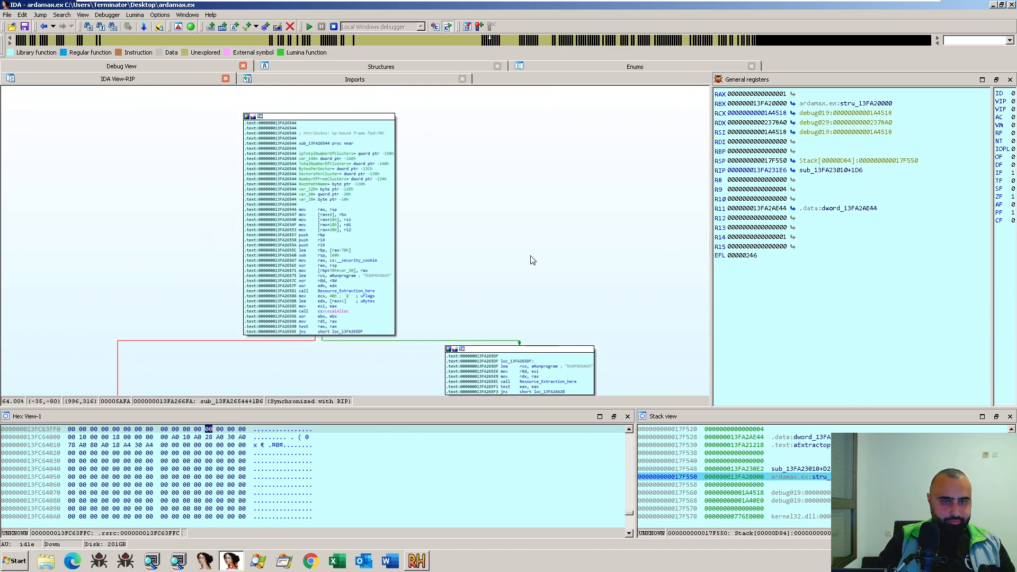
- List the cross-references to sub_13FA26544 and close the list without following any
left_click_drag(363, 154, 388, 183)
left_click(349, 173)
key("x")
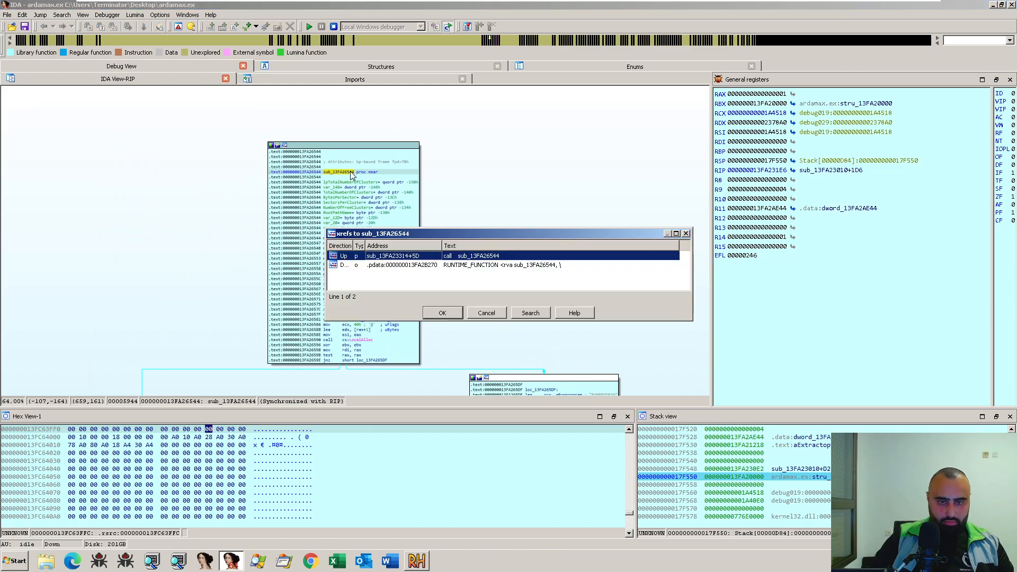
left_click(498, 316)
- Rename the function sub_13FA26544 to Temp_stuff_1_here
type("nfsa")
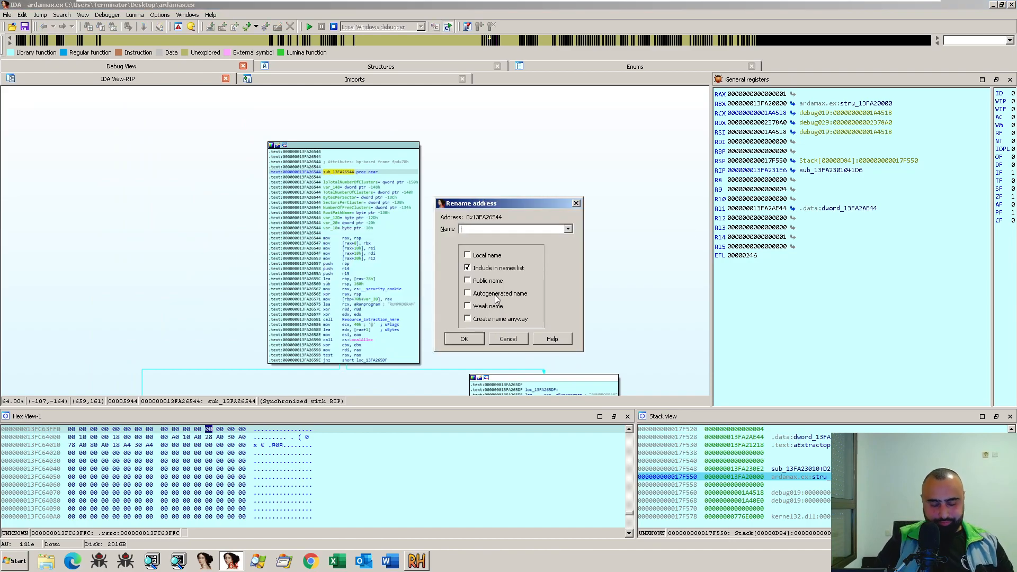
type("T")
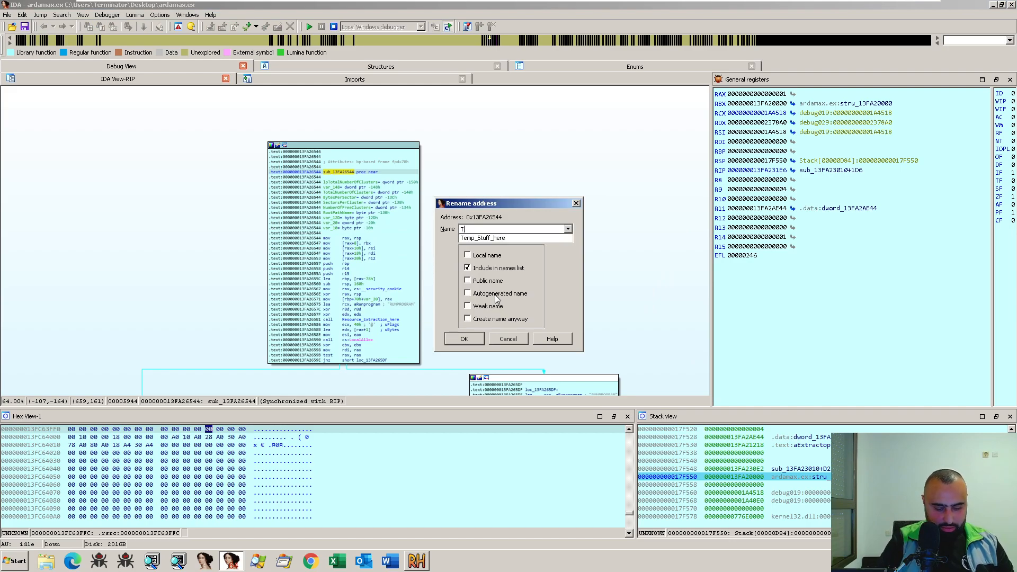
type("emp_stuff_1_here")
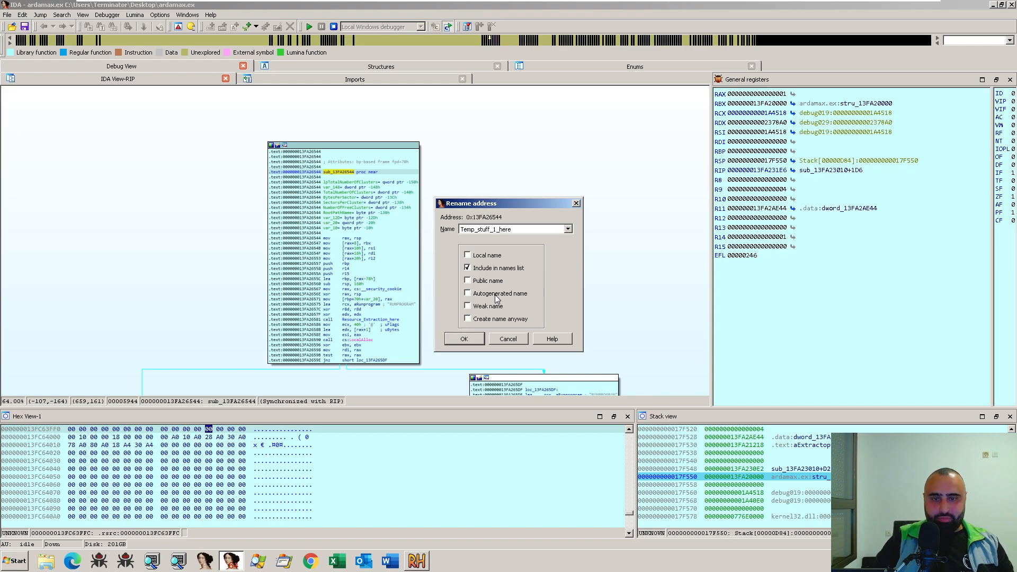
key("Return")
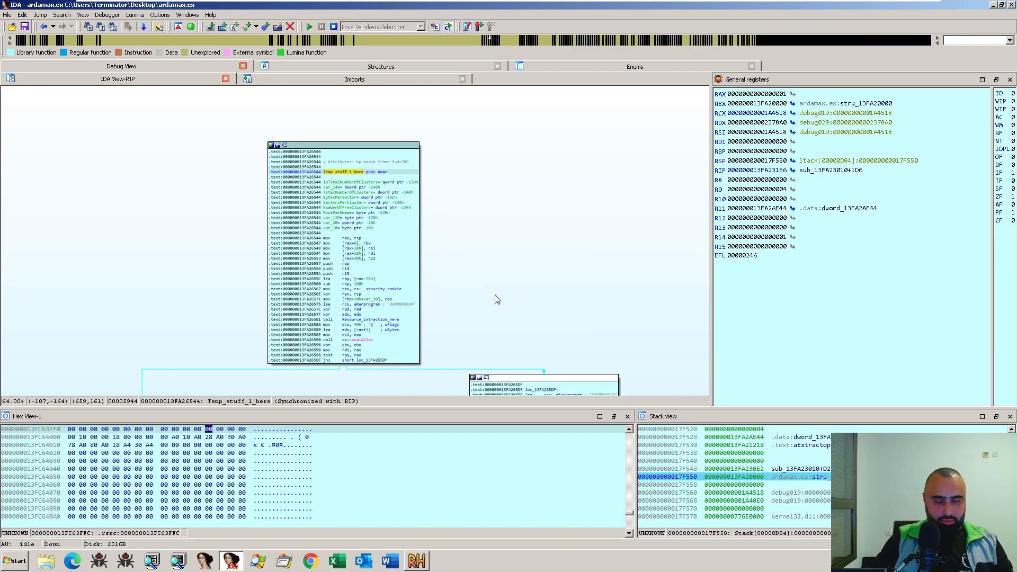
- Highlight the RUNPROGRAM string in Temp_stuff_1_here, inspect the RCData resource RUNPROGRAM : 1033 in Resource Hacker, and minimize that program
scroll(497, 299, "up", 2)
left_click_drag(492, 300, 539, 297)
left_click(399, 309)
left_click(417, 561)
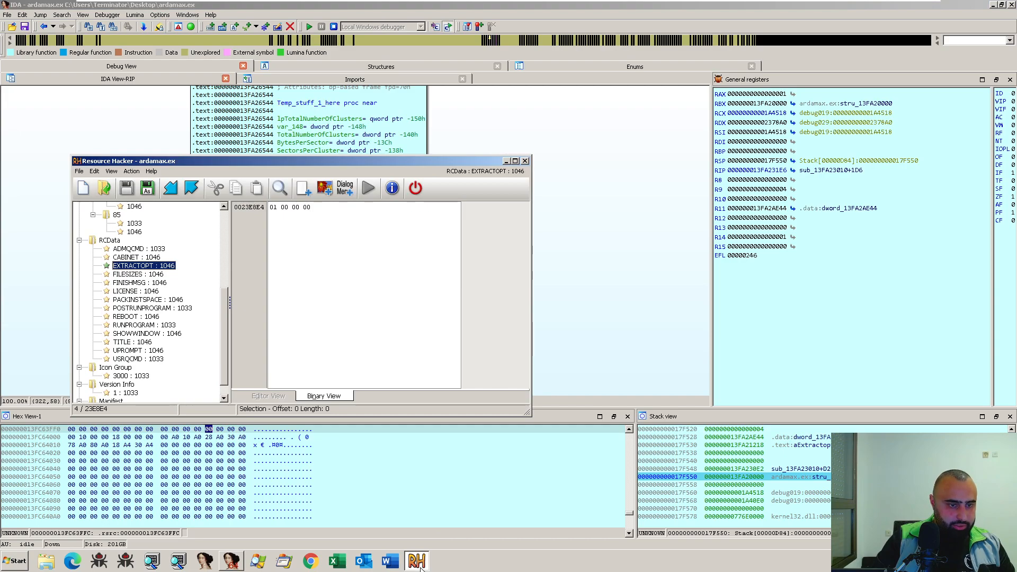
left_click(125, 325)
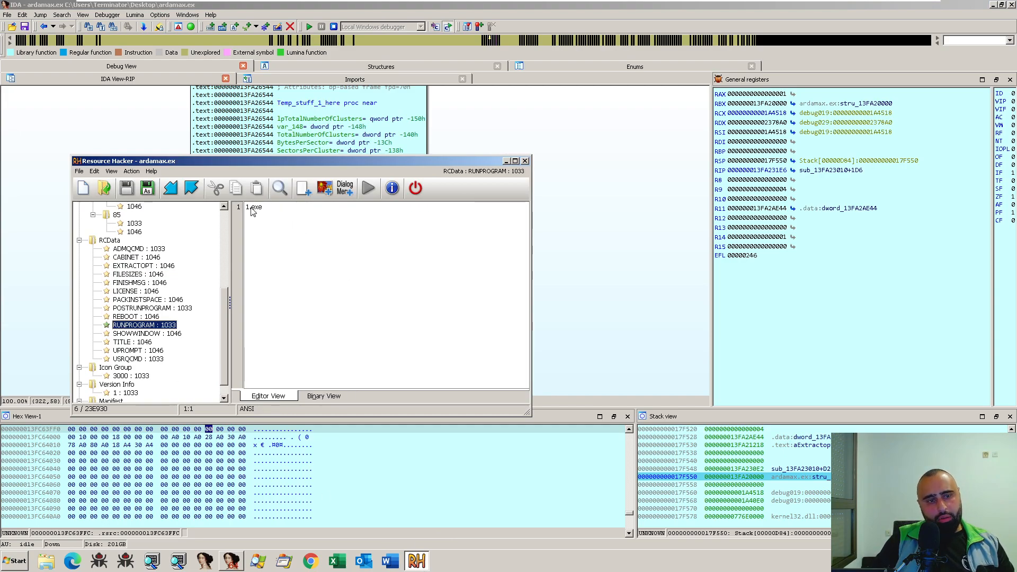
left_click(506, 161)
- Uncover the desktop to check the 1.exe and Install.exe files, and return IDA to full screen
left_click_drag(448, 10, 643, 71)
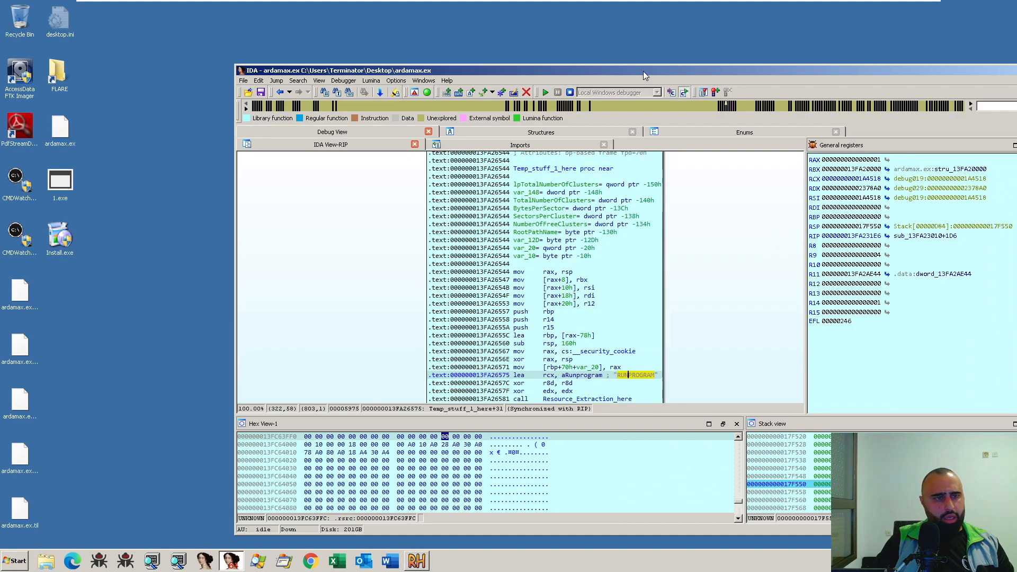
left_click(79, 177)
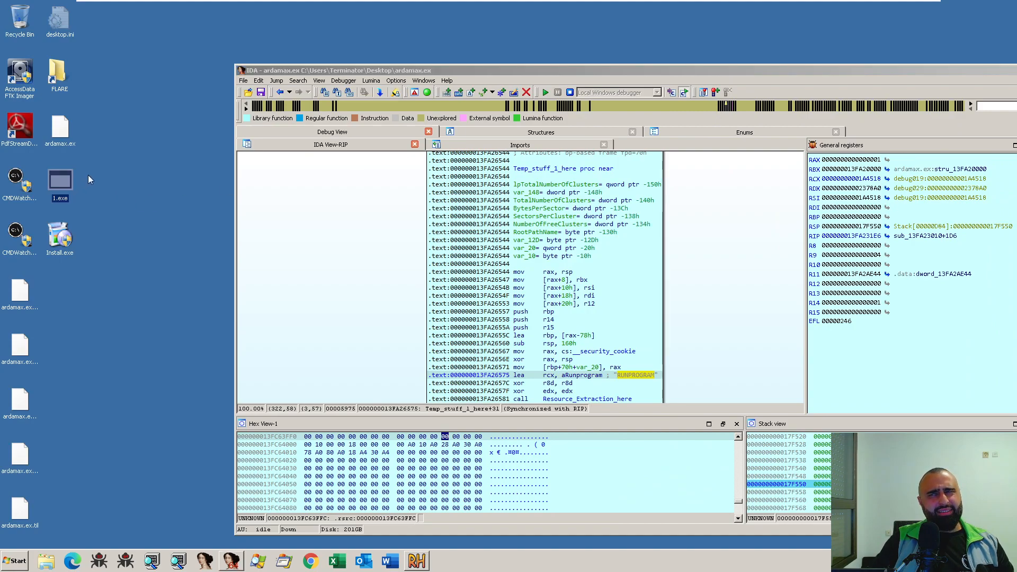
left_click(118, 175)
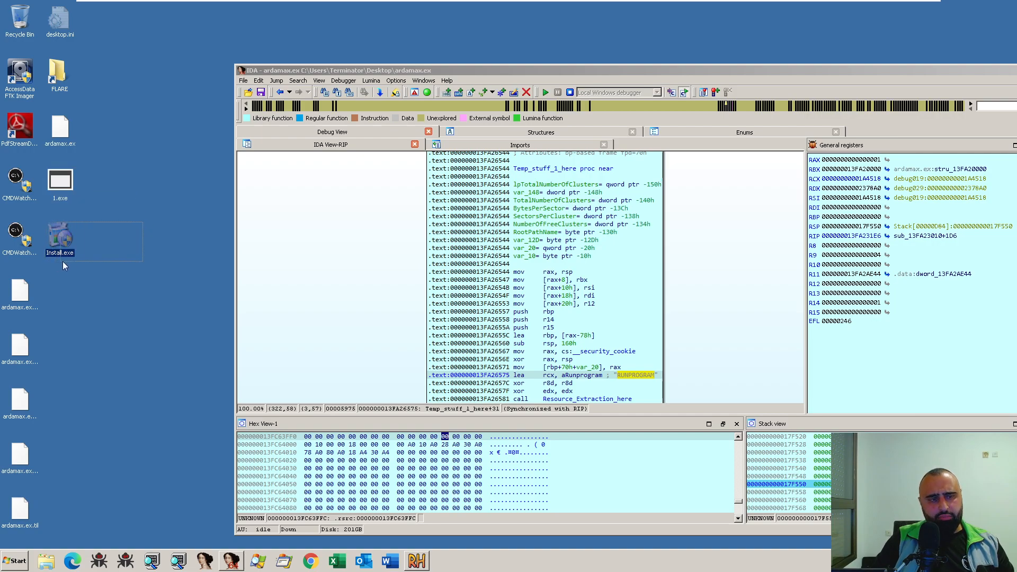
left_click(570, 45)
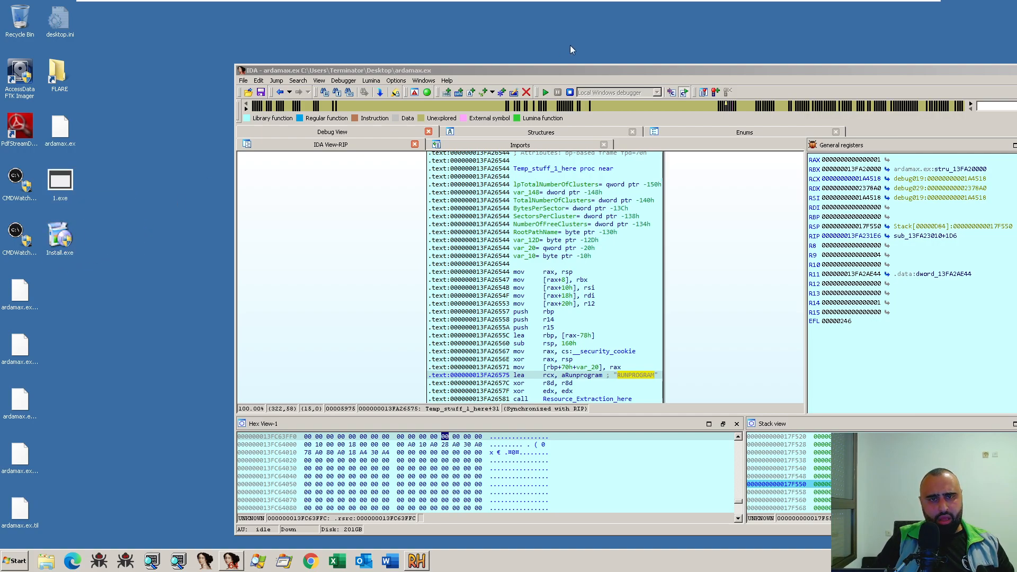
double_click(542, 74)
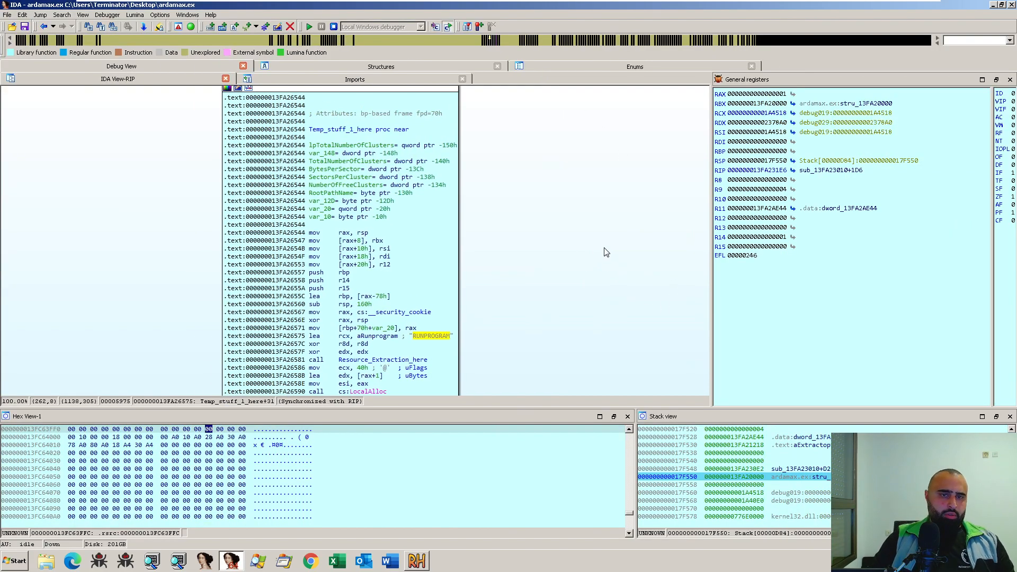
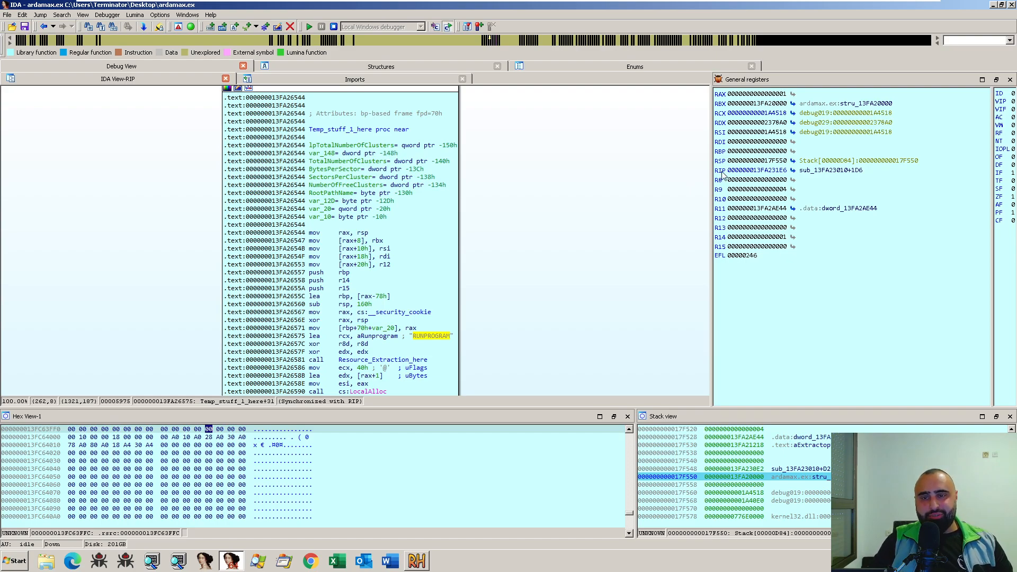
- Jump to the current instruction pointer, examine the graph of the called function sub_13FA26F14, and return to the call
left_click(793, 171)
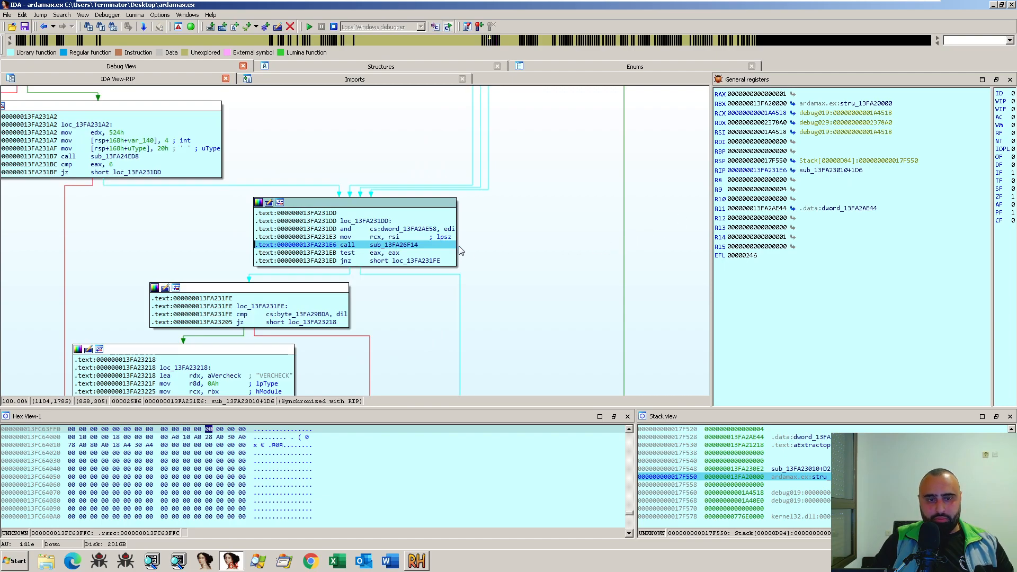
double_click(451, 203)
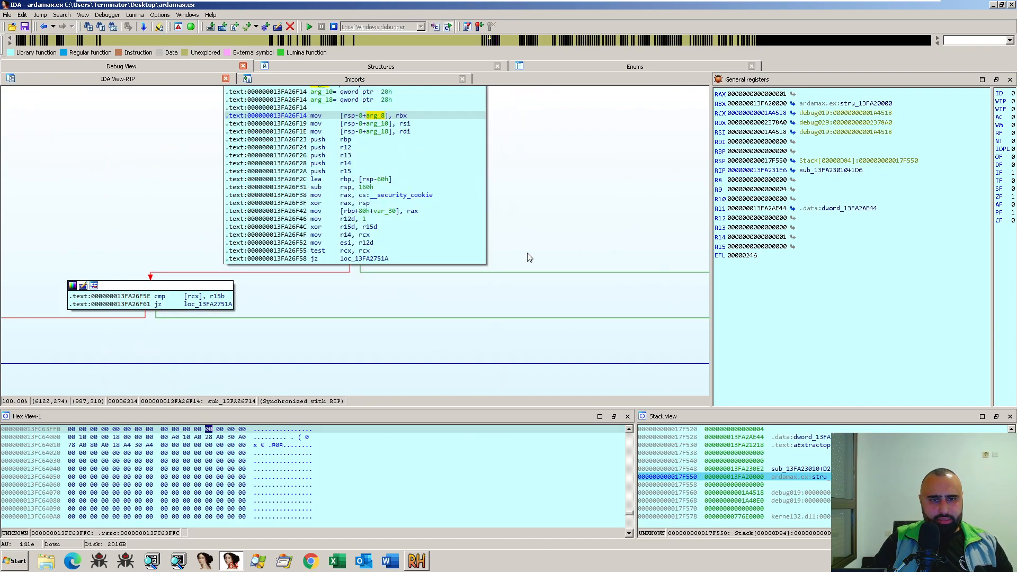
scroll(529, 258, "down", 5)
scroll(530, 258, "down", 8)
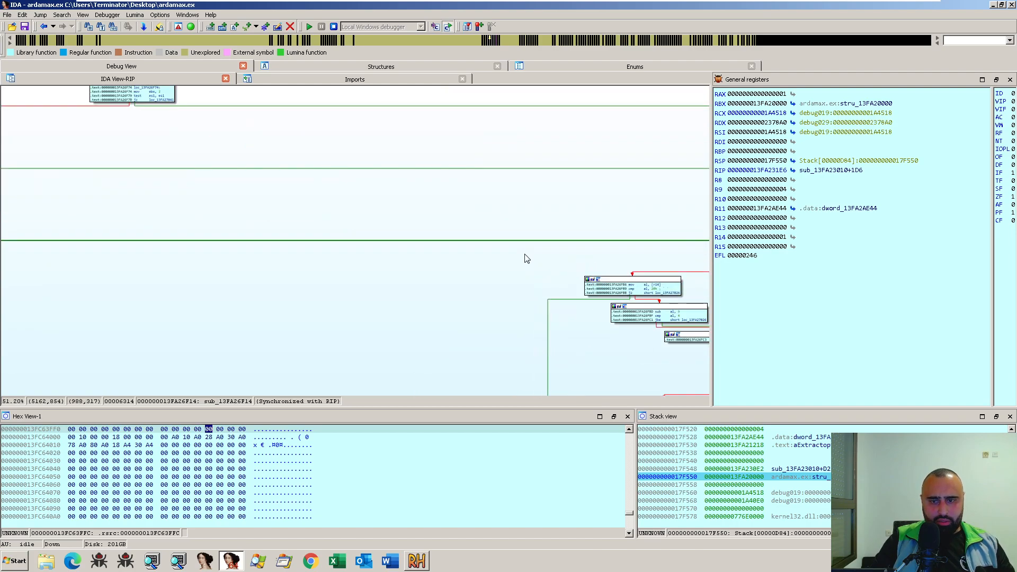
scroll(647, 349, "up", 2)
left_click_drag(560, 247, 547, 182)
mouse_move(613, 329)
left_mouse_down()
mouse_move(566, 219)
mouse_move(221, 311)
left_mouse_up()
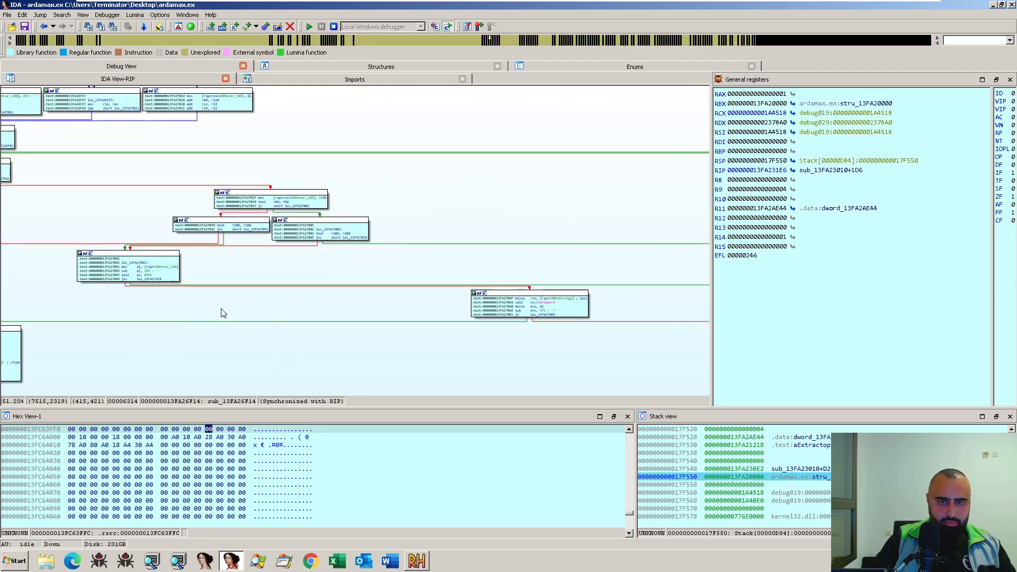
left_click_drag(392, 289, 289, 243)
key("Escape")
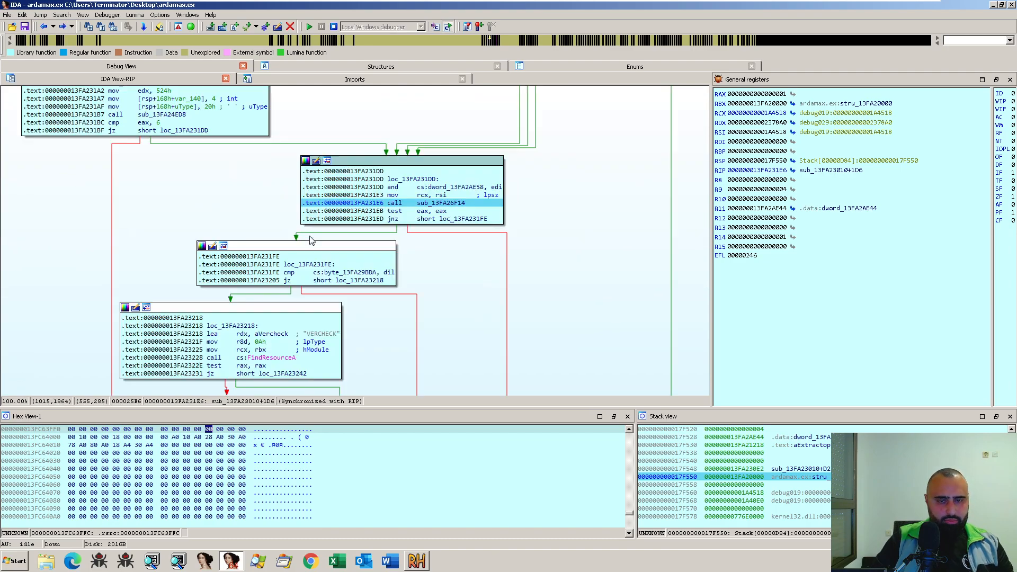
- Set a breakpoint on the call to sub_13FA26F14, step over the call, and remove the breakpoint
key("F2")
key("F8")
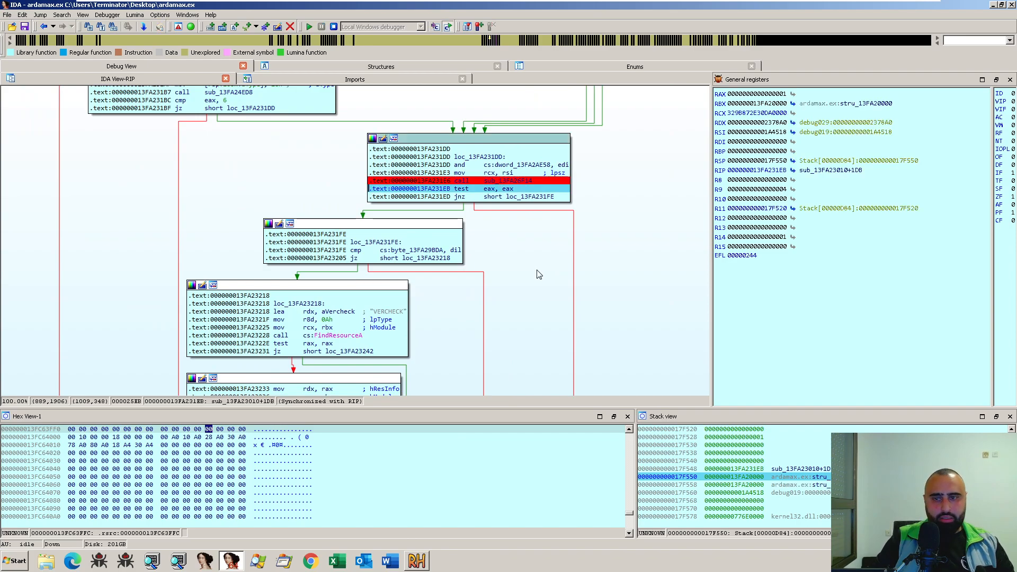
left_click(509, 180)
key("F2")
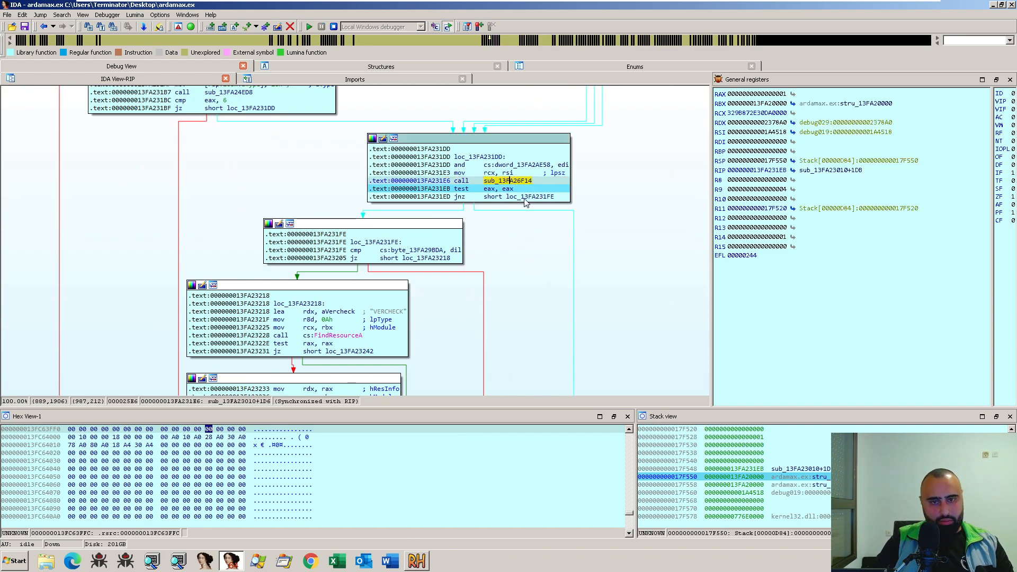
- Rename the function sub_13FA26F14 to Mumbo_jumbo_here, list its cross-references, and close the list without following any
type("n")
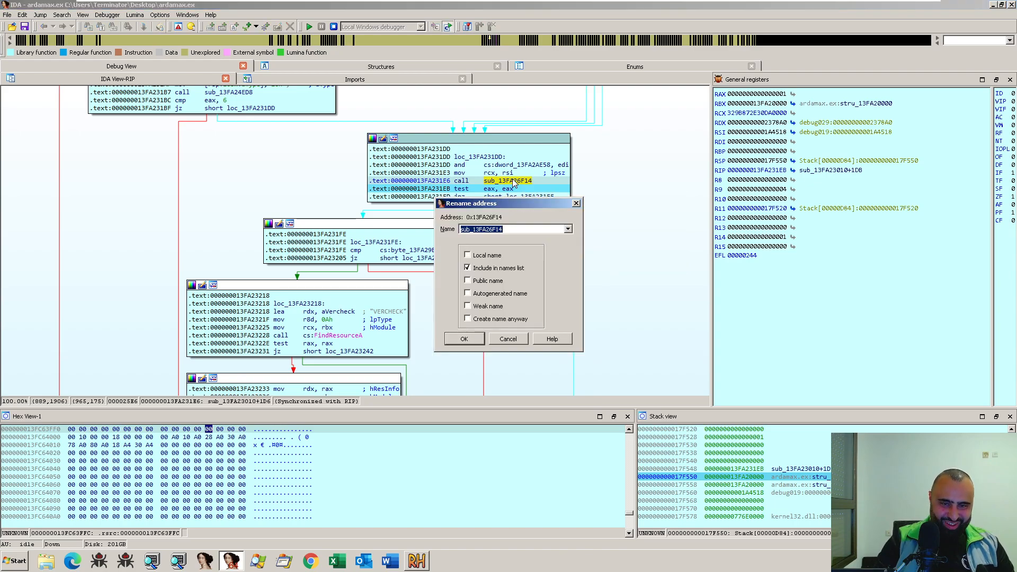
type("Mumbo")
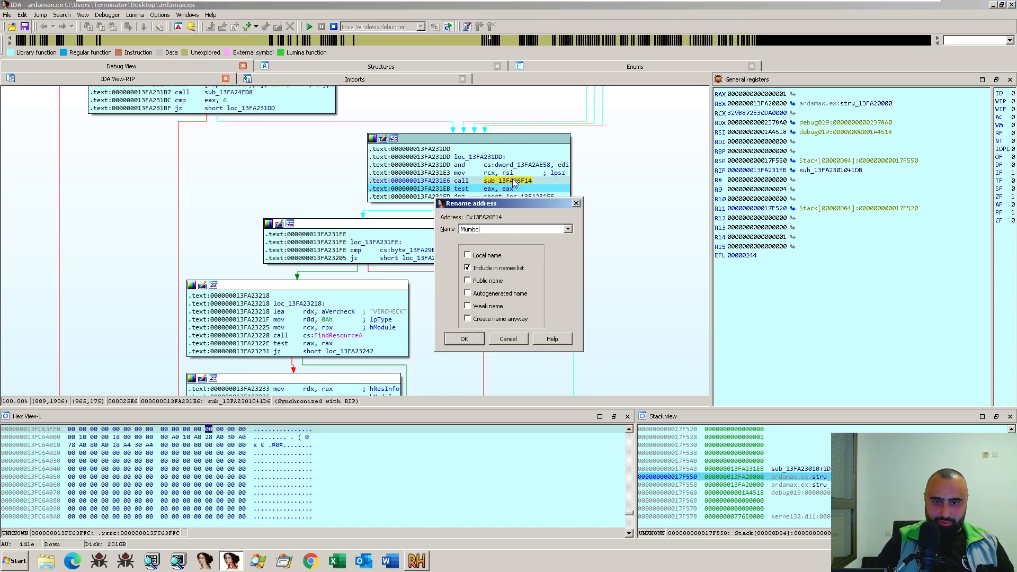
type("_jumbo_herer")
key("Return")
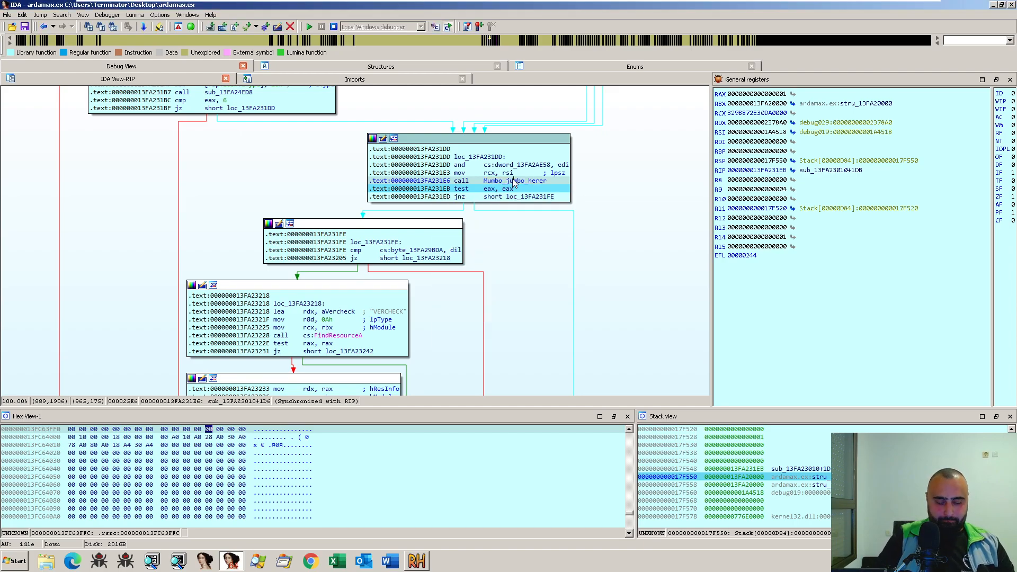
key("n")
key("End")
key("BackSpace")
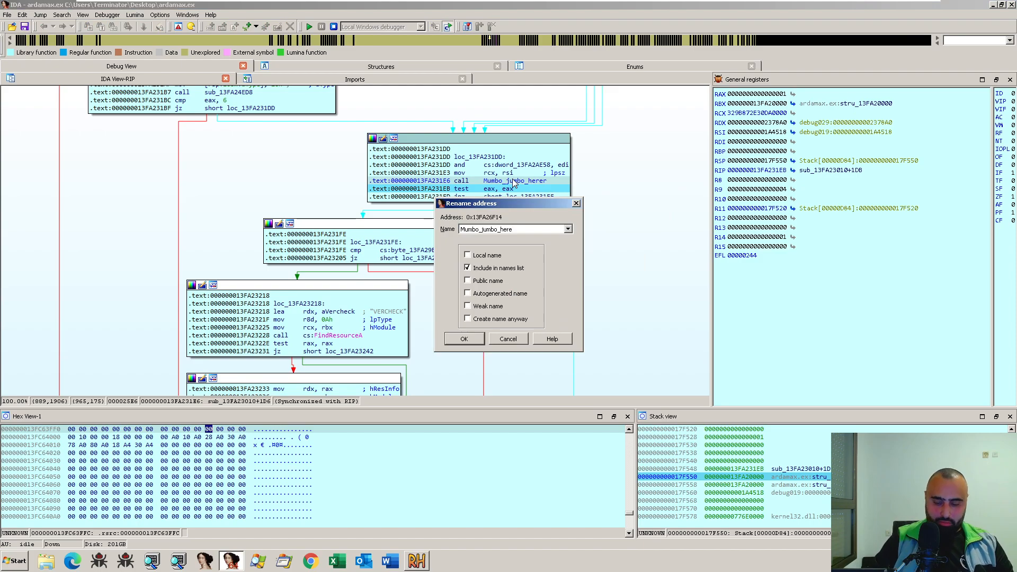
key("Return")
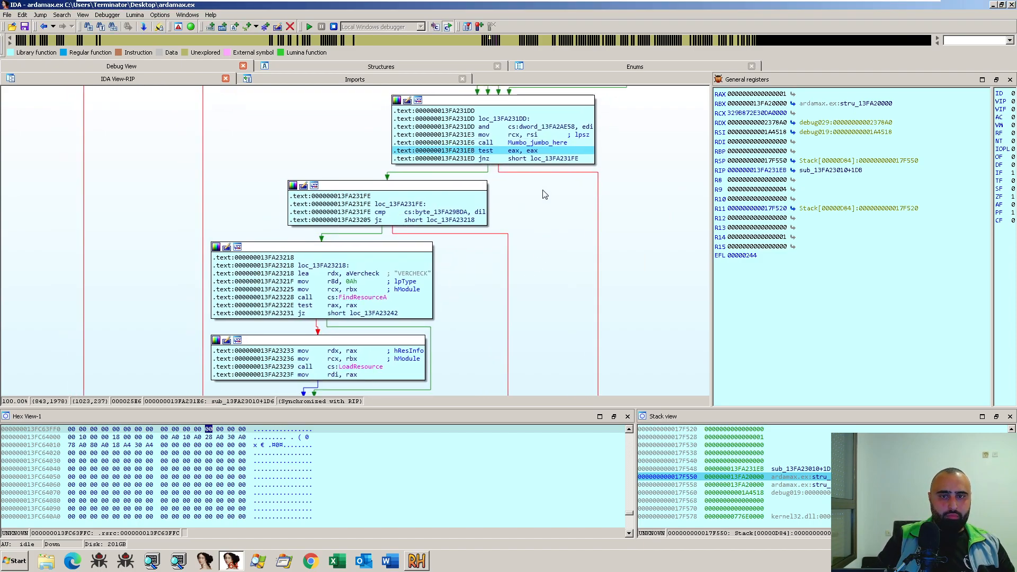
key("x")
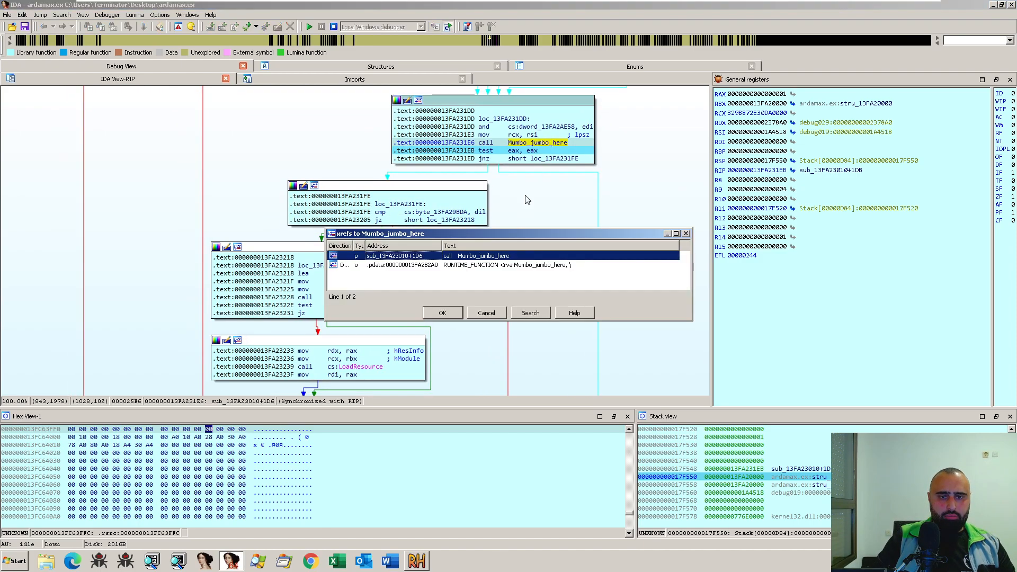
left_click(686, 234)
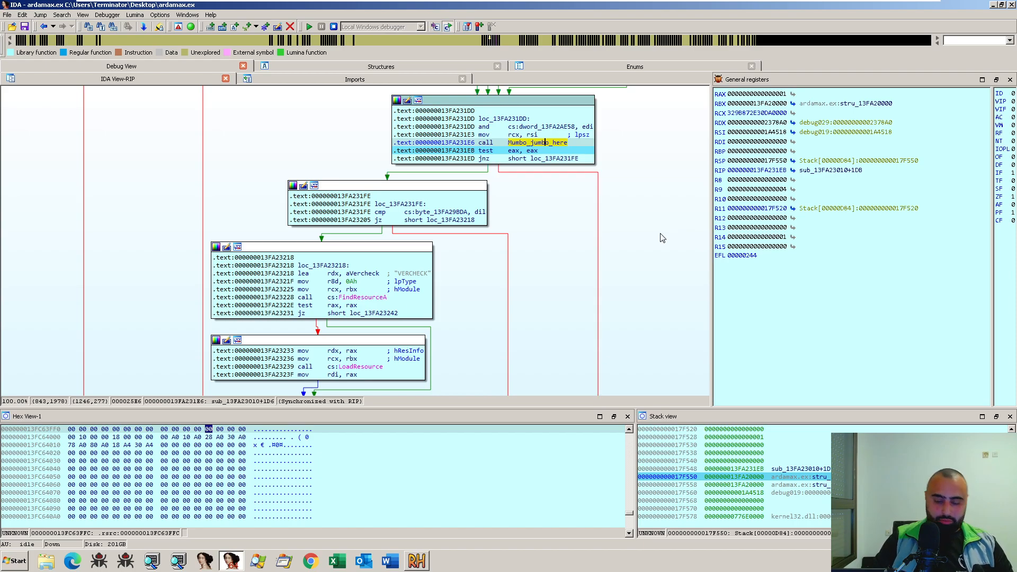
- Step over the instructions after the Mumbo_jumbo_here call, through the FindResourceA call for VERCHECK
key("F8")
key("F8")
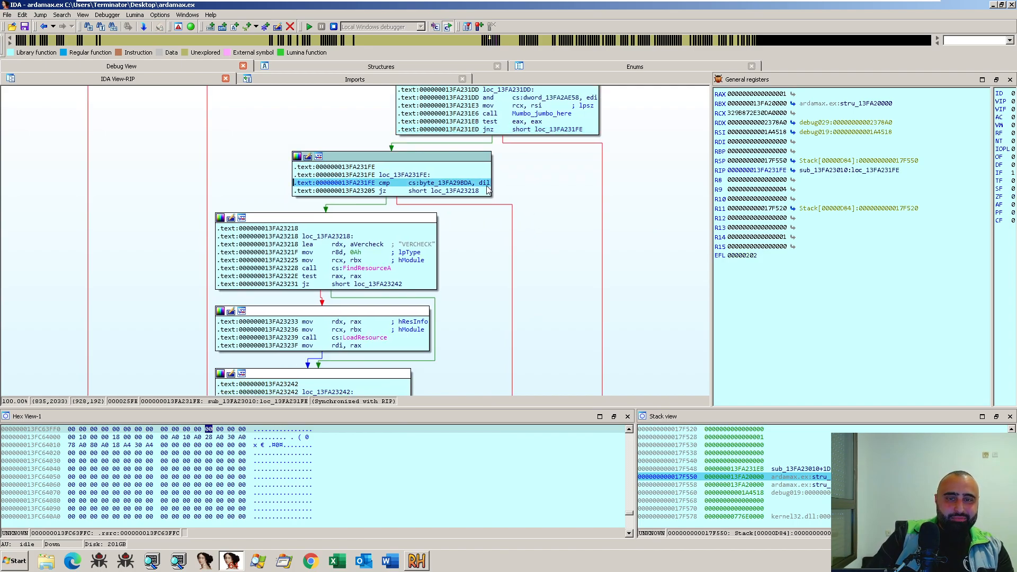
key("F8")
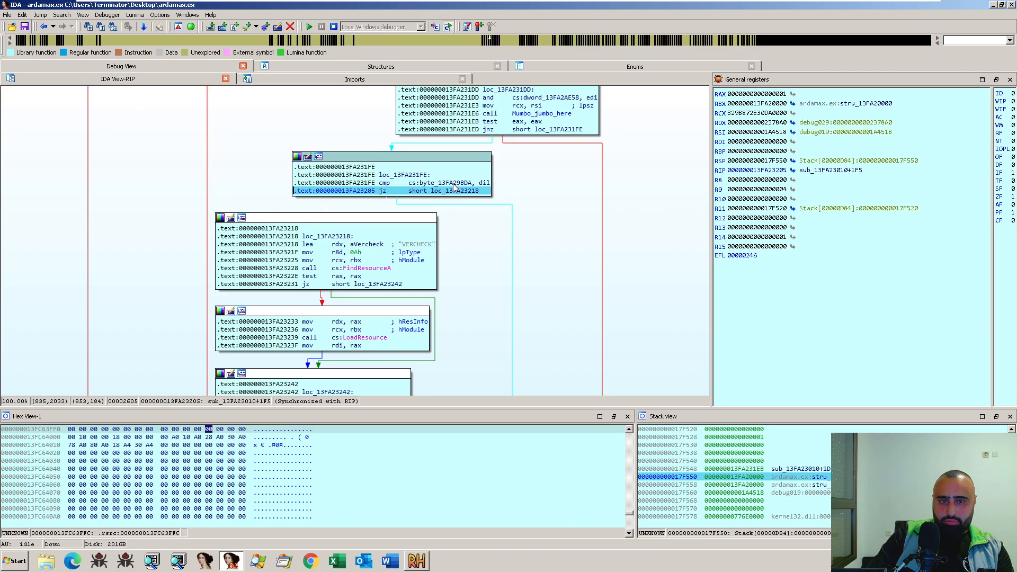
key("F8")
key("F8")
key("F8")
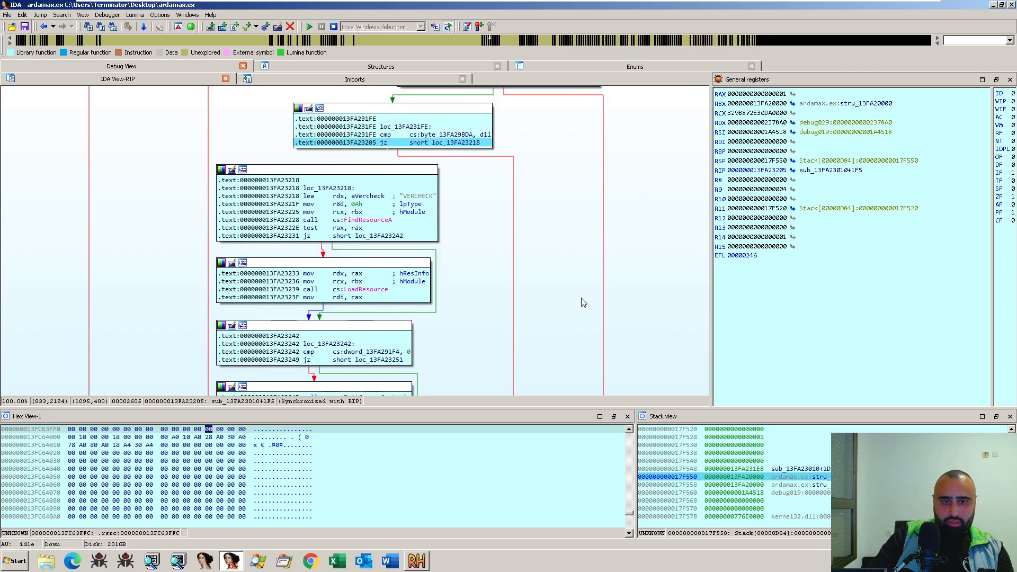
key("F8")
key("F8")
key("F8")
key("F8")
key("F8")
key("F8")
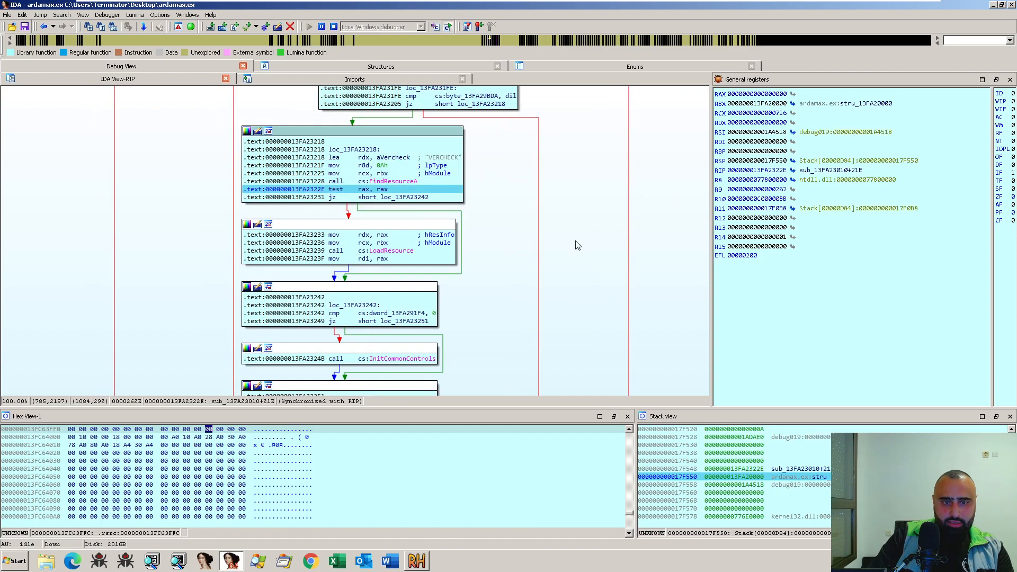
- Continue stepping over sub_13FA23010, past the call to sub_13FA23E3C, to the test of dword_13FA2AE44
key("F8")
key("F8")
key("F8")
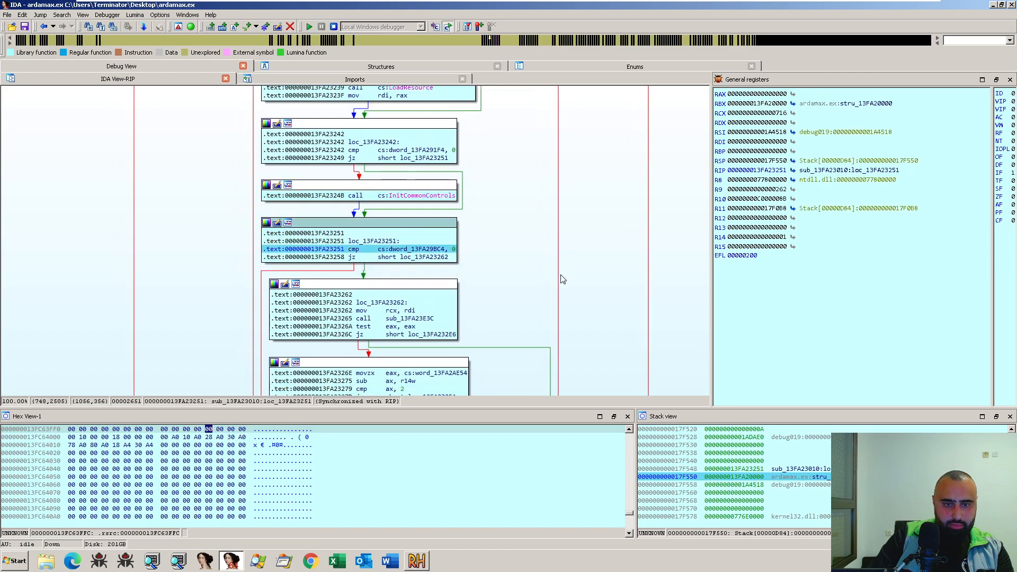
key("F8")
key("F8")
key("F8")
key("F8")
key("F8")
key("F8")
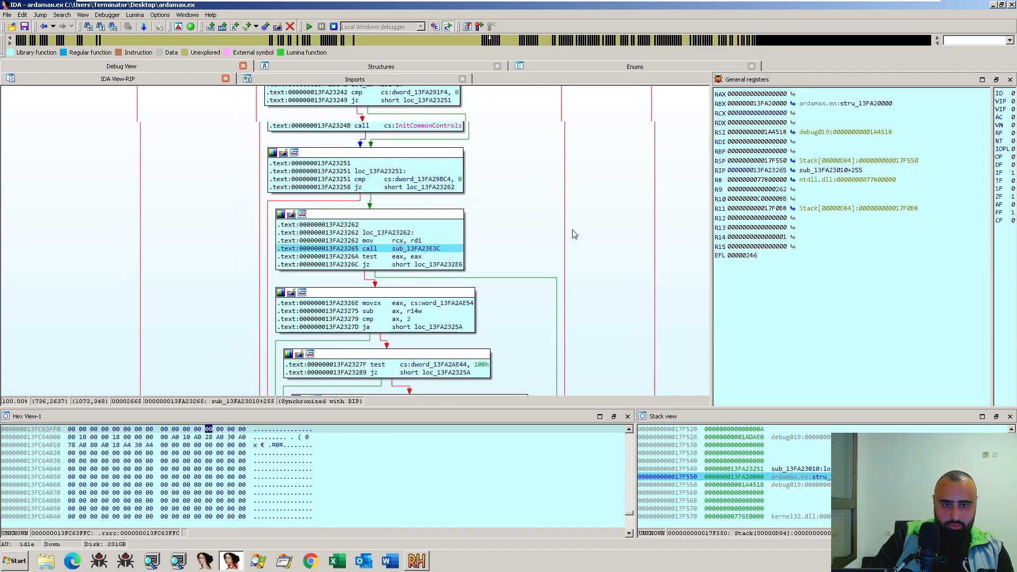
key("F8")
key("F8")
key("F8")
key("F8")
key("F8")
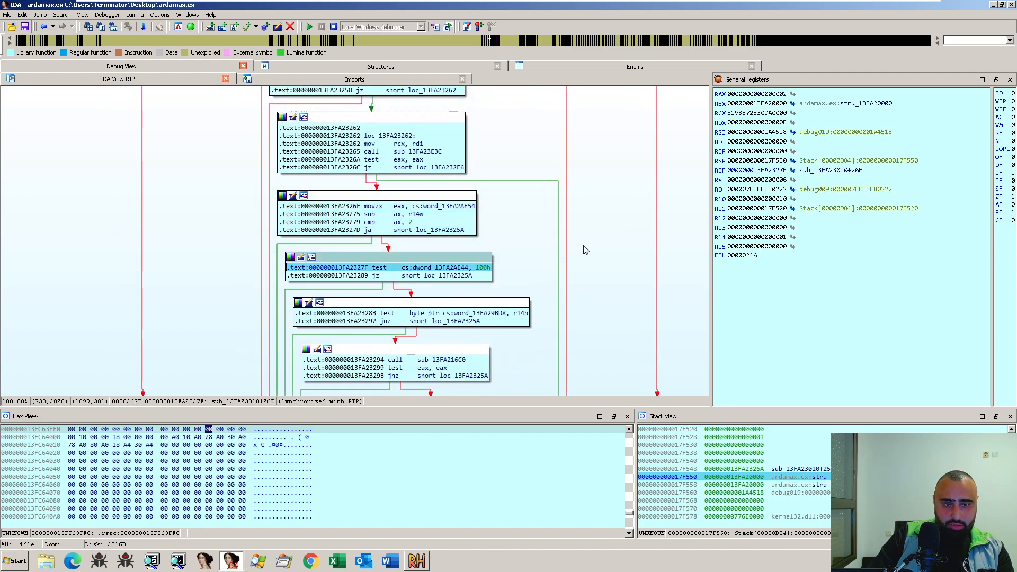
- Step over the remaining instructions of sub_13FA23010 until execution is back in its caller, sub_13FA22ED4
key("F8")
key("F8")
key("F8")
key("F8")
key("F8")
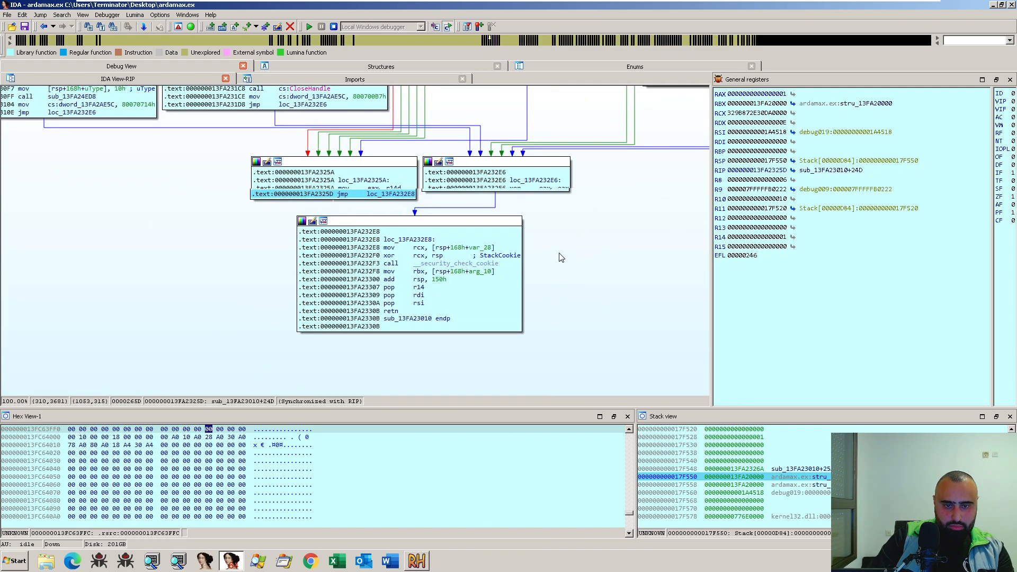
key("F8")
key("F8")
key("F8")
key("F8")
key("F8")
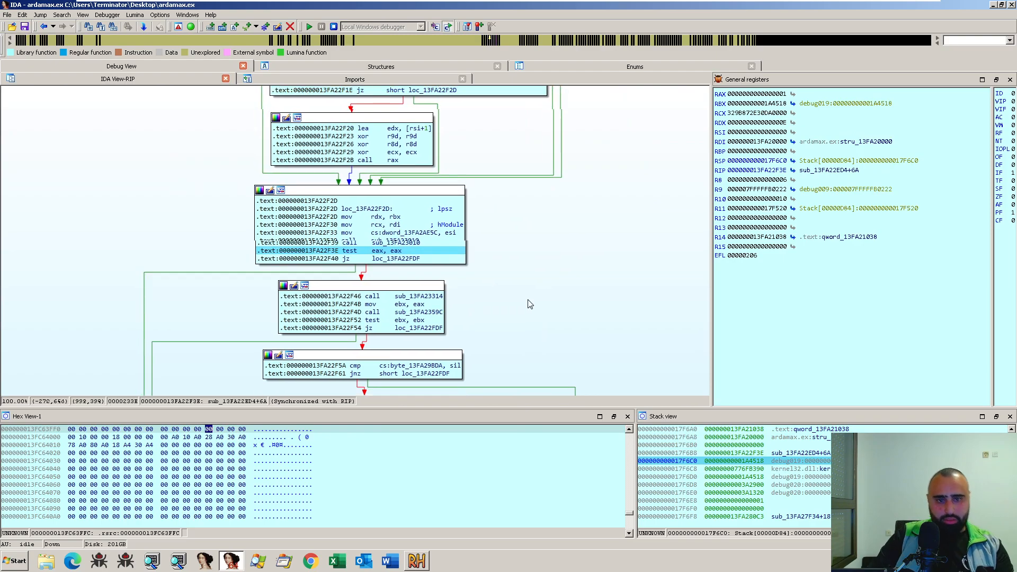
- Examine the graph of sub_13FA22ED4, from its GetVersion and HeapSetInformation blocks down to the ExitWindowsEx call
scroll(529, 305, "up", 10)
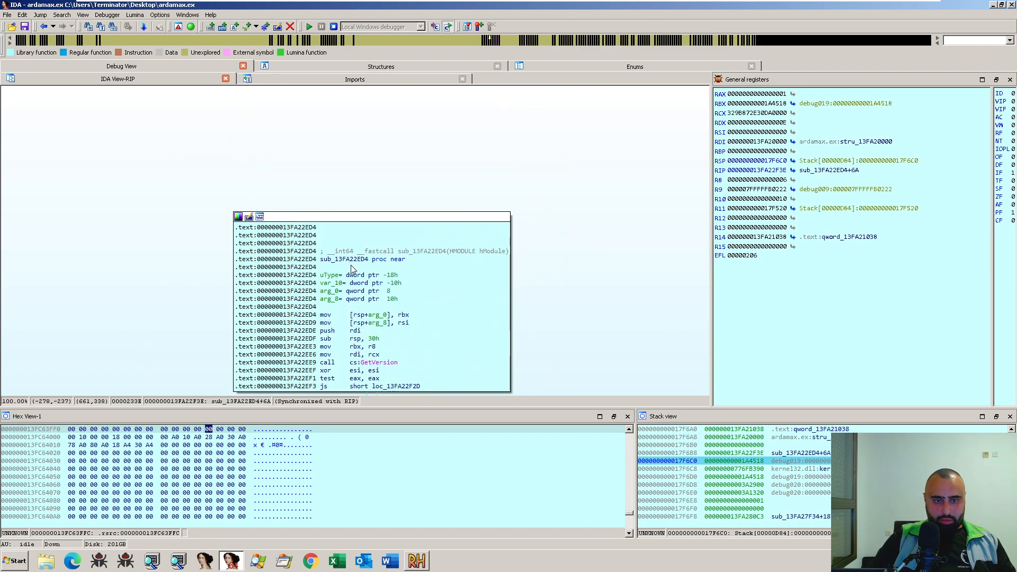
scroll(614, 335, "down", 6)
scroll(614, 335, "down", 20)
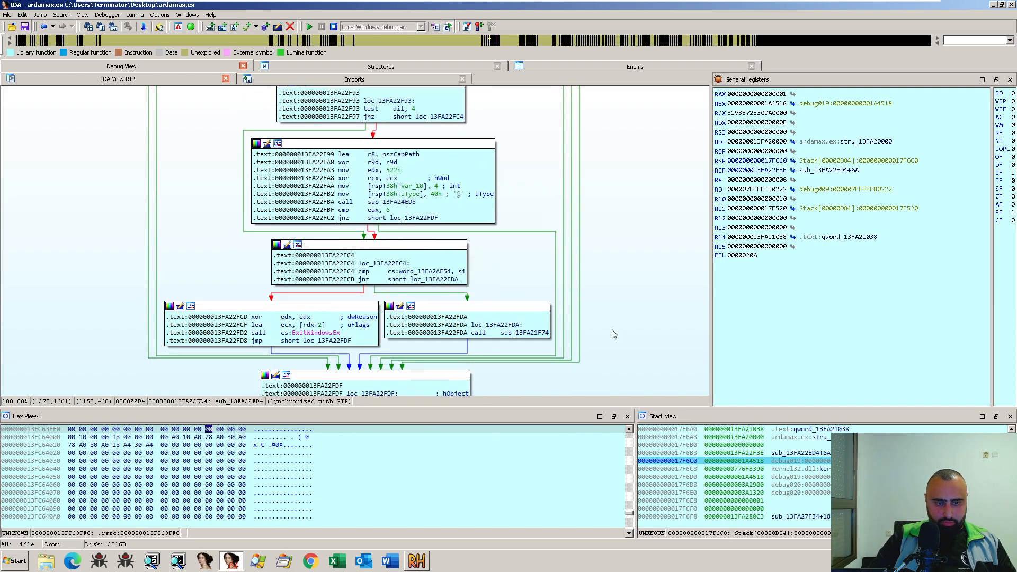
scroll(614, 335, "down", 6)
scroll(615, 317, "up", 20)
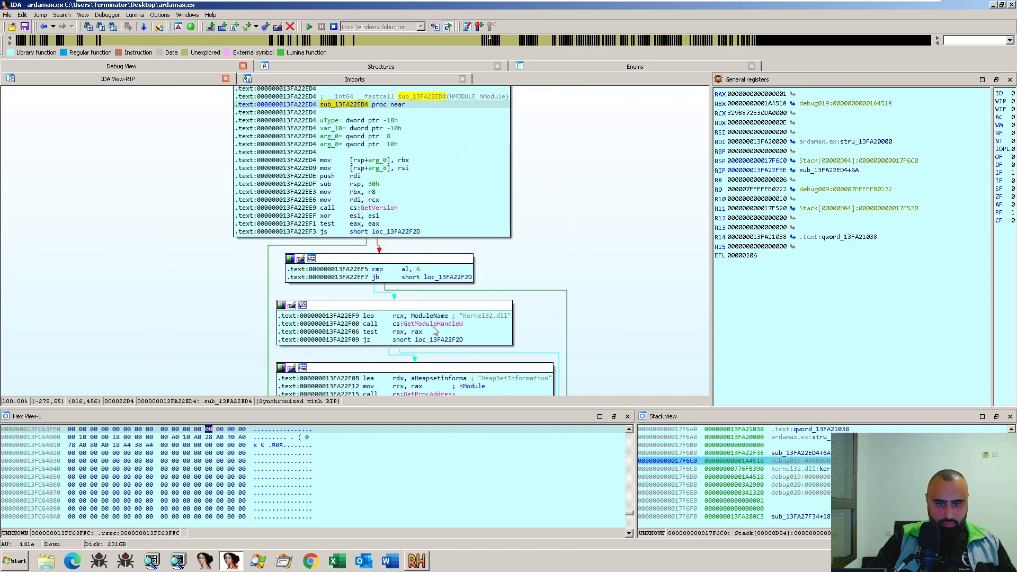
scroll(564, 318, "down", 4)
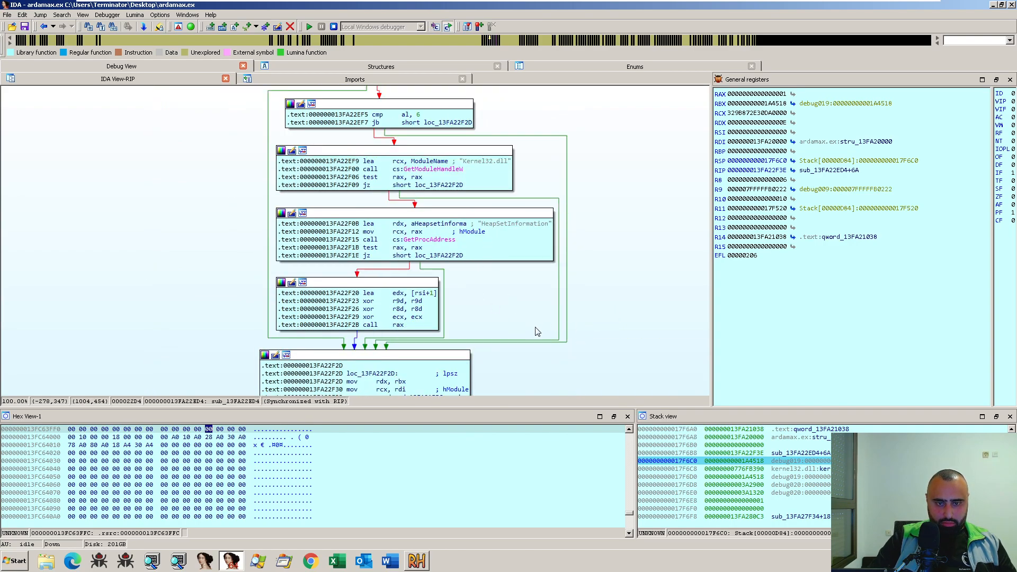
scroll(536, 331, "down", 8)
scroll(532, 333, "up", 6)
scroll(530, 332, "down", 8)
scroll(562, 321, "down", 4)
scroll(564, 321, "down", 2)
- Step over from sub_13FA22ED4 to the breakpoint in Interesting_here and on to the instruction loading the CABINET string
key("F8")
key("F8")
key("F8")
key("F8")
key("F8")
key("F8")
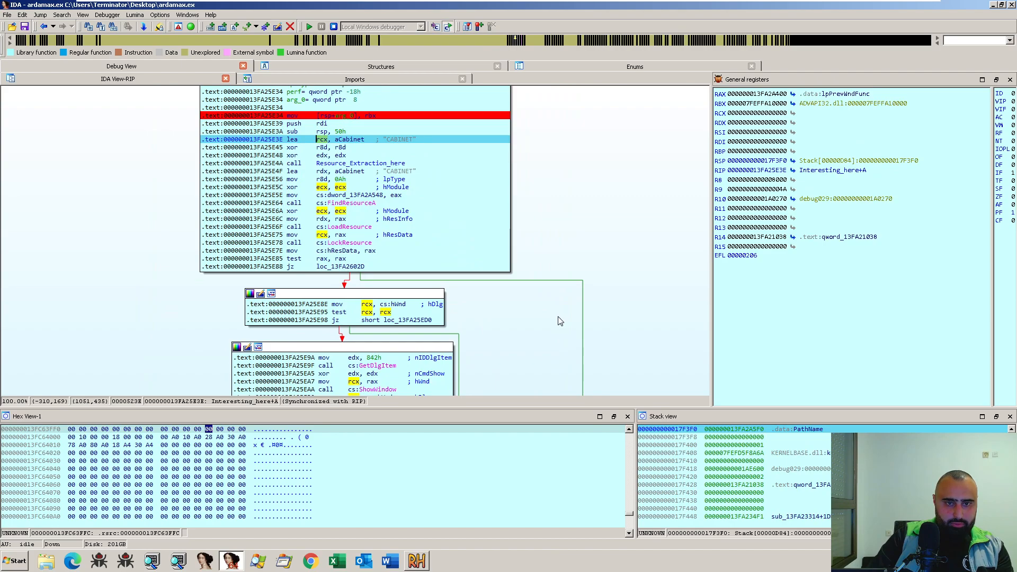
- List the cross-references to Interesting_here, follow its call in sub_13FA23314, and go back into Interesting_here
left_click_drag(562, 249, 567, 274)
left_click_drag(551, 202, 591, 315)
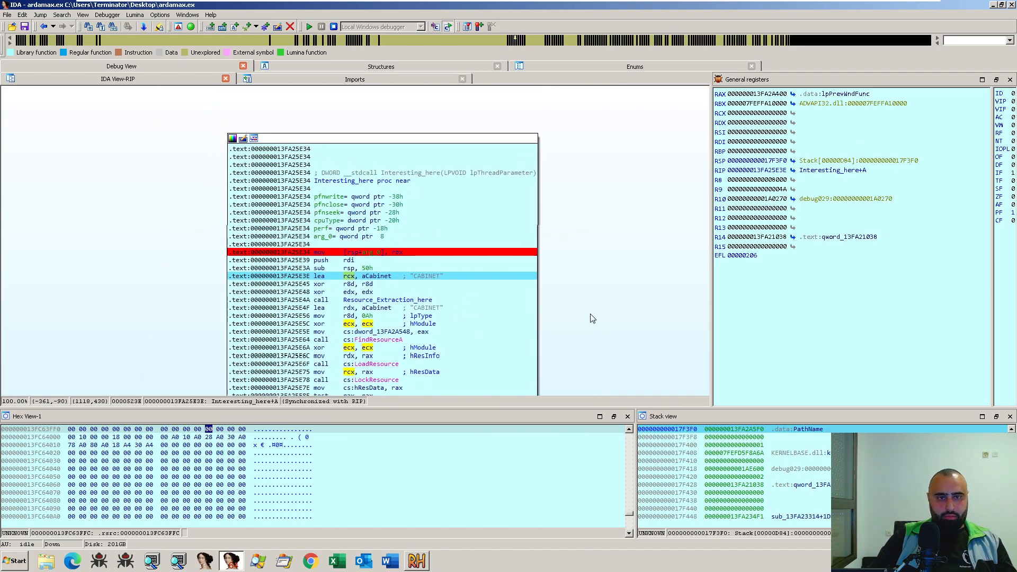
left_click(330, 181)
key("x")
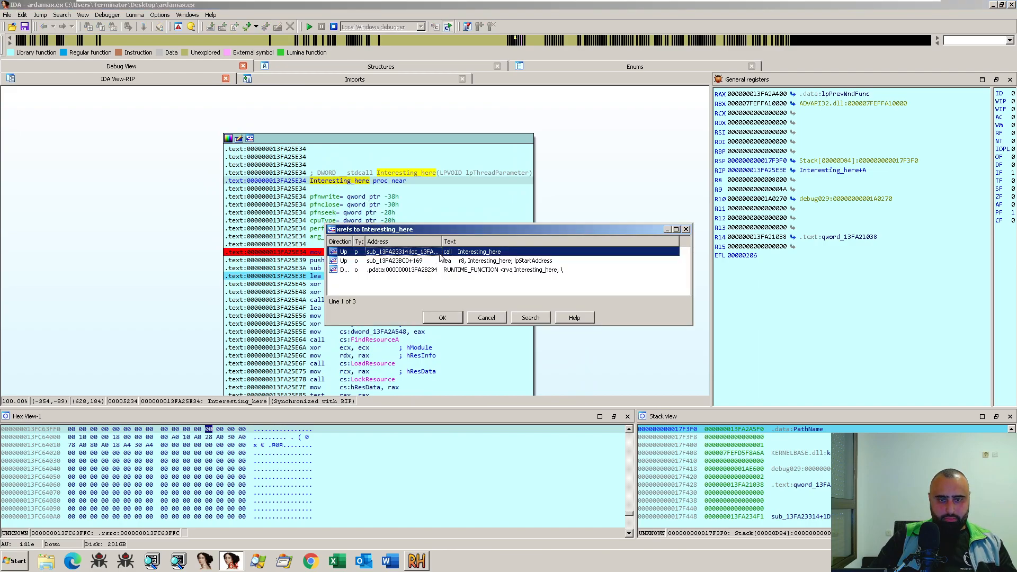
double_click(439, 254)
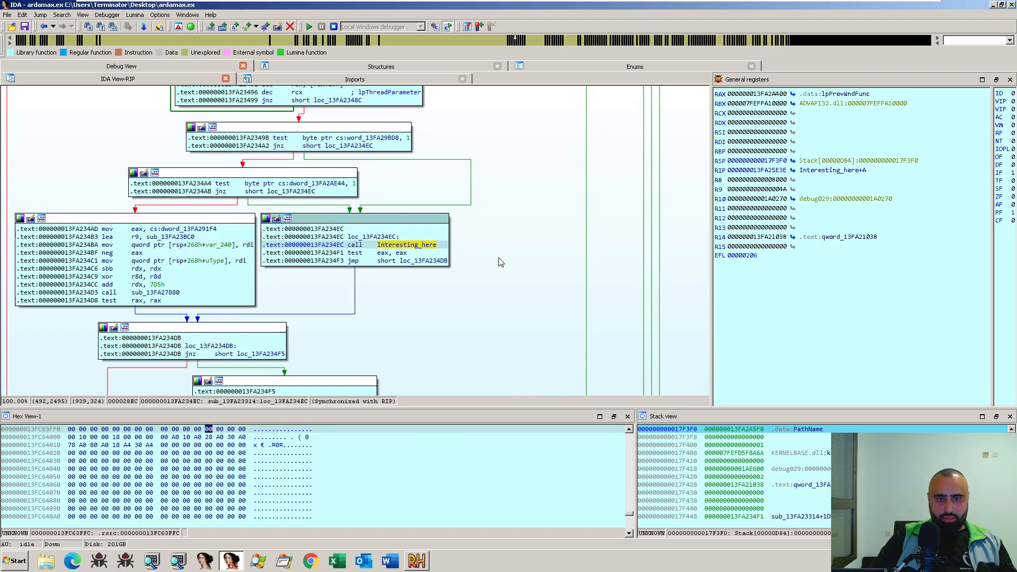
double_click(428, 245)
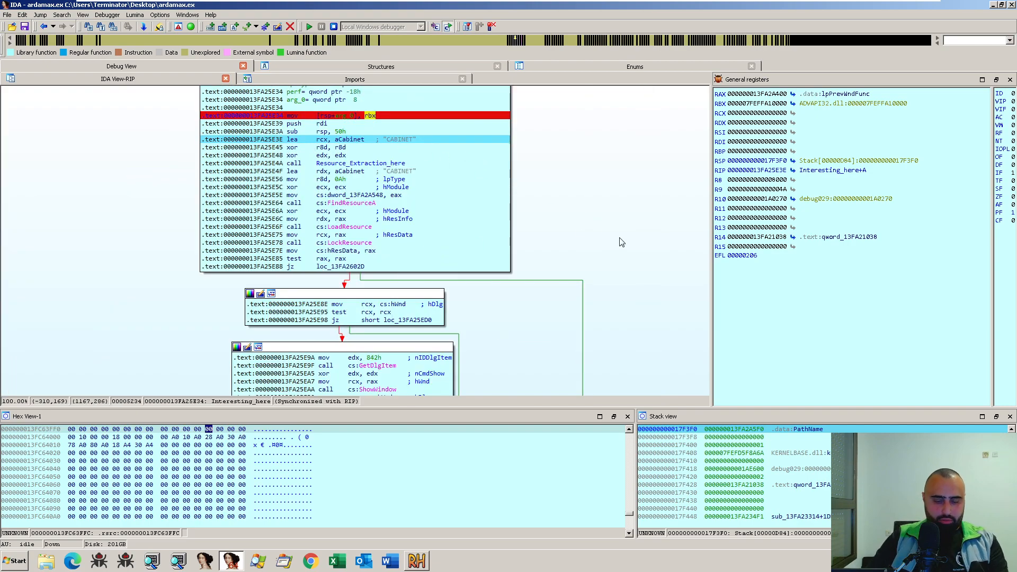
- Step over the Resource_Extraction_here call for CABINET in Interesting_here, up to the instructions preparing FindResourceA
key("F8")
key("F8")
key("F8")
key("F8")
key("F8")
key("F8")
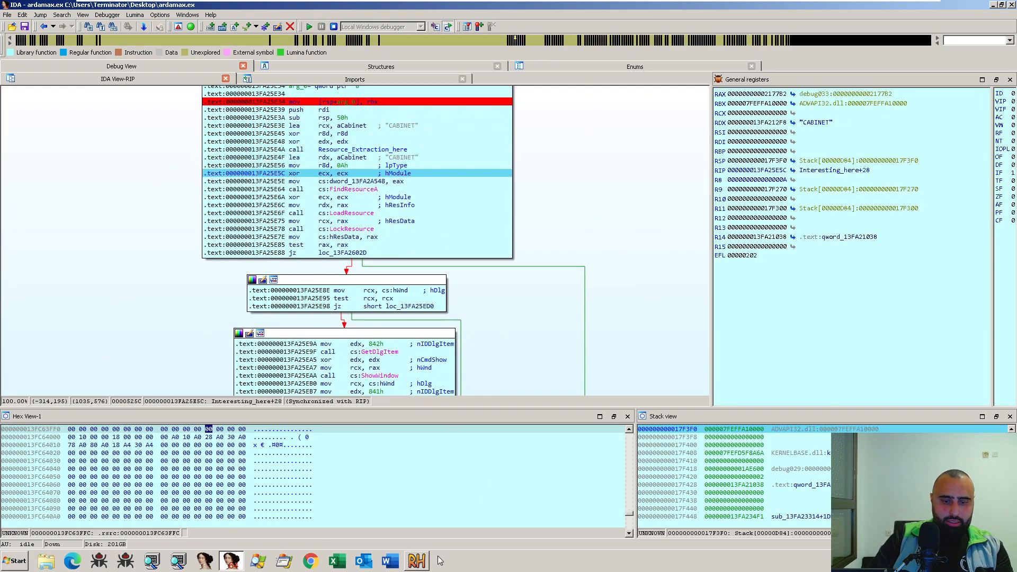
- Switch to Resource Hacker and display the RCData resource CABINET : 1046
left_click(417, 560)
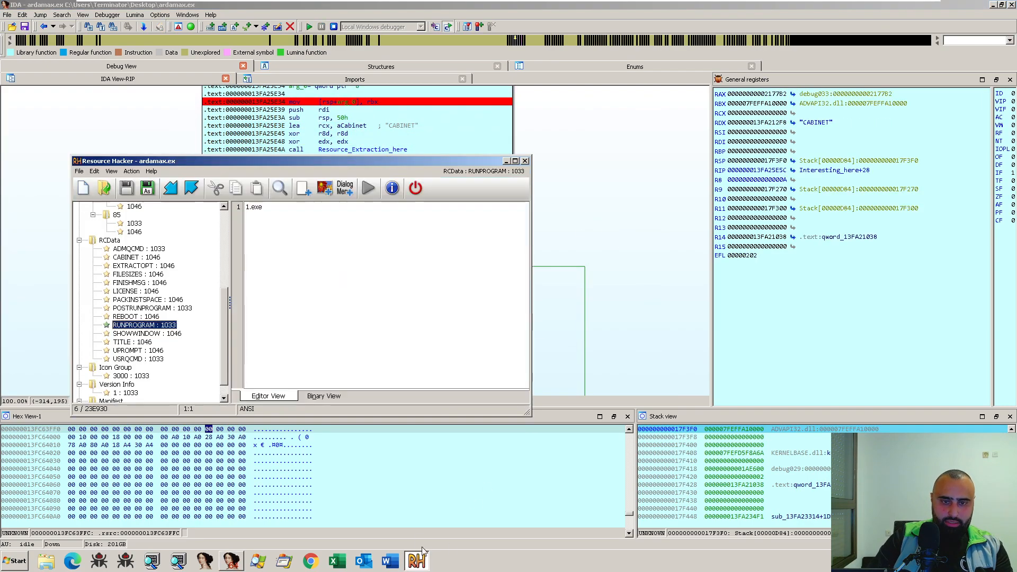
left_click(133, 257)
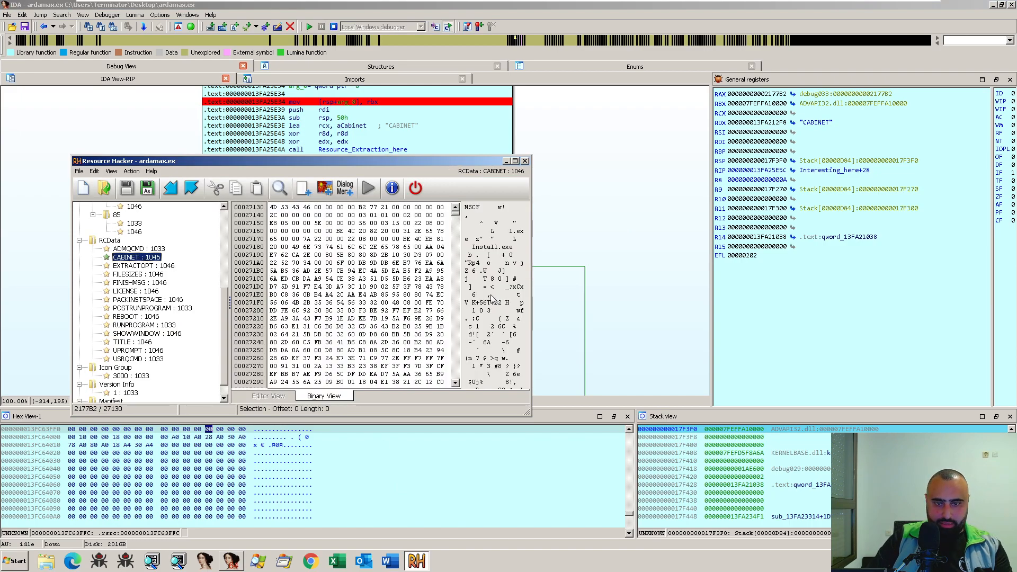
- Return to IDA and step over the FindResourceA, LoadResource and LockResource calls in Interesting_here, up to the window handle test
scroll(492, 307, "down", 1)
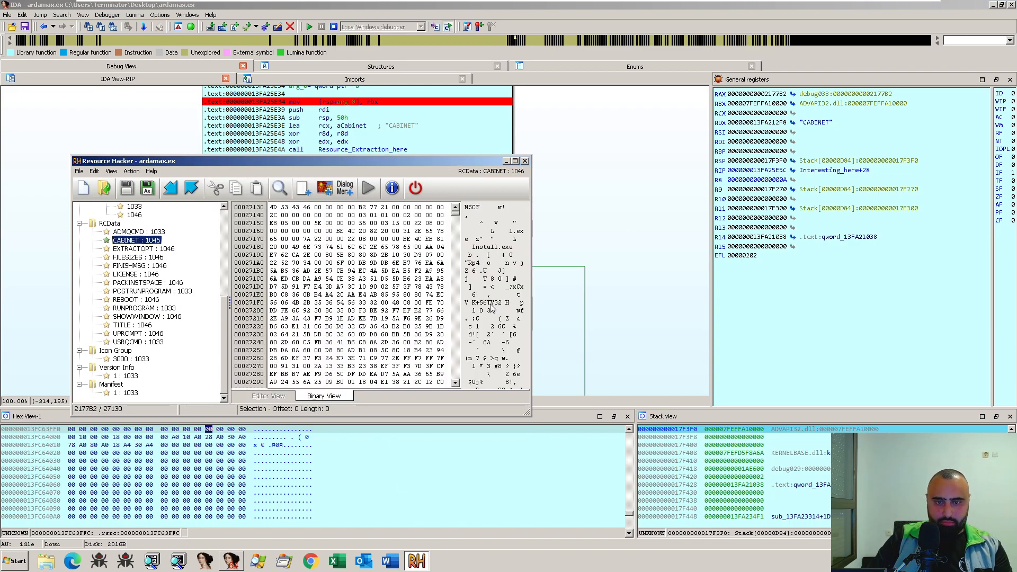
left_click(506, 162)
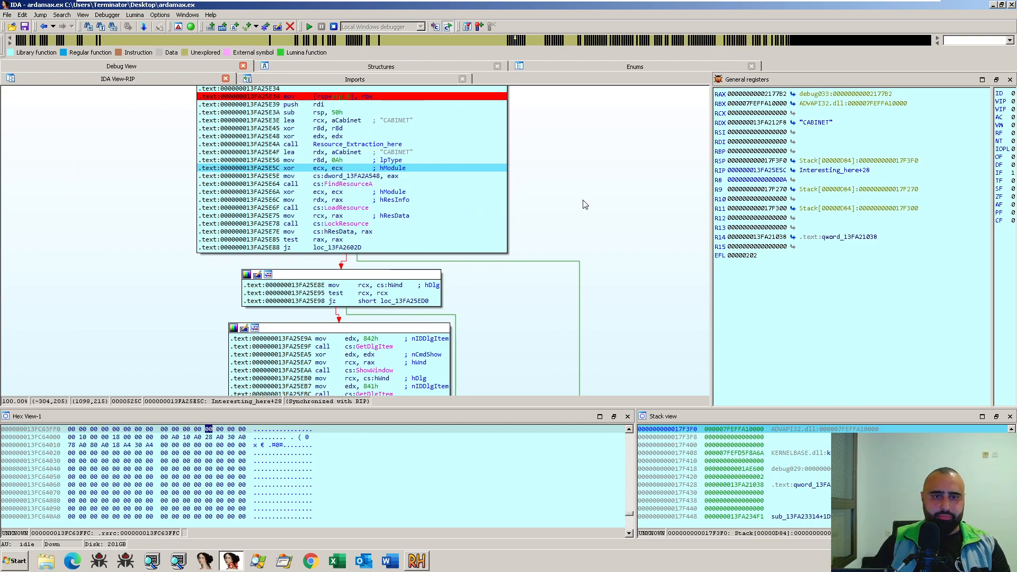
key("F8")
key("F8")
key("F8")
key("F8")
key("F8")
key("F8")
key("F8")
key("F8")
key("F8")
key("F8")
key("F8")
key("F8")
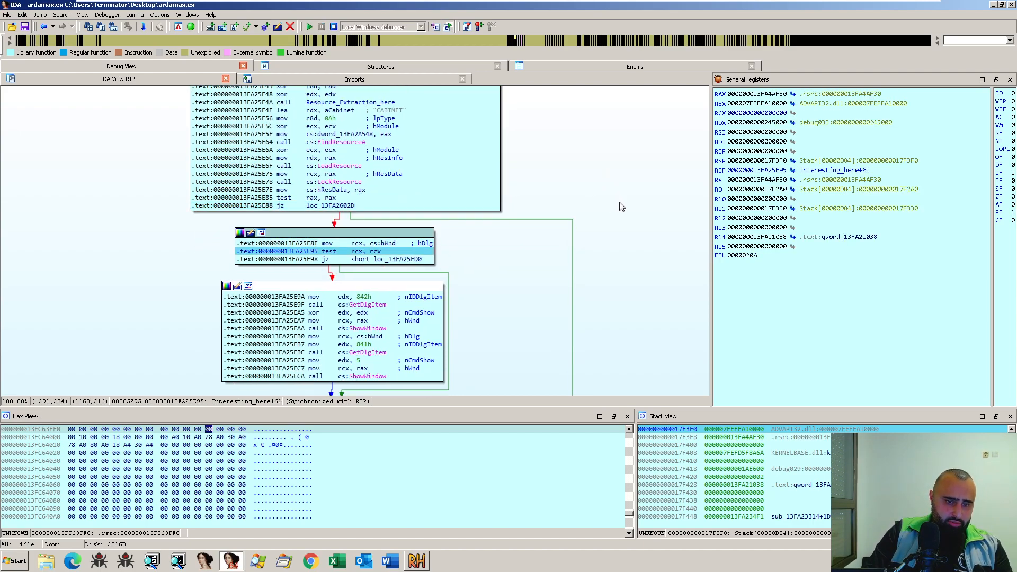
- Step over the FDI_Cabinet_Here call in Interesting_here, up to the conditional jump to loc_13FA25EE3
key("F8")
key("F8")
key("F8")
key("F8")
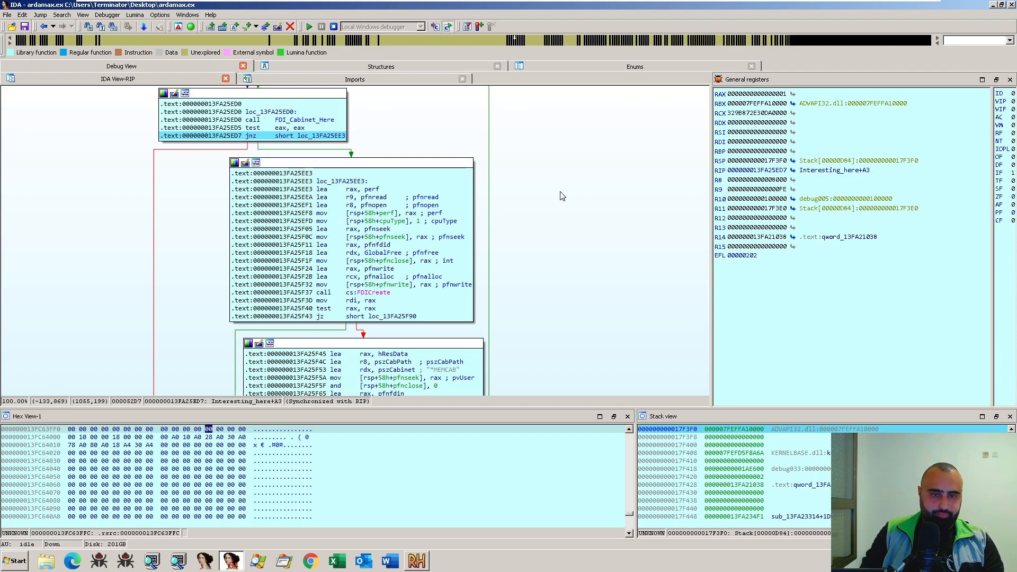
- Step through the callback arguments in loc_13FA25EE3 and over the FDICreate call
key("F8")
key("F8")
key("F8")
key("F8")
key("F8")
key("F8")
key("F8")
key("F8")
key("F8")
key("F8")
key("F8")
key("F8")
key("F8")
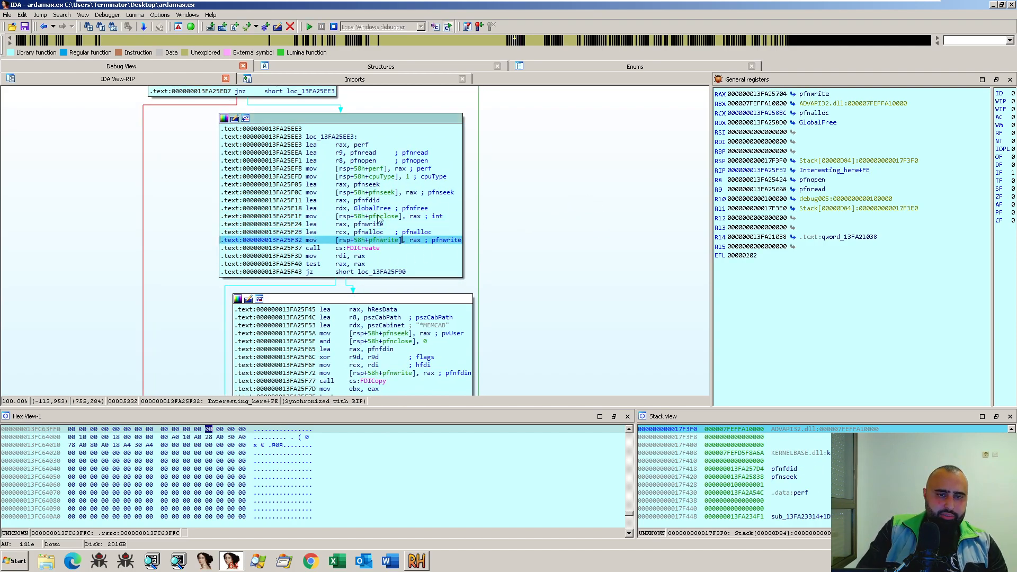
left_click_drag(401, 240, 314, 161)
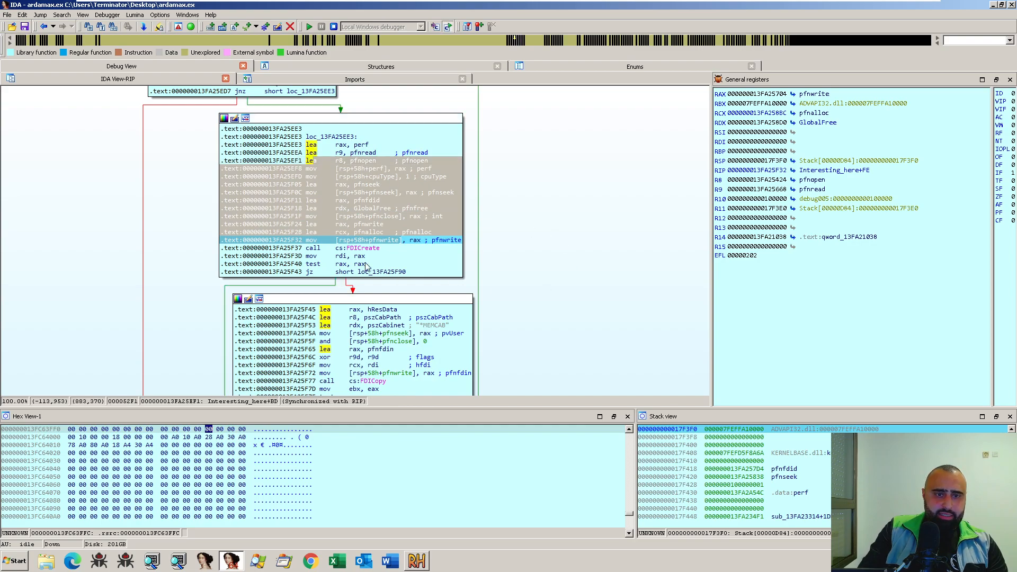
key("F8")
key("F8")
- Follow the RAX pointer returned by FDICreate, display its first bytes as a qword, and go back to the code
left_click(793, 95)
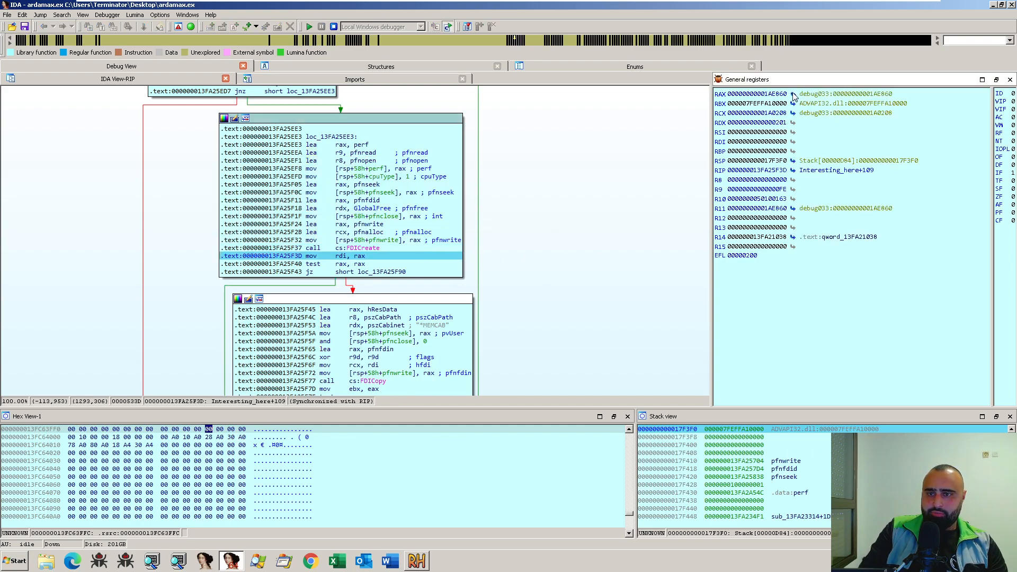
key("d")
key("d")
key("d")
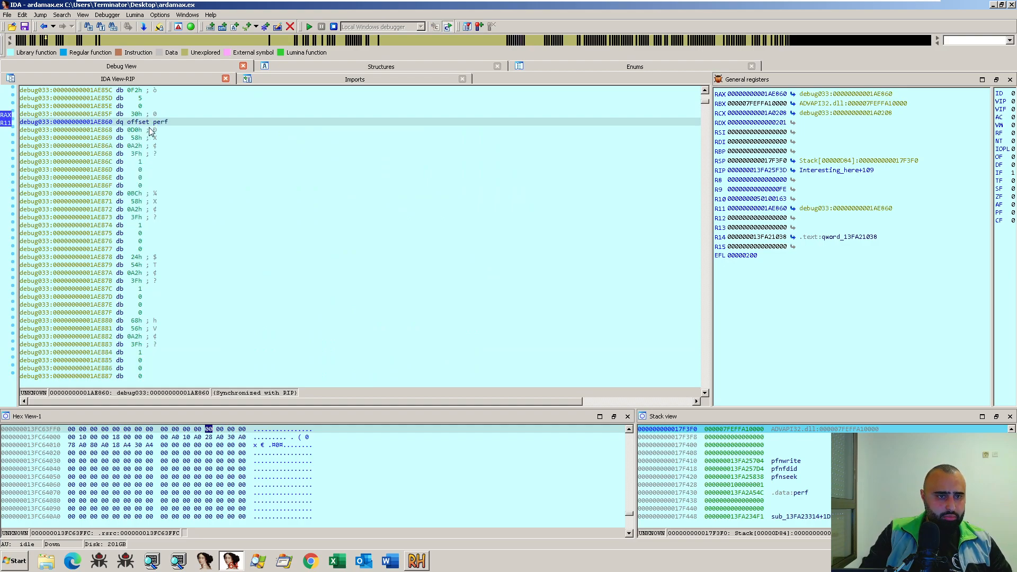
key("d")
key("d")
key("d")
double_click(145, 123)
key("d")
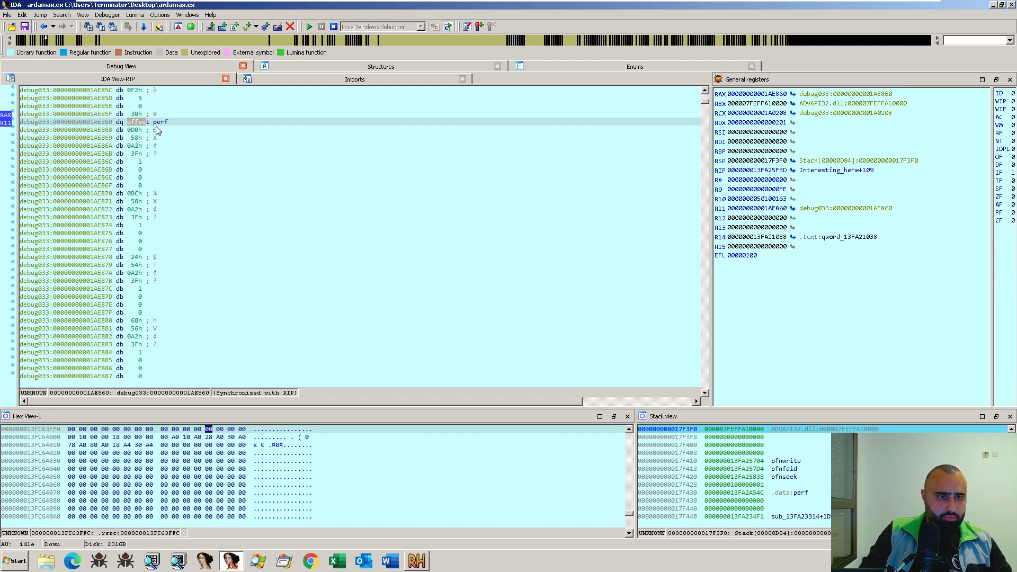
left_click_drag(142, 124, 145, 124)
key("Escape")
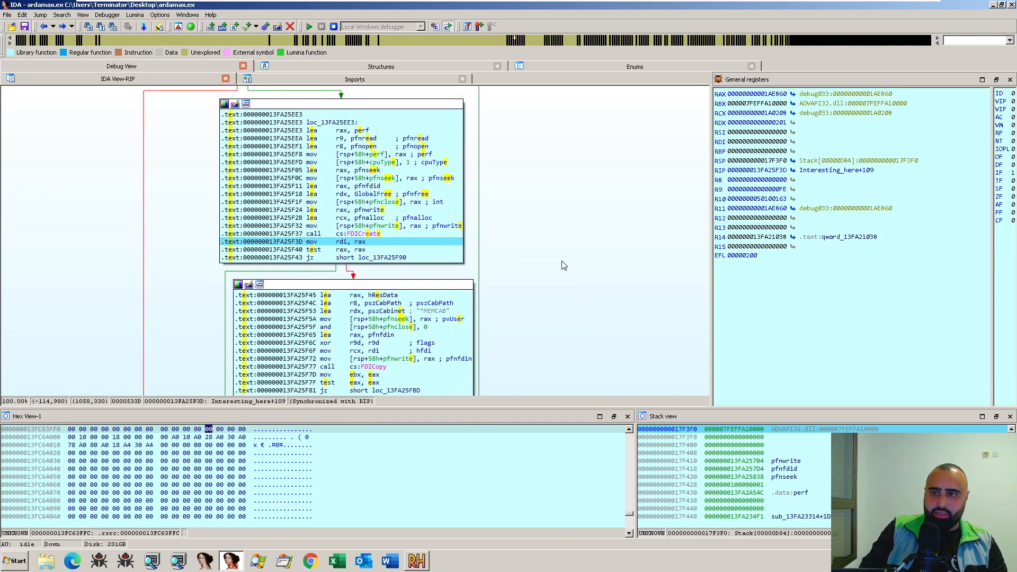
- Step through the block that loads hResData, pszCabPath and the *MEMCAB string, up to the FDICopy call
key("F8")
key("F8")
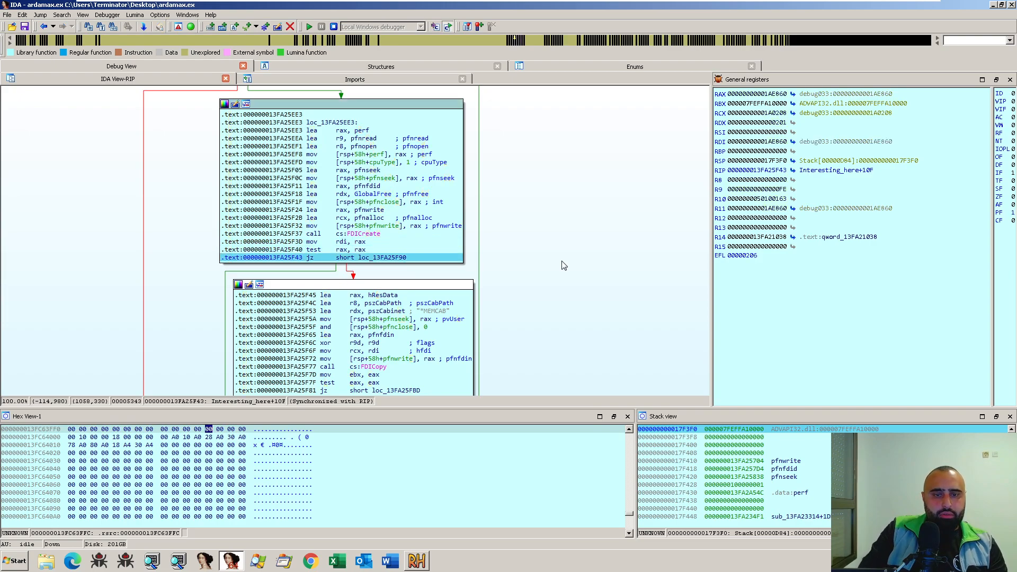
left_click_drag(585, 301, 590, 275)
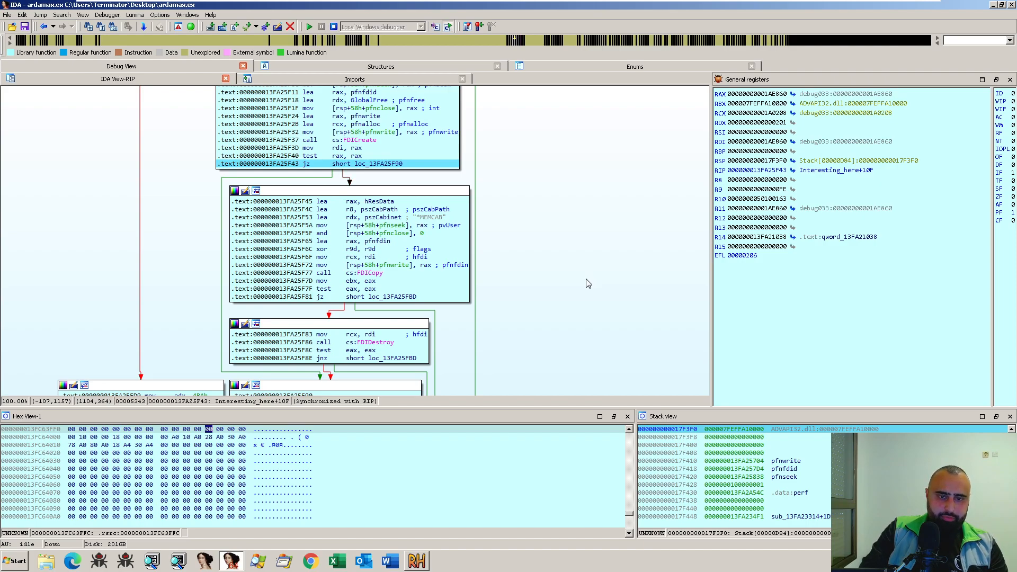
key("F8")
key("F8")
key("F8")
key("F8")
key("F8")
key("F8")
key("F8")
key("F8")
key("F8")
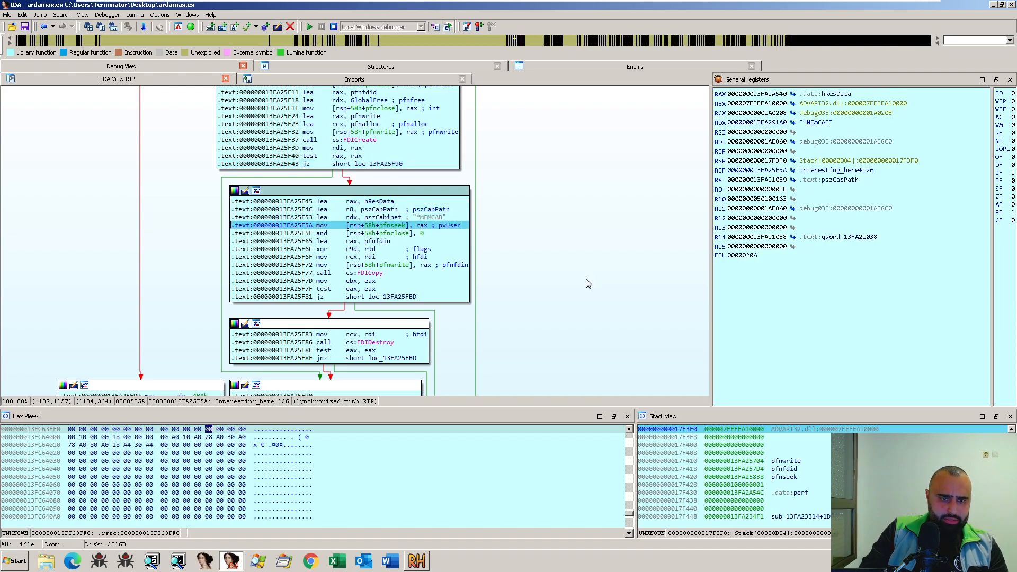
key("F8")
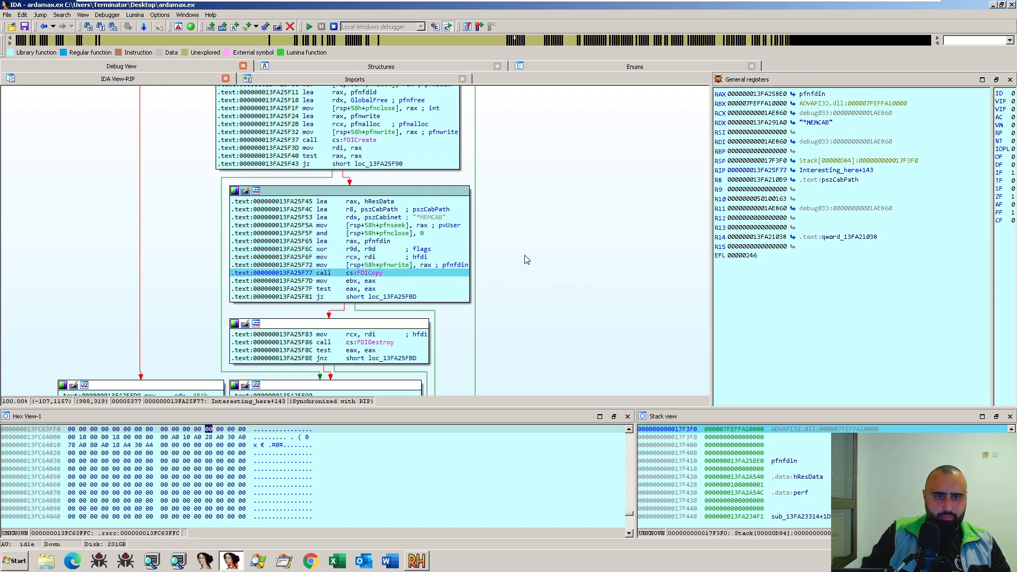
- Set a breakpoint on the FDICopy call in Interesting_here
scroll(524, 264, "up", 3)
scroll(518, 270, "down", 5)
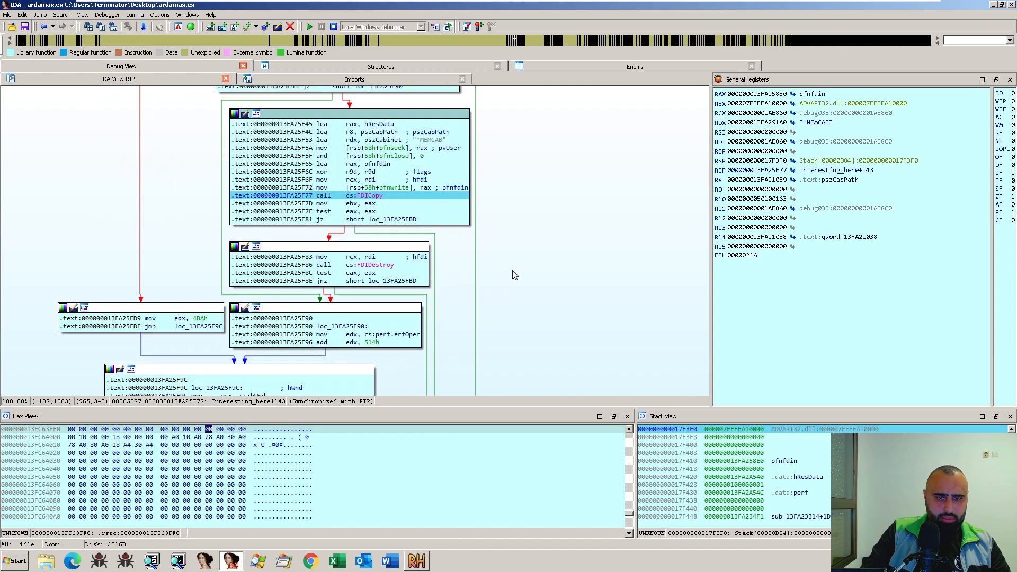
key("F2")
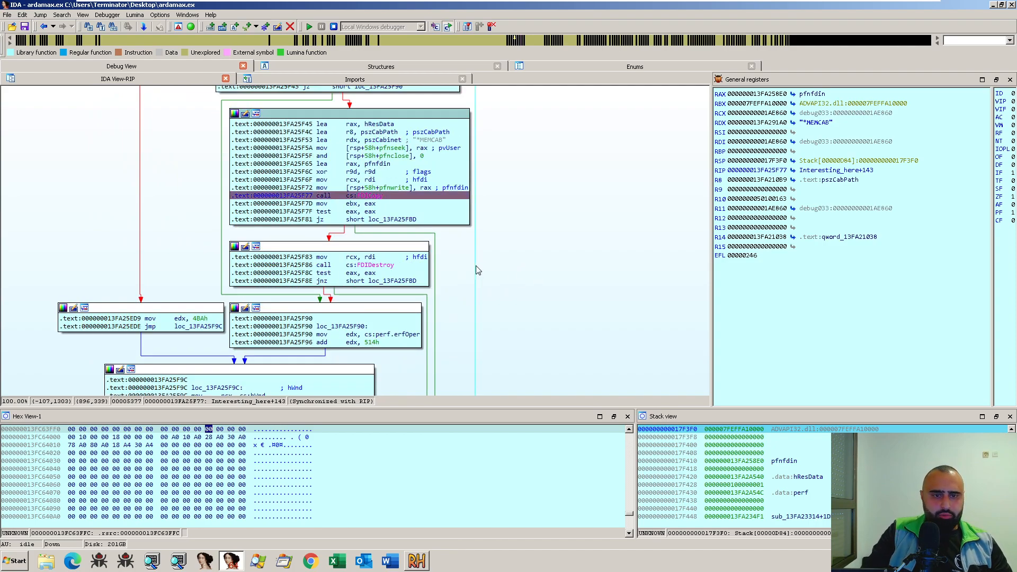
left_click_drag(540, 267, 555, 264)
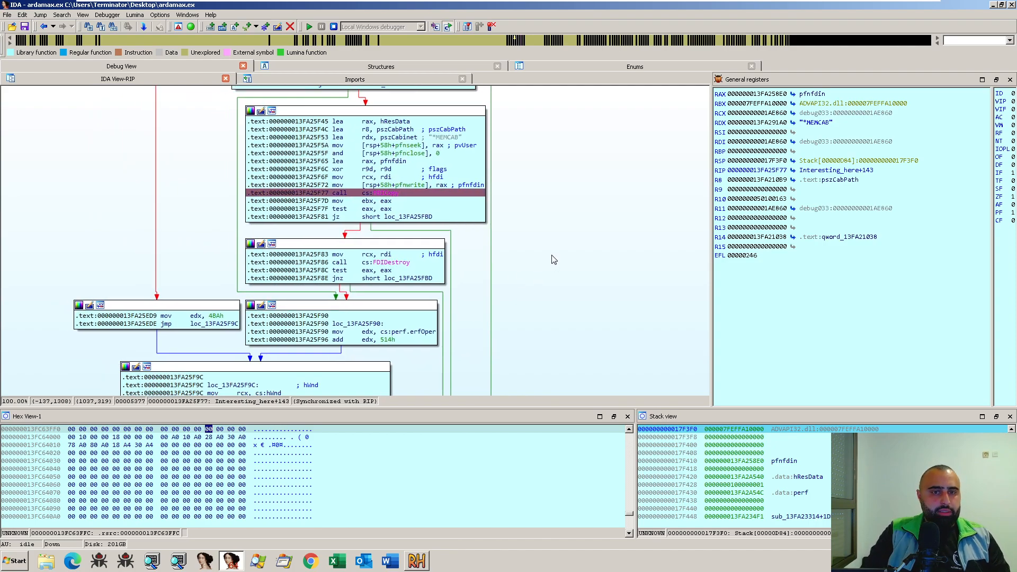
- Launch Process Monitor by searching for procmon and allow it to make changes to the computer
key("super")
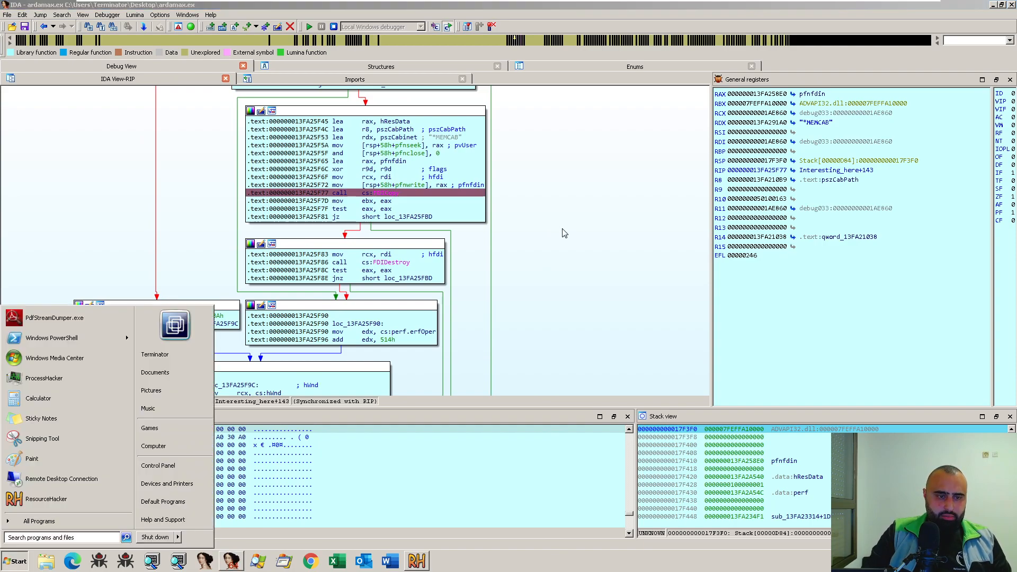
type("proc")
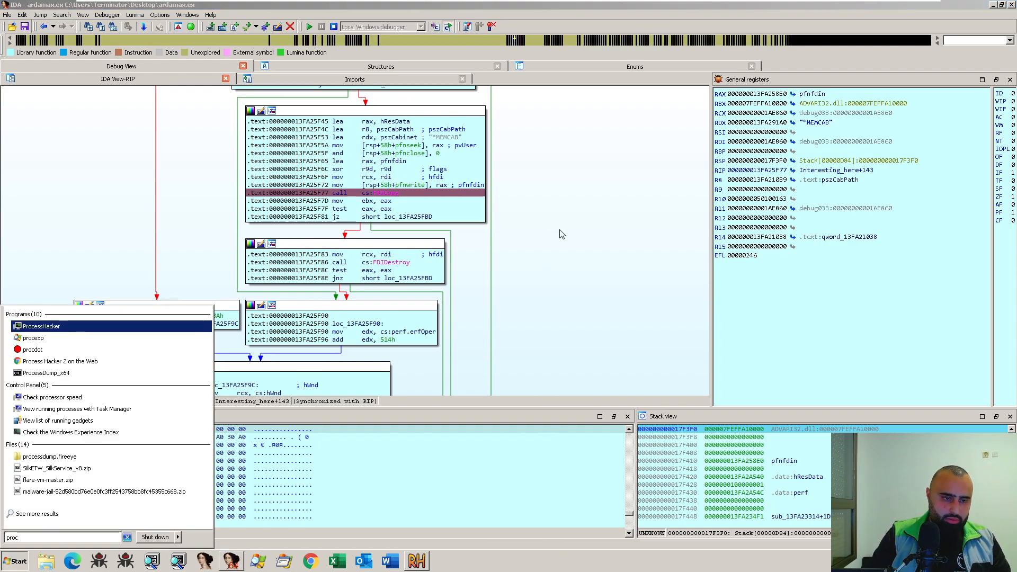
type("mon")
key("Return")
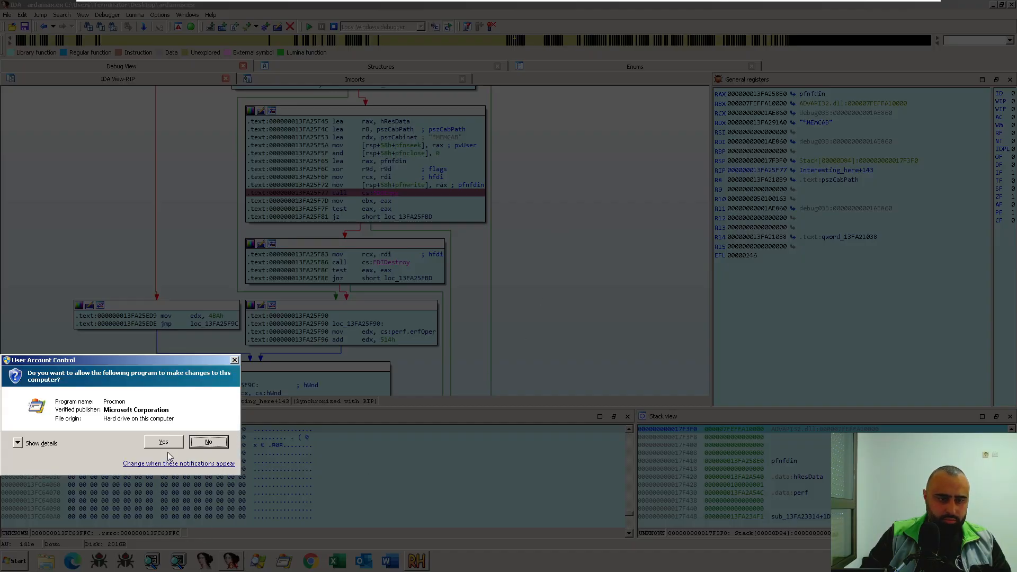
left_click(165, 444)
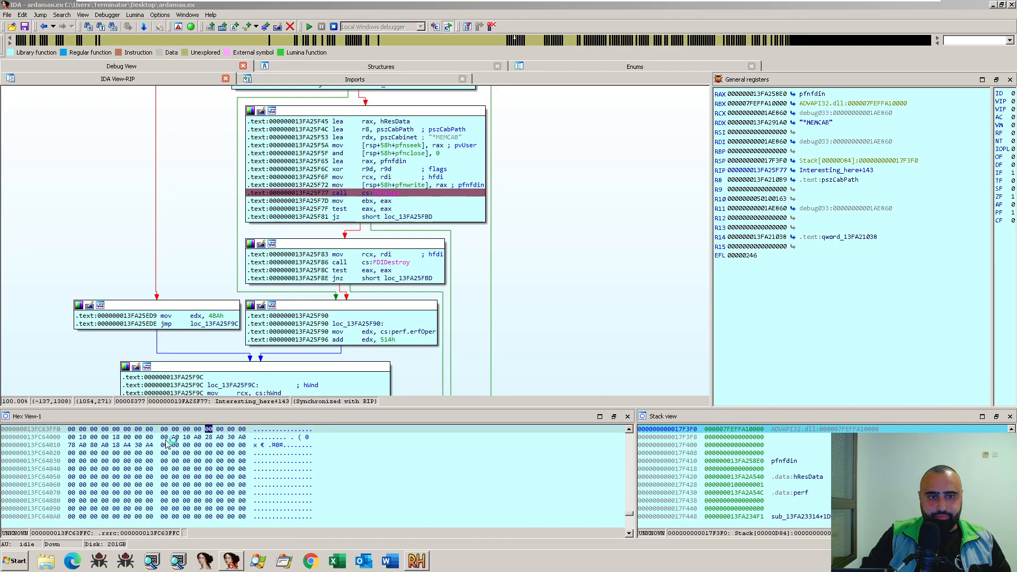
- Reposition and enlarge the Process Monitor window, with capturing stopped, and clear the recorded events
left_click_drag(187, 112, 557, 159)
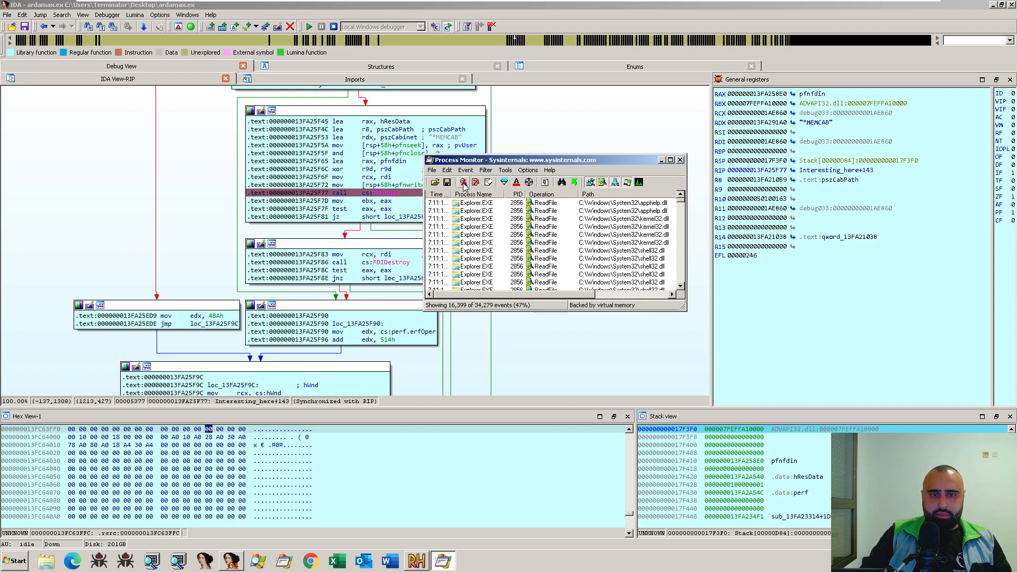
left_click_drag(685, 309, 833, 404)
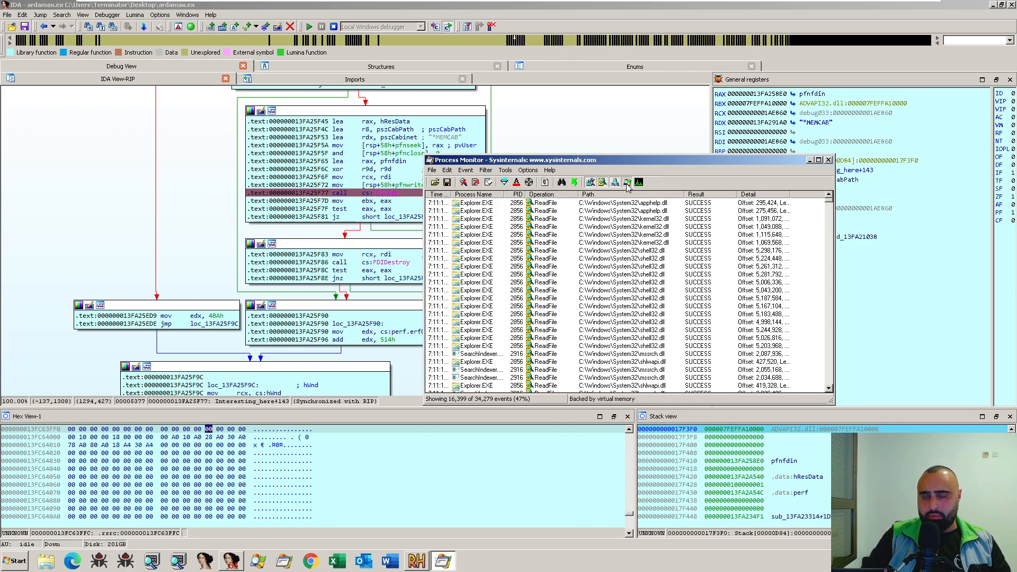
left_click(607, 235)
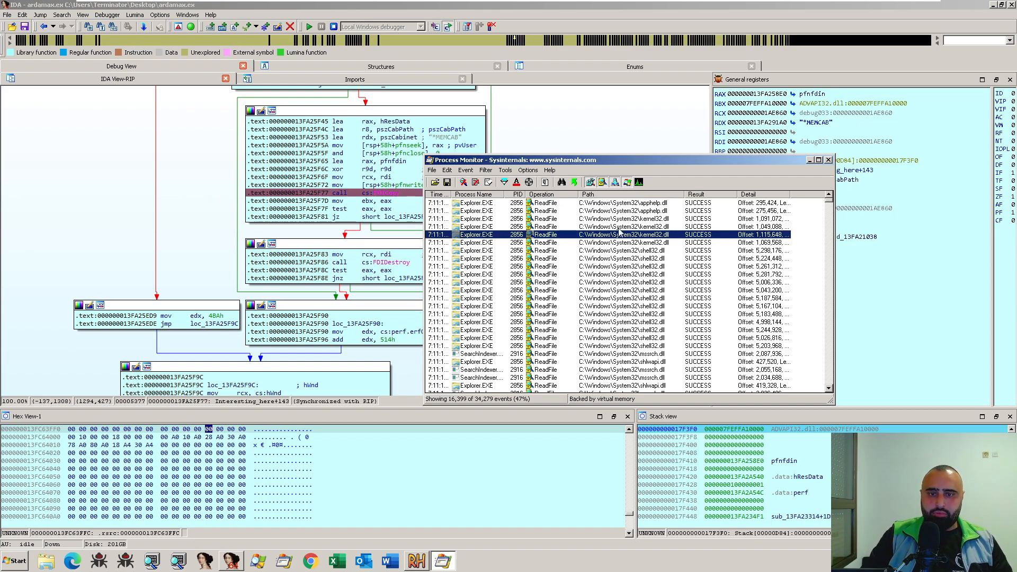
key("ctrl+x")
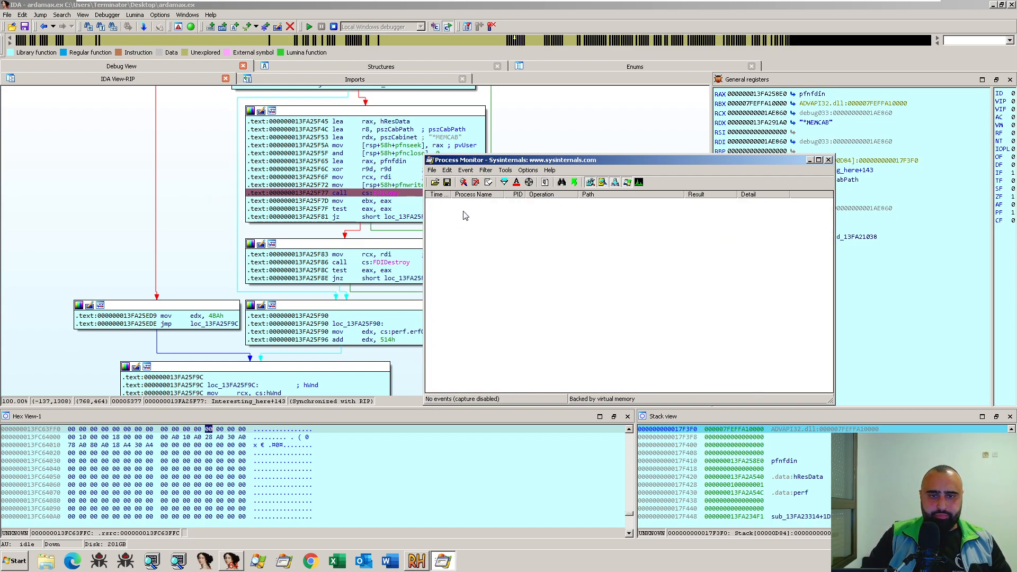
- Add and apply a Process Monitor filter that includes events whose Process Name is ardamax.ex
left_click(466, 170)
mouse_move(487, 171)
left_click(504, 195)
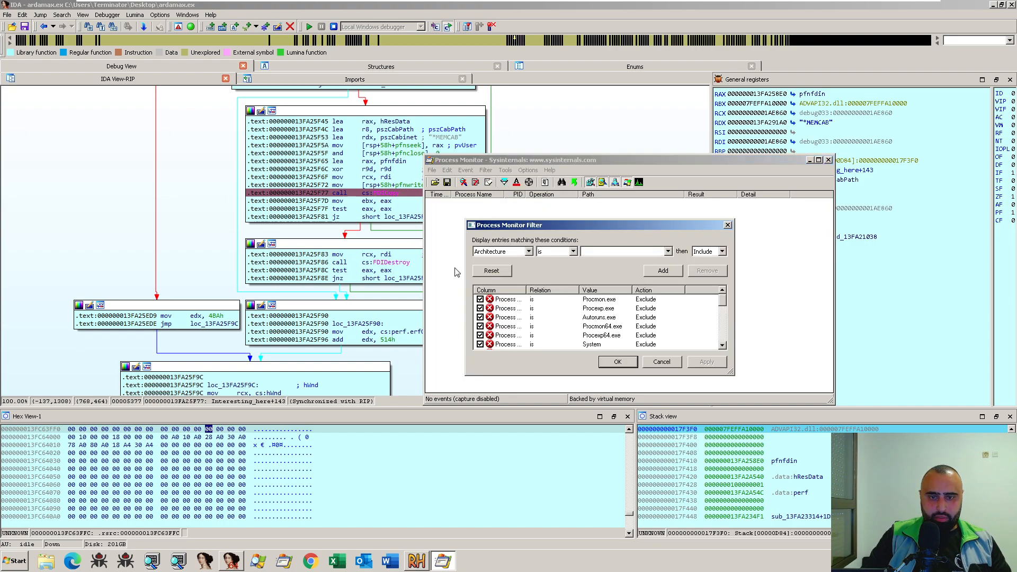
left_click(500, 253)
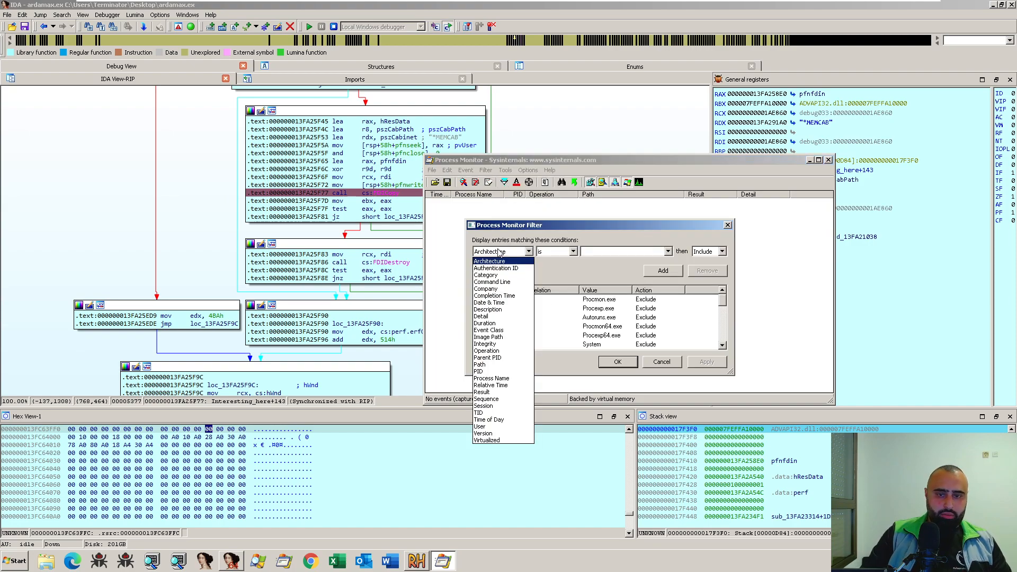
left_click(510, 378)
left_click(602, 253)
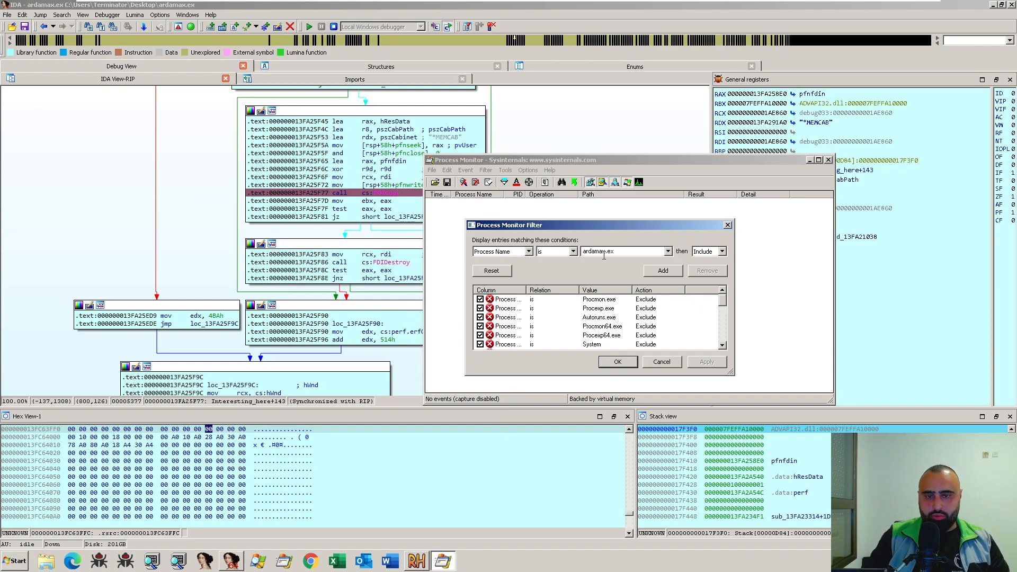
left_click(519, 253)
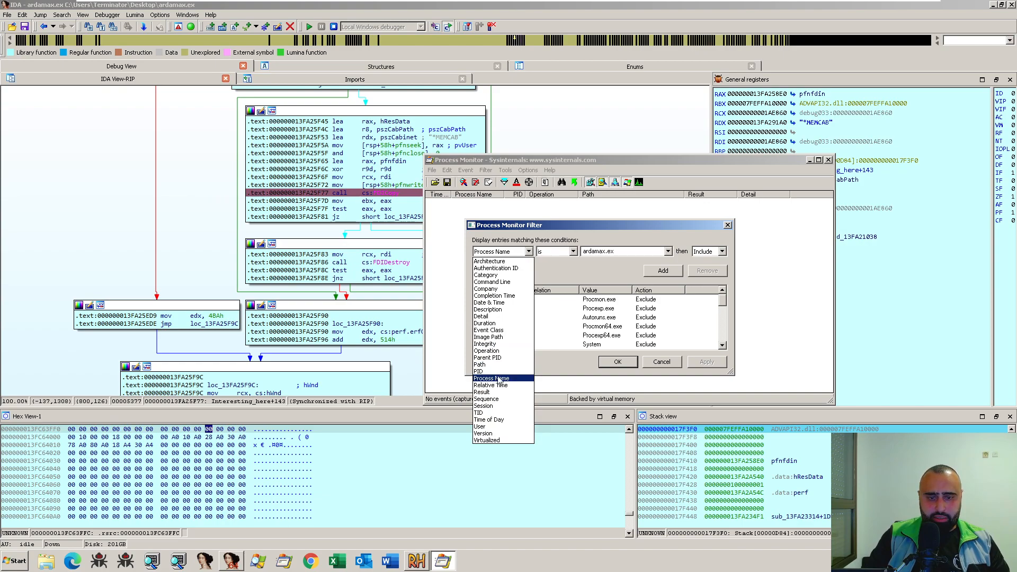
left_click(530, 253)
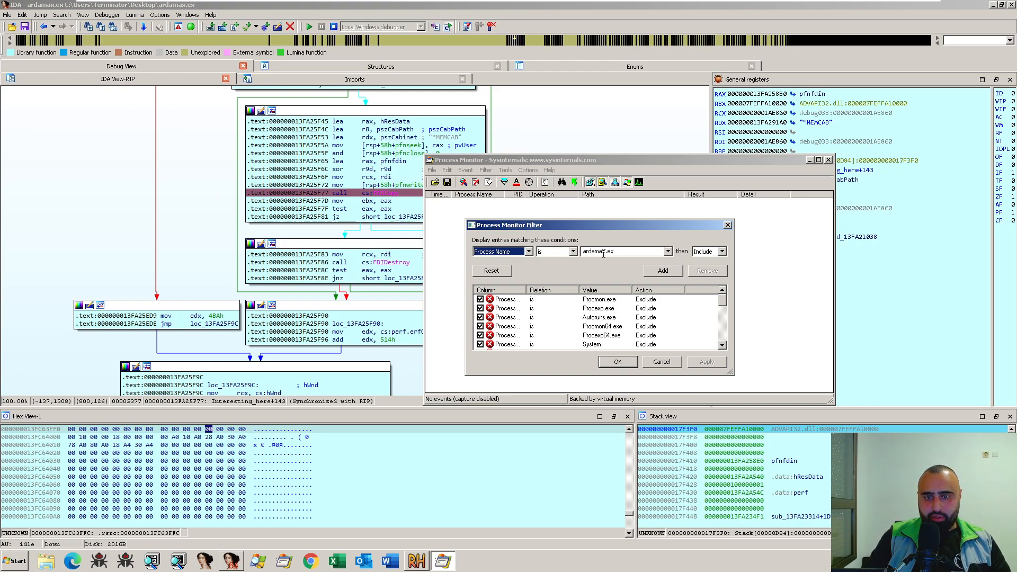
left_click(542, 253)
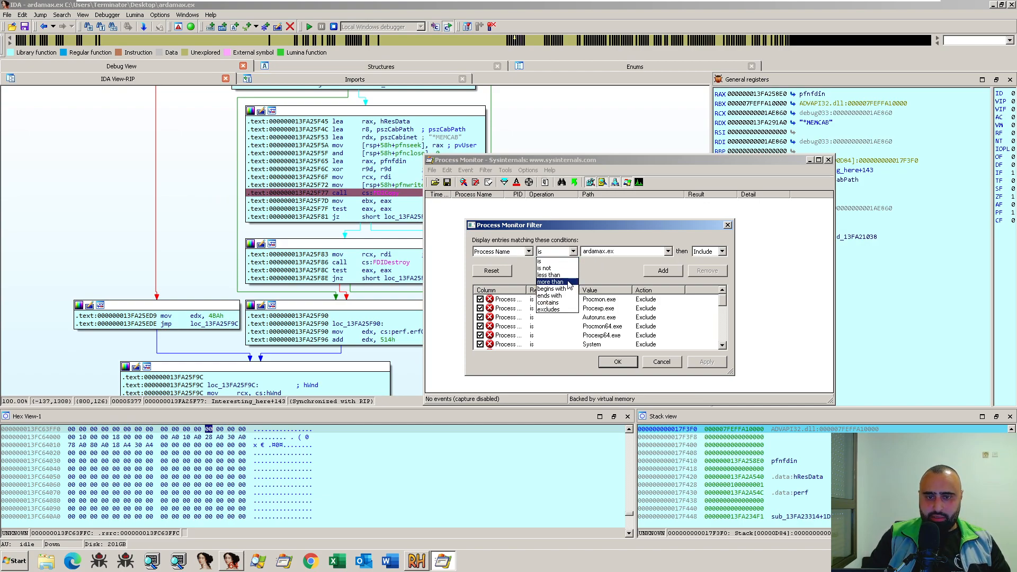
left_click(613, 273)
left_click(709, 252)
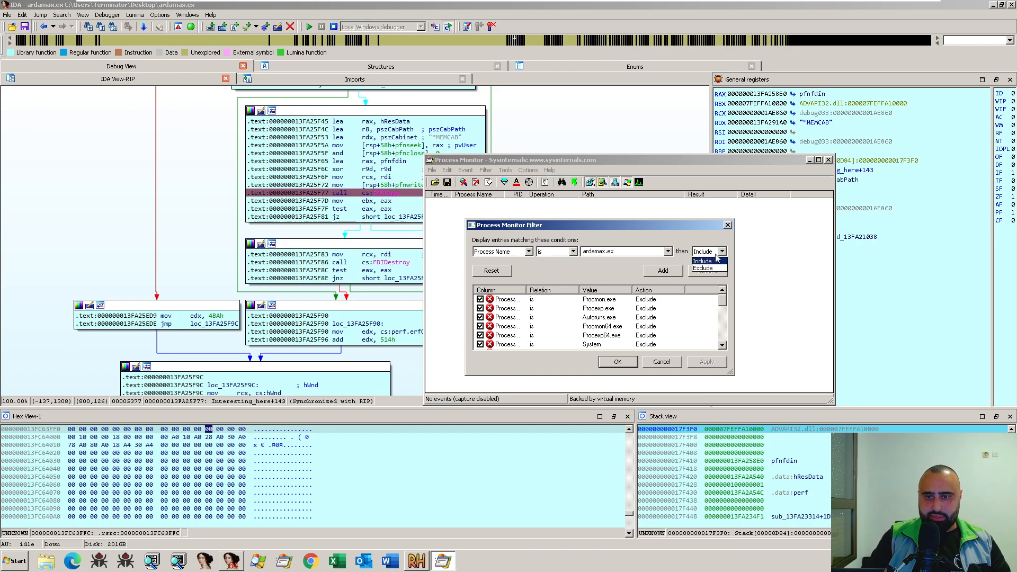
left_click(709, 262)
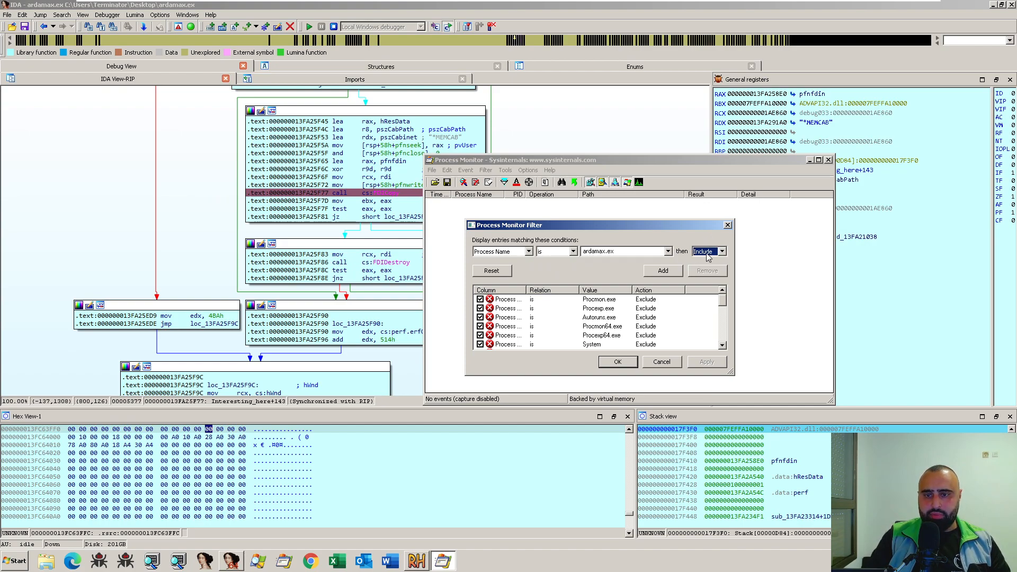
left_click(664, 272)
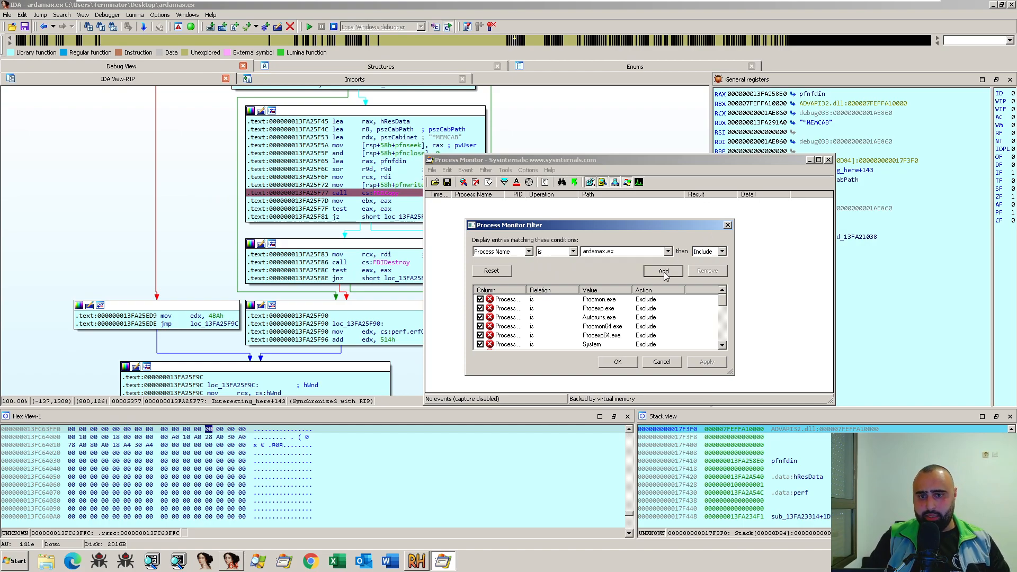
left_click(619, 362)
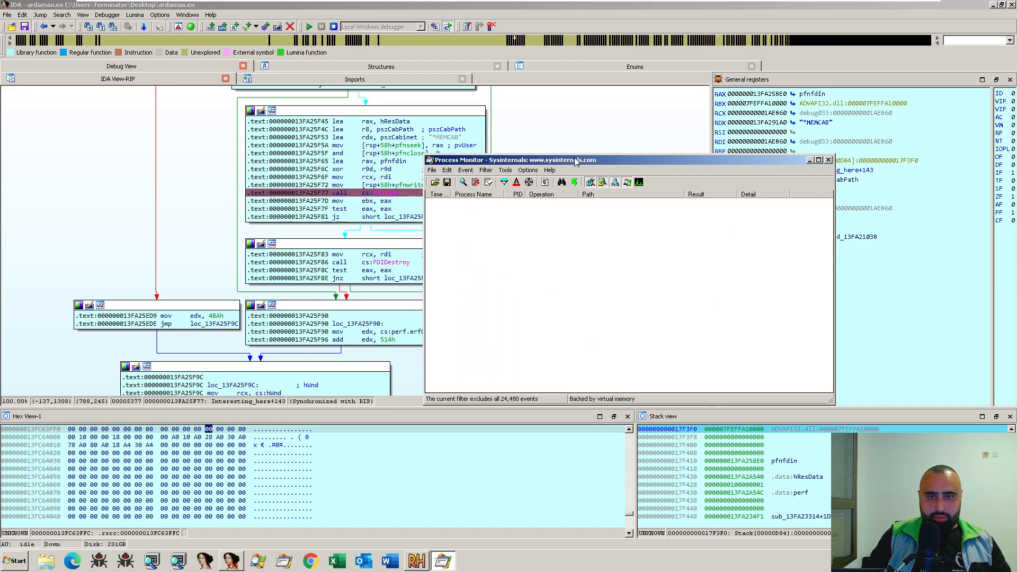
- Review the conditions in the Process Monitor filter, and close the filter dialog without changing anything
left_click(486, 171)
left_click(496, 182)
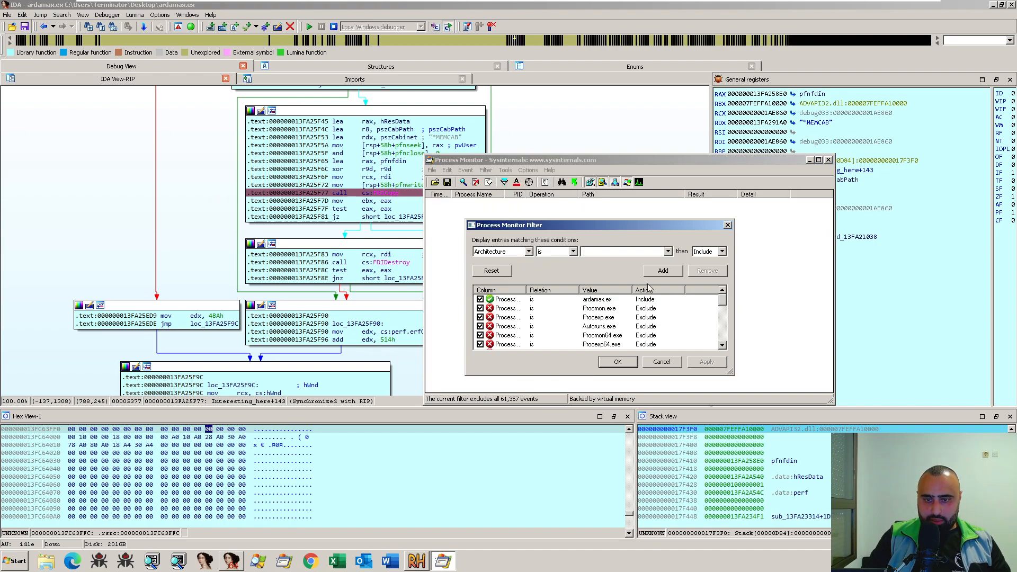
left_click(727, 226)
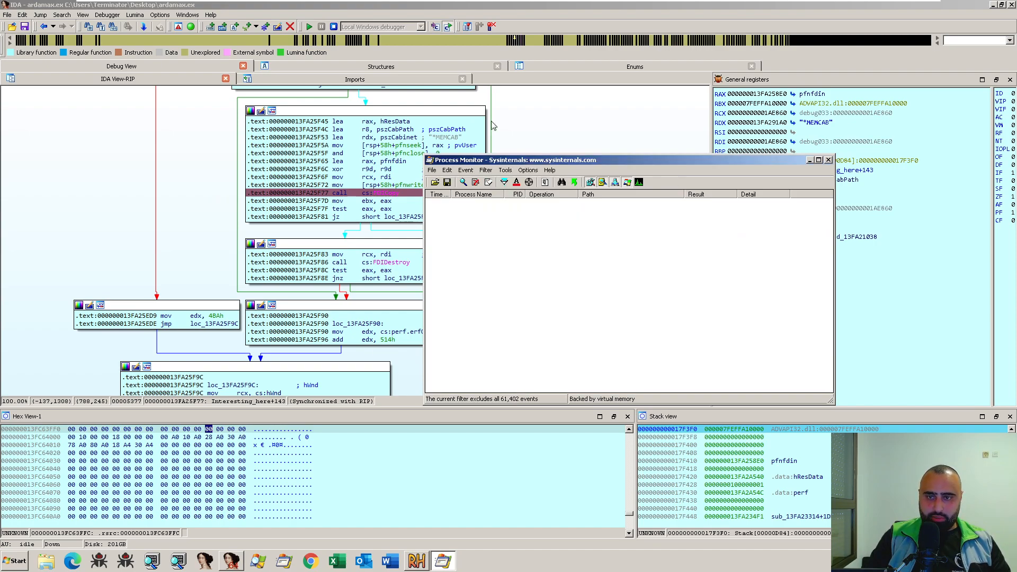
- Arrange Process Monitor and IDA side by side, with the FDICopy call block in view in IDA's graph
left_click(529, 7)
left_click_drag(529, 8, 1016, 79)
left_click(477, 177)
key("super+Left")
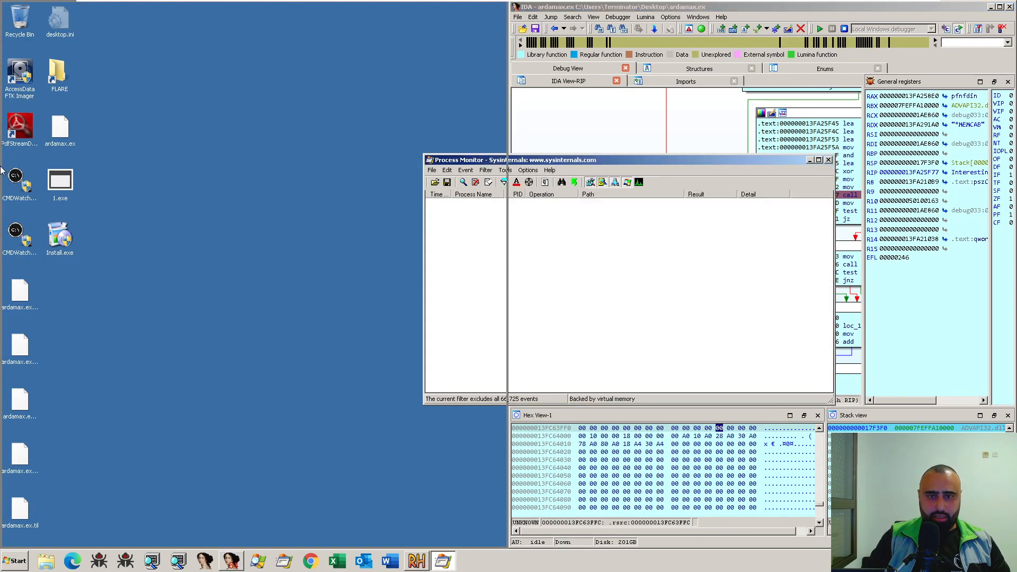
left_click_drag(739, 234, 624, 221)
left_click_drag(842, 253, 823, 240)
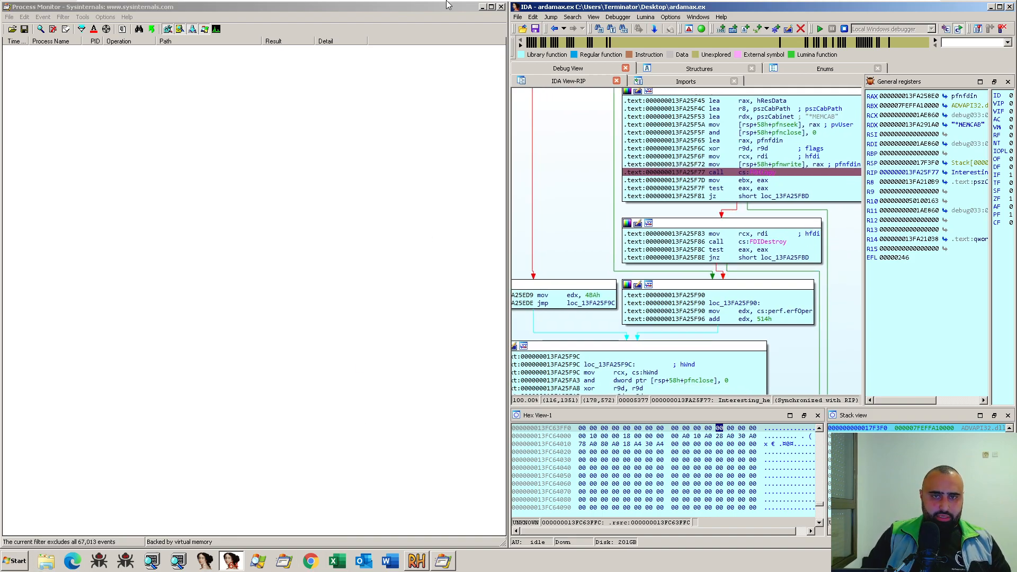
mouse_move(448, 4)
- Check the FDICopy function's description in the Microsoft documentation in the browser, and return to the virtual machine
key("alt+Tab")
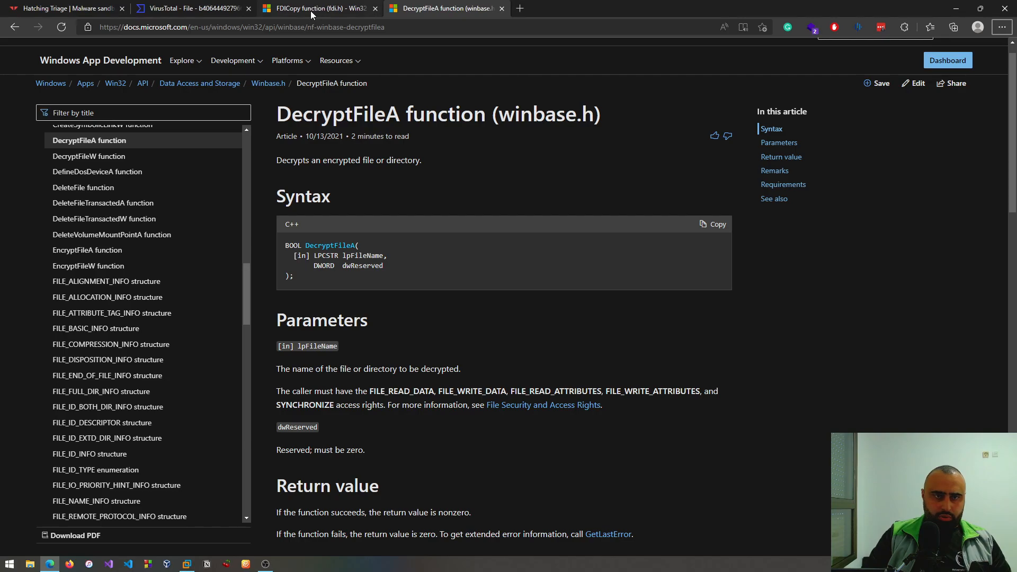
key("ctrl+shift+Tab")
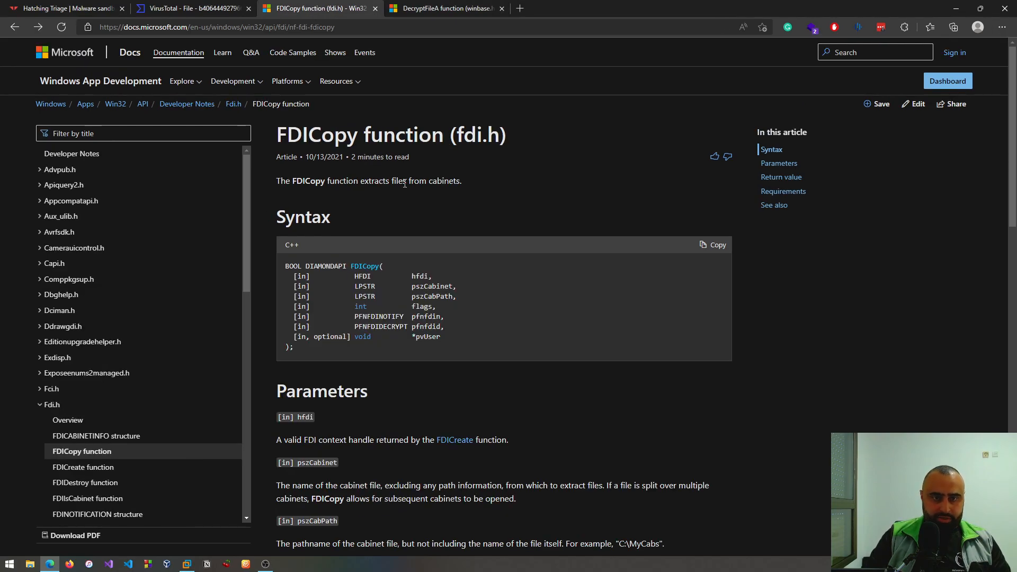
left_click(548, 190)
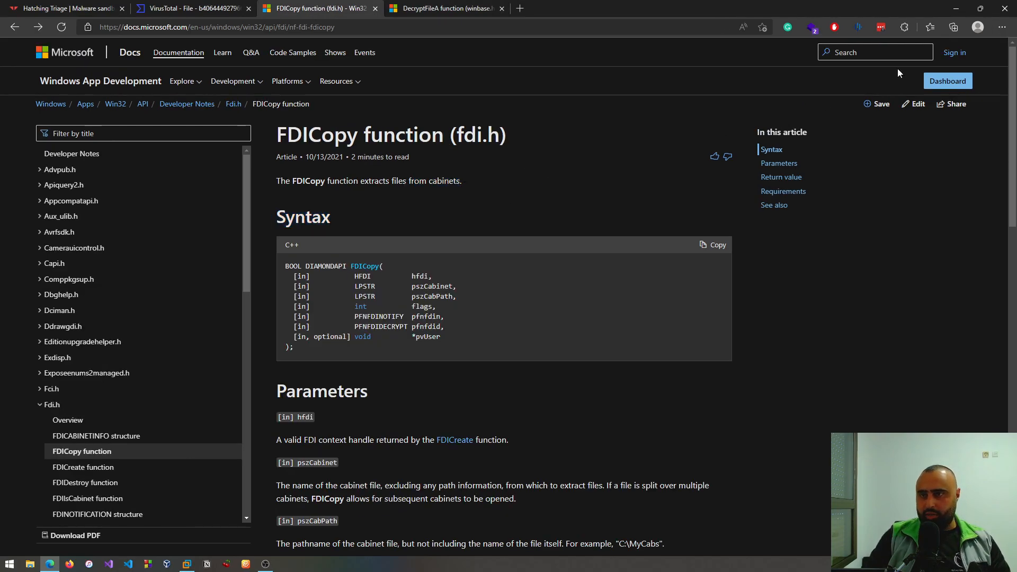
key("alt+space")
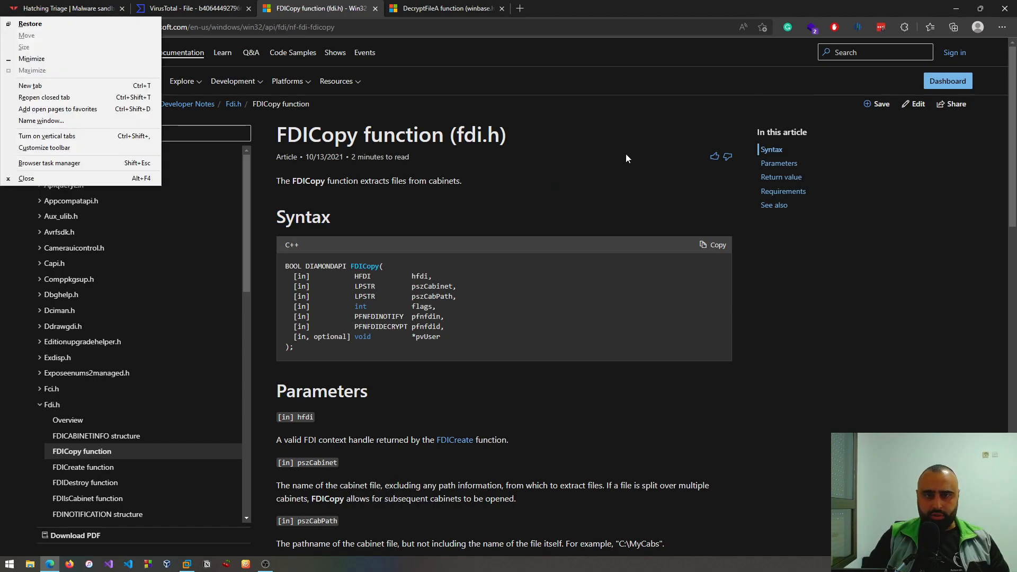
key("Escape")
key("alt+Tab")
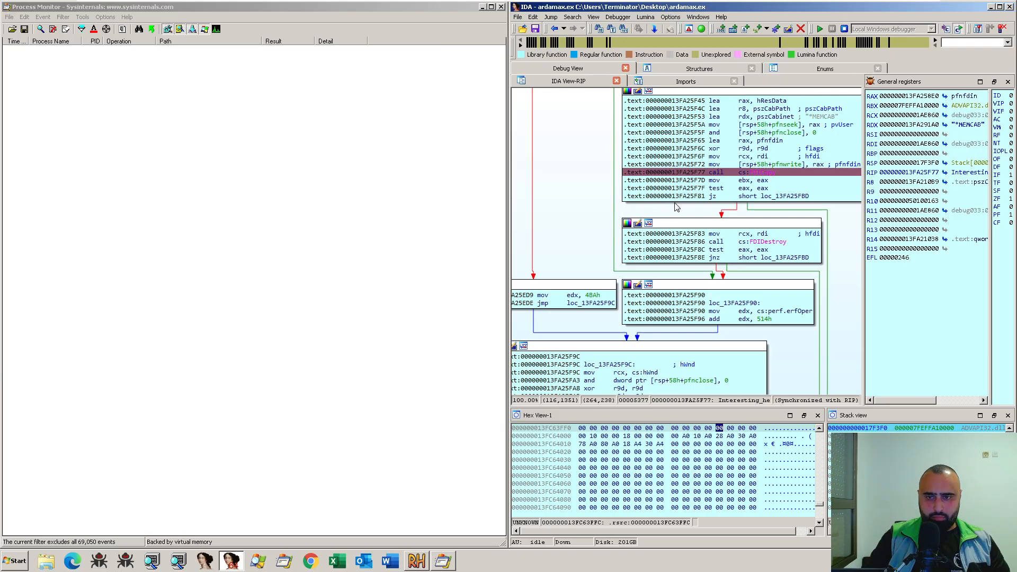
- Step over the FDICopy call in the debugger, and widen Process Monitor's Path column to show the full file paths
key("F8")
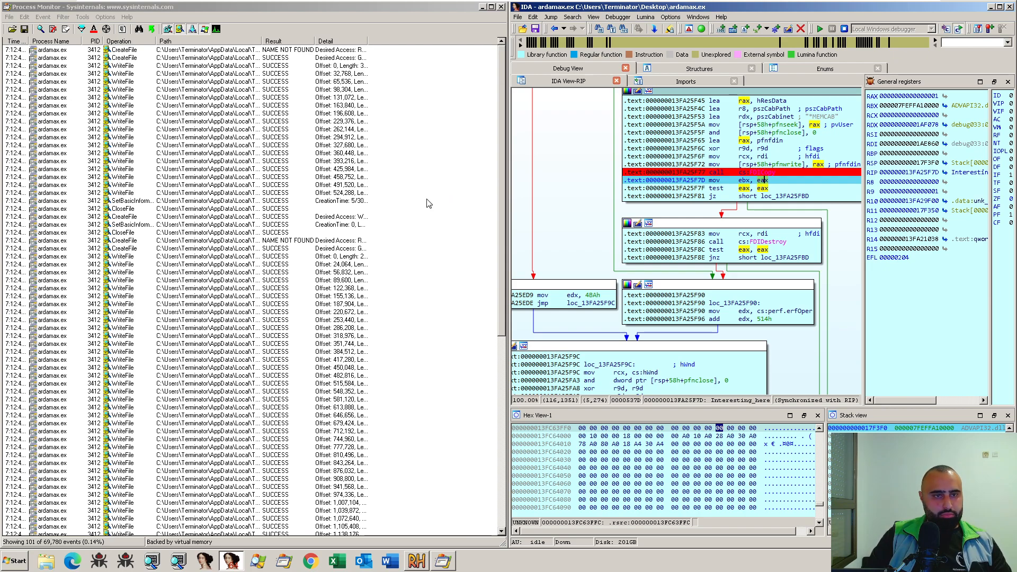
left_click(142, 106)
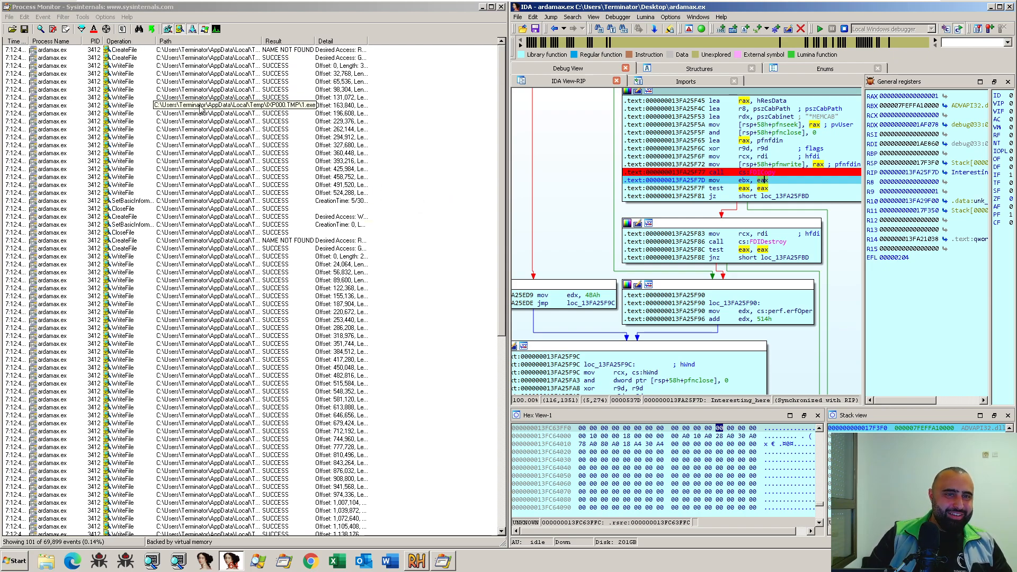
left_click(127, 50)
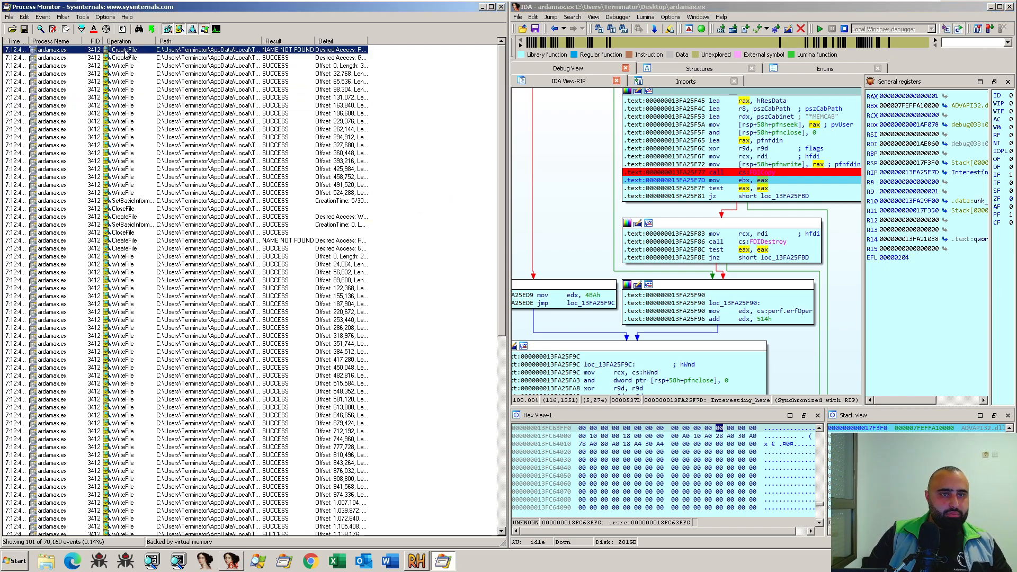
left_click_drag(261, 42, 340, 47)
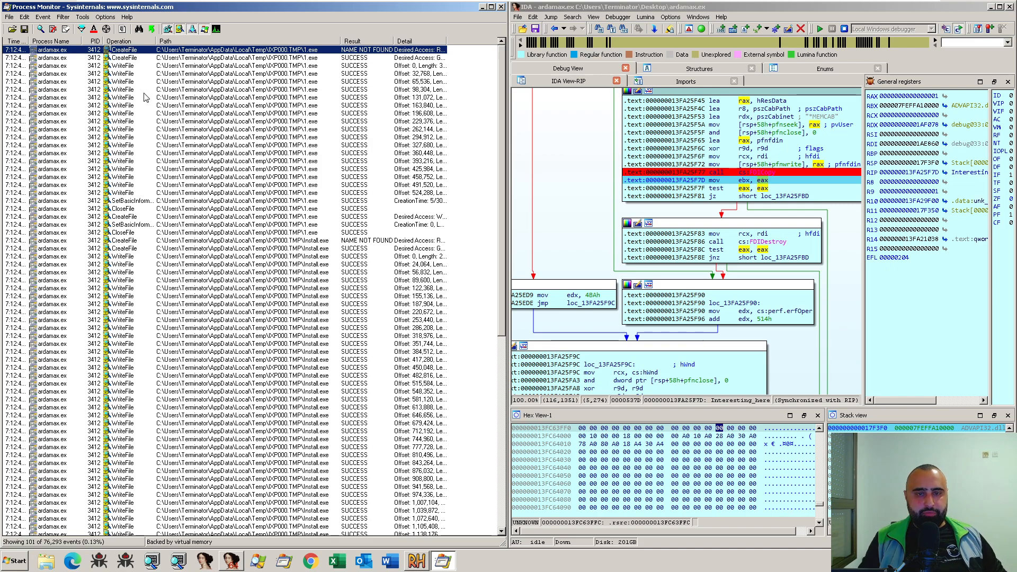
- Compare the FDICopy call in IDA with the first CreateFile event for 1.exe in Process Monitor
left_click(769, 173)
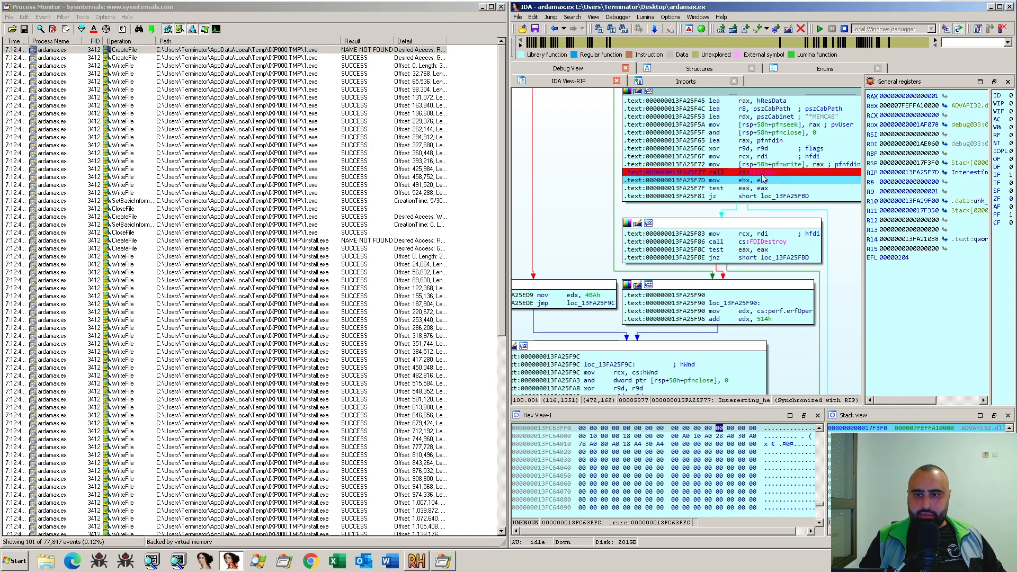
mouse_move(774, 175)
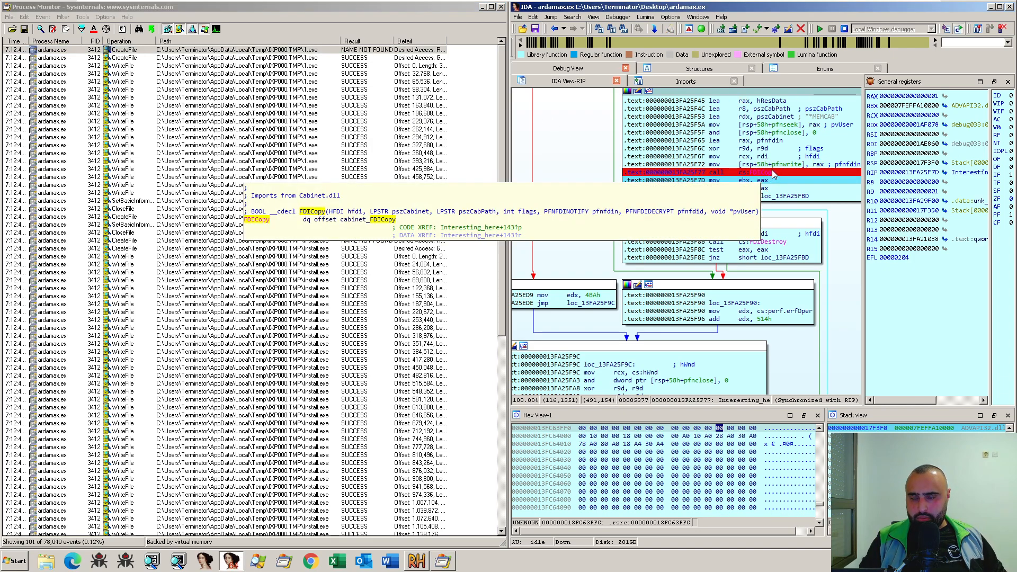
left_click(133, 51)
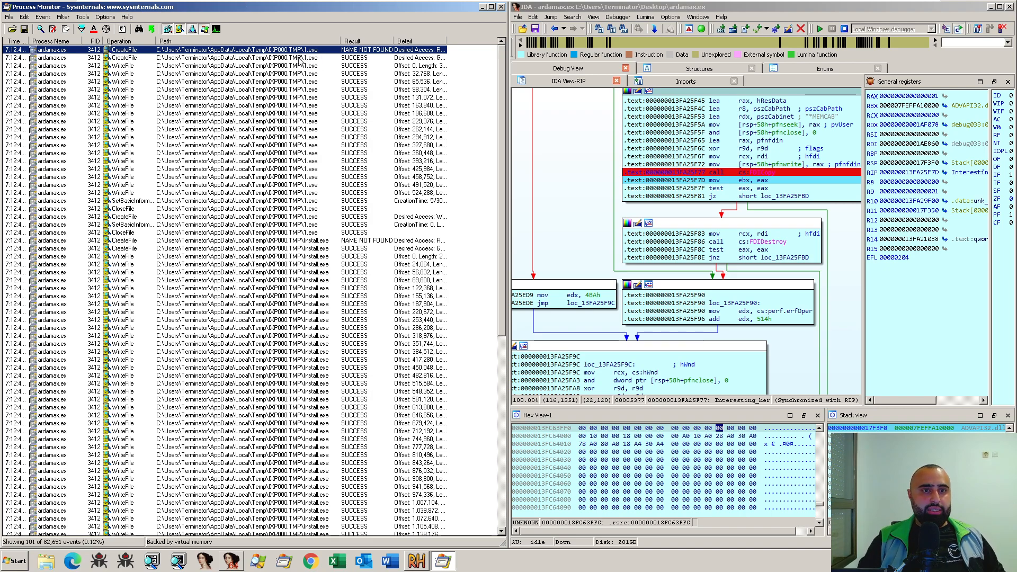
- Jump from the second 1.exe CreateFile event to the file's location in the IXP000.TMP folder
left_click(310, 59)
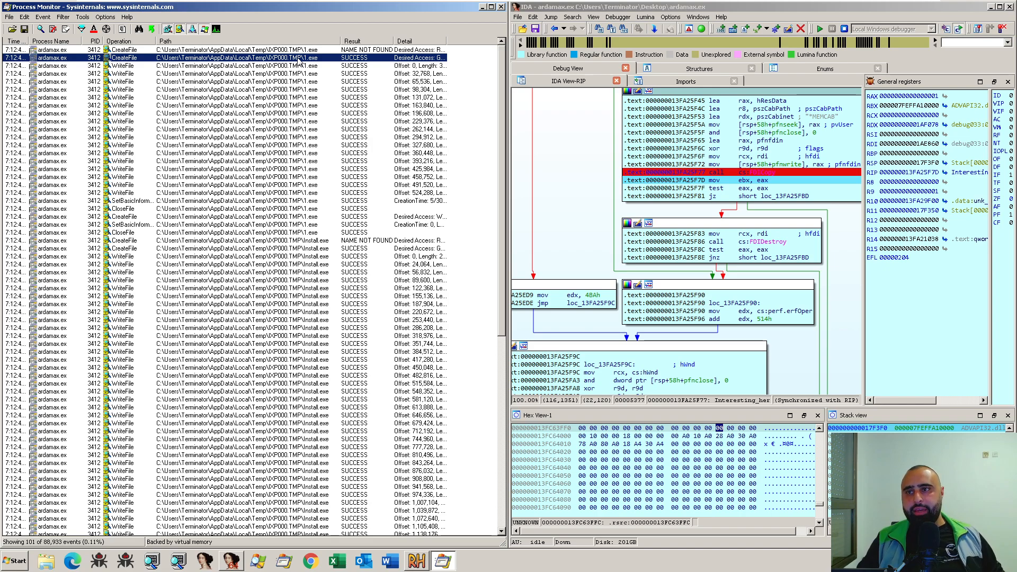
right_click(298, 60)
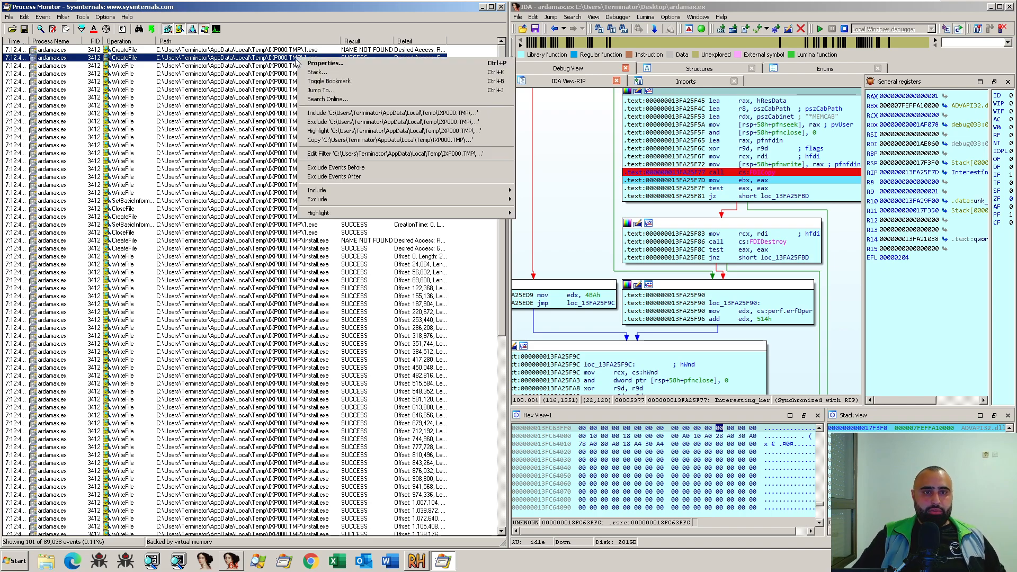
left_click(329, 93)
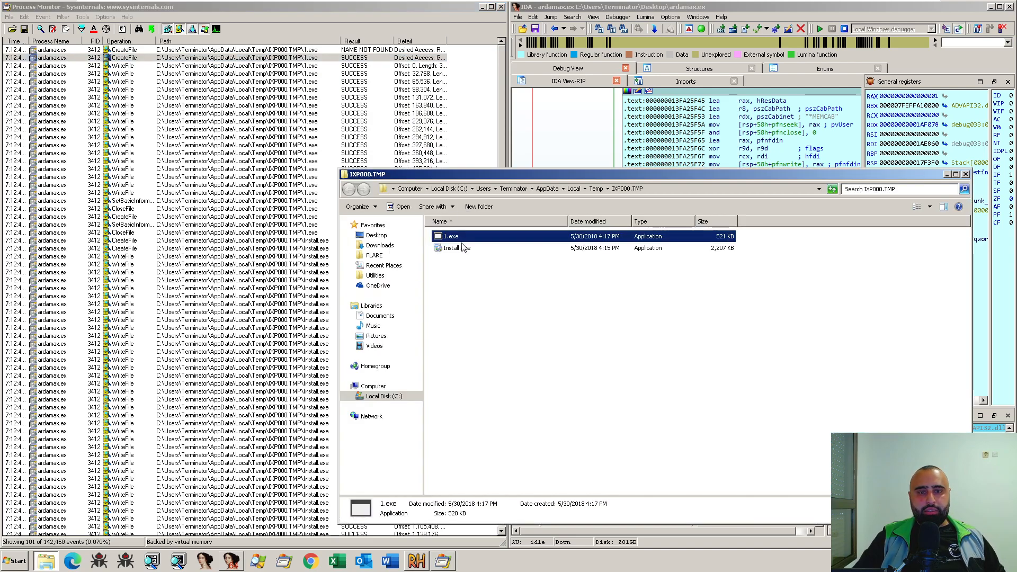
- Deselect 1.exe and move the IXP000.TMP folder window beside the Process Monitor event list, over IDA
left_click_drag(470, 291, 490, 300)
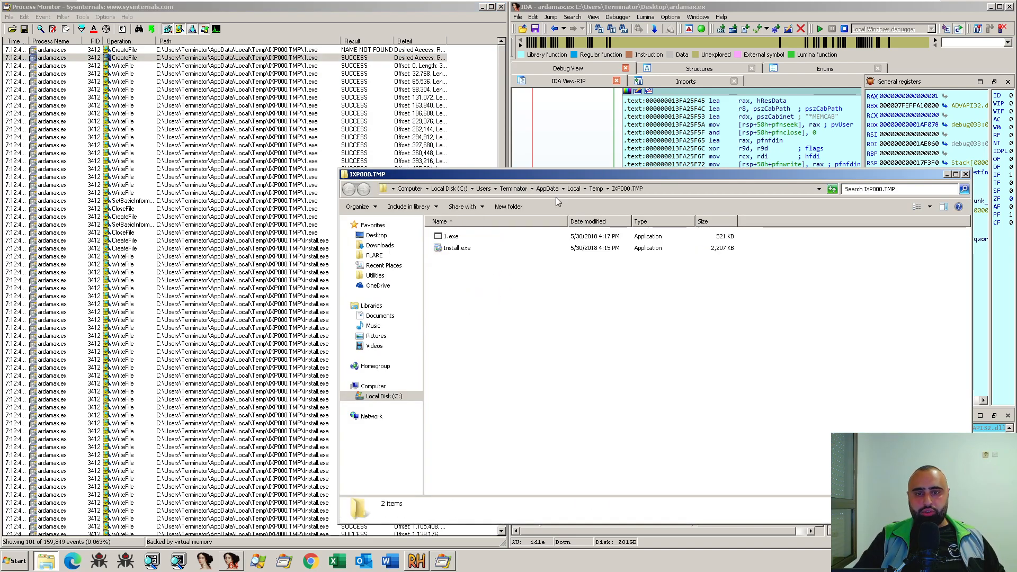
left_click_drag(583, 174, 275, 117)
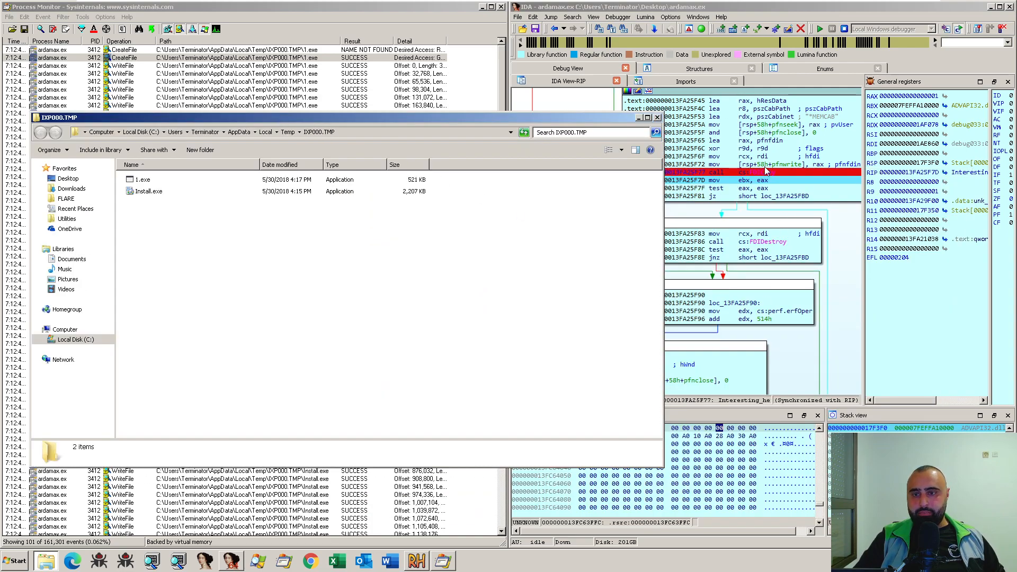
left_click_drag(516, 122, 802, 143)
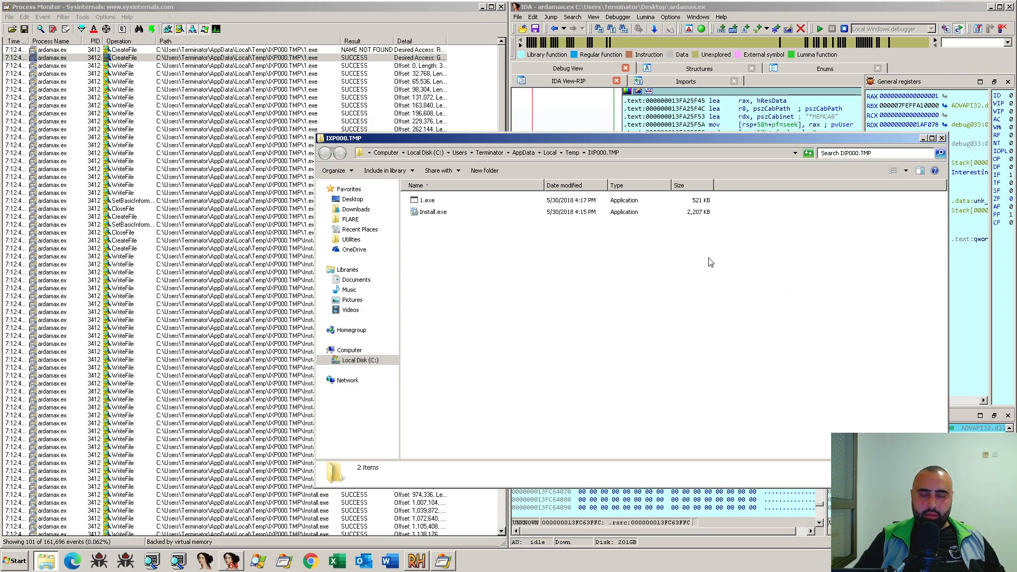
left_click_drag(707, 138, 863, 103)
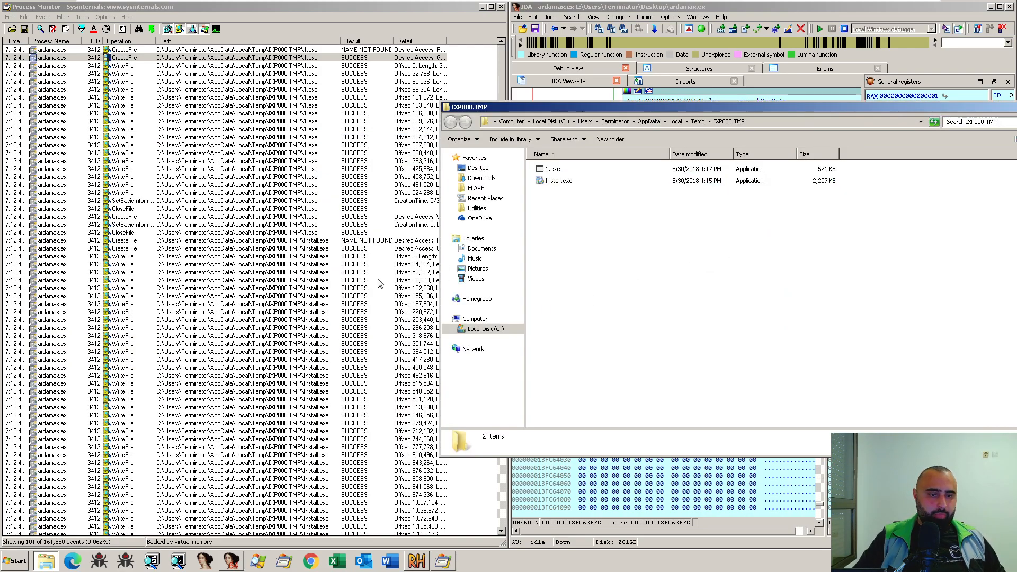
- Examine the file creation and write events for Install.exe in Process Monitor, and return to the IXP000.TMP folder window
left_click(371, 264)
scroll(388, 338, "down", 8)
scroll(373, 336, "up", 8)
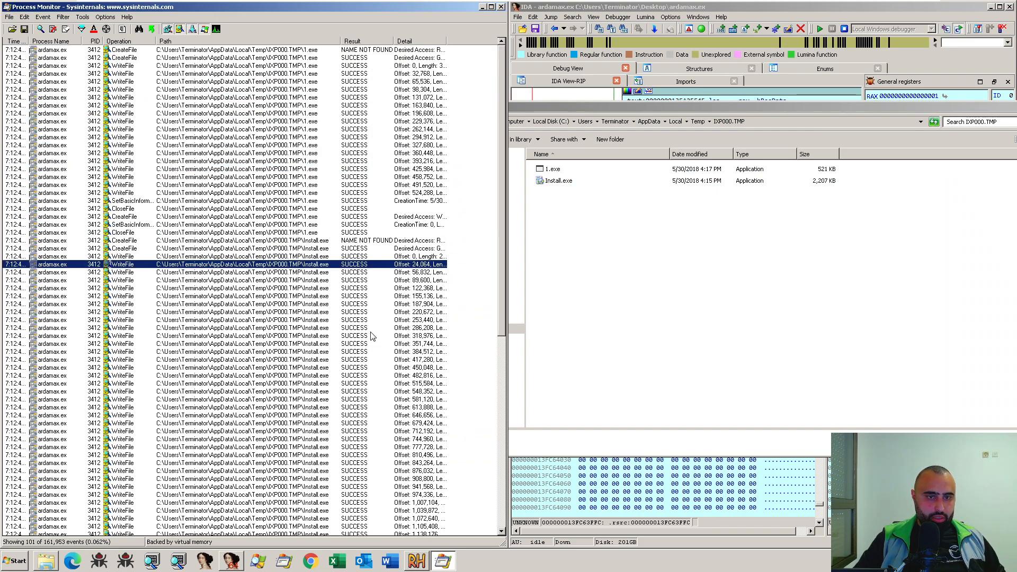
left_click(306, 234)
left_click(311, 251)
scroll(305, 366, "down", 13)
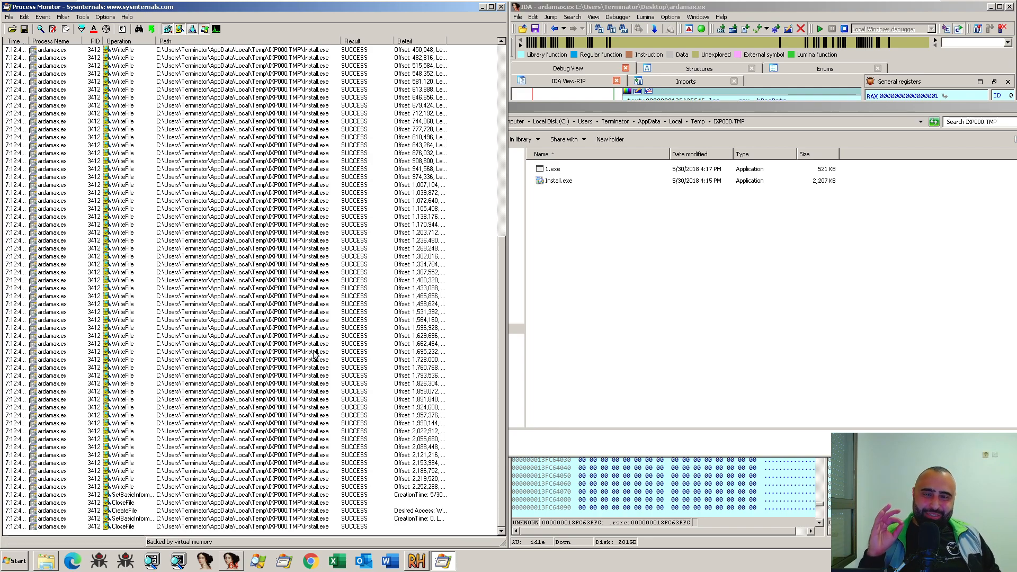
left_click_drag(670, 231, 644, 223)
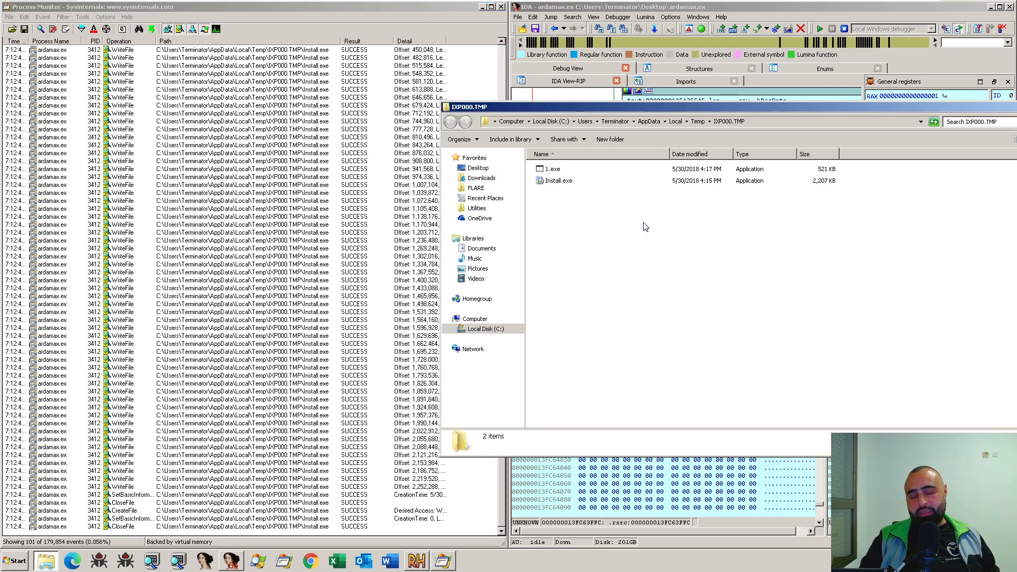